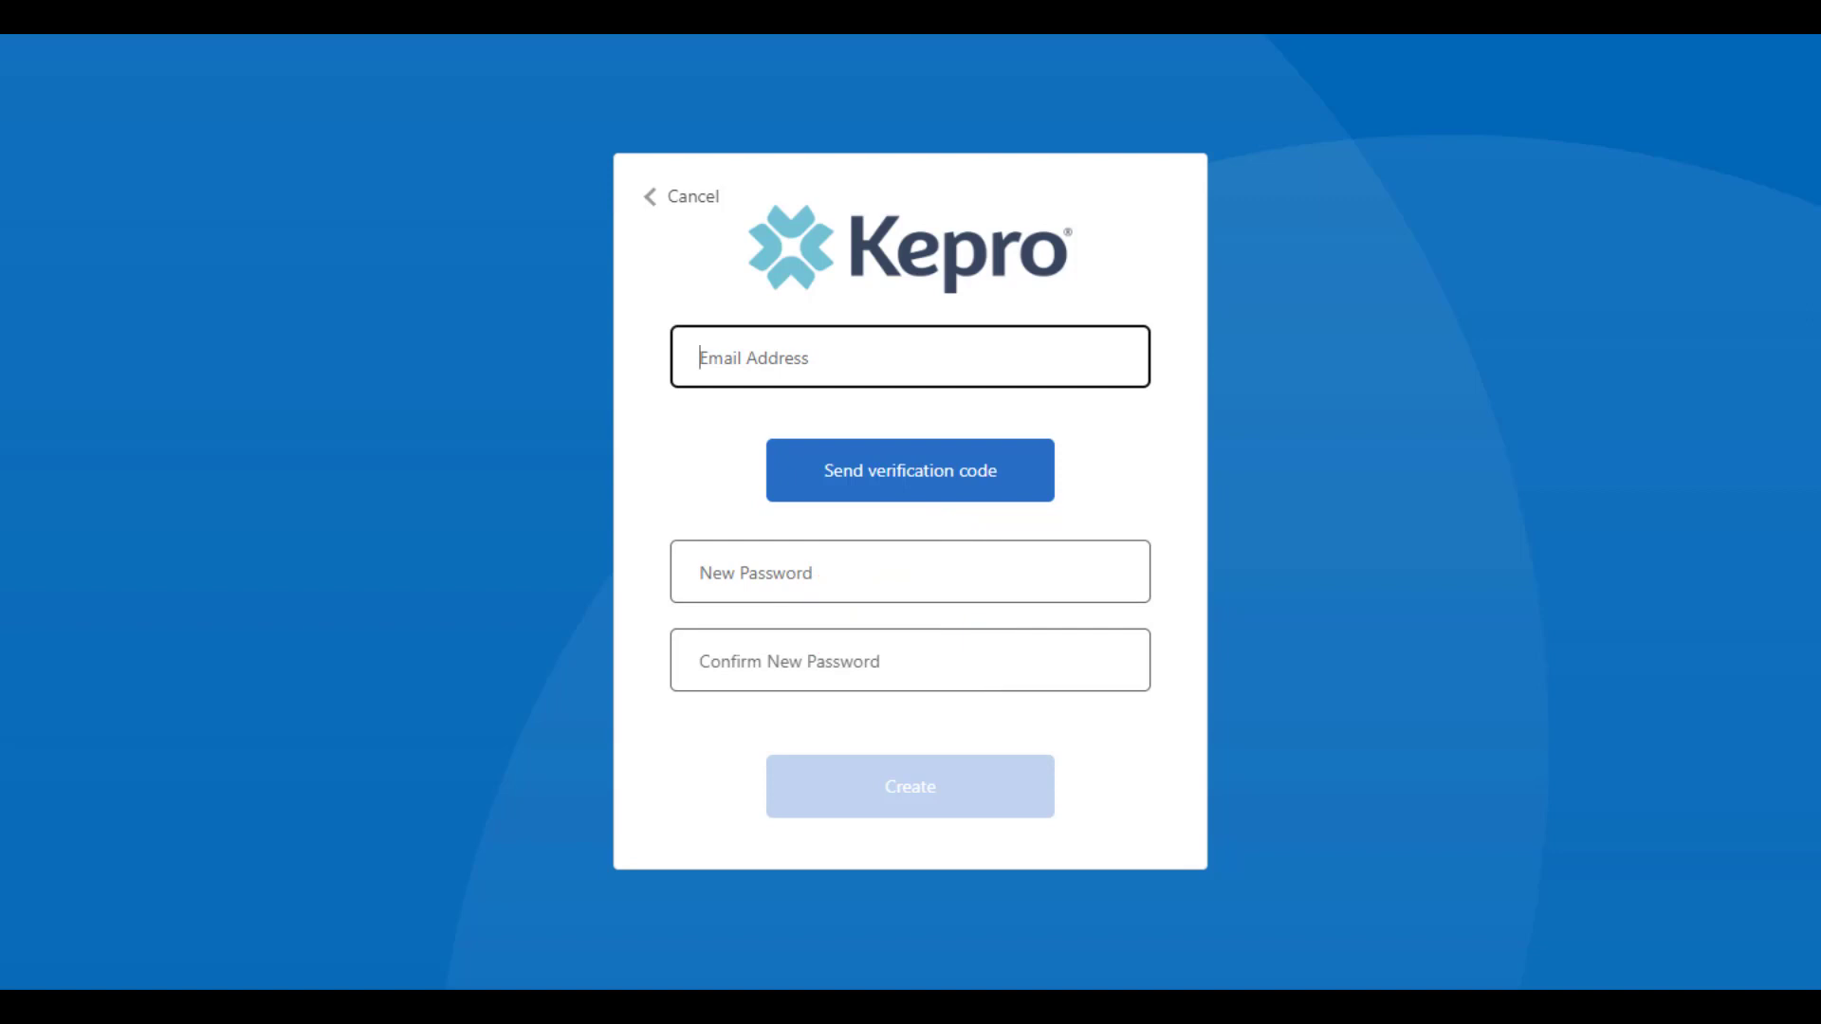
Verify the account's e-mail address with the e-mailed verification code and create the account with a new, confirmed password
key(ctrl+v)
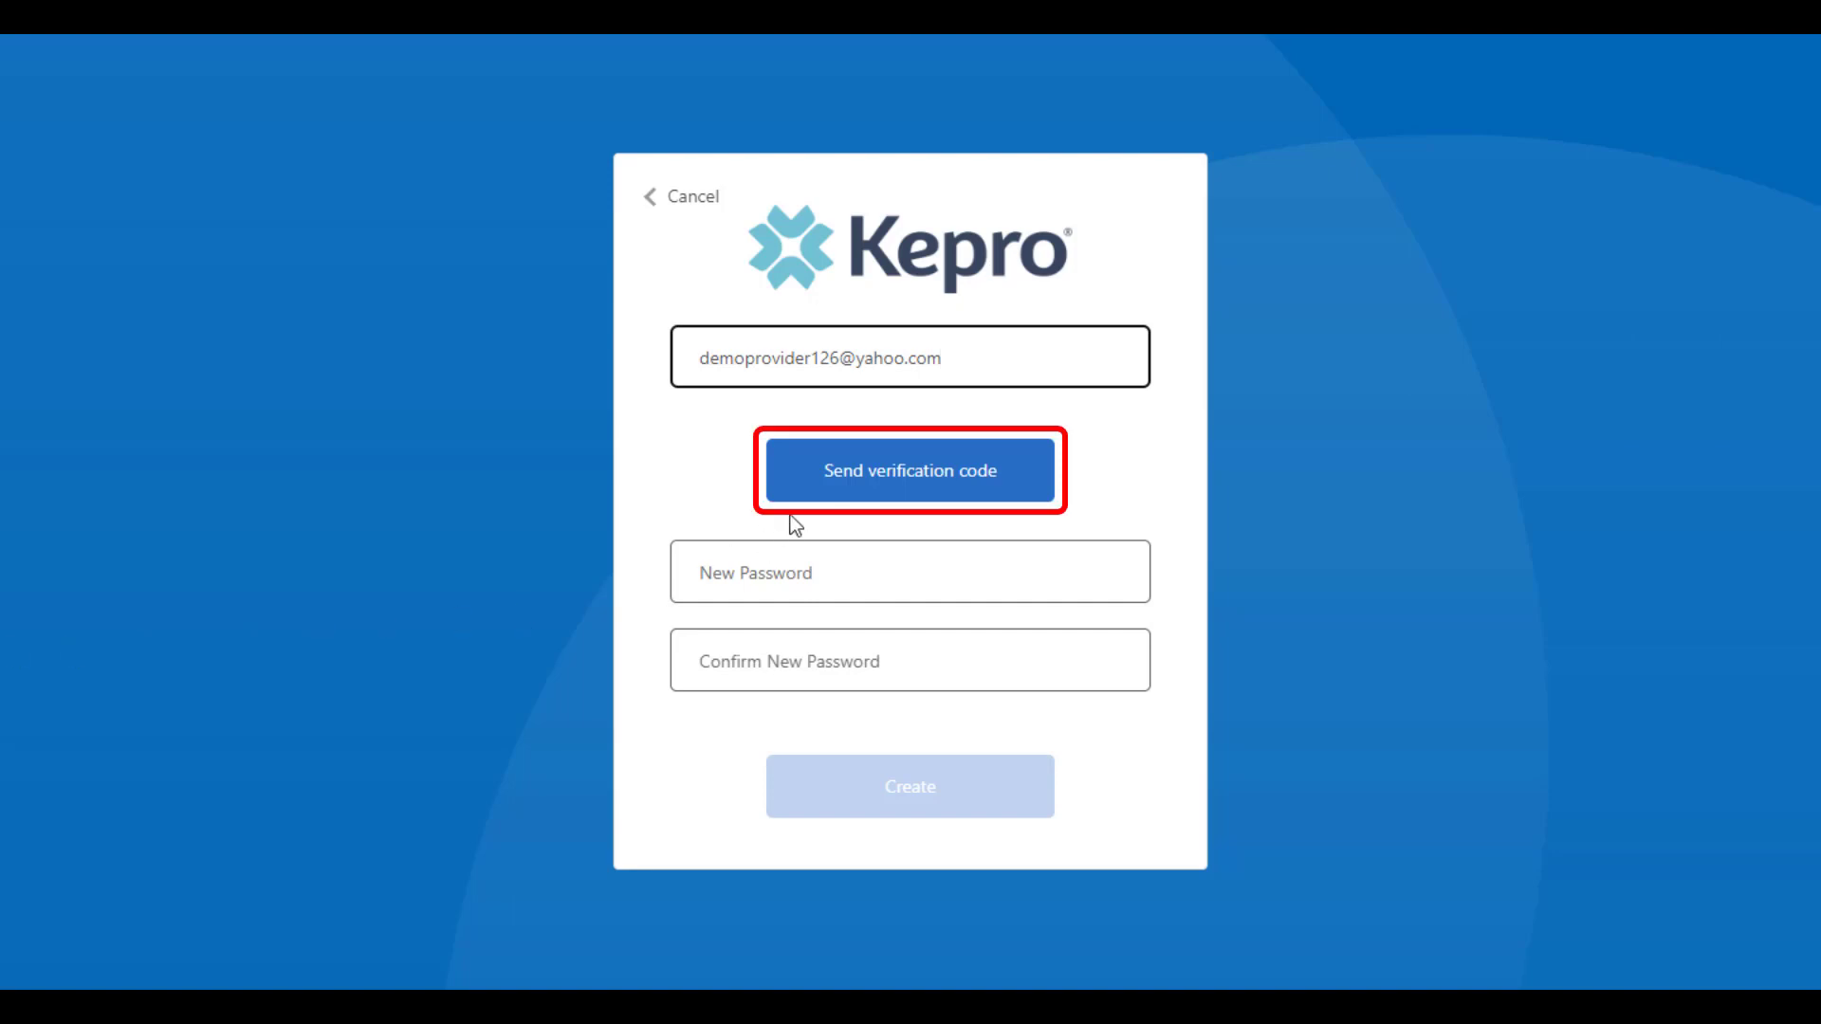
click(831, 497)
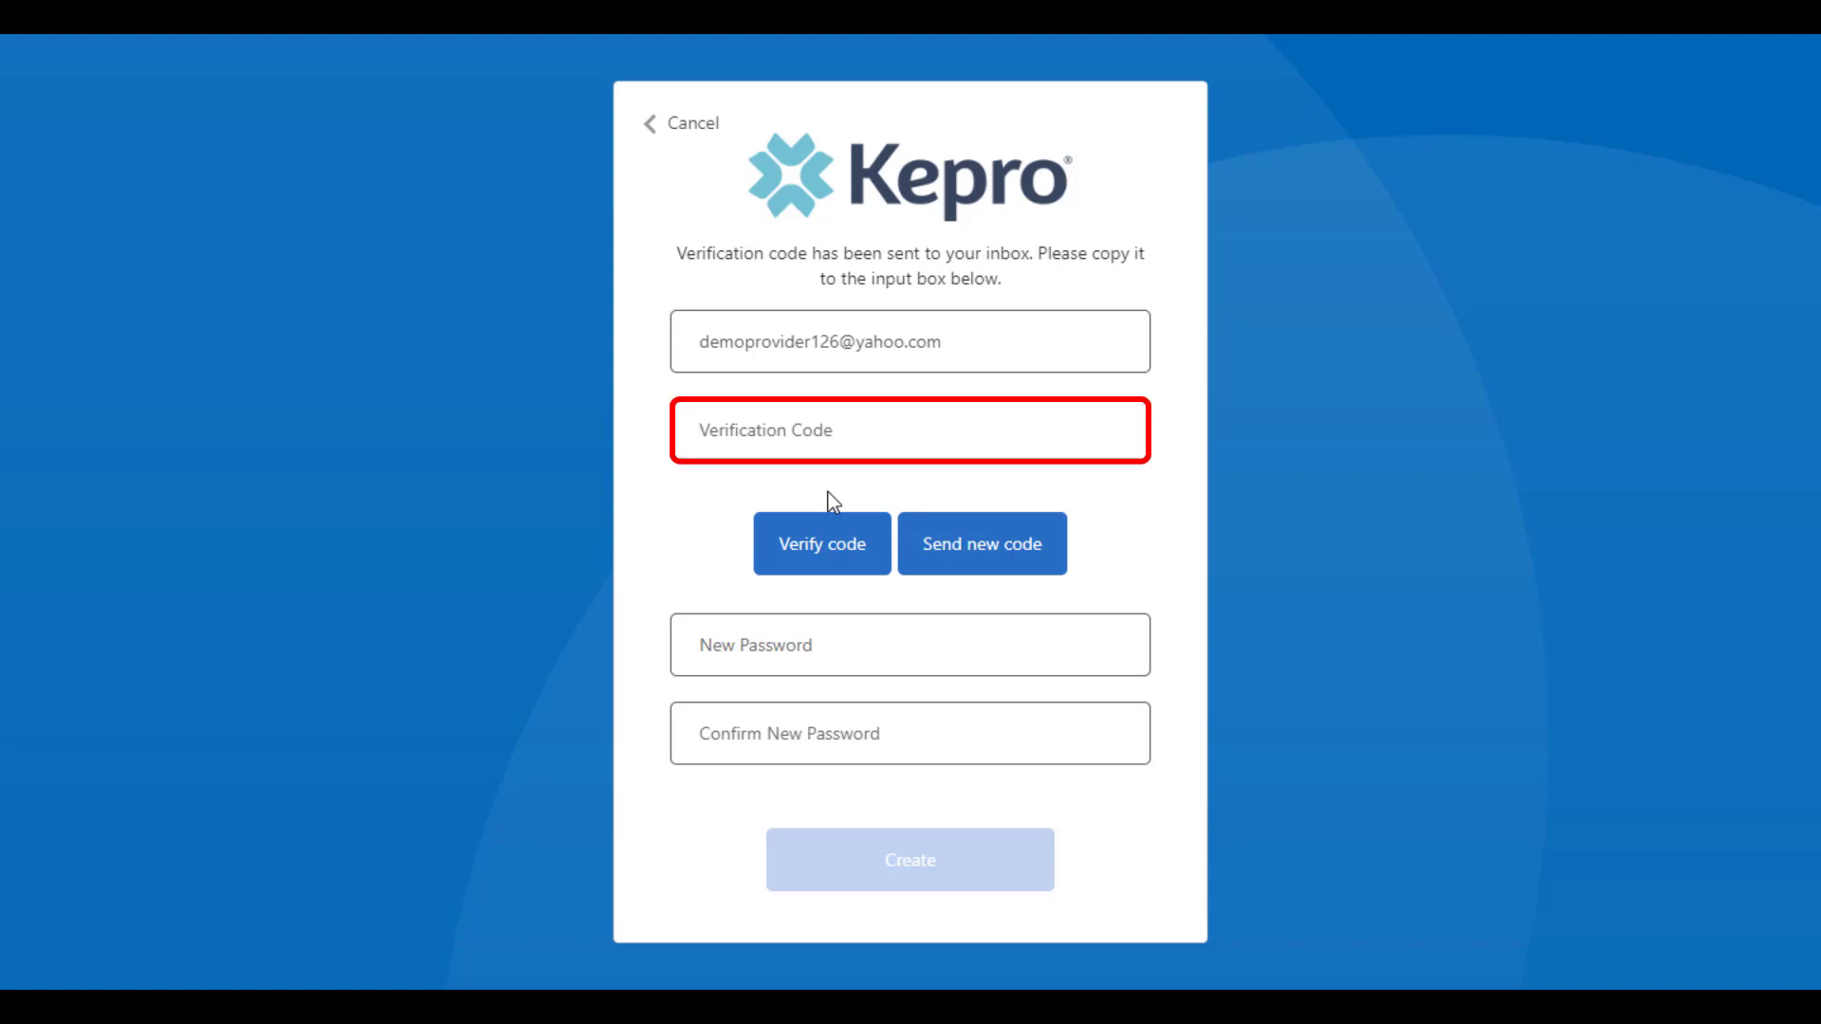
key(ctrl+v)
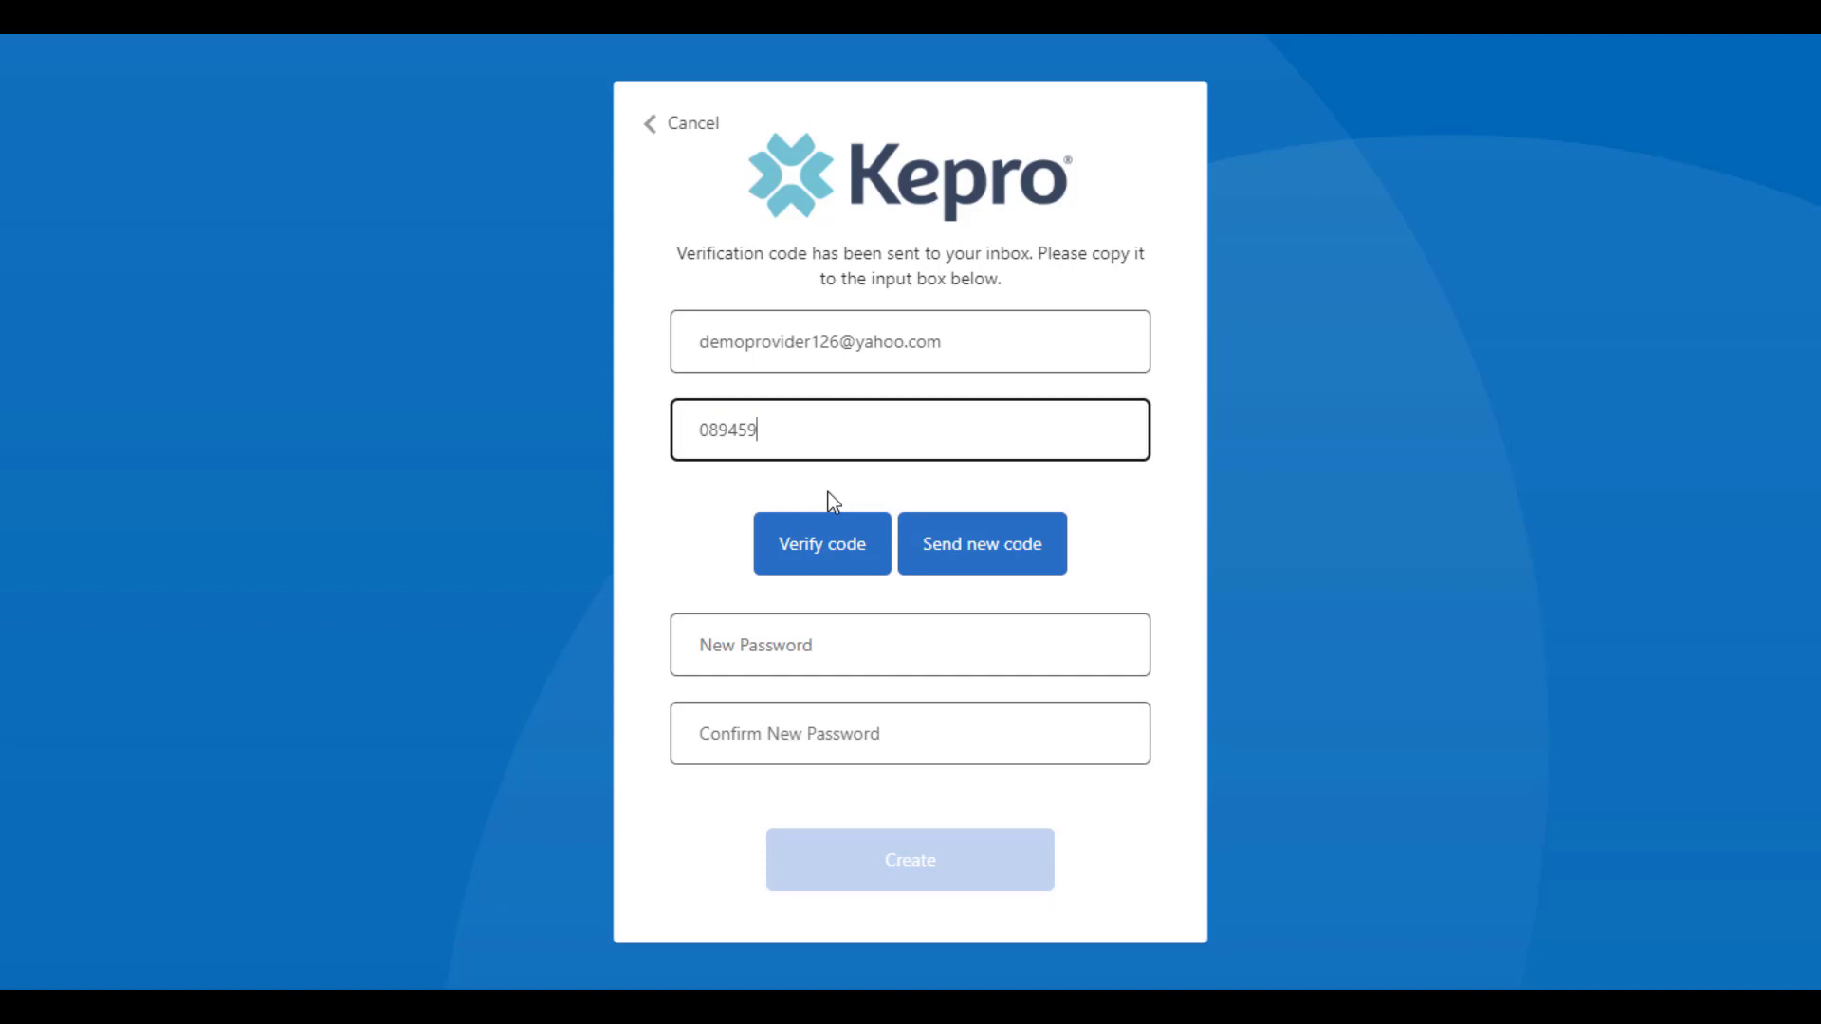
click(827, 550)
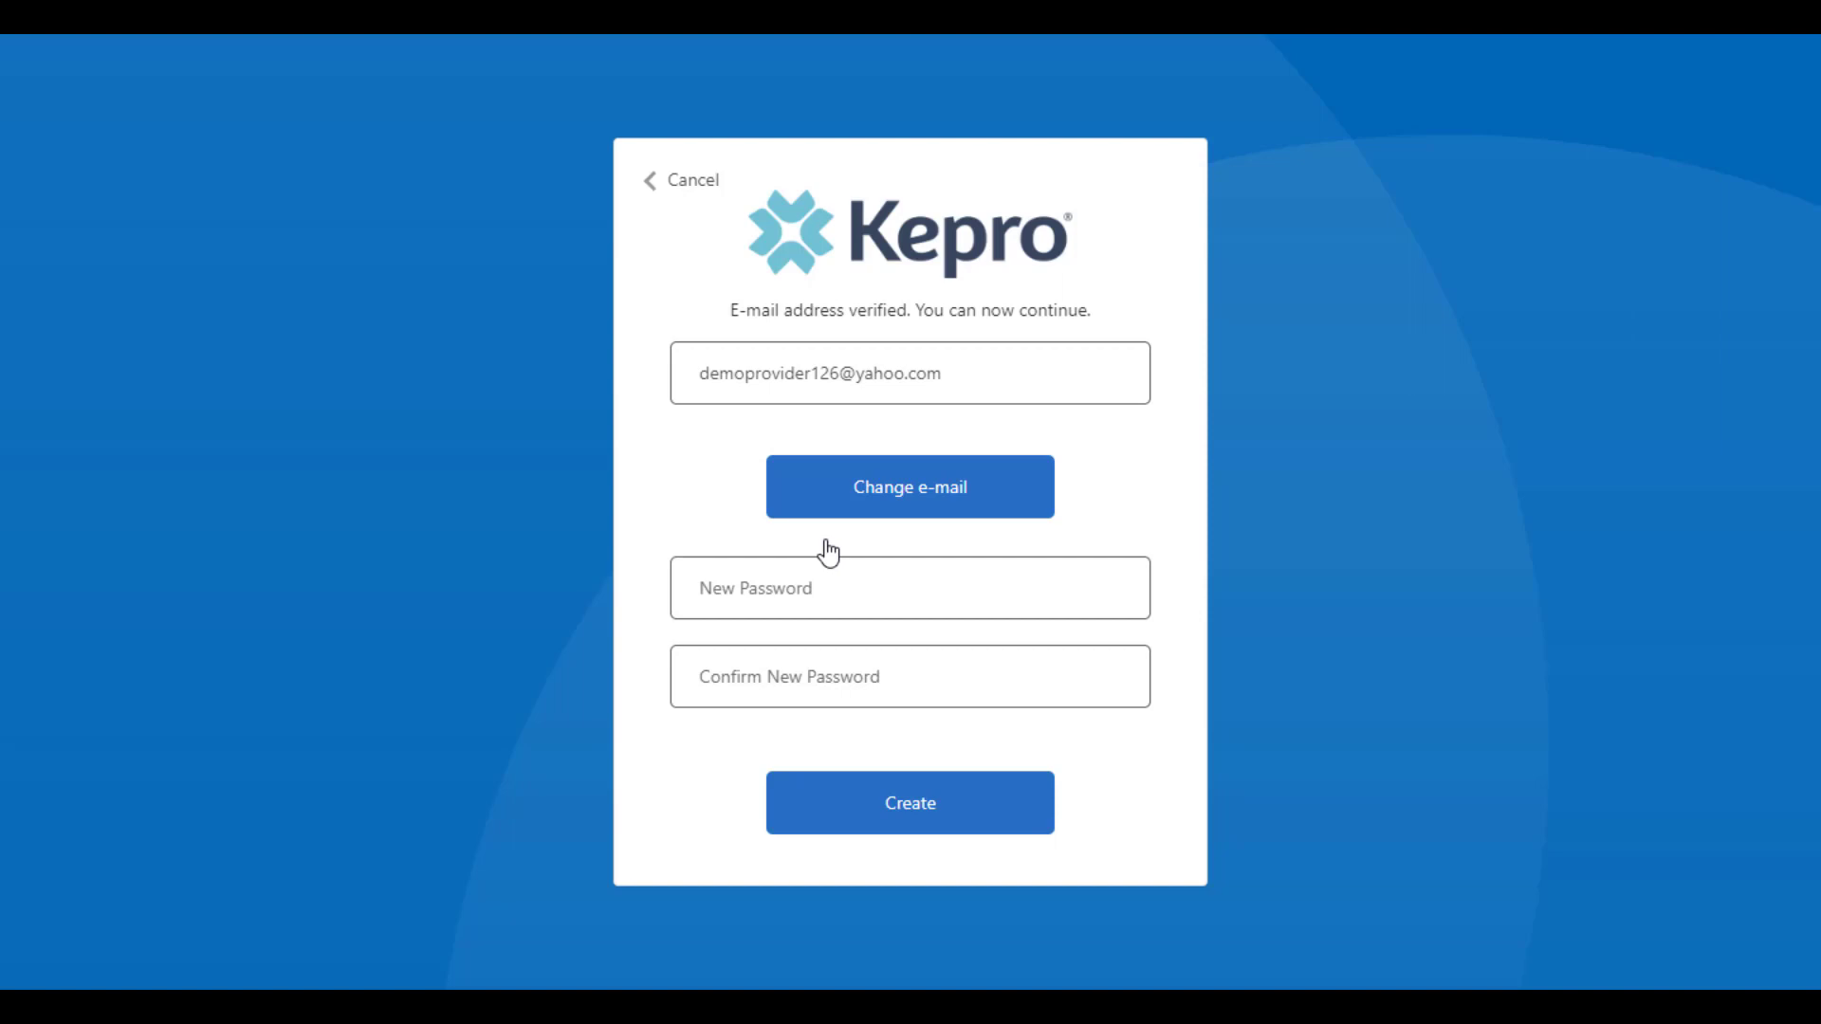
click(786, 596)
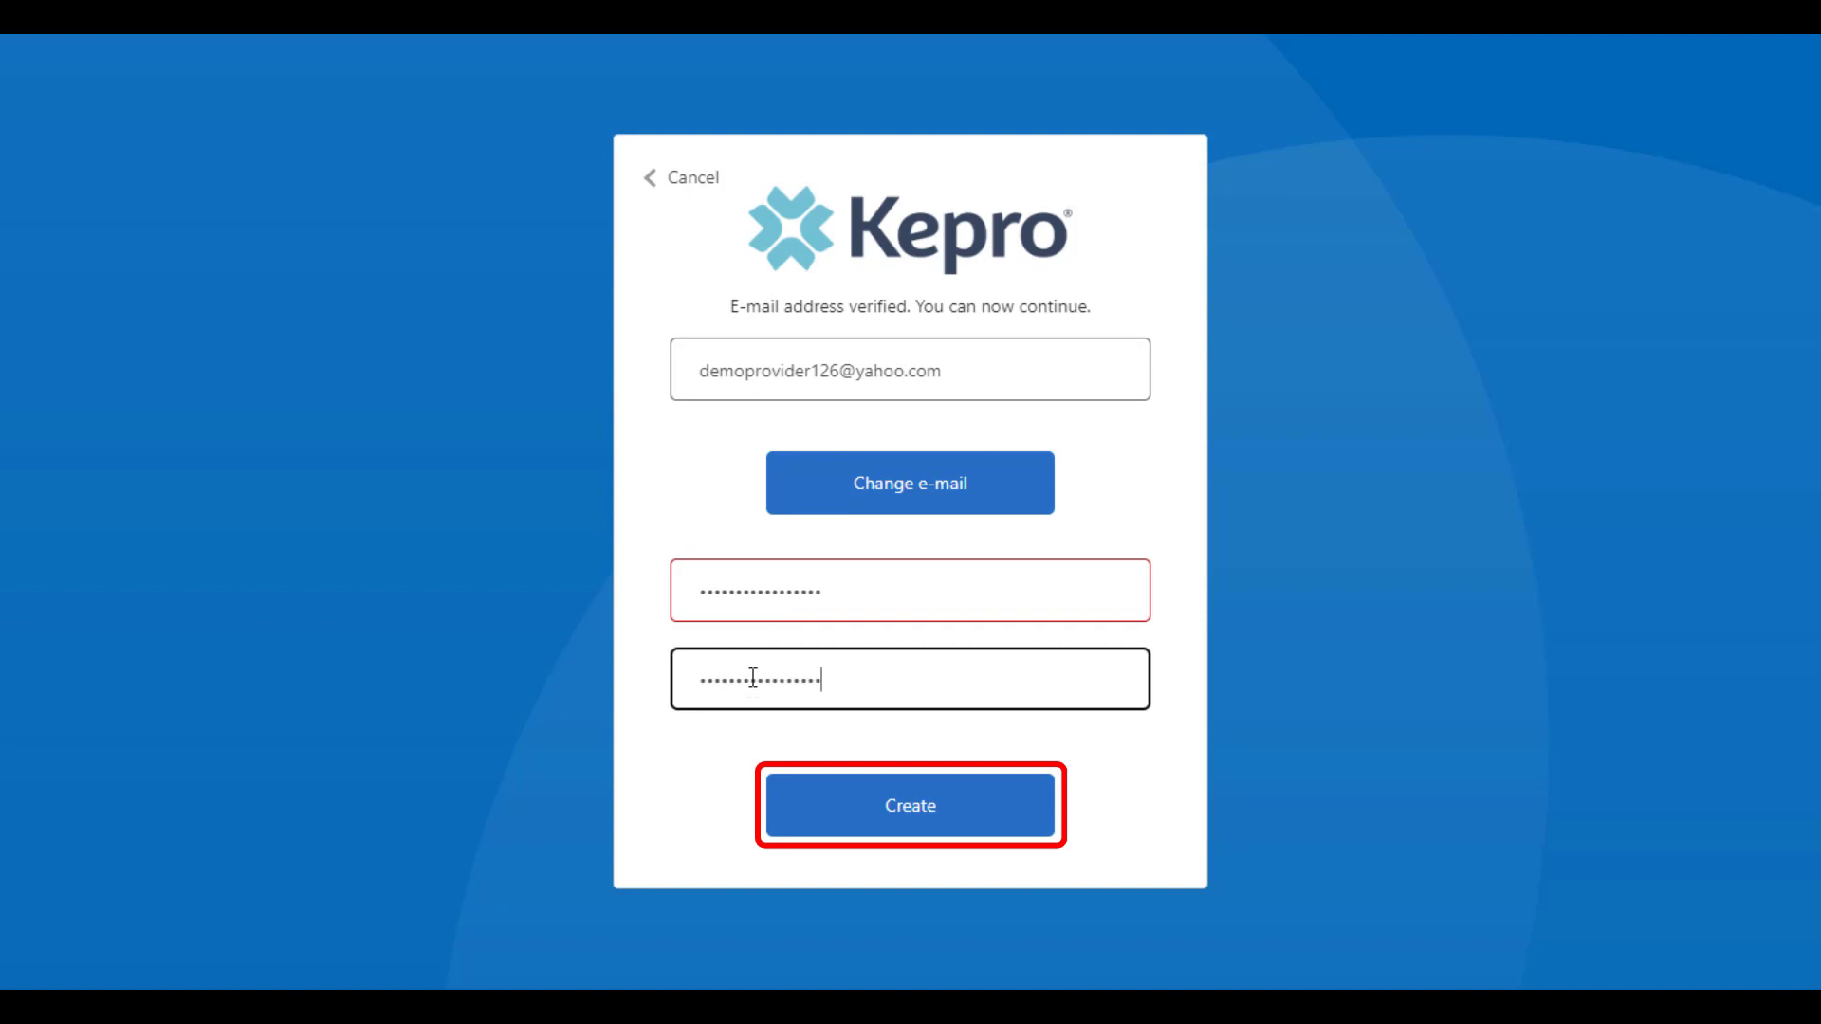
click(836, 830)
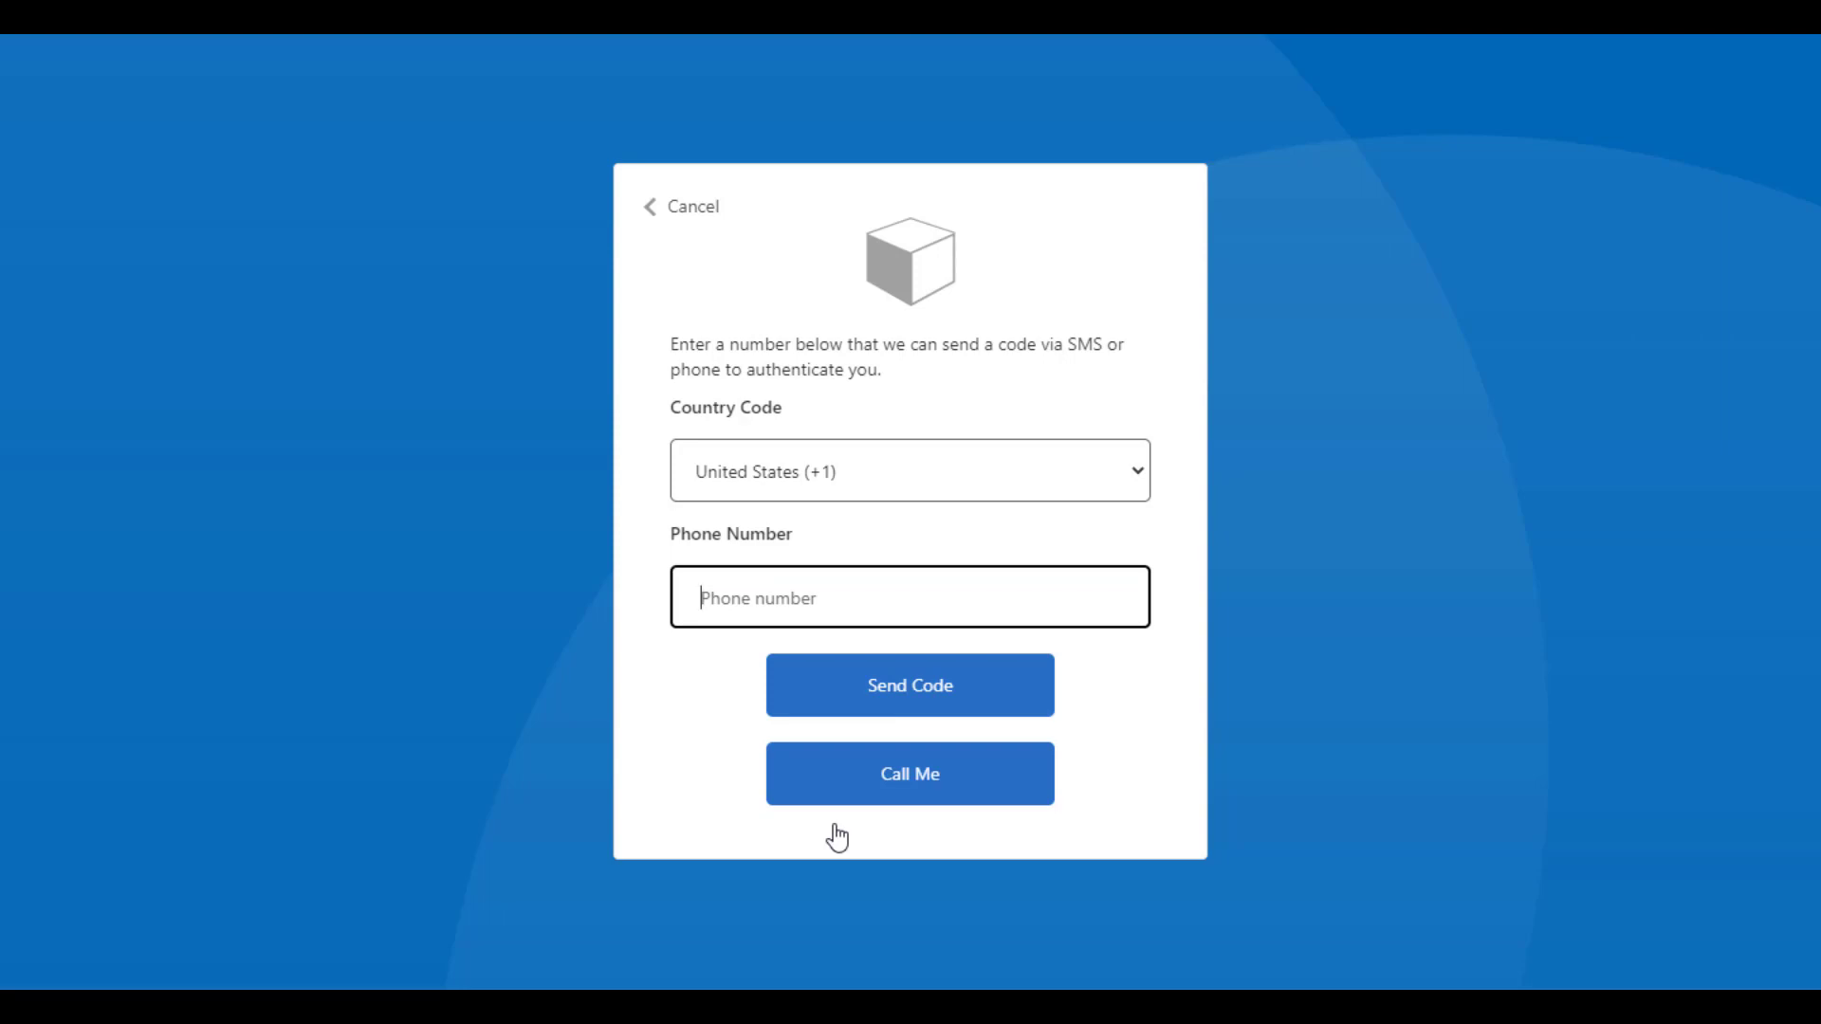
Register the phone number for authentication, request a code for it, and enter the received verification code
click(943, 698)
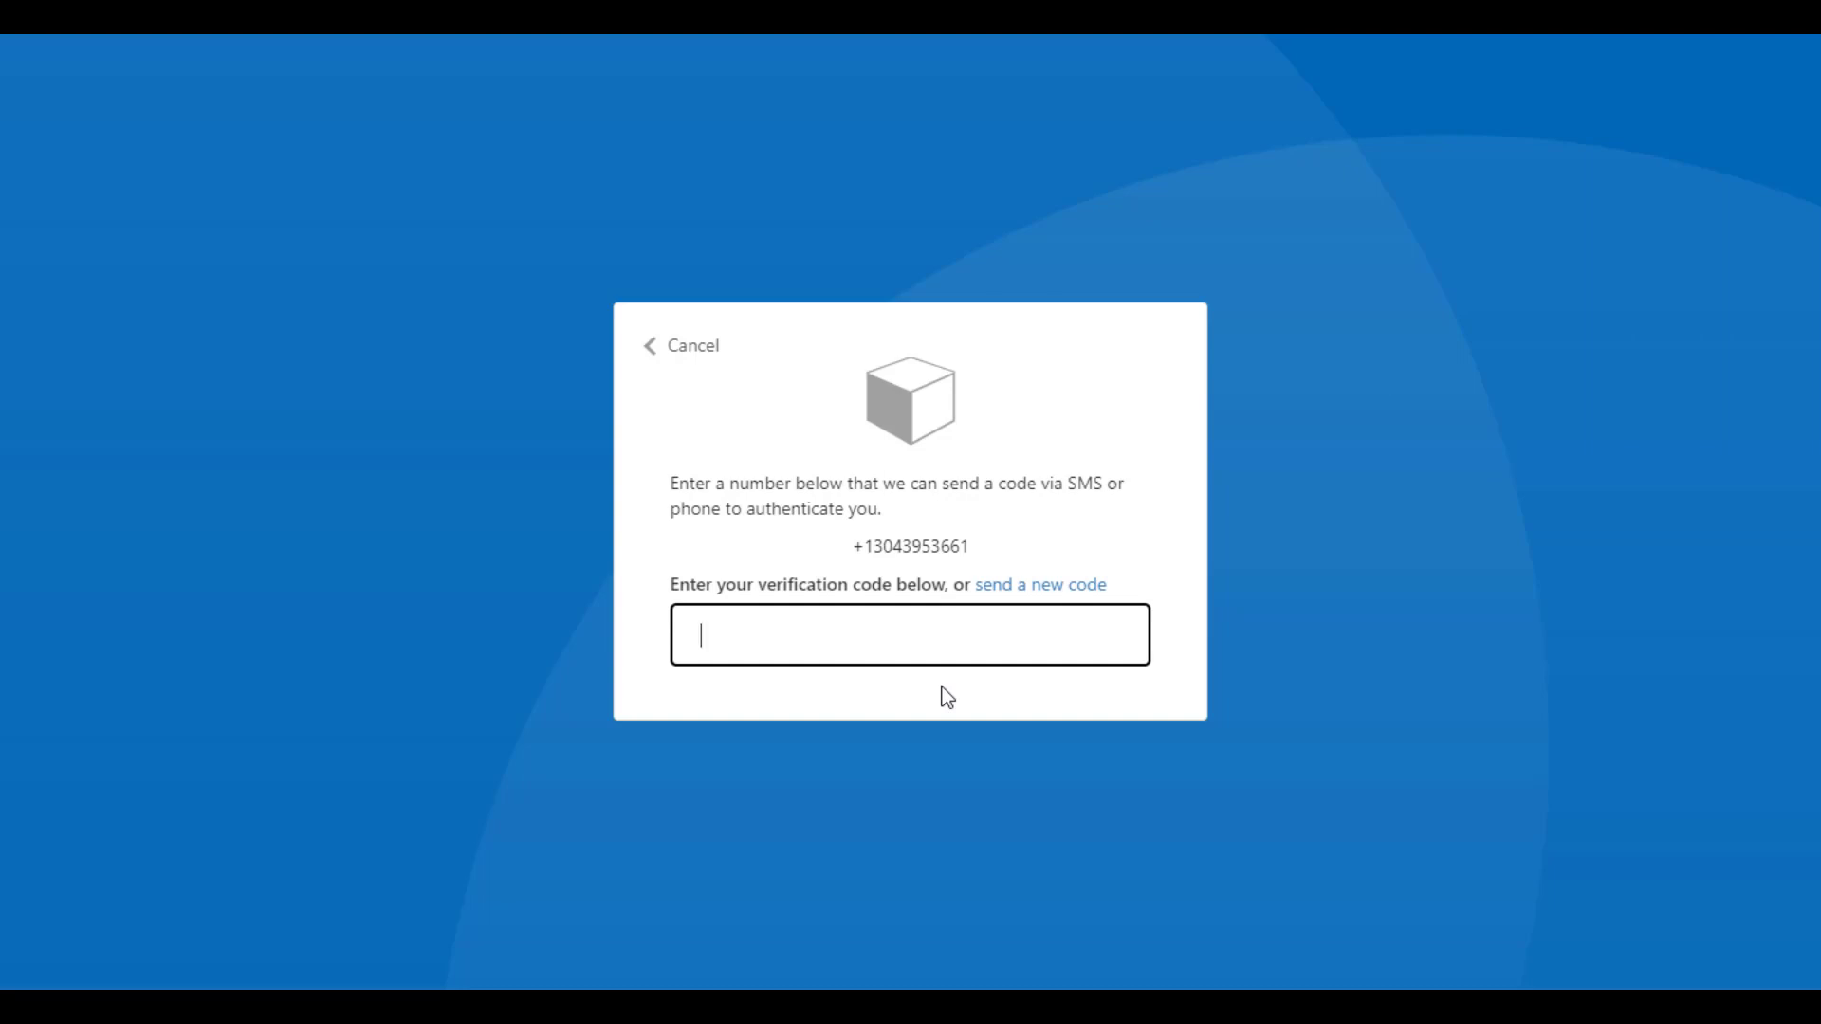
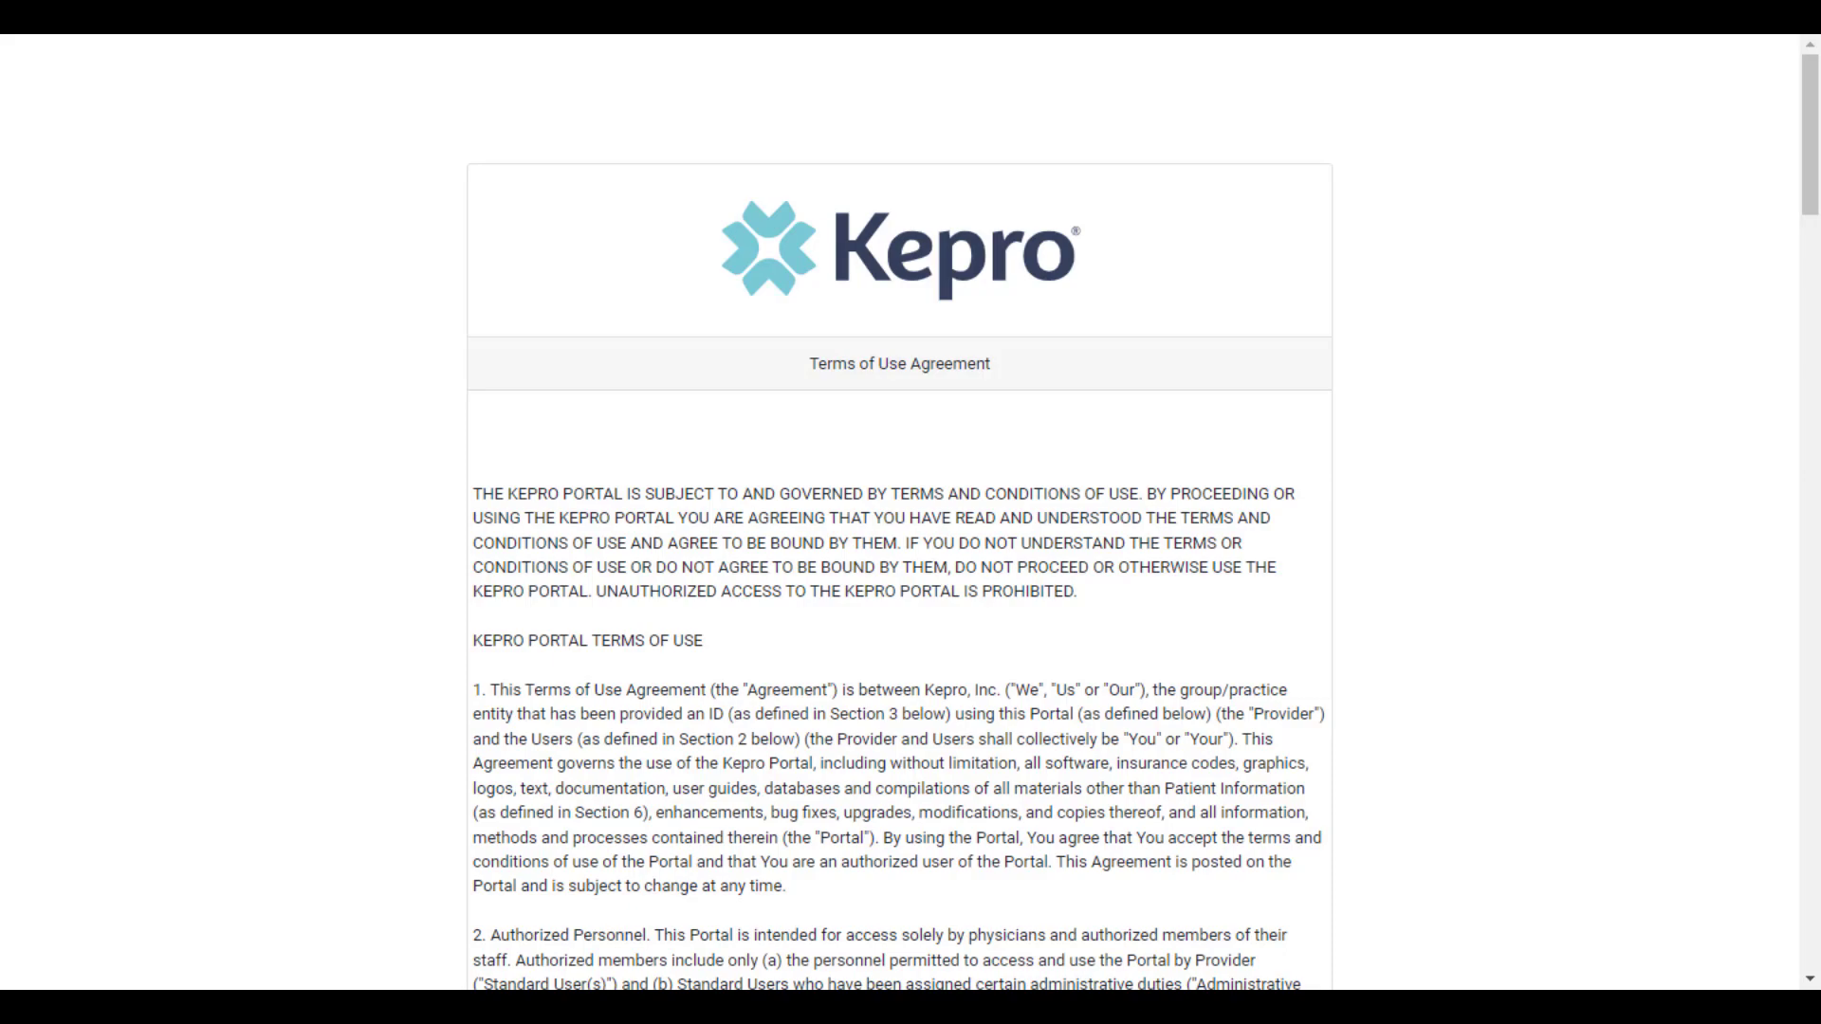
Agree to the Terms of Use Agreement and continue
scroll(663, 810, down, 20)
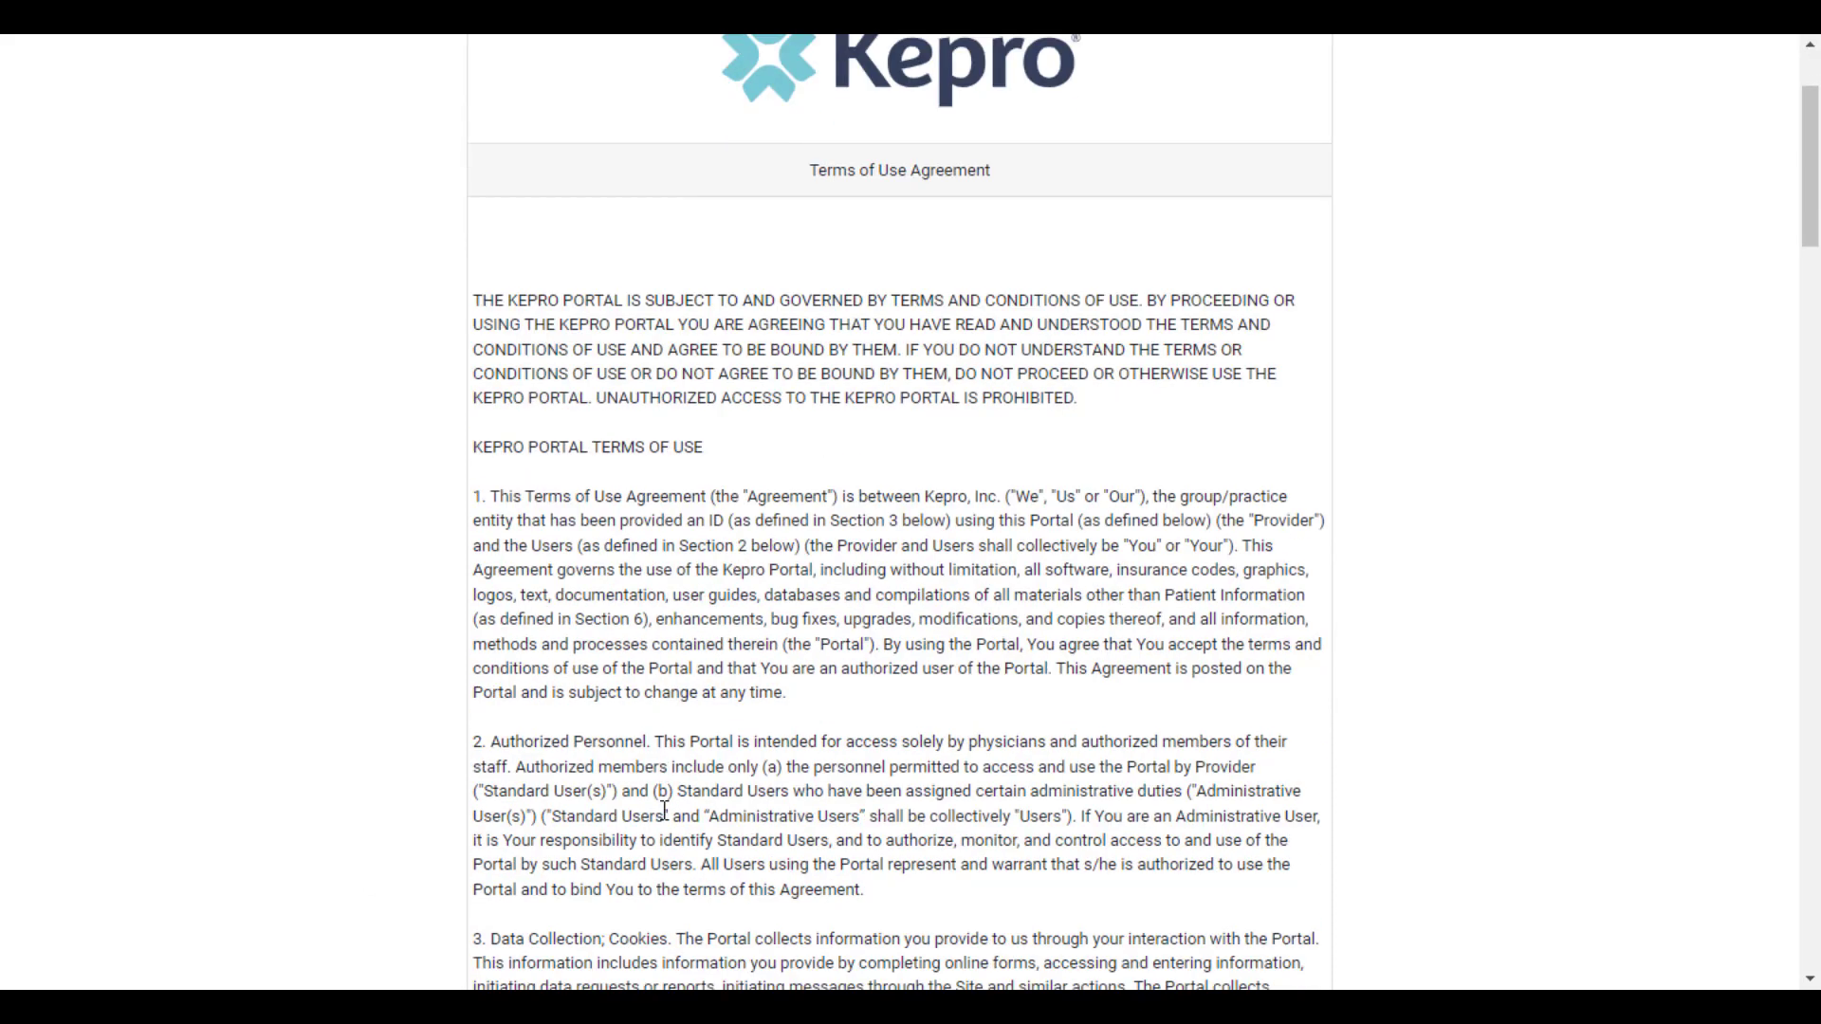
scroll(667, 827, down, 20)
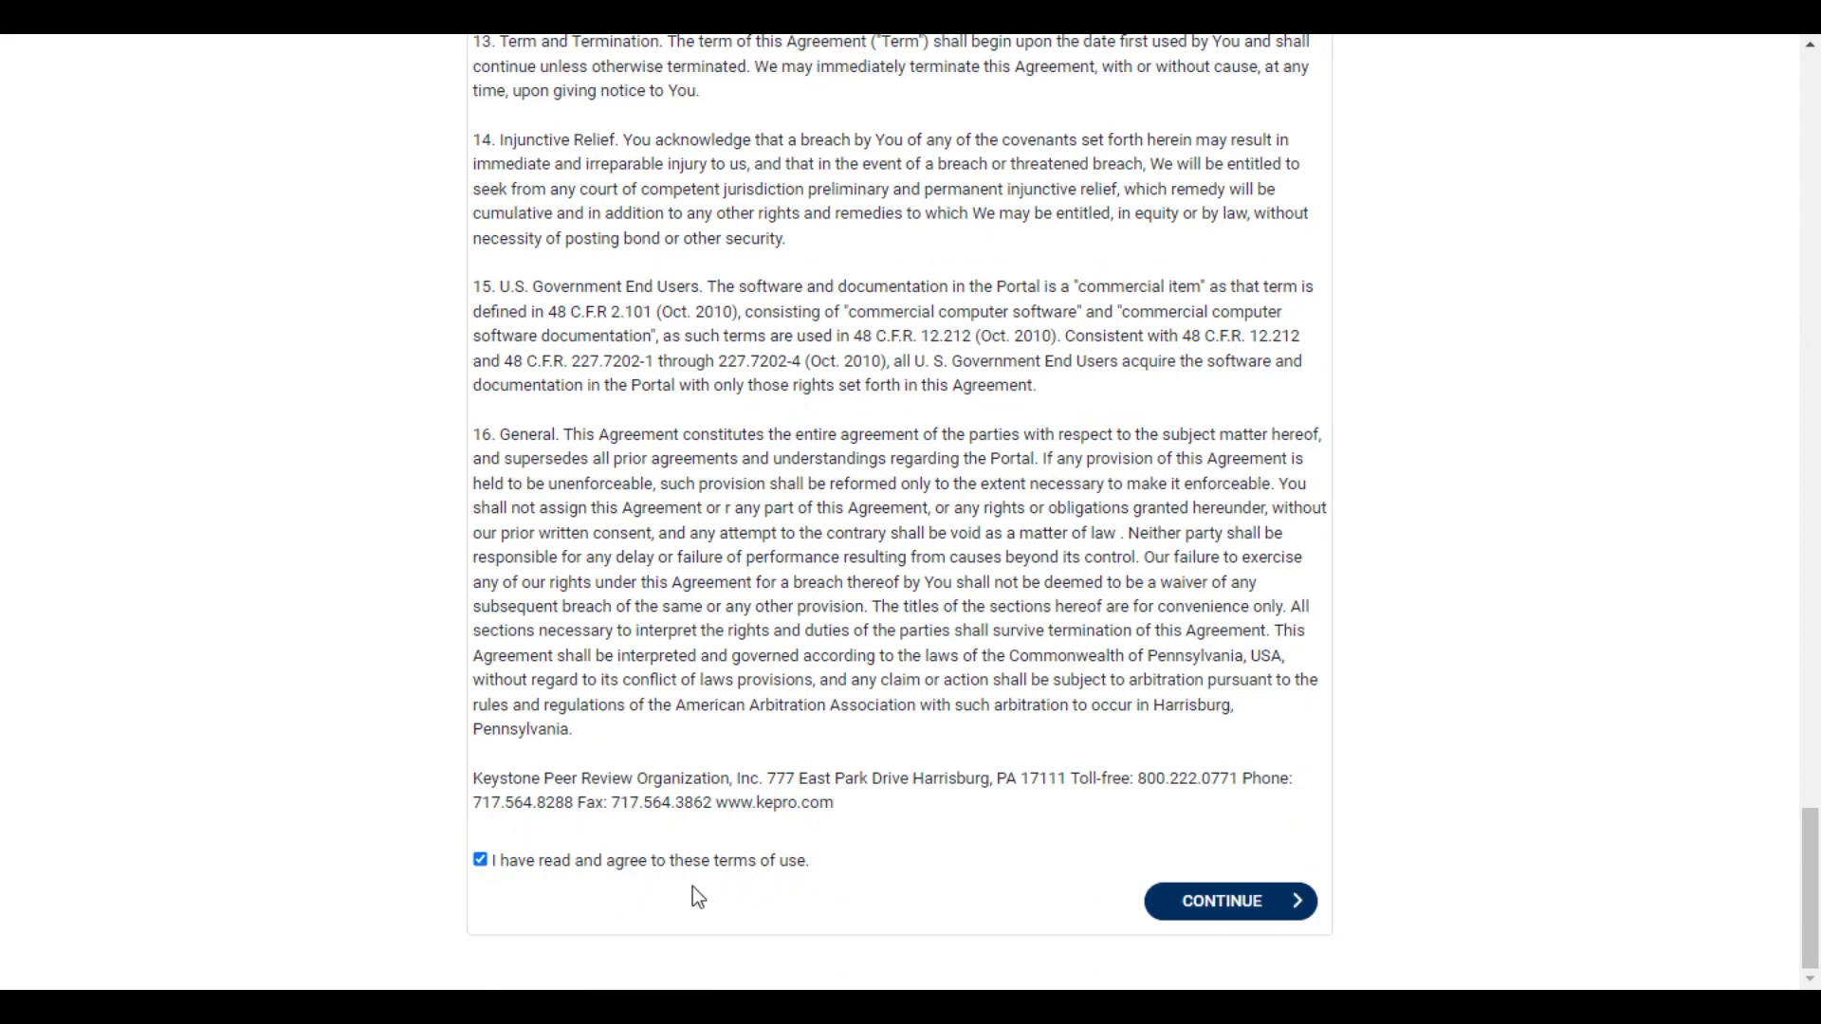
click(1202, 907)
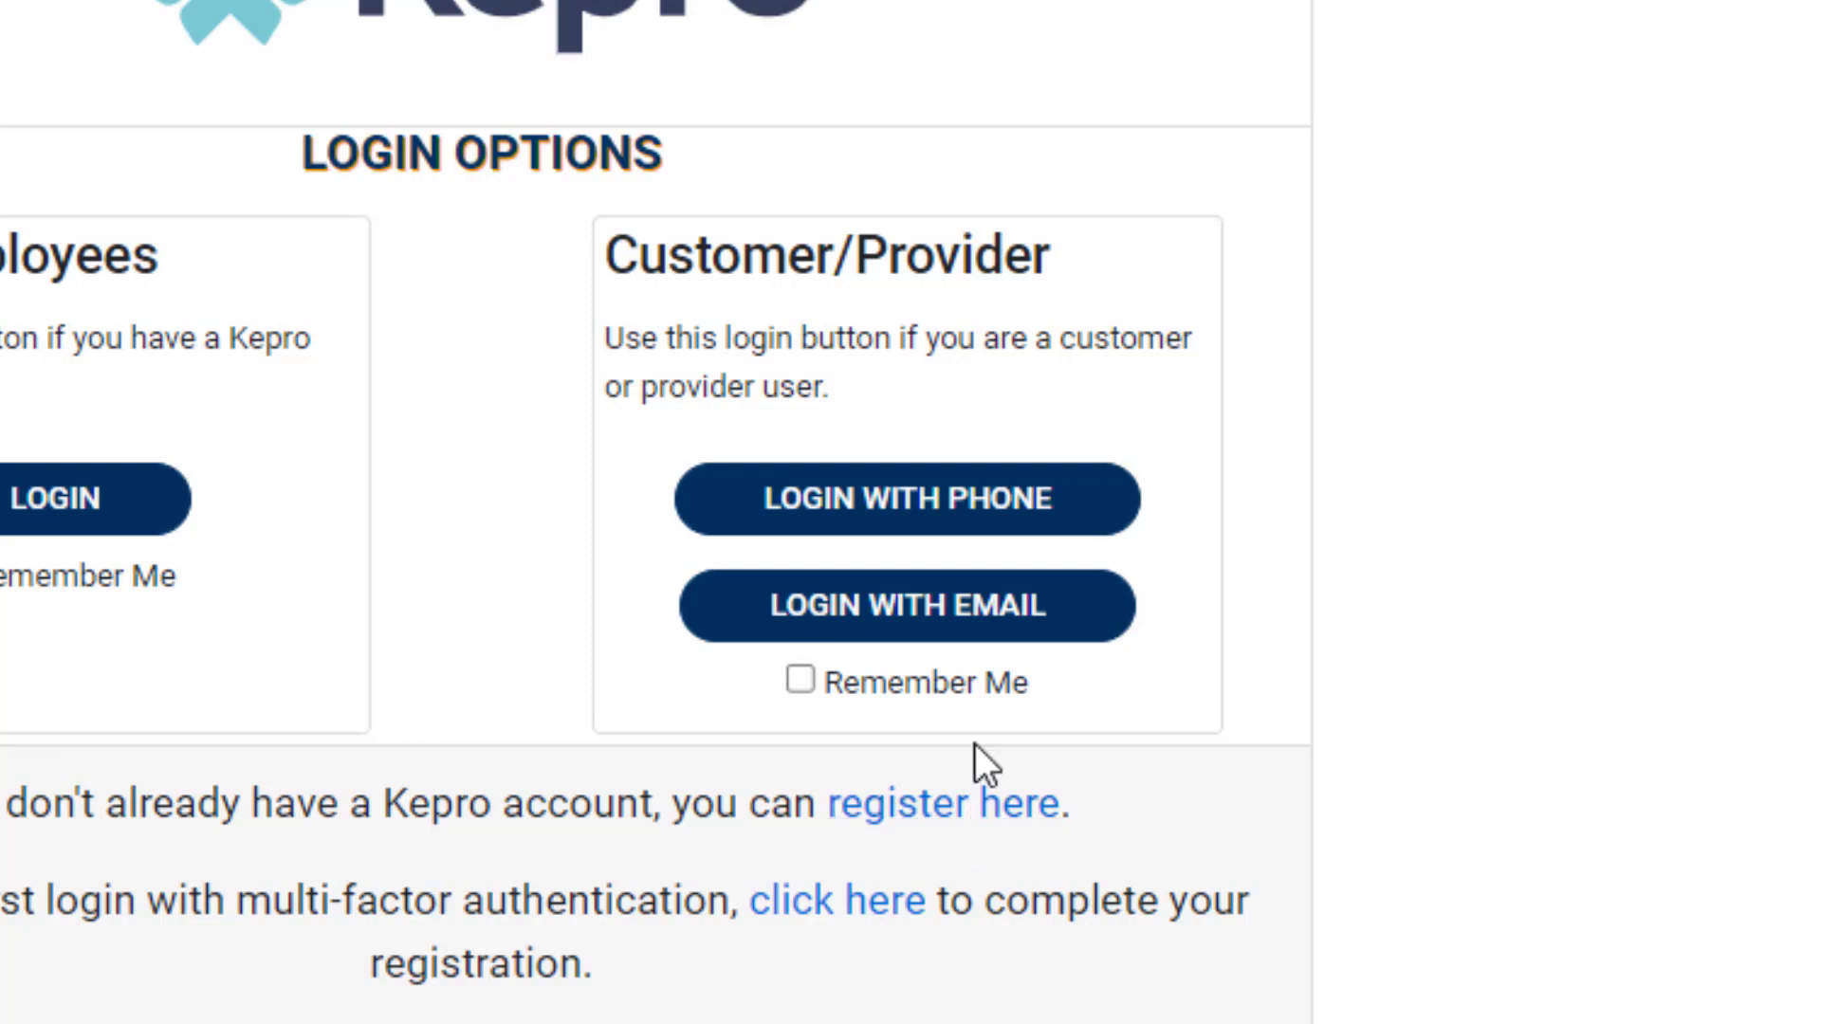
Enable Remember Me for the Customer/Provider login and acknowledge the private-machine reminder
click(967, 682)
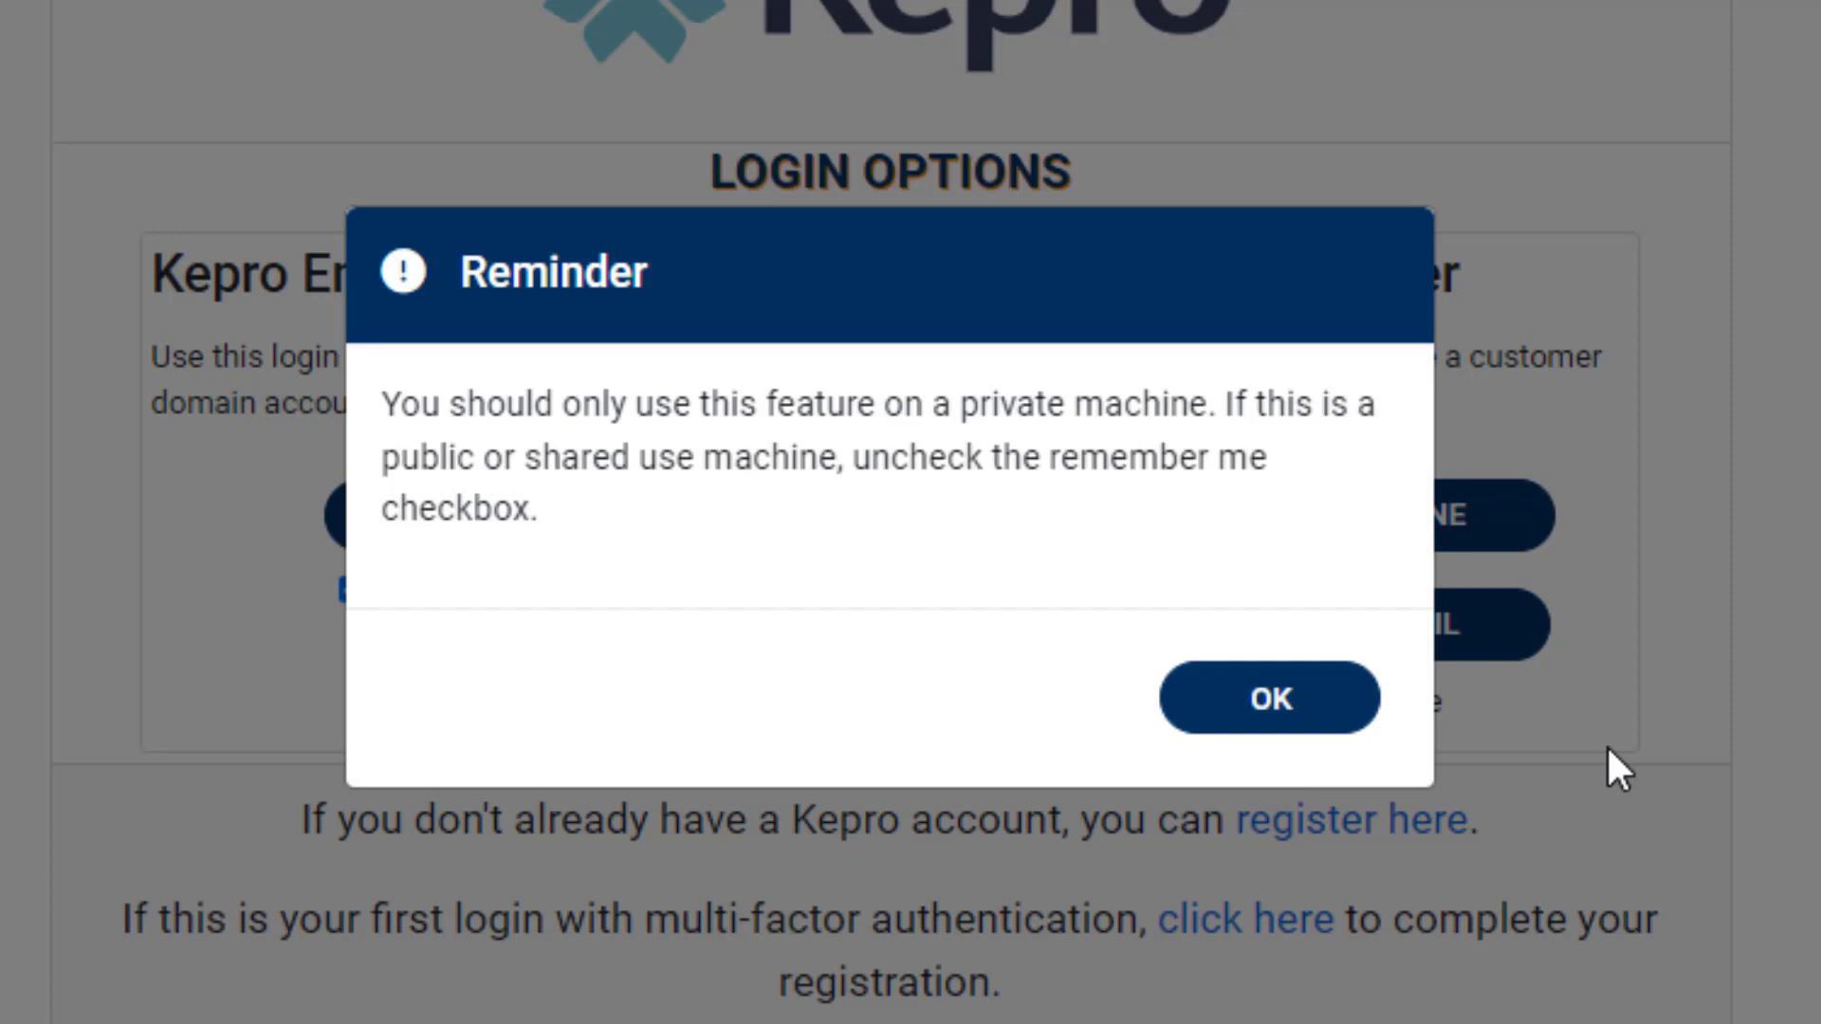
click(1274, 721)
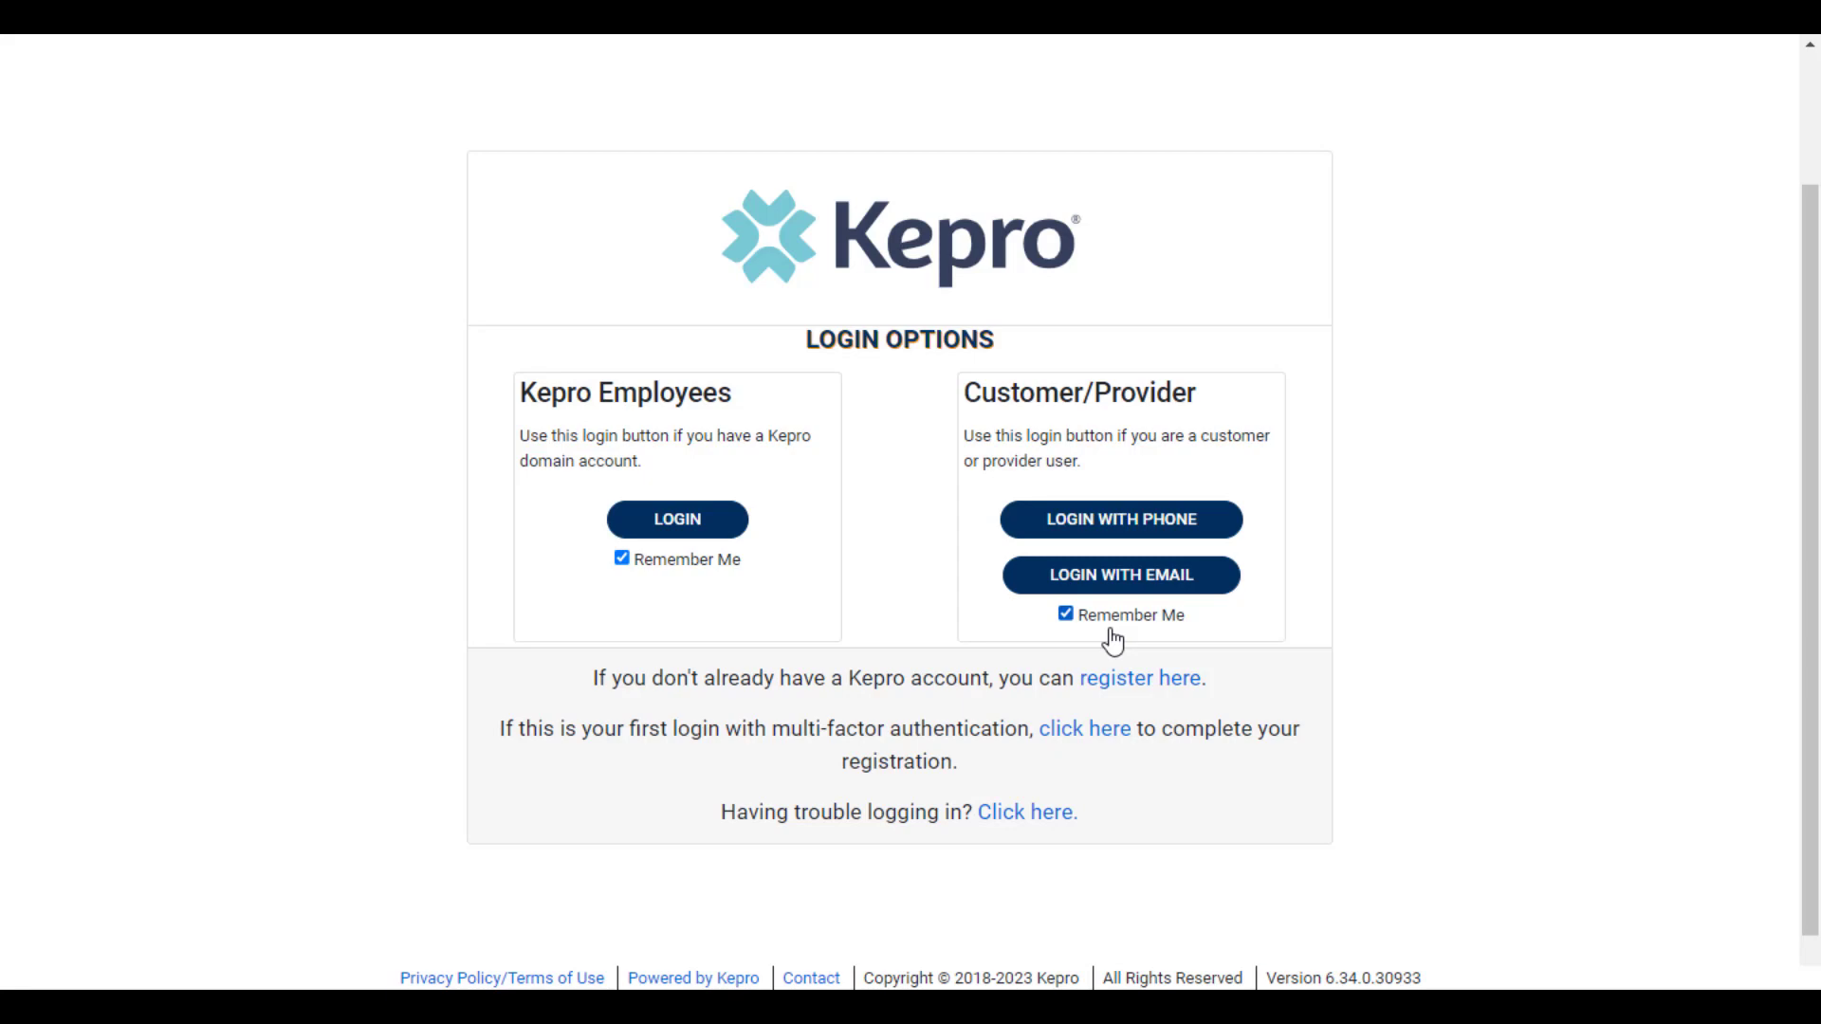
scroll(1112, 642, up, 1)
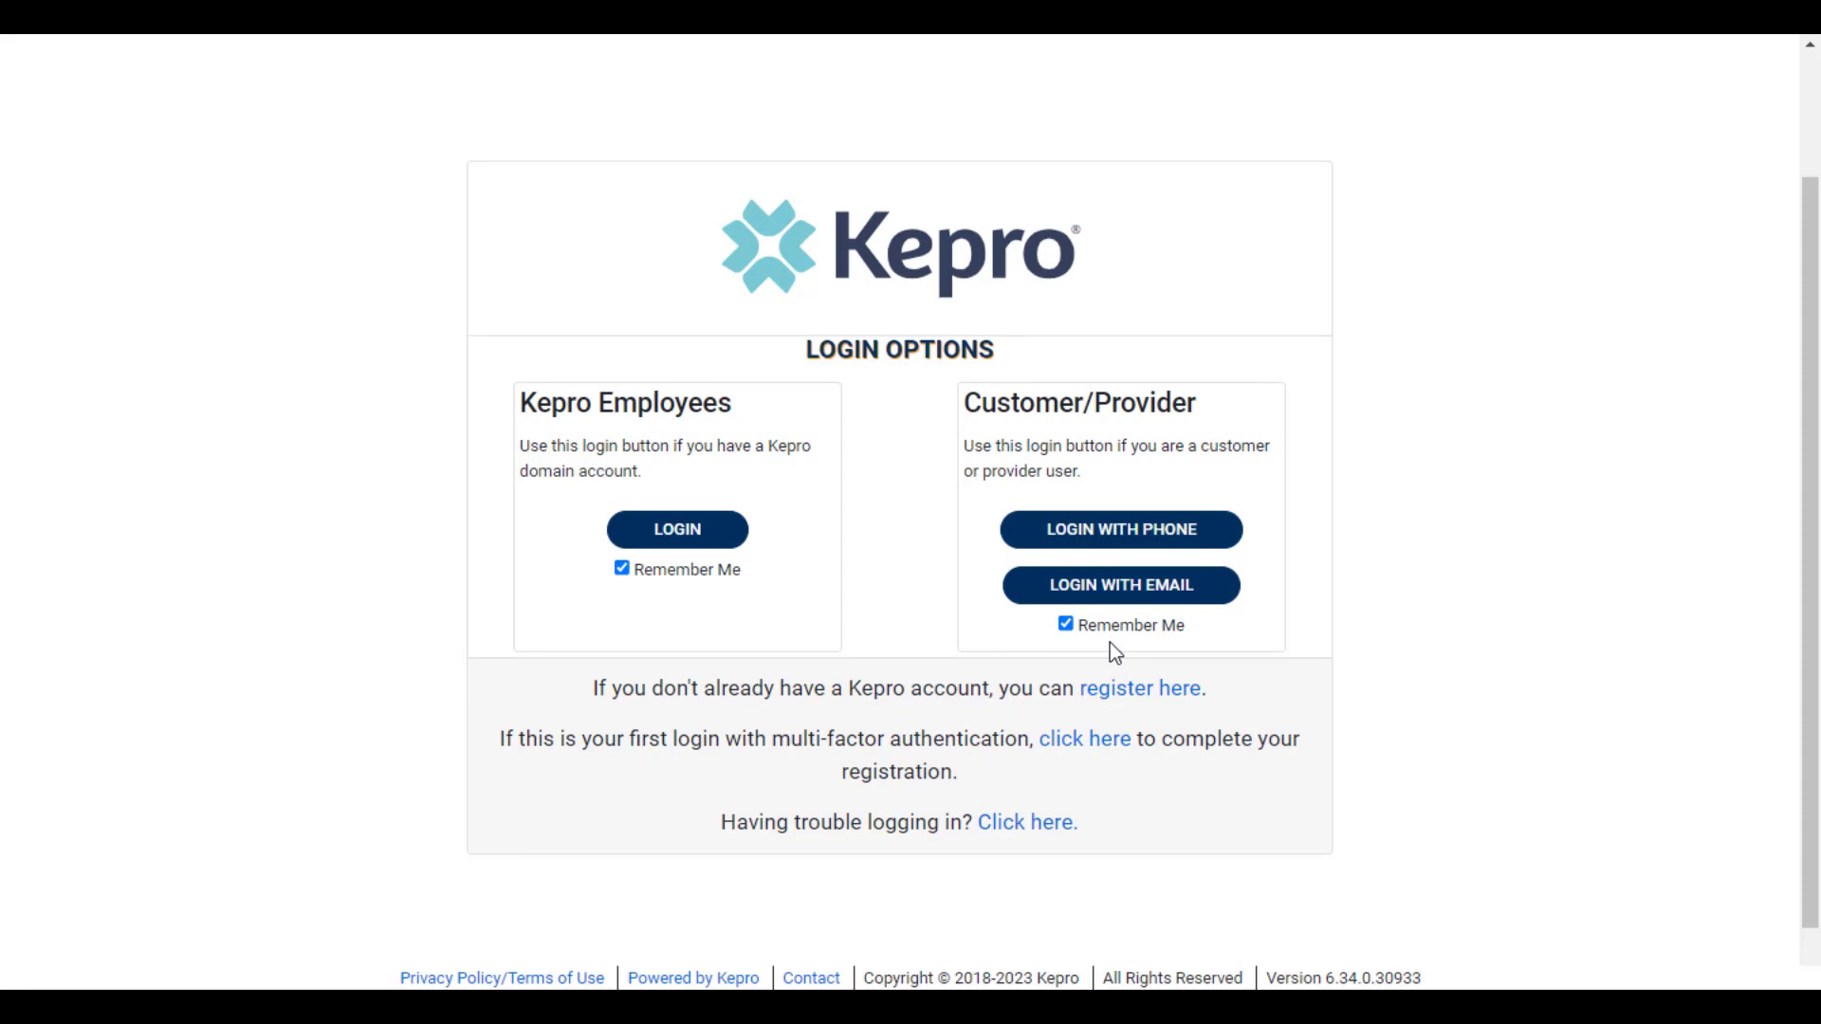
Log in with phone as a Customer/Provider, using the account e-mail, password and the verification code sent to the phone
click(1146, 534)
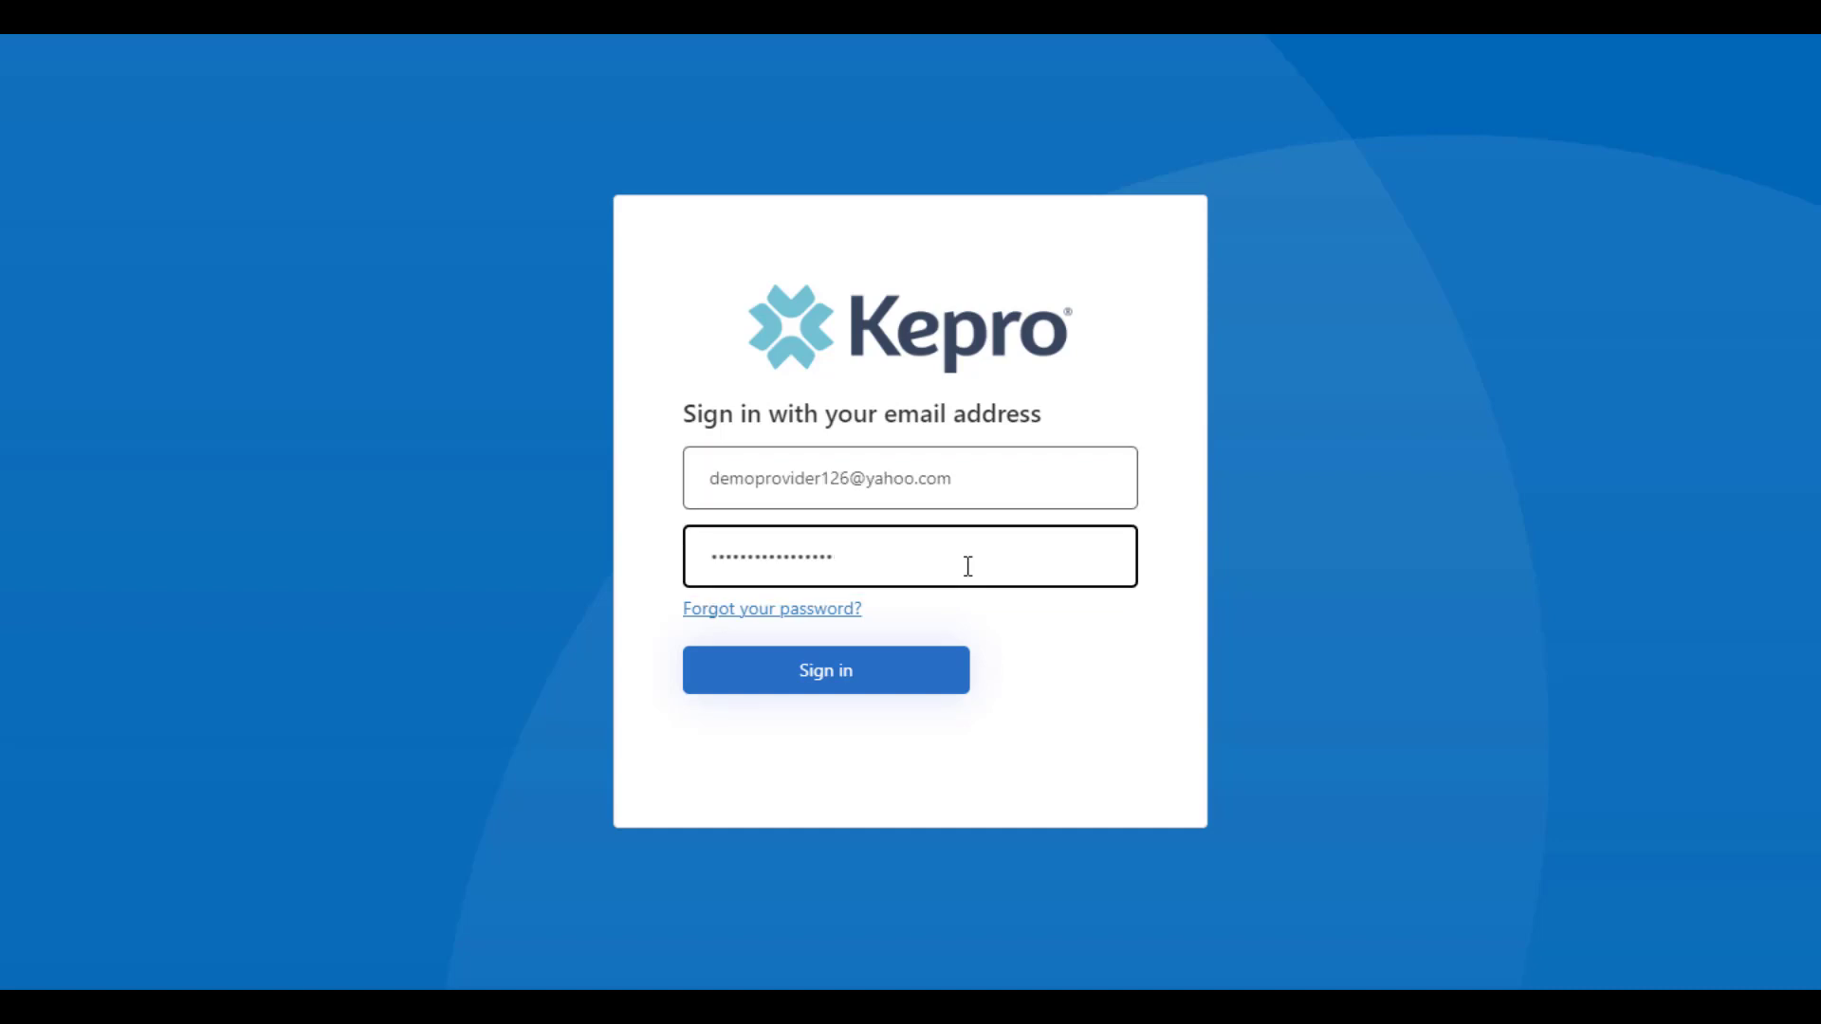
click(879, 679)
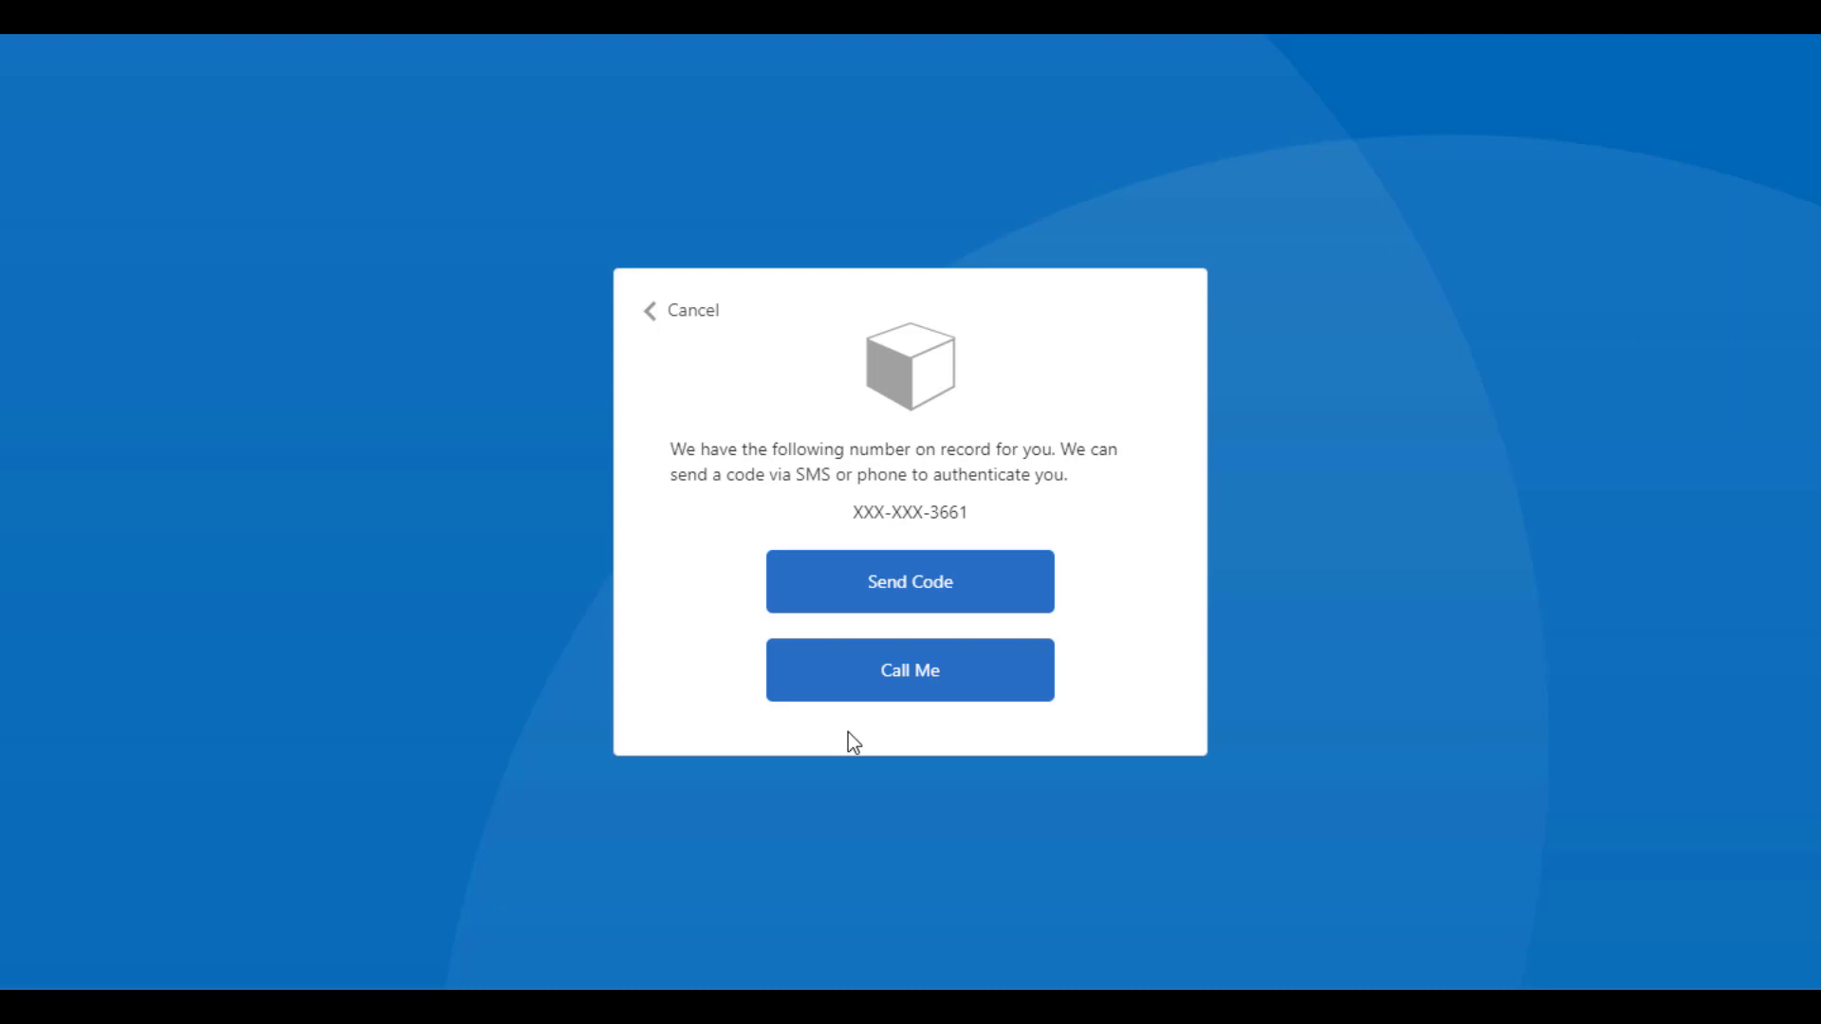
click(845, 599)
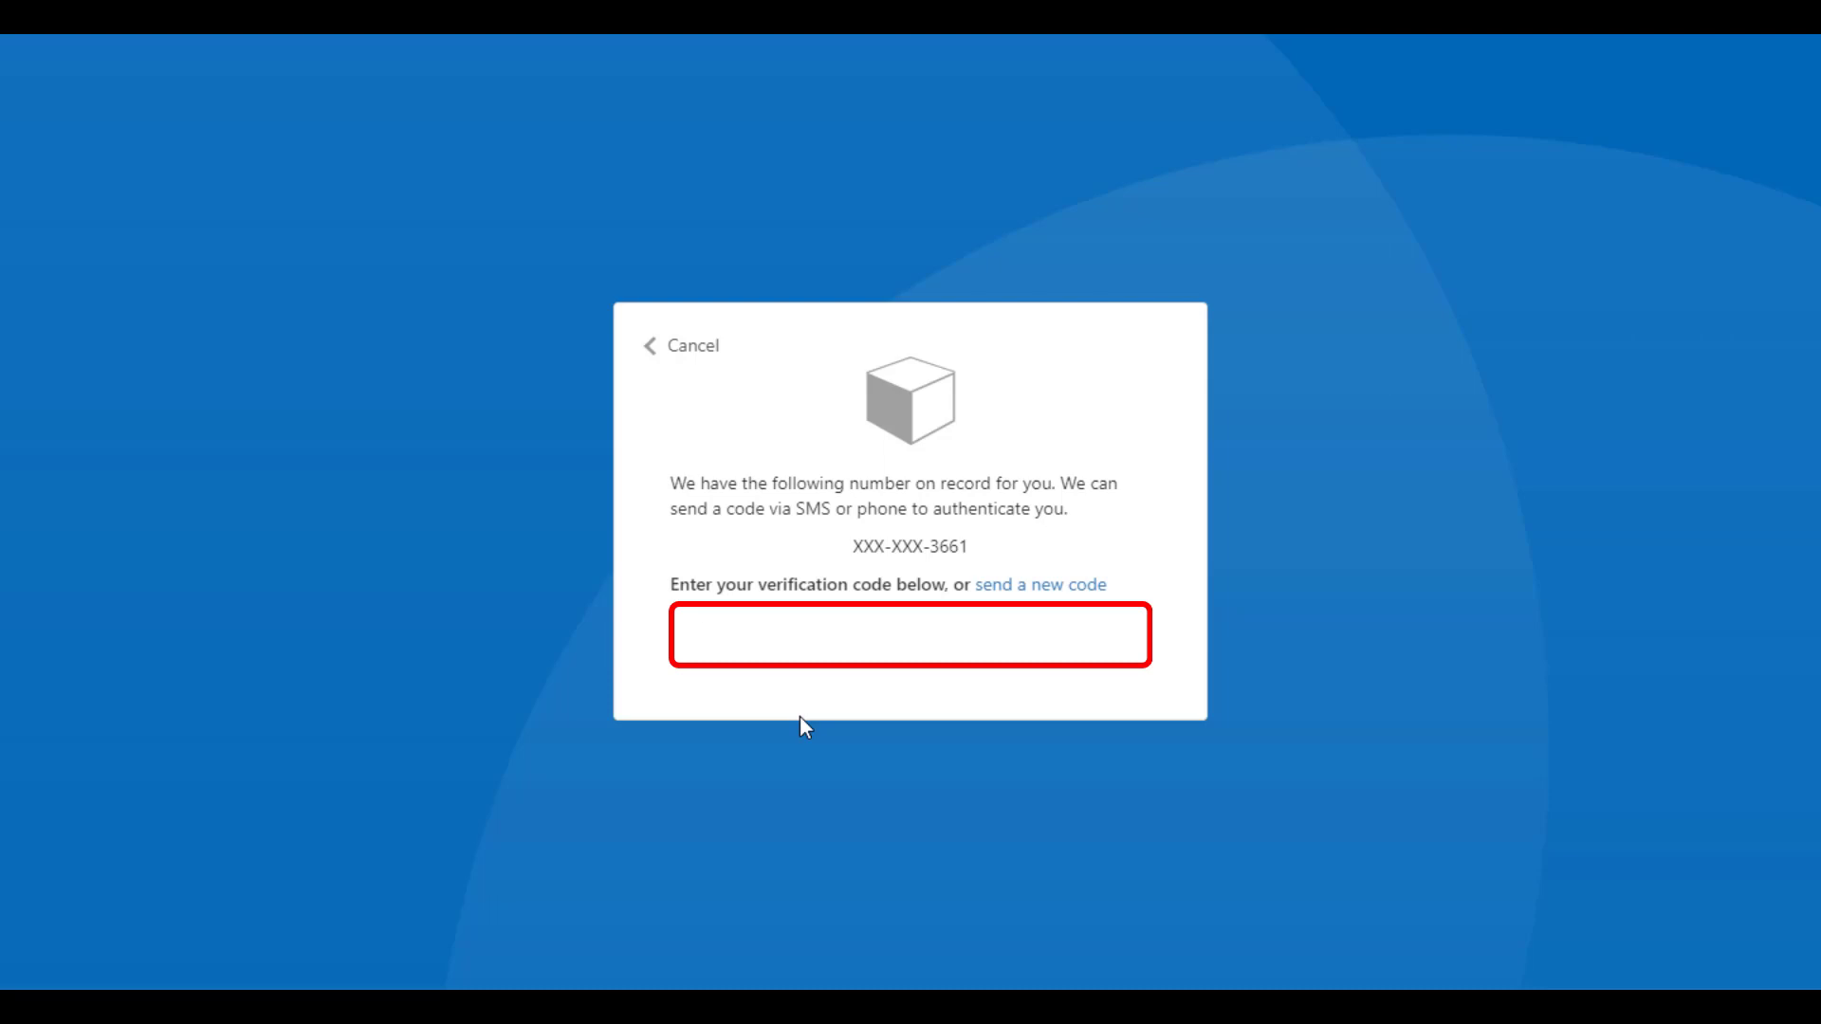
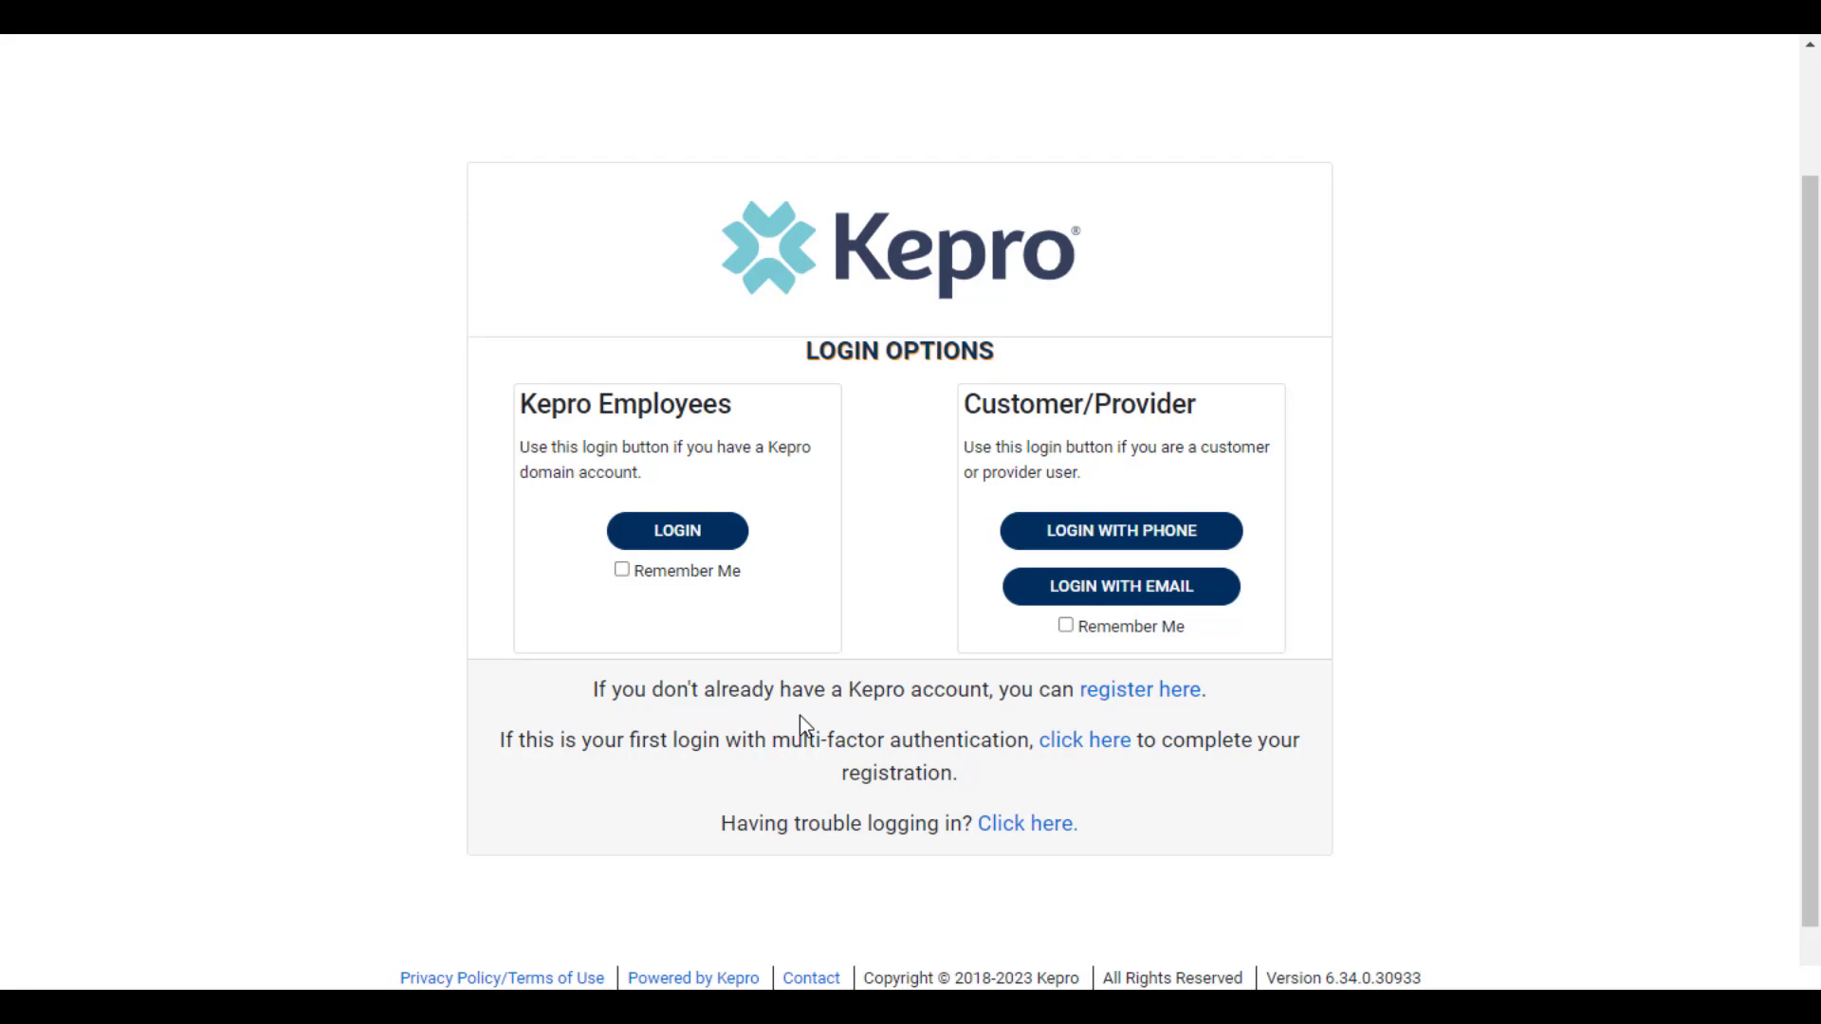
Start a password reset from the Customer/Provider phone login and verify the account e-mail with the e-mailed verification code
click(1108, 531)
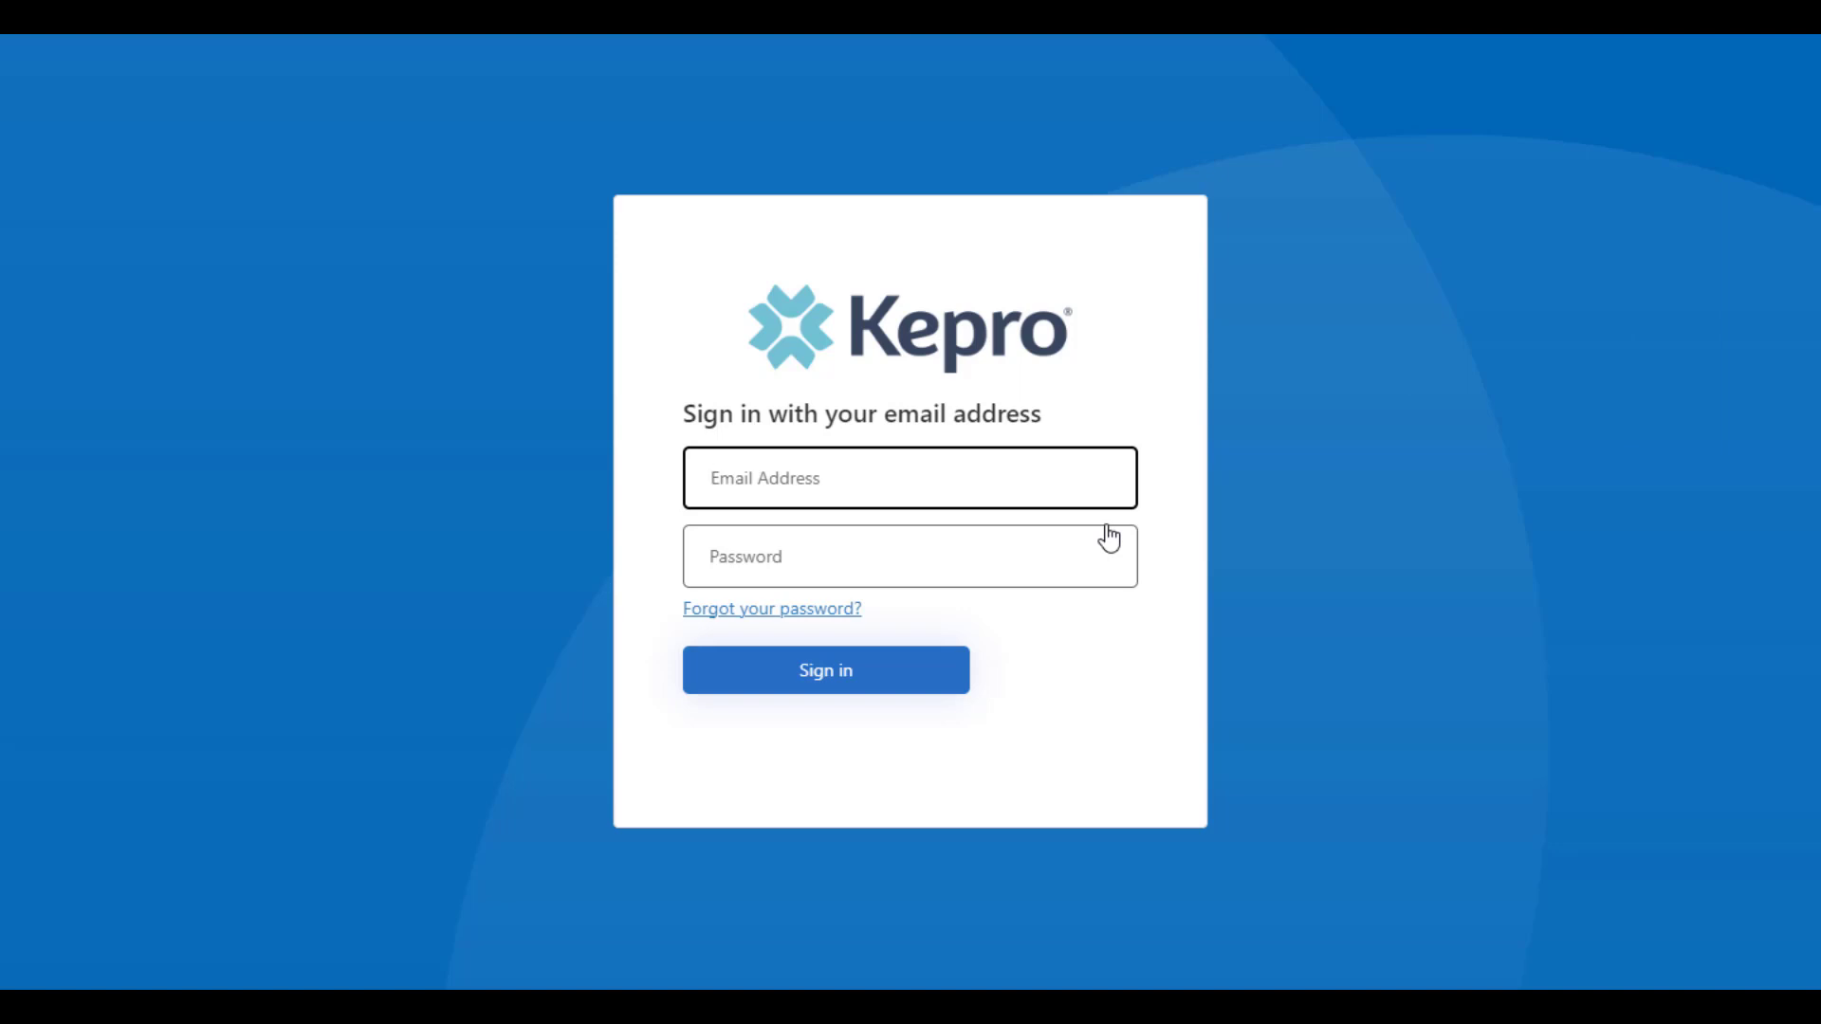
click(799, 612)
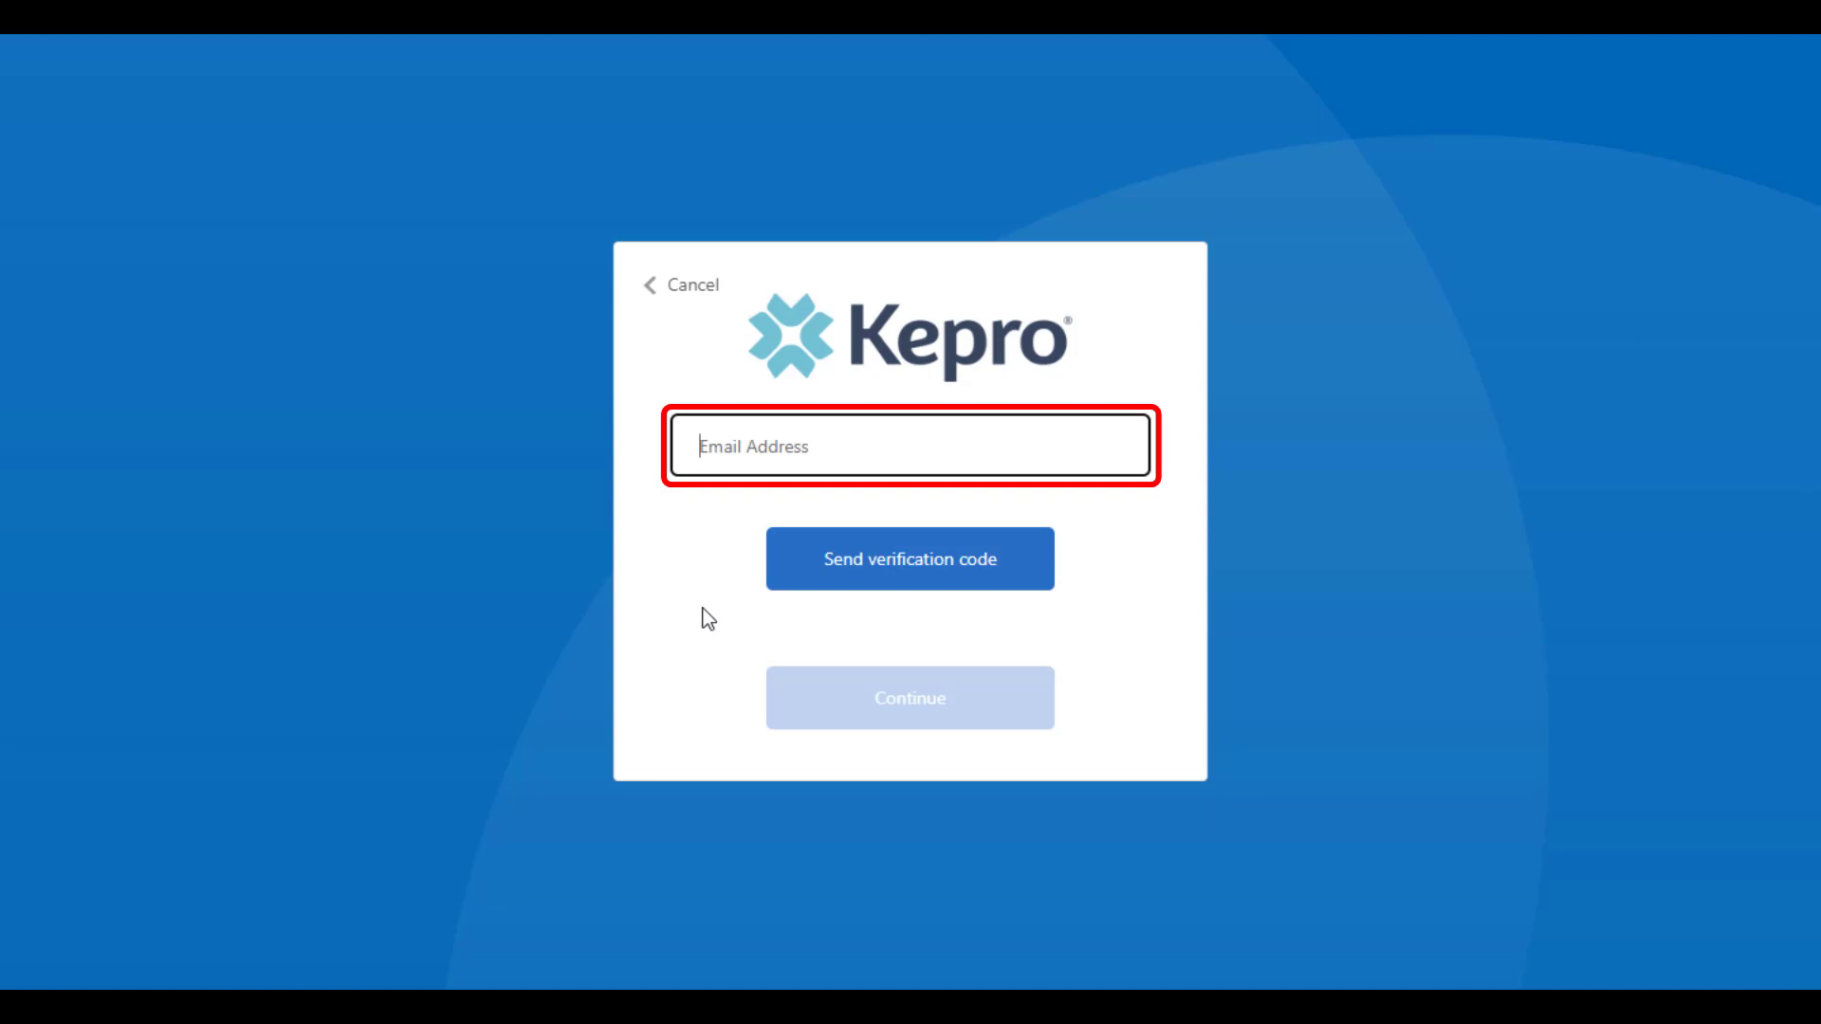
key(ctrl+v)
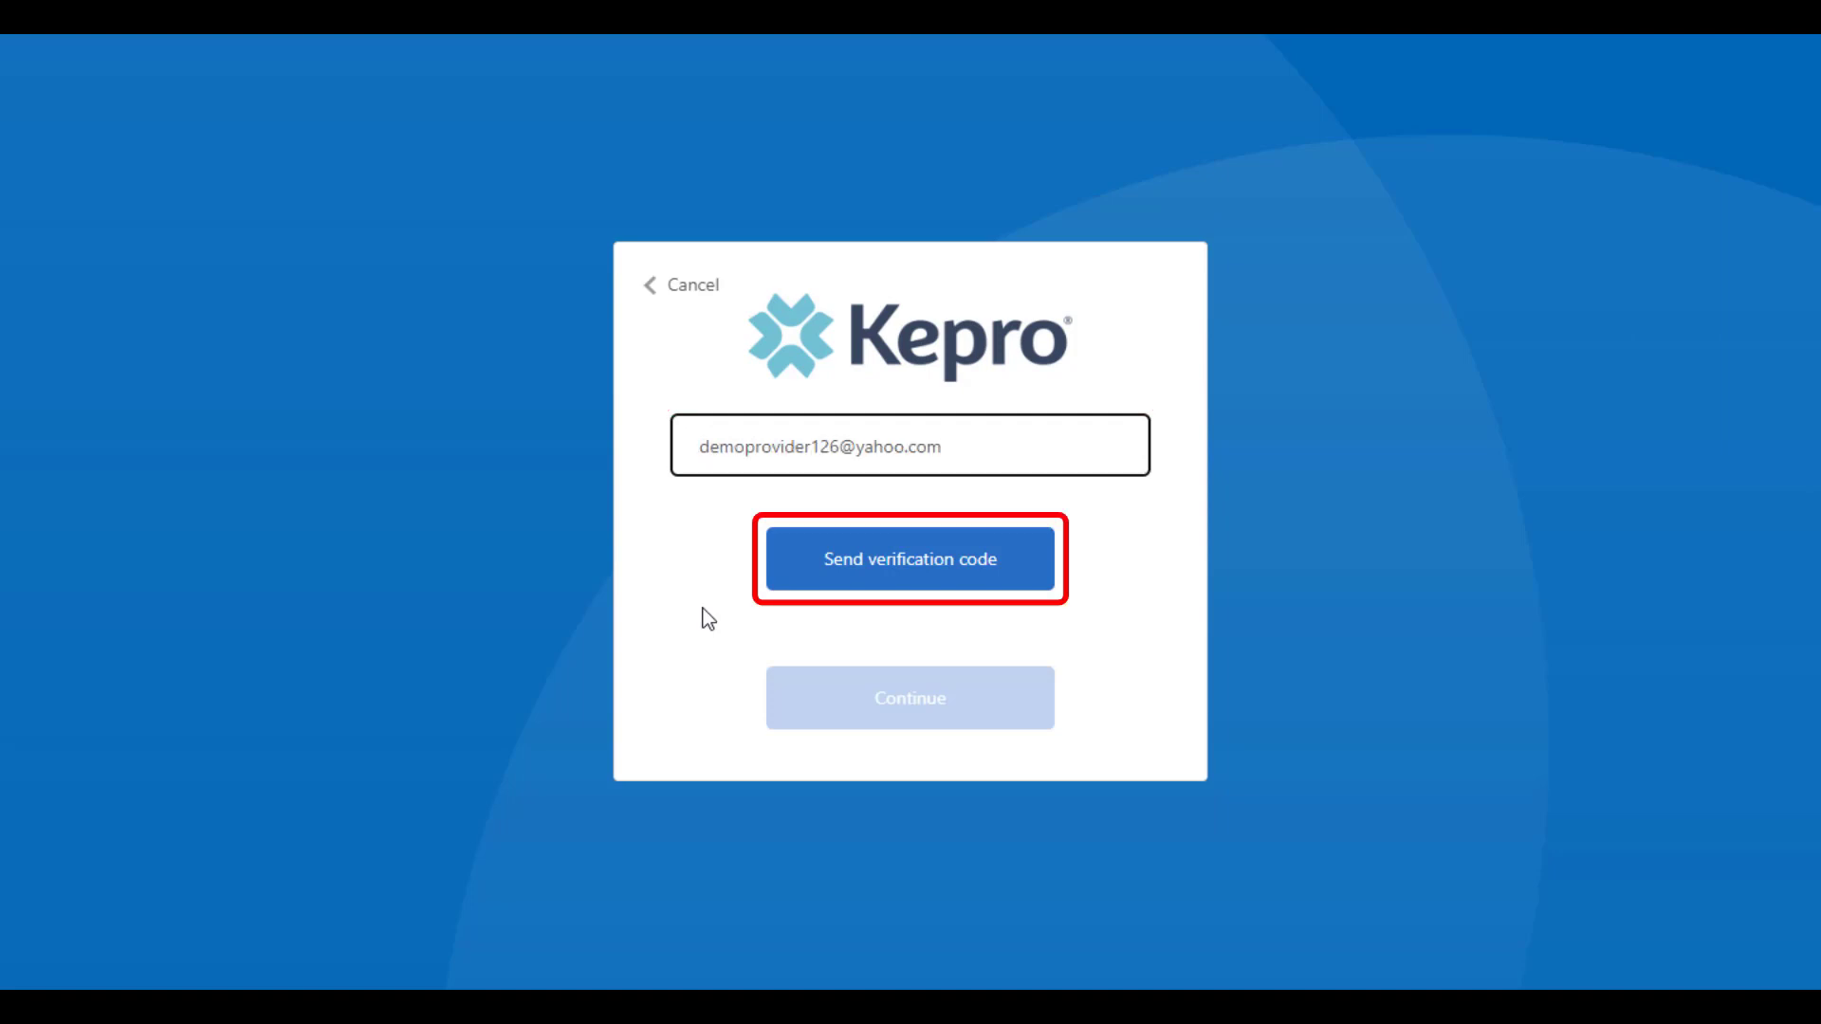
click(814, 581)
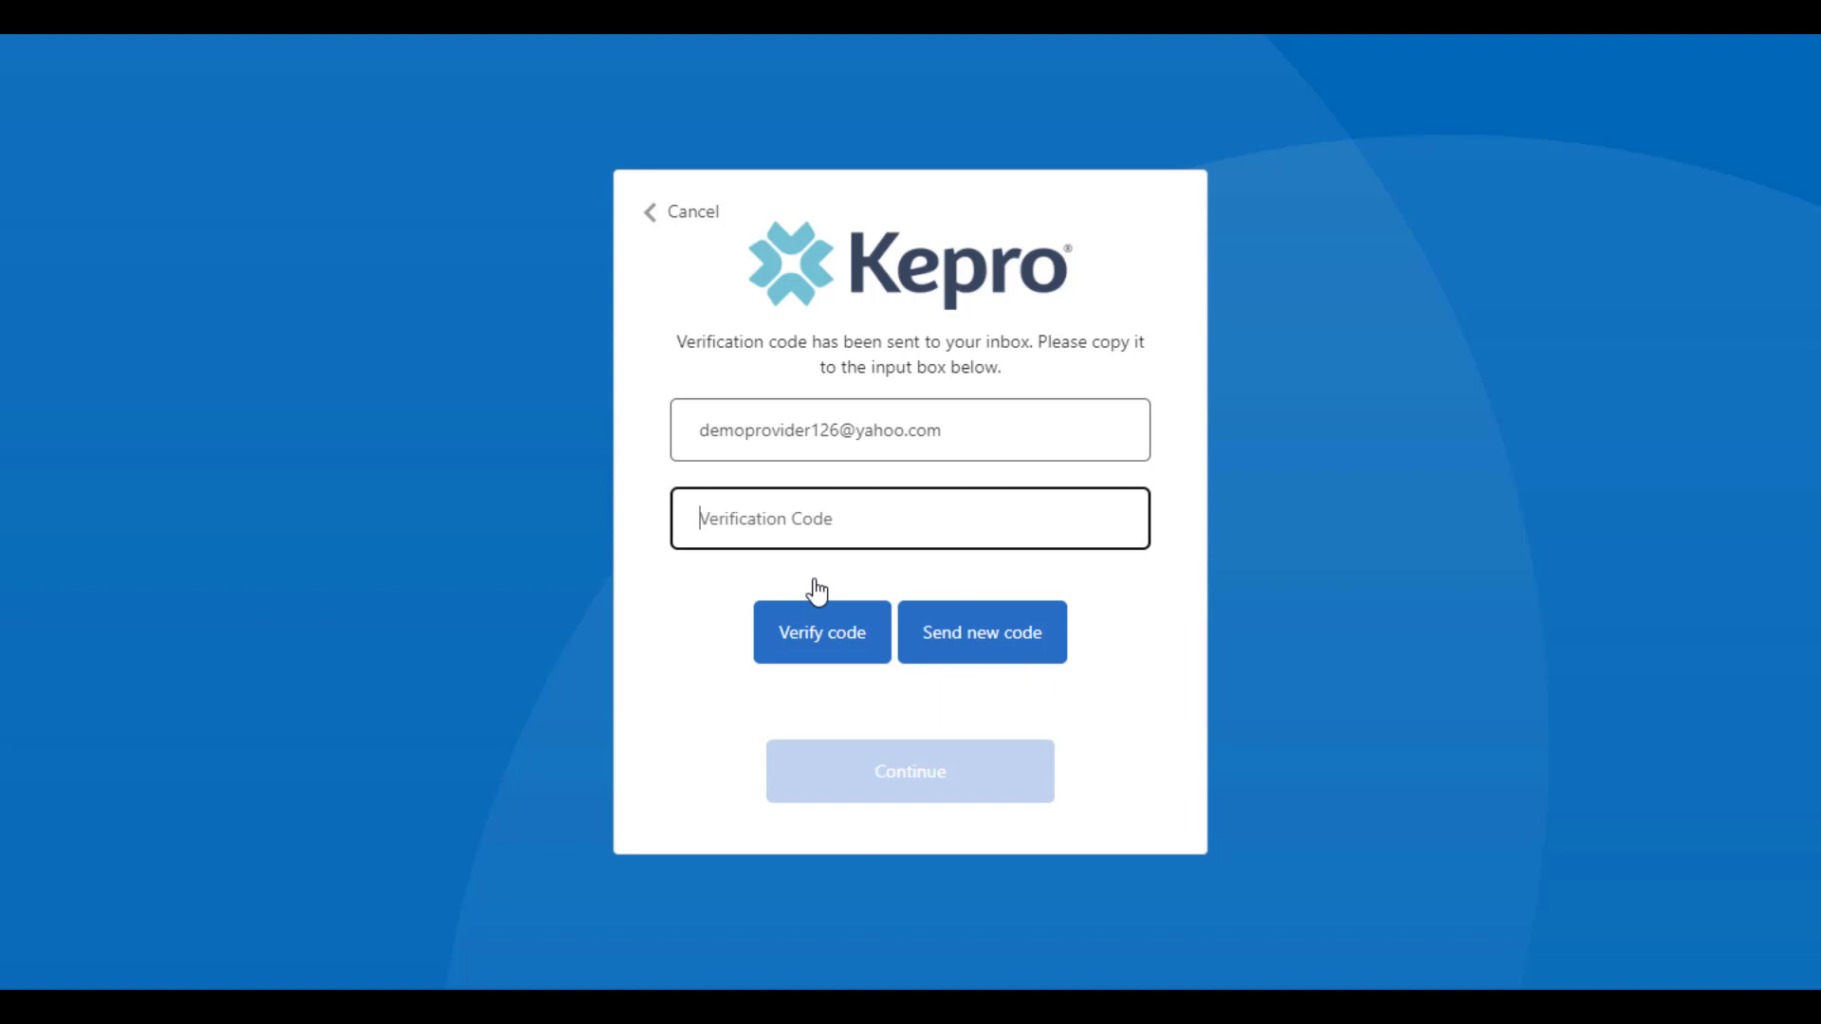
key(ctrl+v)
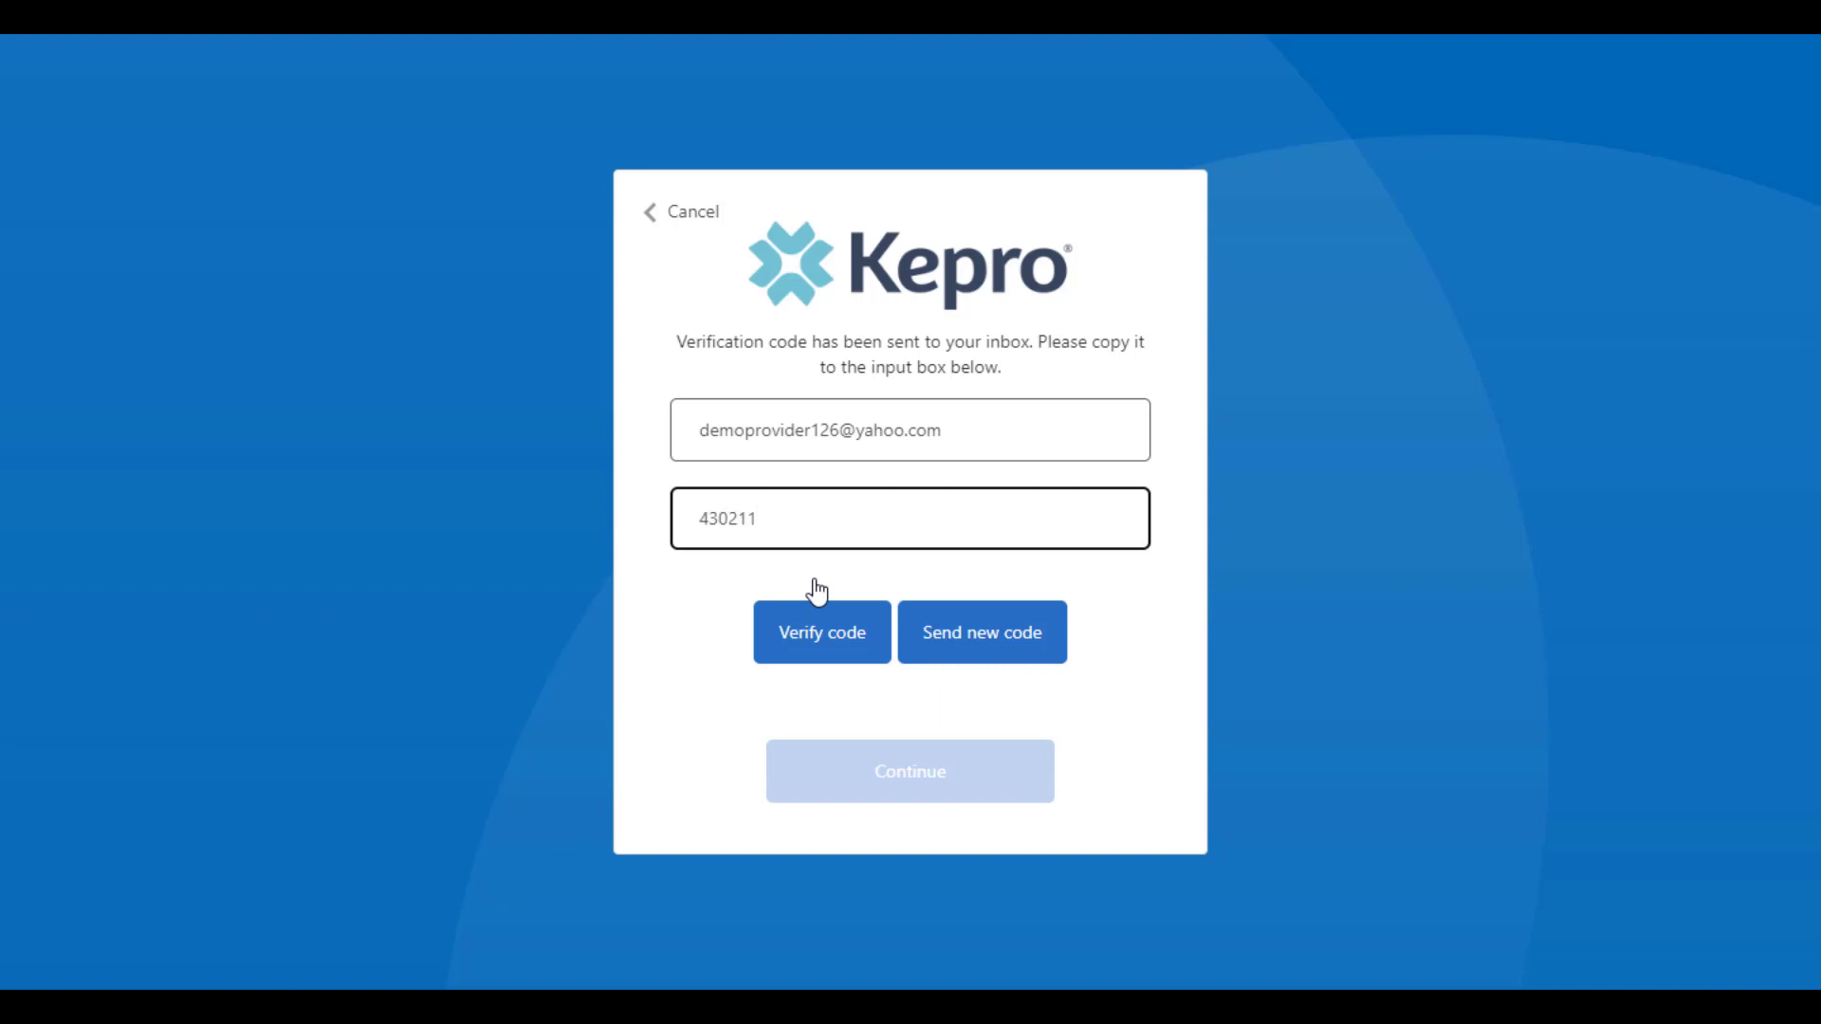
click(820, 651)
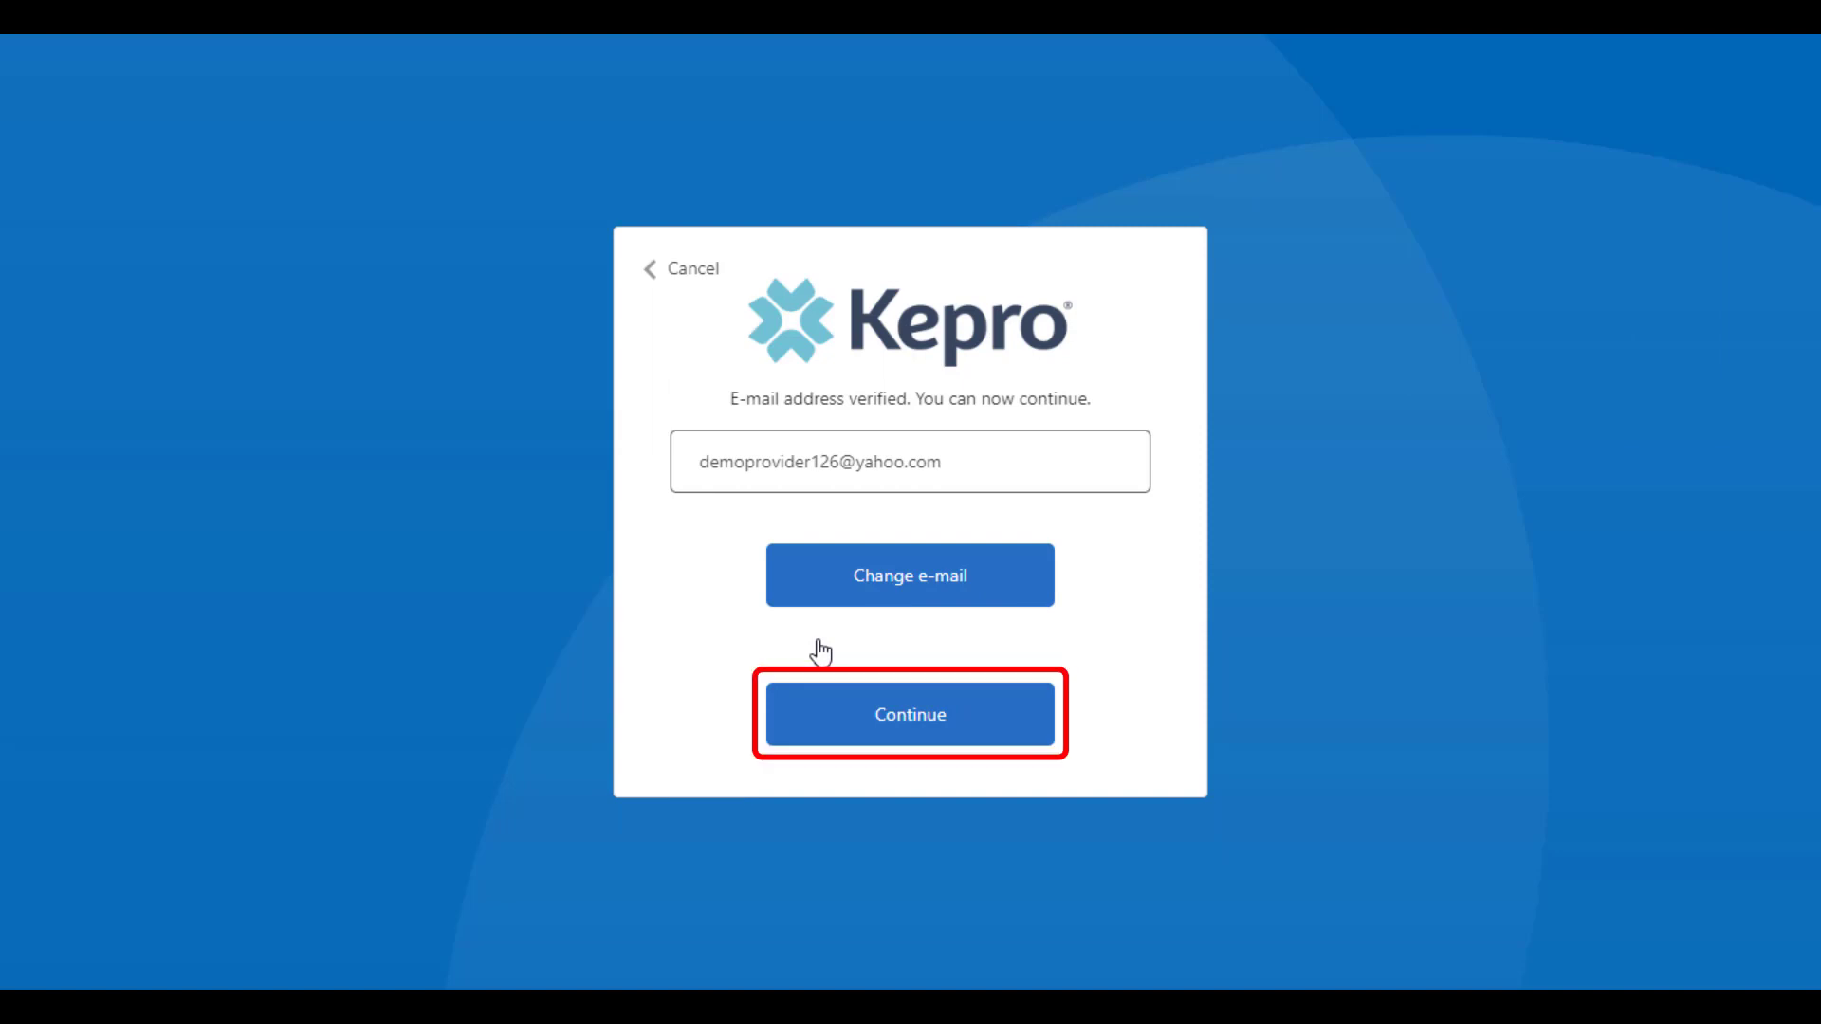
click(821, 736)
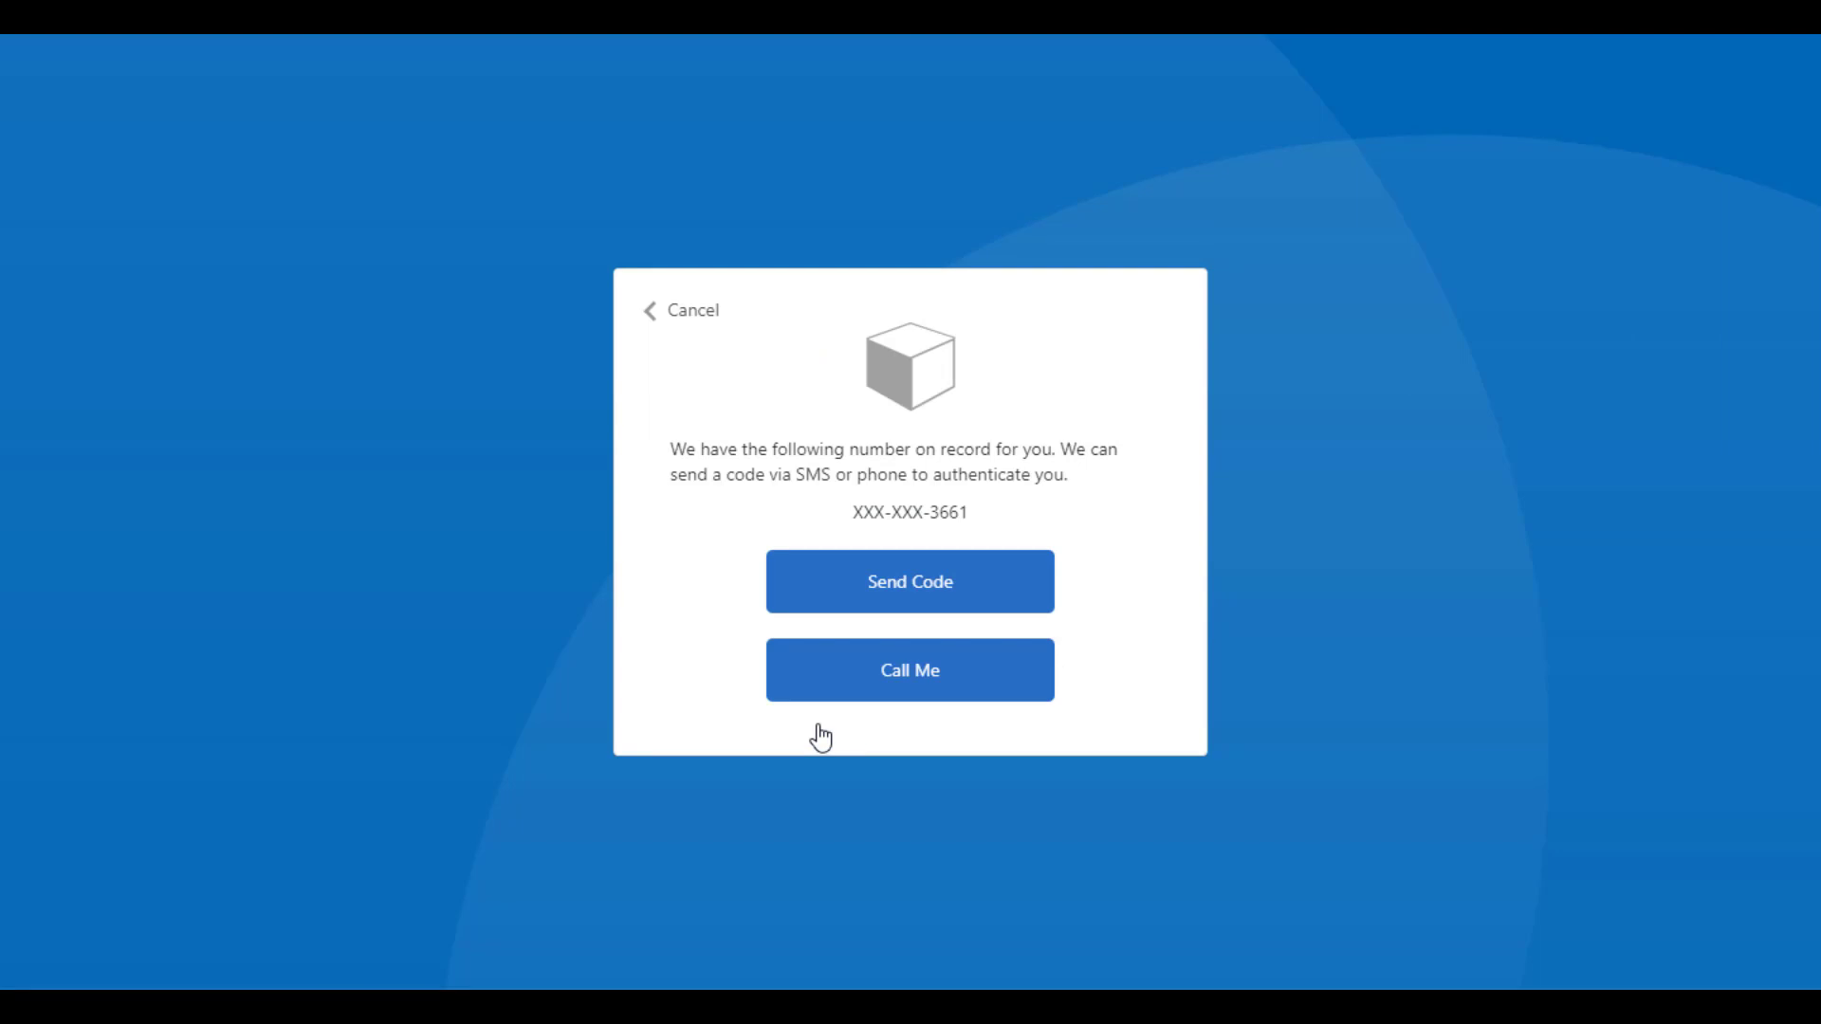
Authenticate the reset with a verification code sent to the phone, and submit the new, confirmed password
click(860, 599)
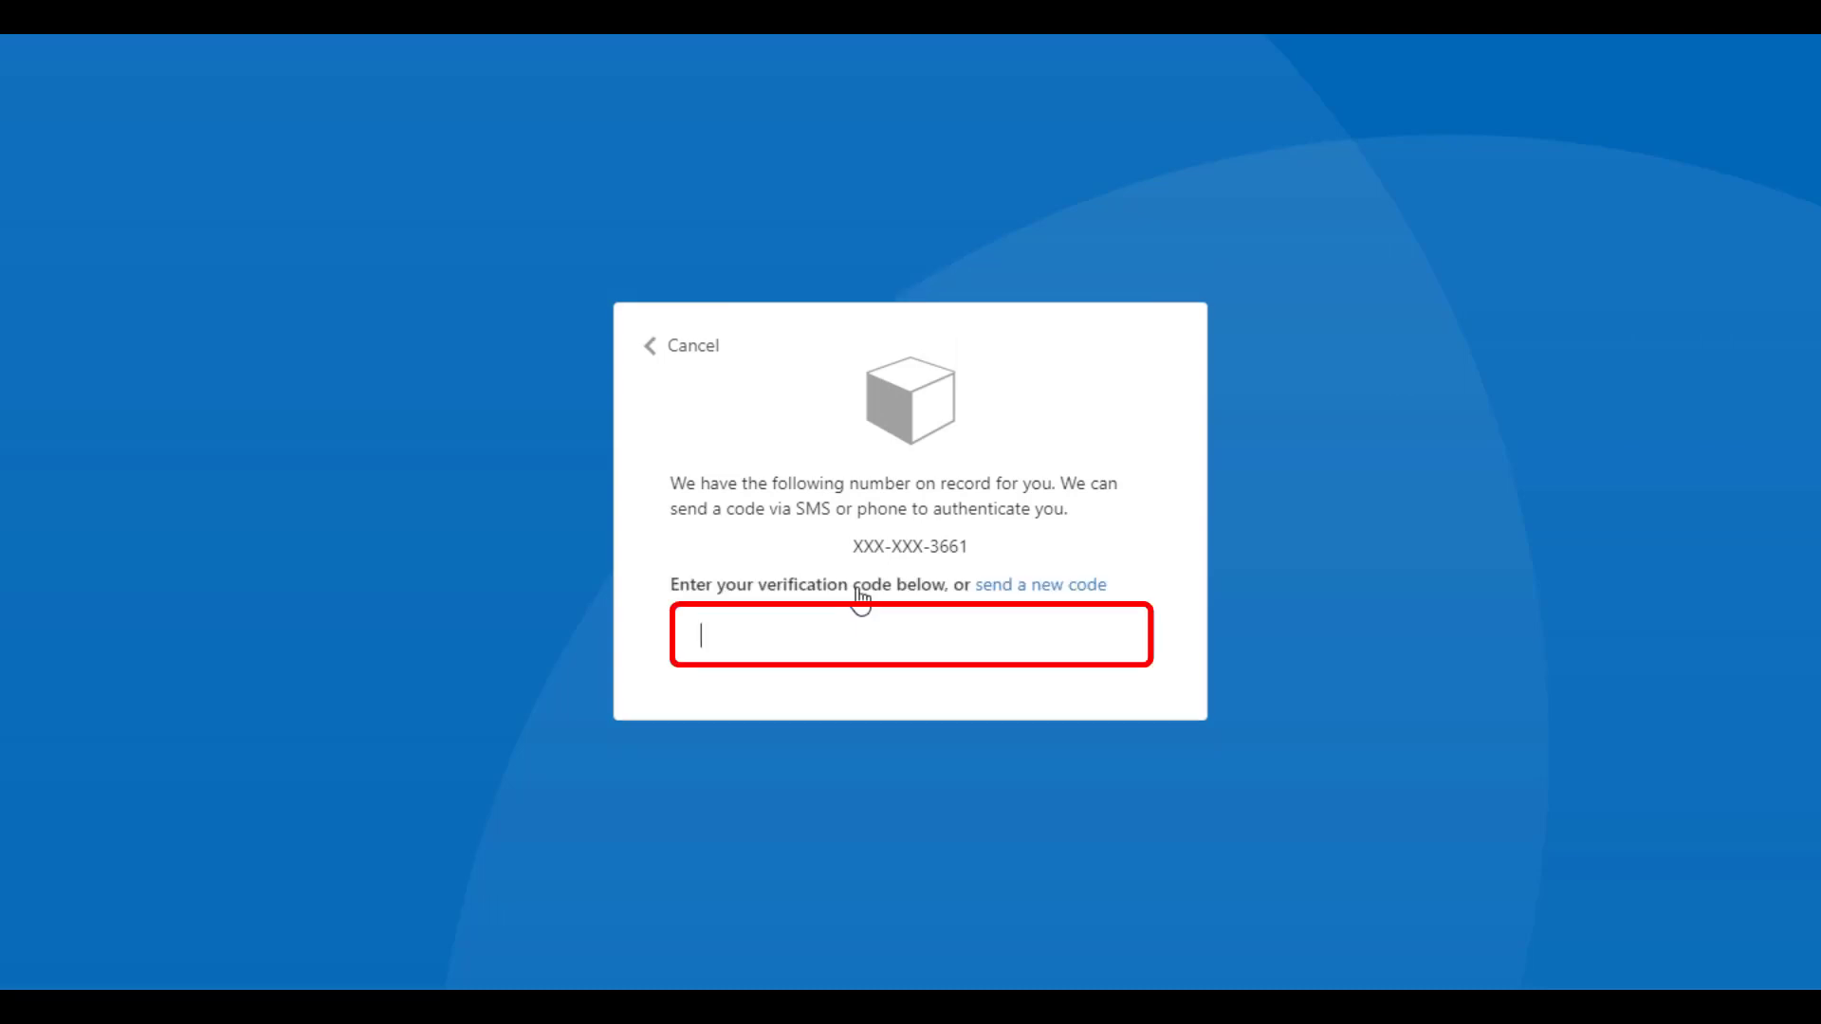
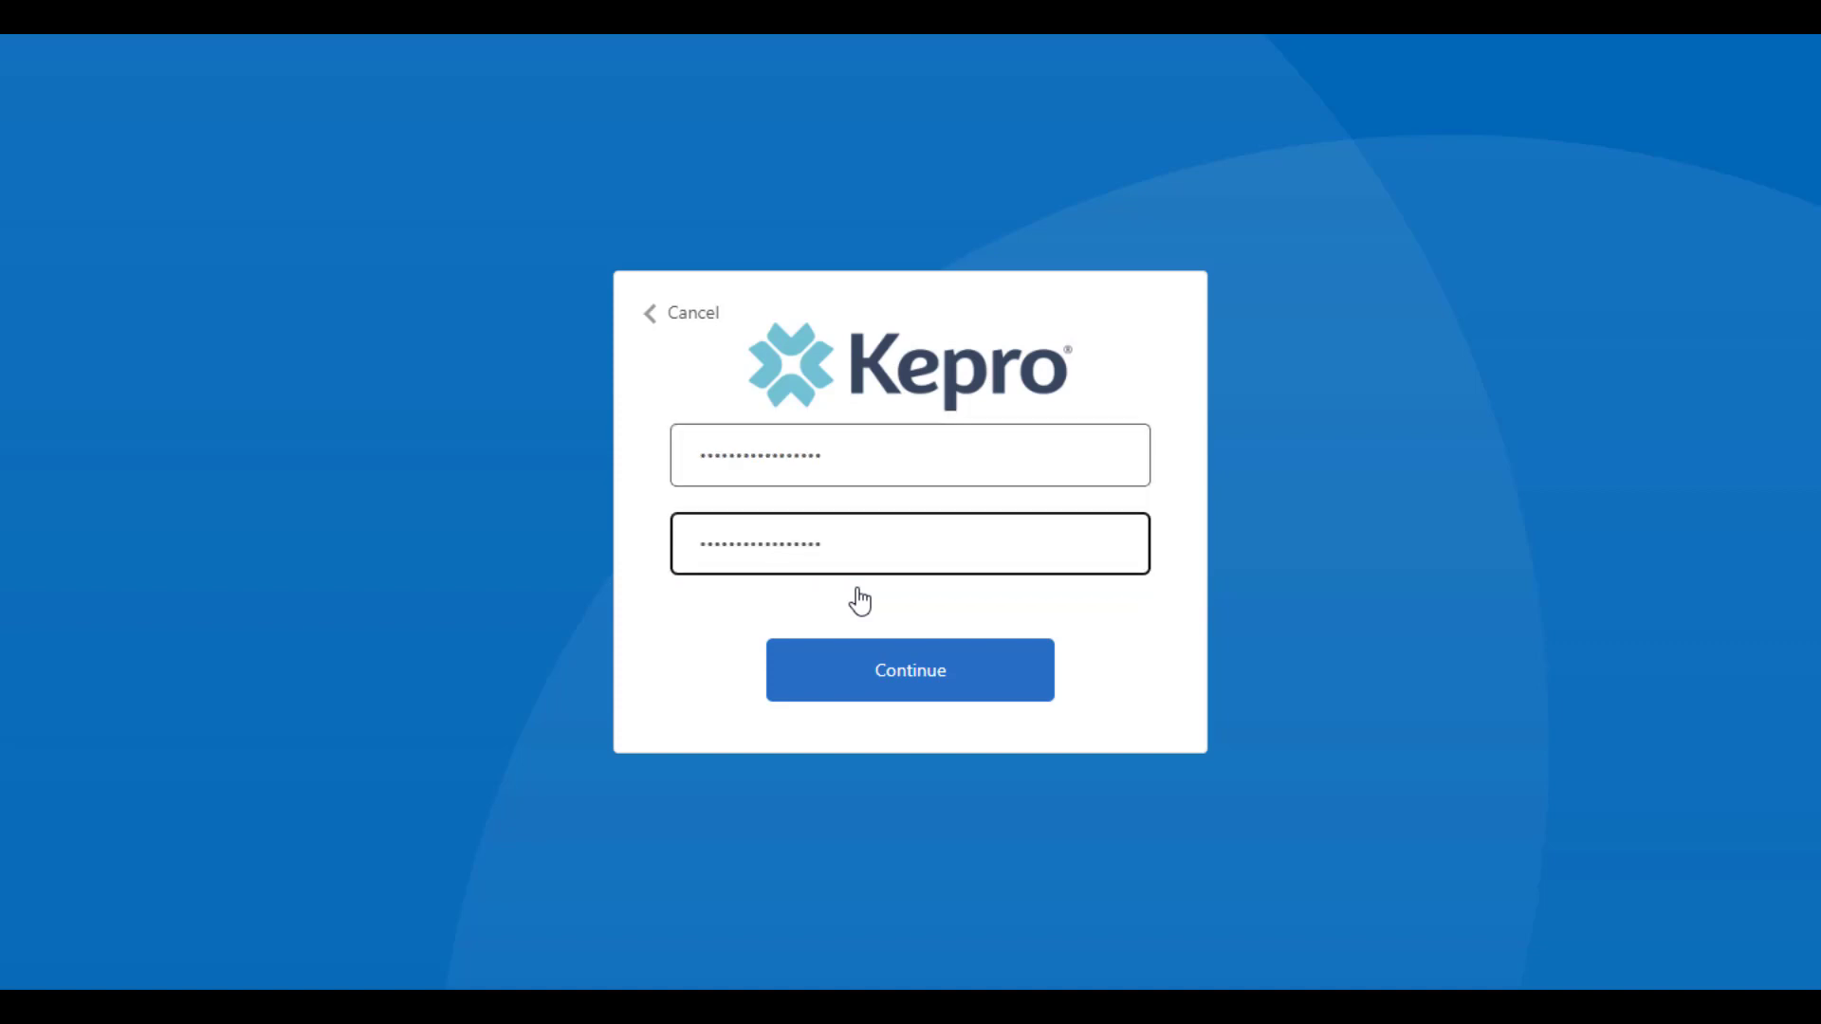
click(858, 678)
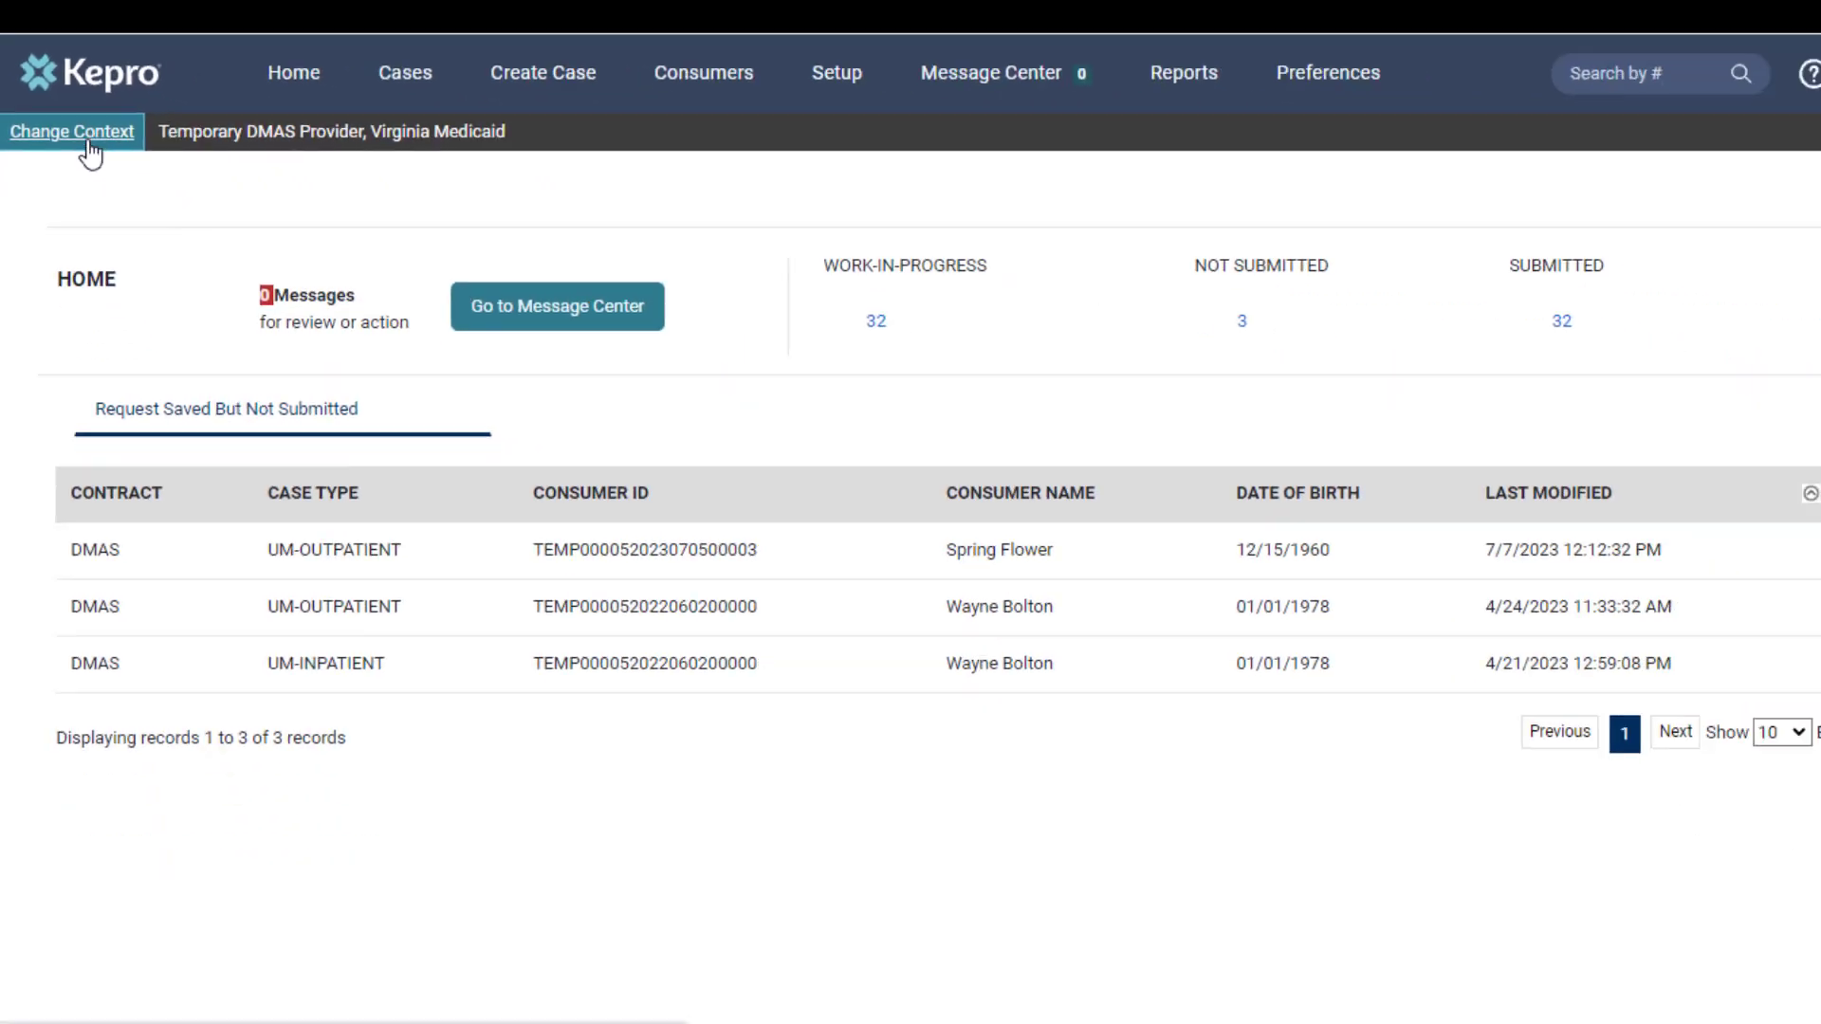
Change the provider context to VA Demo Provider under Virginia Medicaid
click(231, 340)
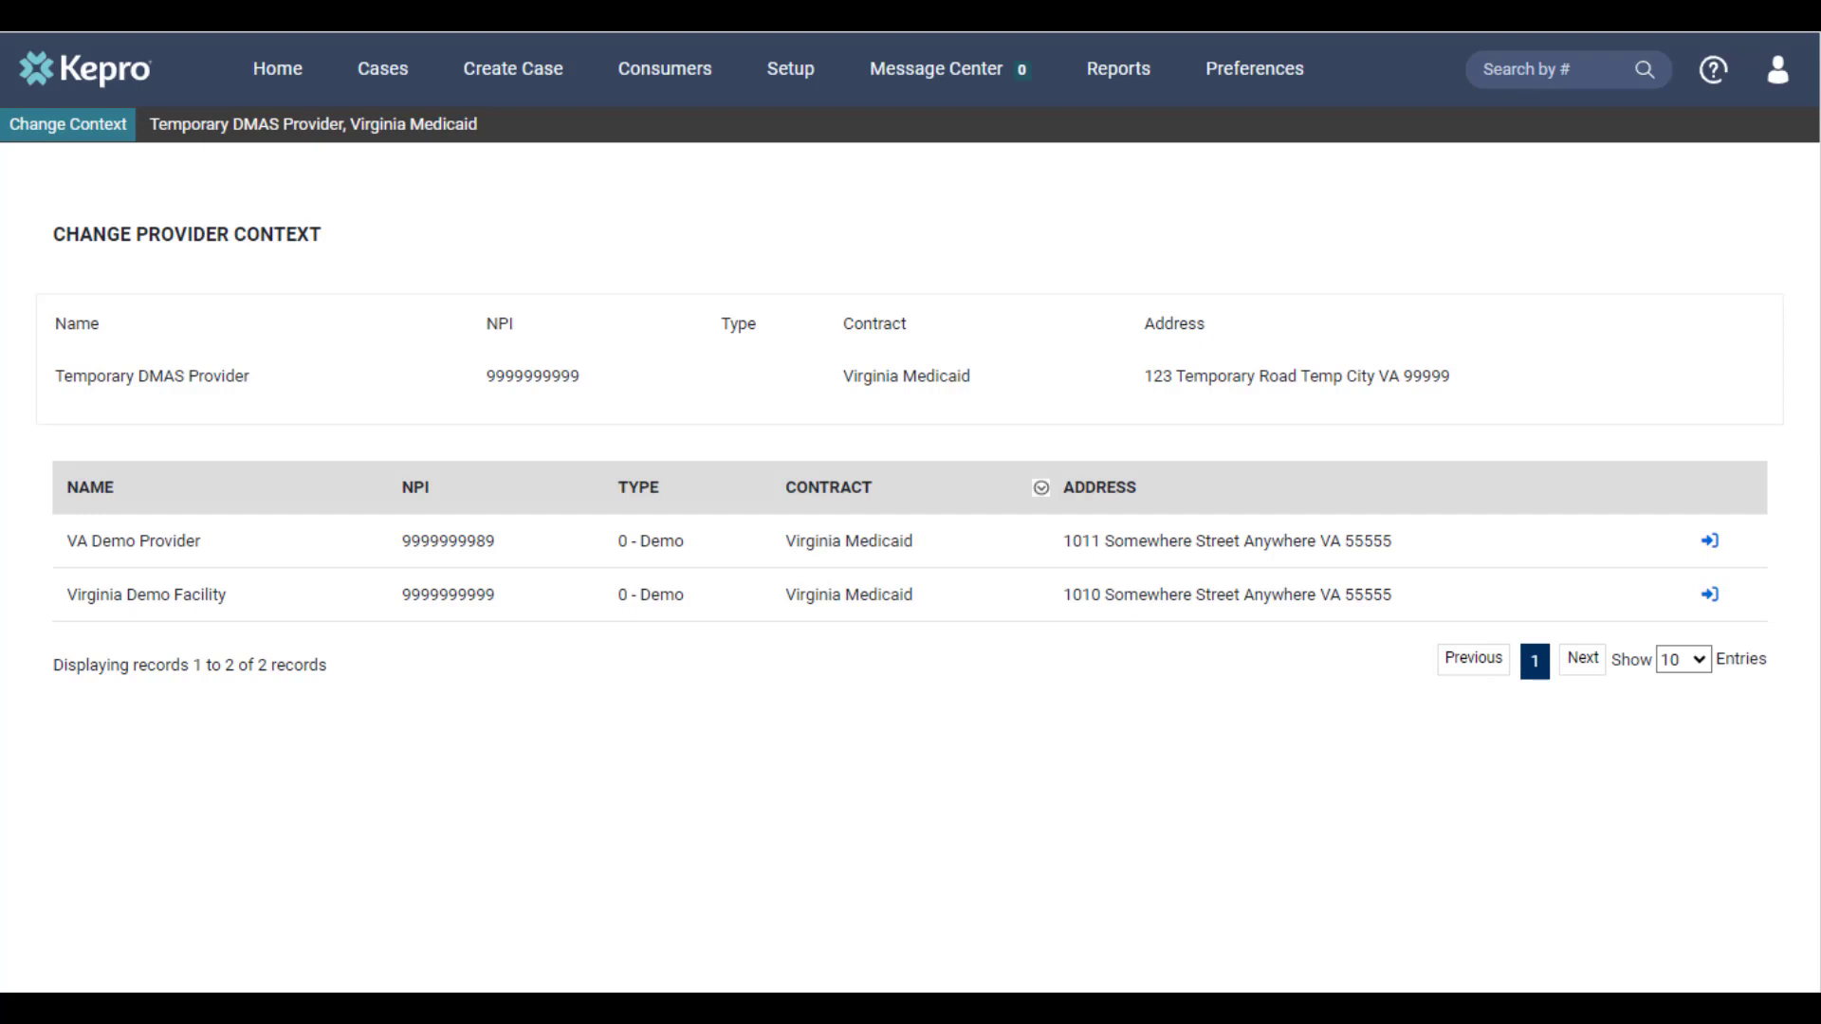
click(1710, 543)
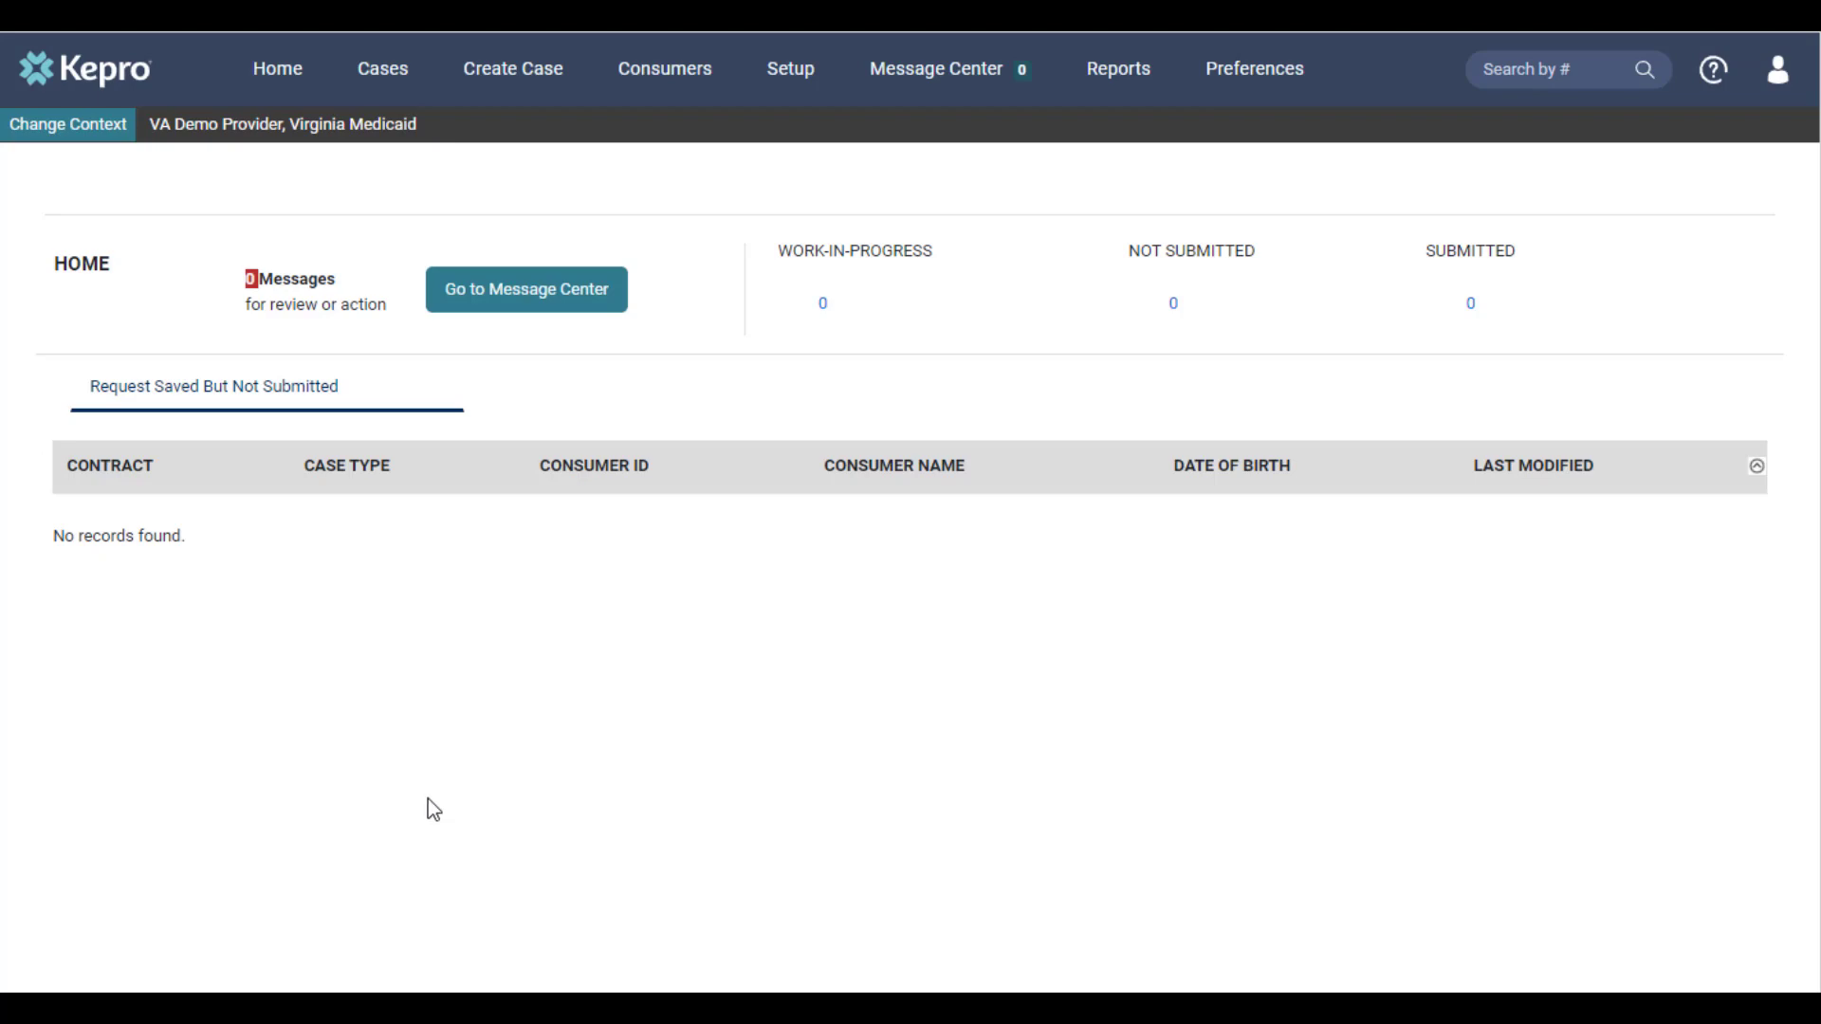
Change the provider context to Virginia Demo Facility under Virginia Medicaid
click(86, 148)
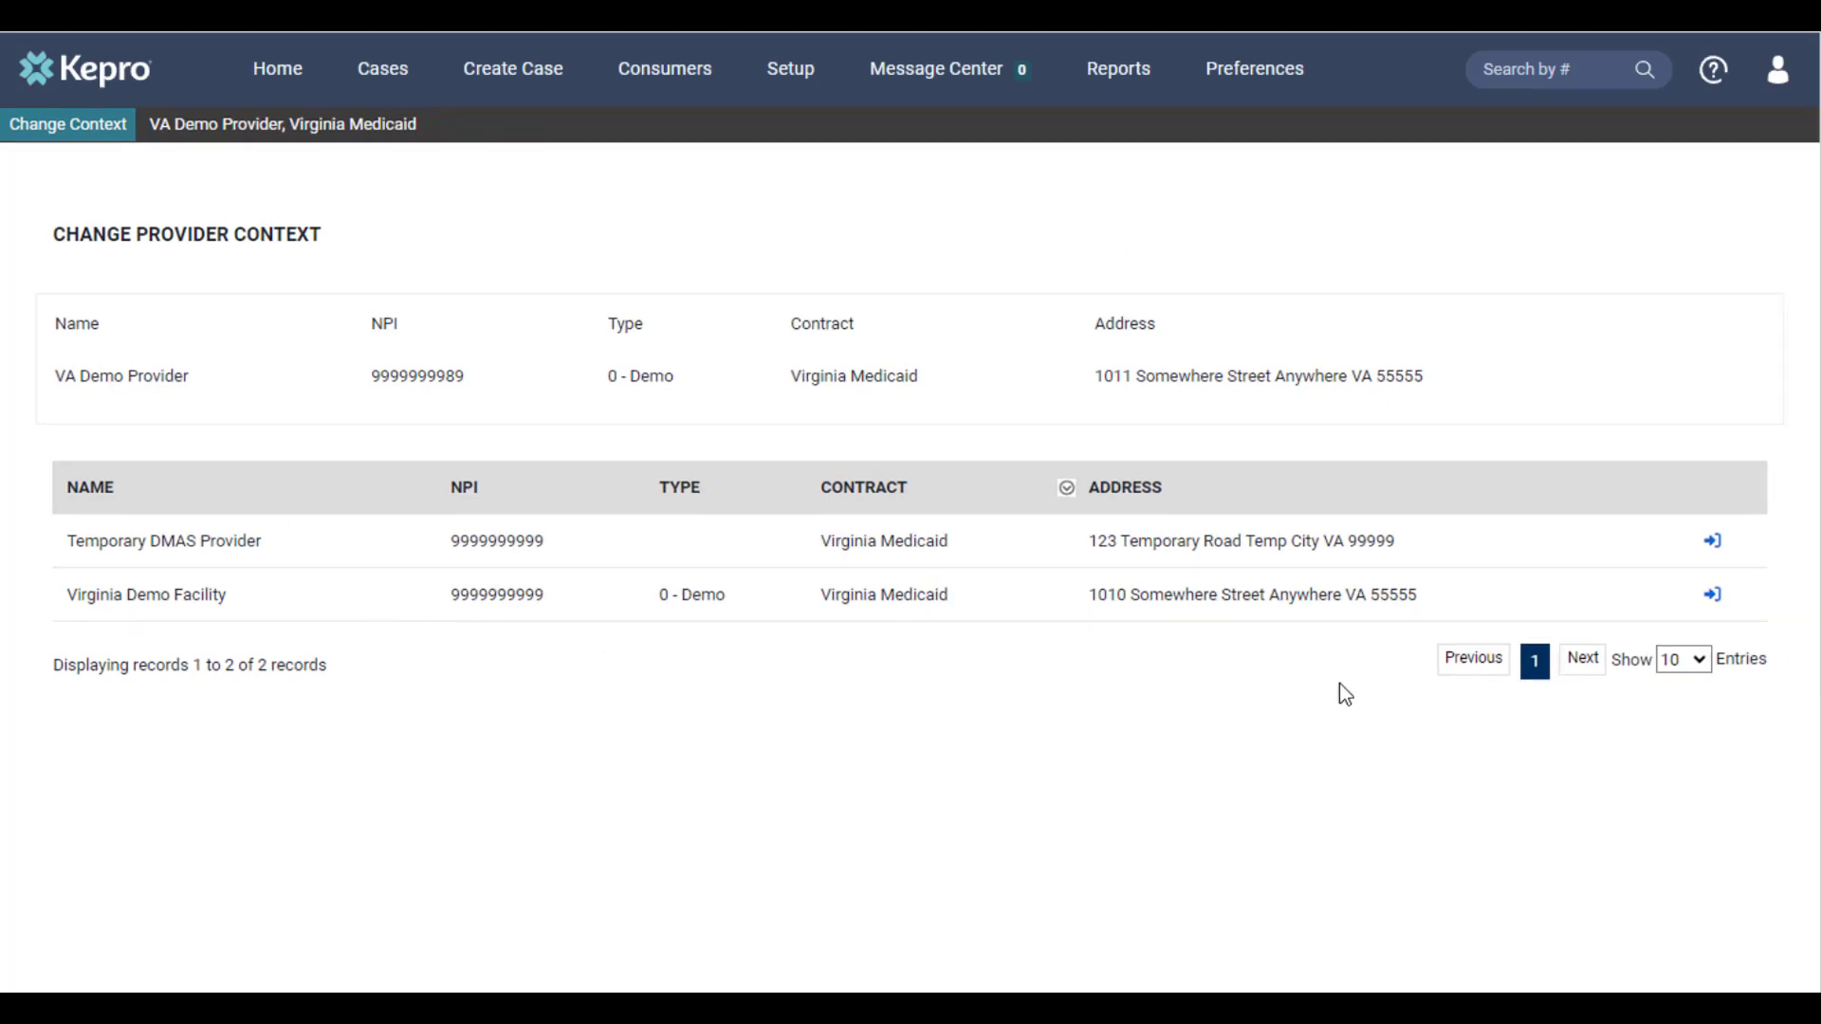
click(1713, 598)
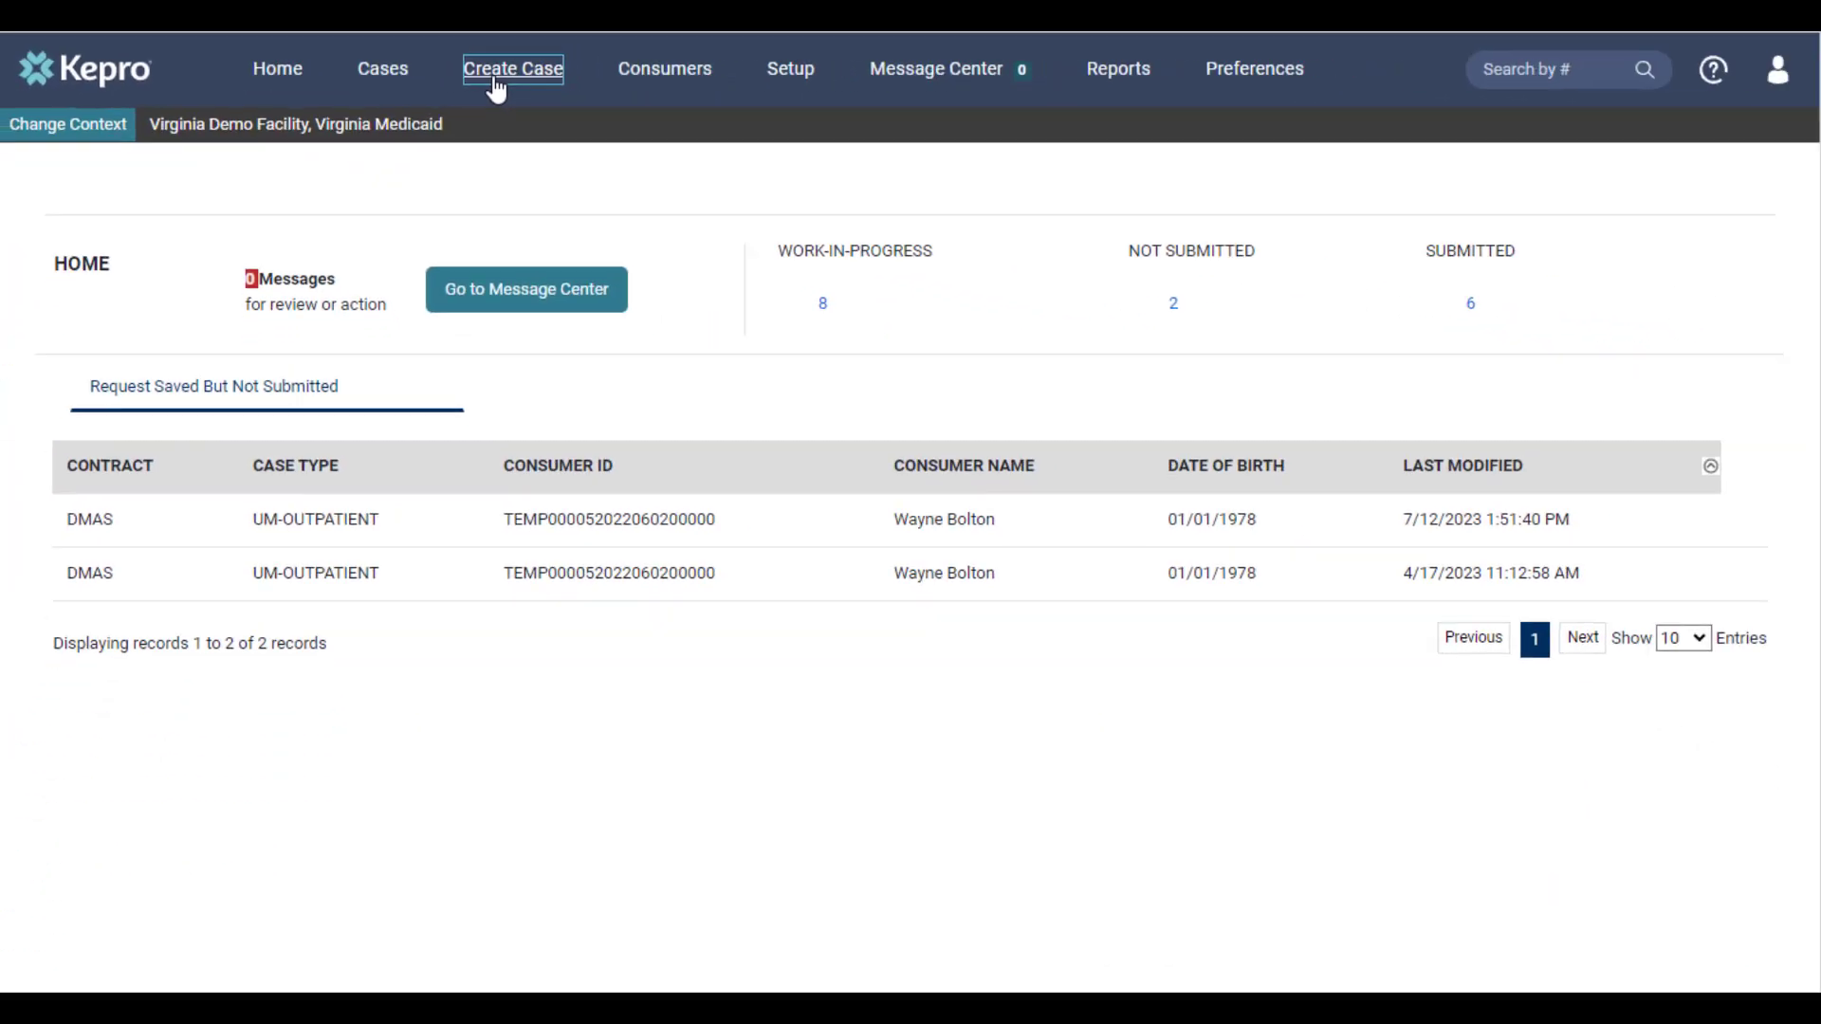
Start a new UM case with the DMAS contract and Outpatient request type, and continue to the consumer information
click(768, 95)
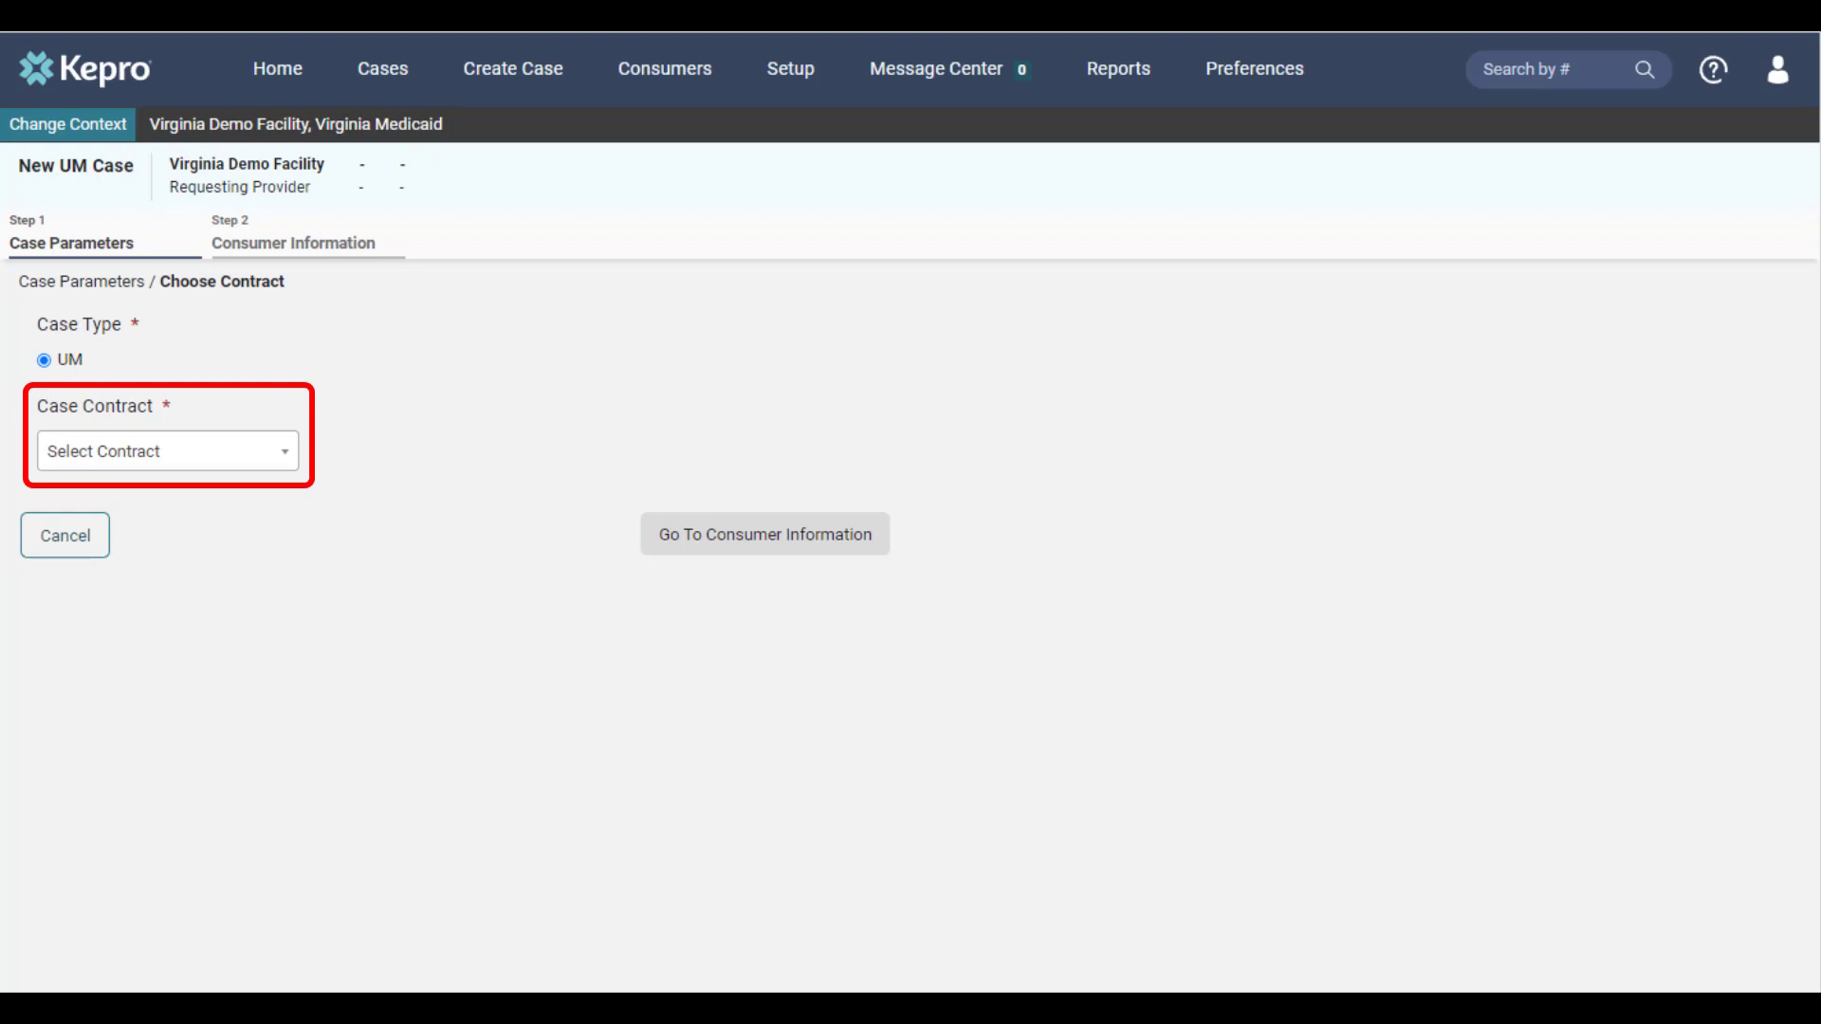
click(253, 459)
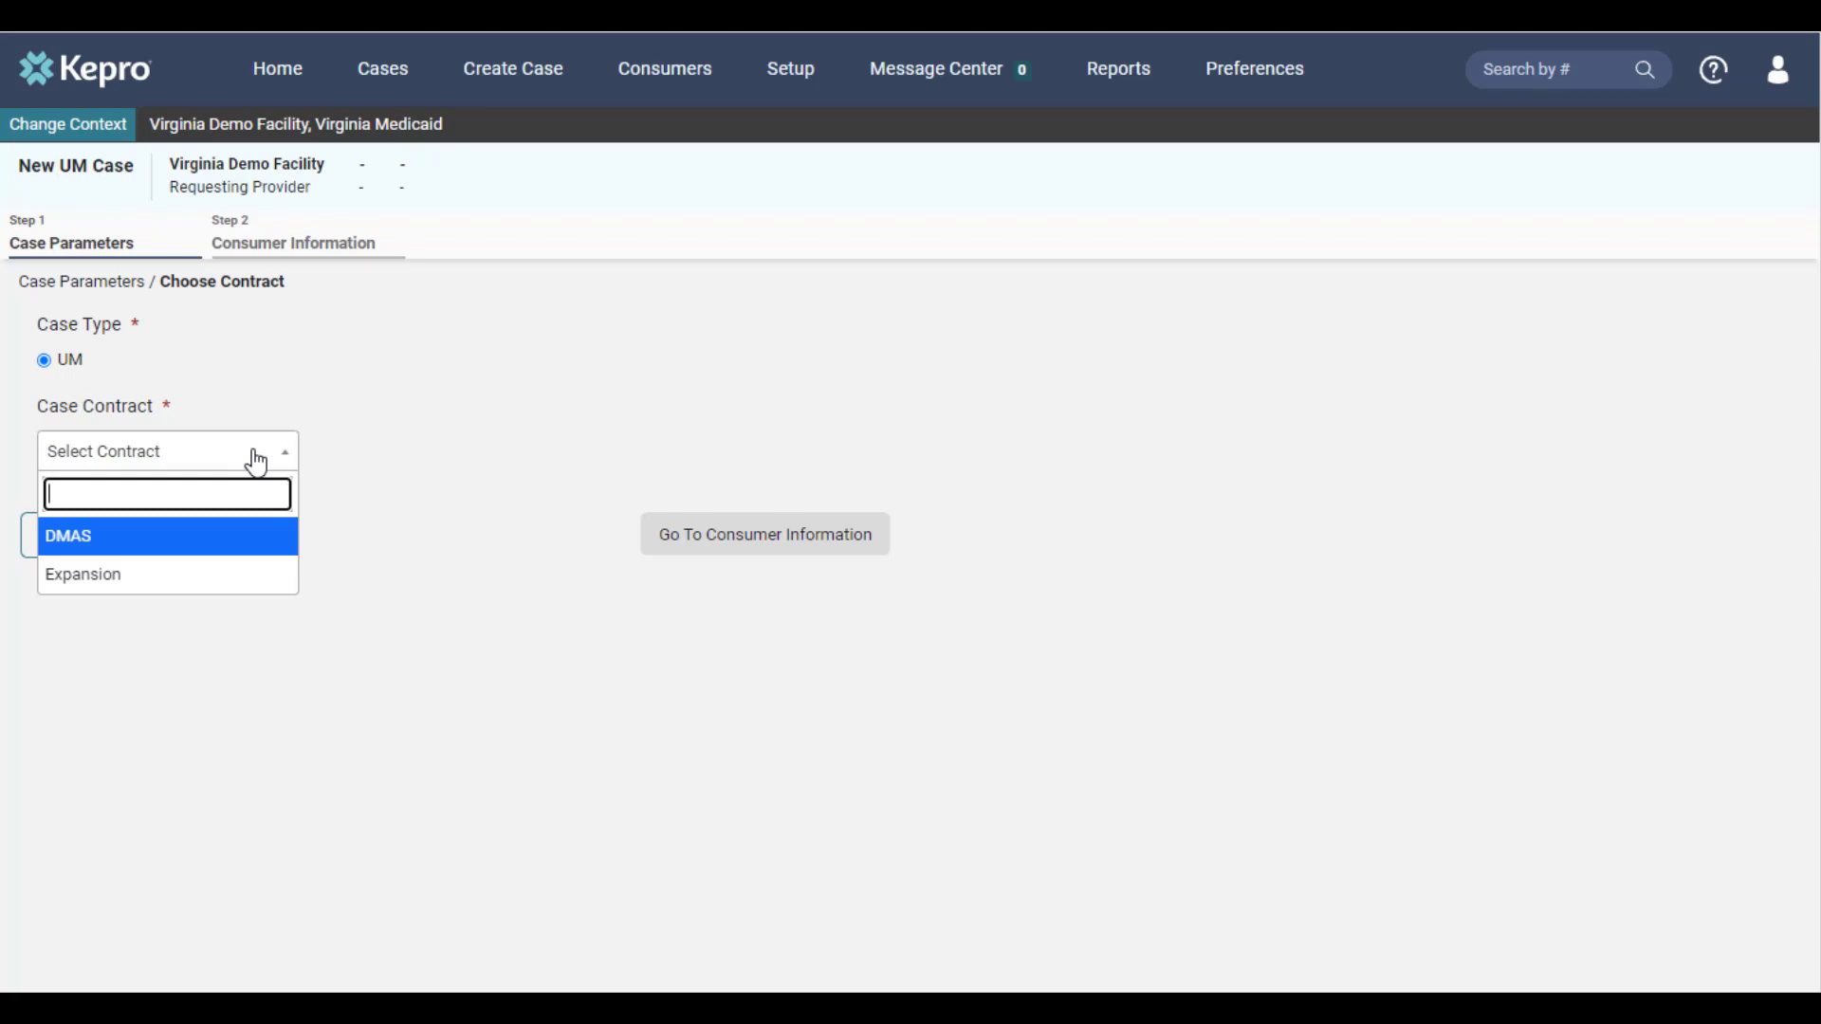
click(207, 559)
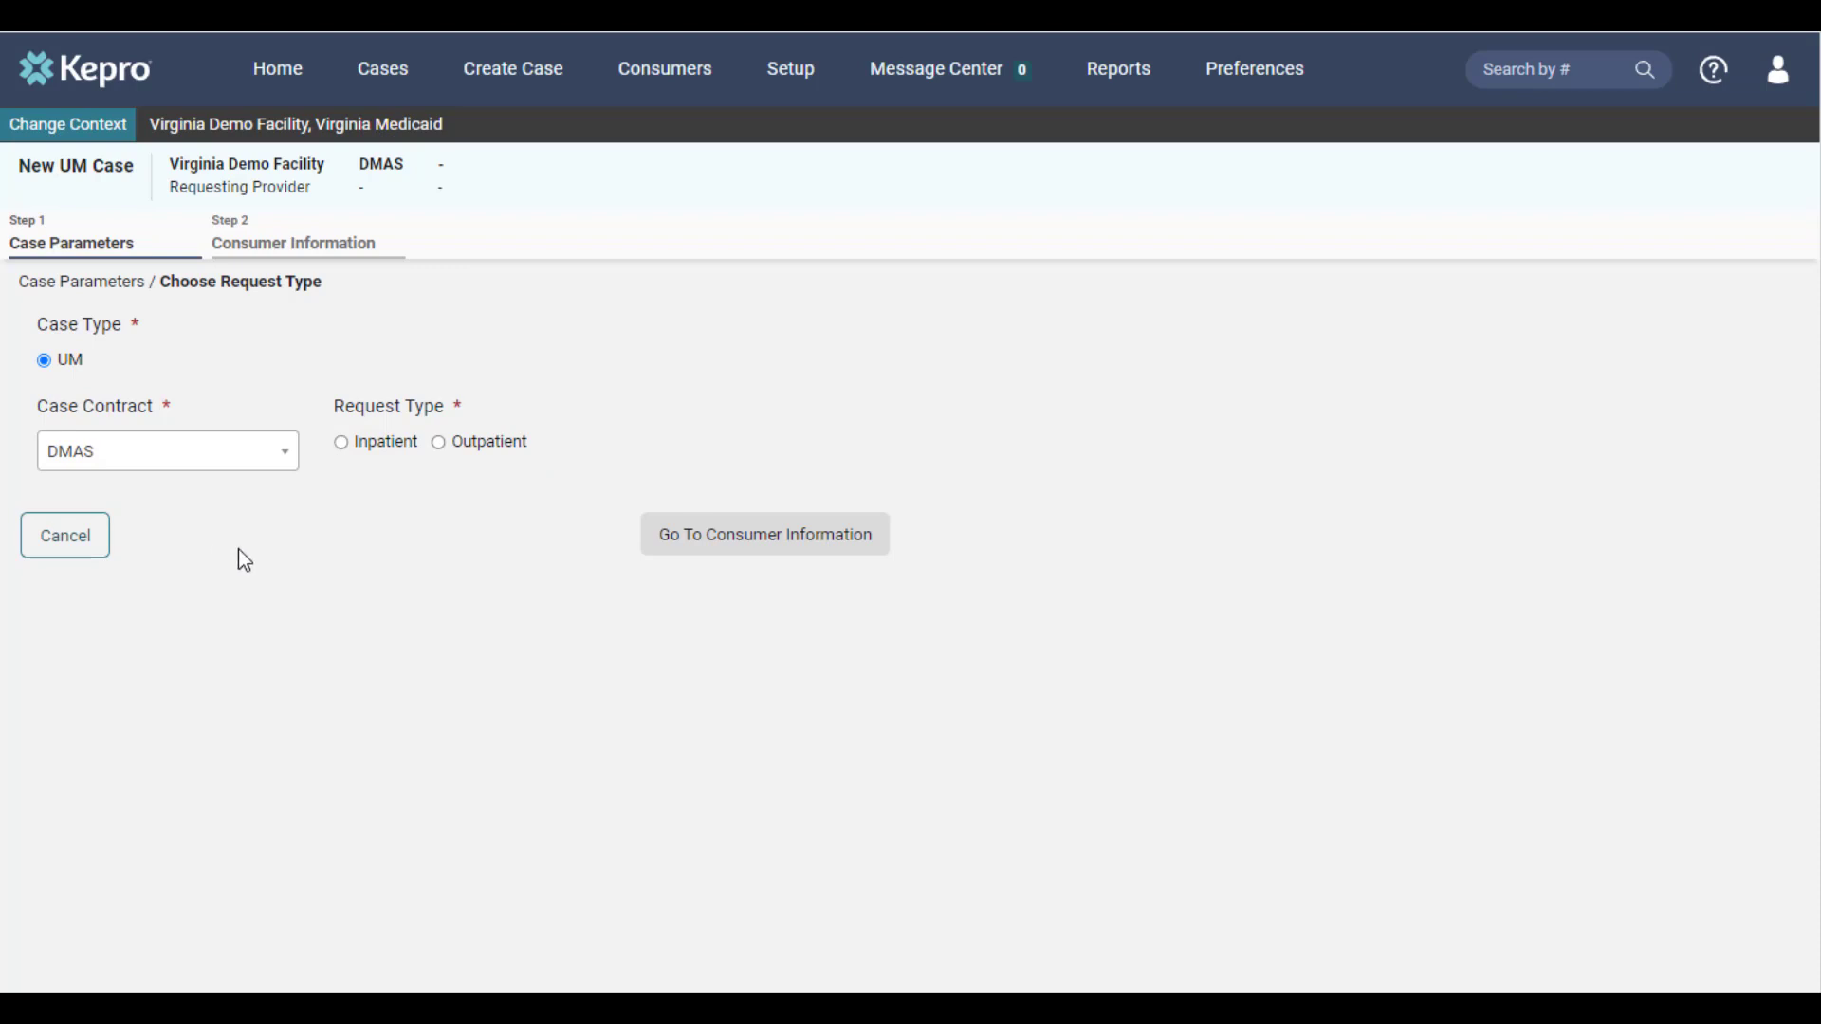
click(495, 459)
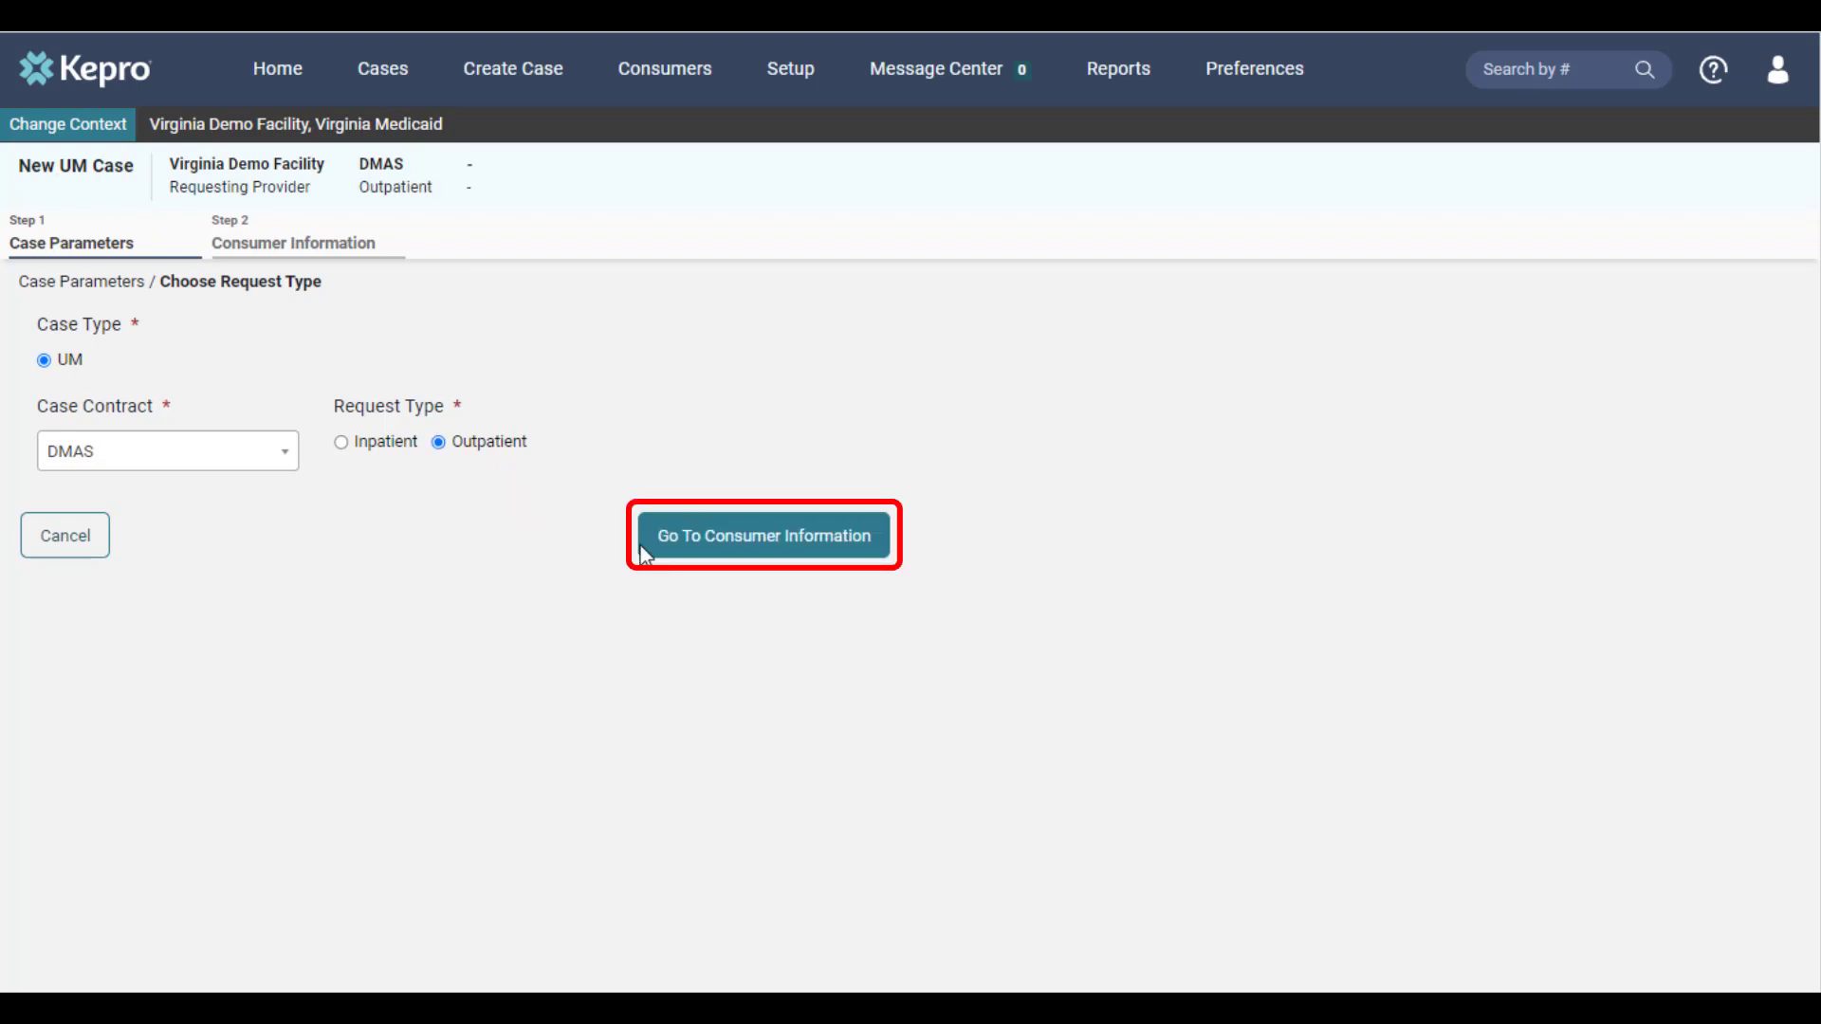
click(683, 548)
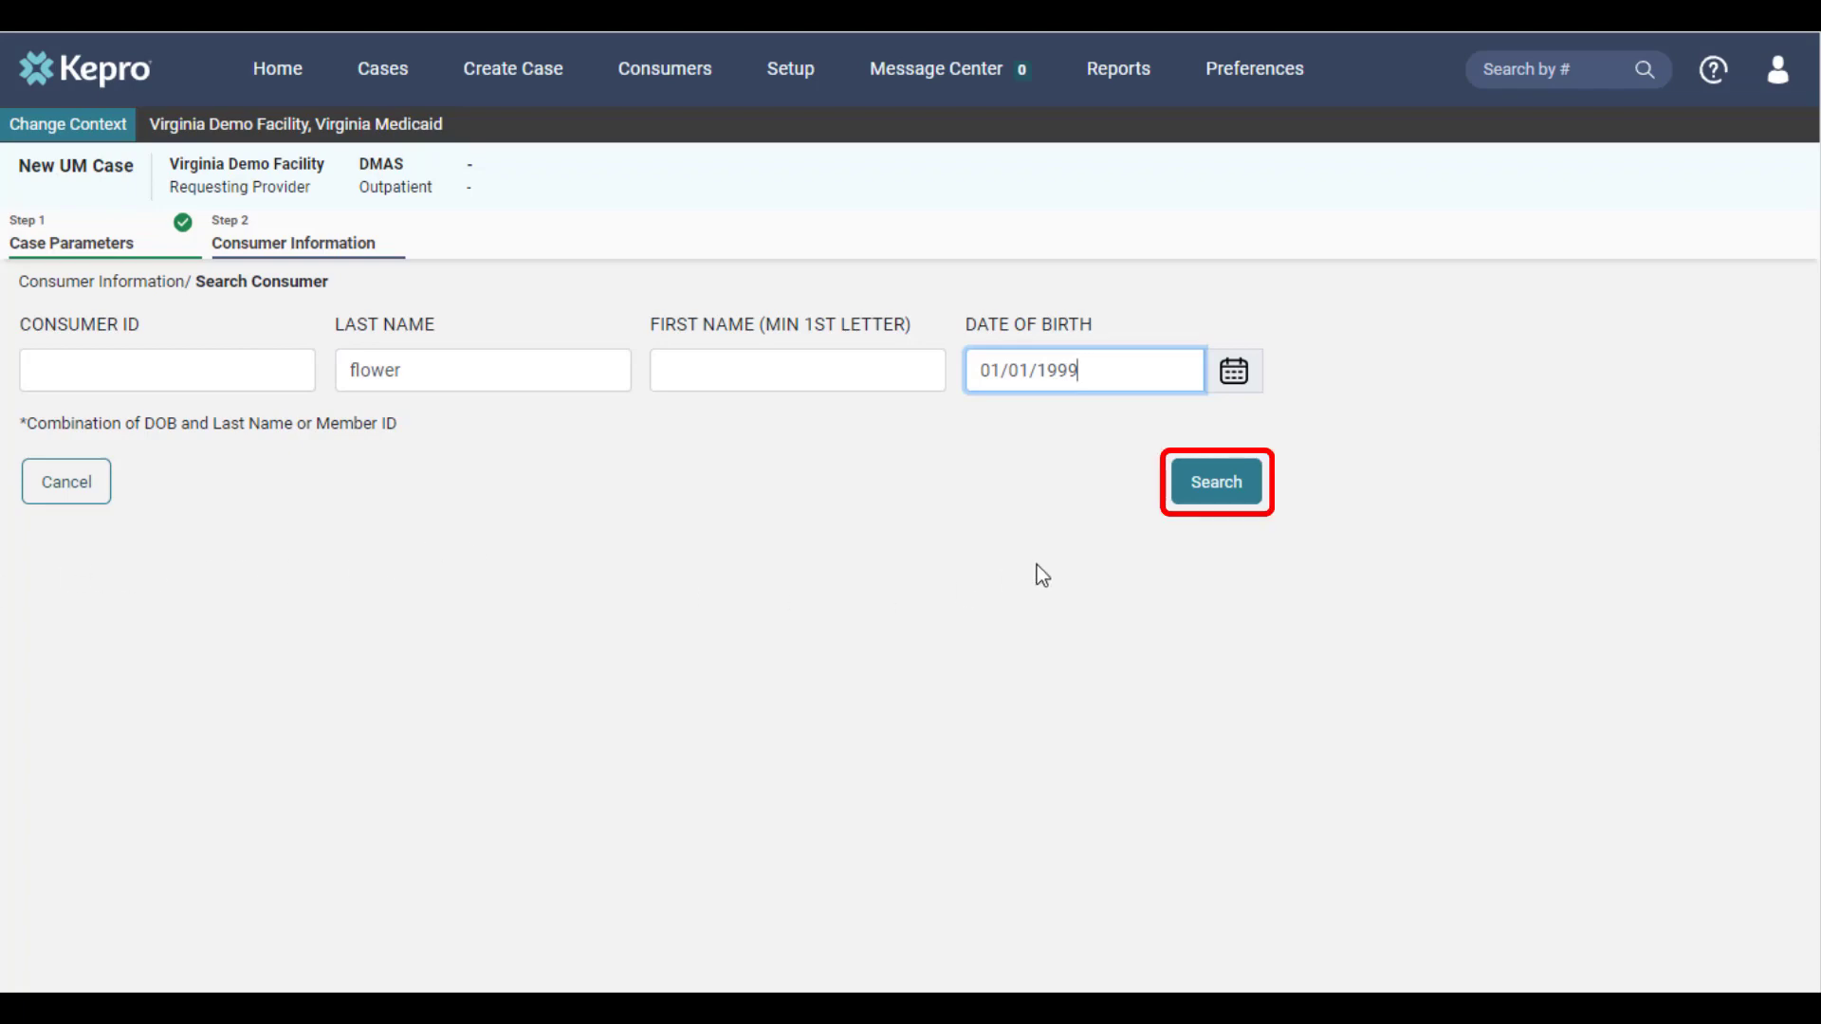
Find the consumer by last name and date of birth, choose the matching record, and create the case
click(1216, 499)
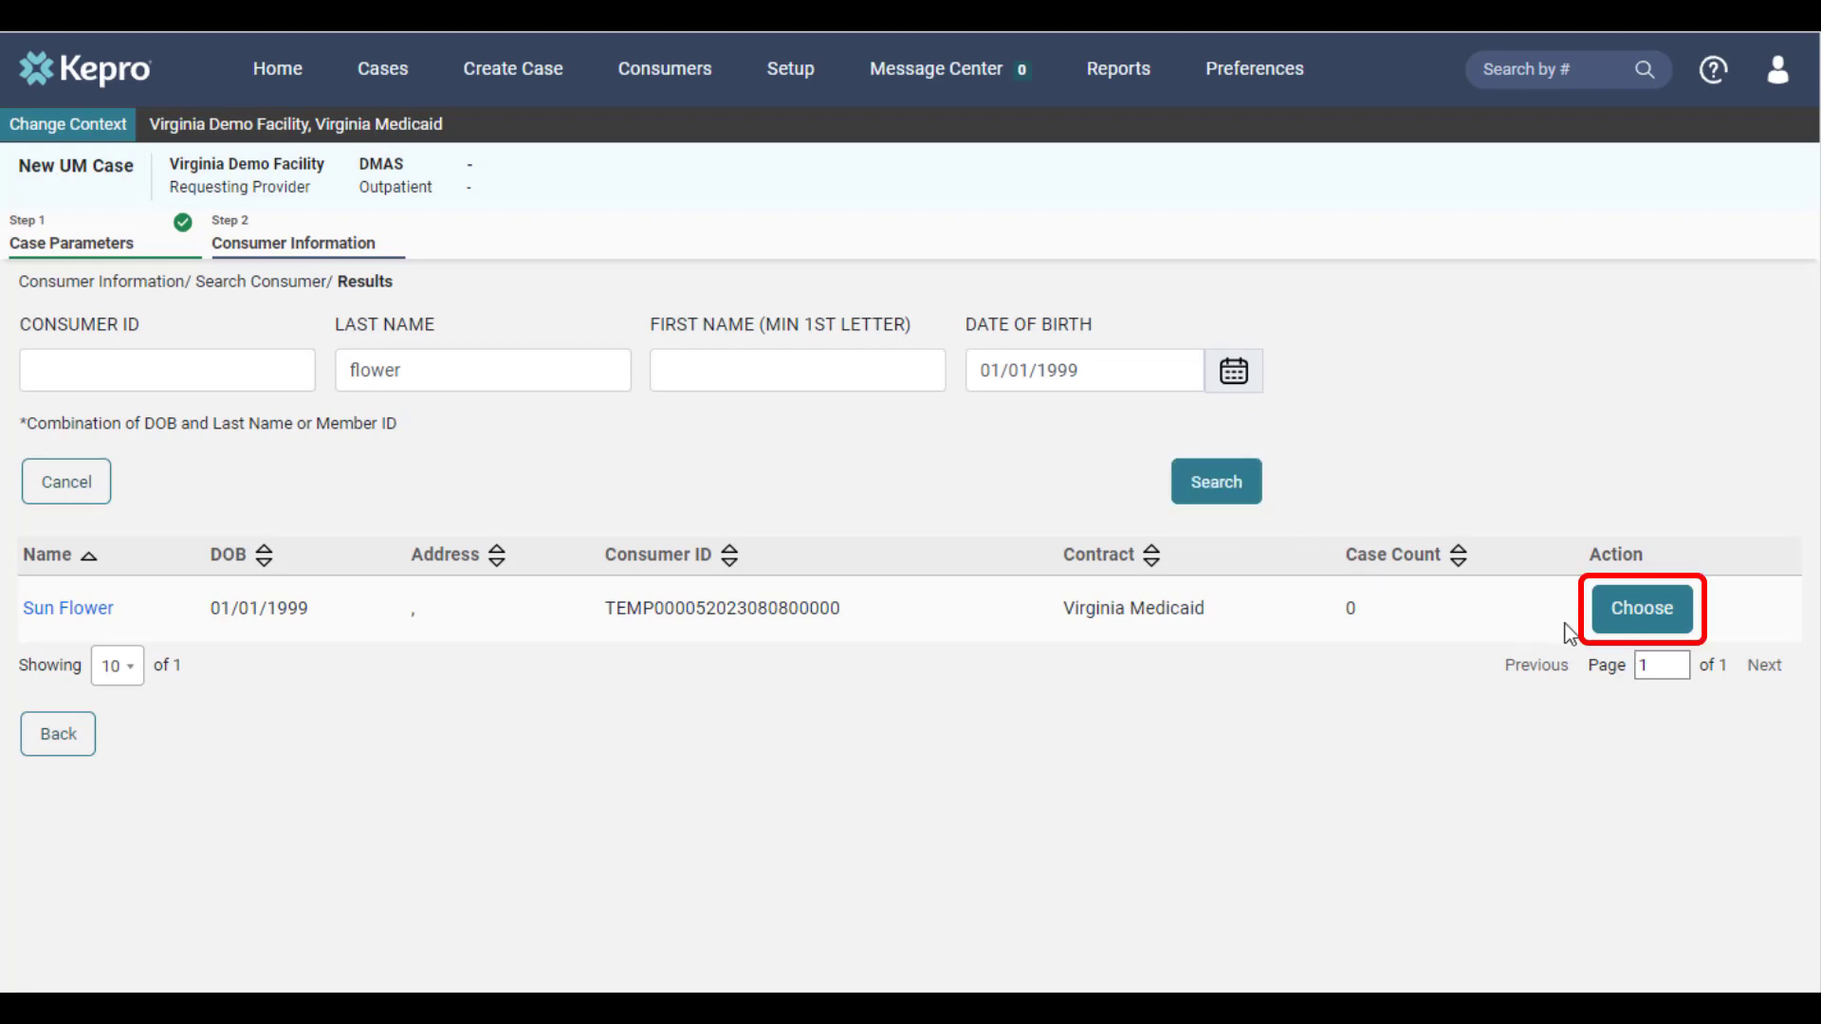
click(1638, 626)
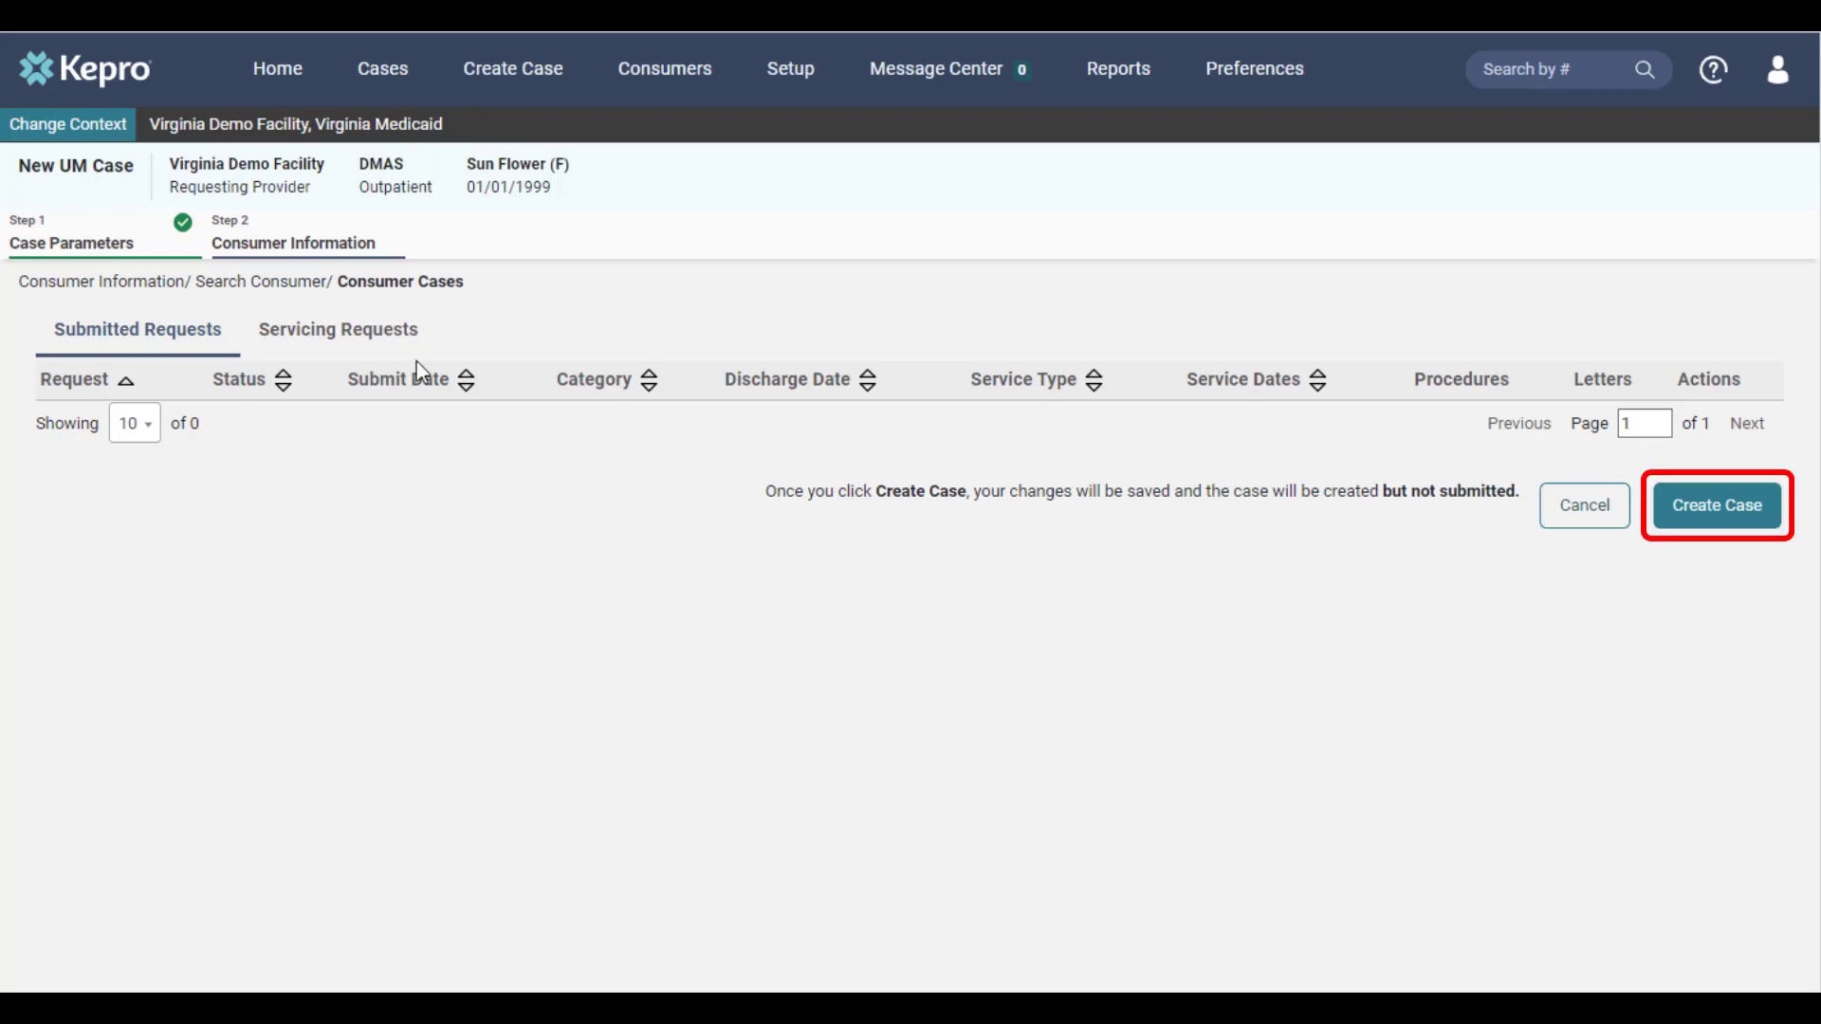
click(1718, 510)
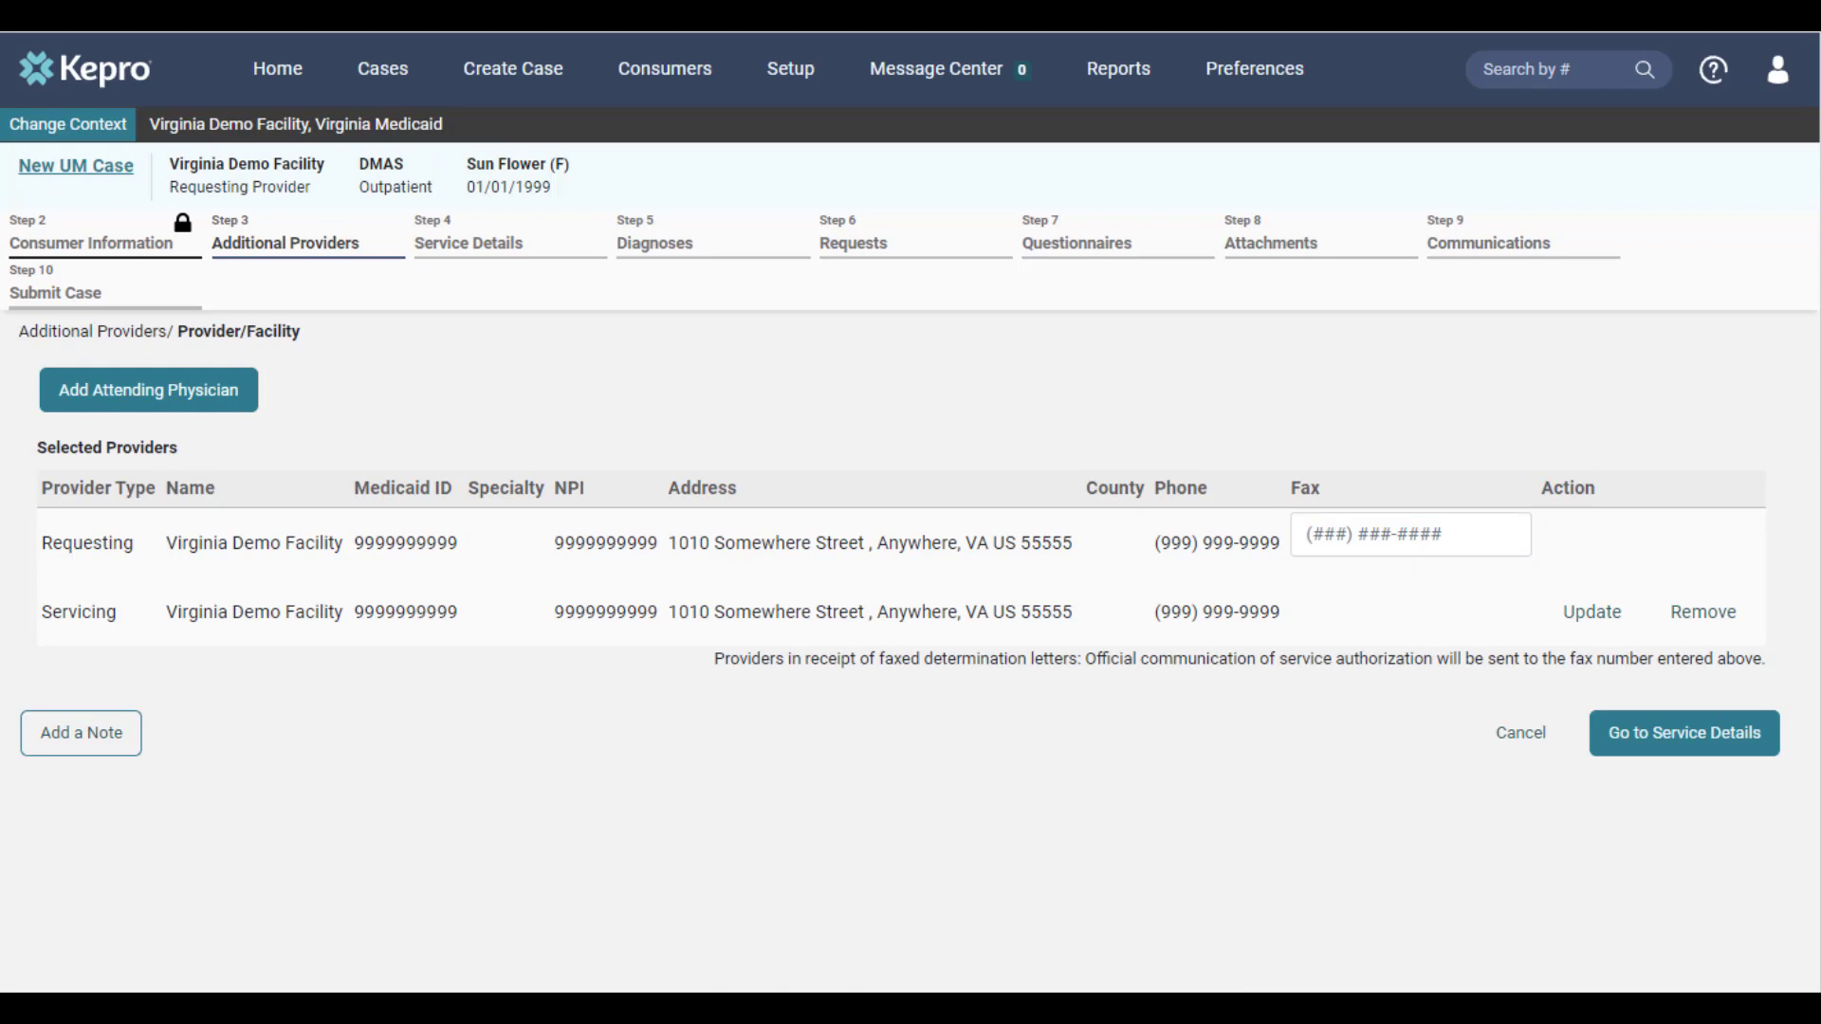
Enter the requesting provider's fax number, replace the servicing provider with Demo Facility found by its NPI, and continue to the service details
click(1410, 534)
text((555) 555-5555)
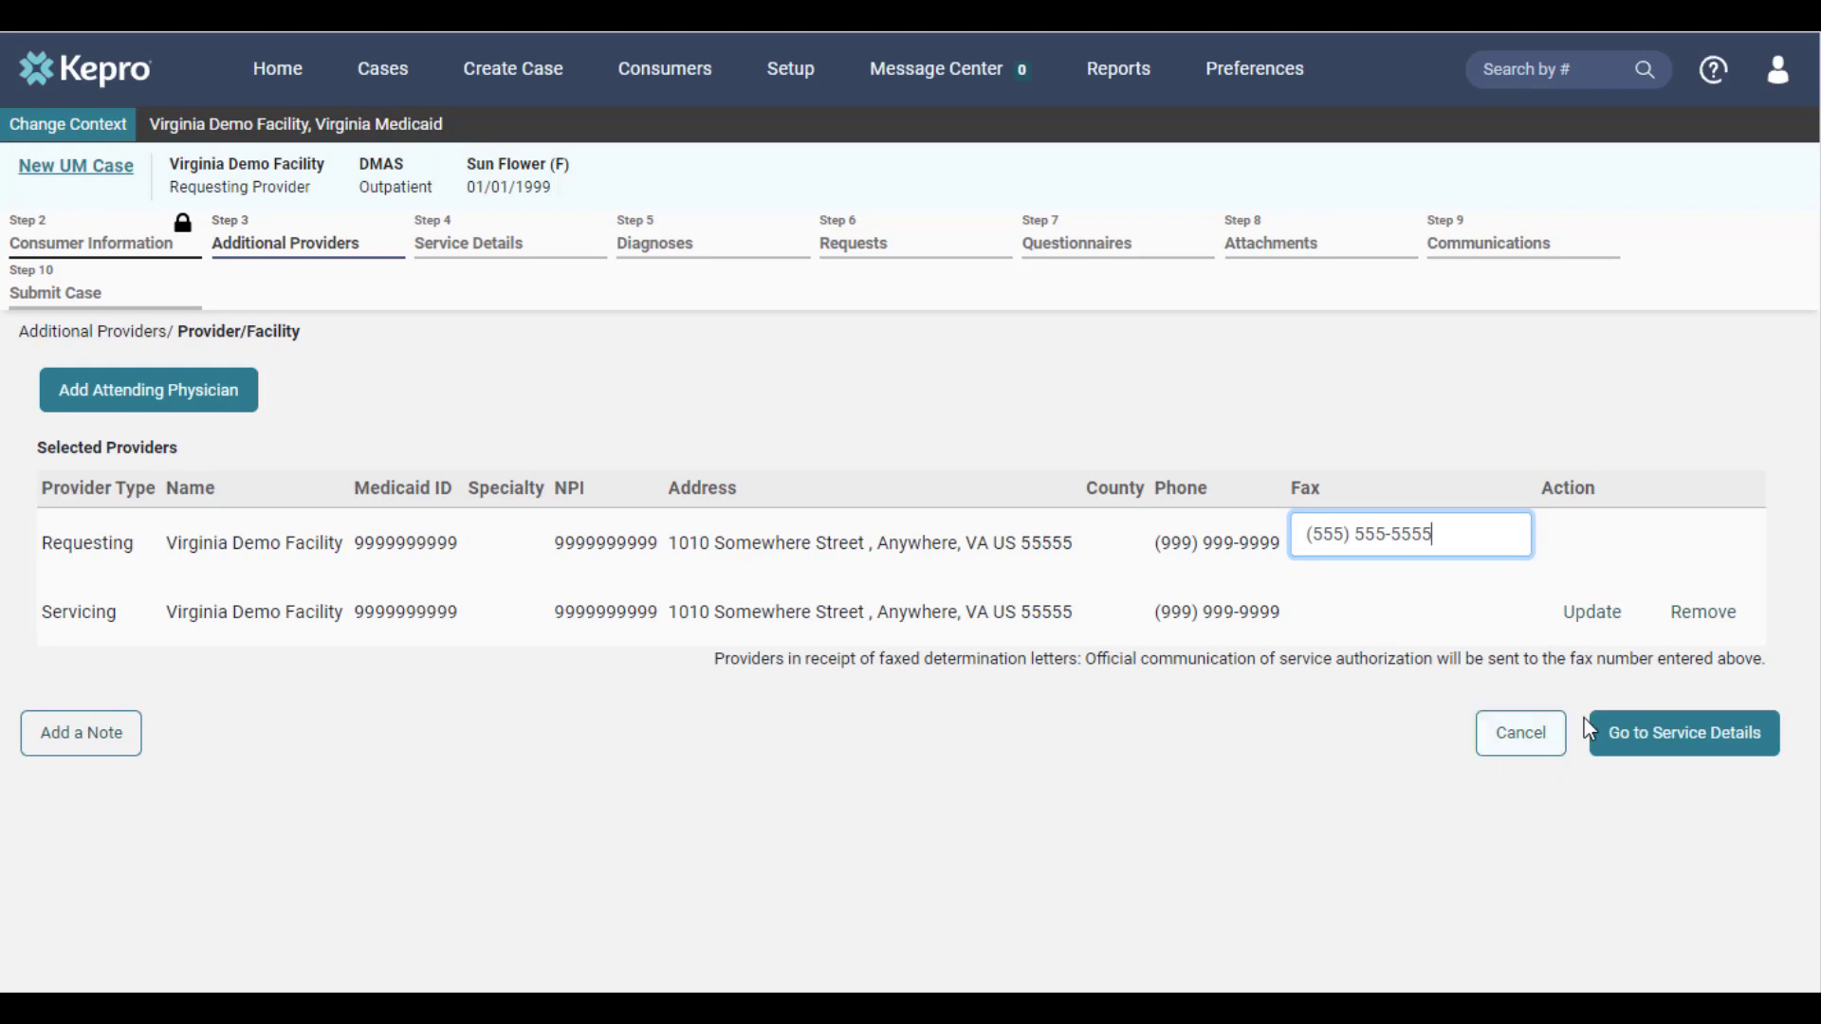
click(1629, 626)
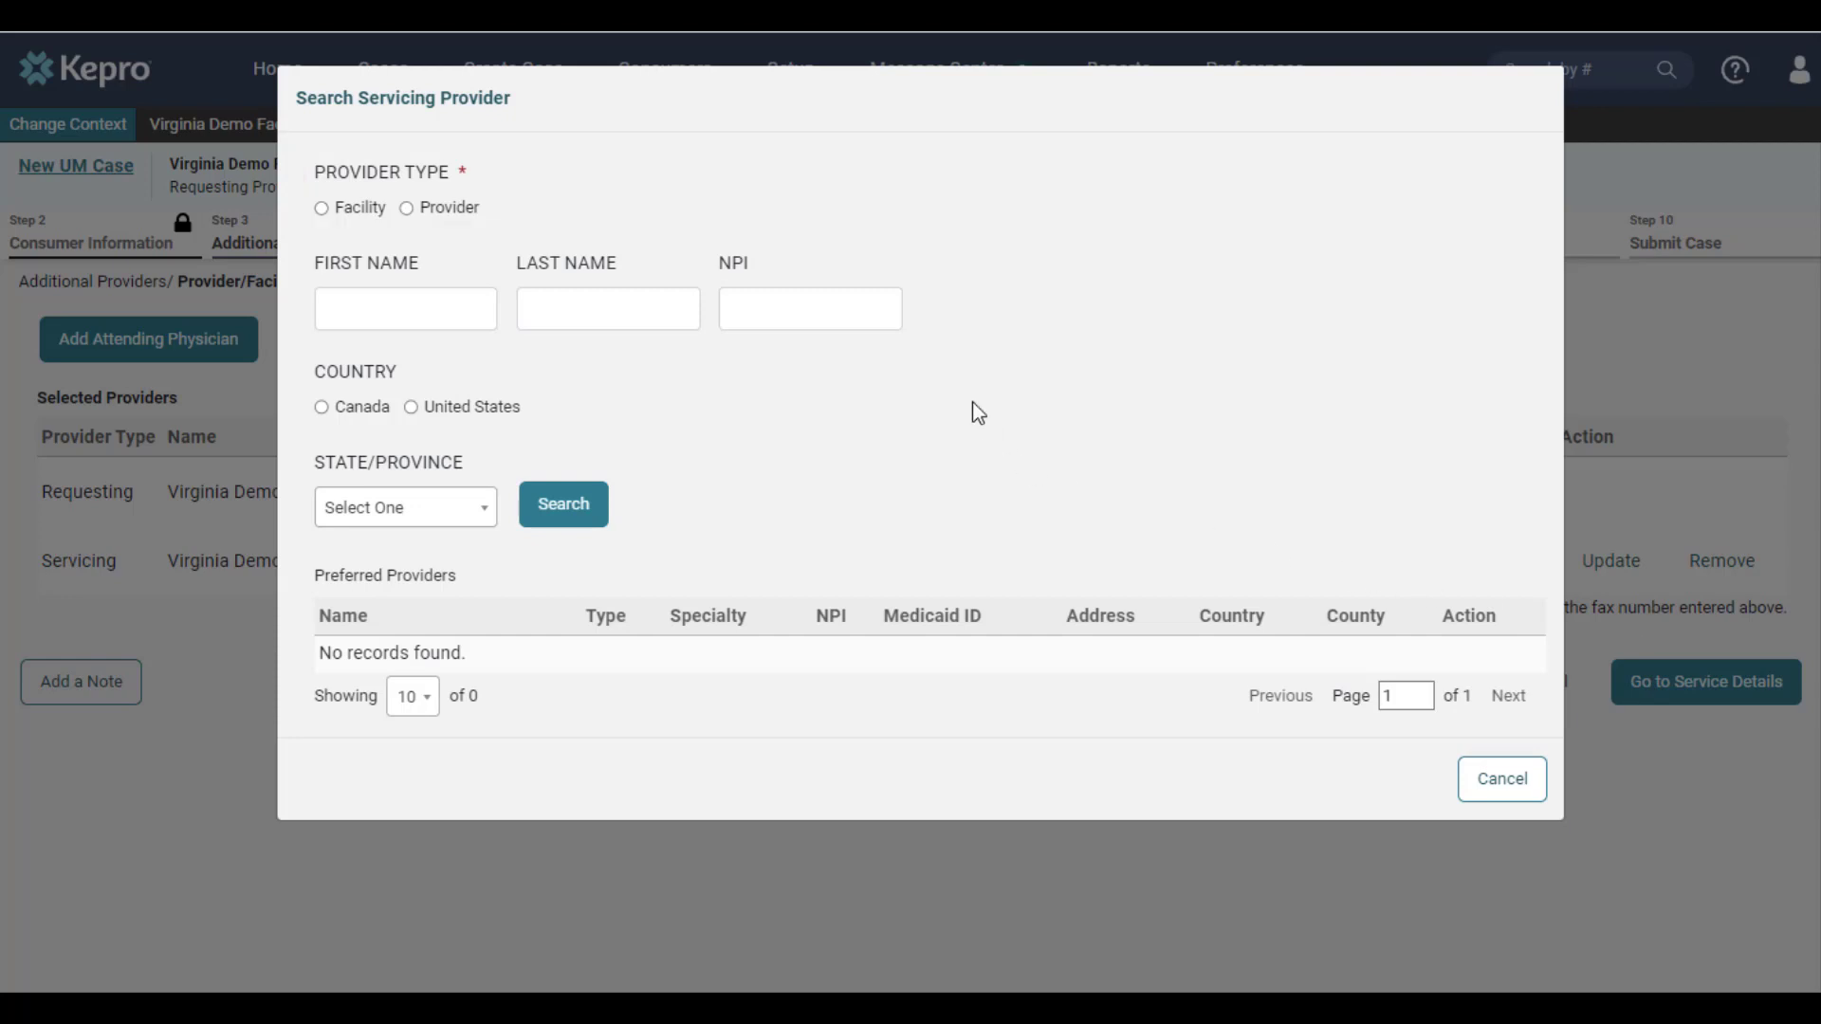
click(361, 203)
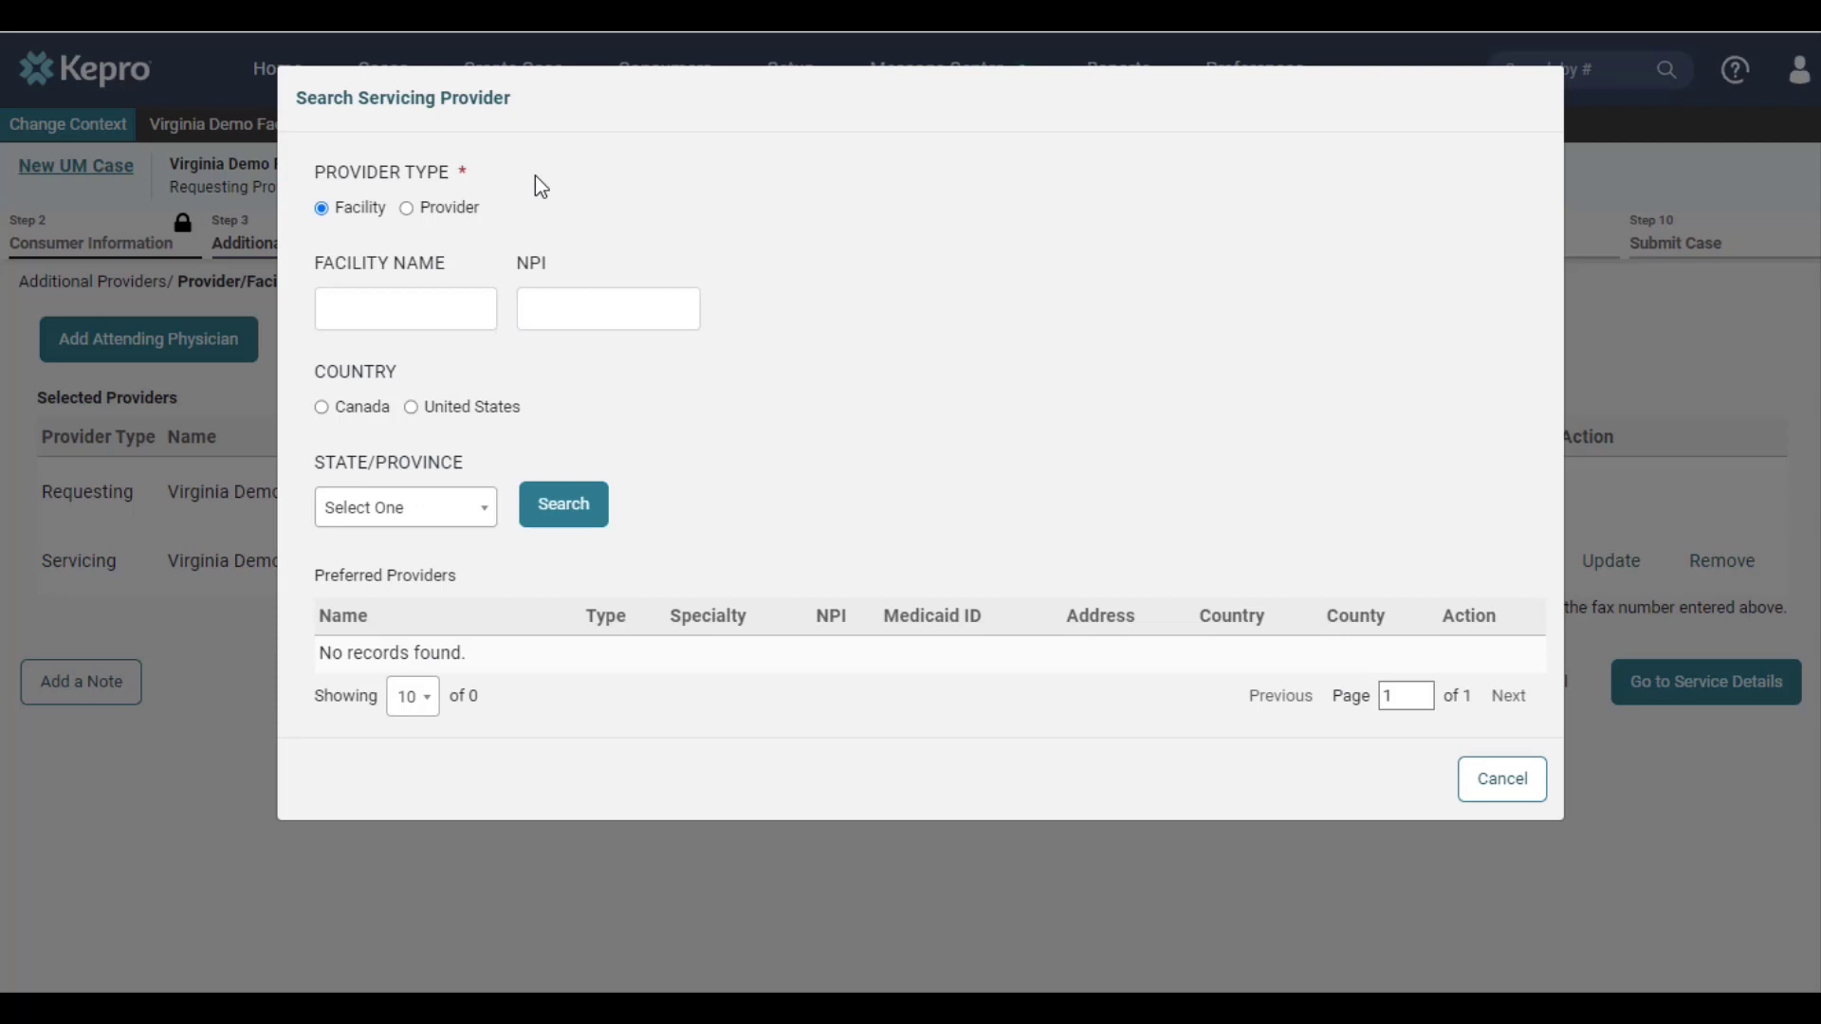
click(469, 213)
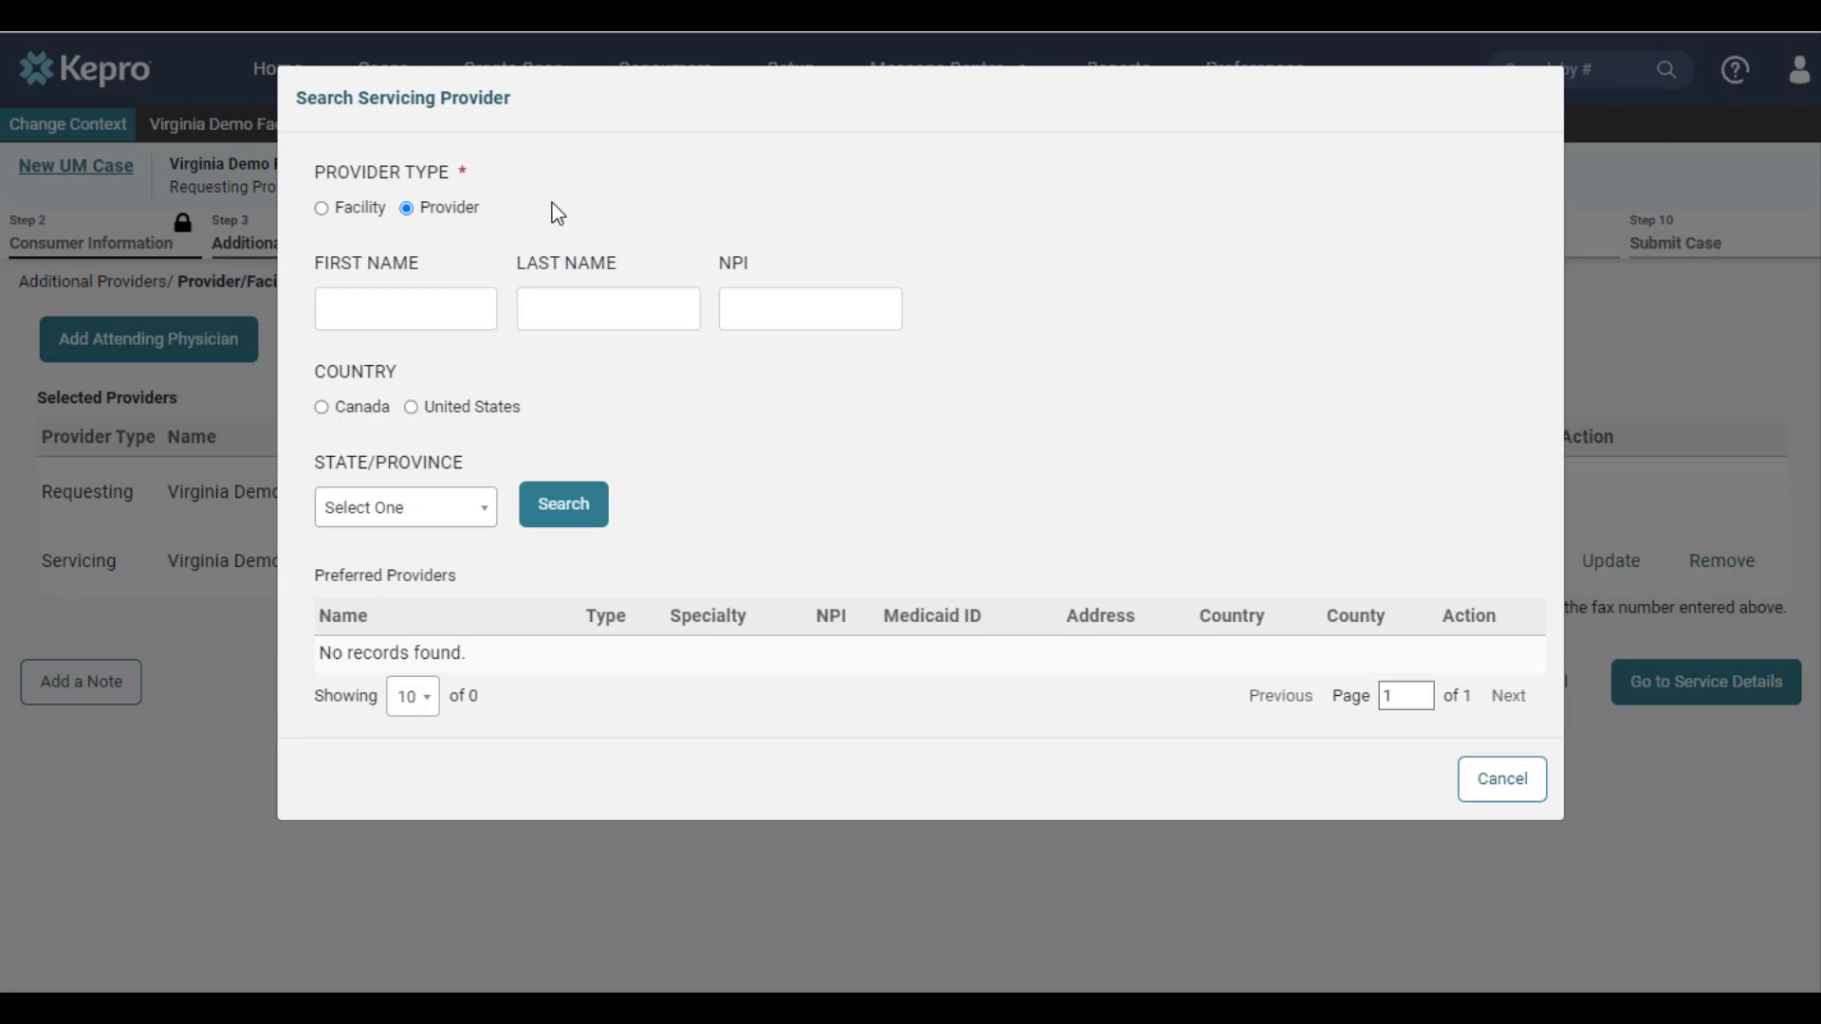
click(358, 209)
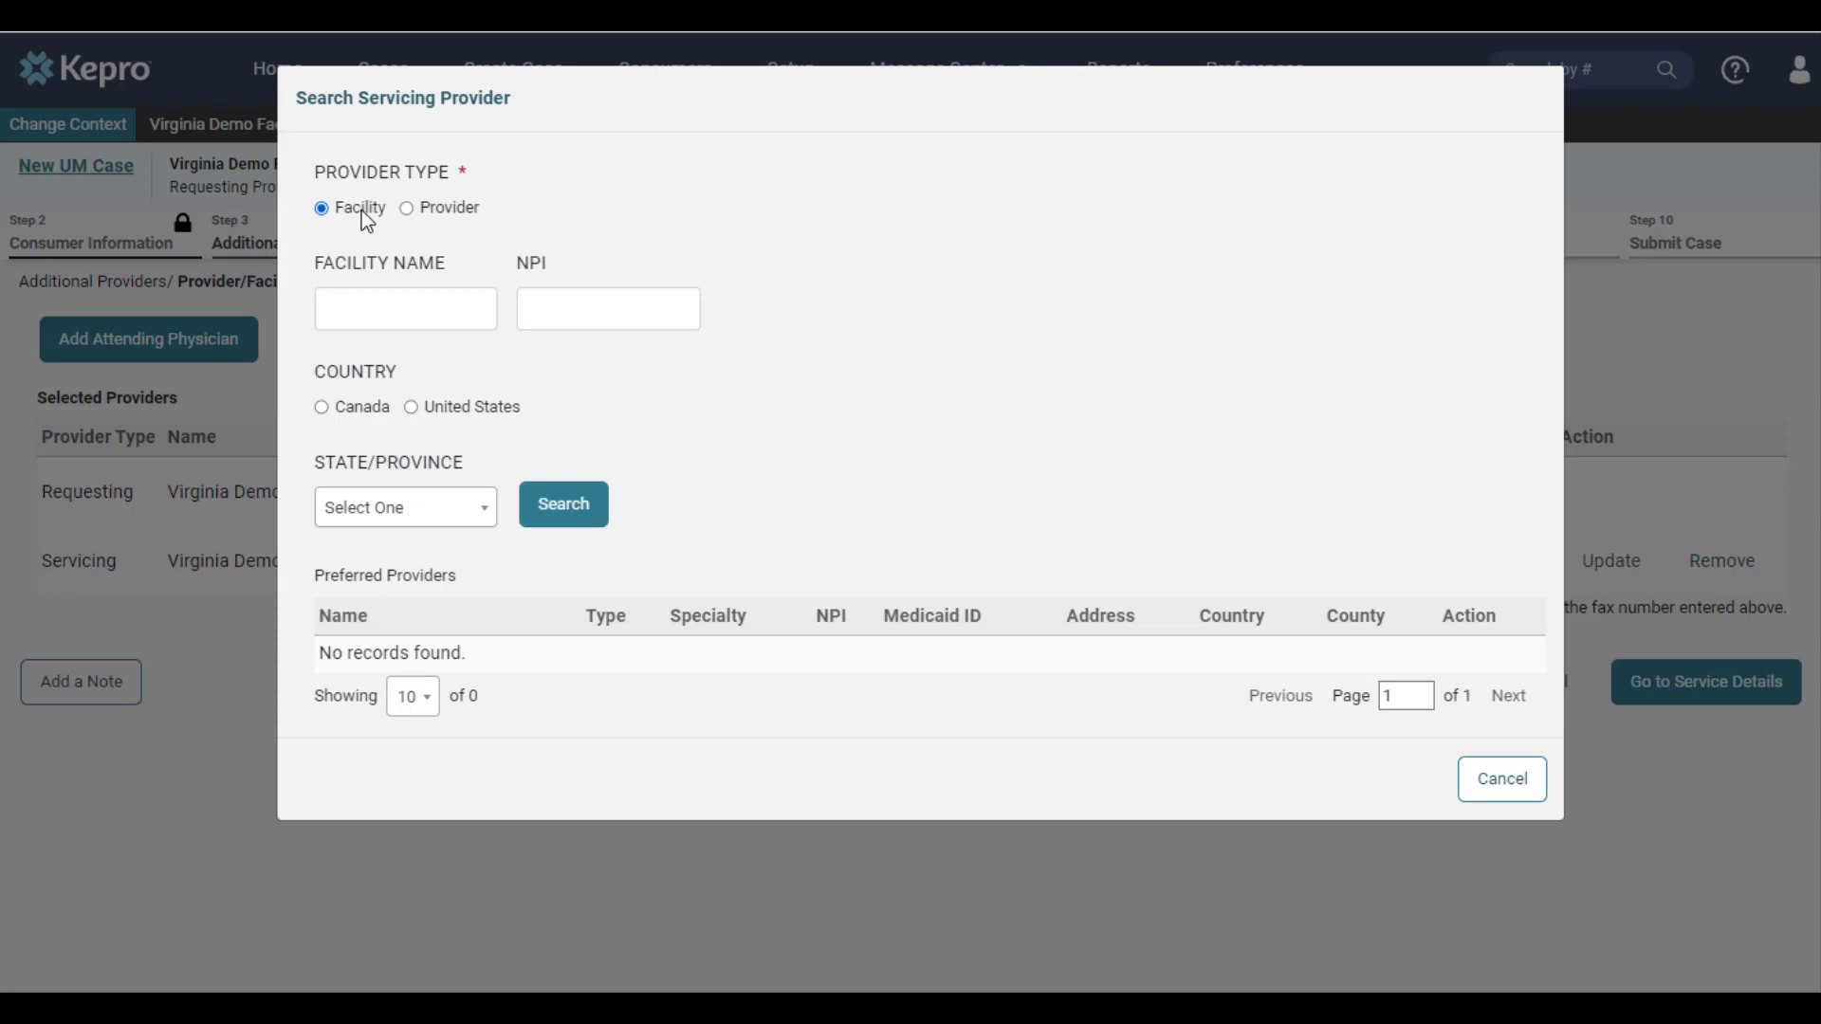
text(9999999979)
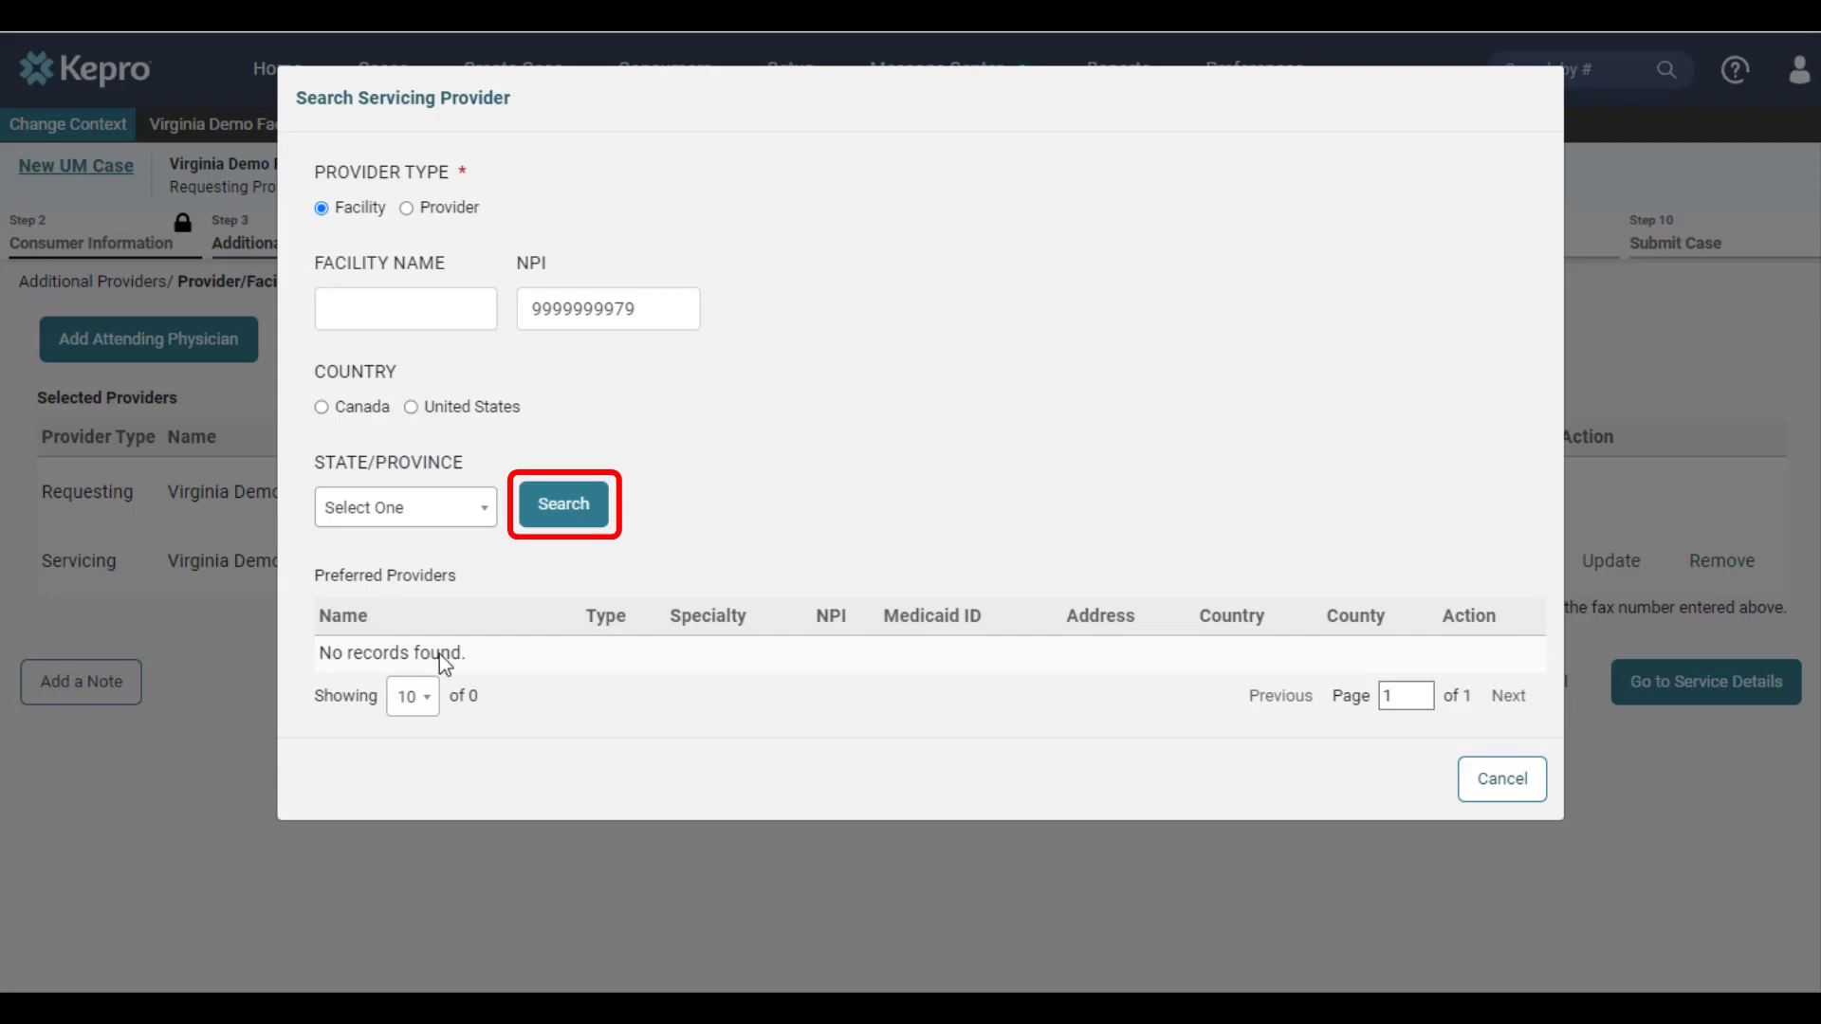
click(555, 519)
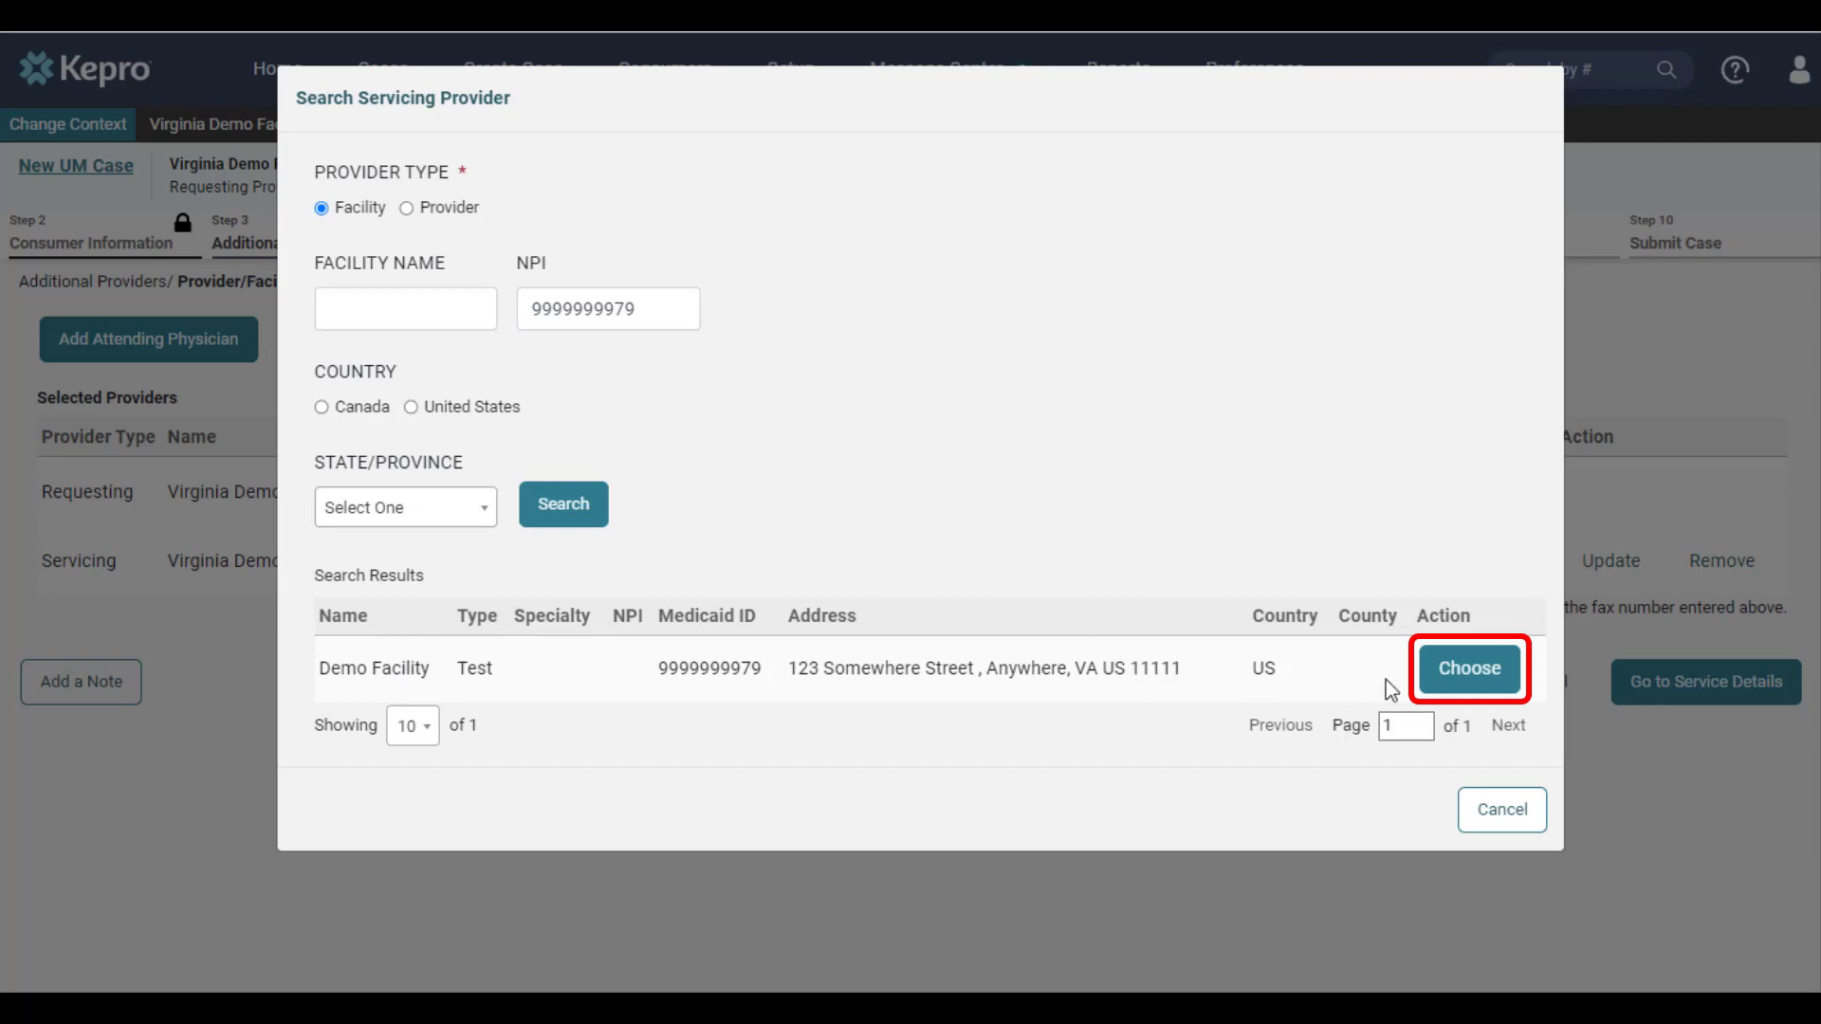
click(1468, 670)
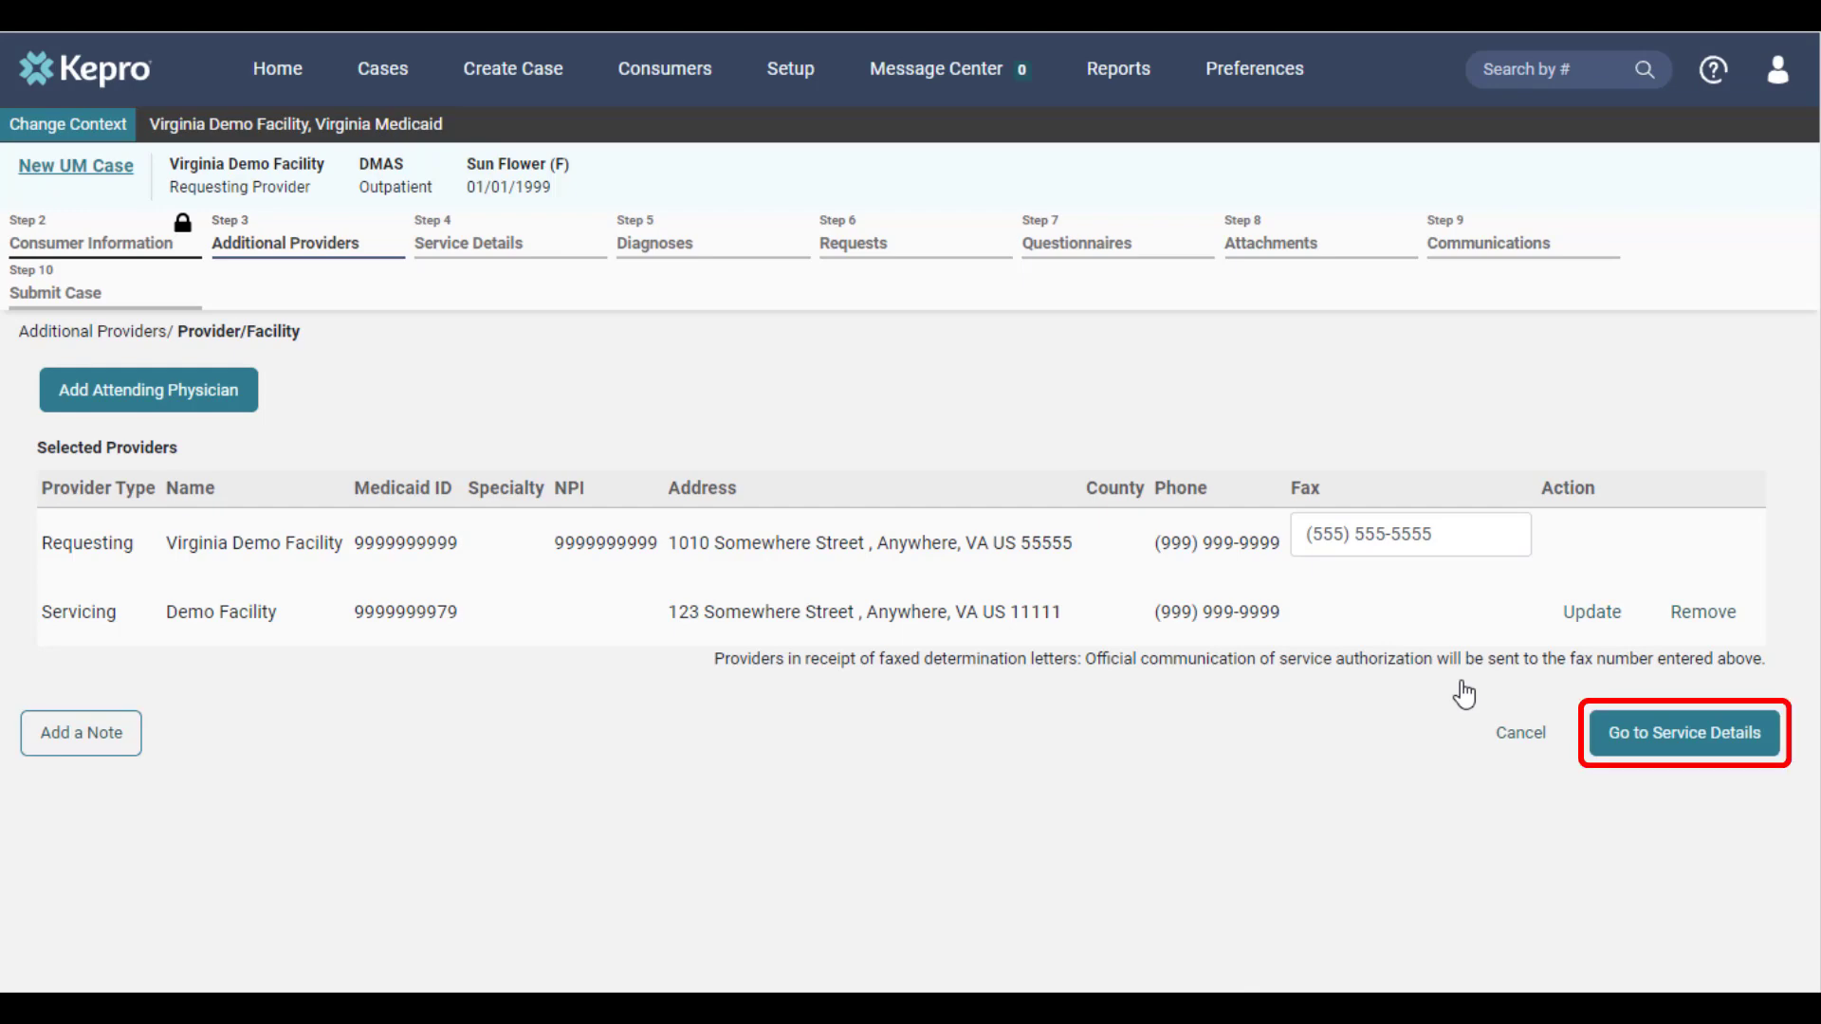
click(1626, 736)
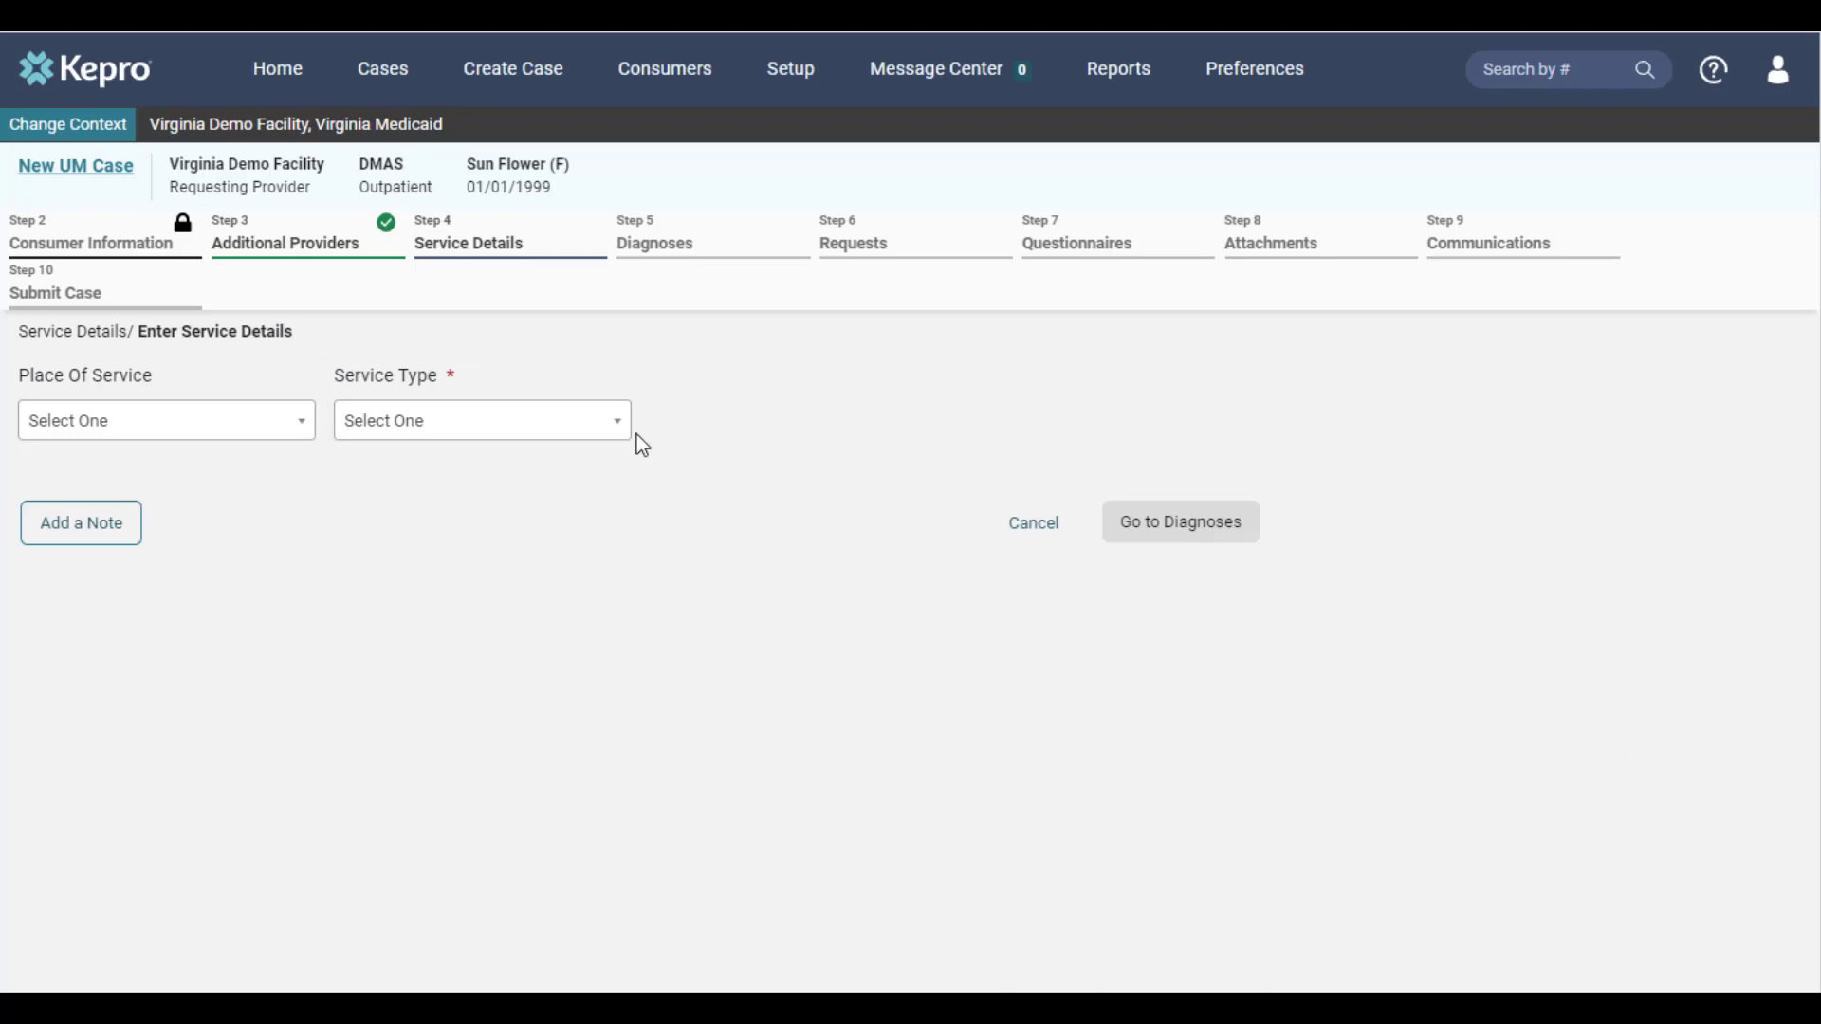
Set the service type to 0052 - Baby Care and continue to the diagnoses
click(595, 429)
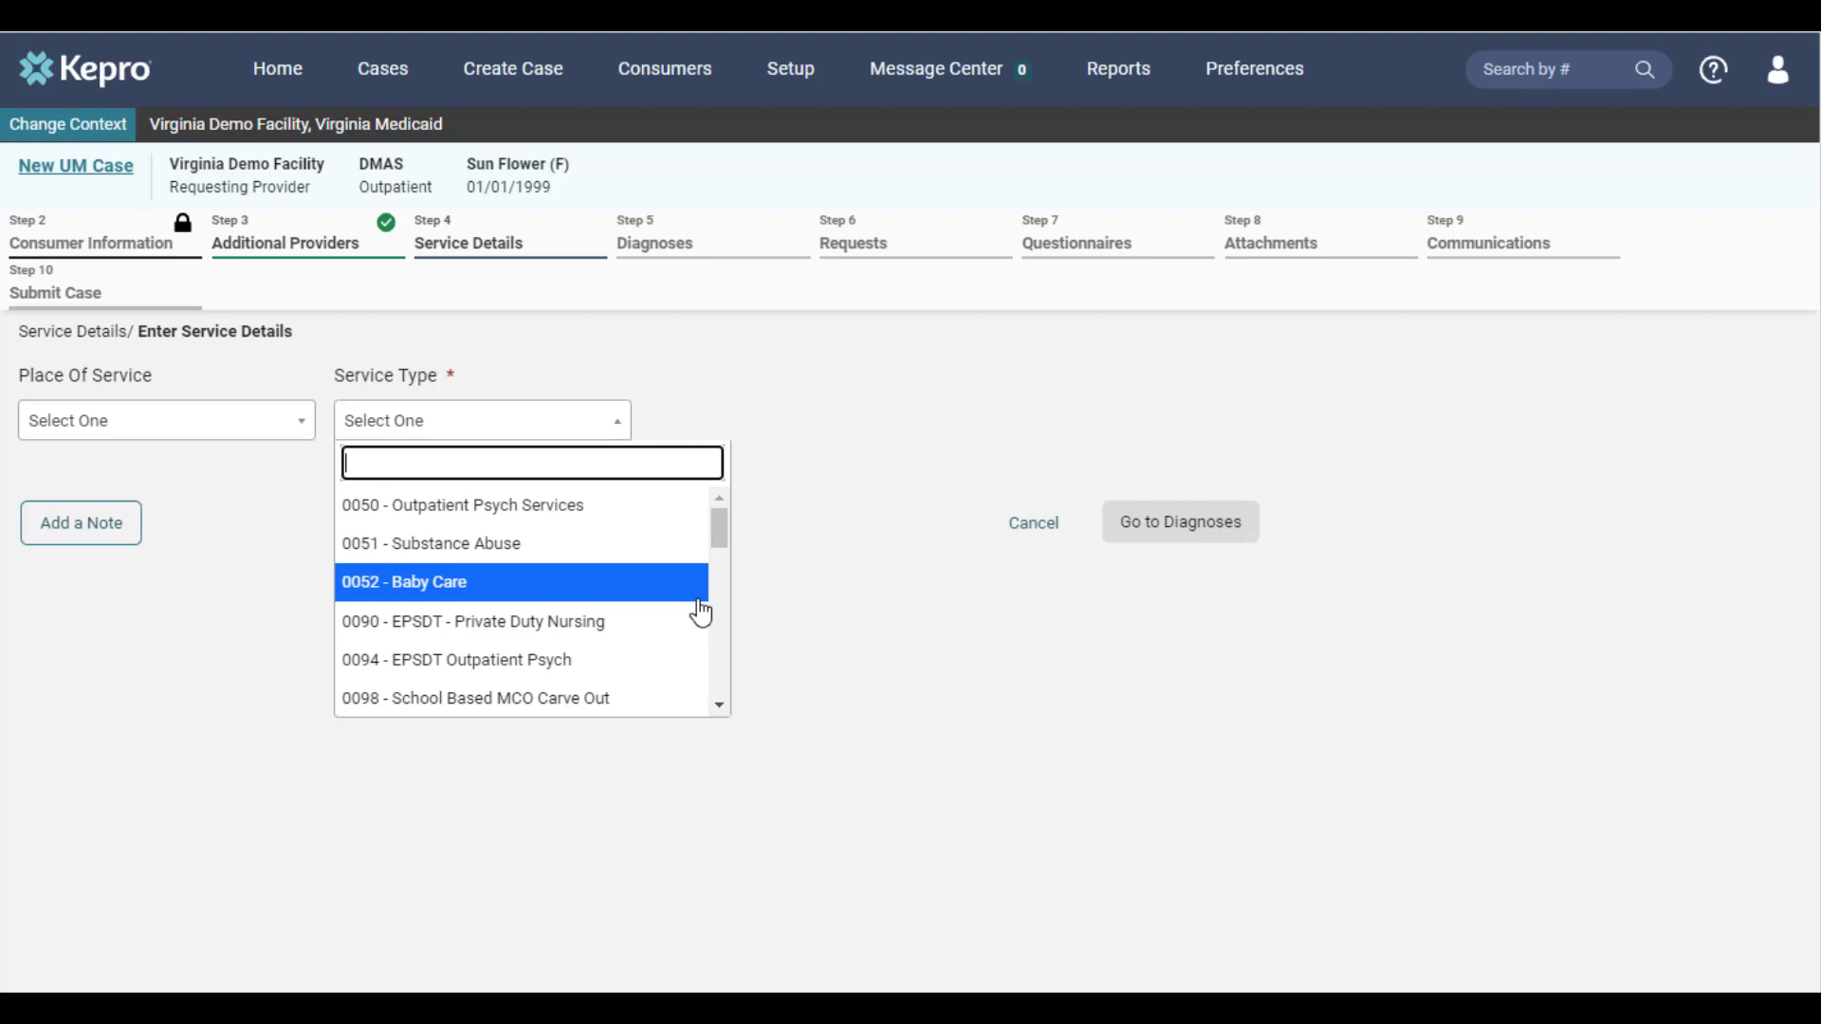
scroll(701, 614, down, 5)
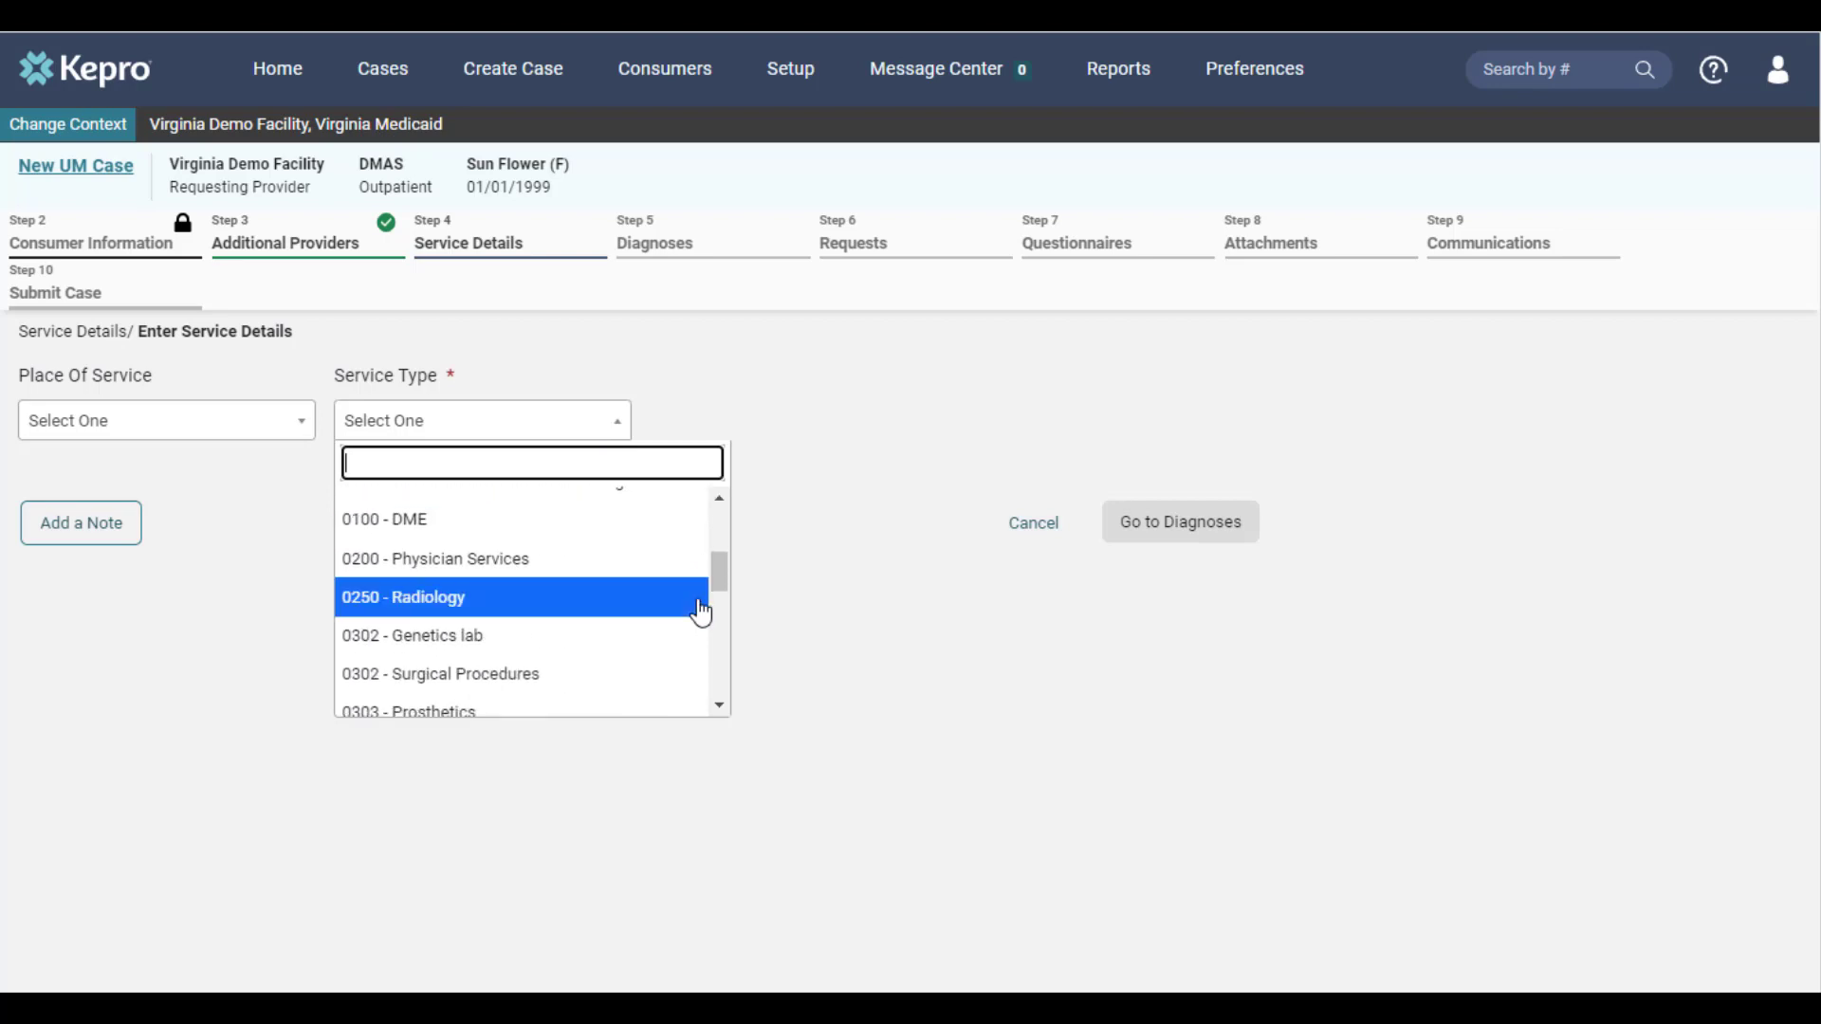
scroll(701, 614, down, 3)
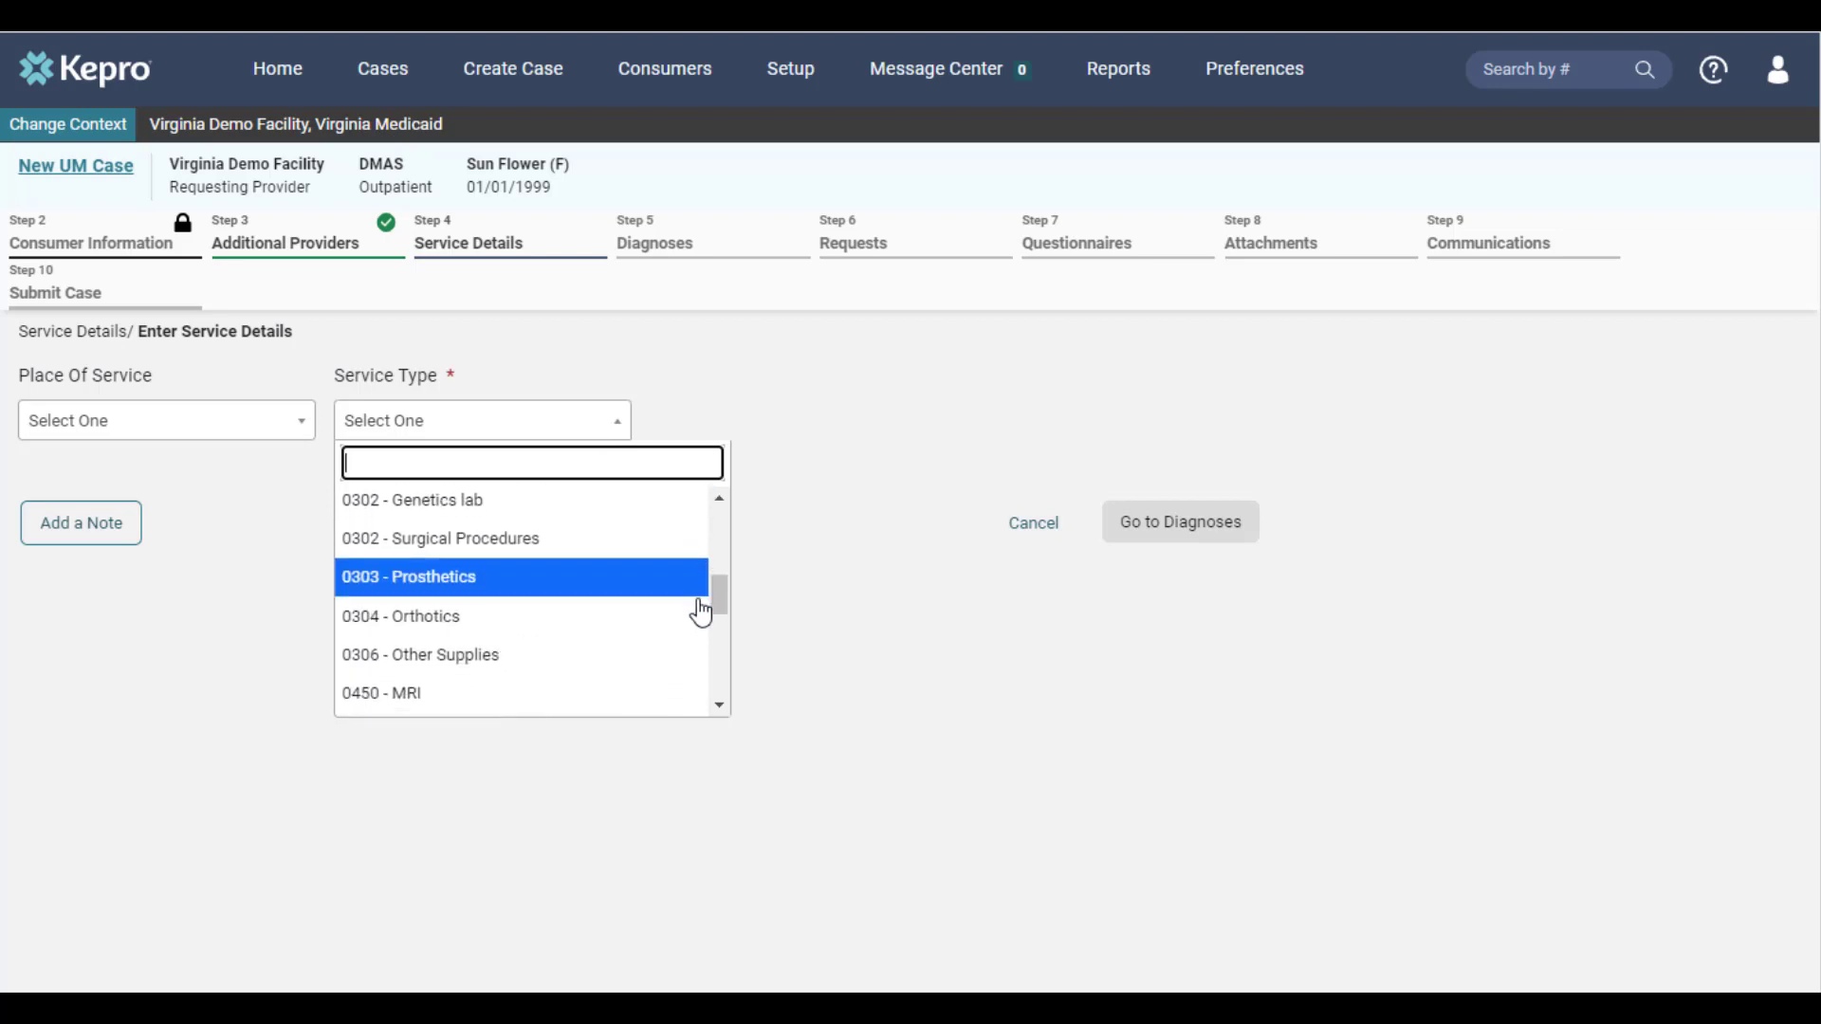
scroll(701, 614, down, 3)
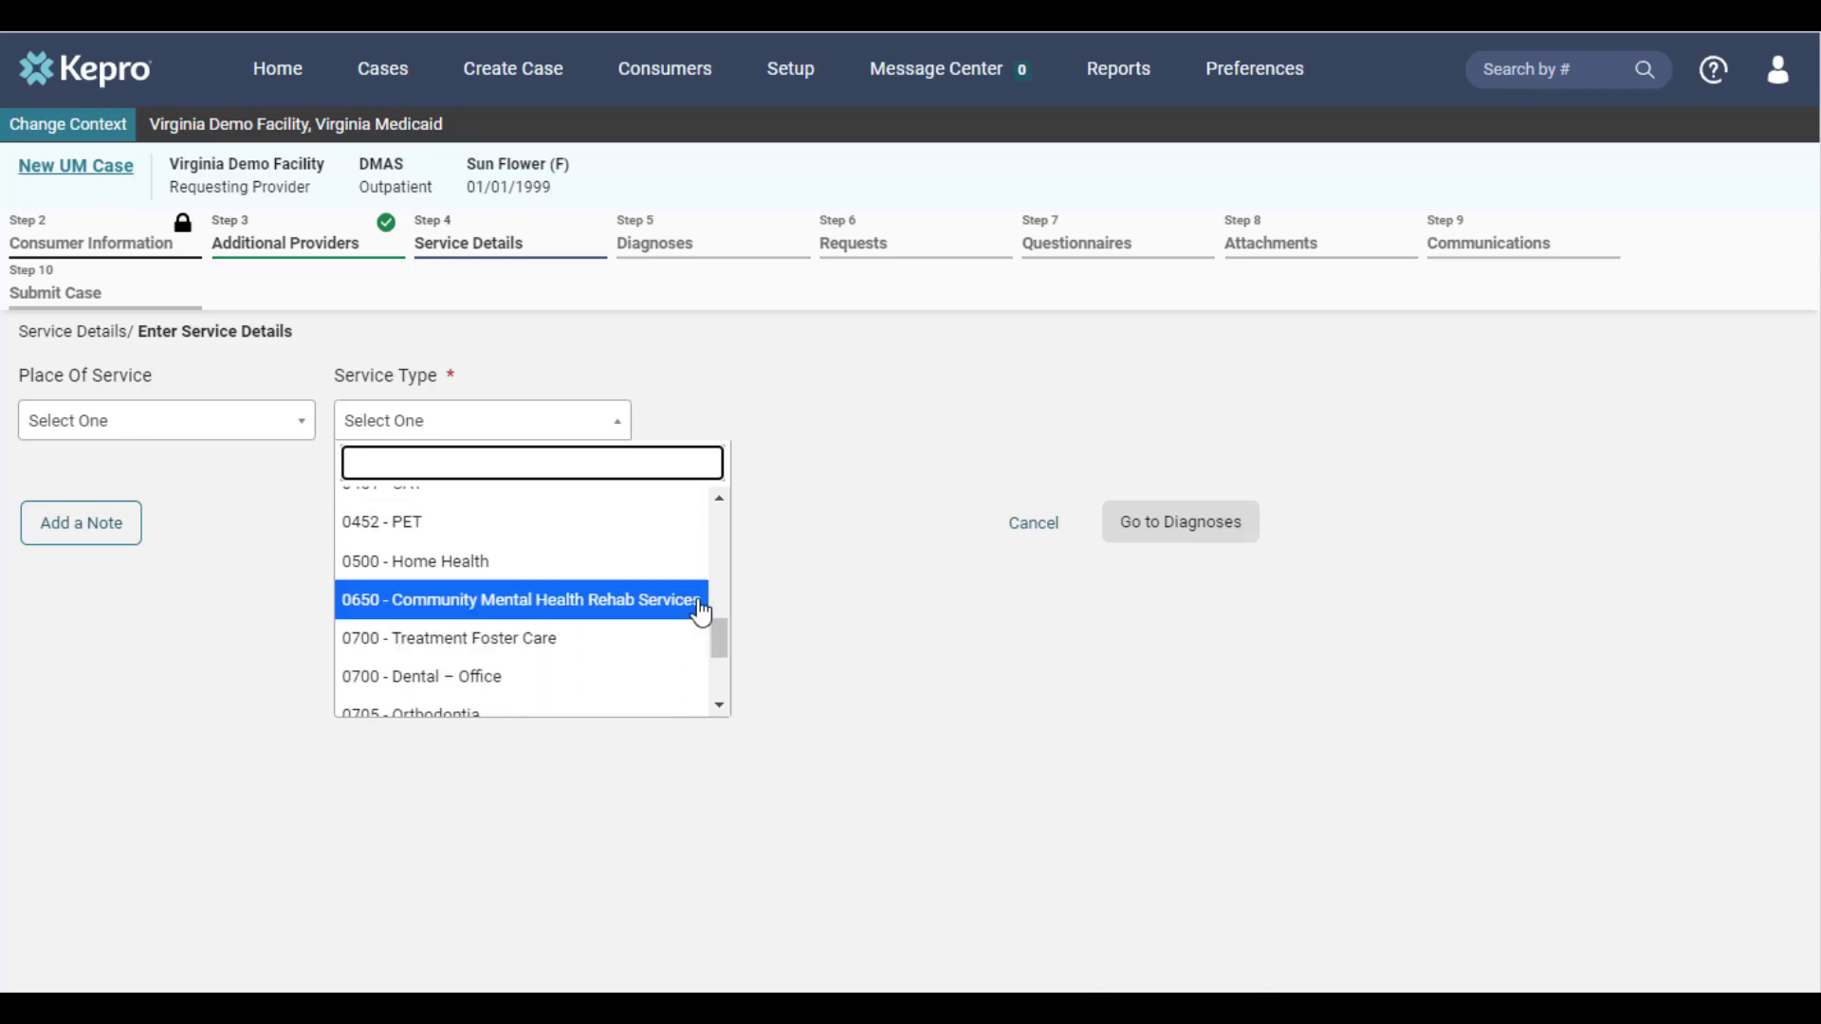
scroll(701, 614, up, 10)
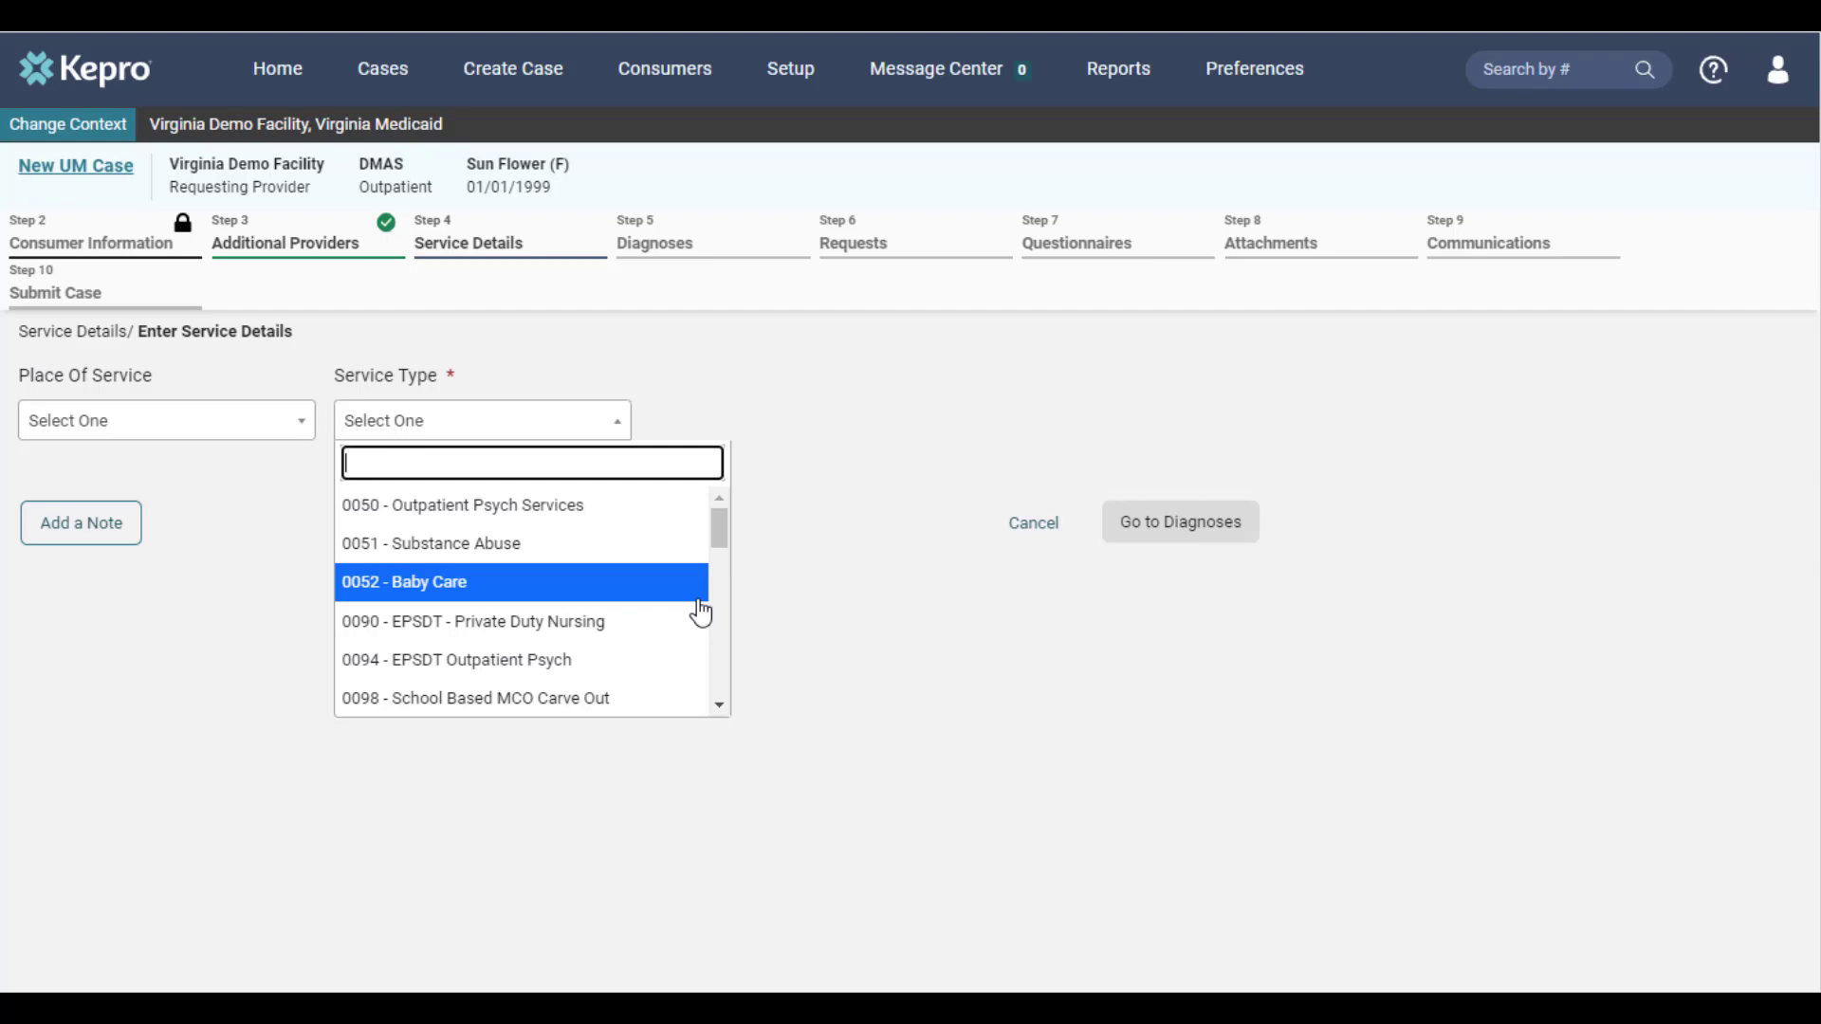
click(614, 603)
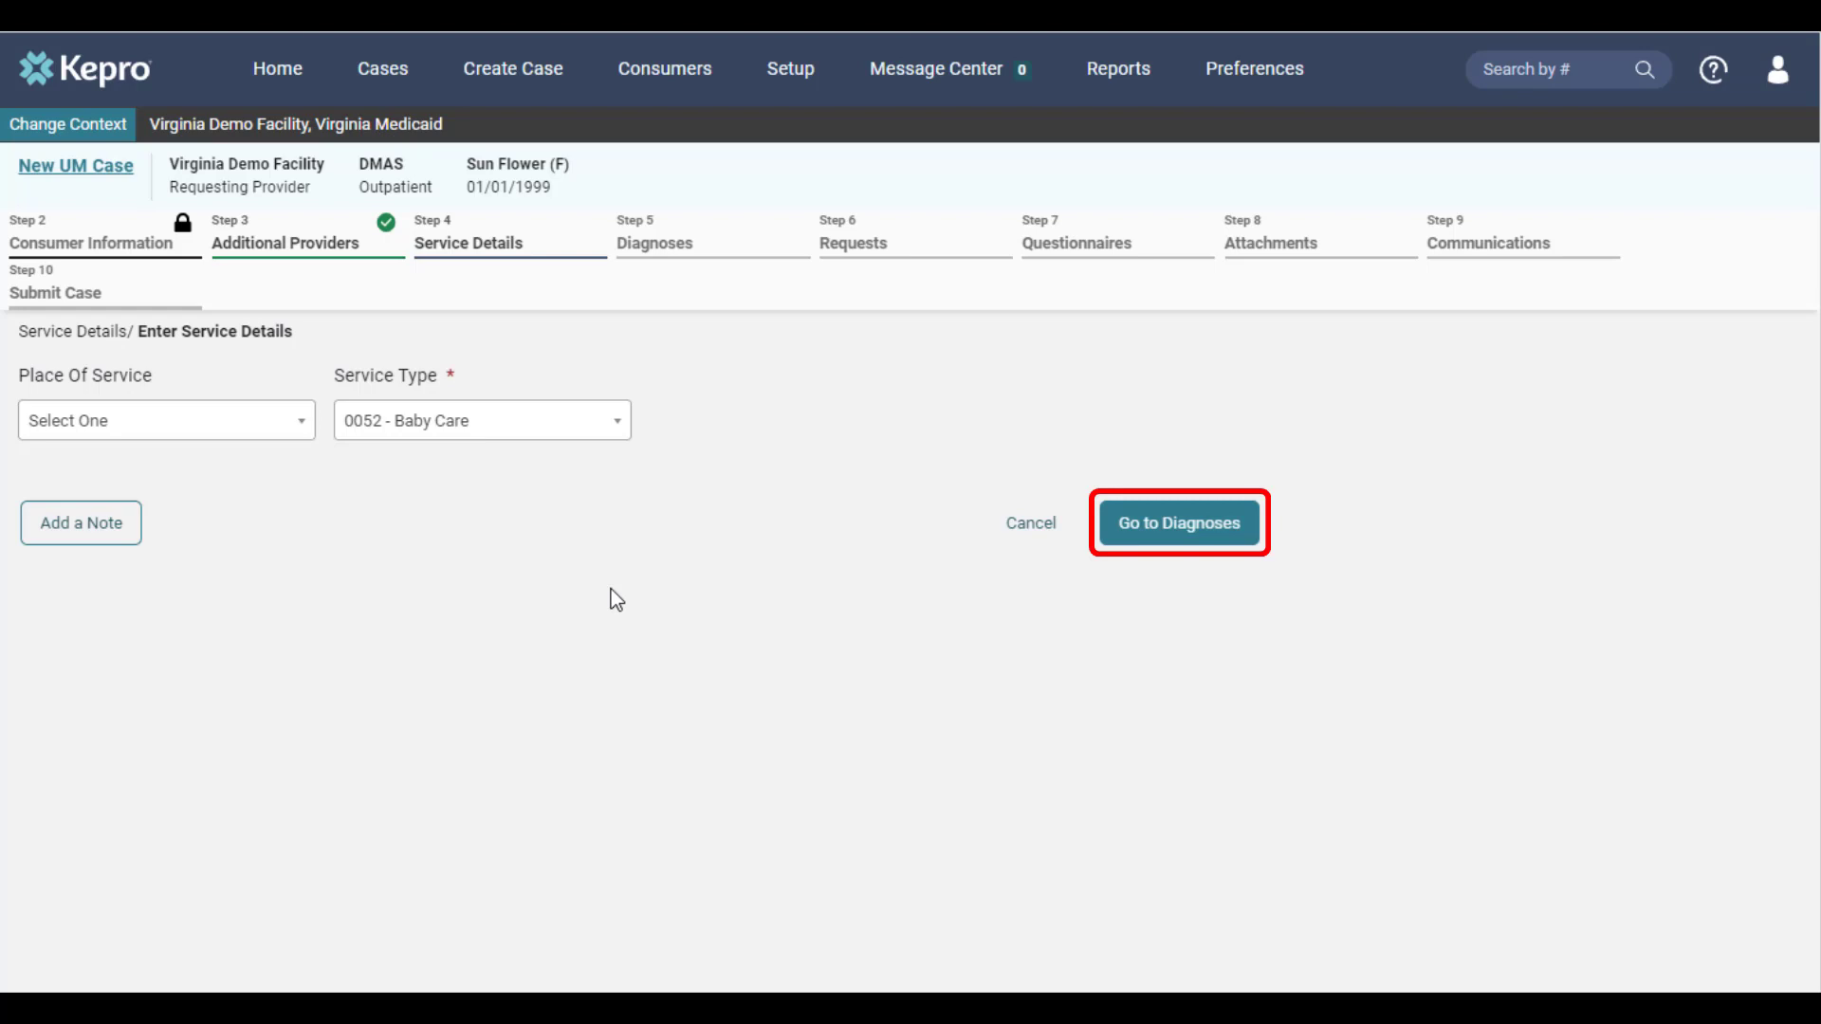
click(1134, 548)
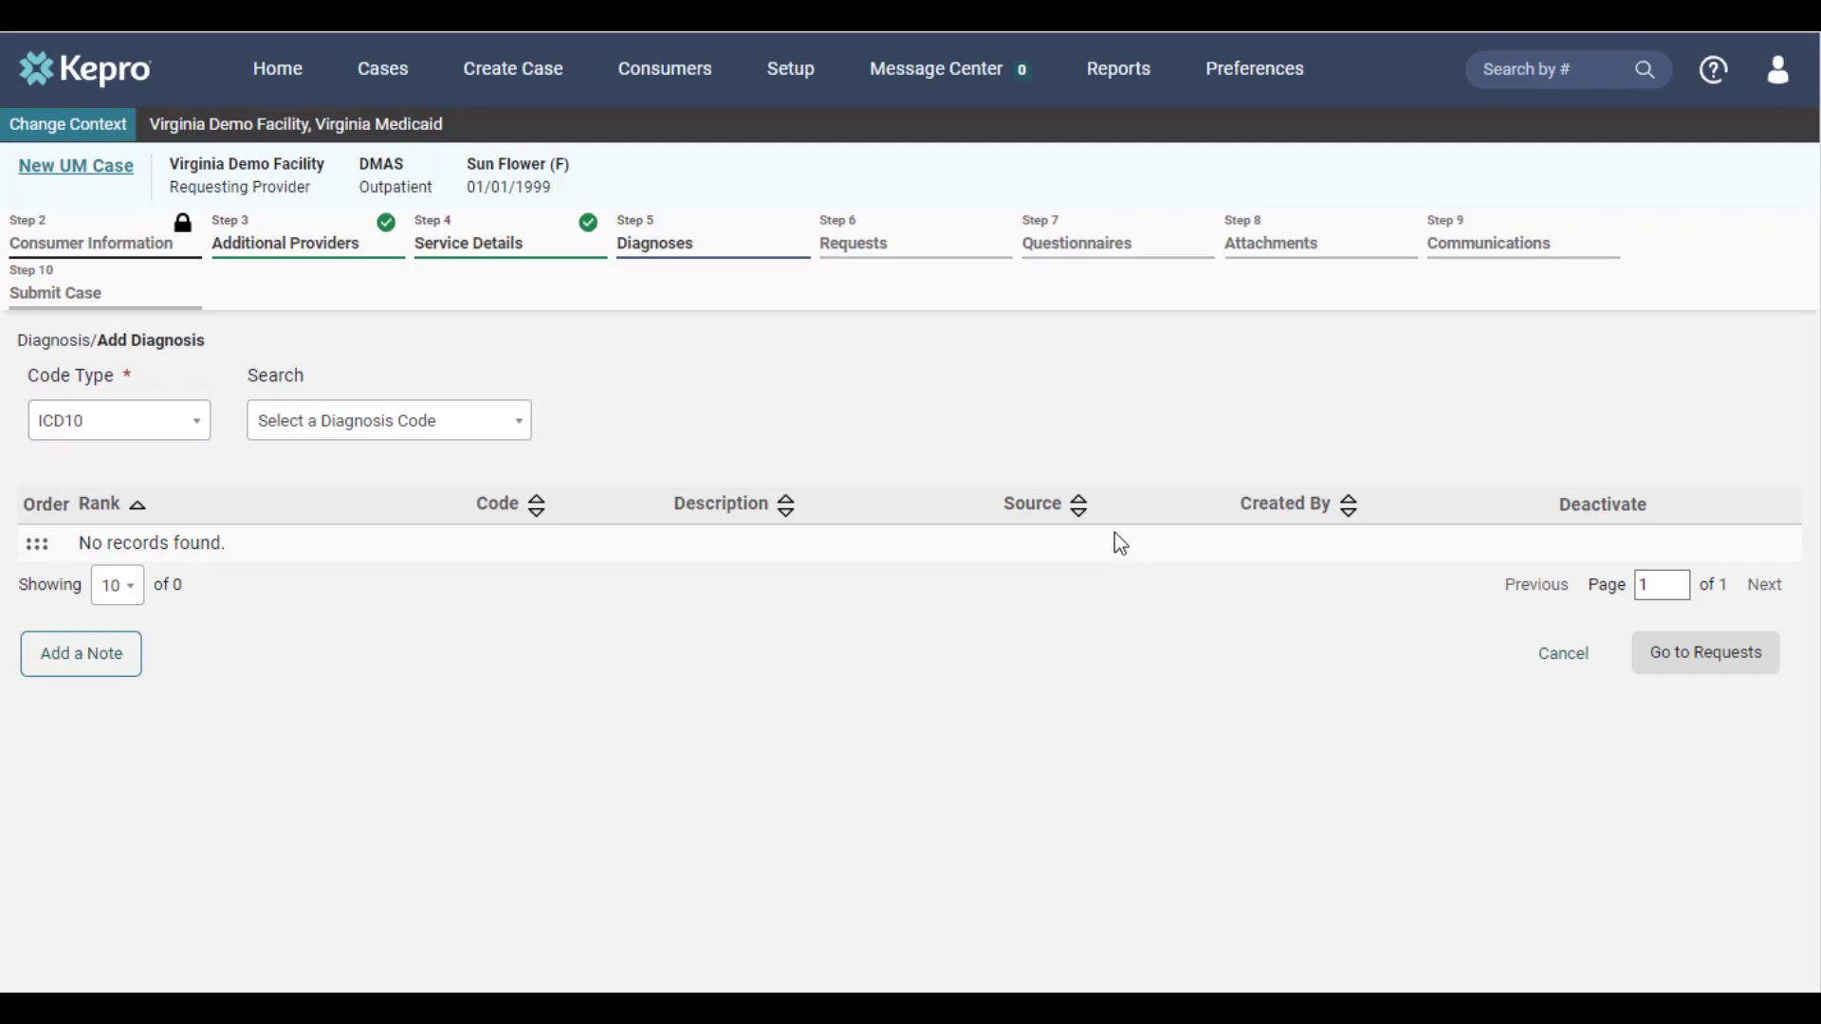
Add the ICD10 diagnosis R68.89 Other General Symptoms and Signs to the case and continue to the requests
click(435, 435)
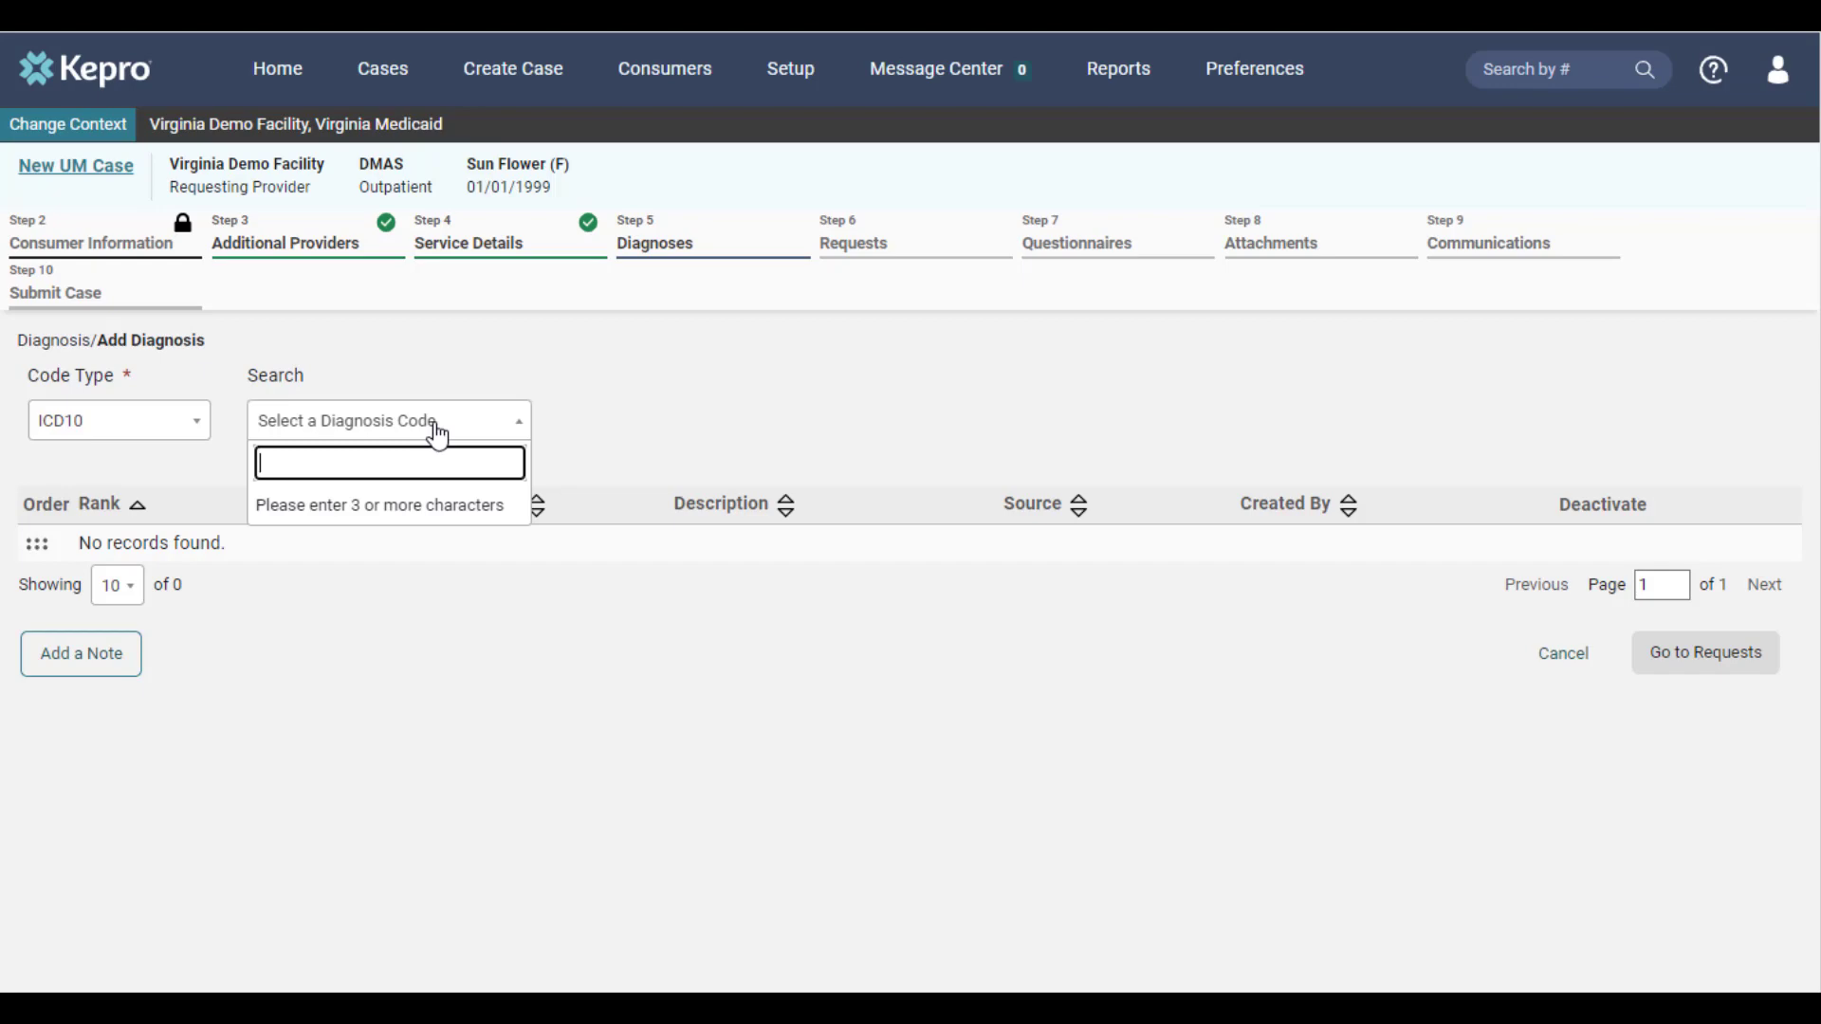
text(r68.89)
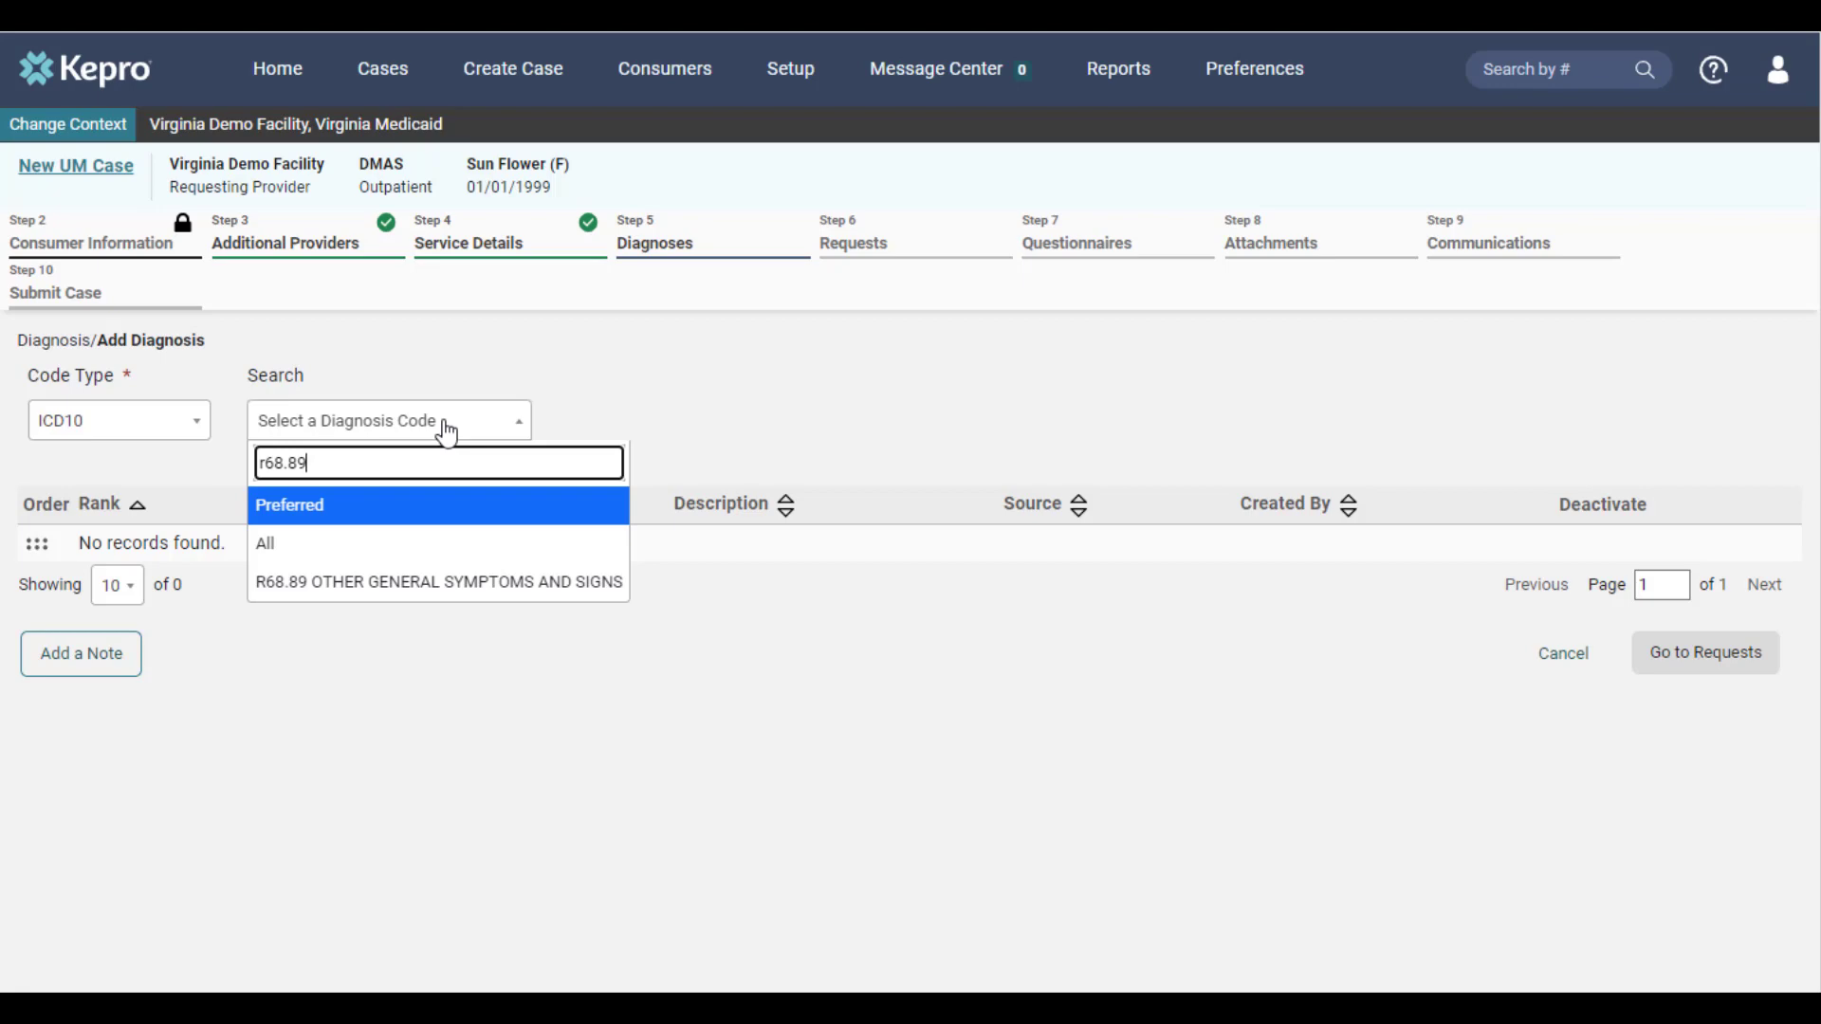
click(509, 588)
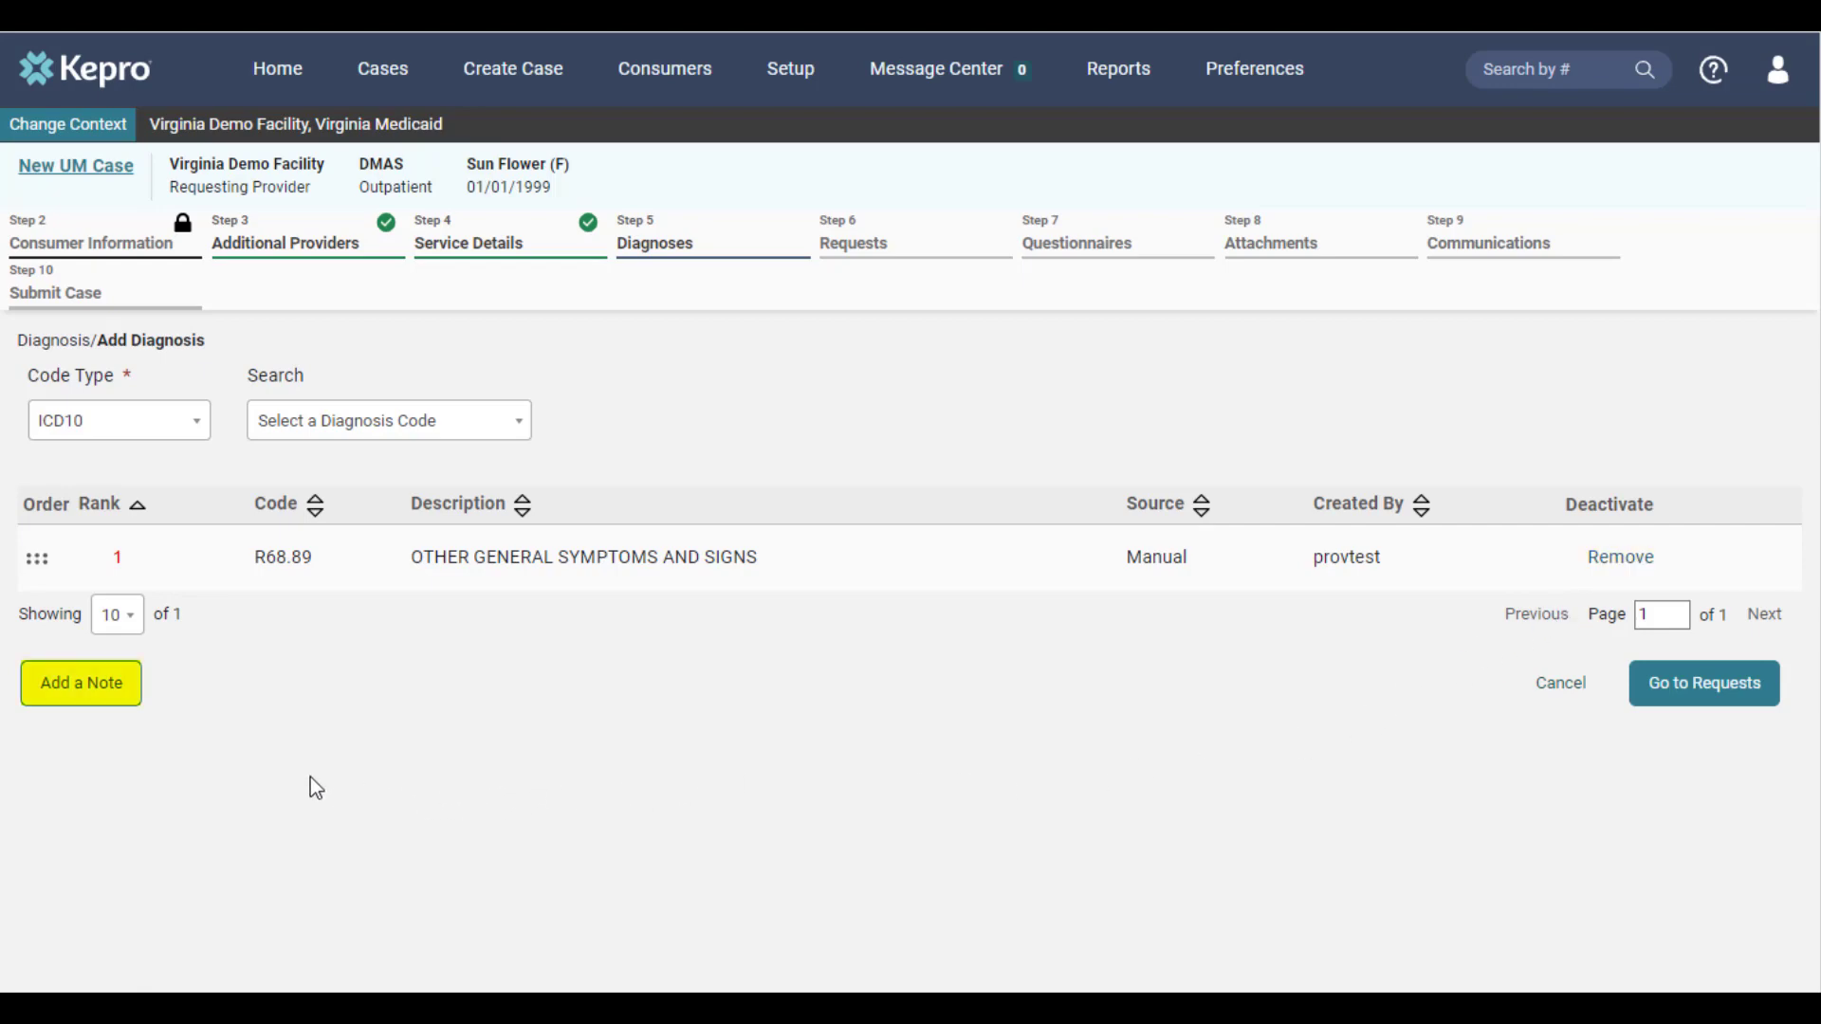
click(122, 707)
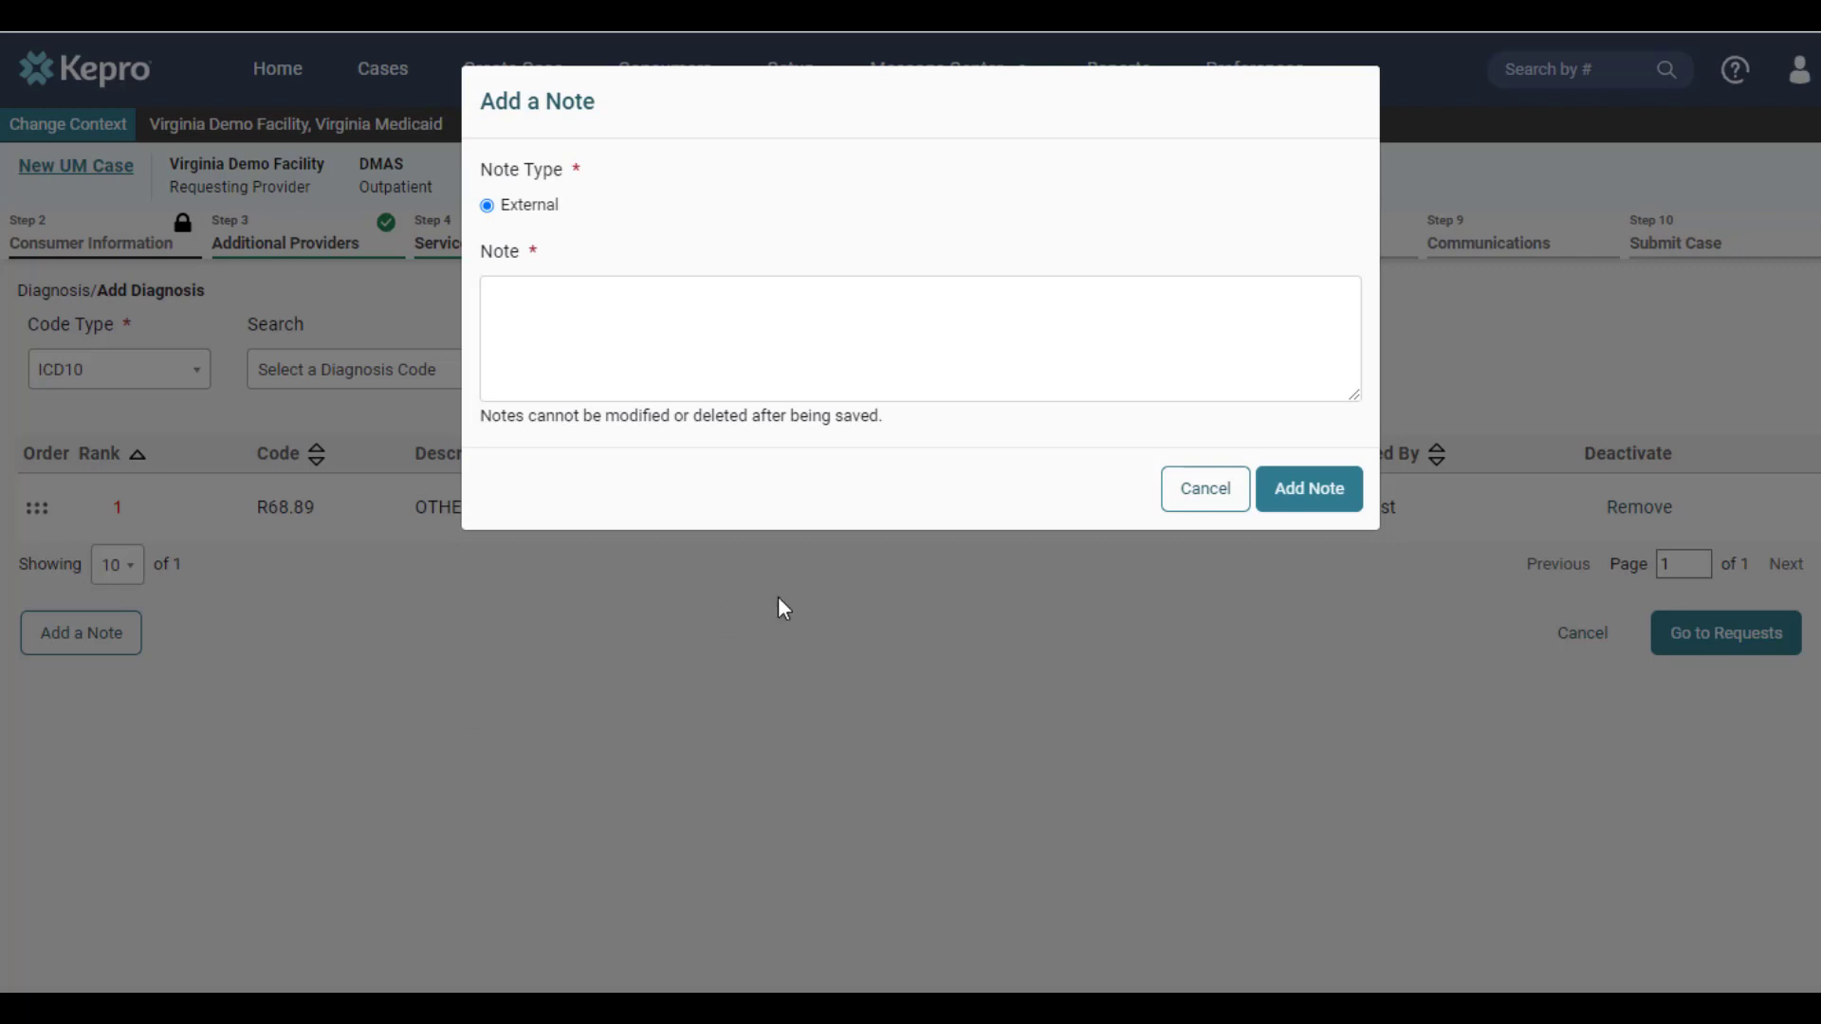
click(1172, 501)
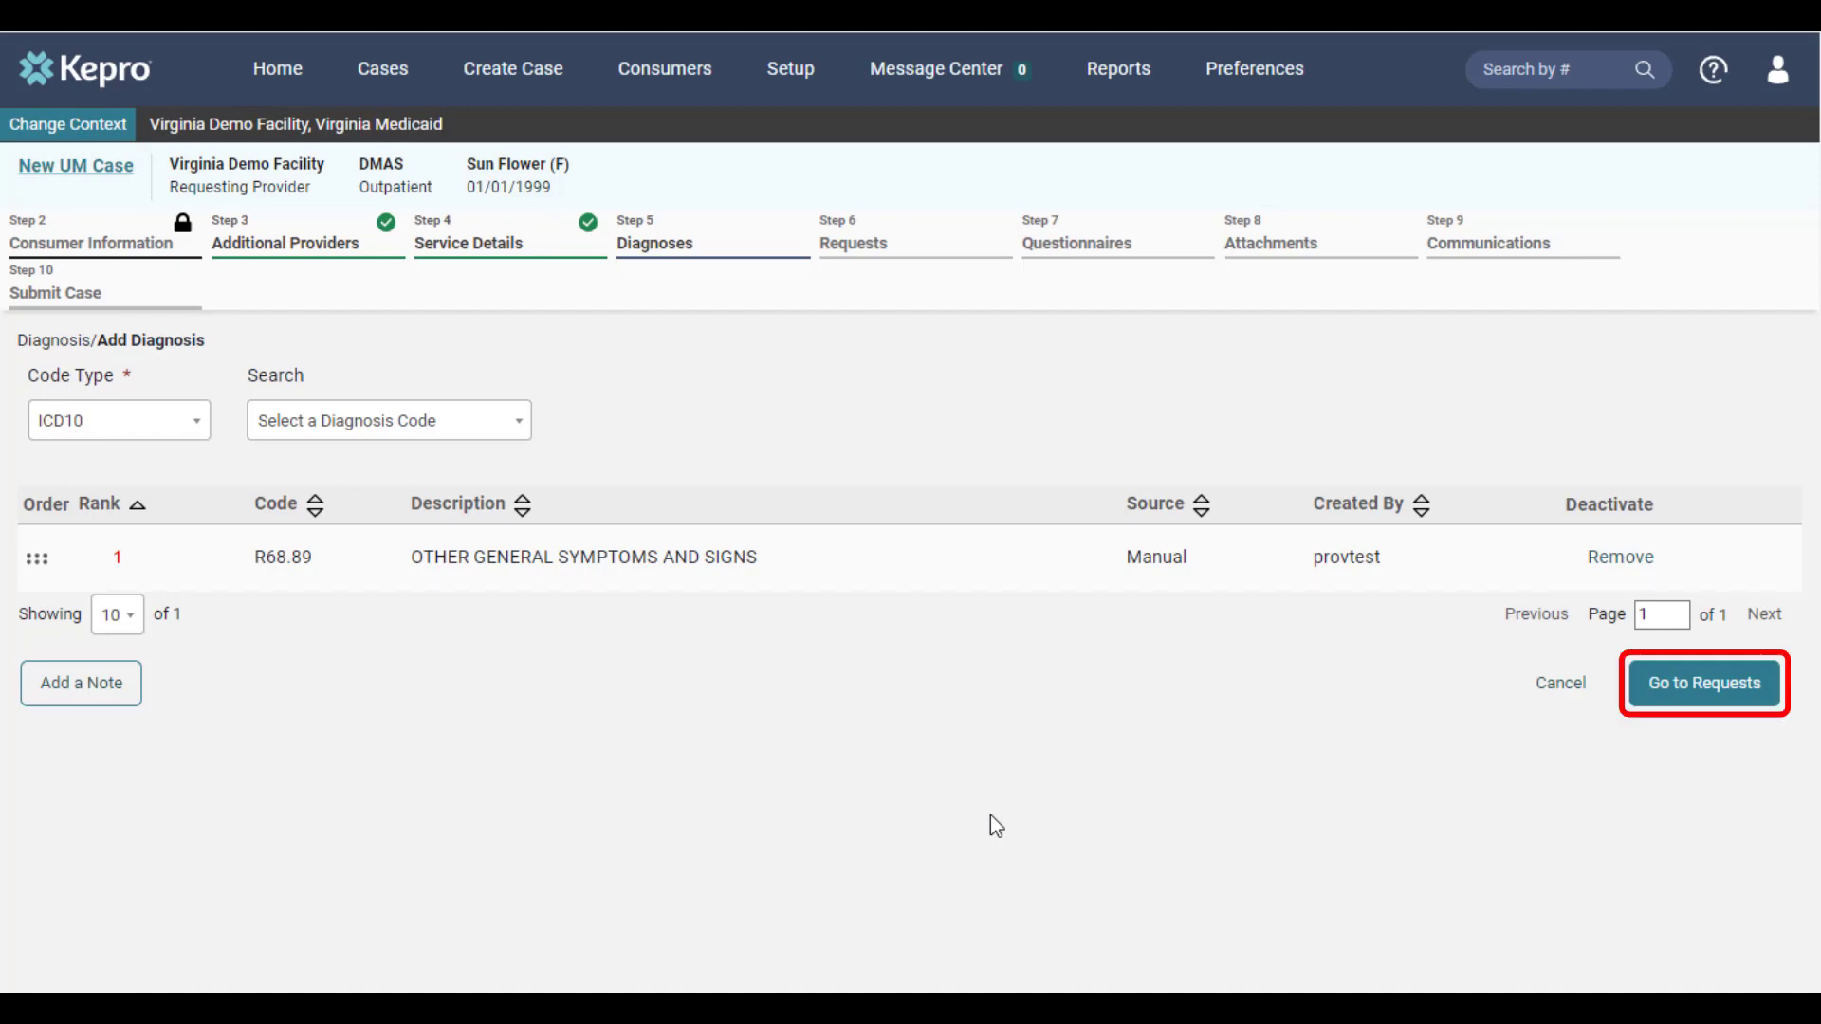
click(1643, 699)
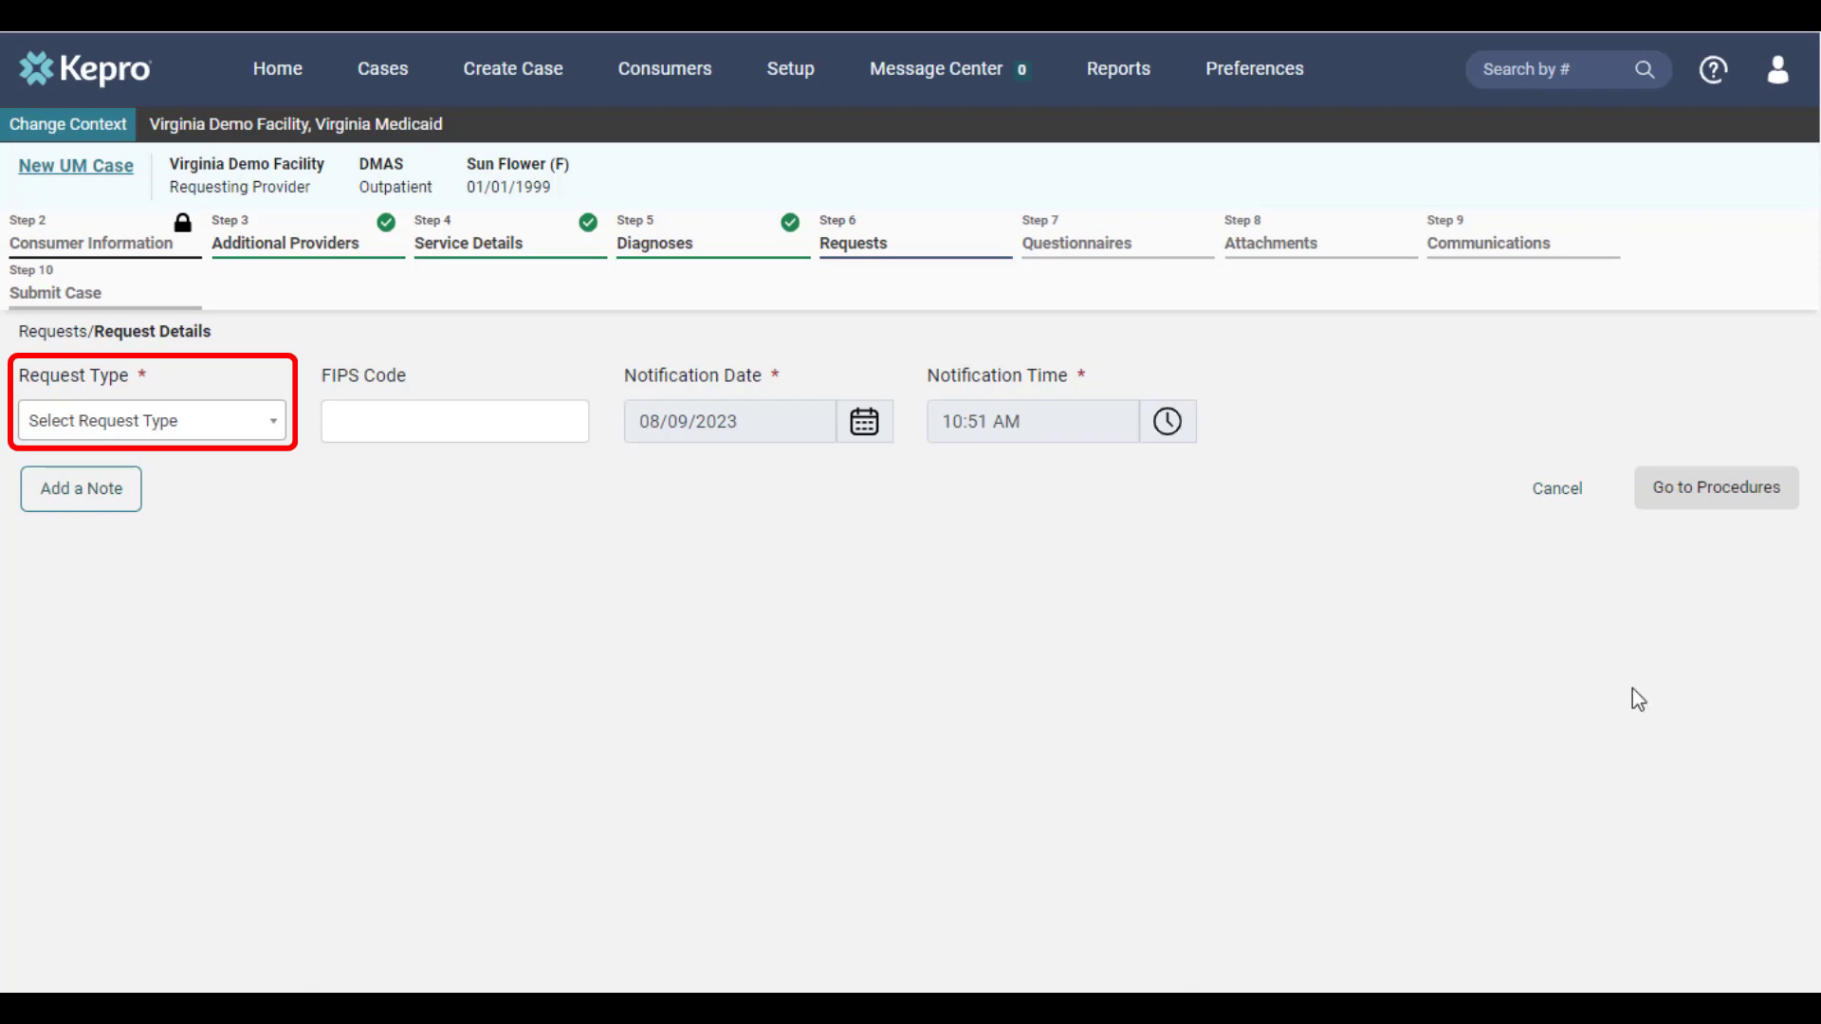
Set the request type to Prior Auth and continue to the procedures
click(276, 432)
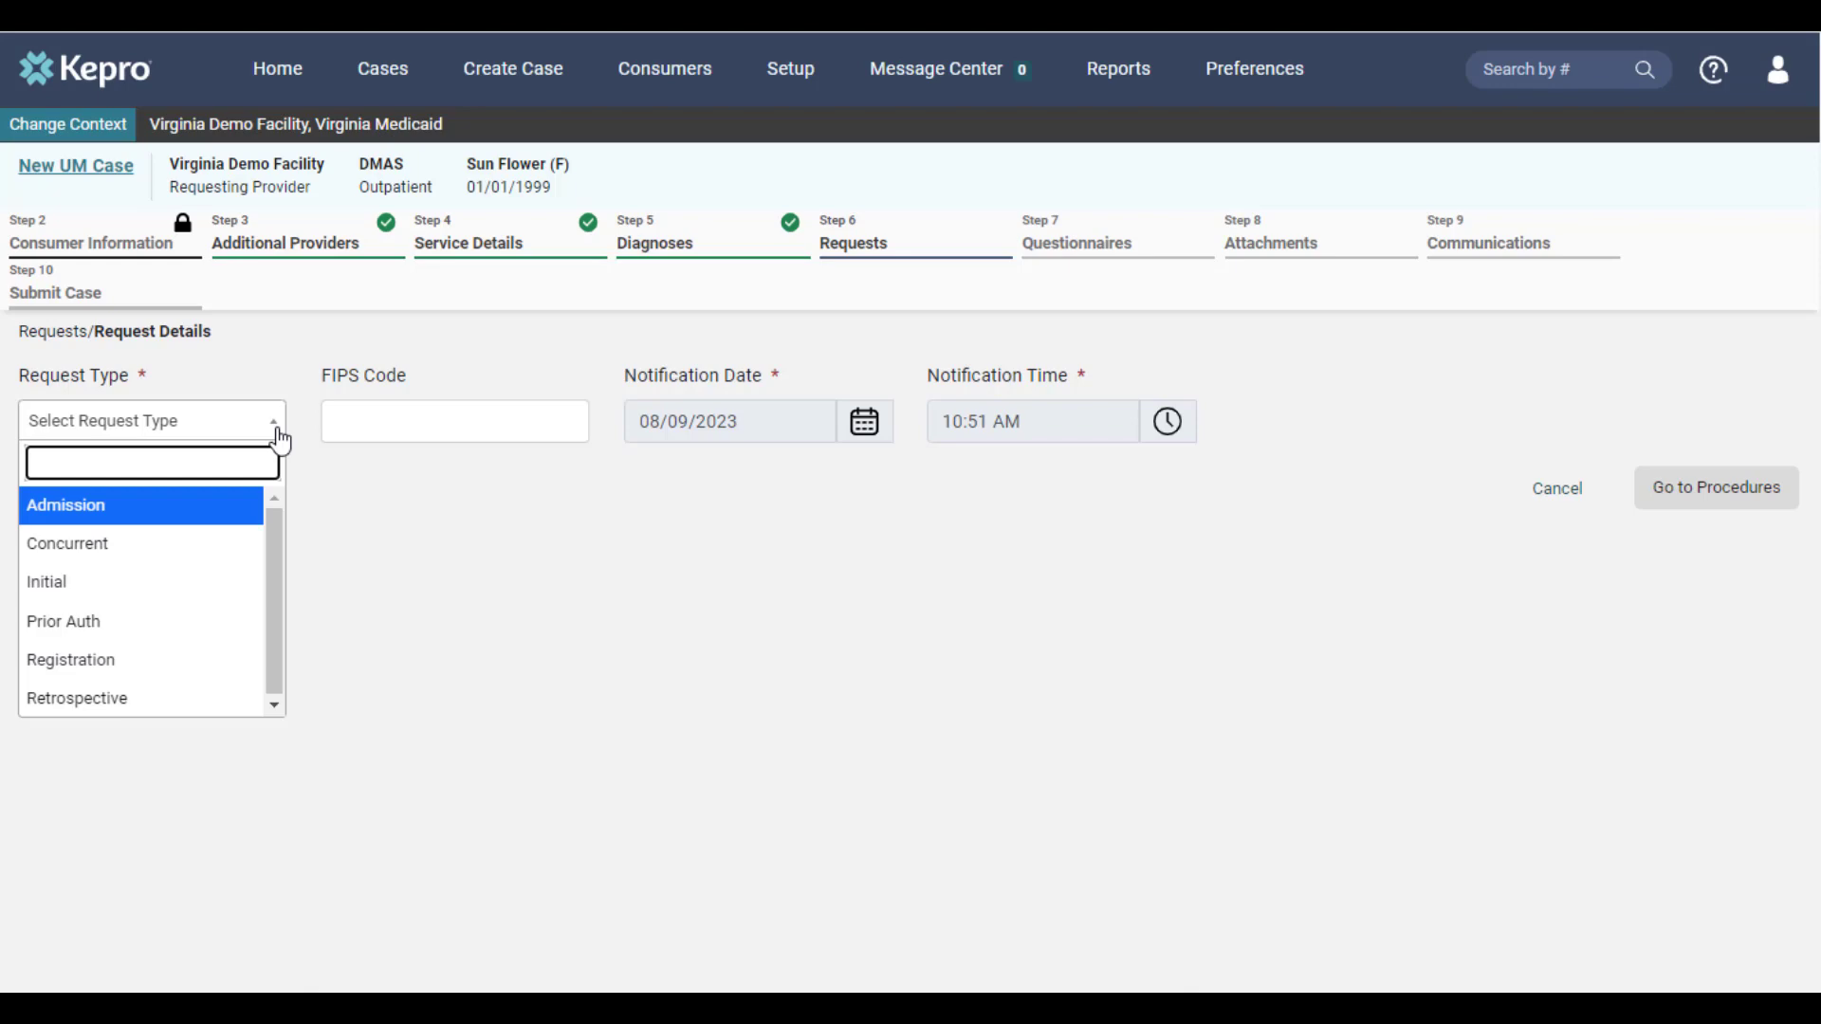
click(225, 637)
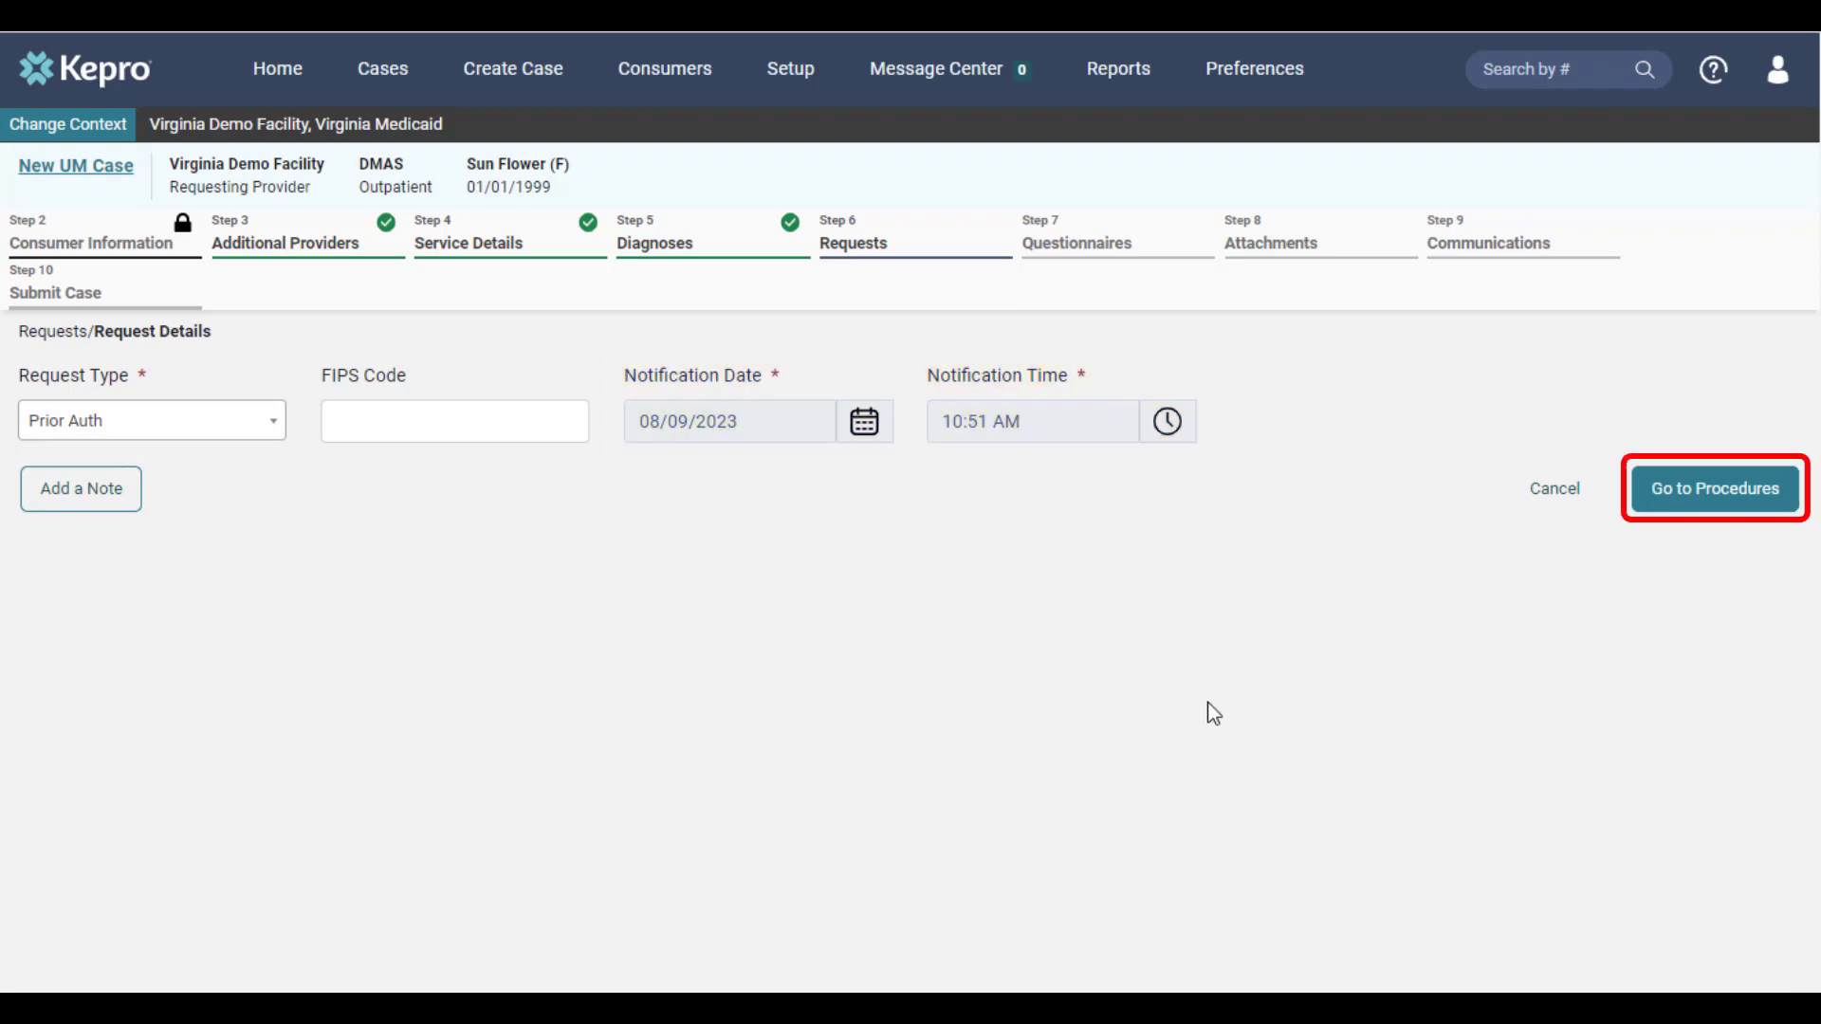
click(1691, 510)
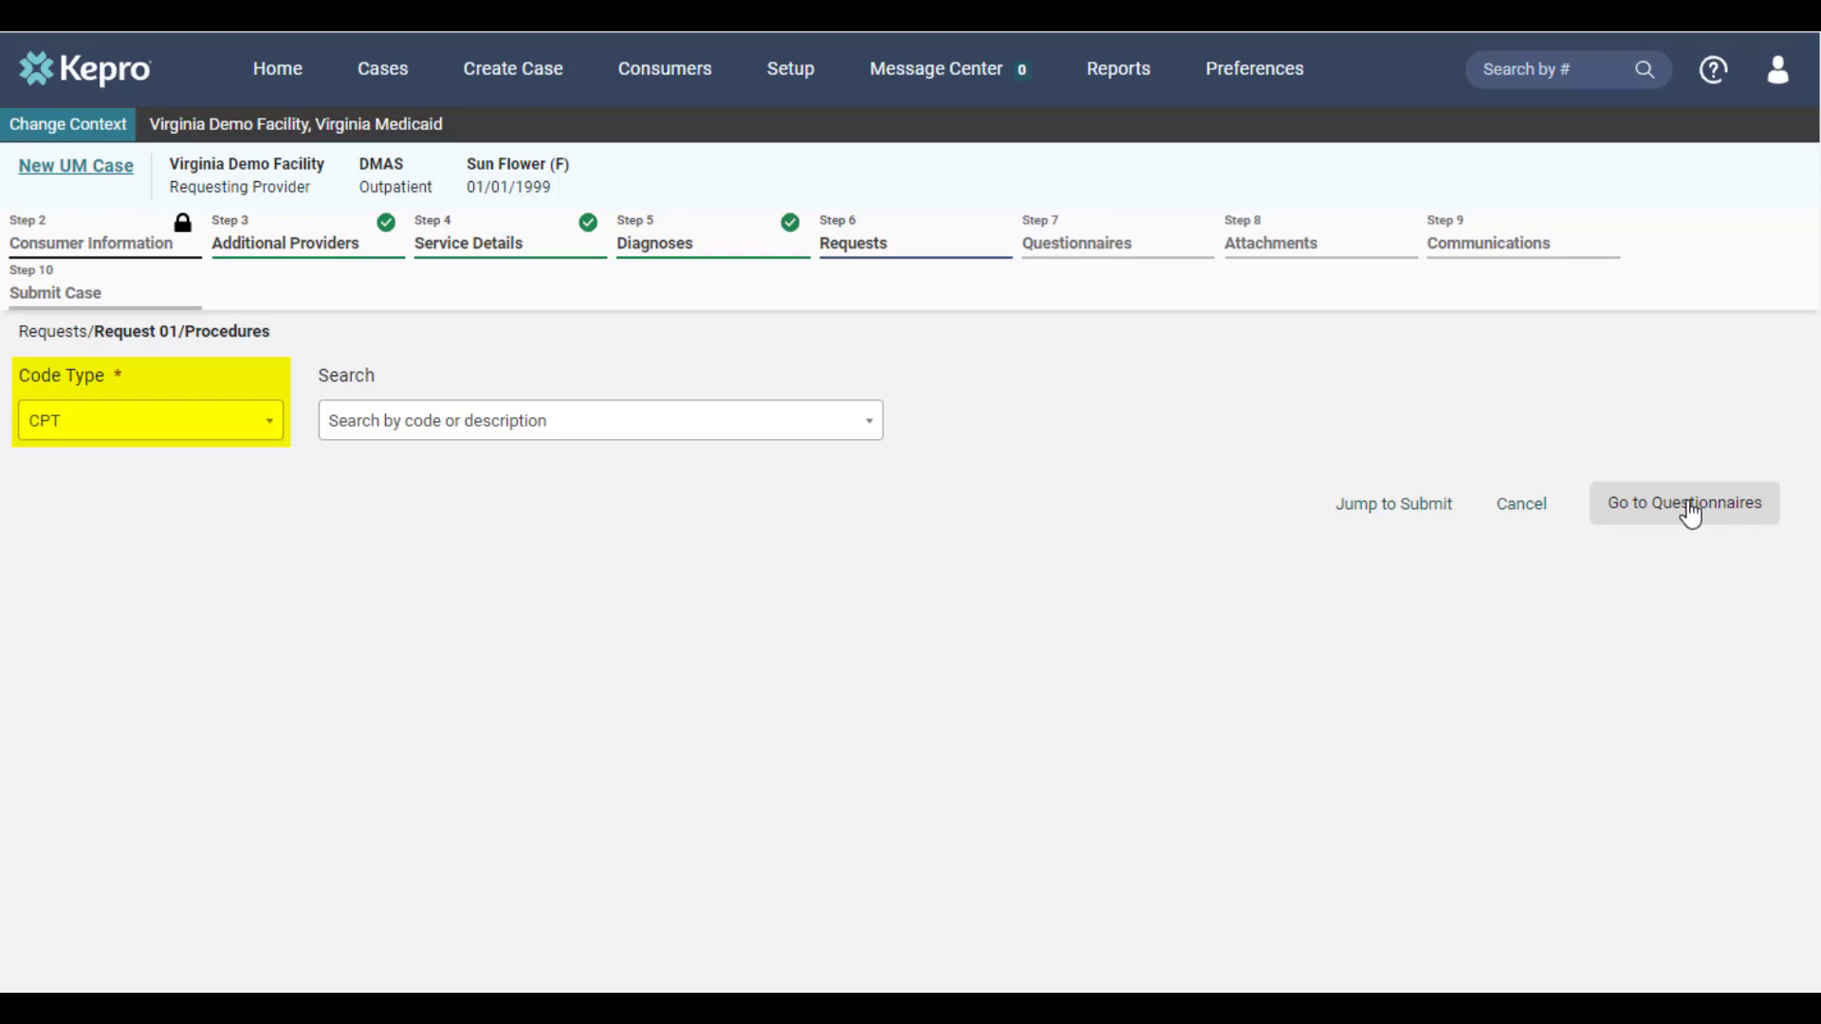
Add the CPT procedure G9002 Mccd,maintenance rate to Request 01
click(546, 421)
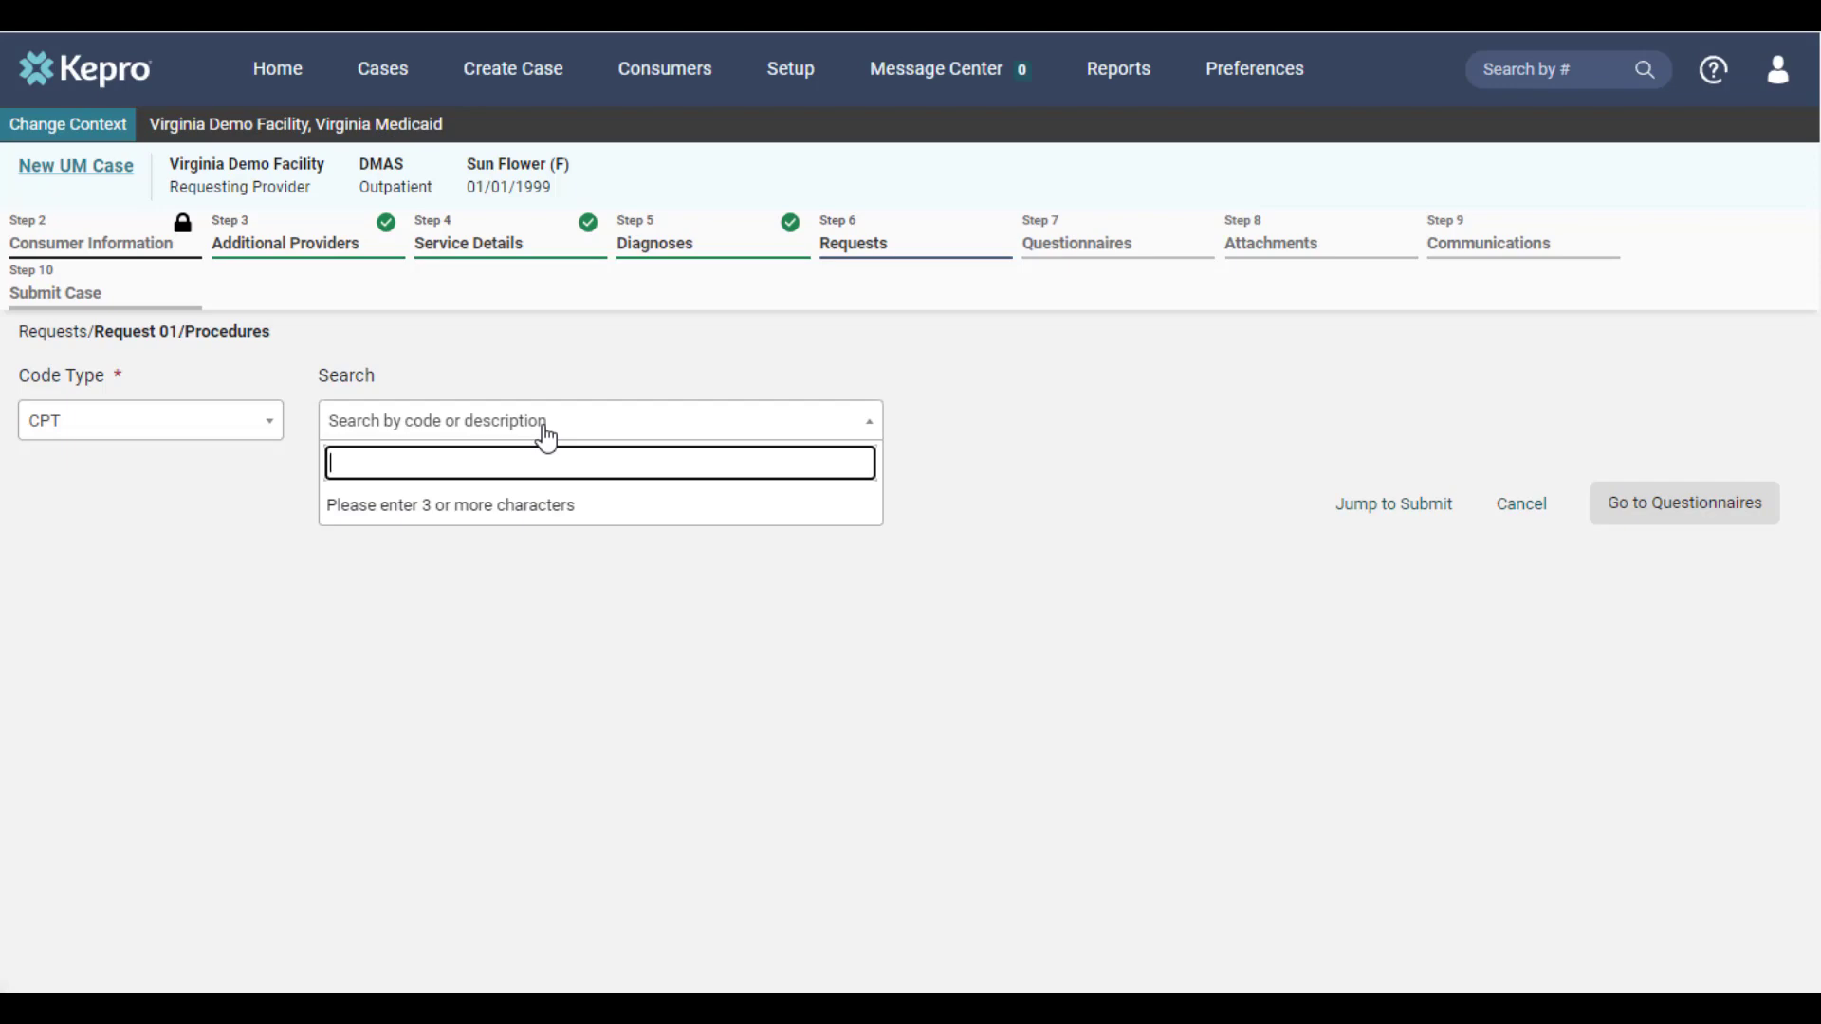
text(g9002)
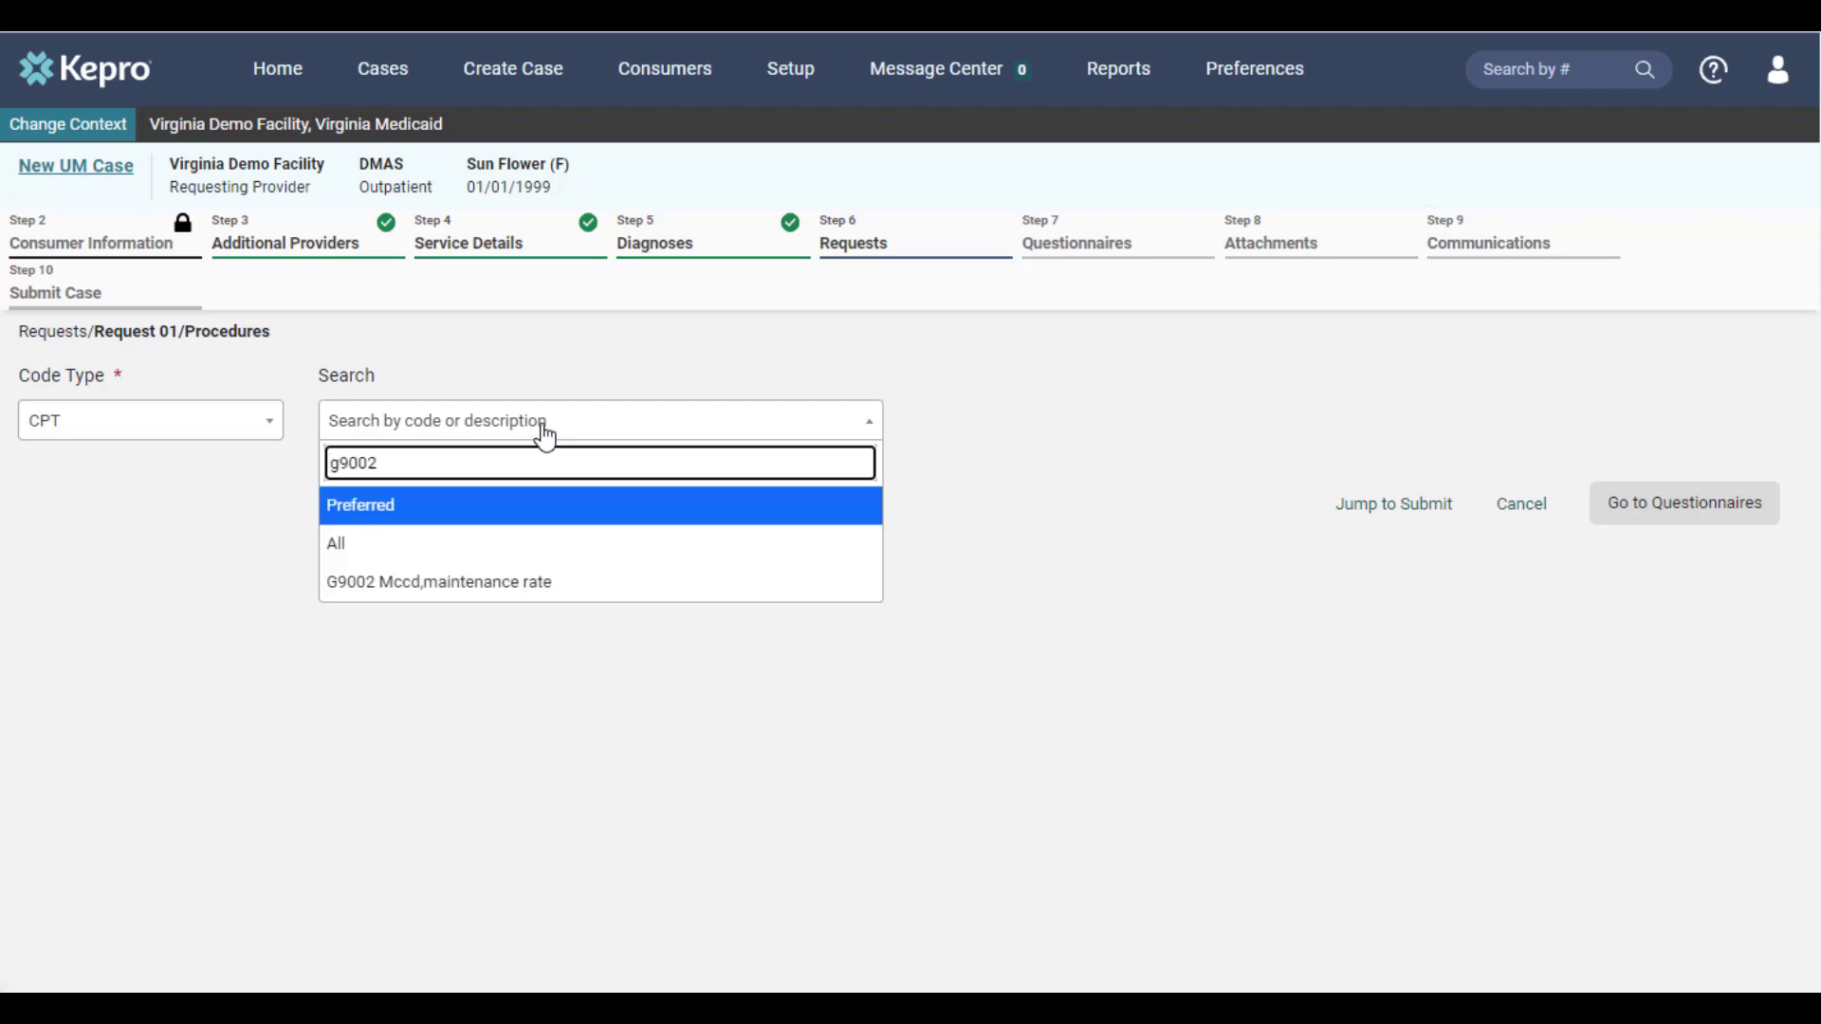
click(524, 583)
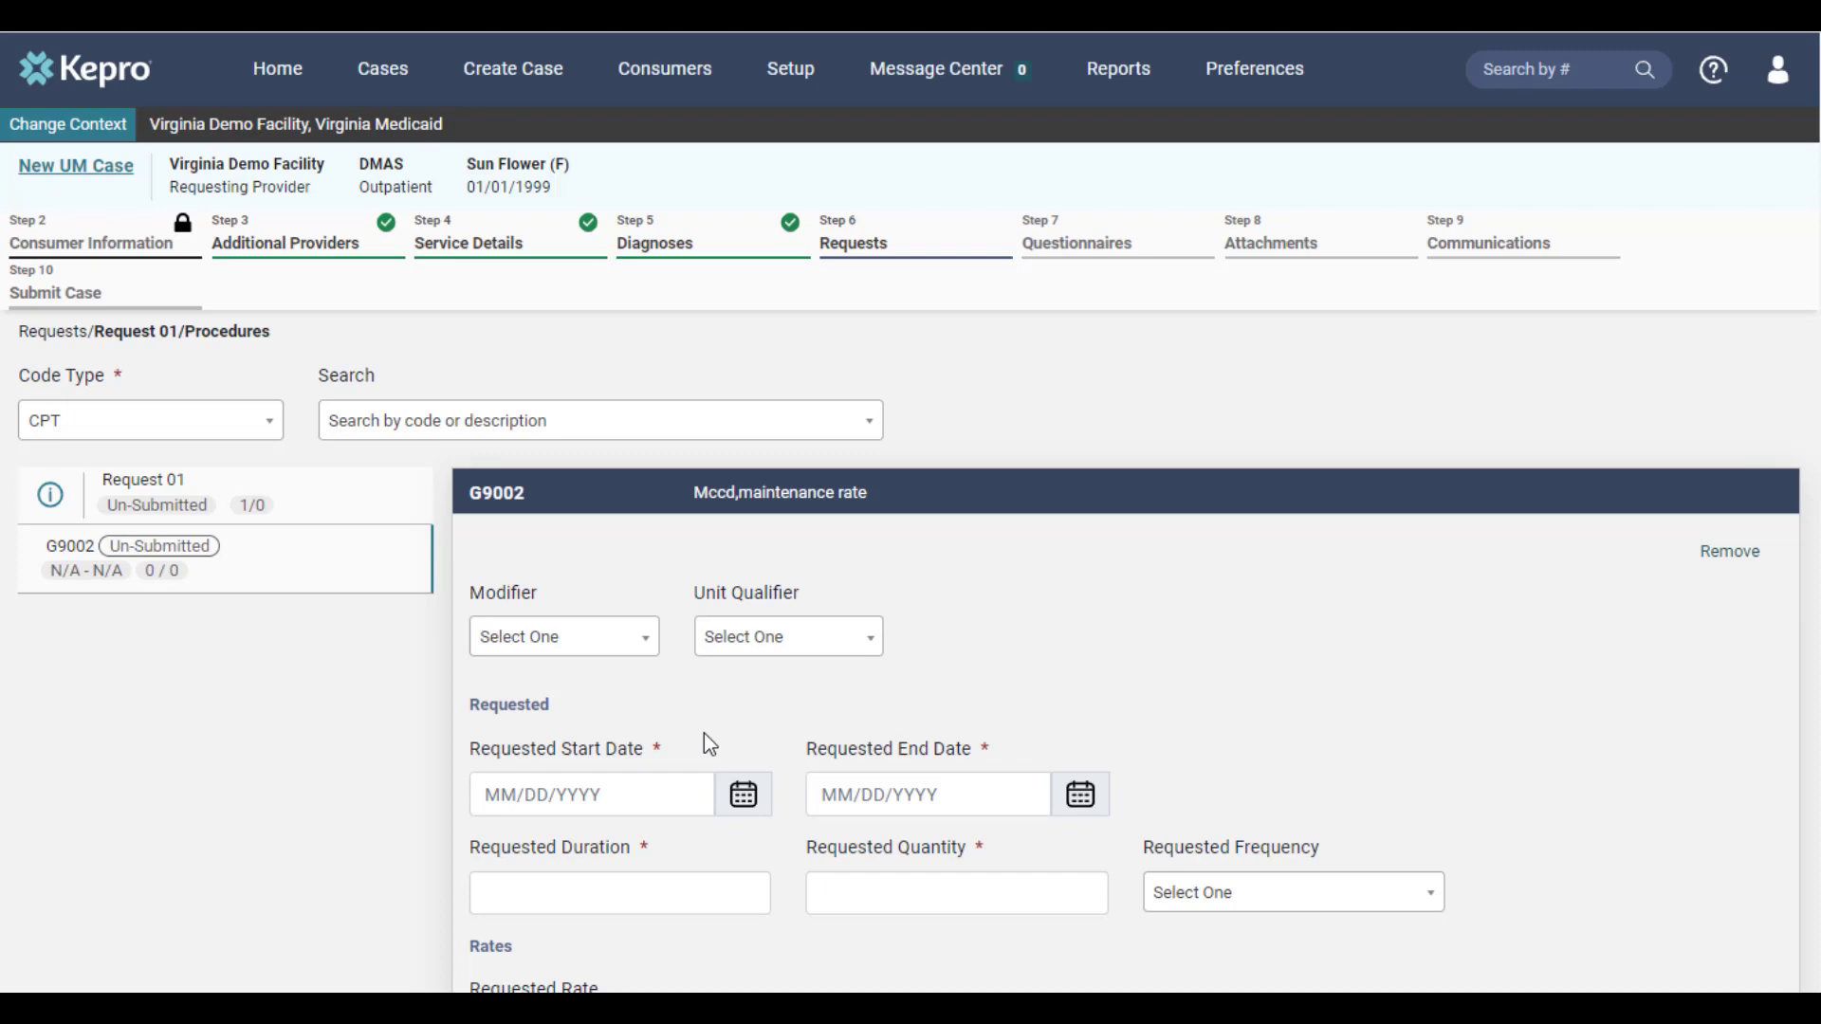
Set procedure G9002's requested start date to 08/09/2023, duration to 60 and quantity to 10, and continue to the questionnaires
click(743, 794)
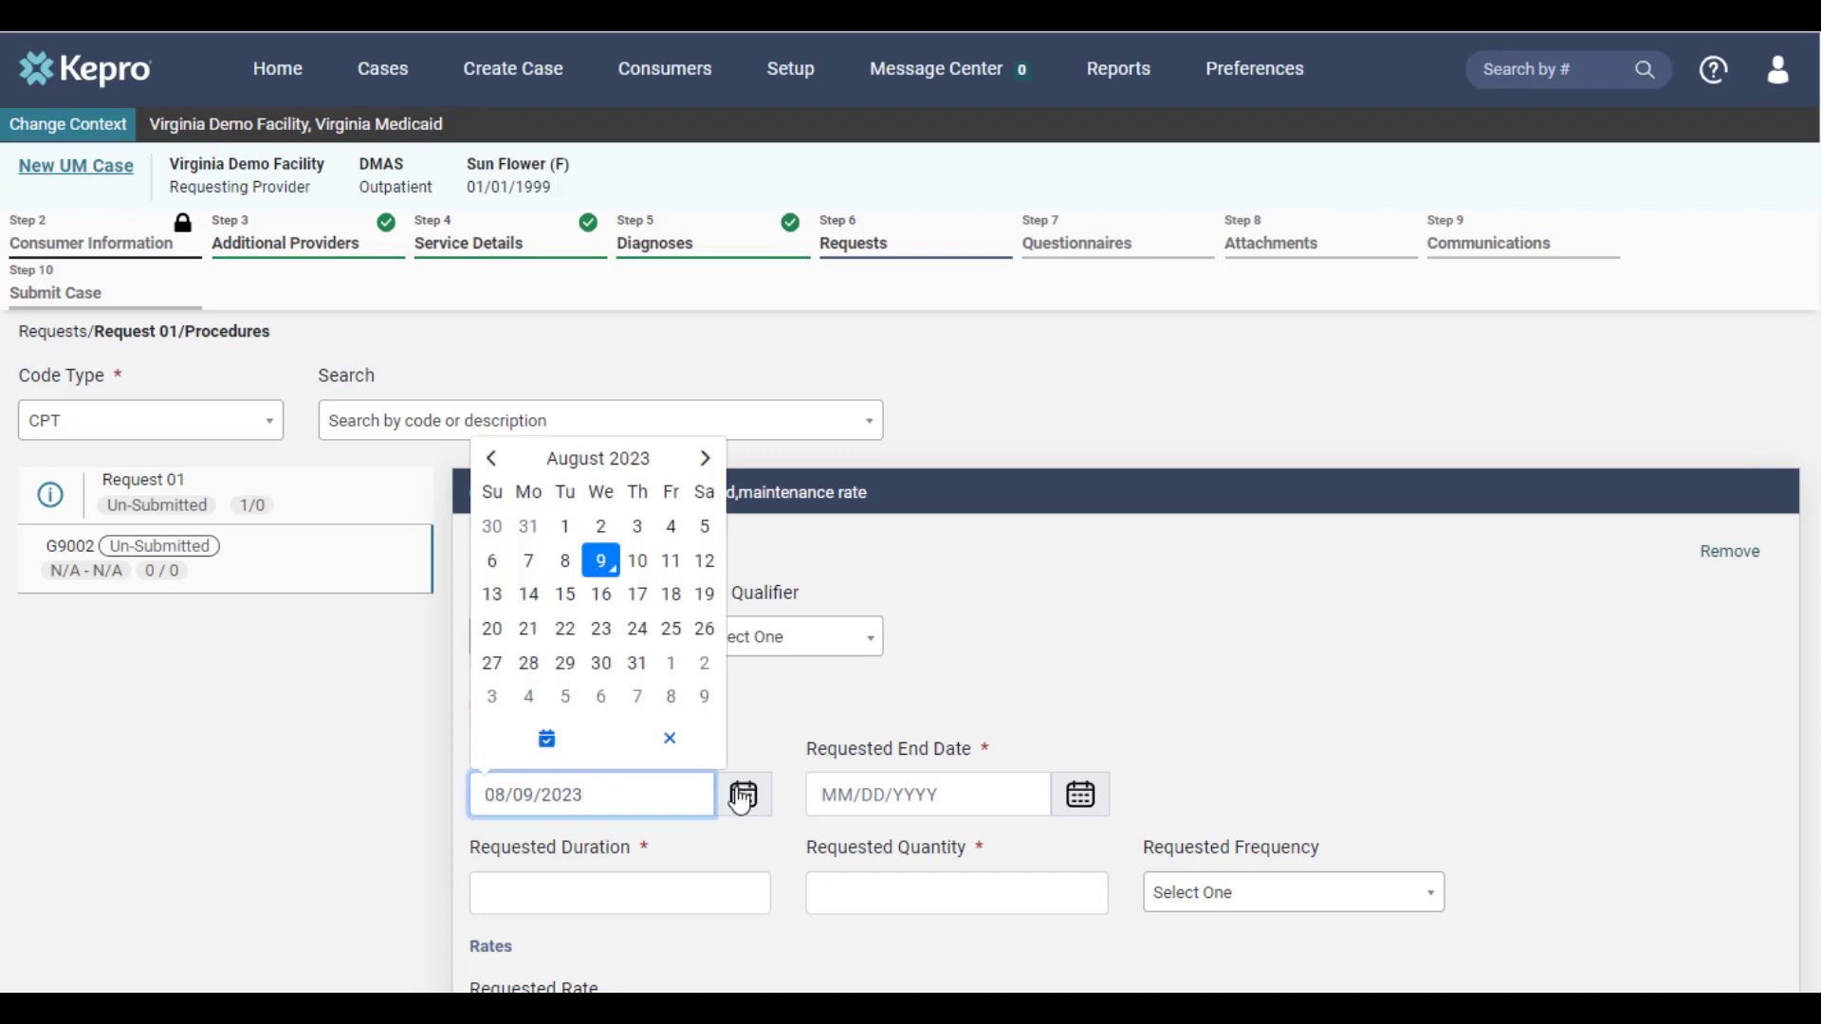
click(608, 565)
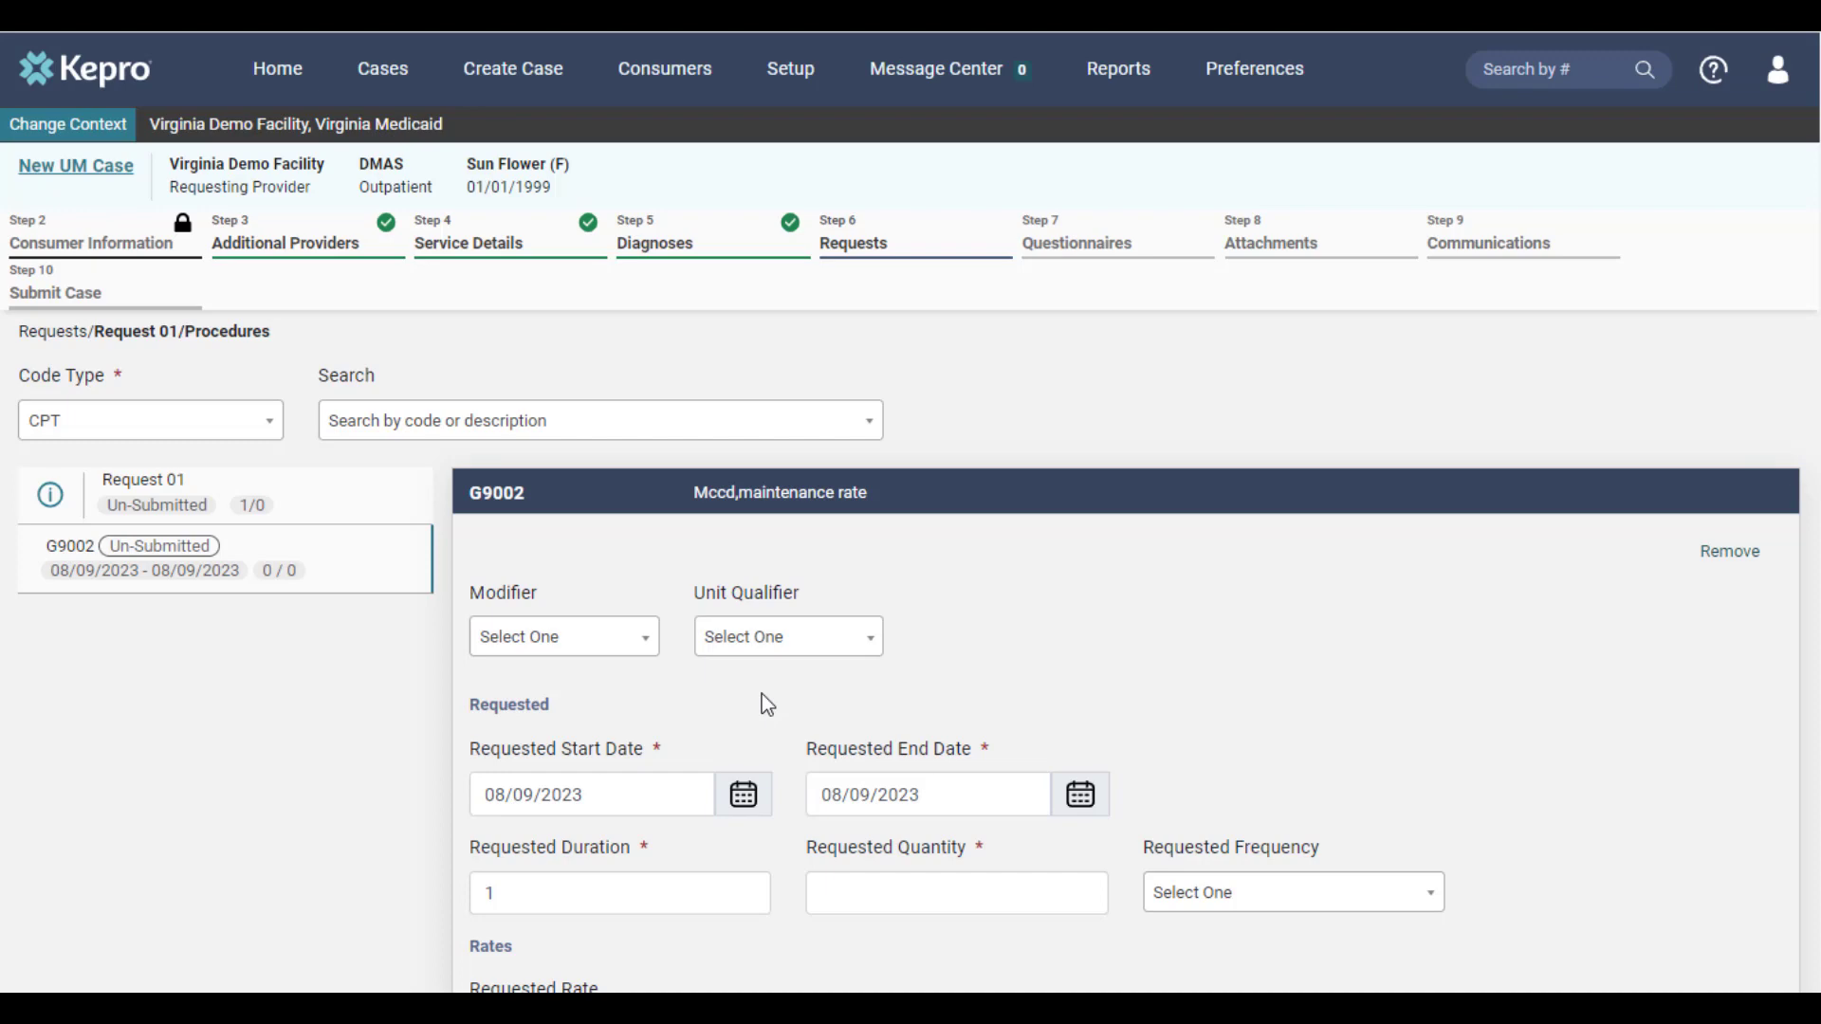
double_click(614, 879)
text(60)
click(1214, 780)
click(1076, 903)
text(10)
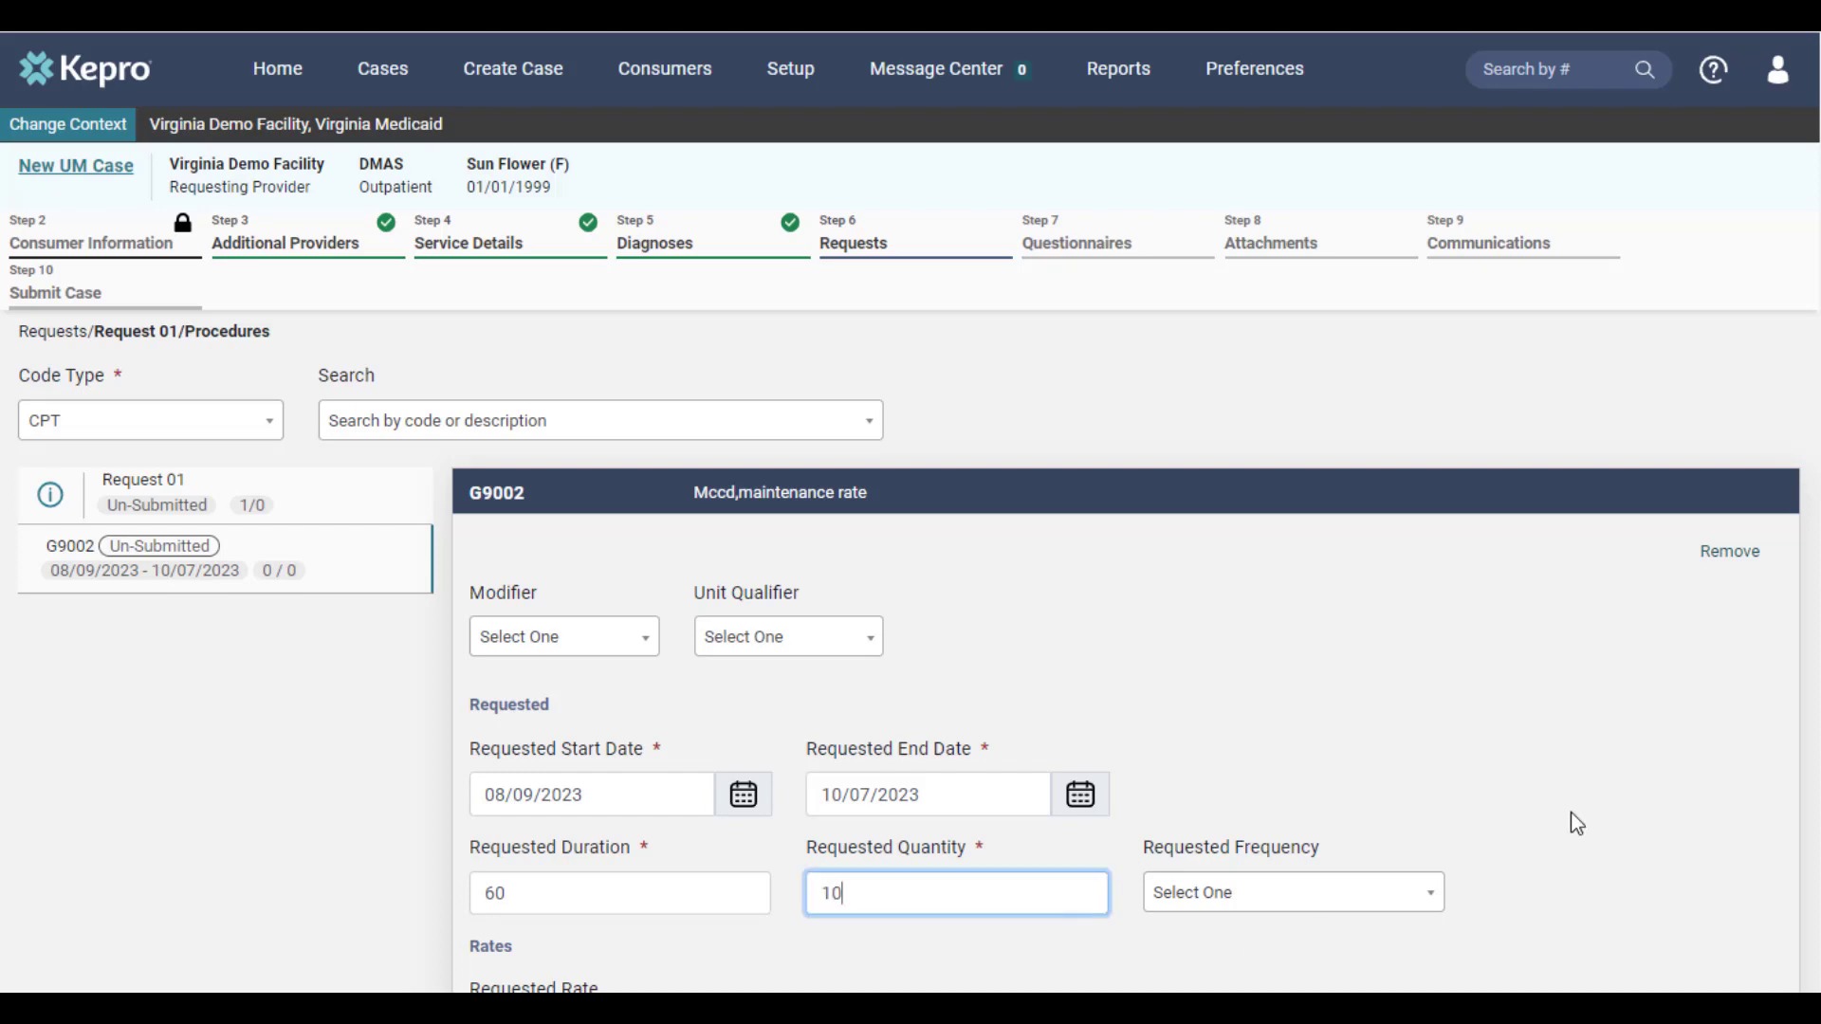
scroll(1590, 805, down, 3)
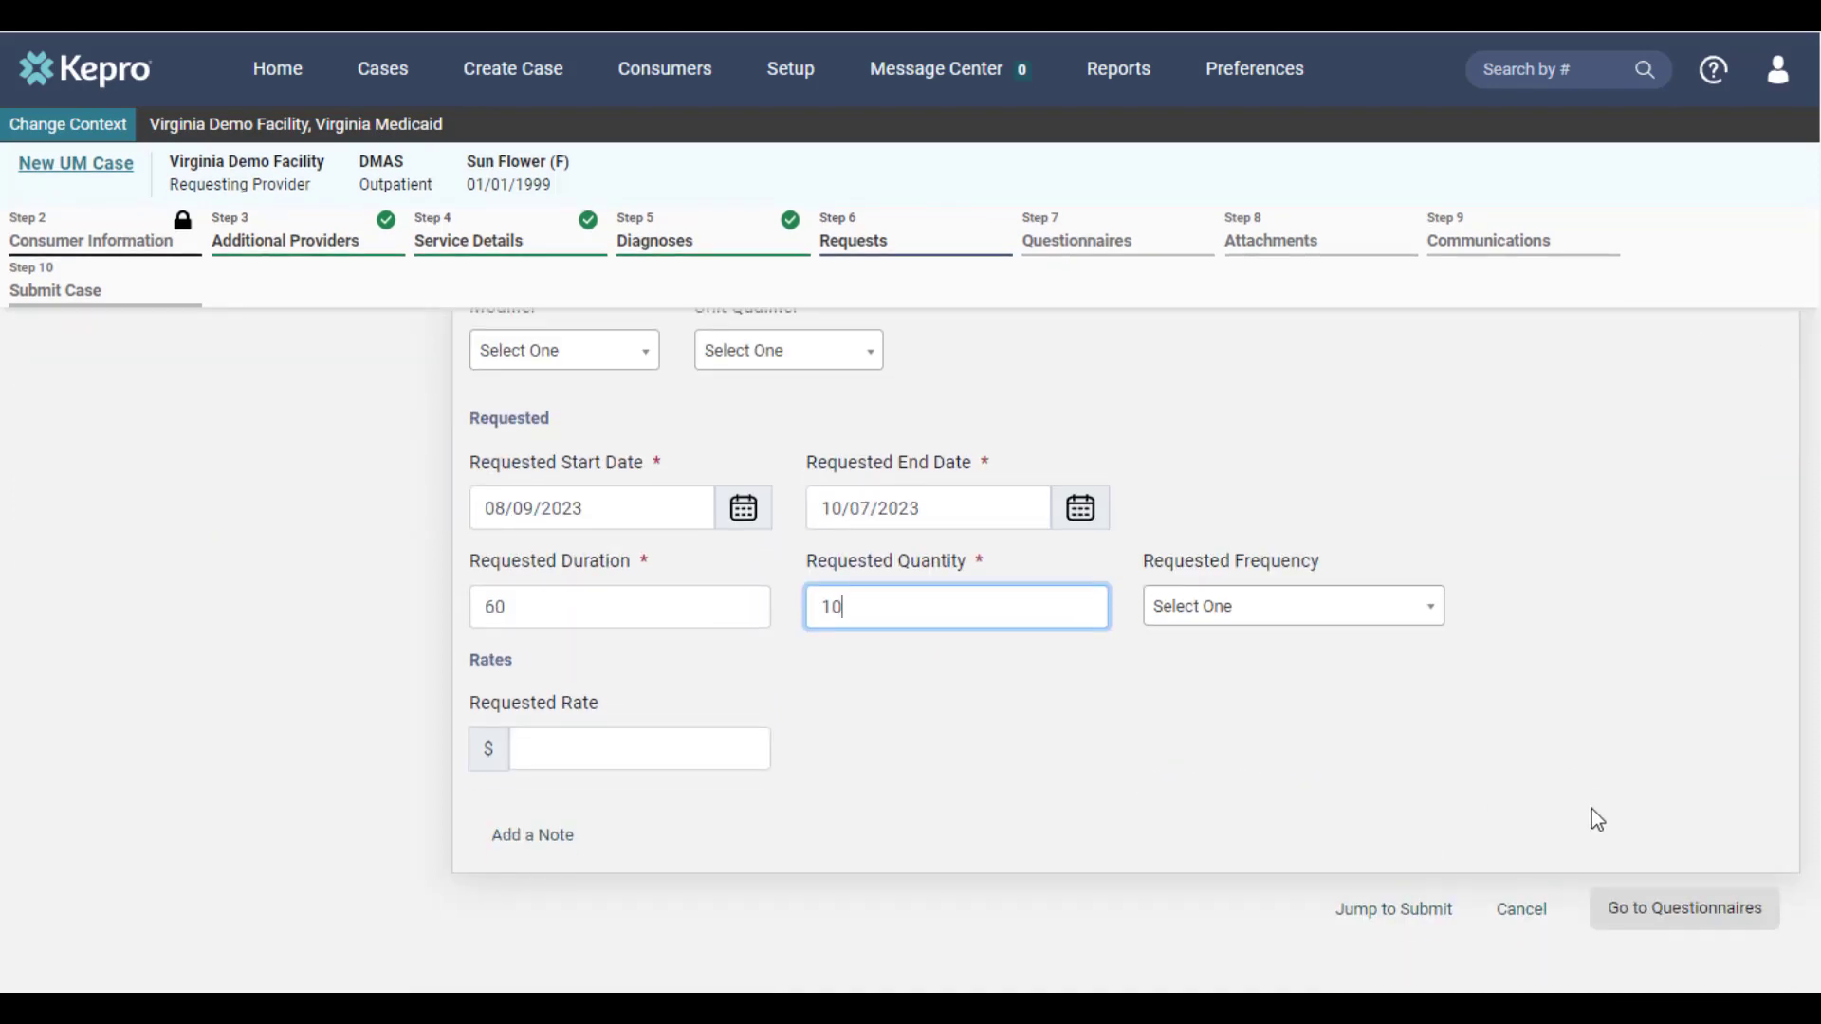
click(1591, 809)
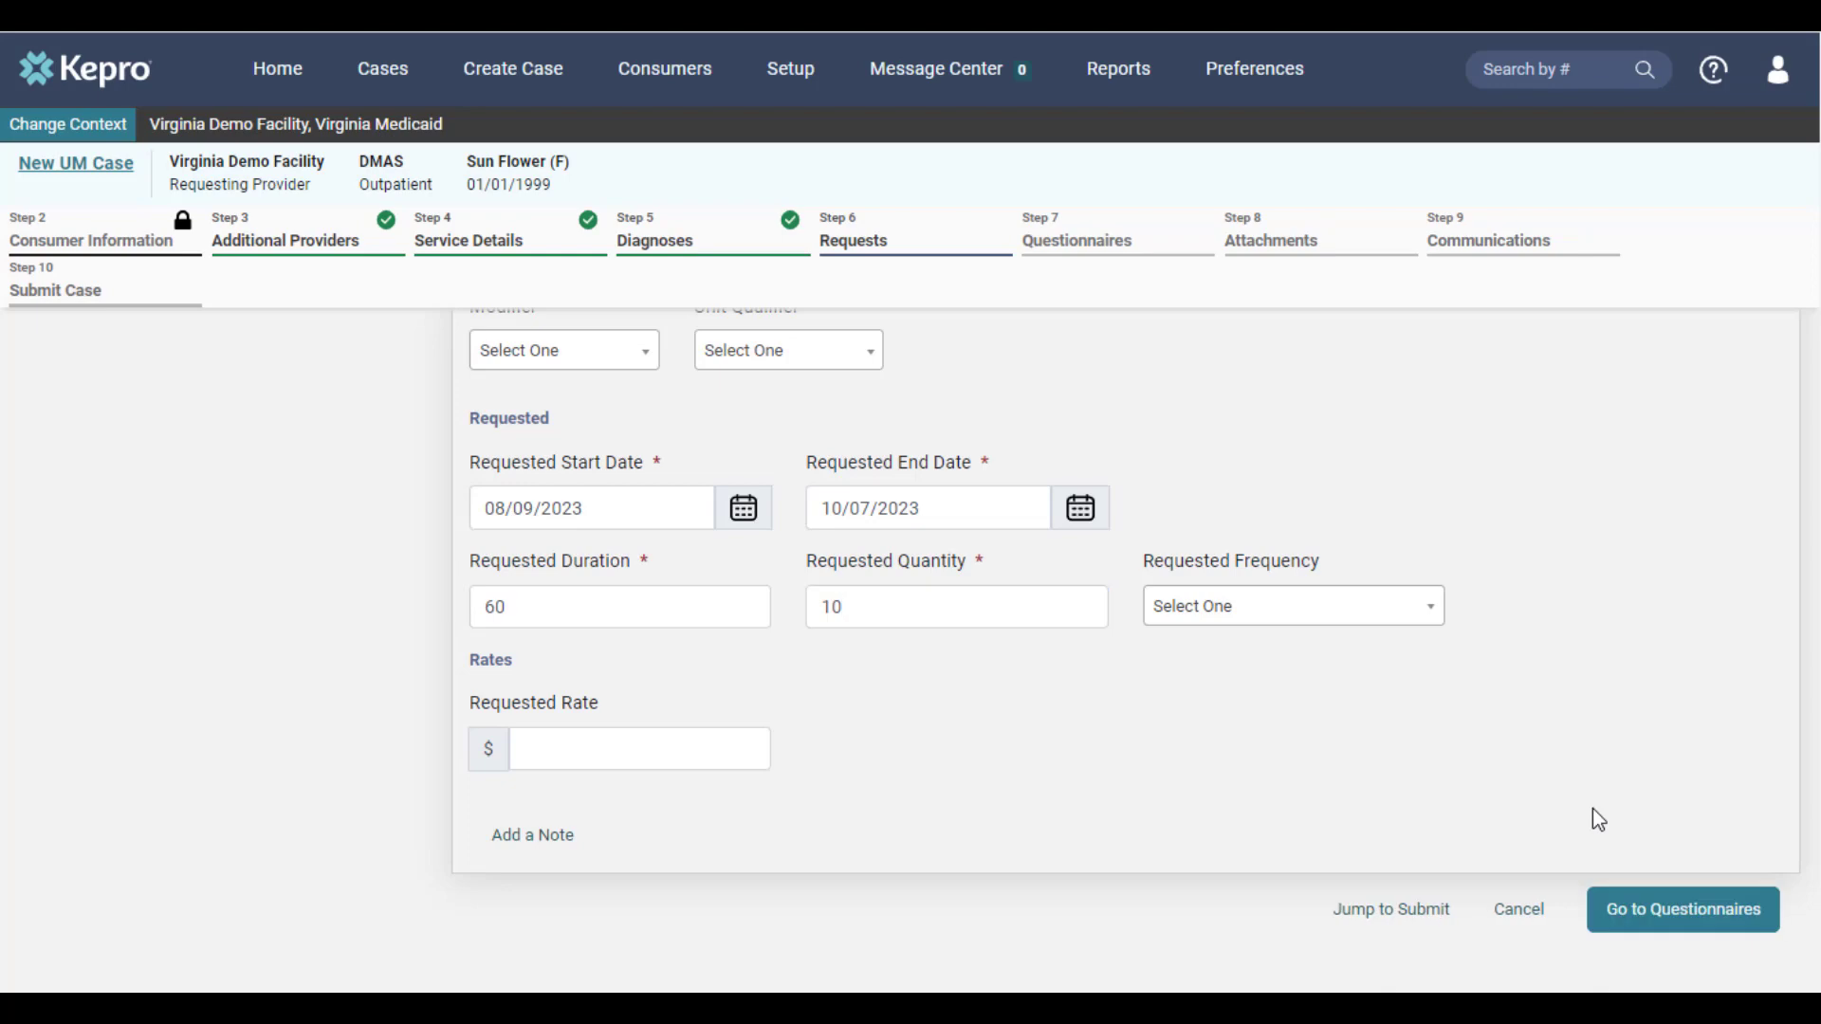
click(1629, 931)
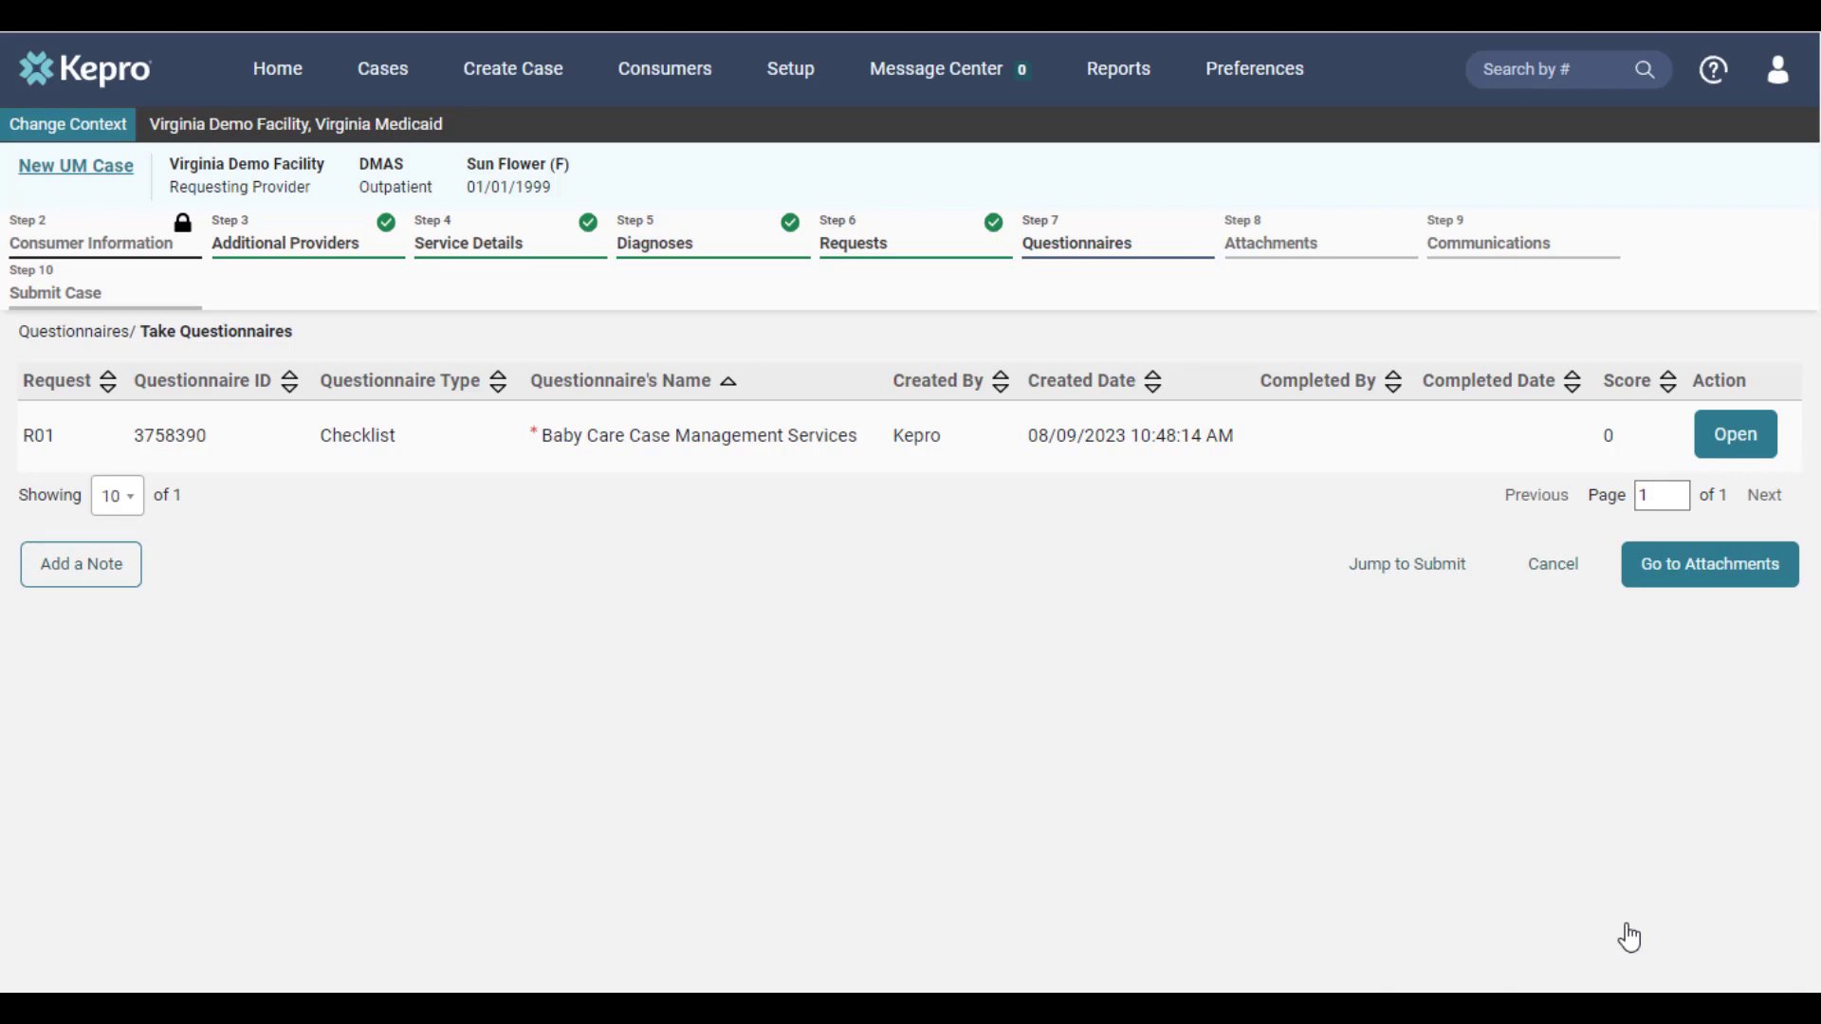
Complete the Baby Care Case Management Services questionnaire with Yes answers, certify the uploaded forms, and continue to the attachments
click(1751, 444)
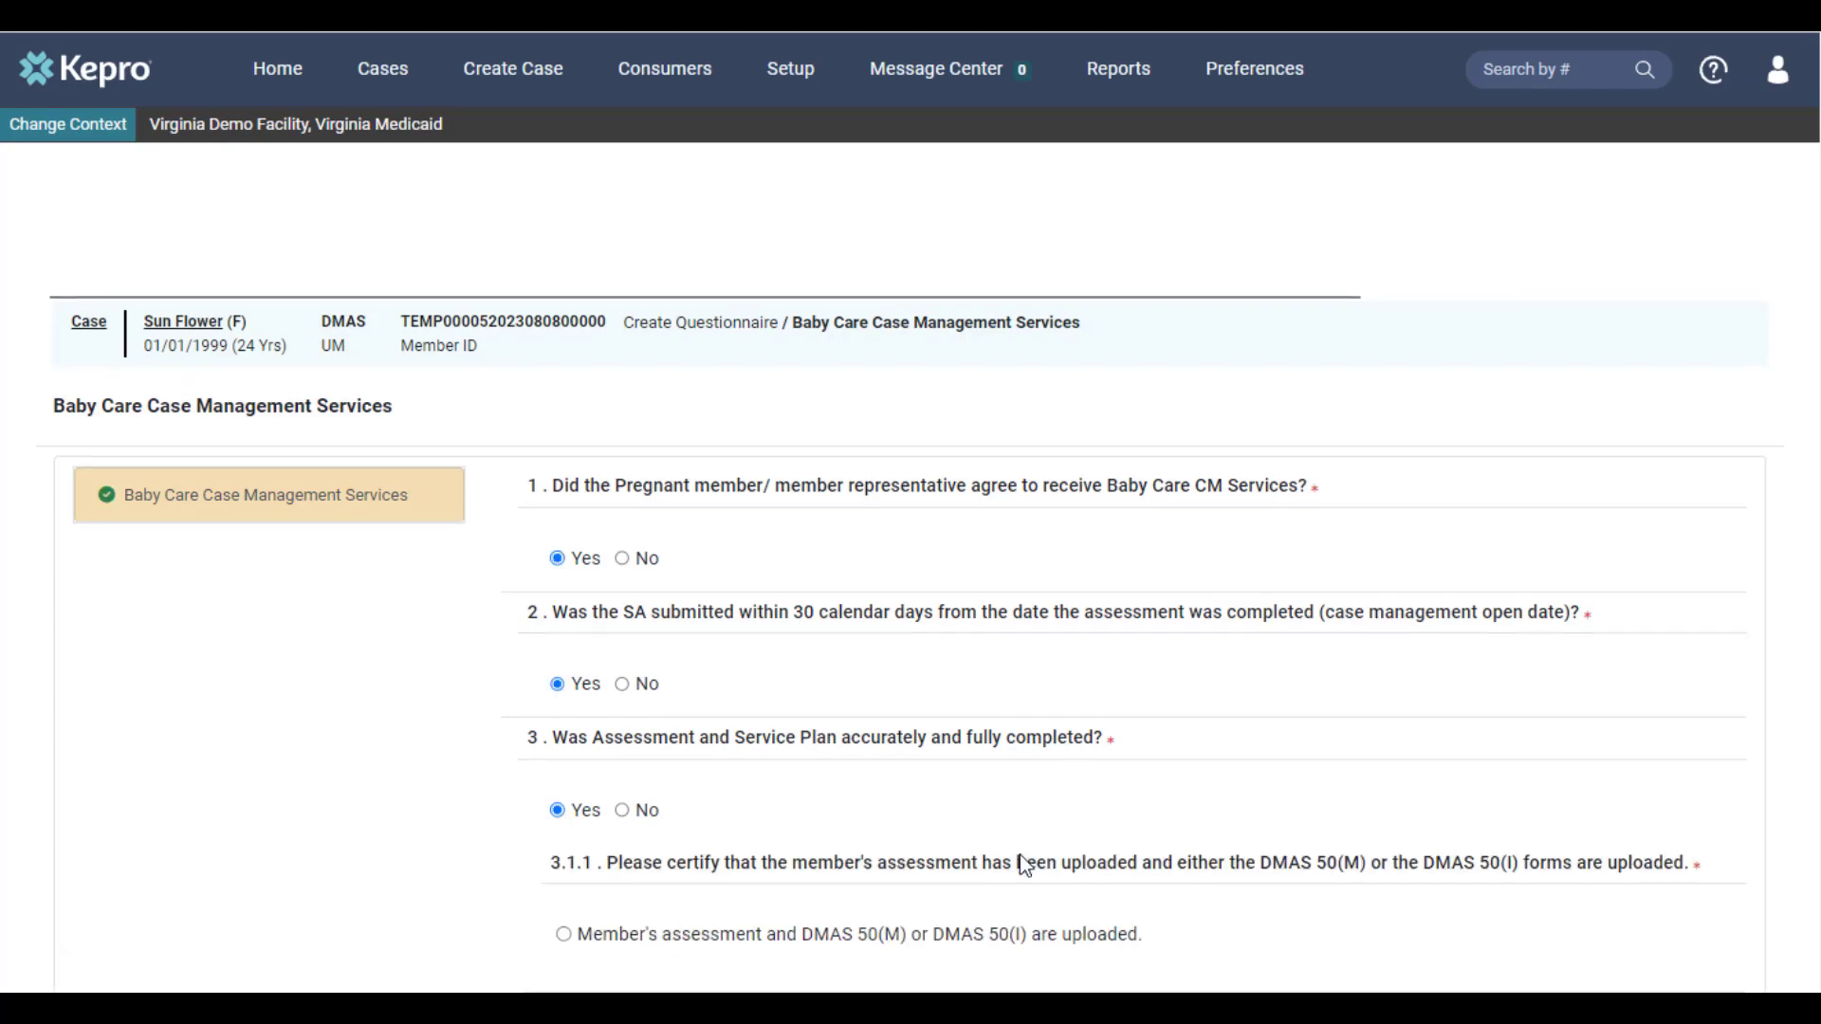
scroll(988, 833, down, 3)
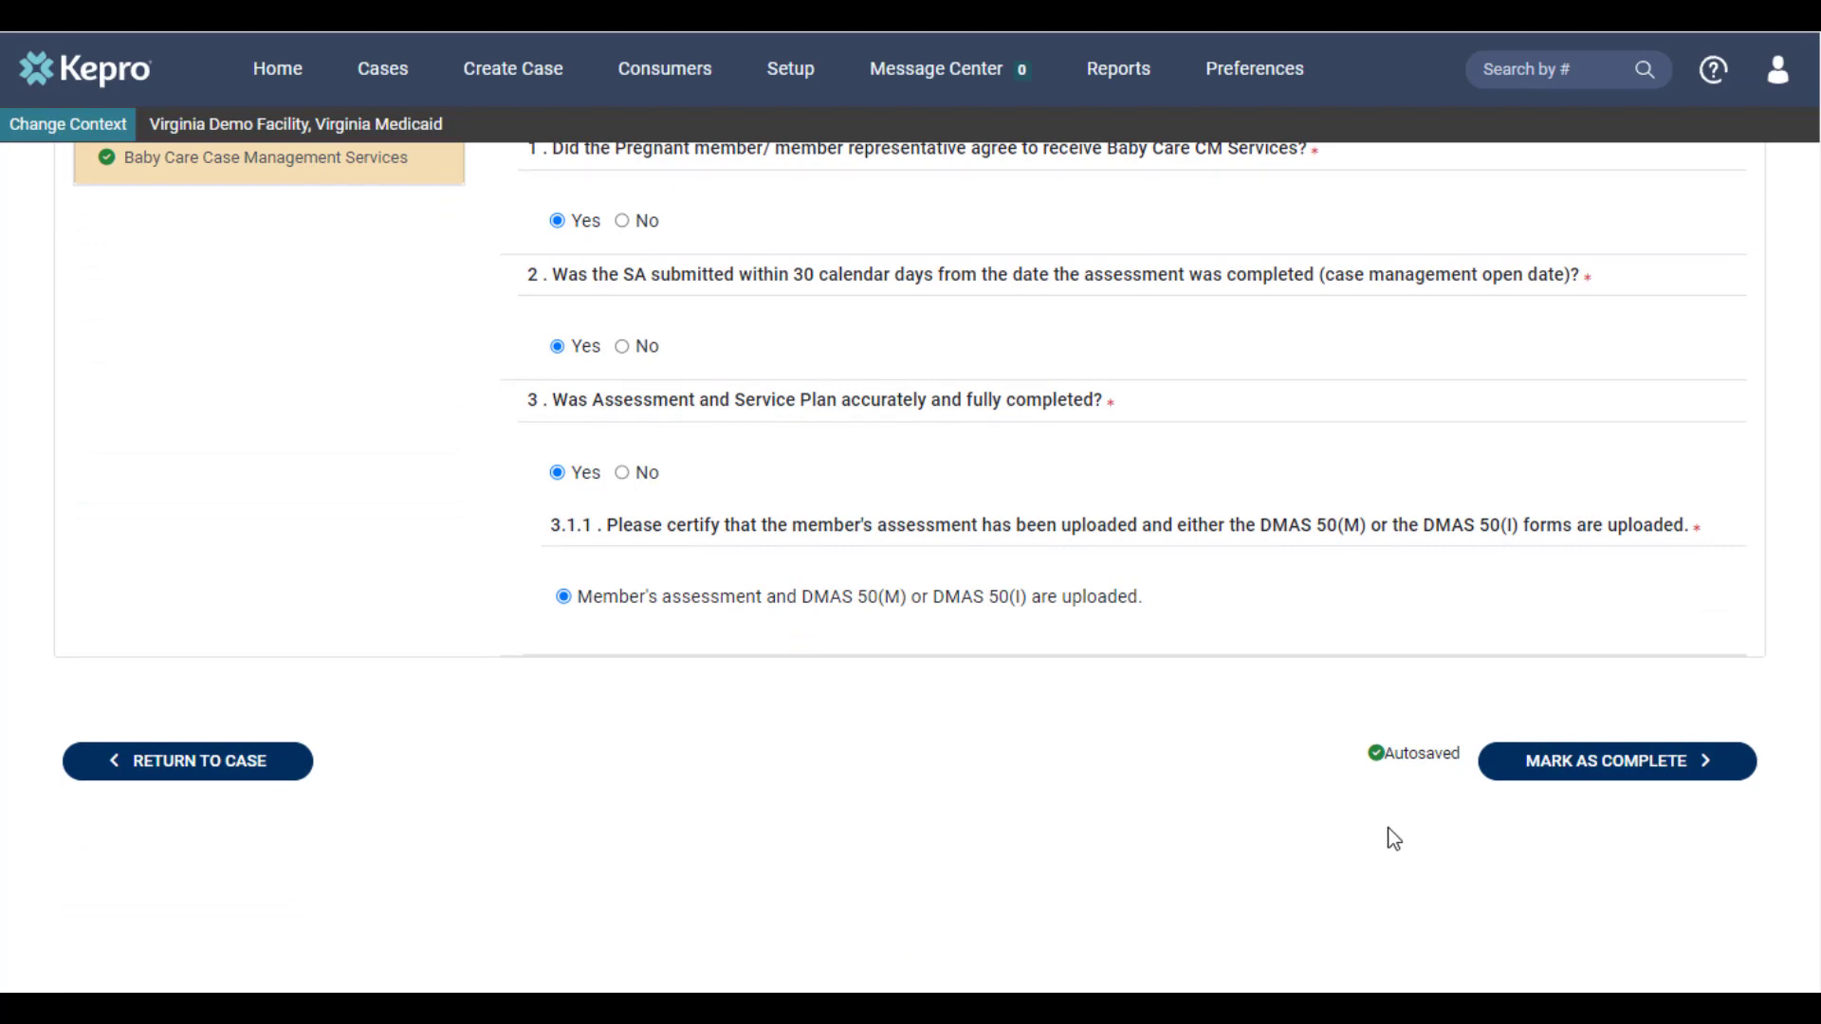
click(1576, 763)
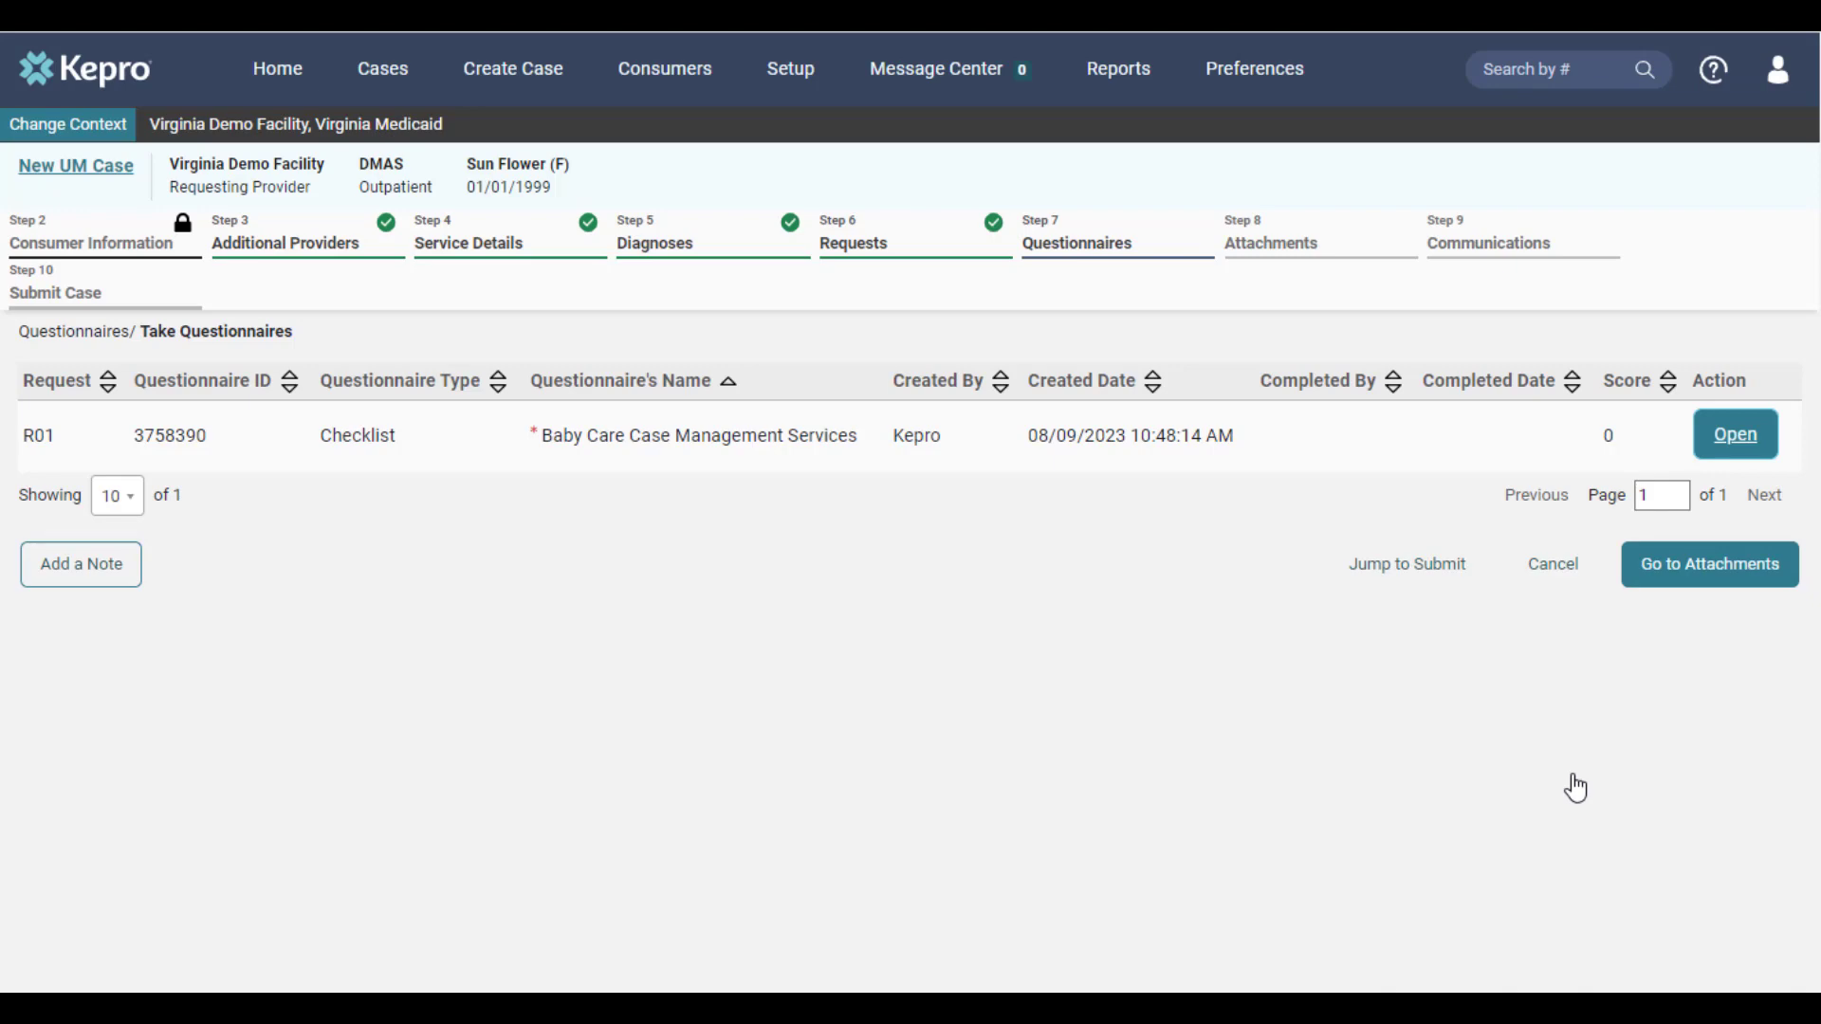
click(1713, 586)
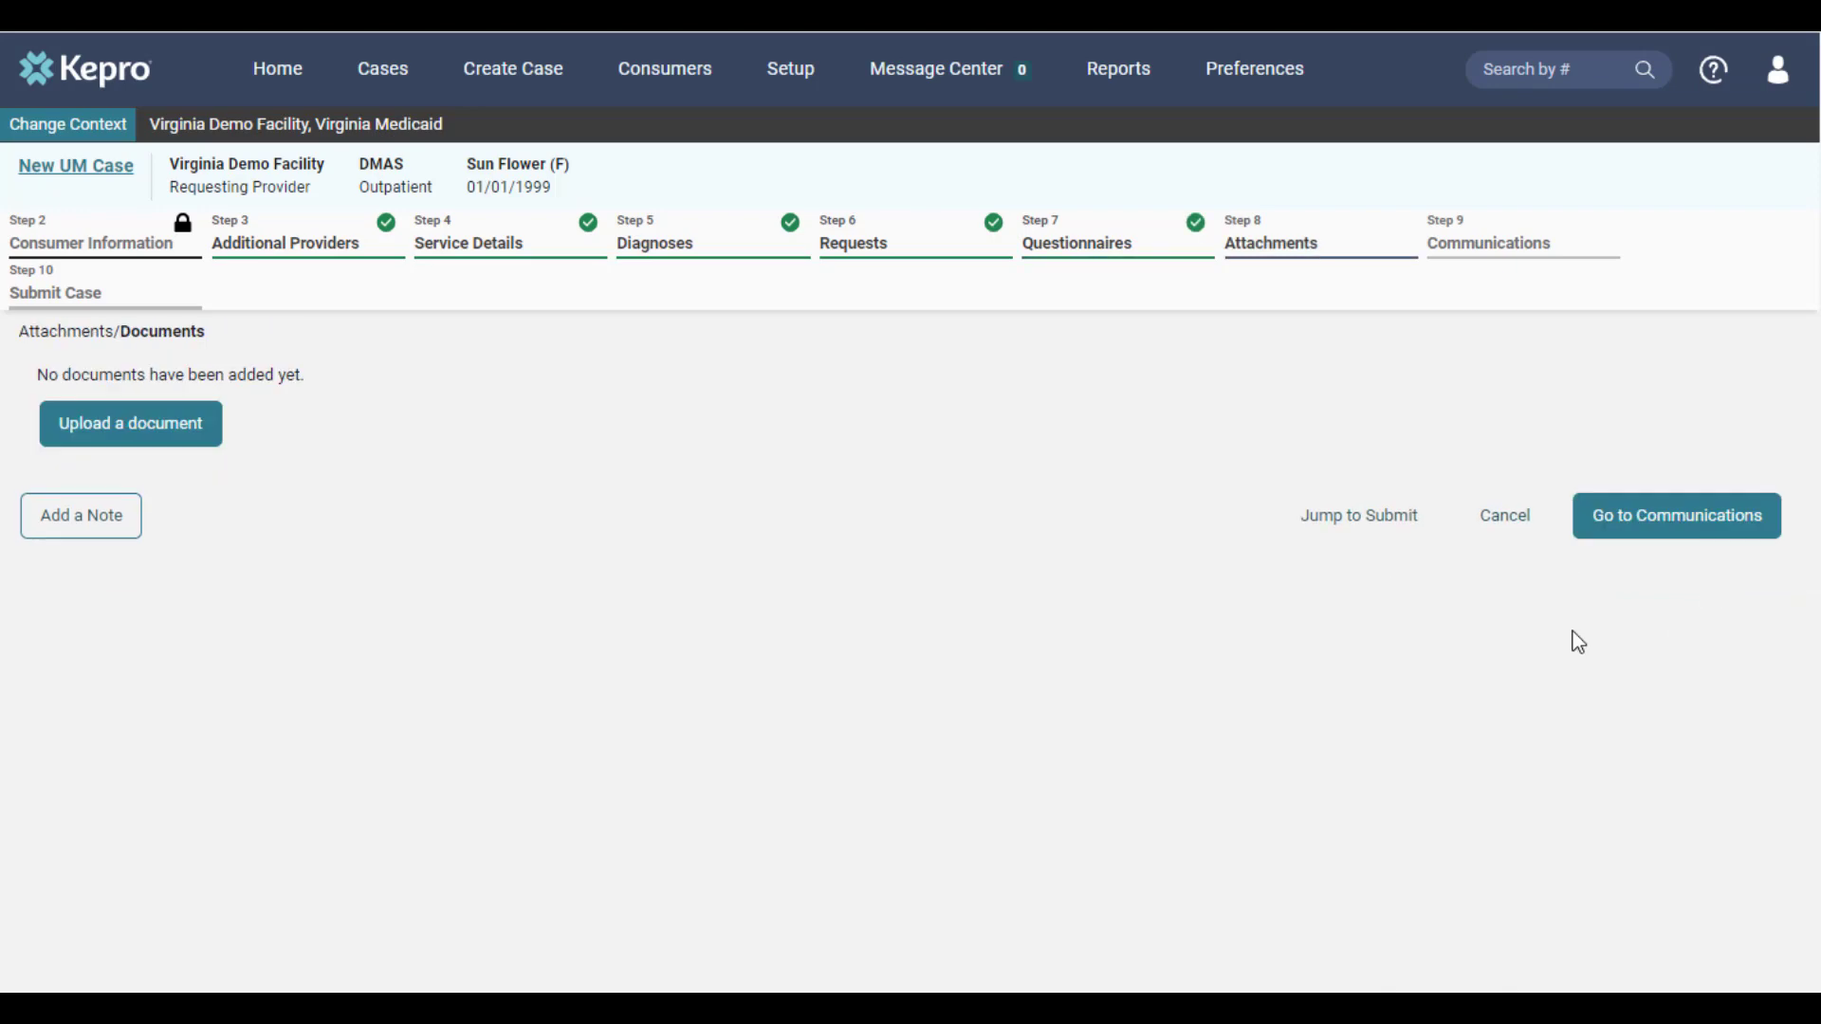
Upload test.pdf and test (1).pdf to request R01 with document type Progress Summary, and continue to the communications
click(199, 442)
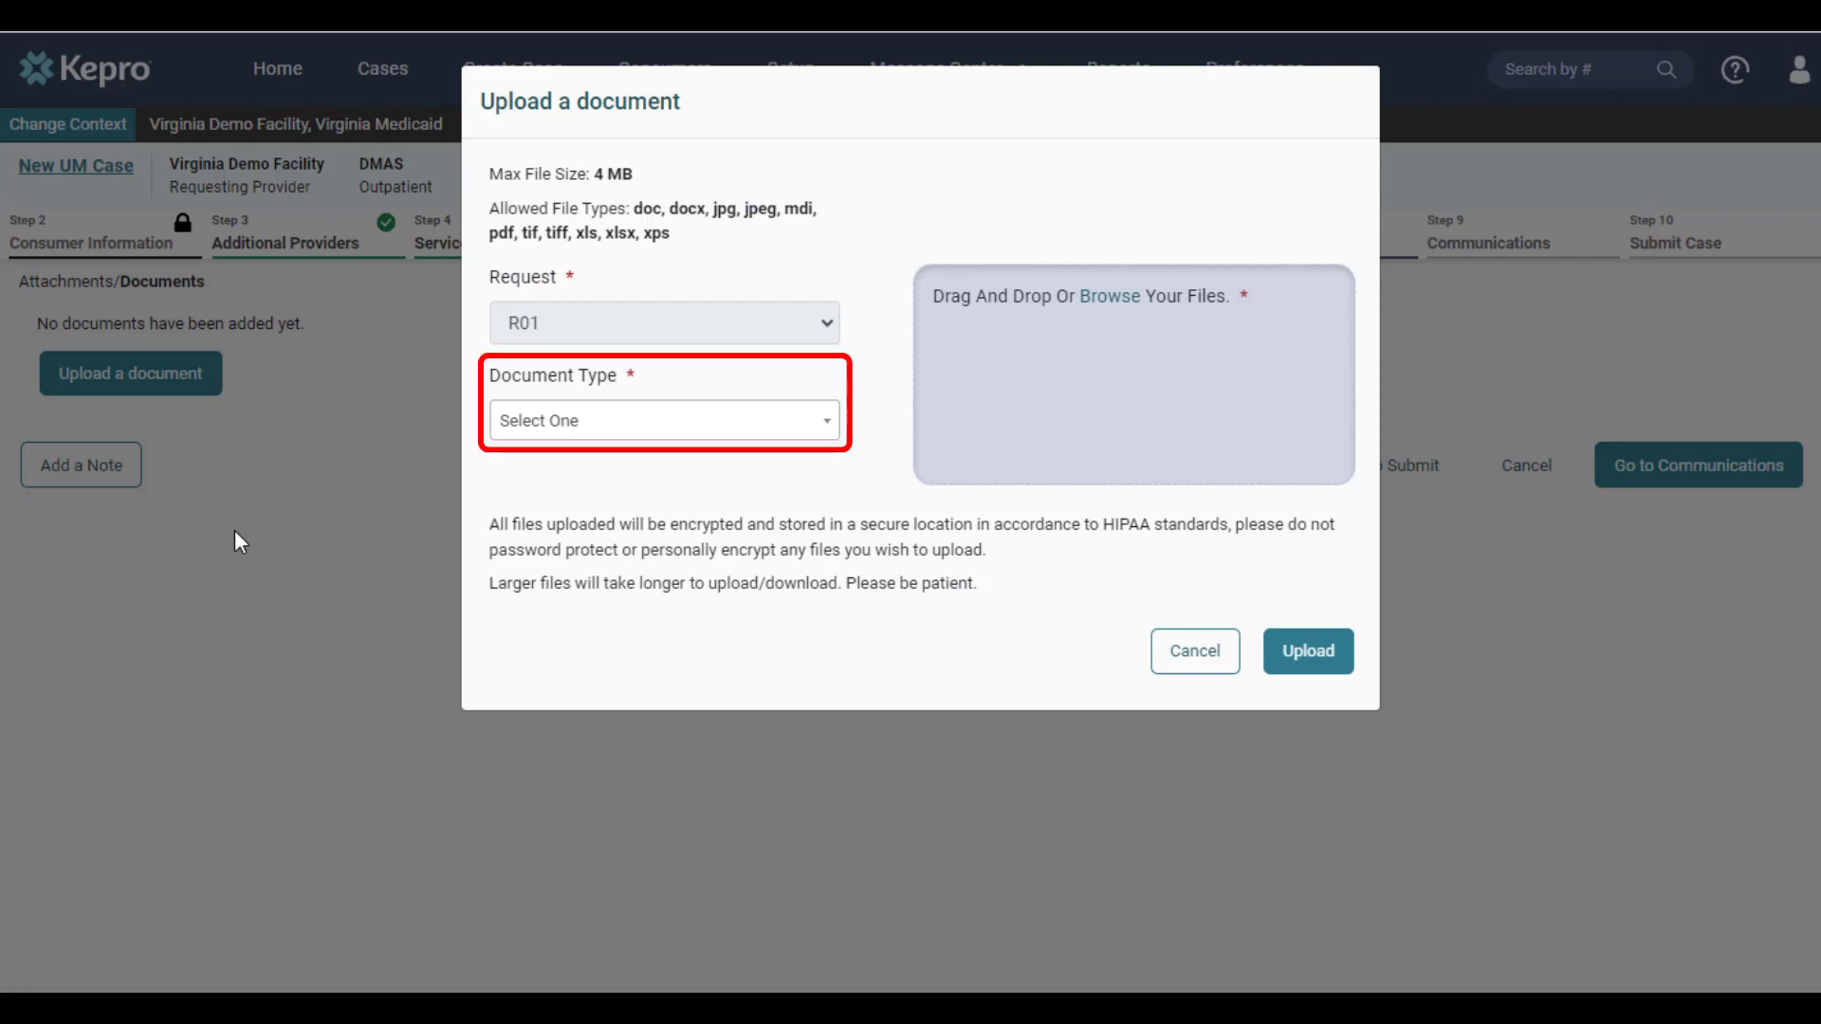
click(809, 431)
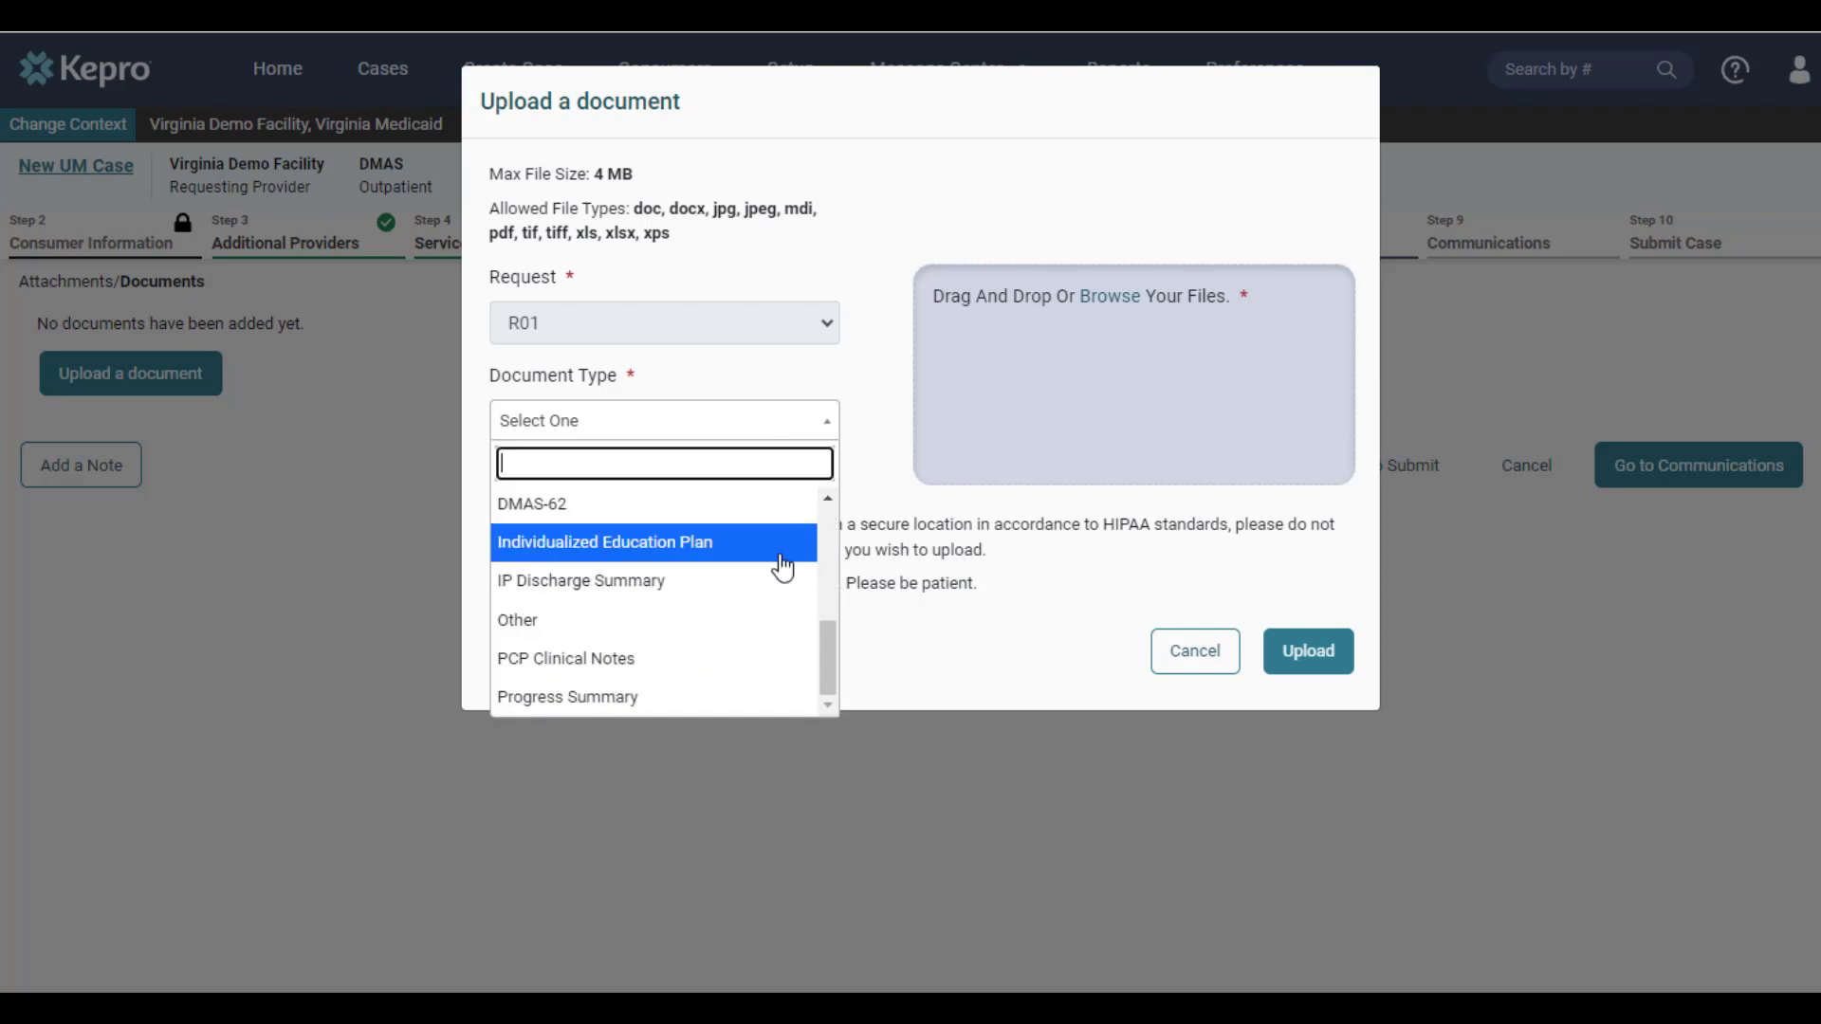
click(777, 698)
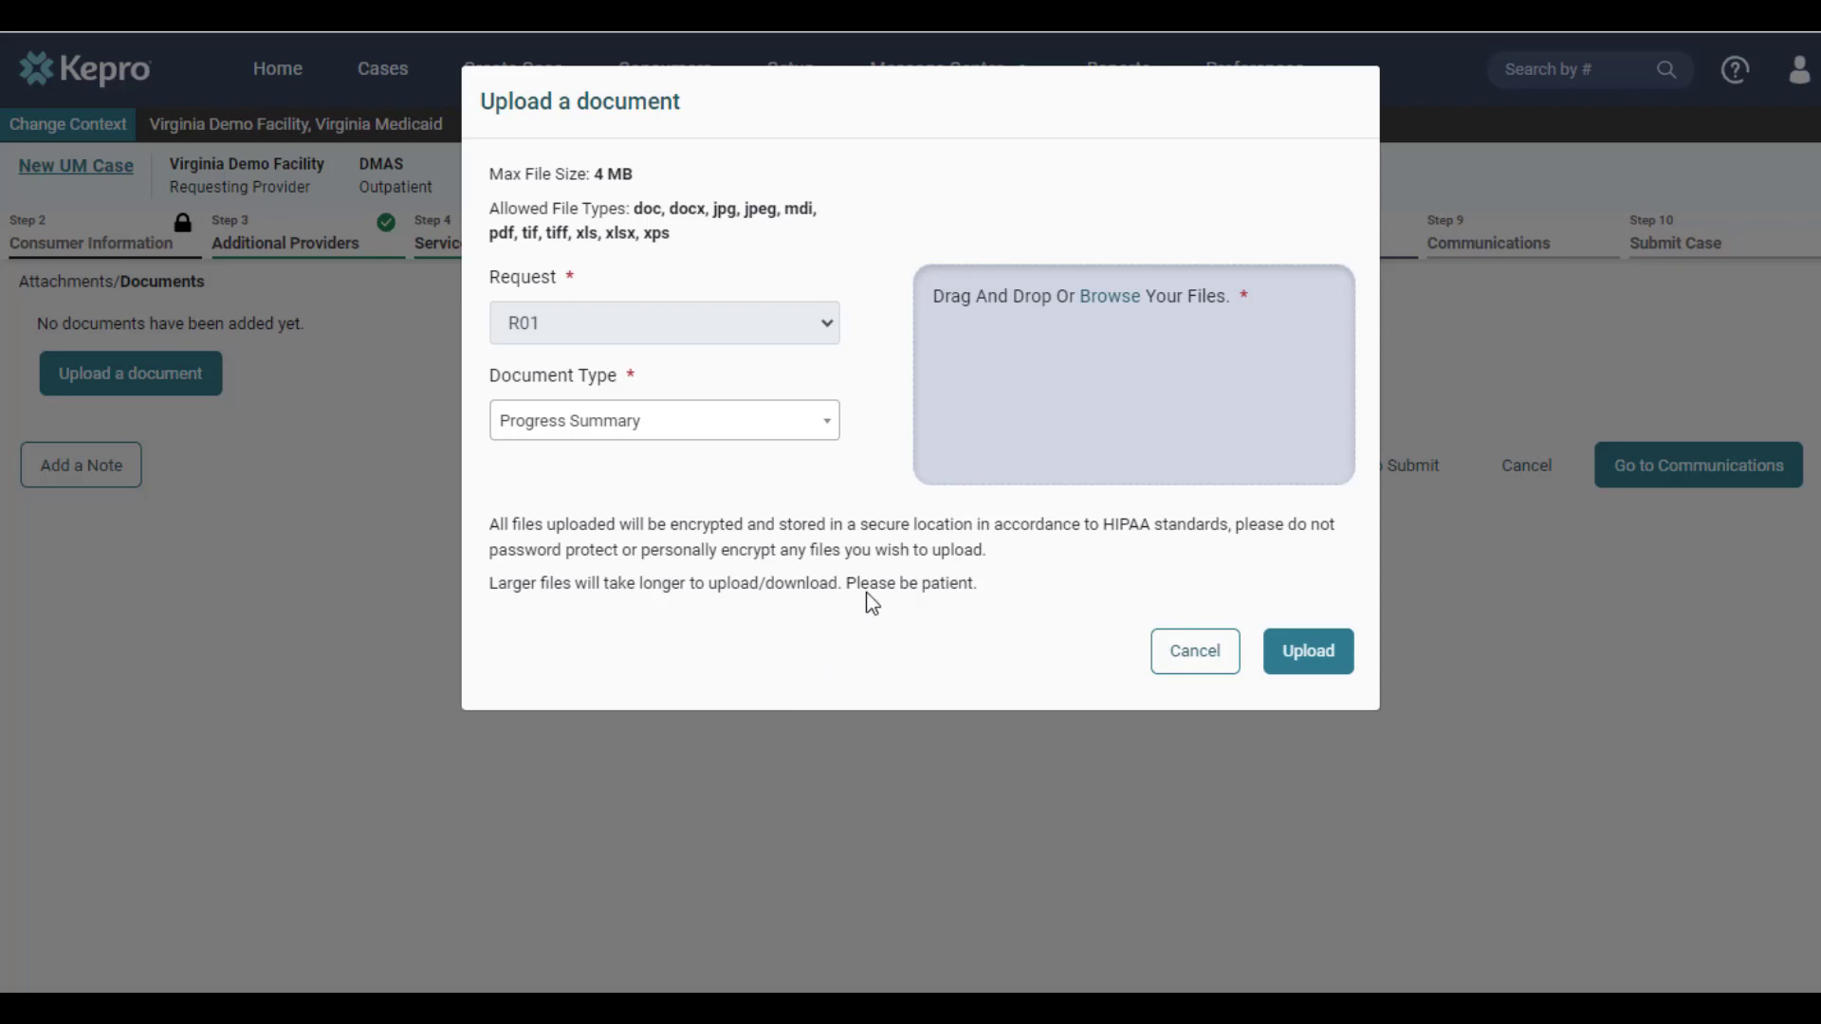
click(1109, 296)
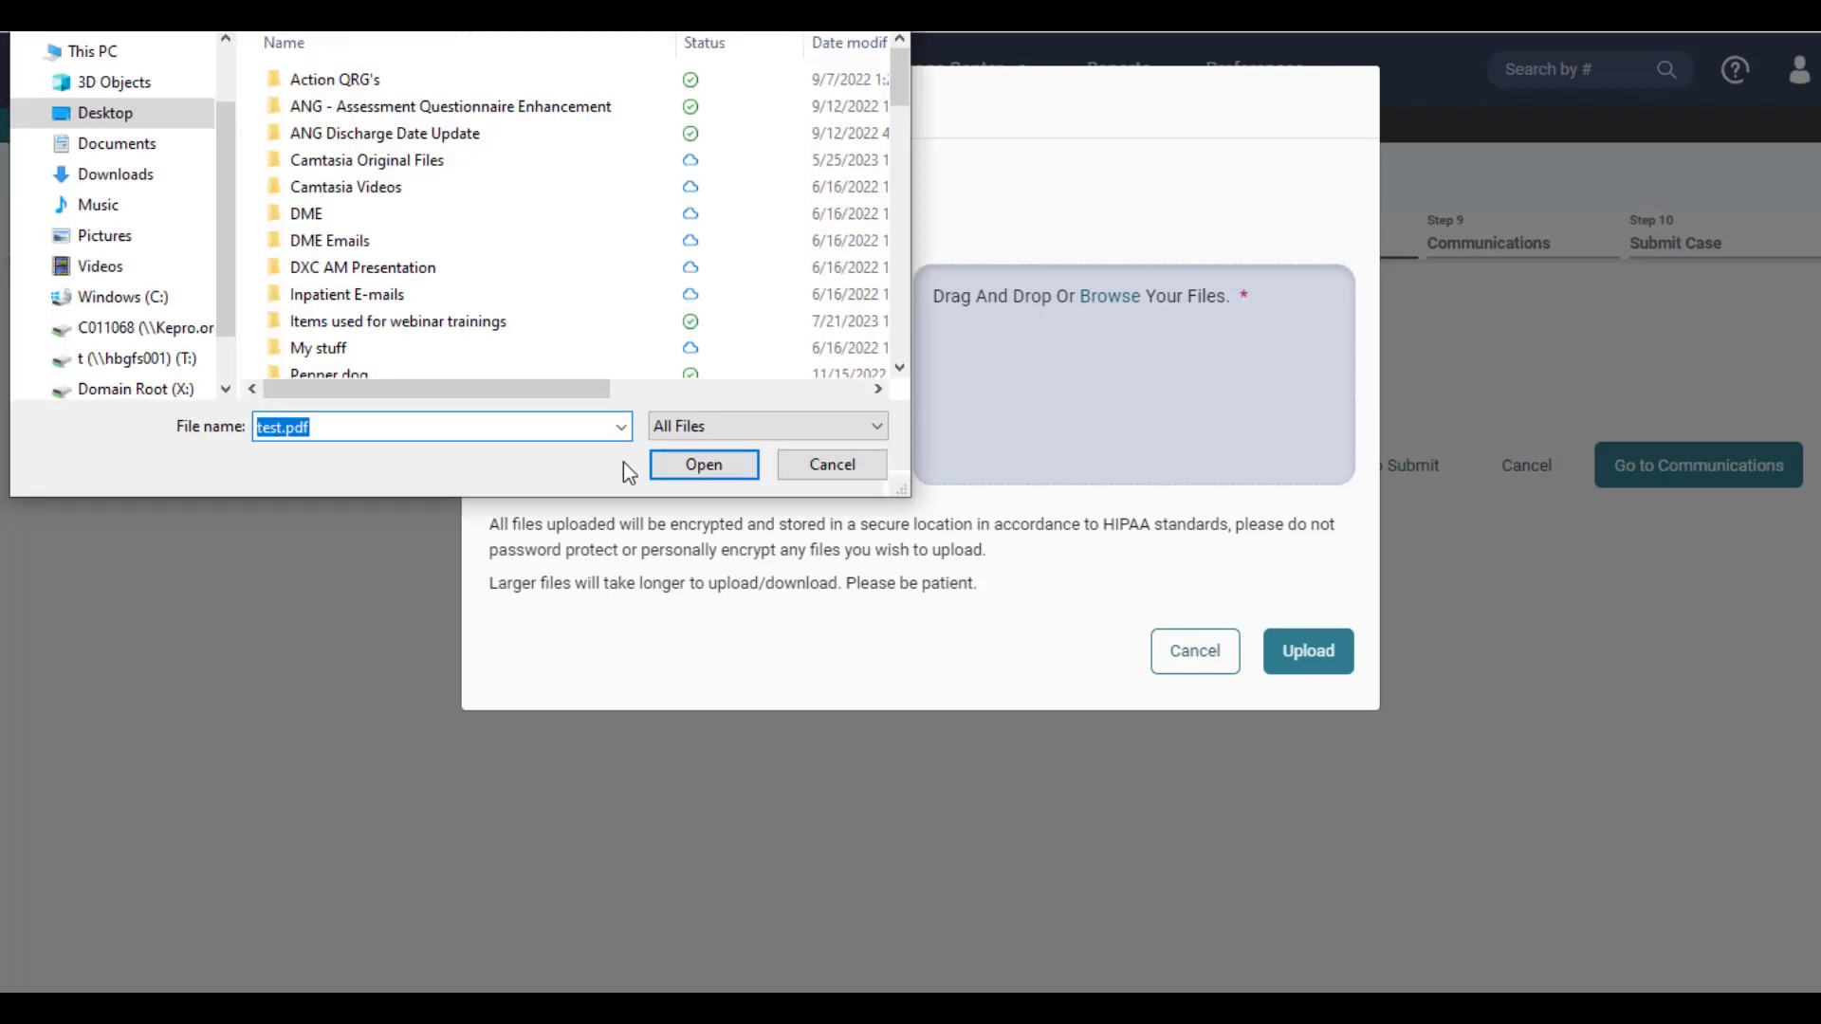
click(703, 466)
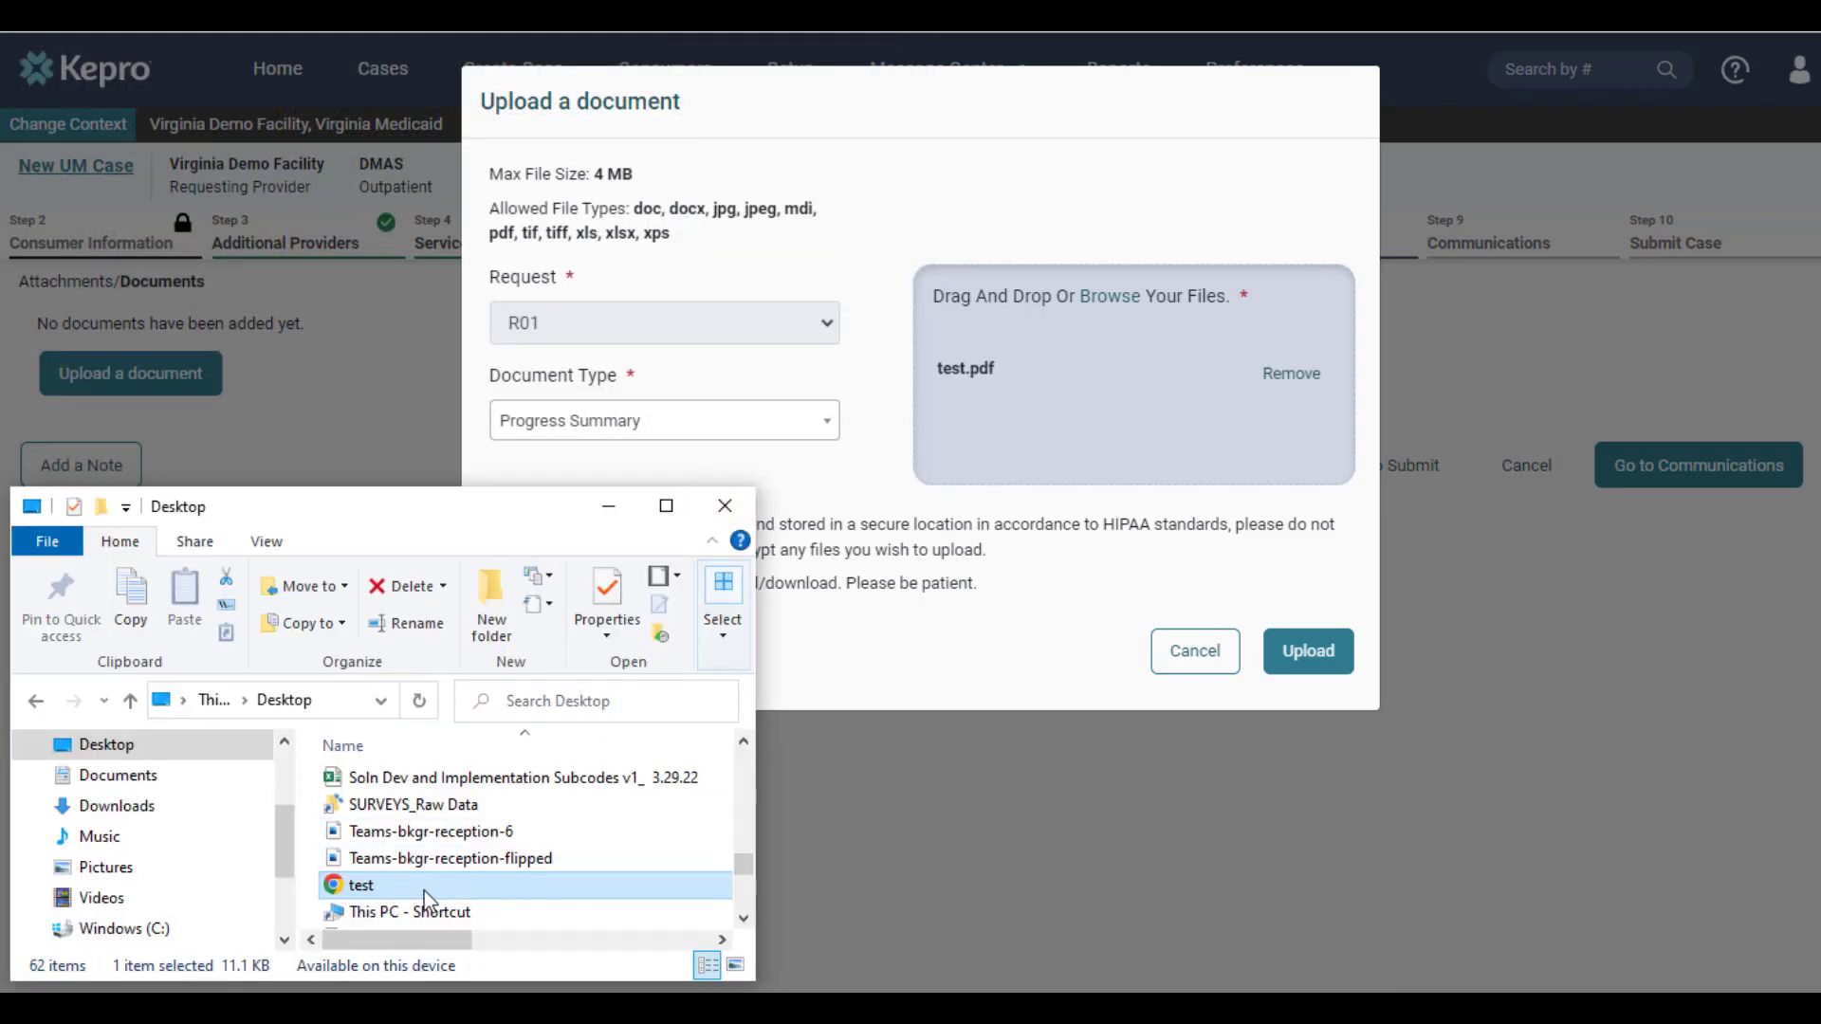
drag(424, 890, 1064, 423)
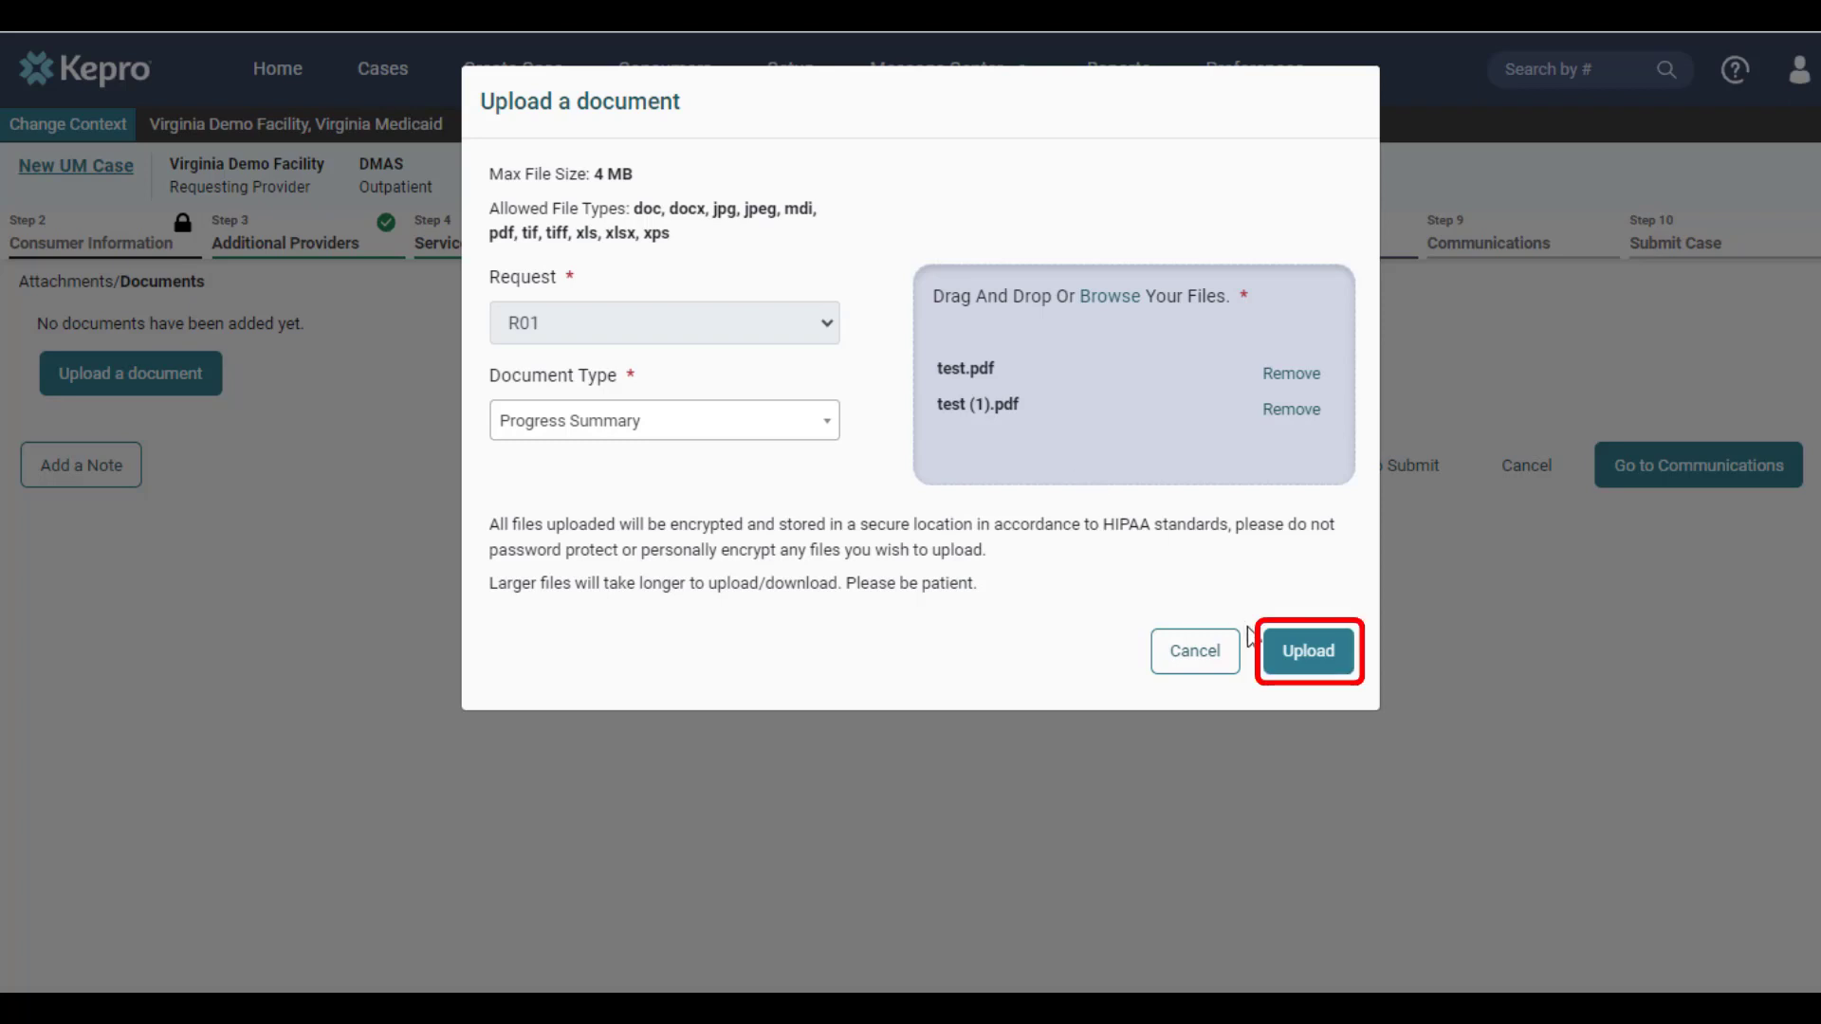
click(1300, 660)
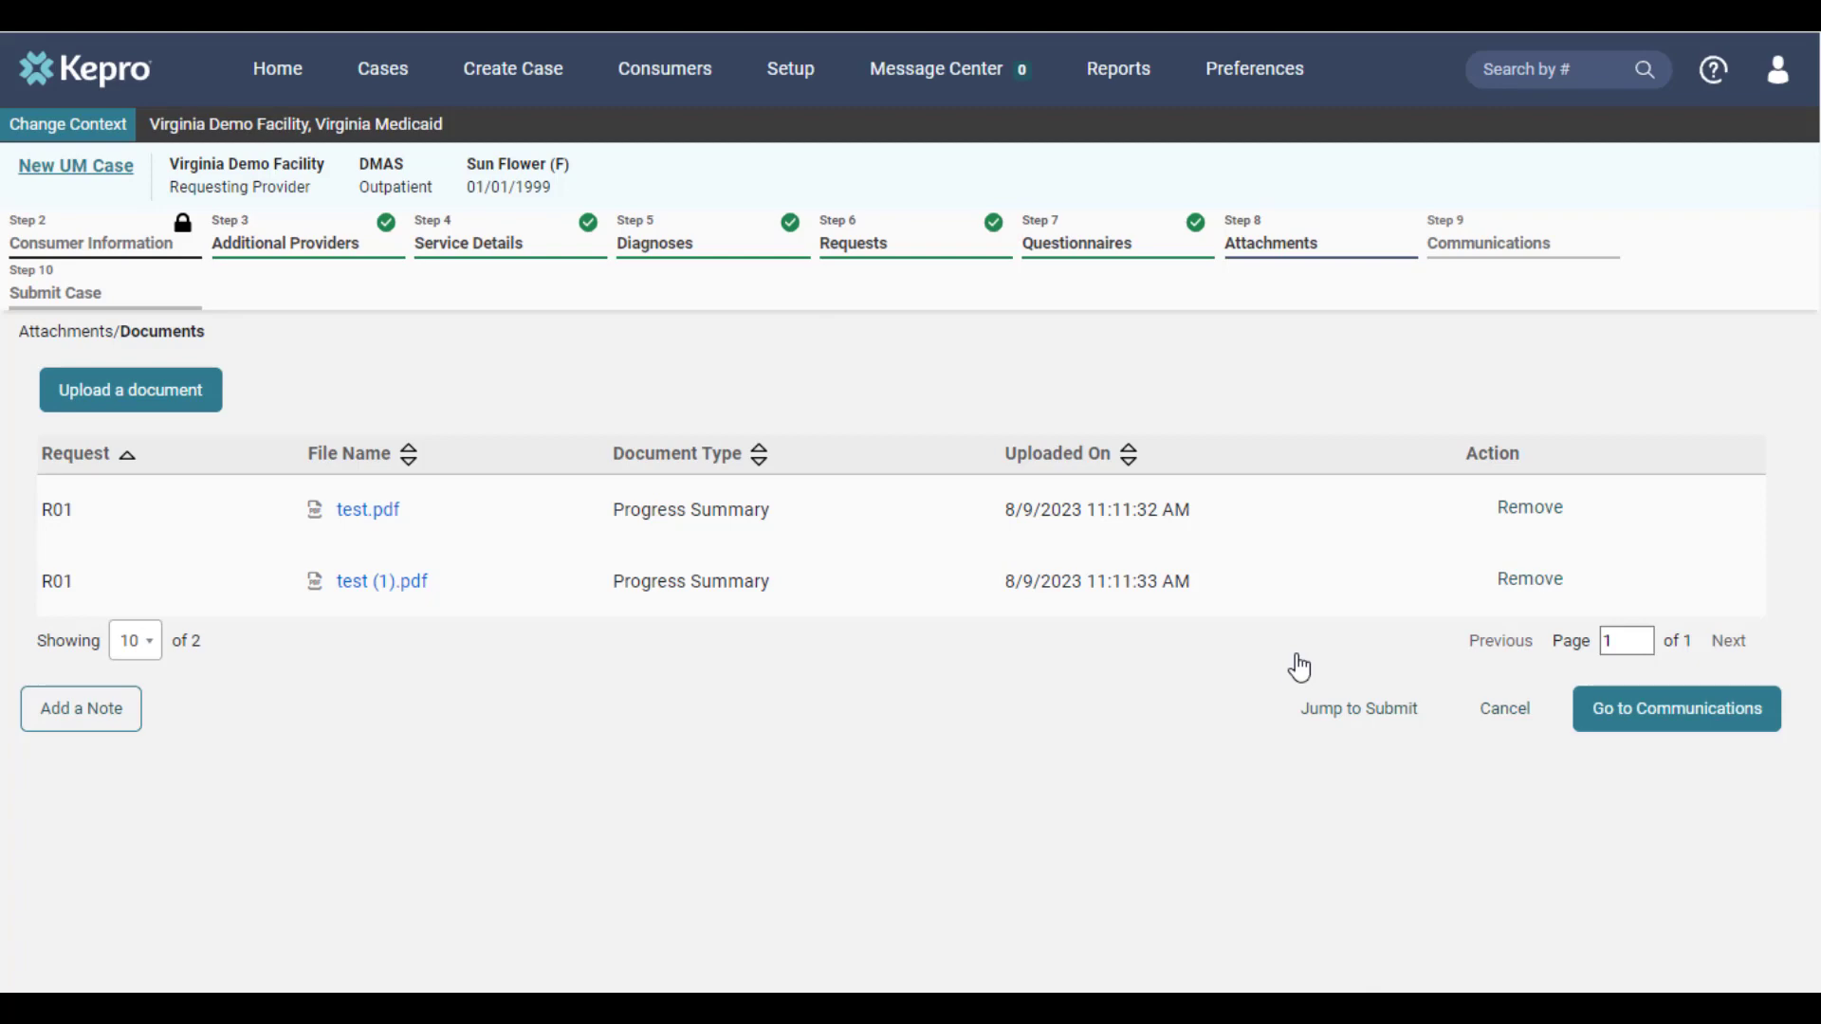
click(1683, 727)
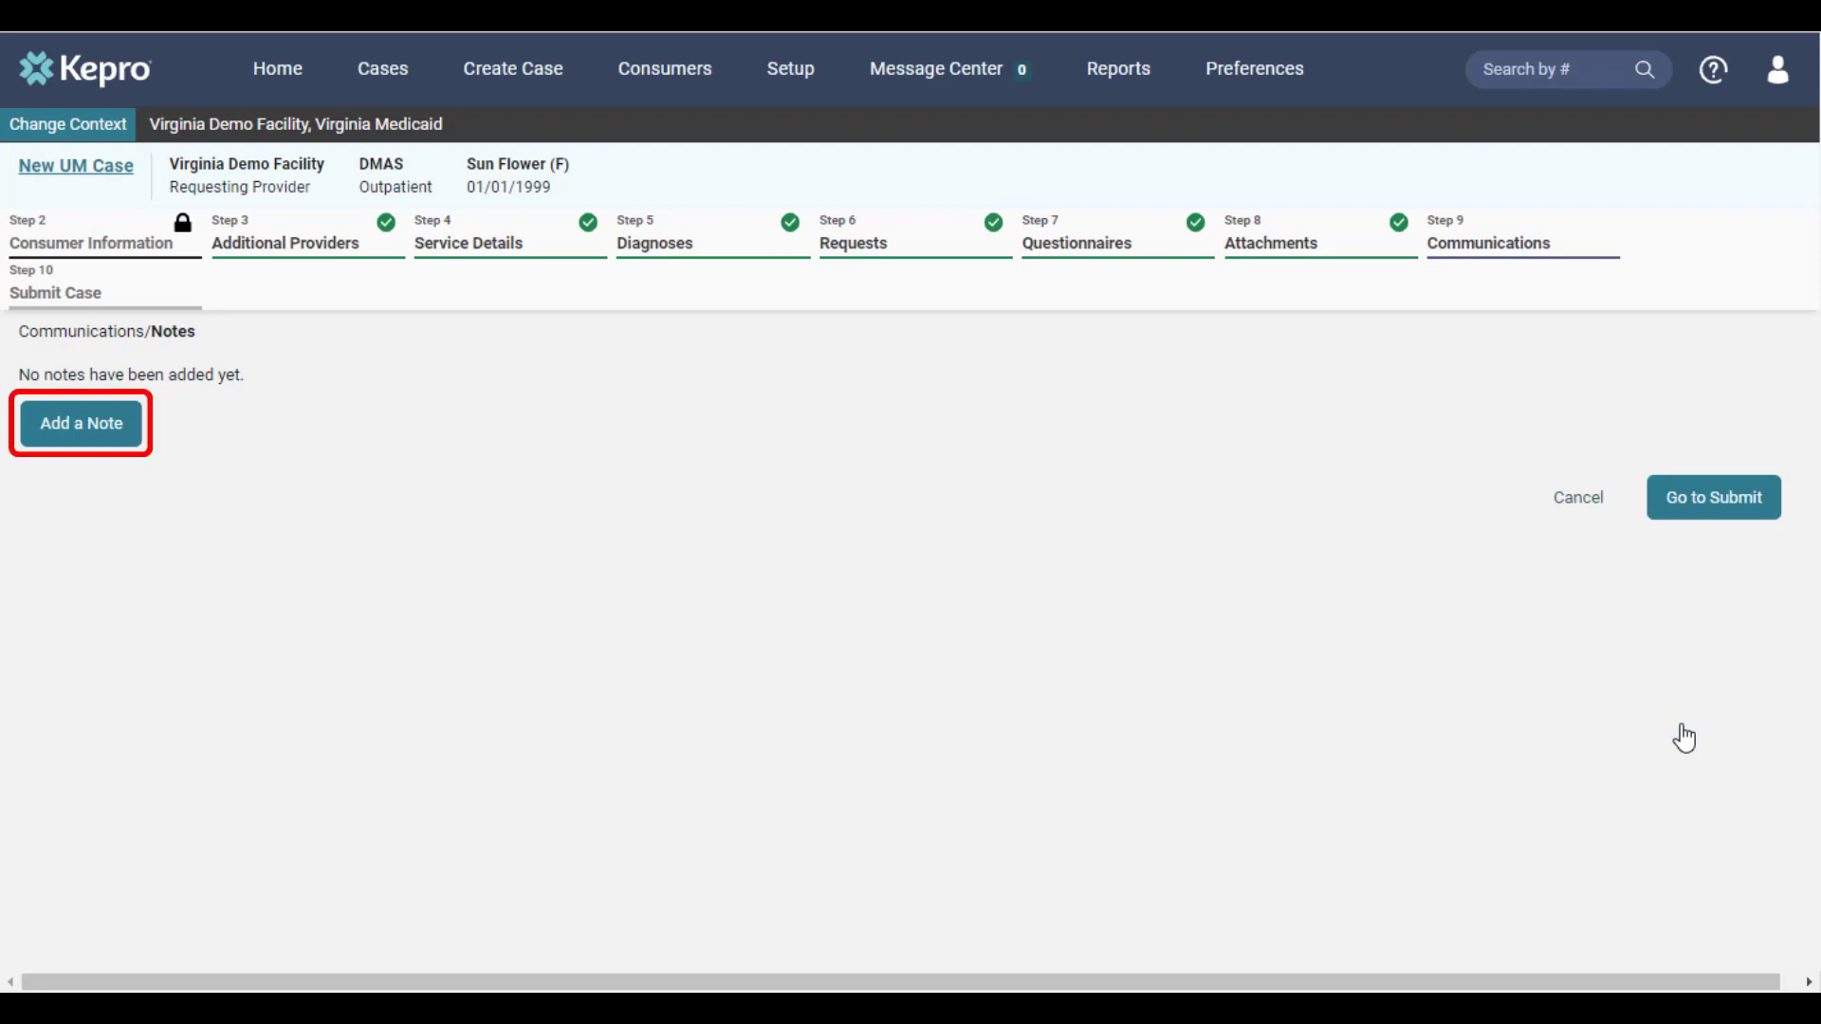
Add an external note to the case reading "Additional information goes here"
click(53, 438)
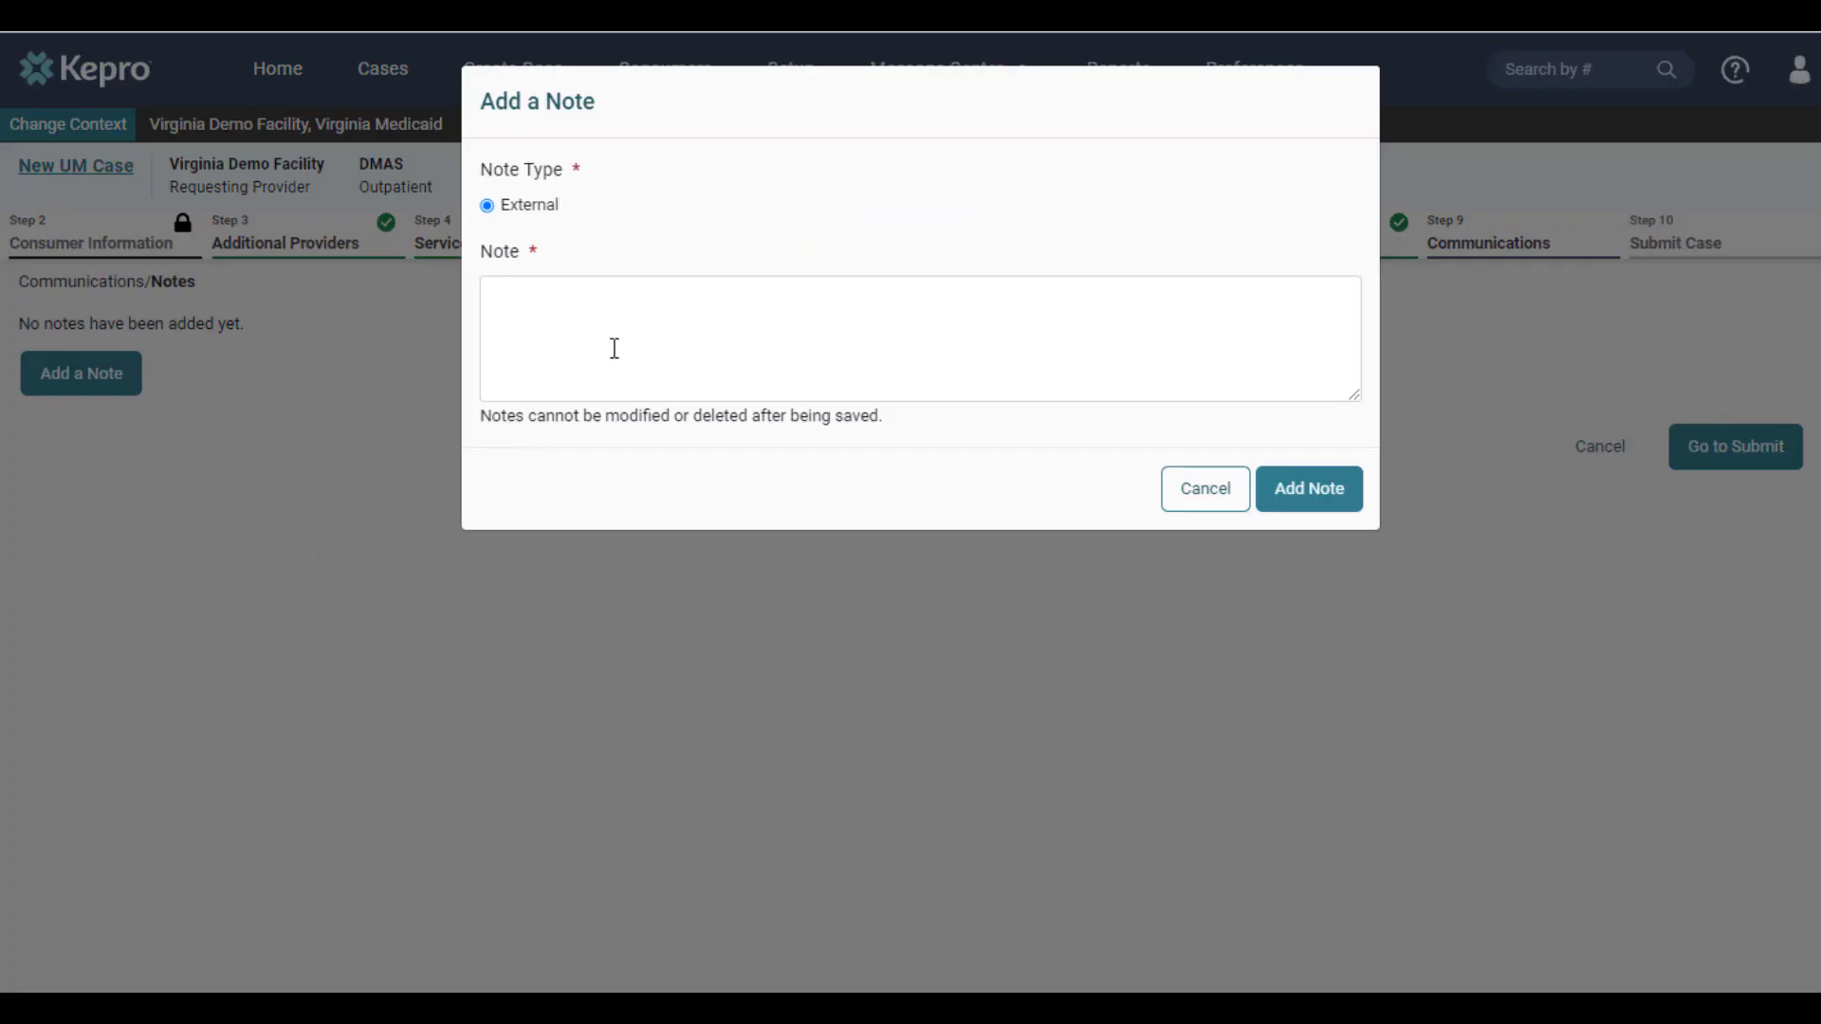
click(615, 348)
text(Additional information goes here)
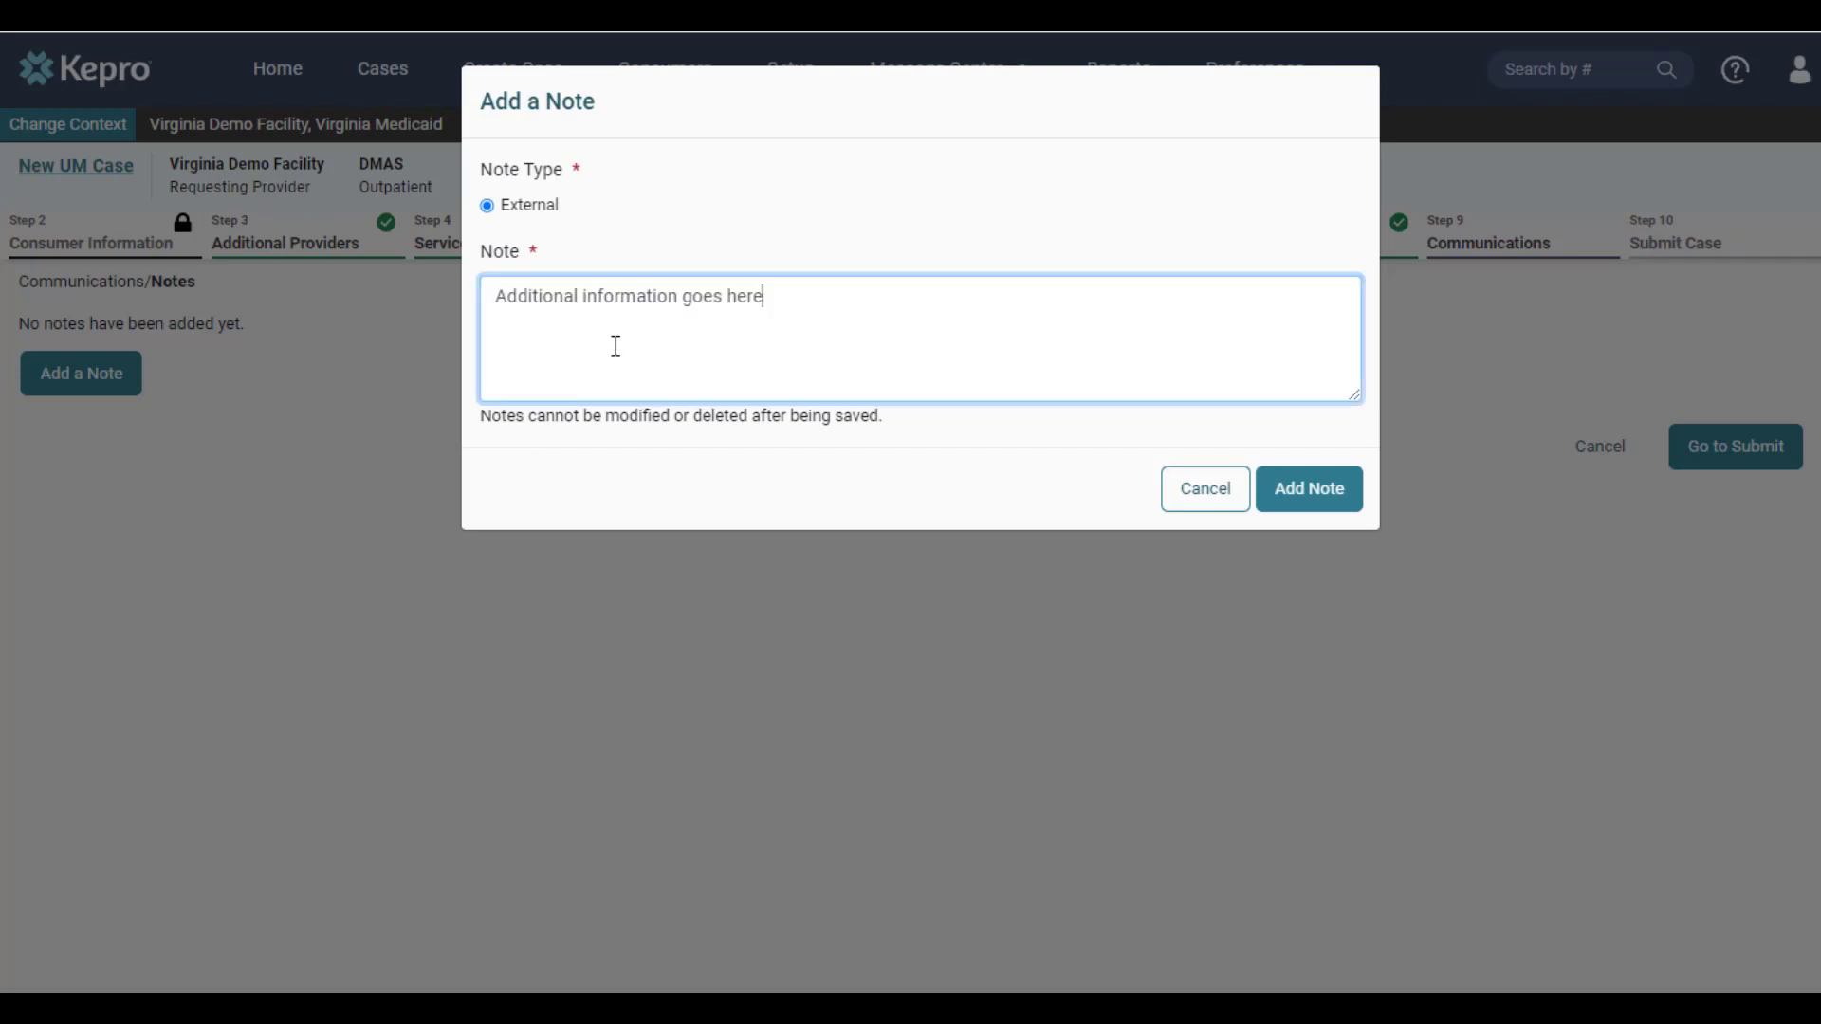
click(1327, 515)
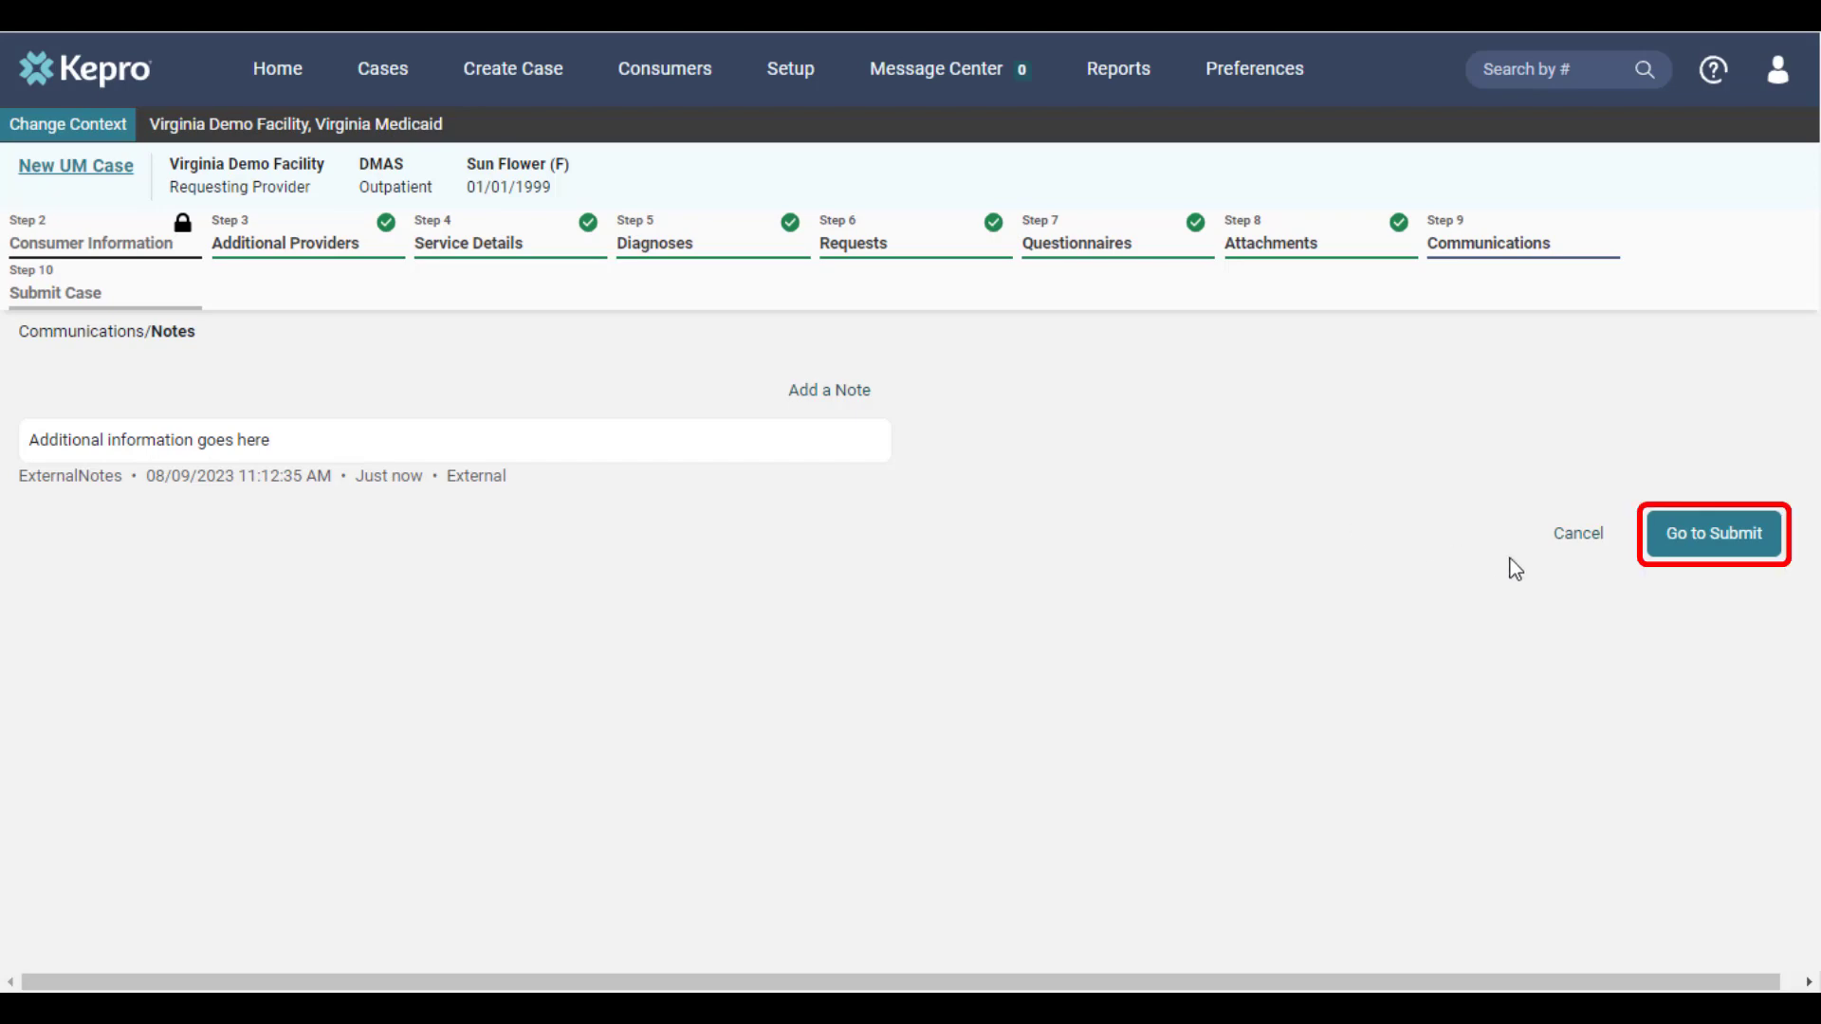
Continue to the case review, submit the case and agree to the precertification disclaimer
click(1746, 548)
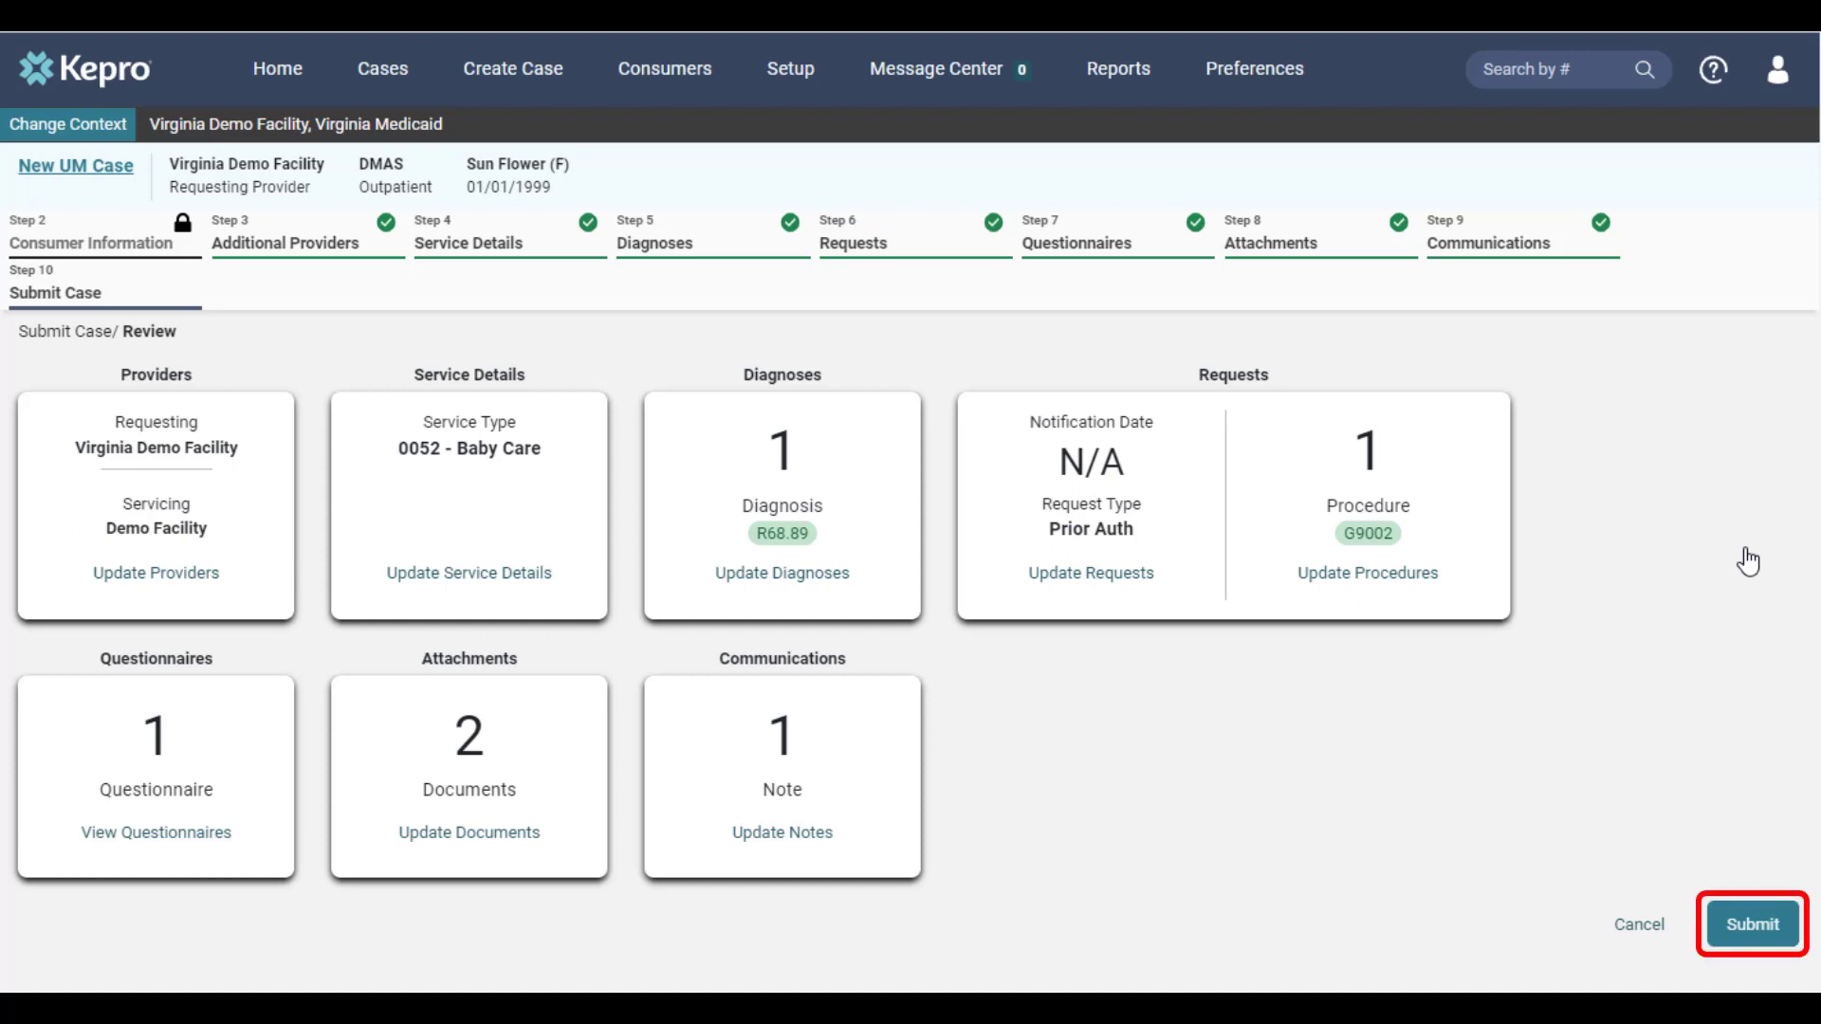
click(1752, 925)
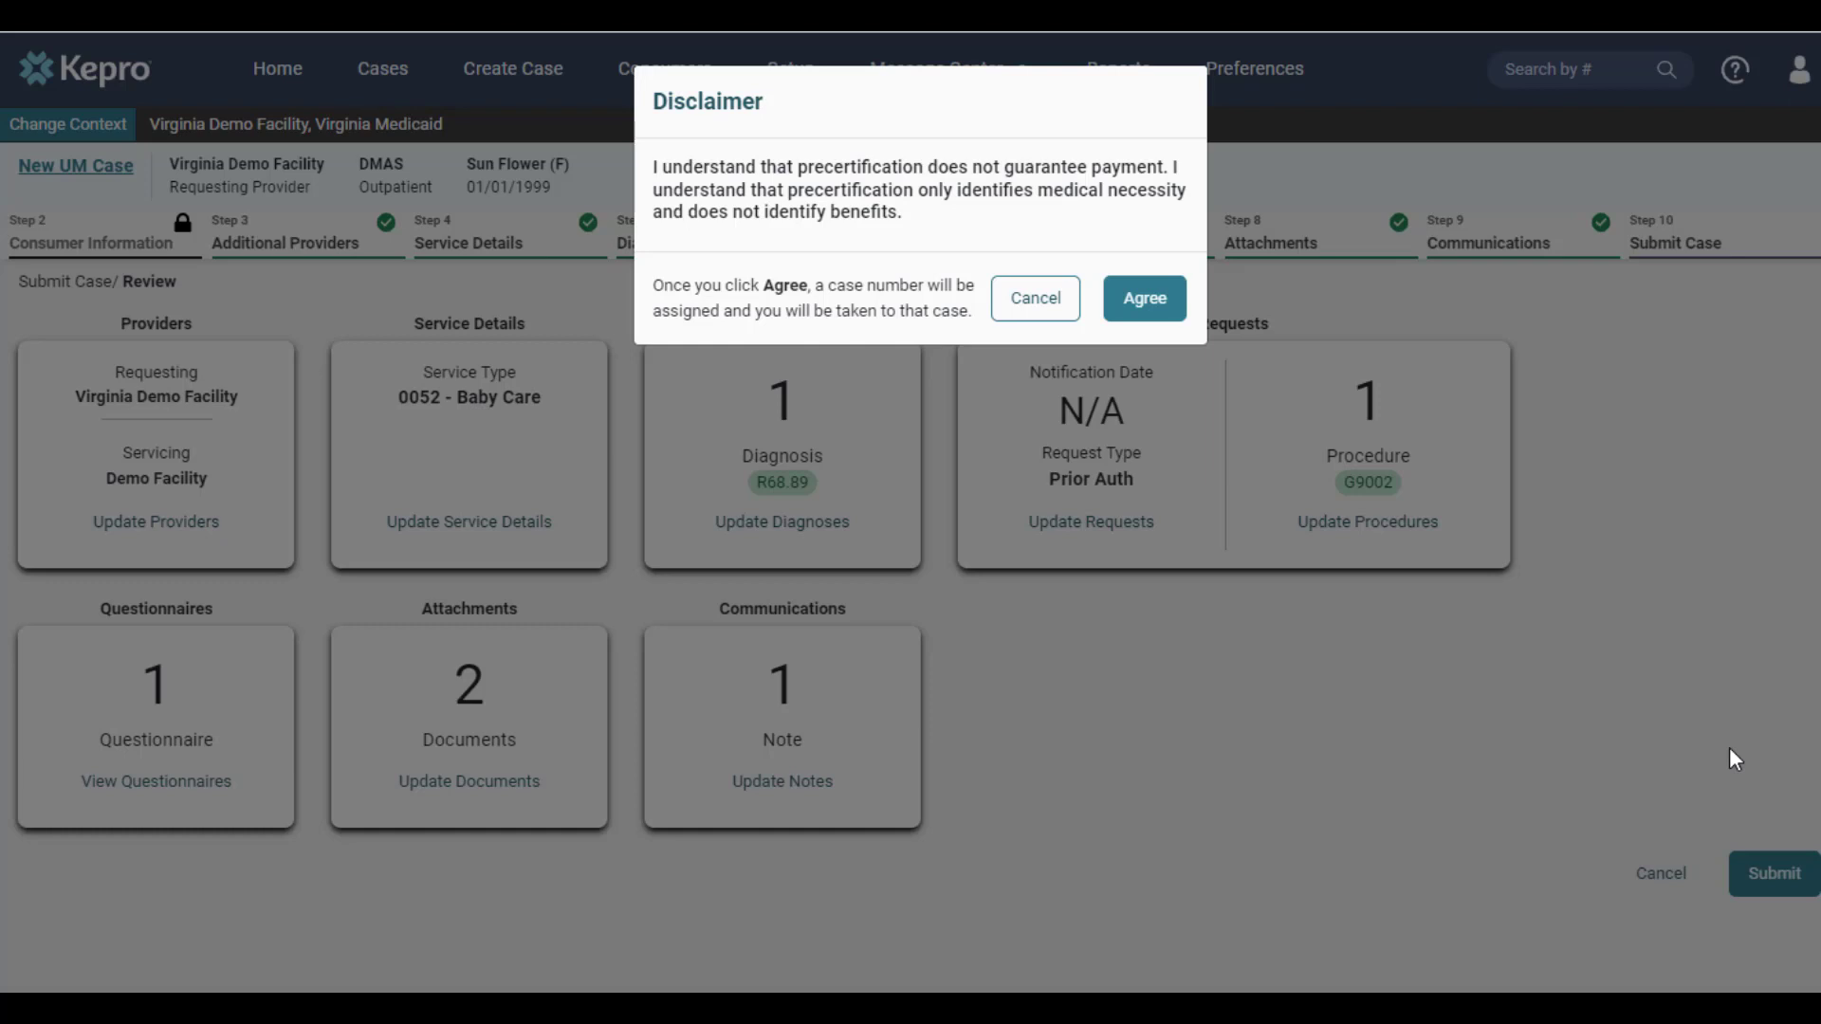
click(1165, 319)
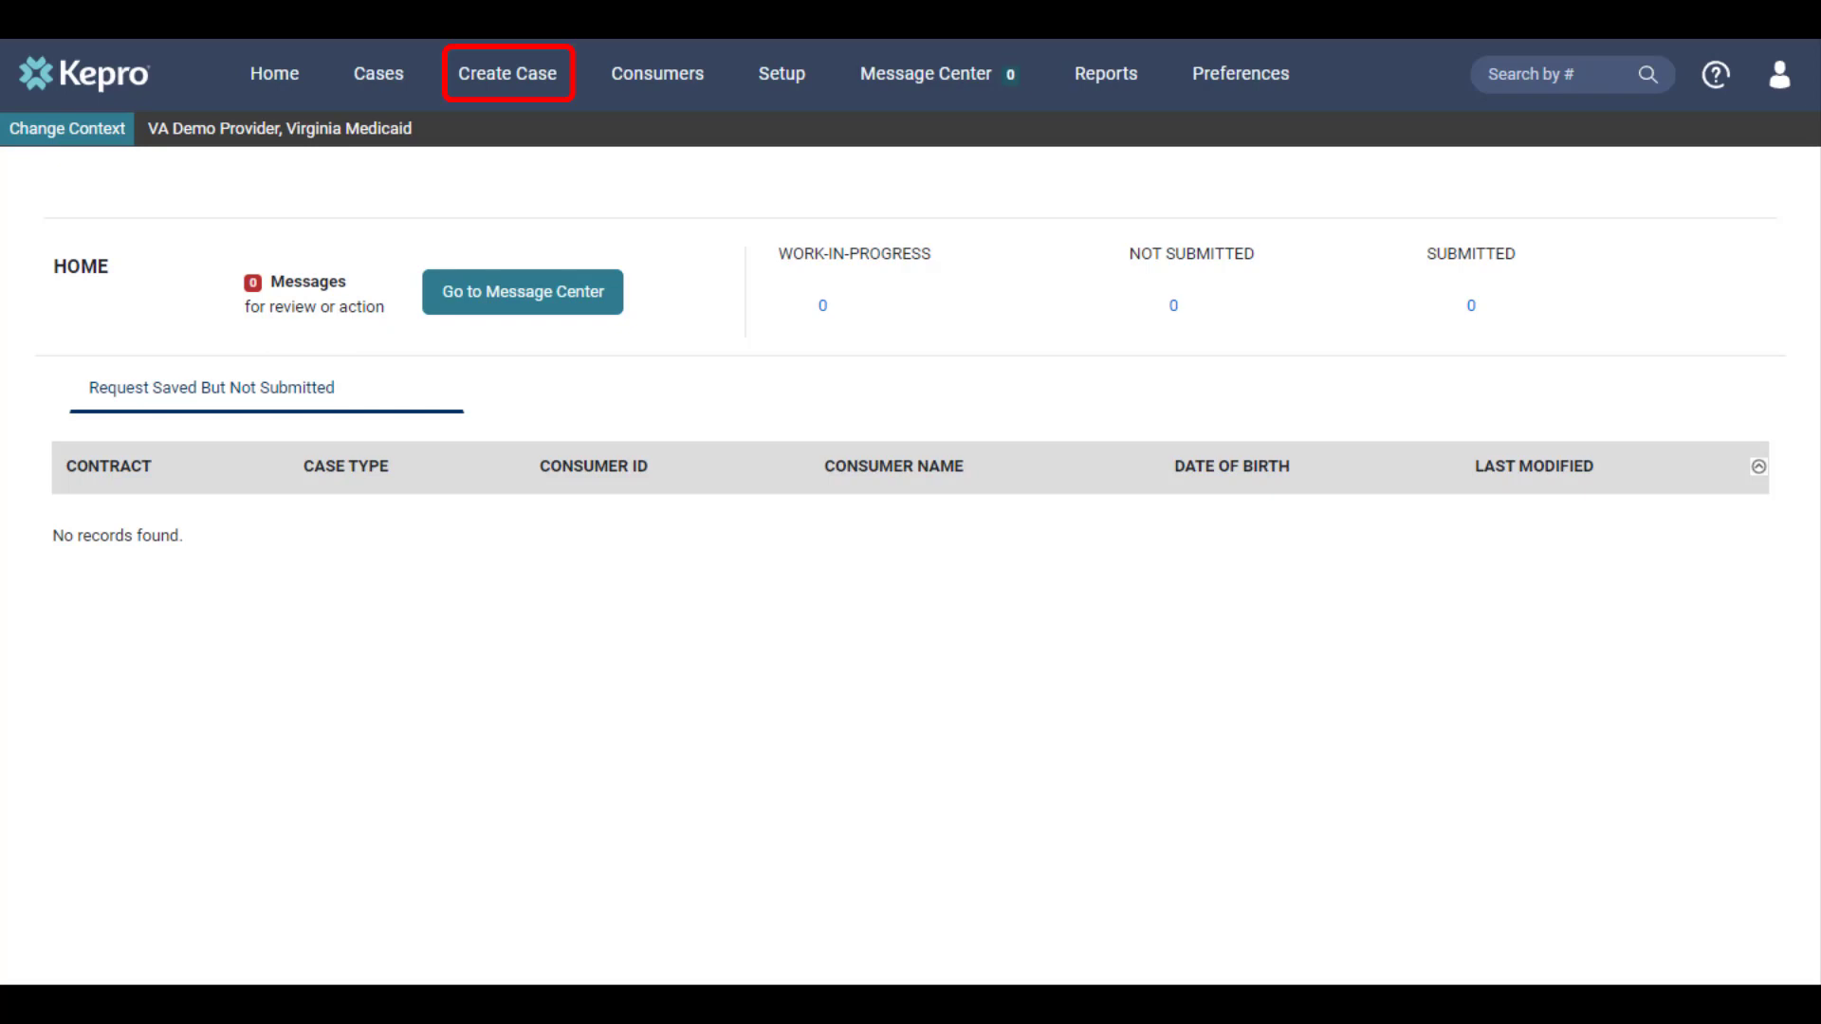
Start a new UM case with contract DMAS and request type Outpatient, and continue to the consumer information
click(529, 80)
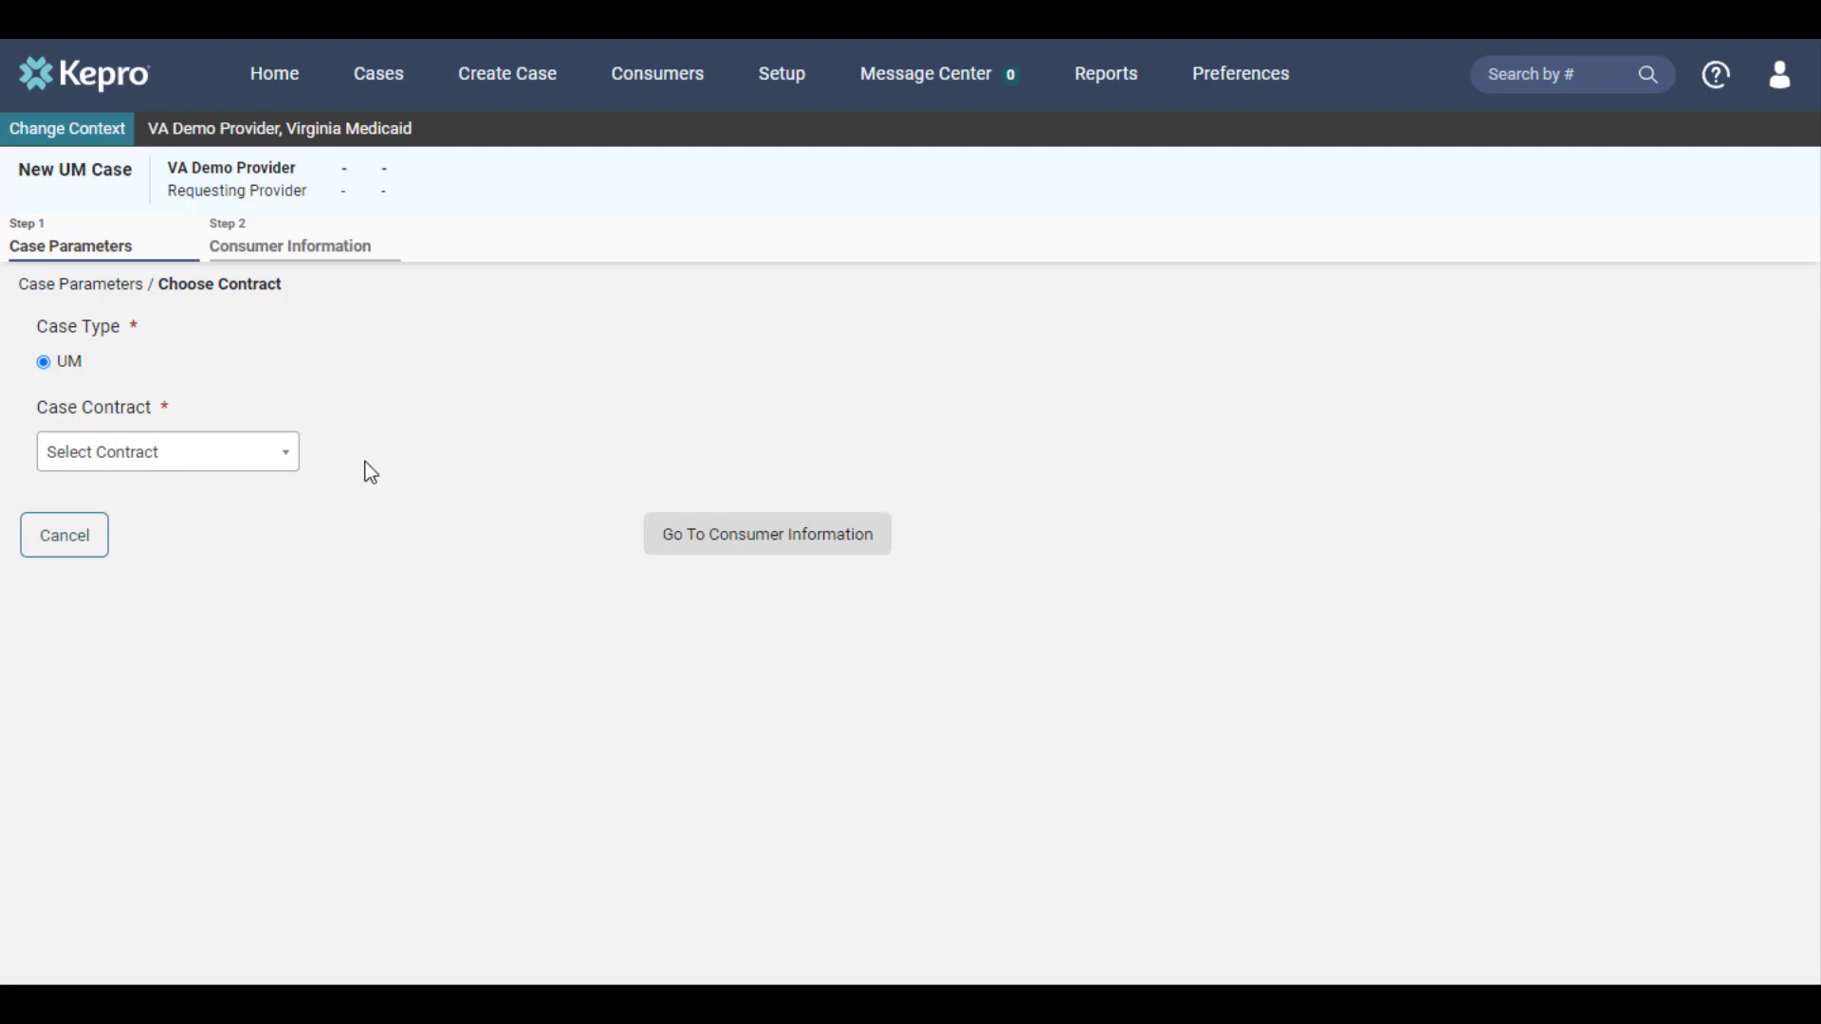
click(286, 453)
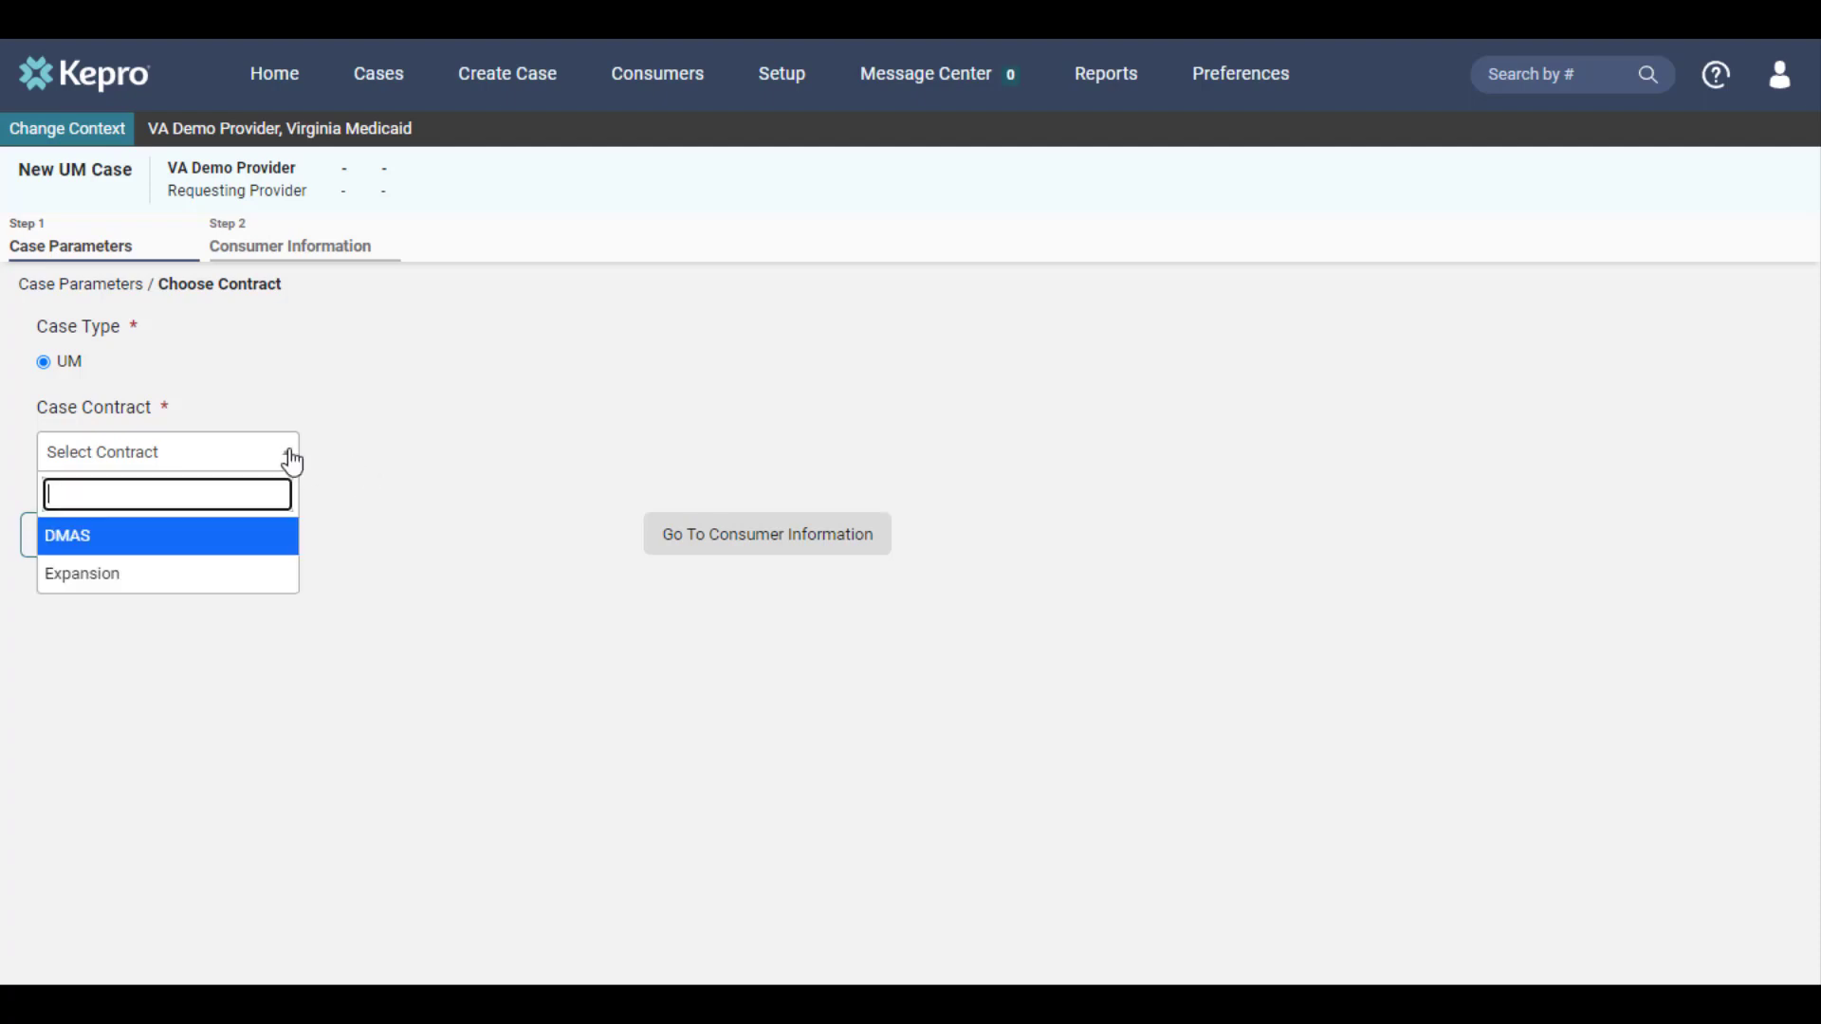
click(278, 548)
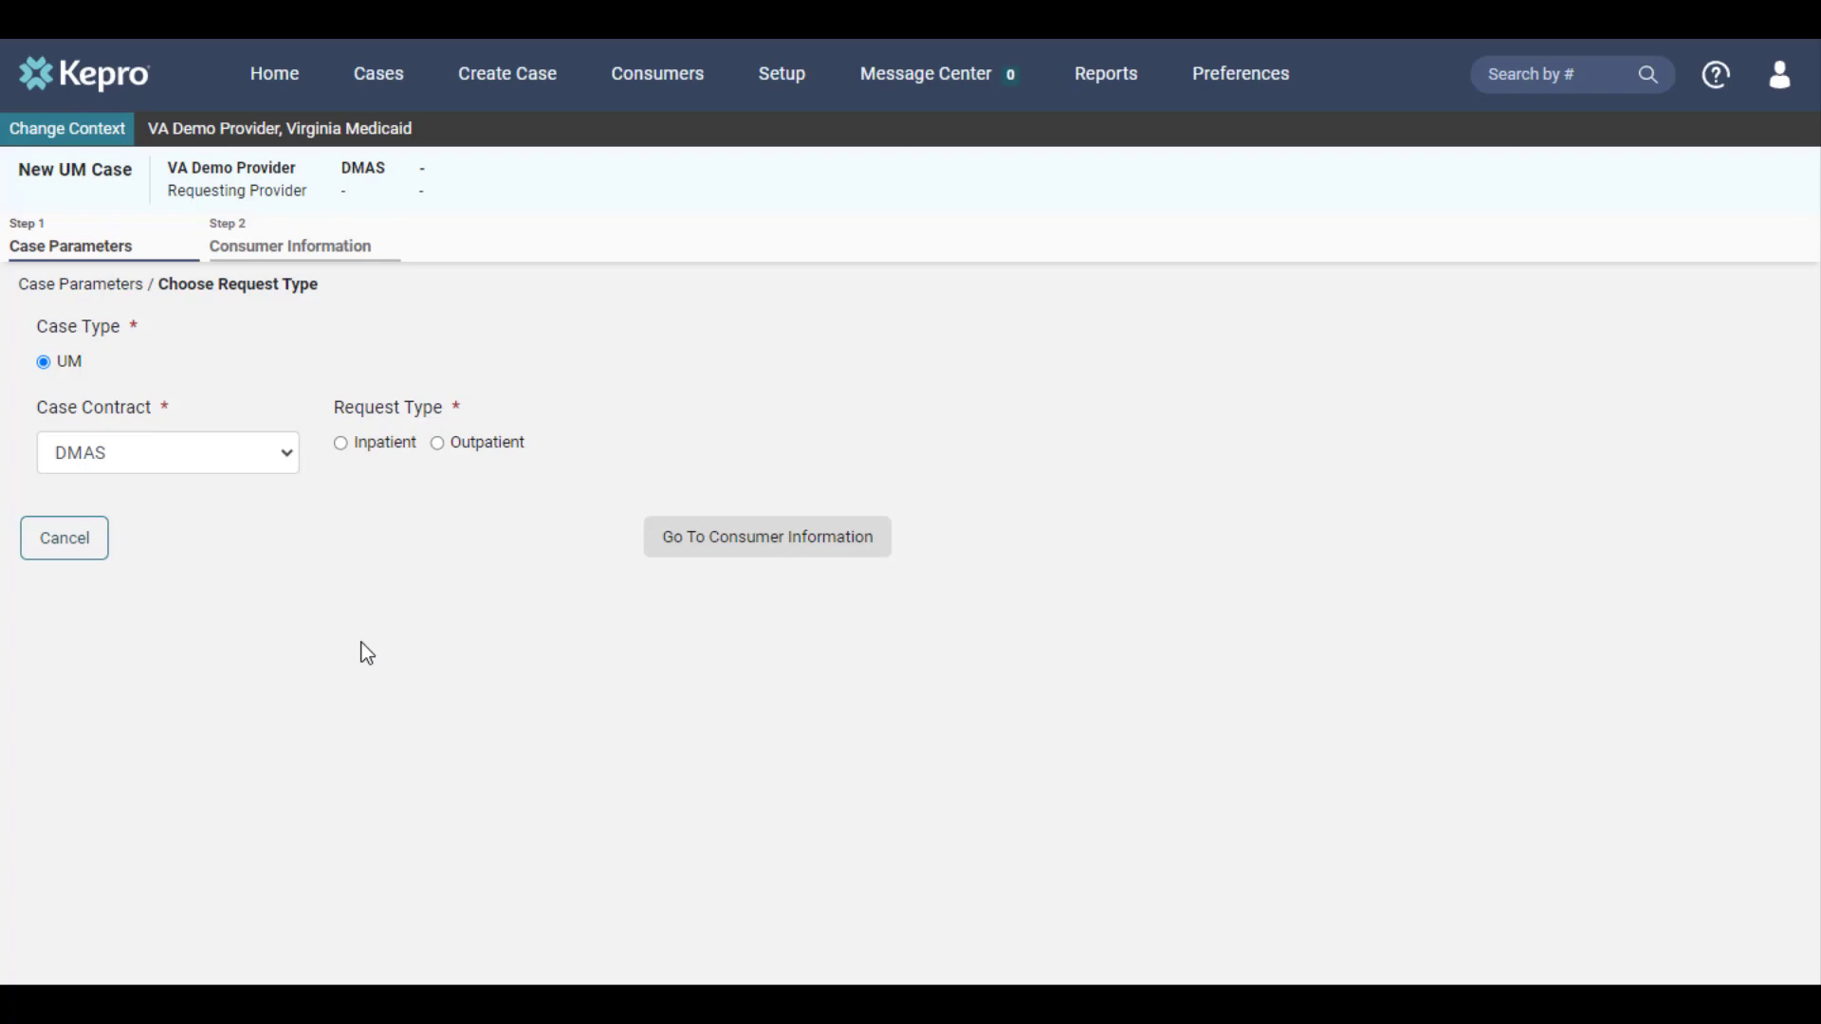
click(495, 448)
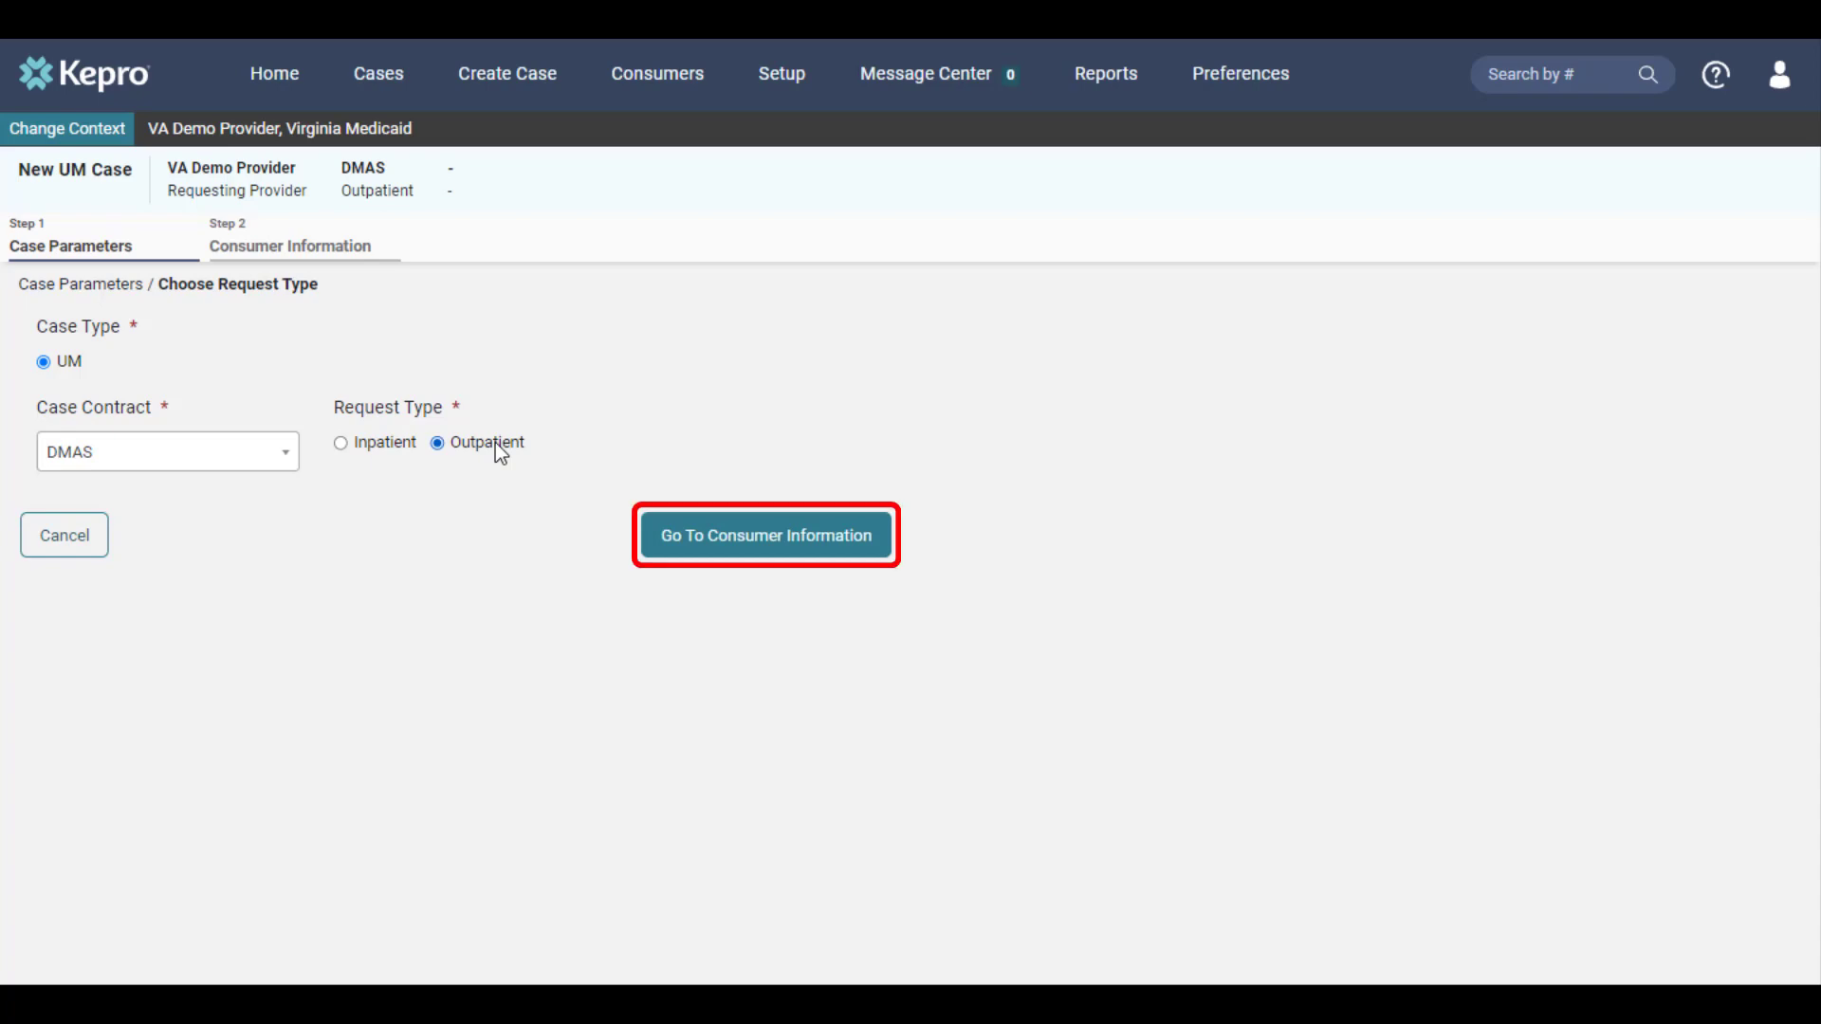
click(772, 558)
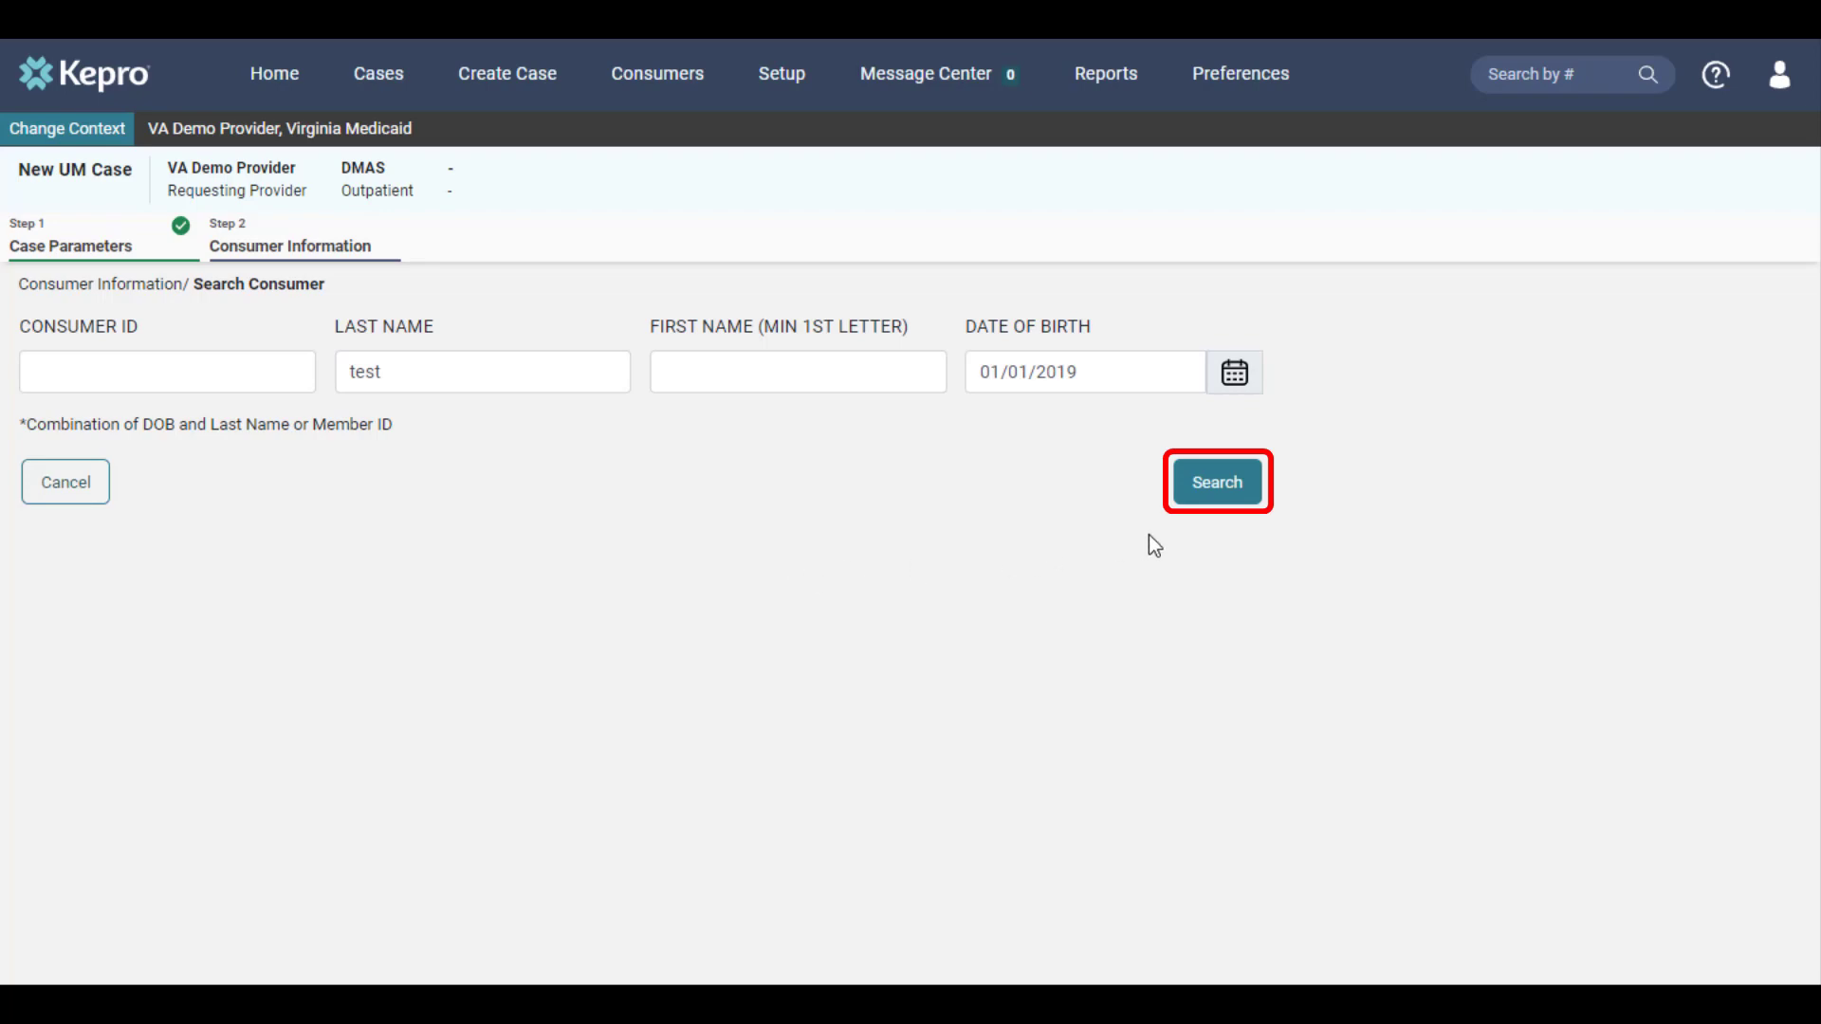
Search for the consumer by last name and date of birth, choose the match, and view the procedures of the request submitted 4/5/2012
click(1223, 501)
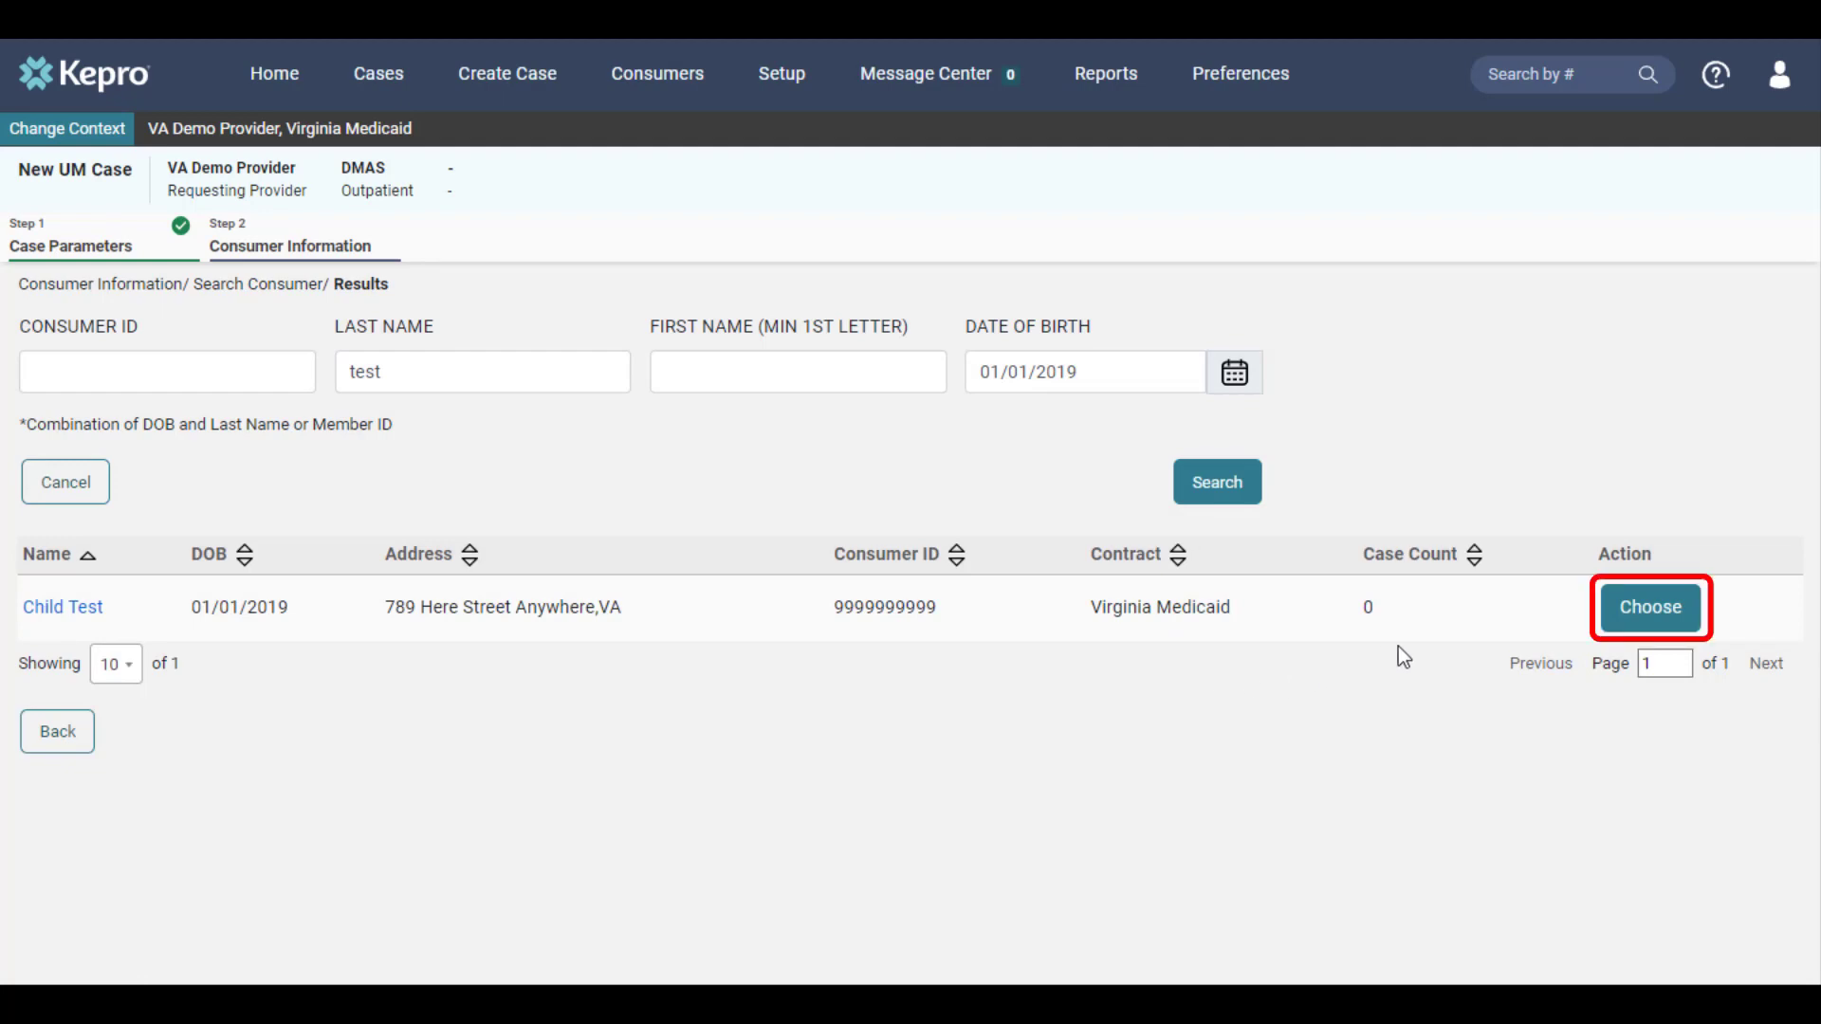
click(1613, 619)
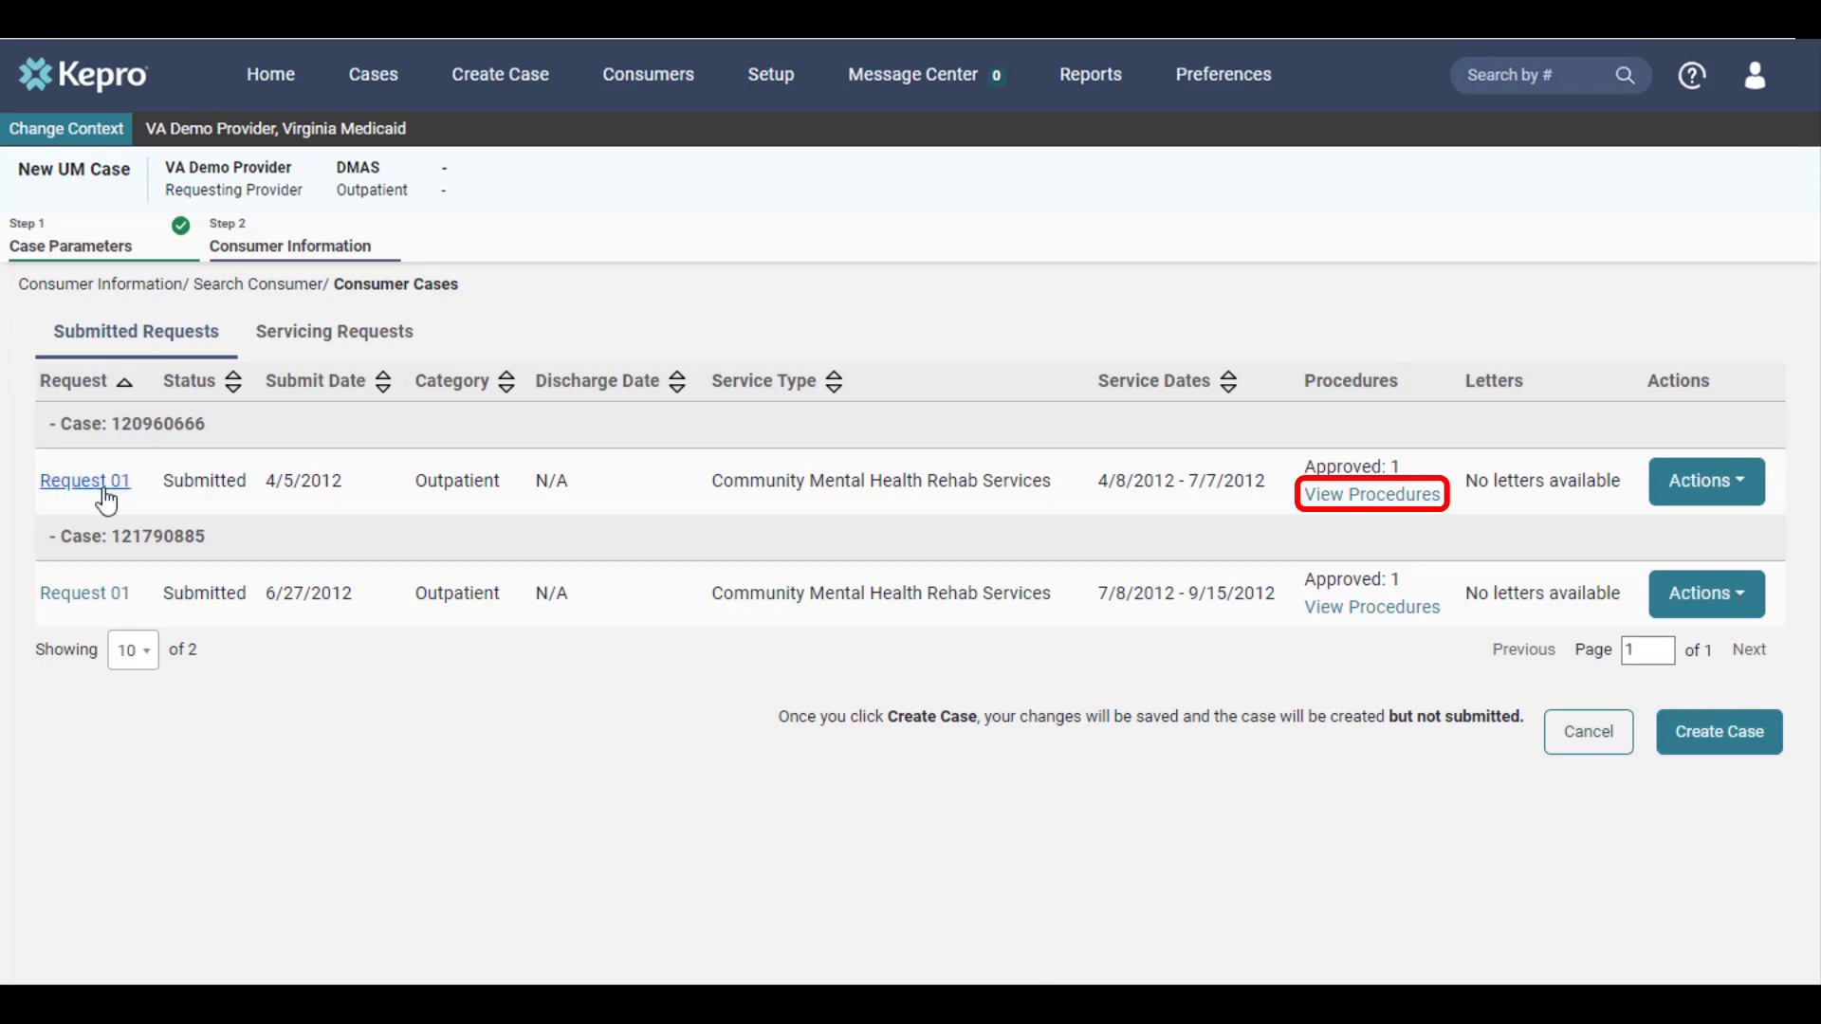
click(1333, 497)
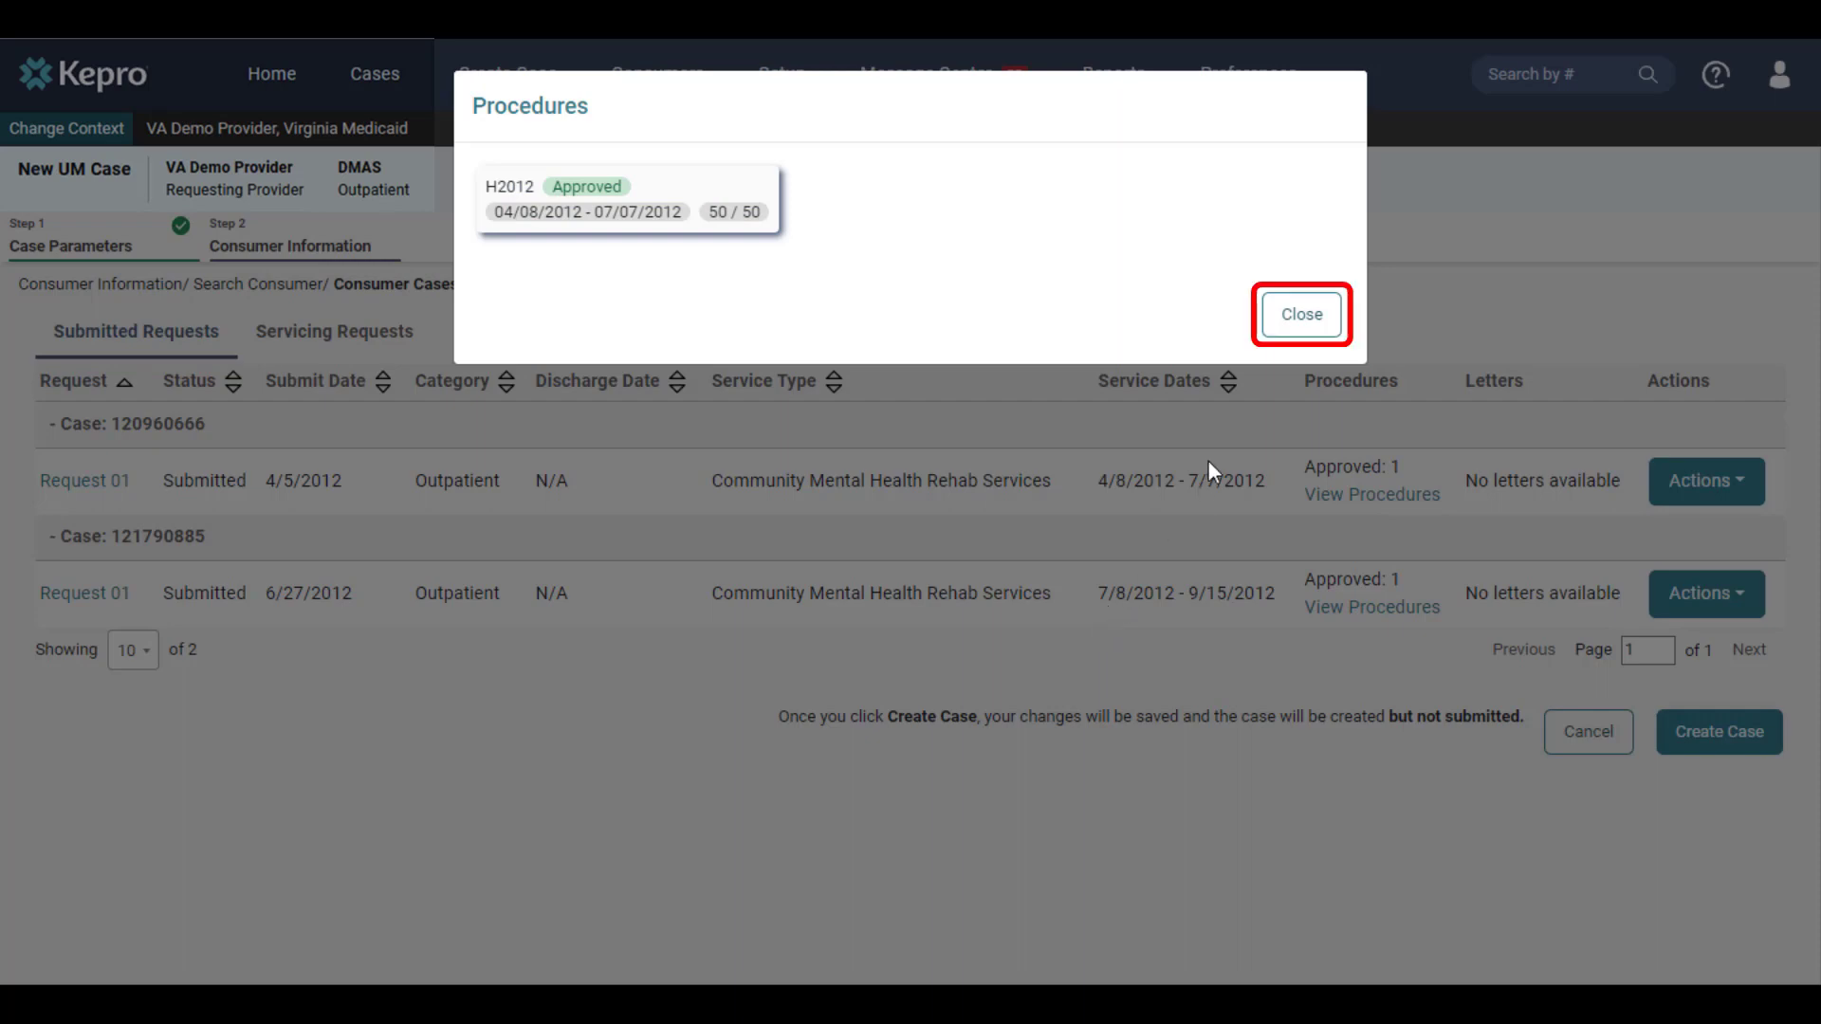
Sort the consumer's submitted requests by service dates in descending order, and create the case
click(1292, 330)
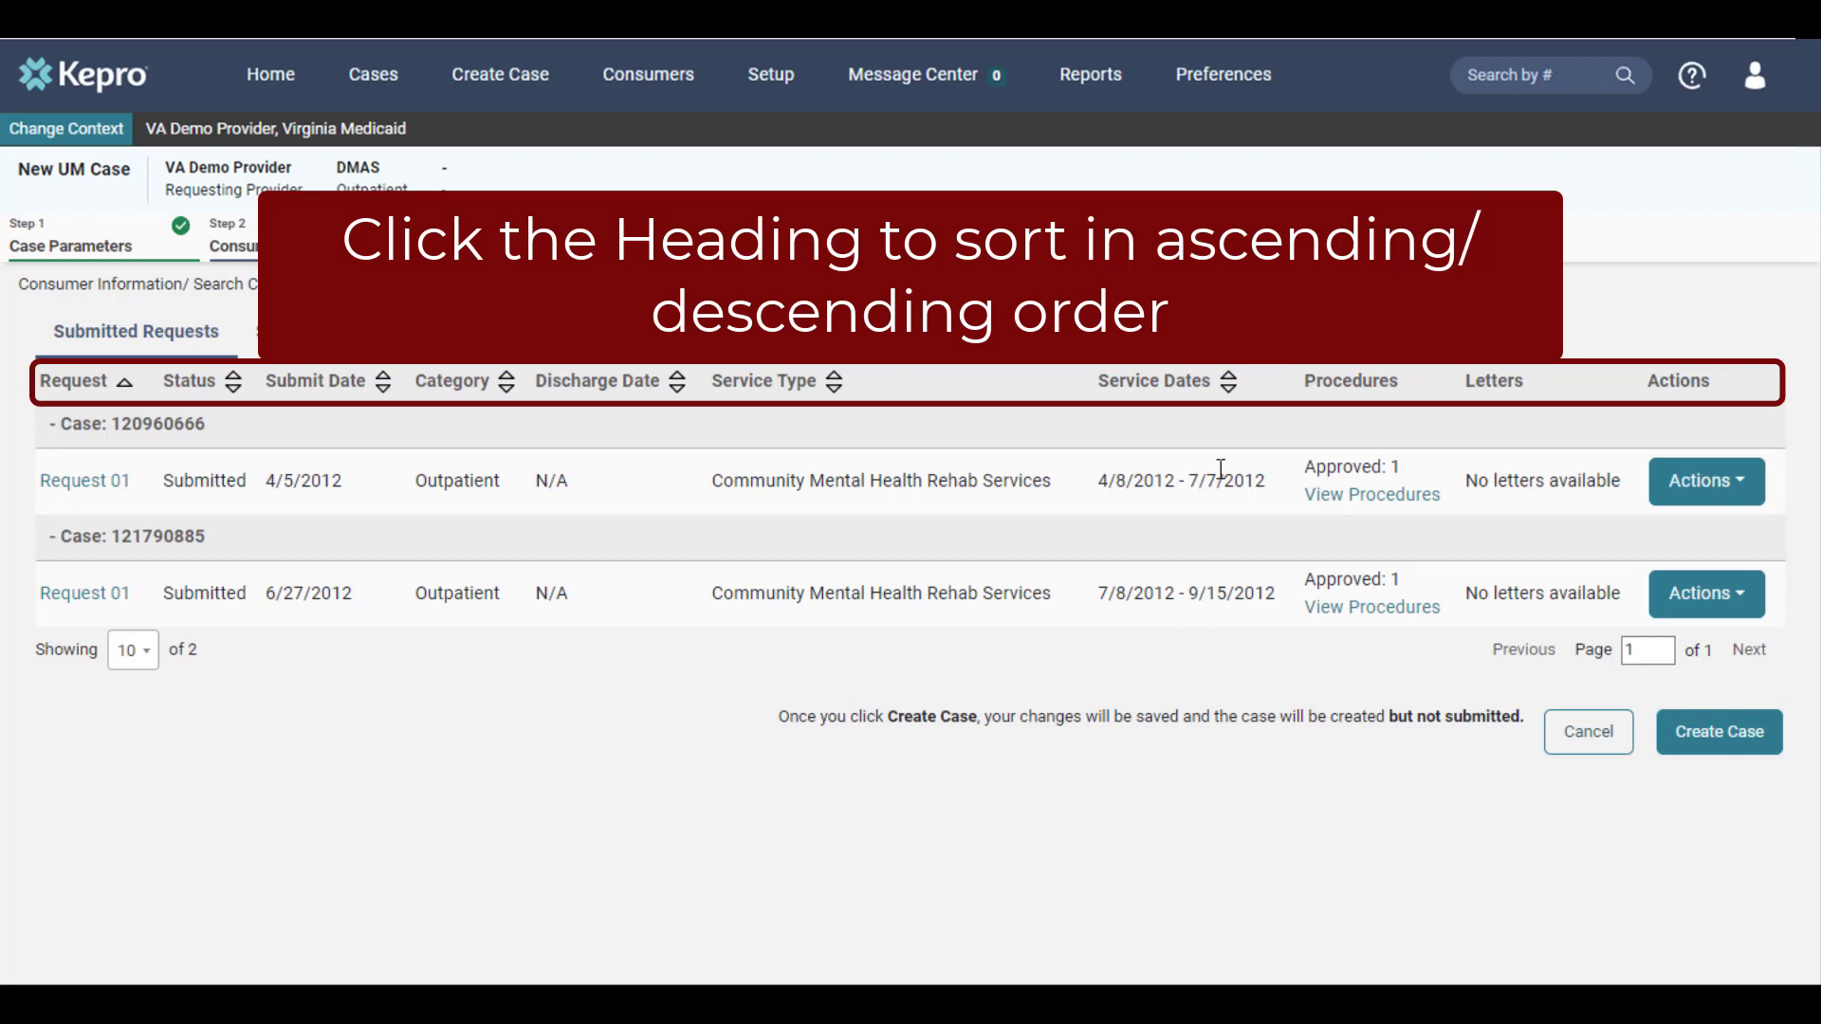
click(1206, 398)
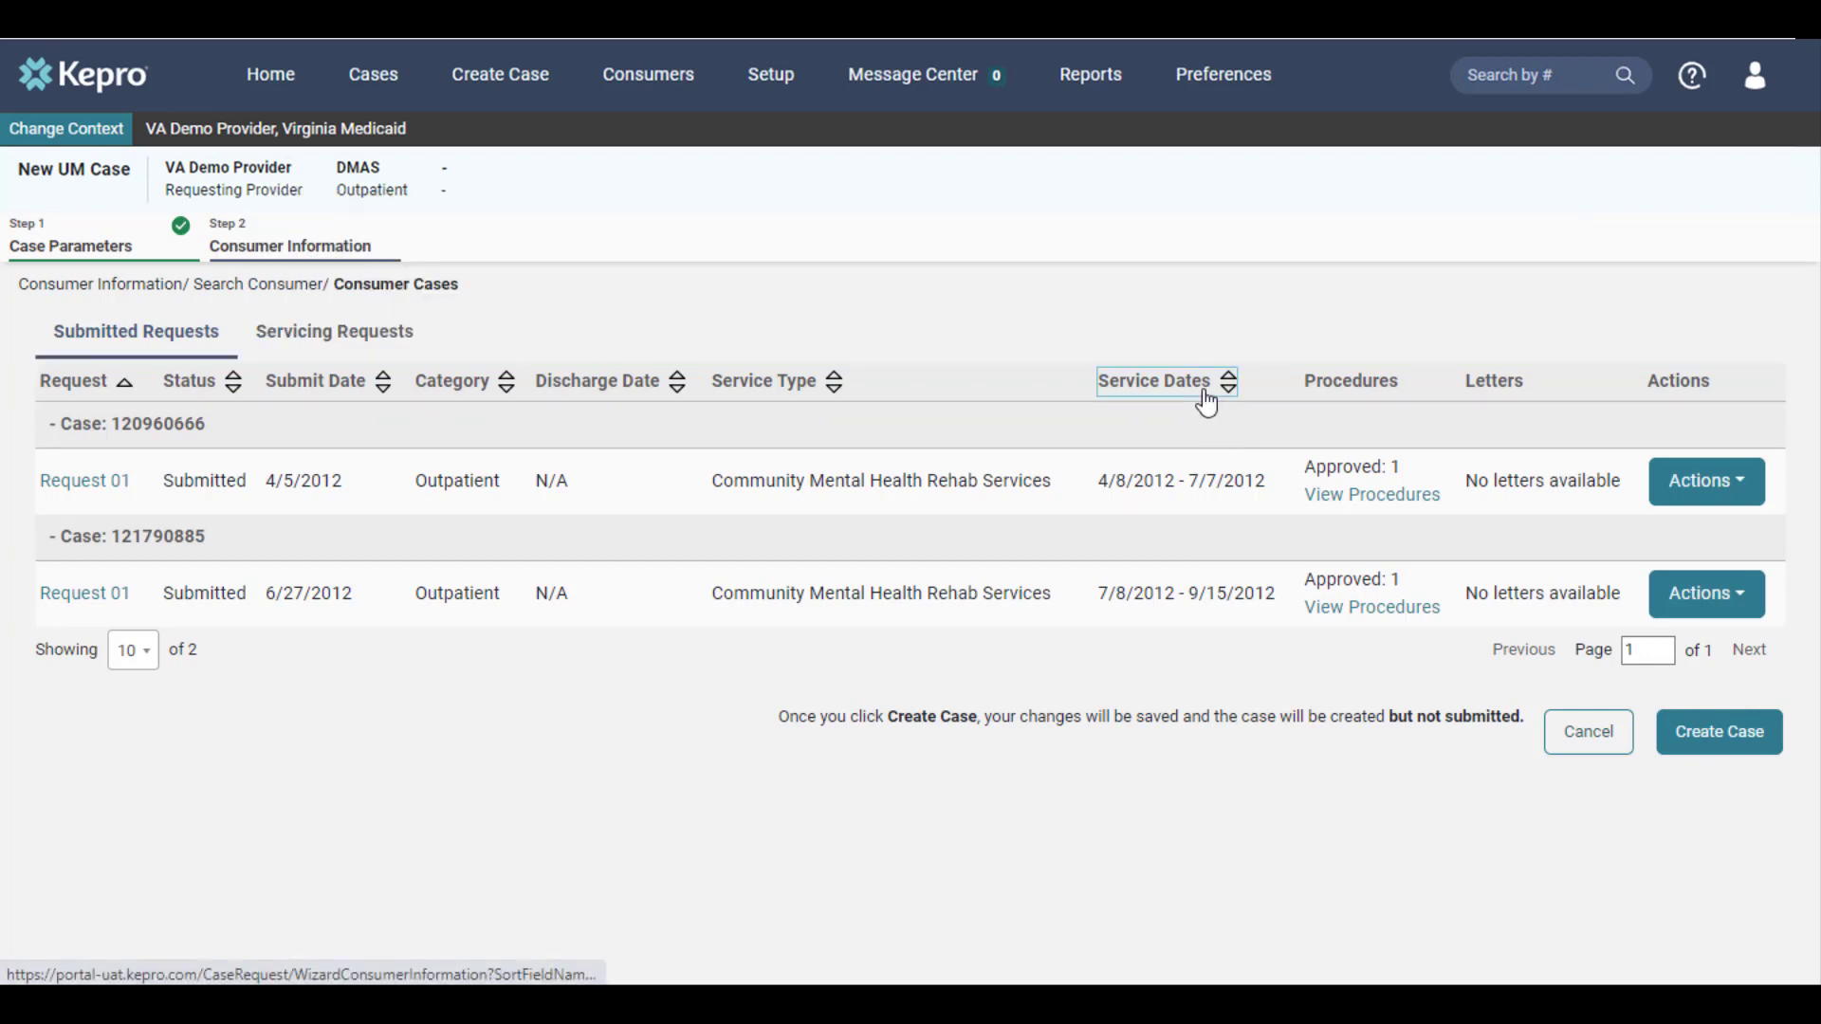
click(1205, 397)
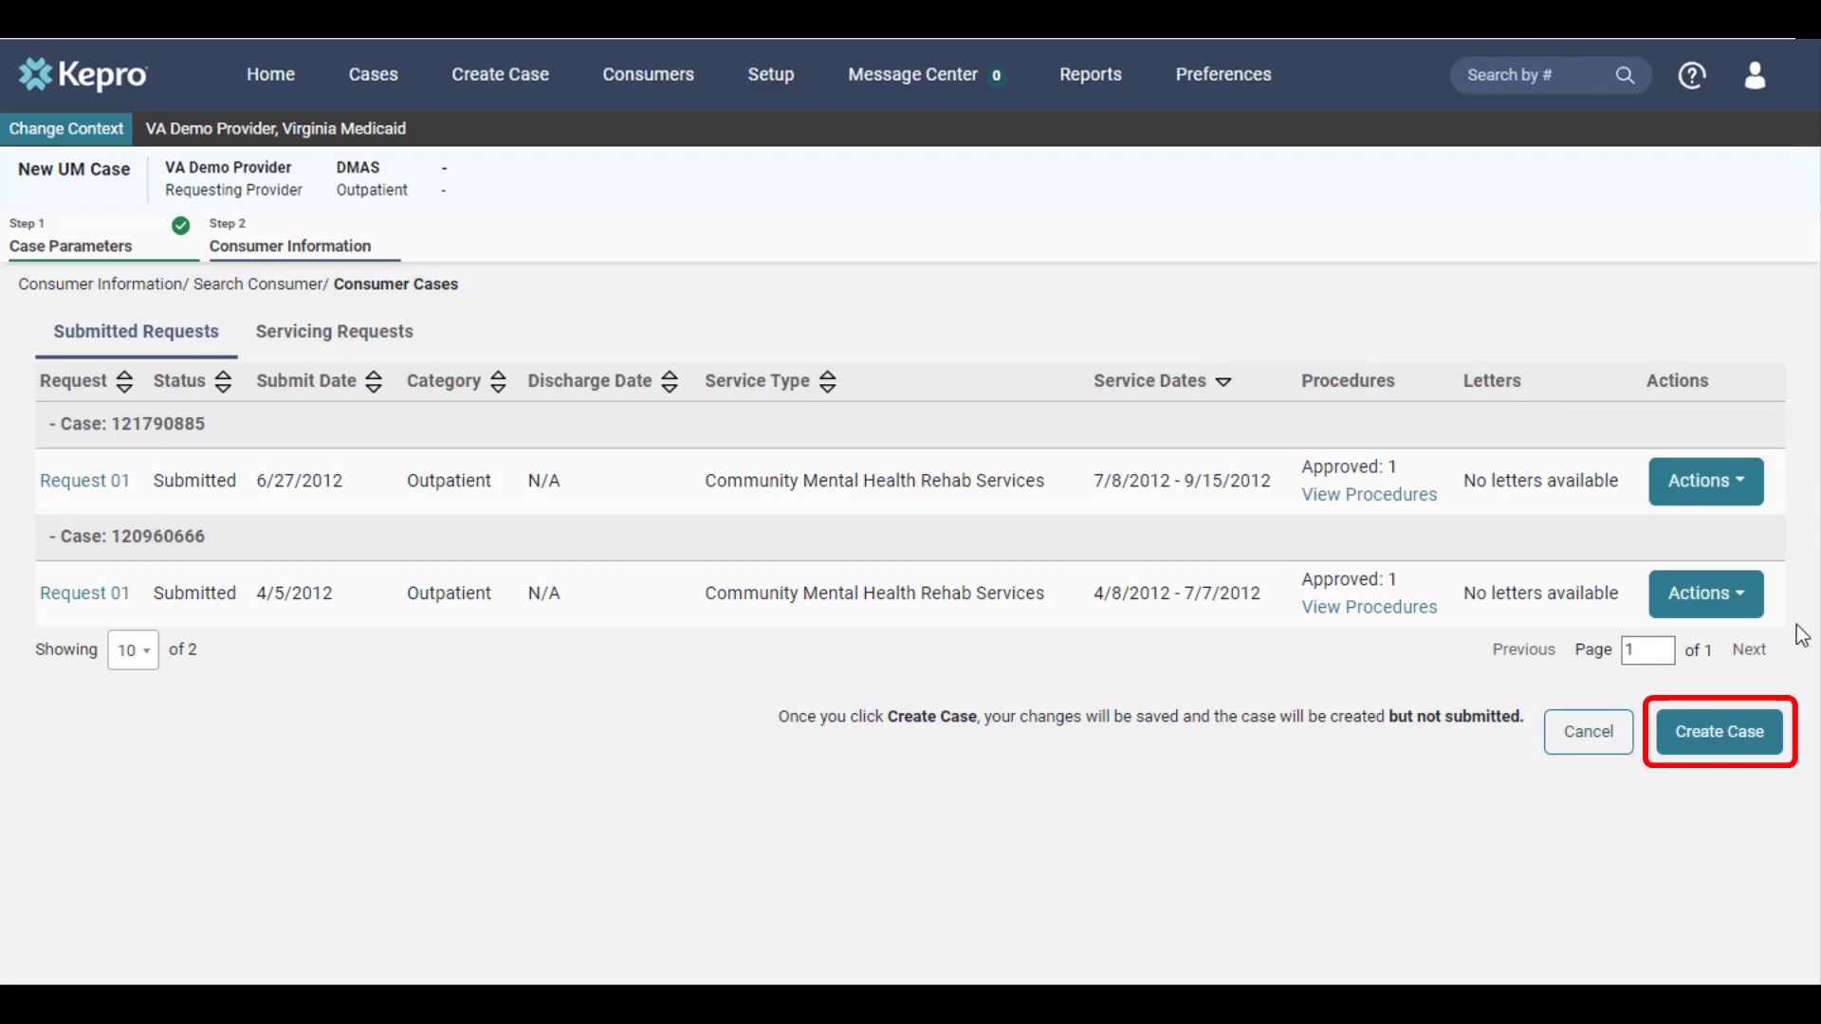
click(1770, 731)
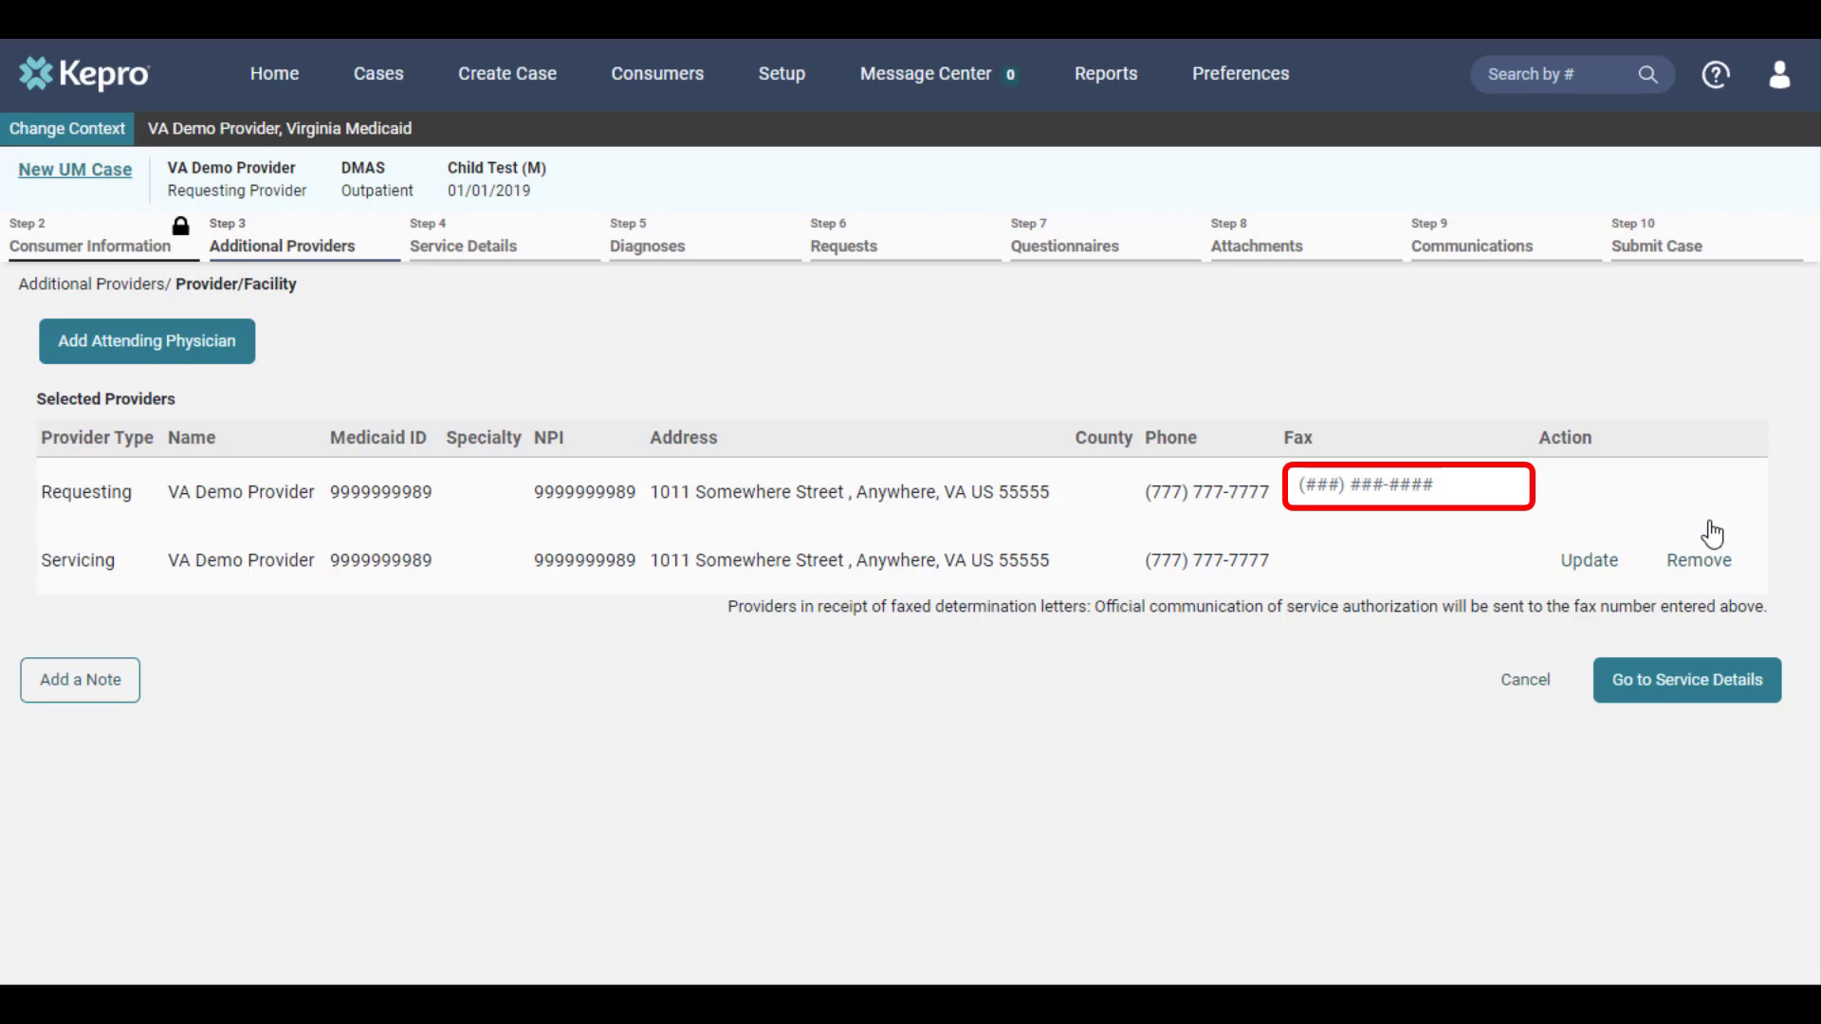
Enter the requesting provider's fax number and continue to the service details
click(1468, 493)
text(5555555555)
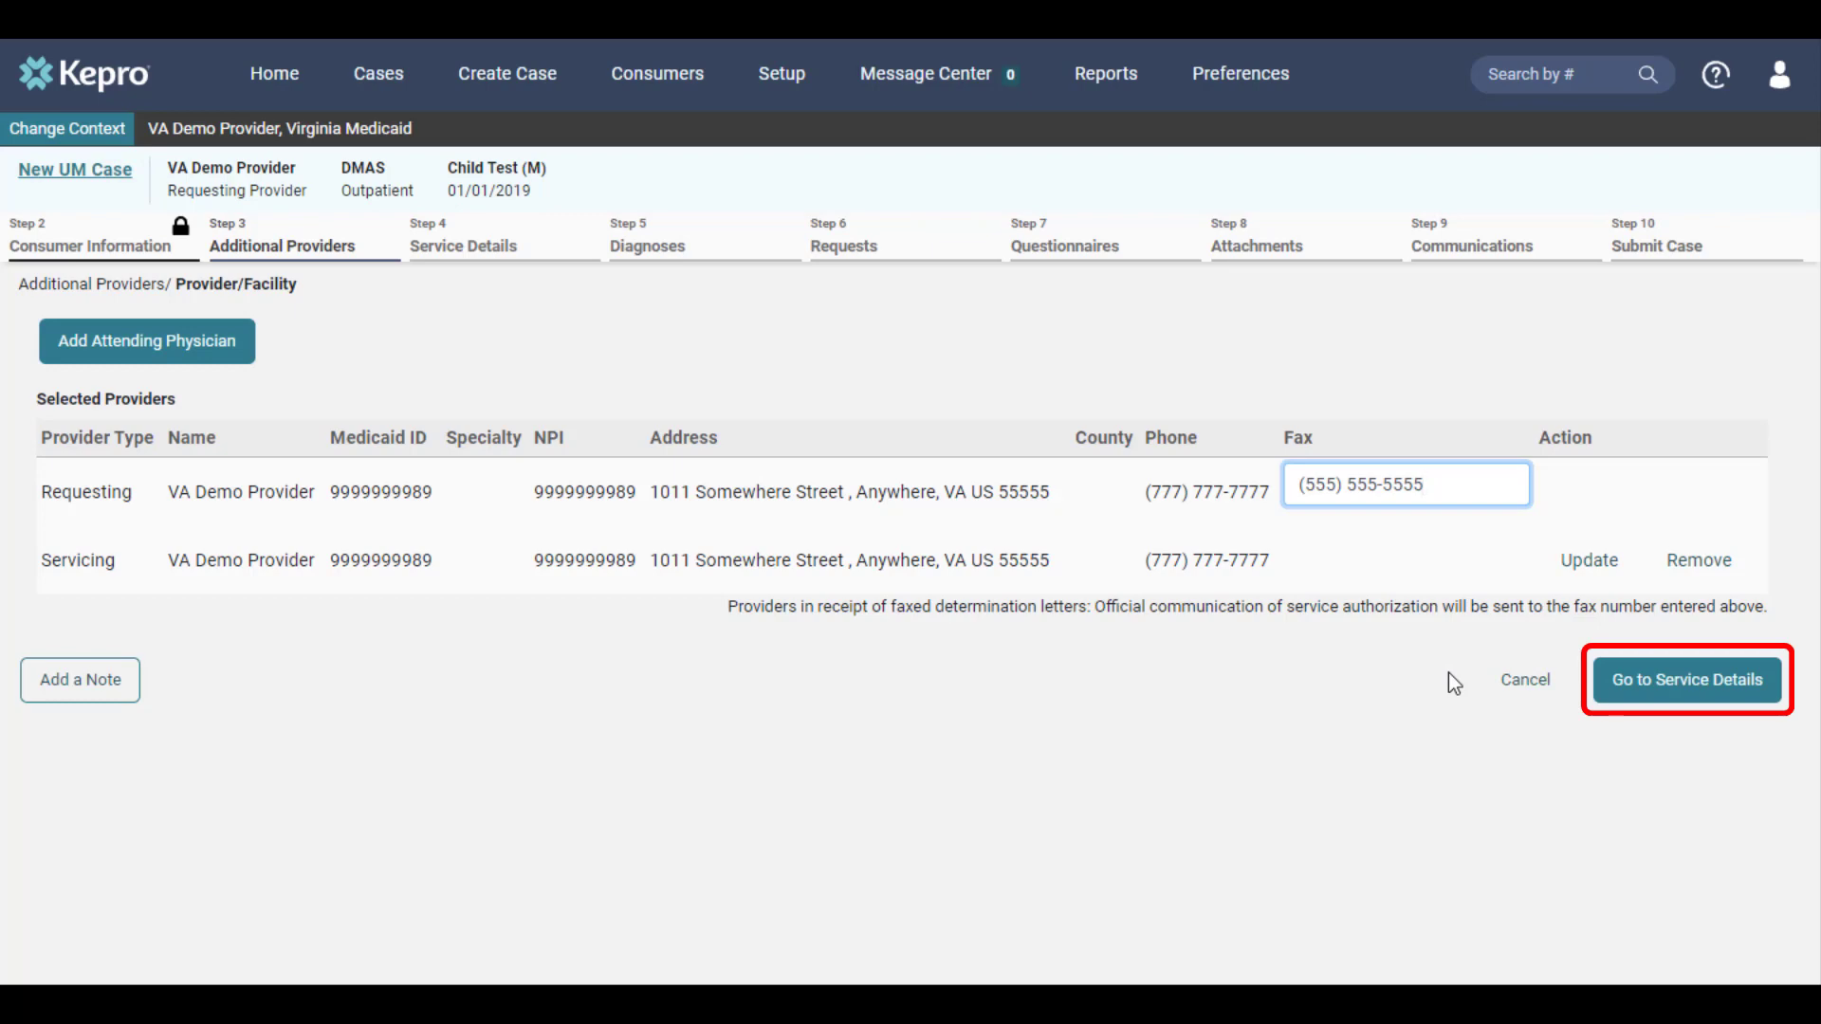
click(1673, 707)
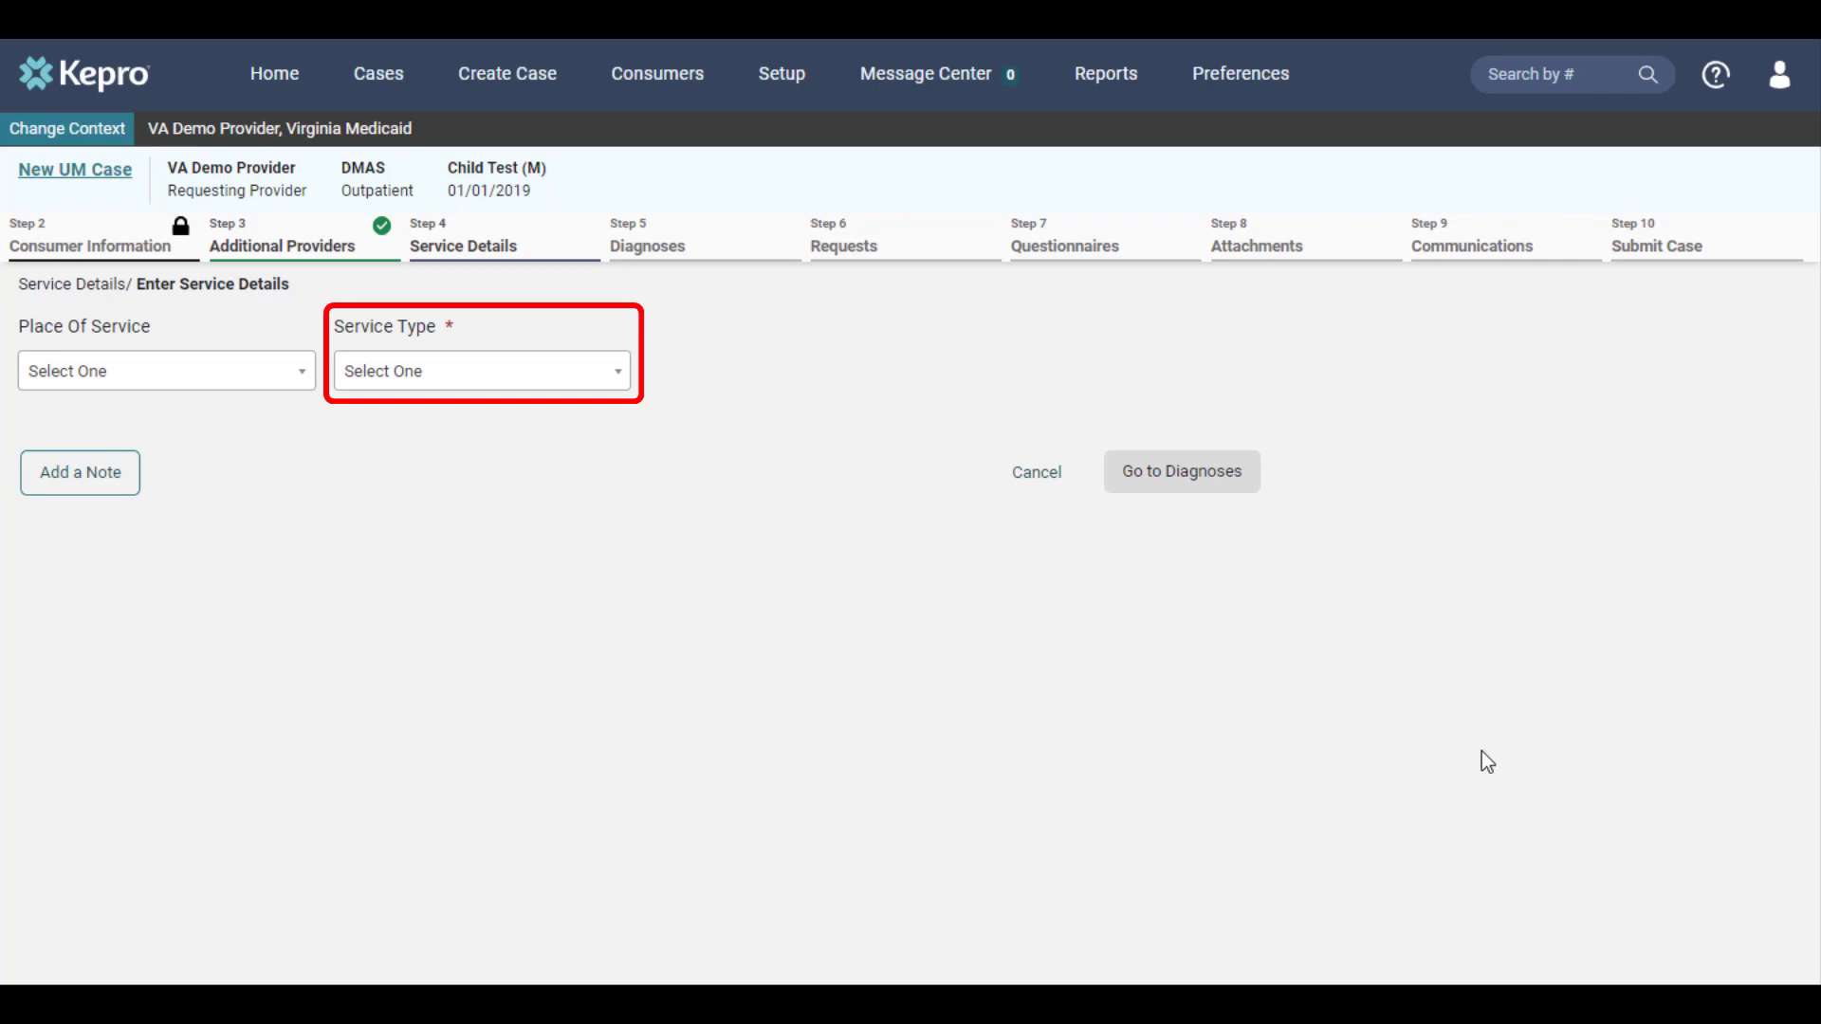
Set the service type to 0090 - EPSDT - Private Duty Nursing and continue to the diagnoses
click(617, 393)
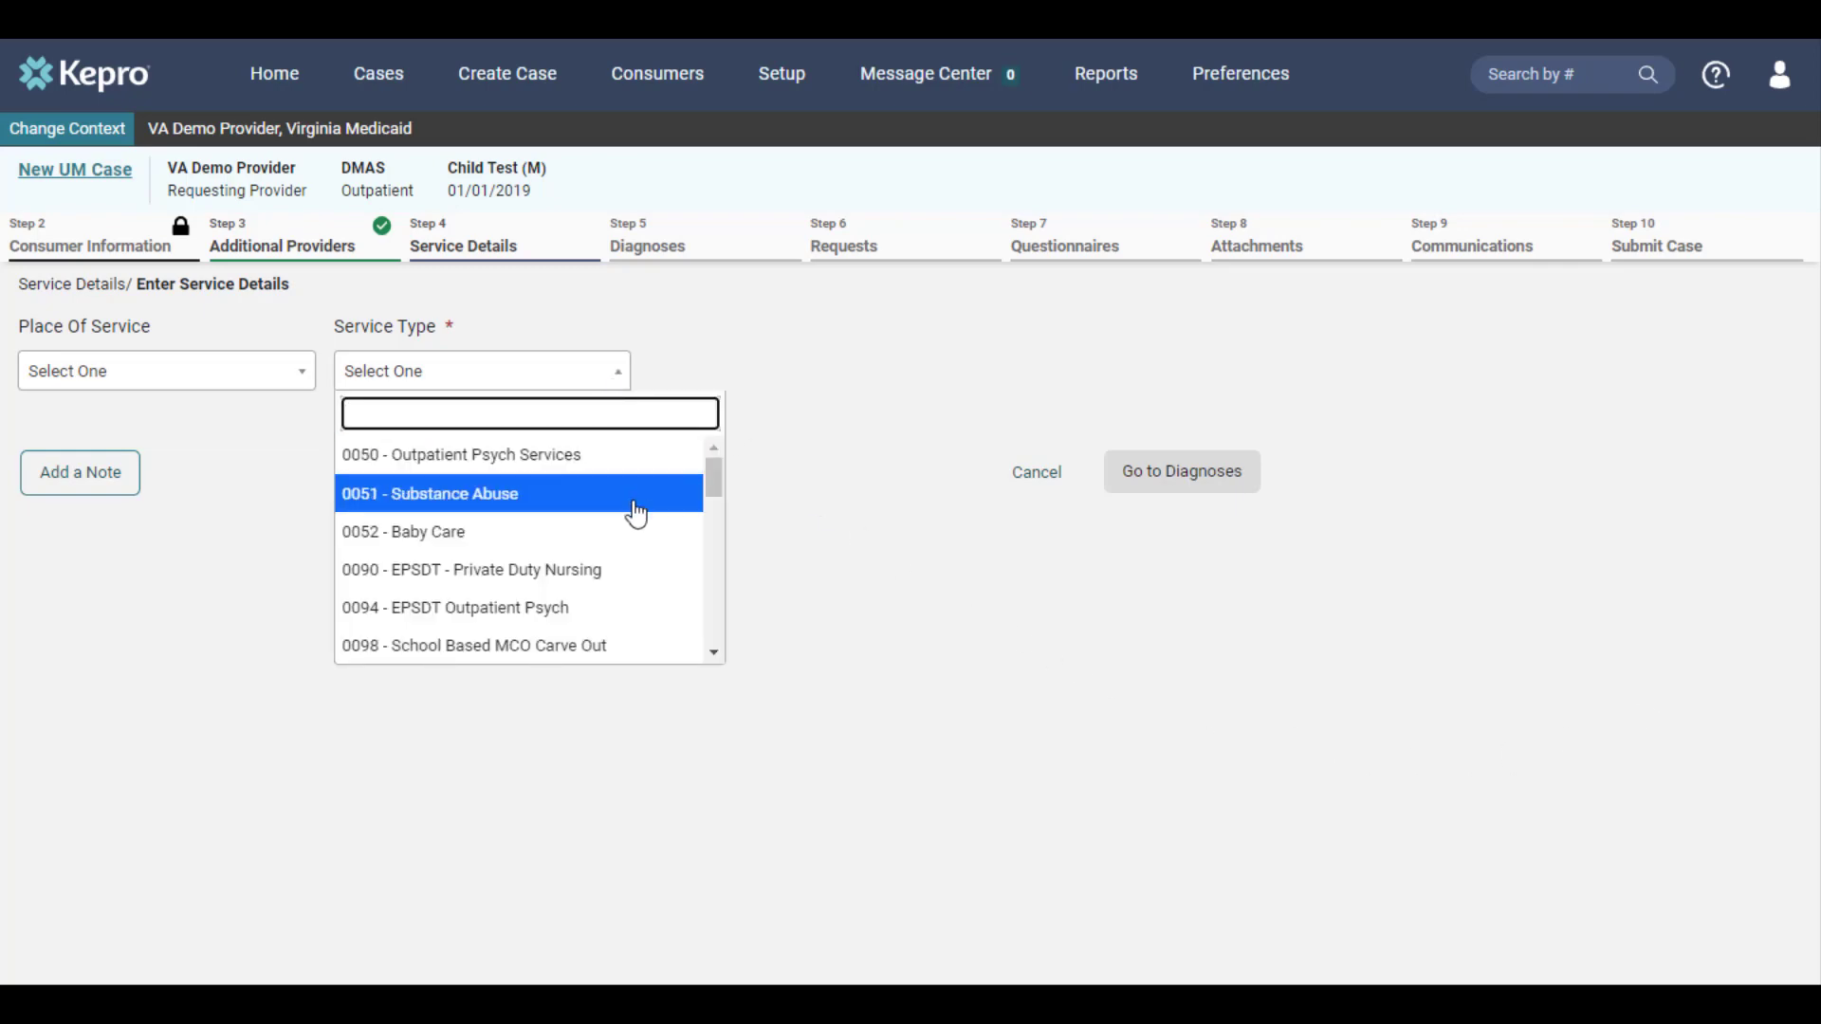
click(629, 572)
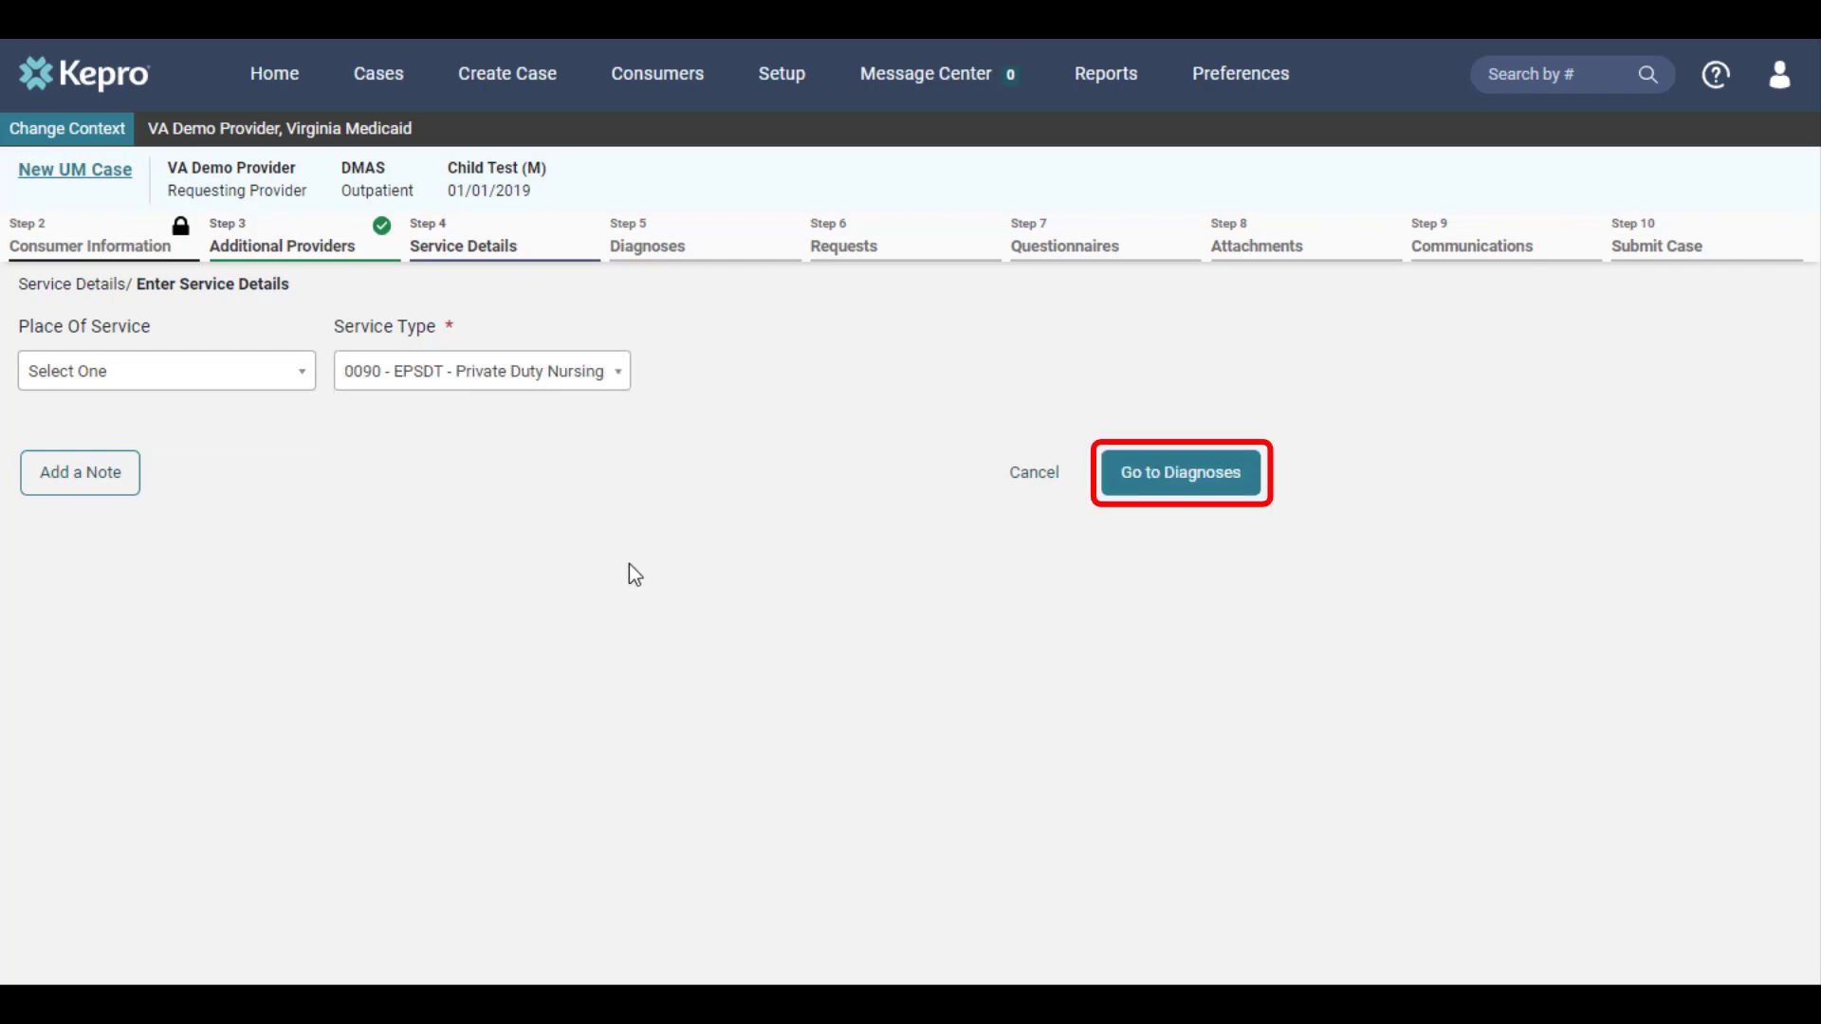
click(1168, 490)
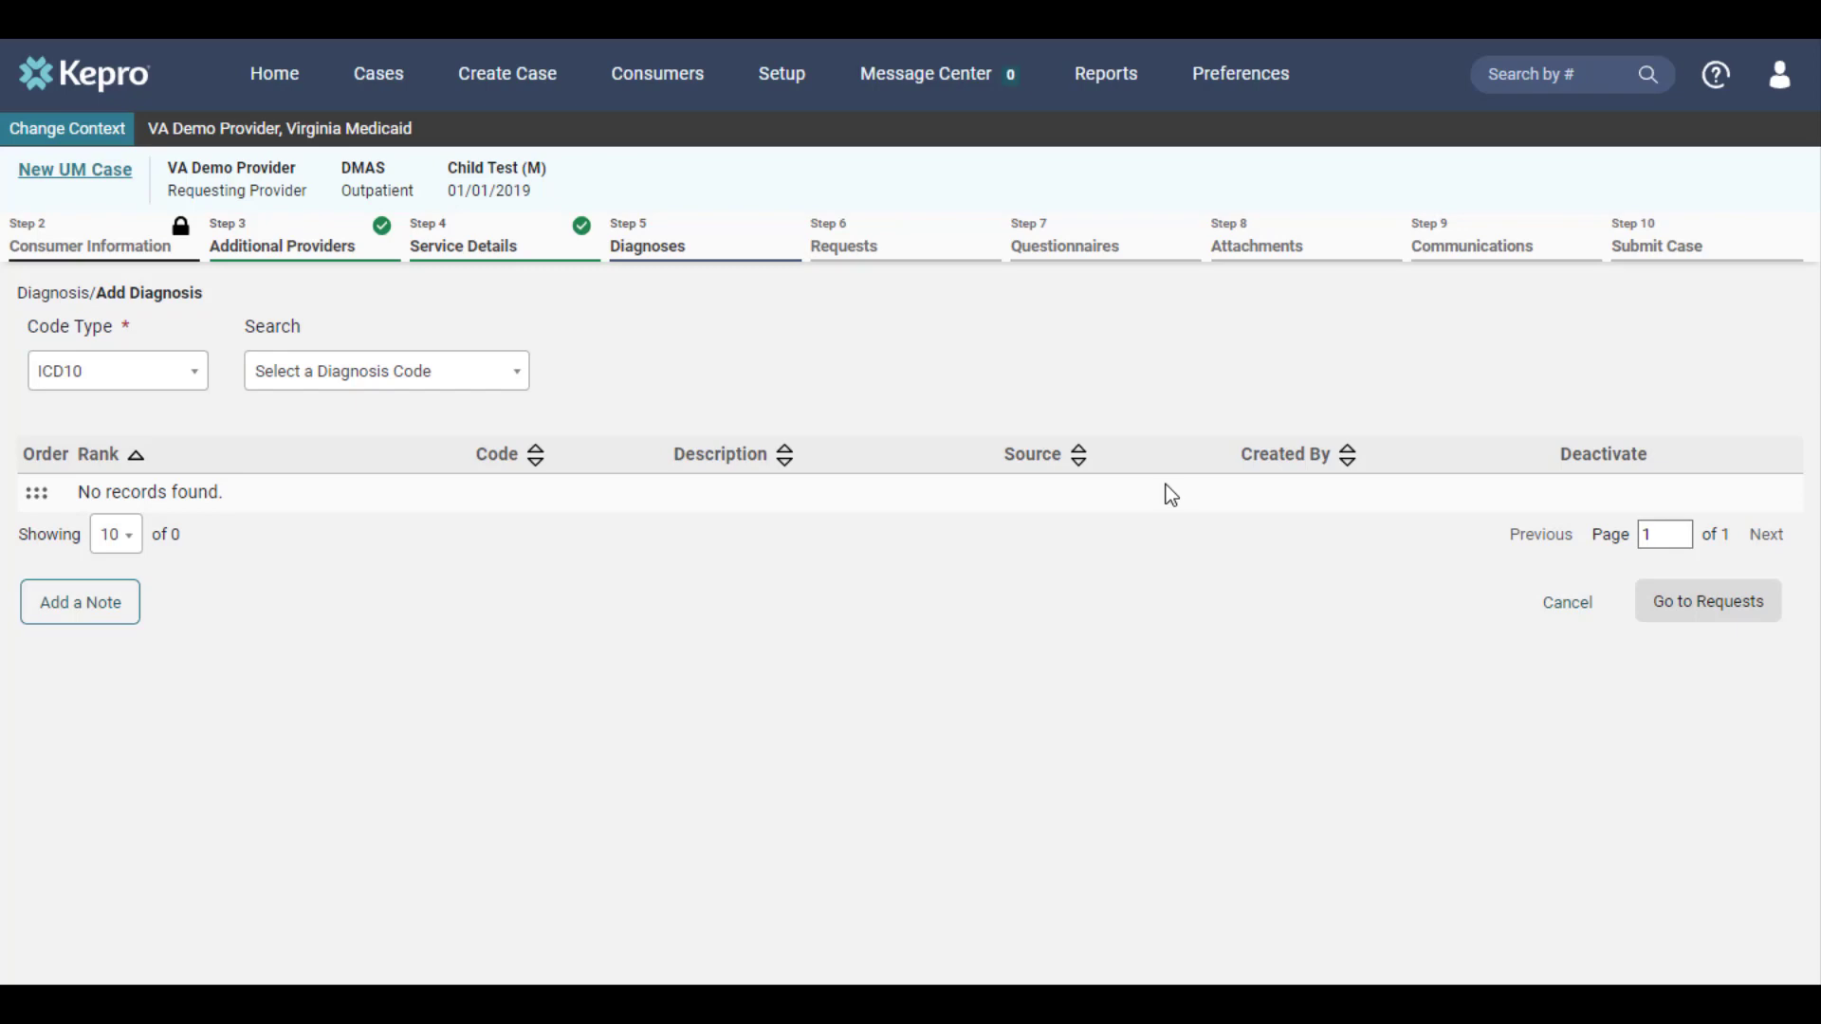
Add the ICD10 diagnosis R68.89 Other General Symptoms and Signs, and continue to the requests
click(376, 375)
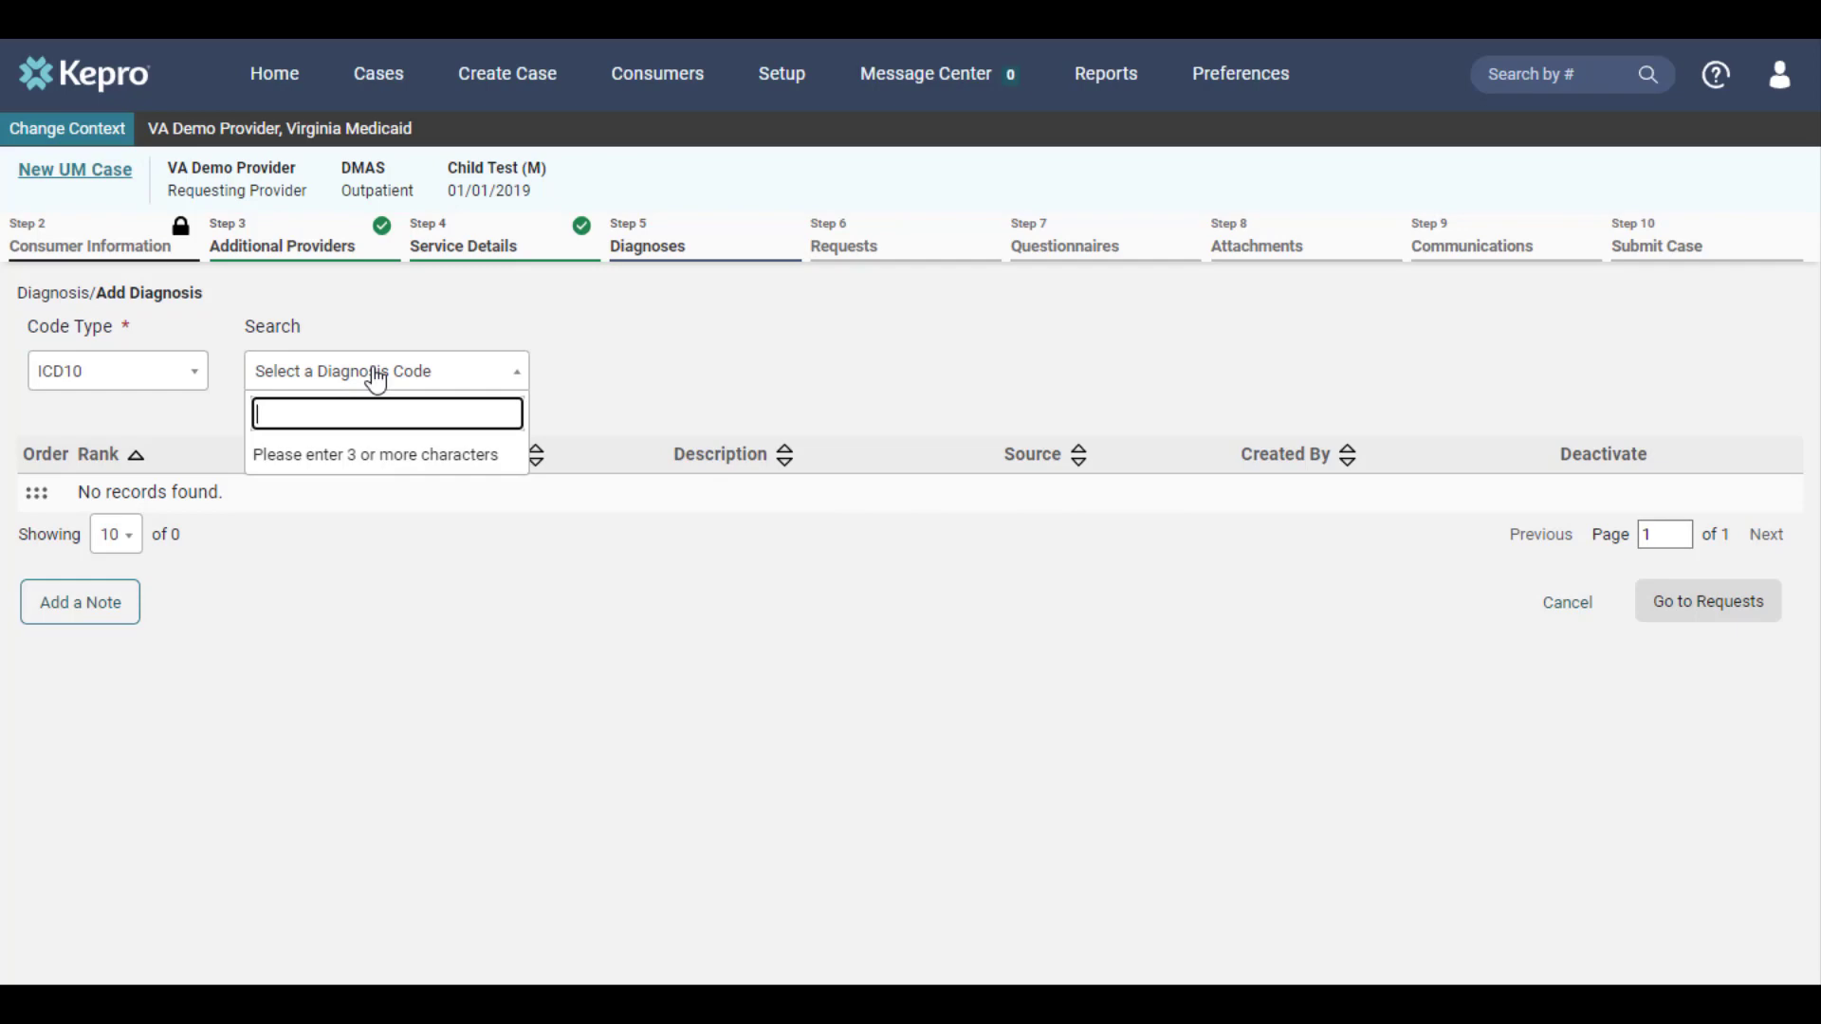
text(r68.89)
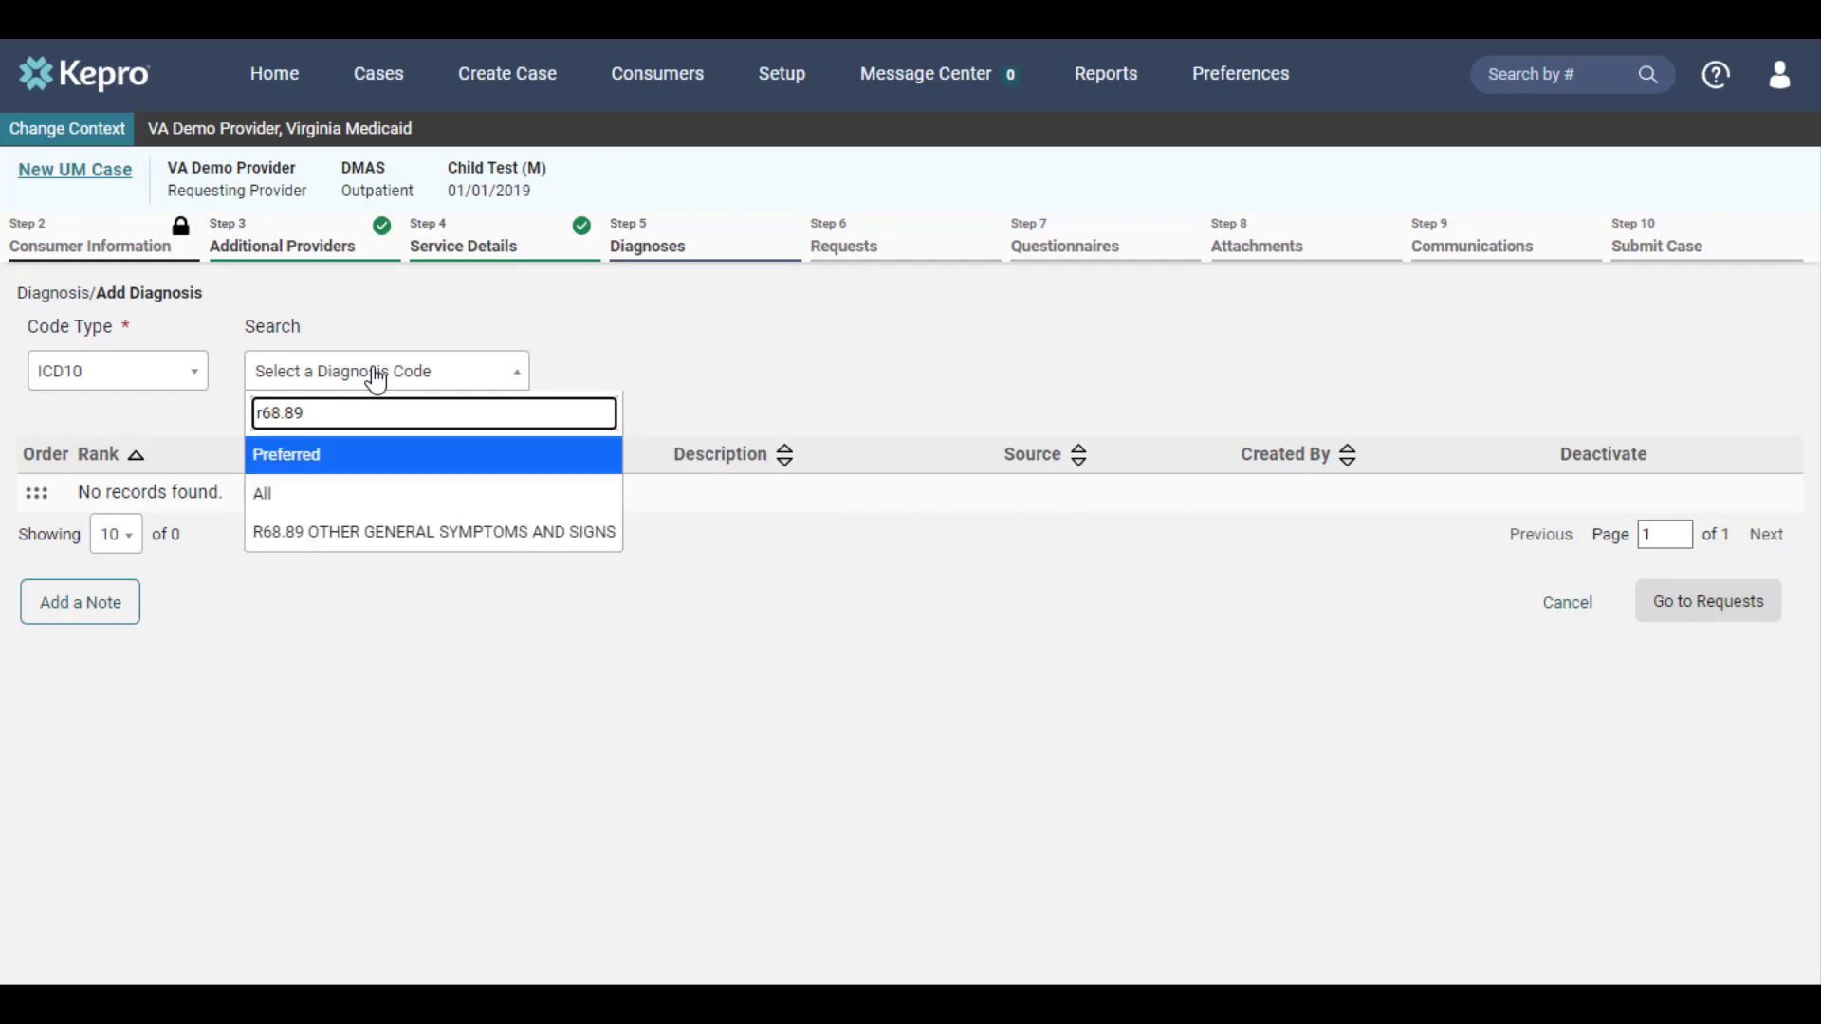
click(403, 533)
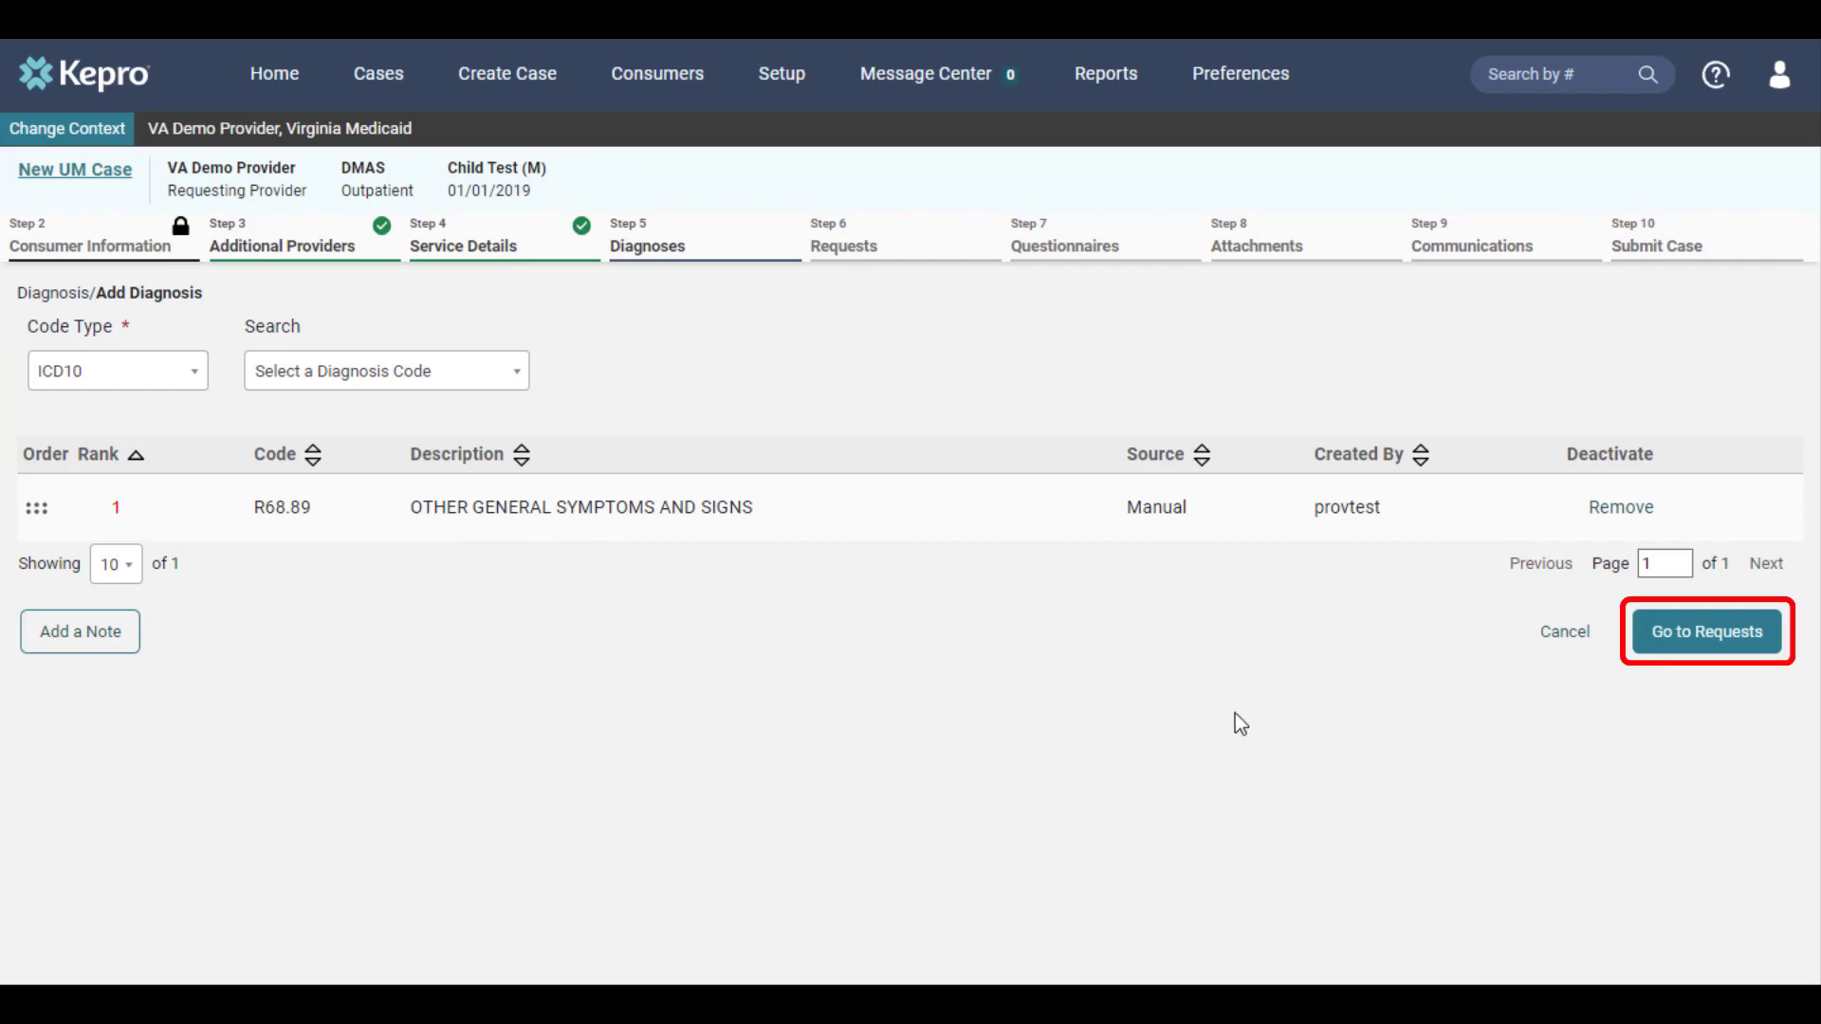
click(1707, 632)
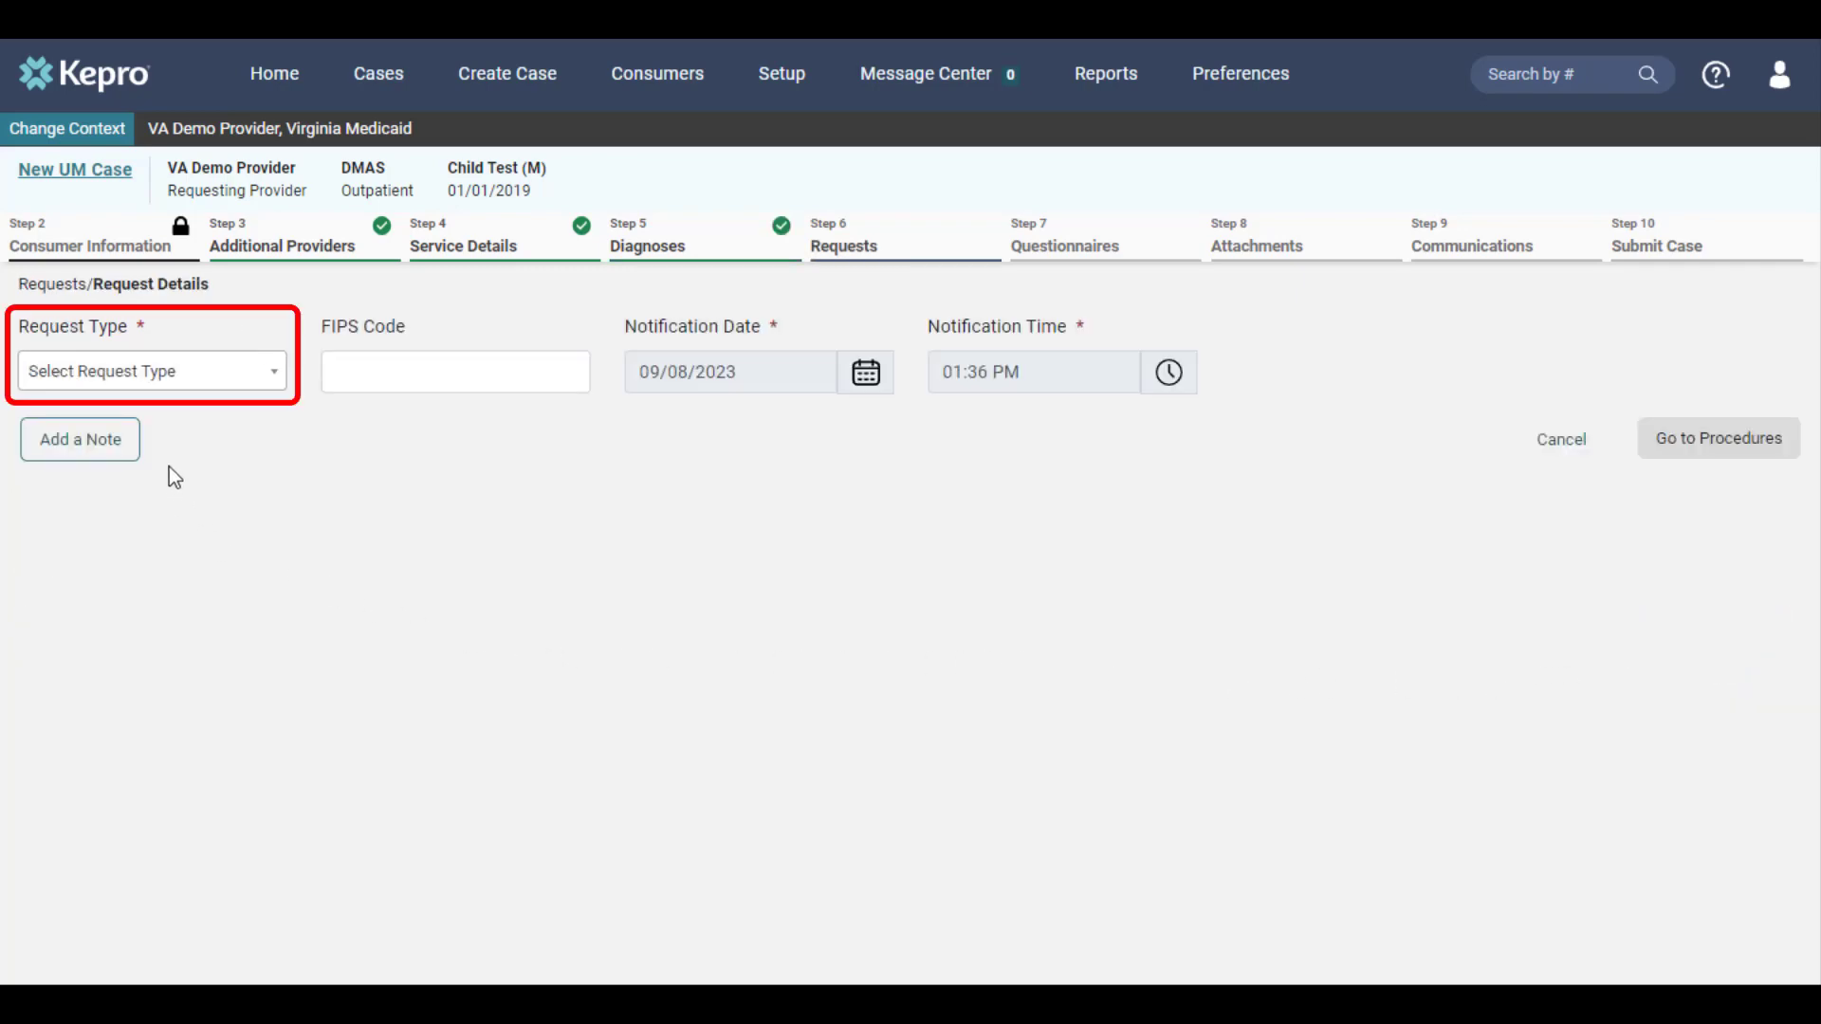
Set the request type to Prior Auth and continue to the procedures
click(176, 384)
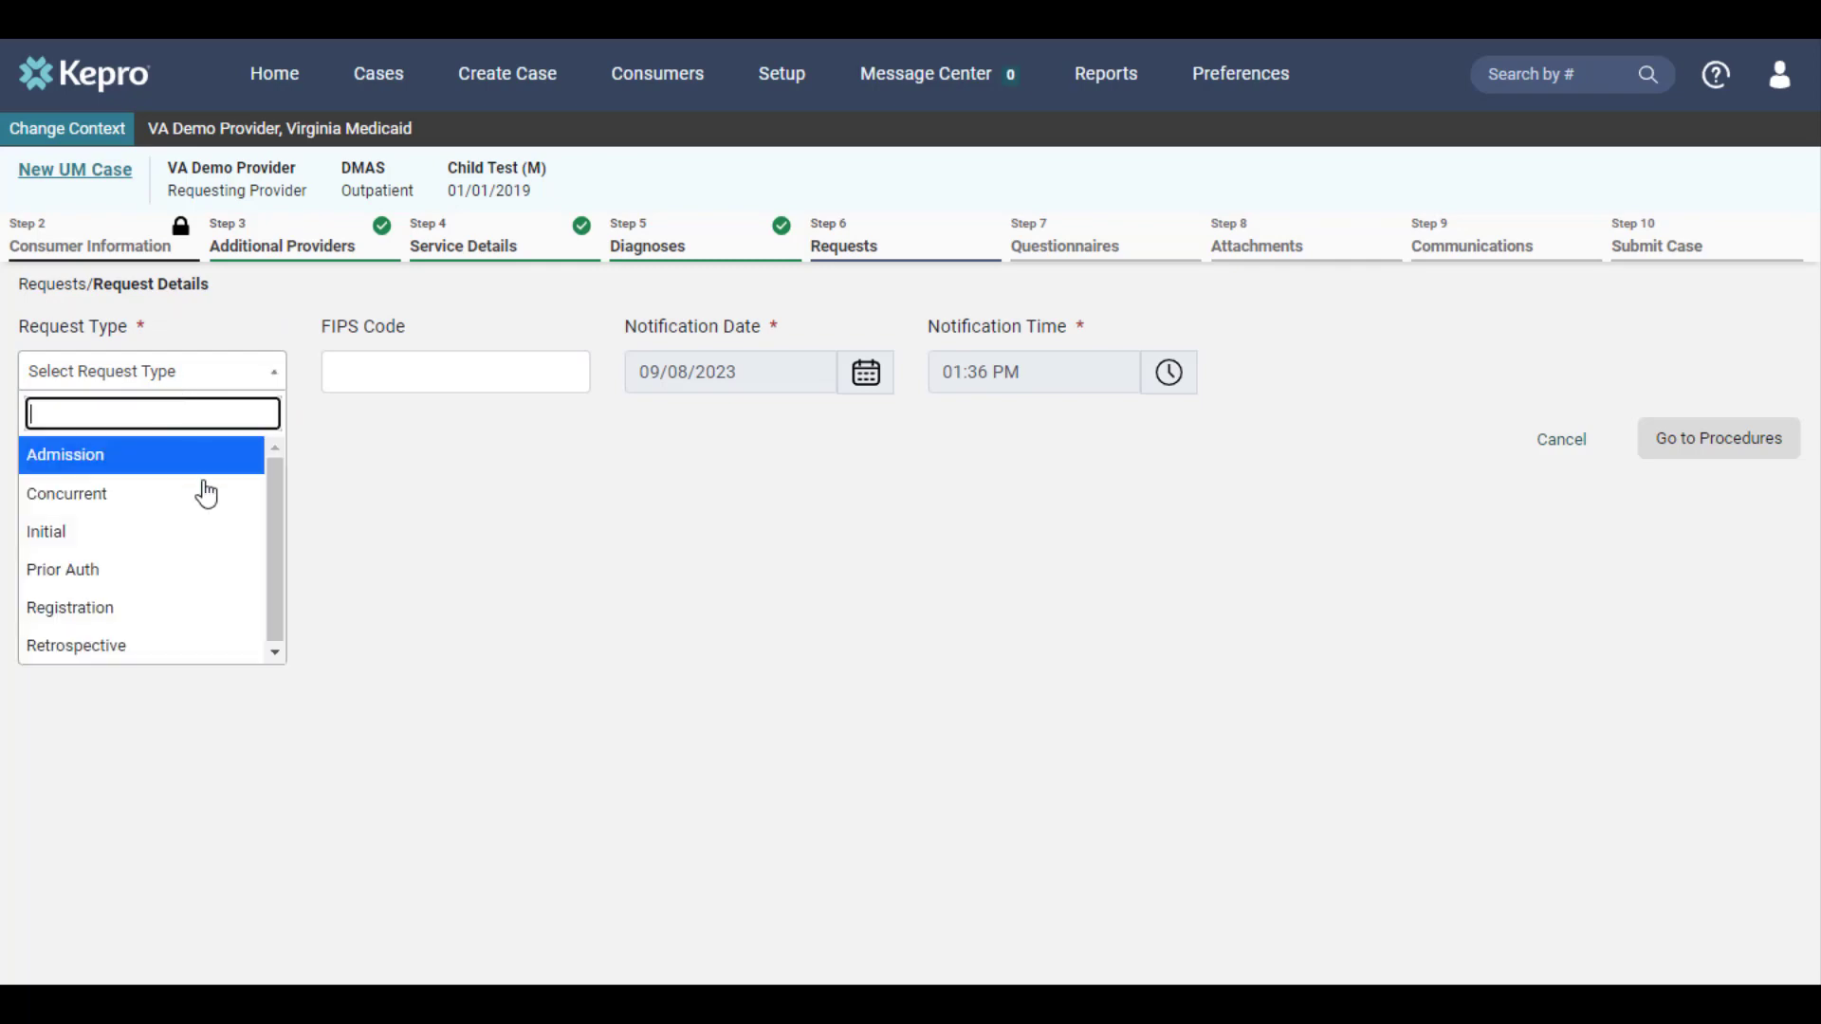
click(174, 572)
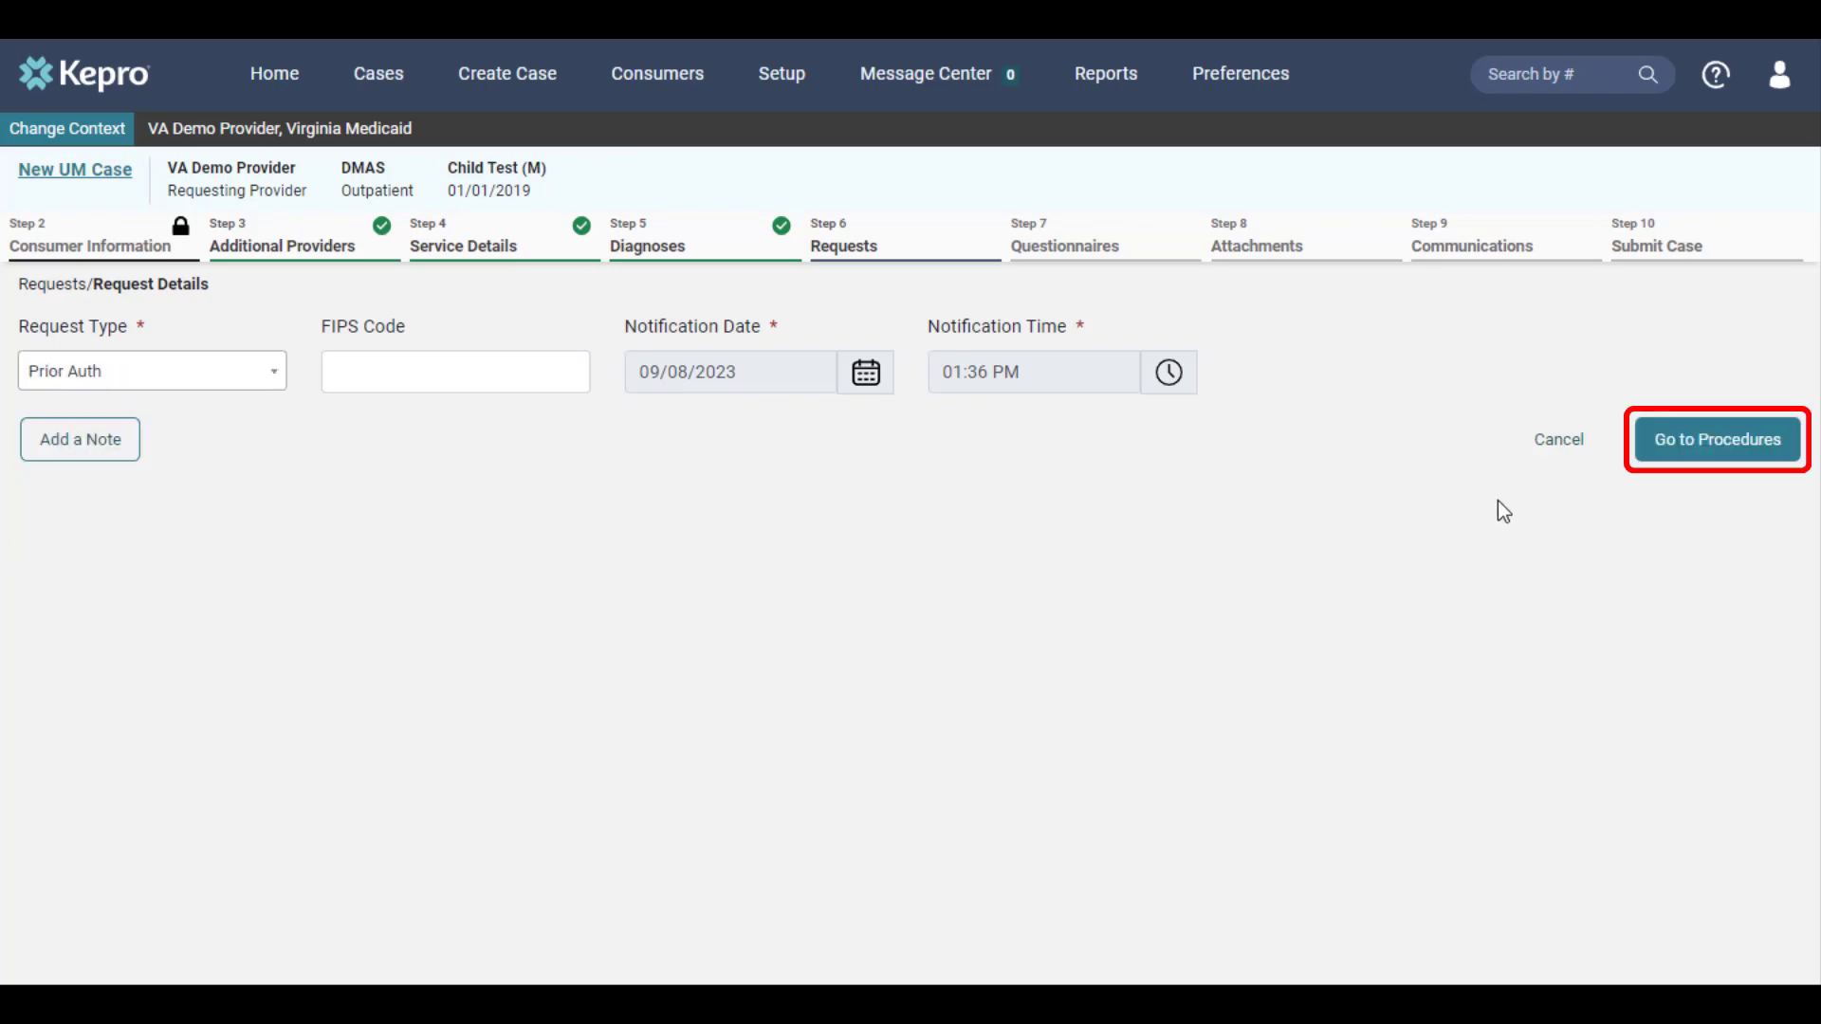
click(1660, 468)
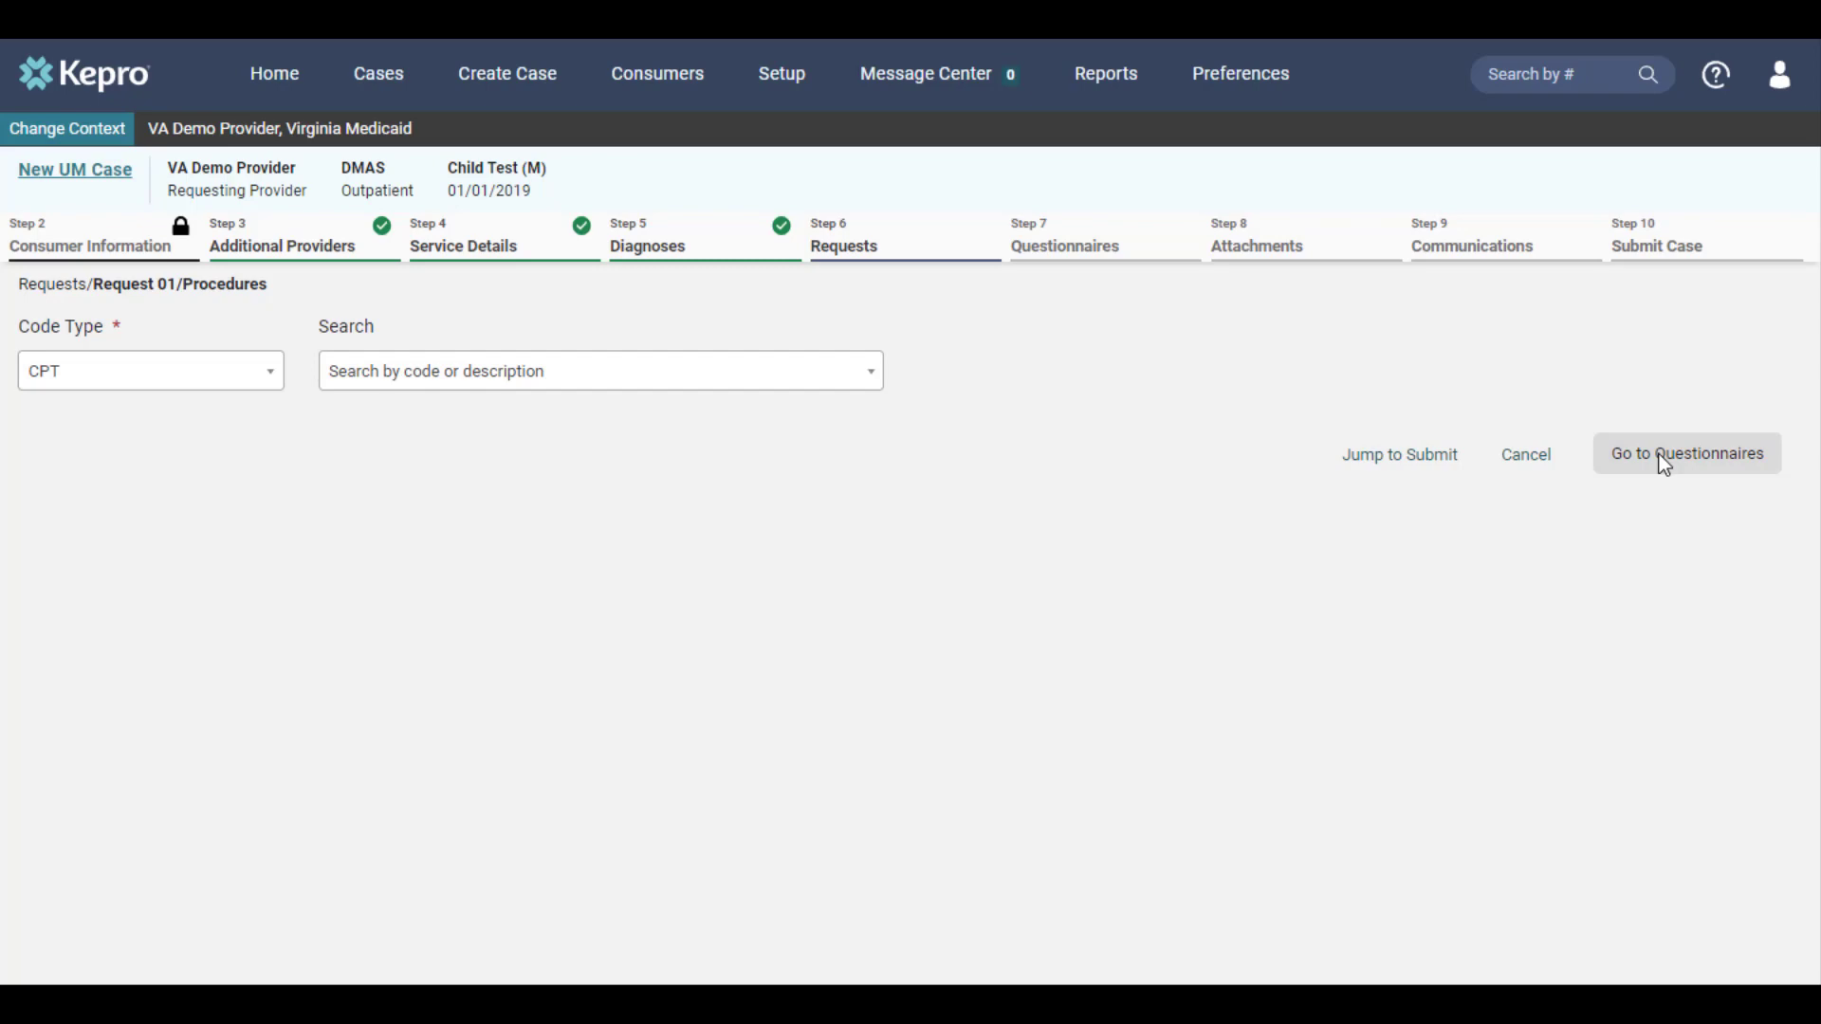
Add the CPT procedure S9123 Nursing care in home rn to the request
click(694, 382)
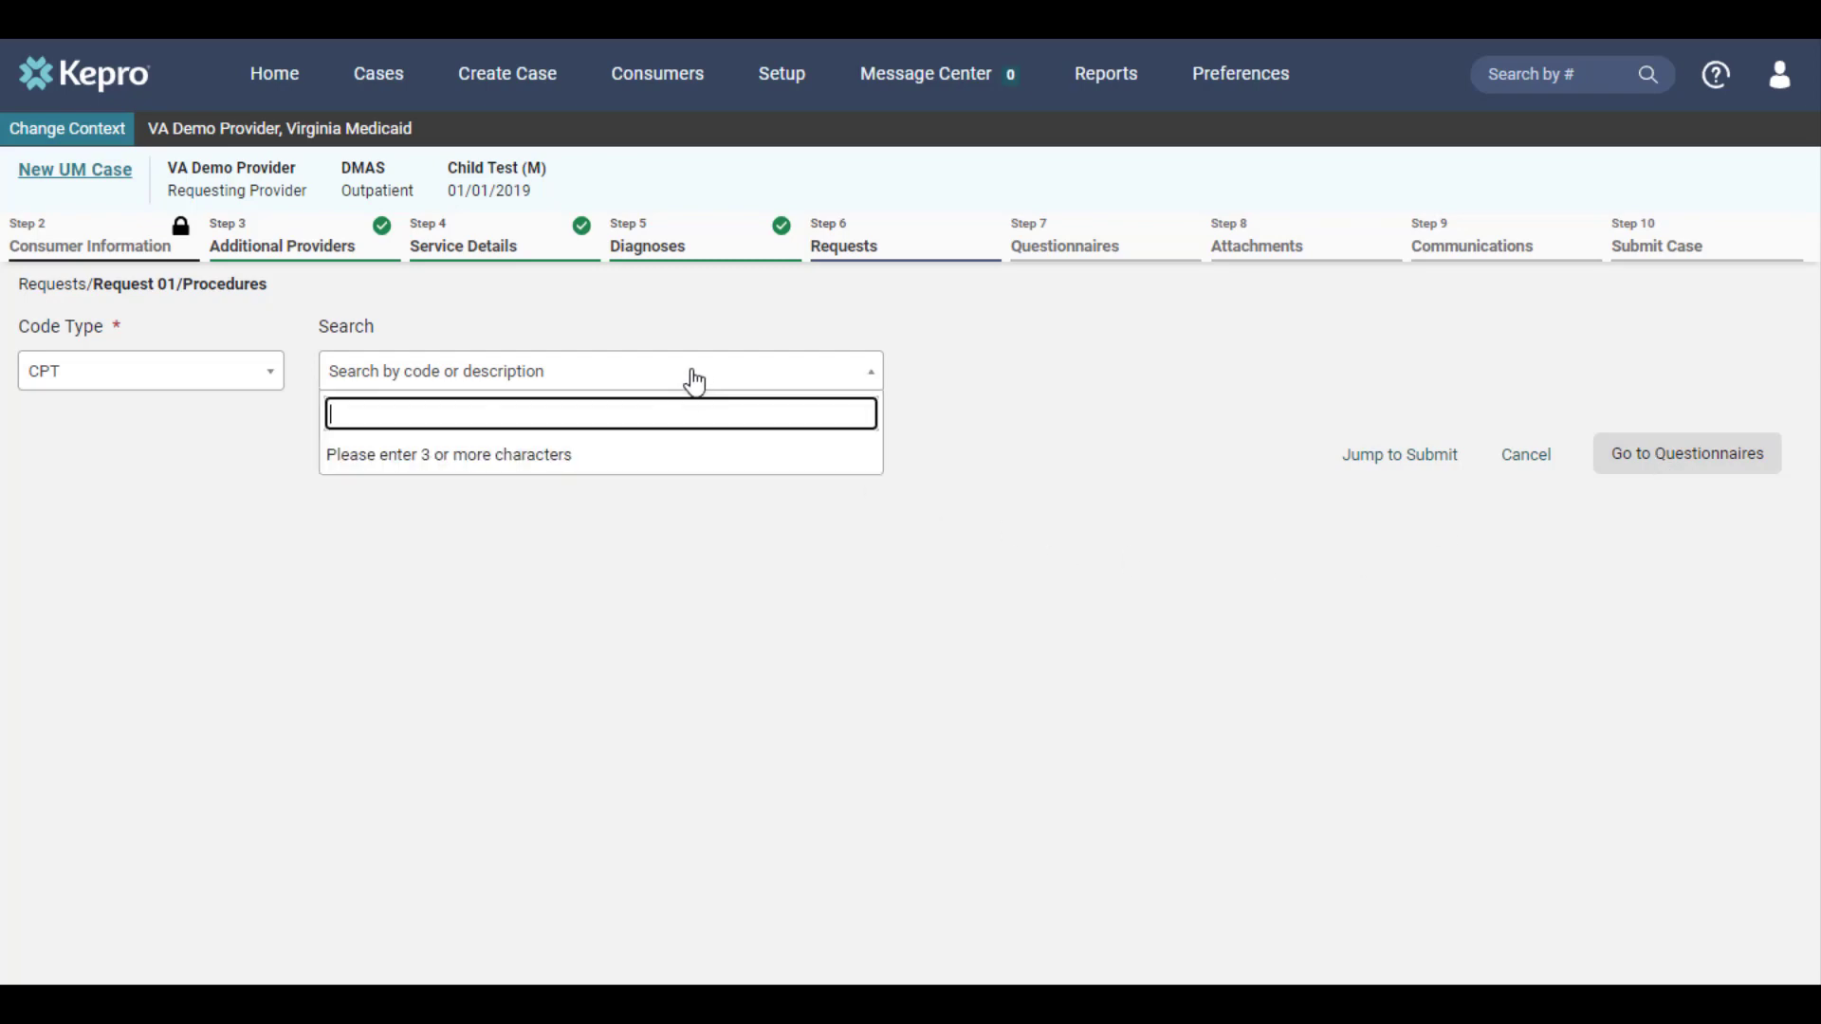
text(s9123)
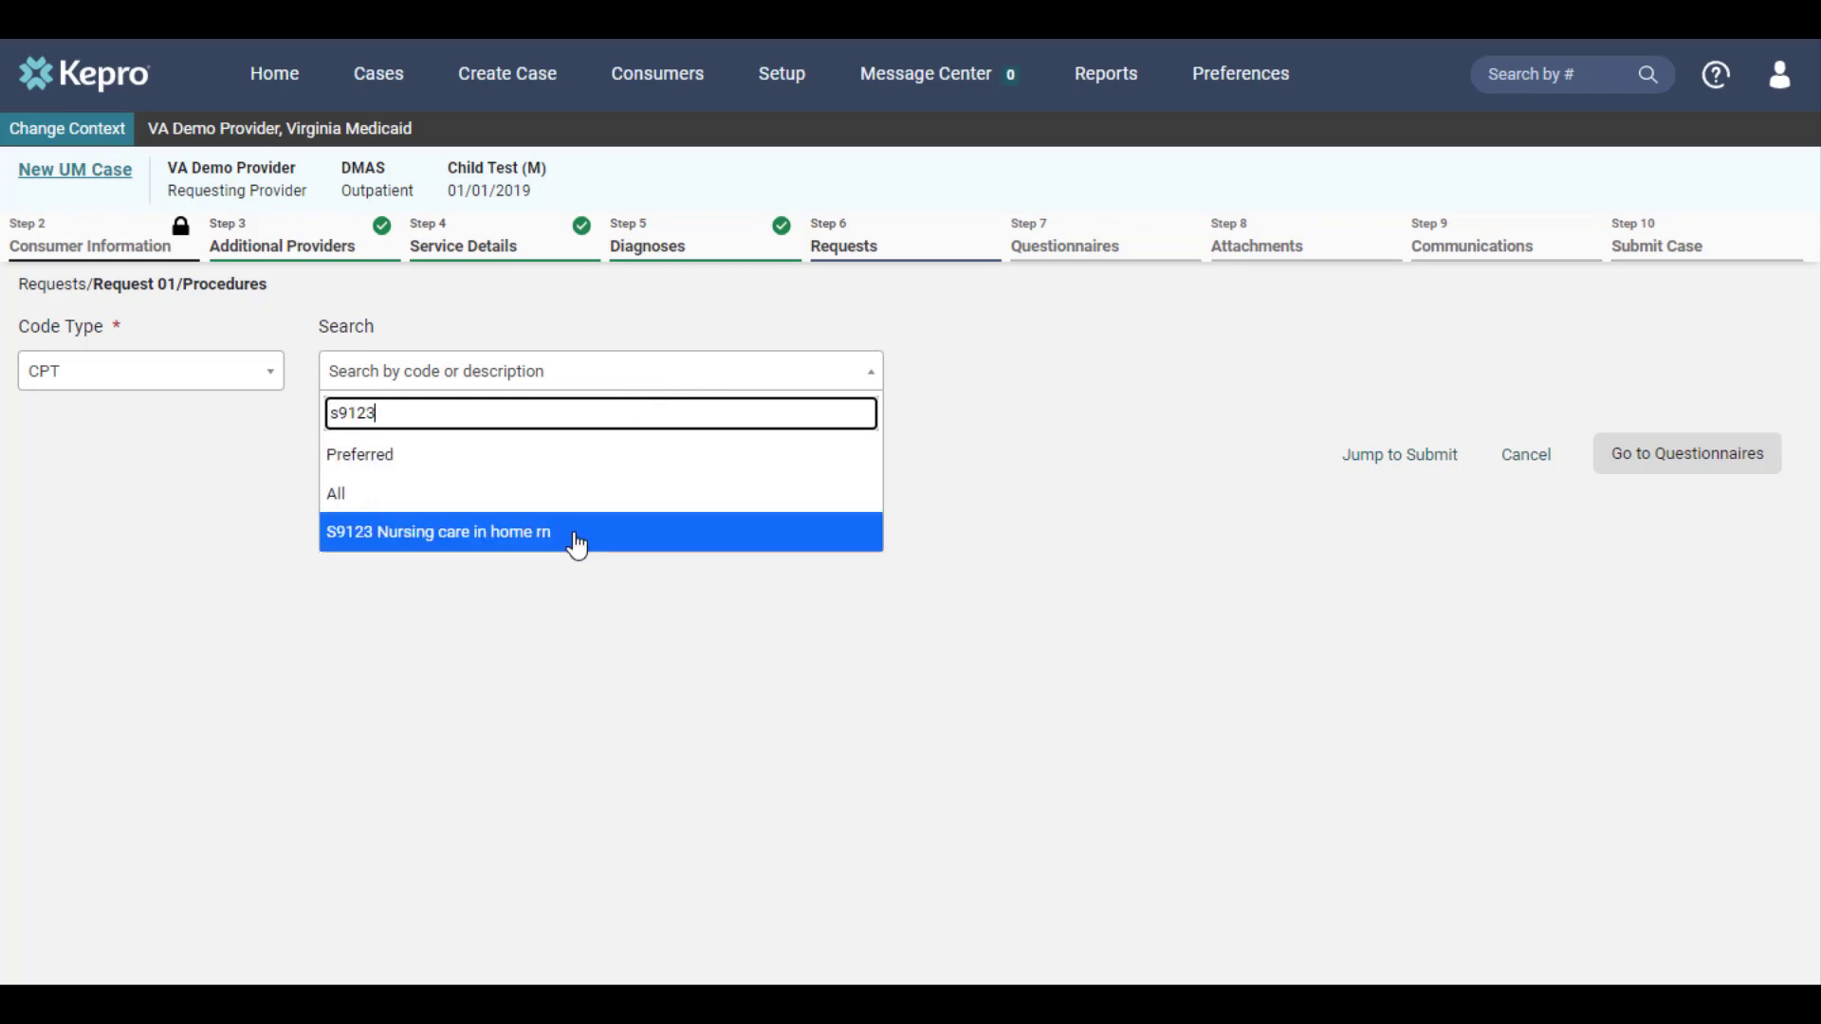
click(576, 534)
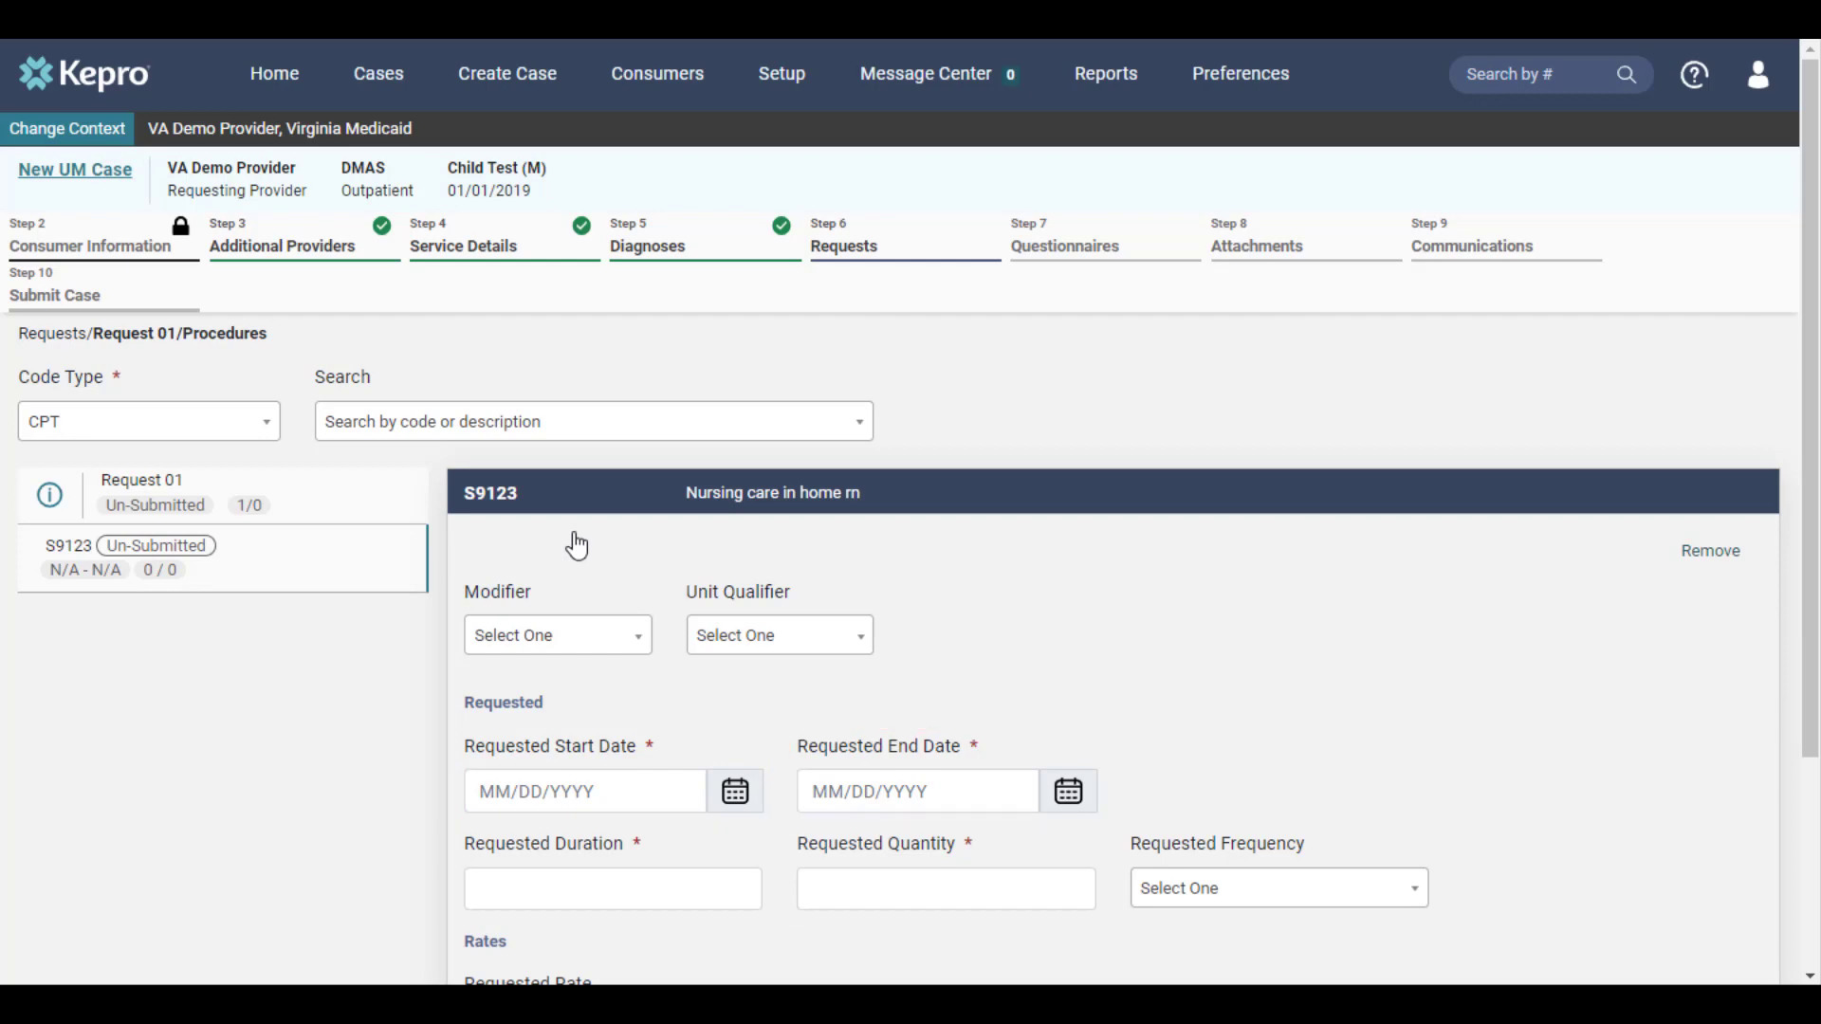
Set the S9123 procedure's requested start date to 09/08/2023 and its requested duration to 180
scroll(571, 569, down, 2)
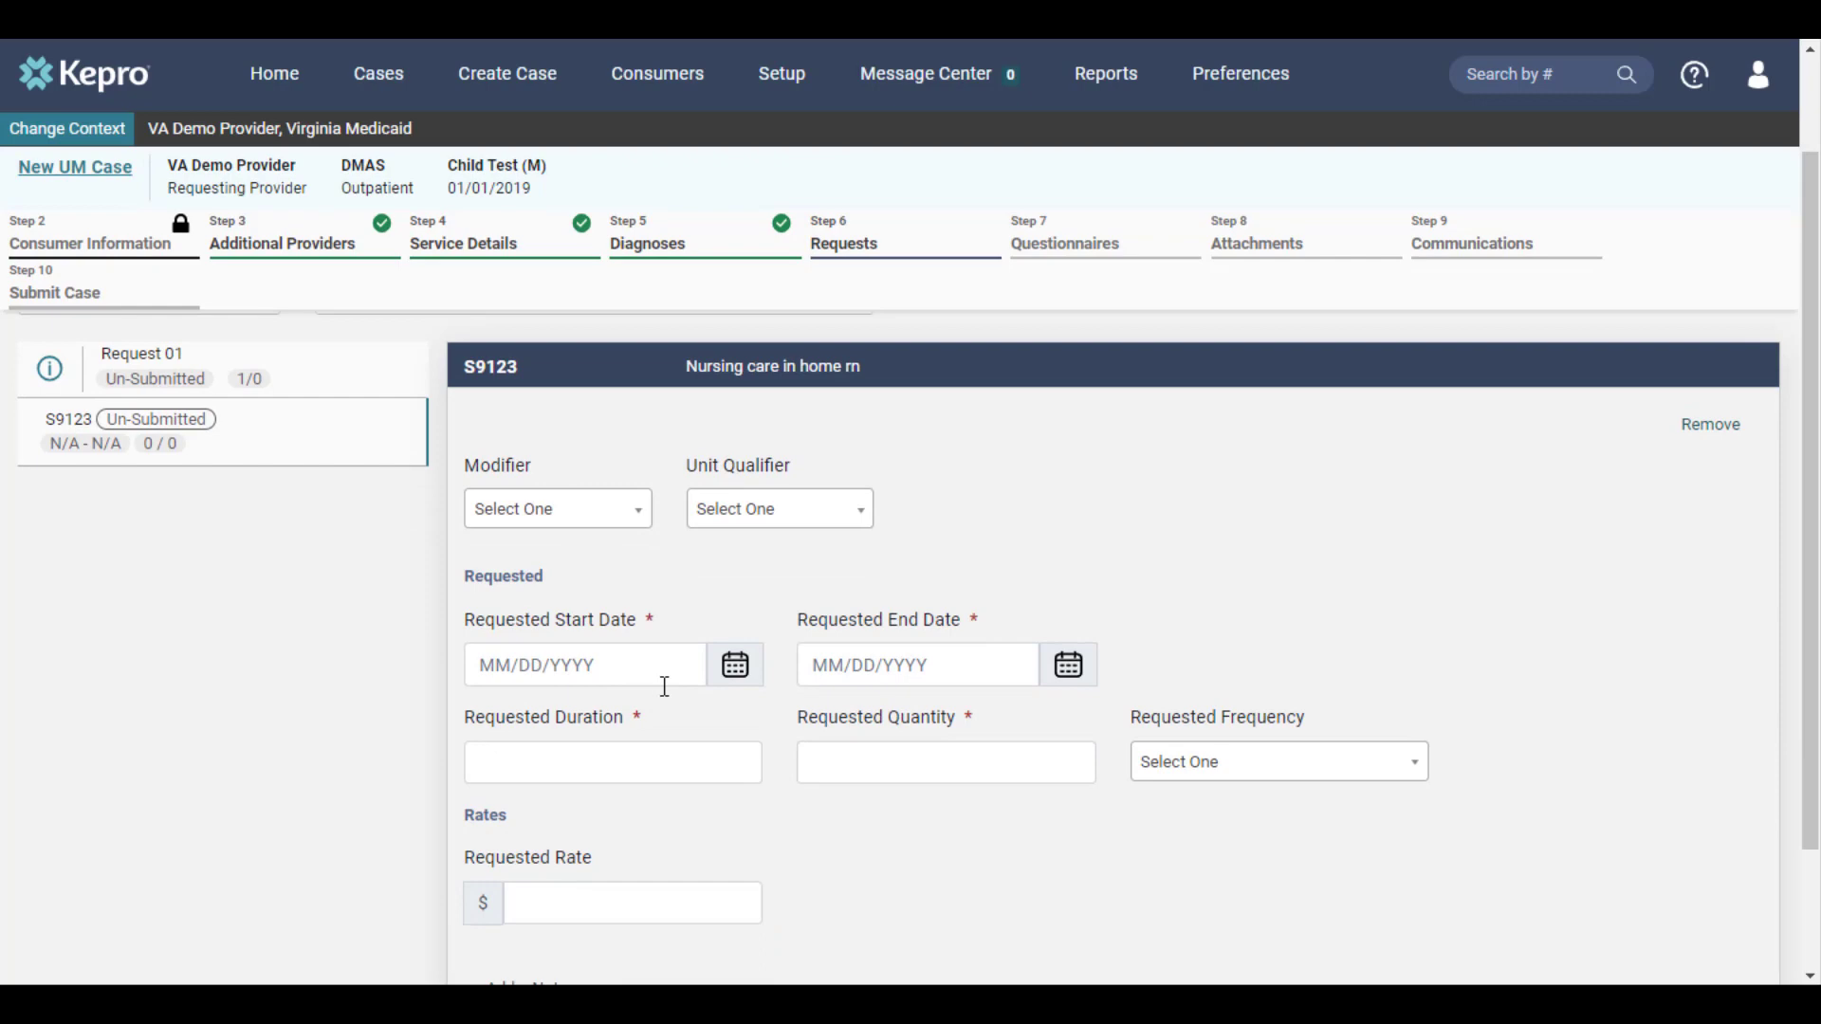
click(745, 680)
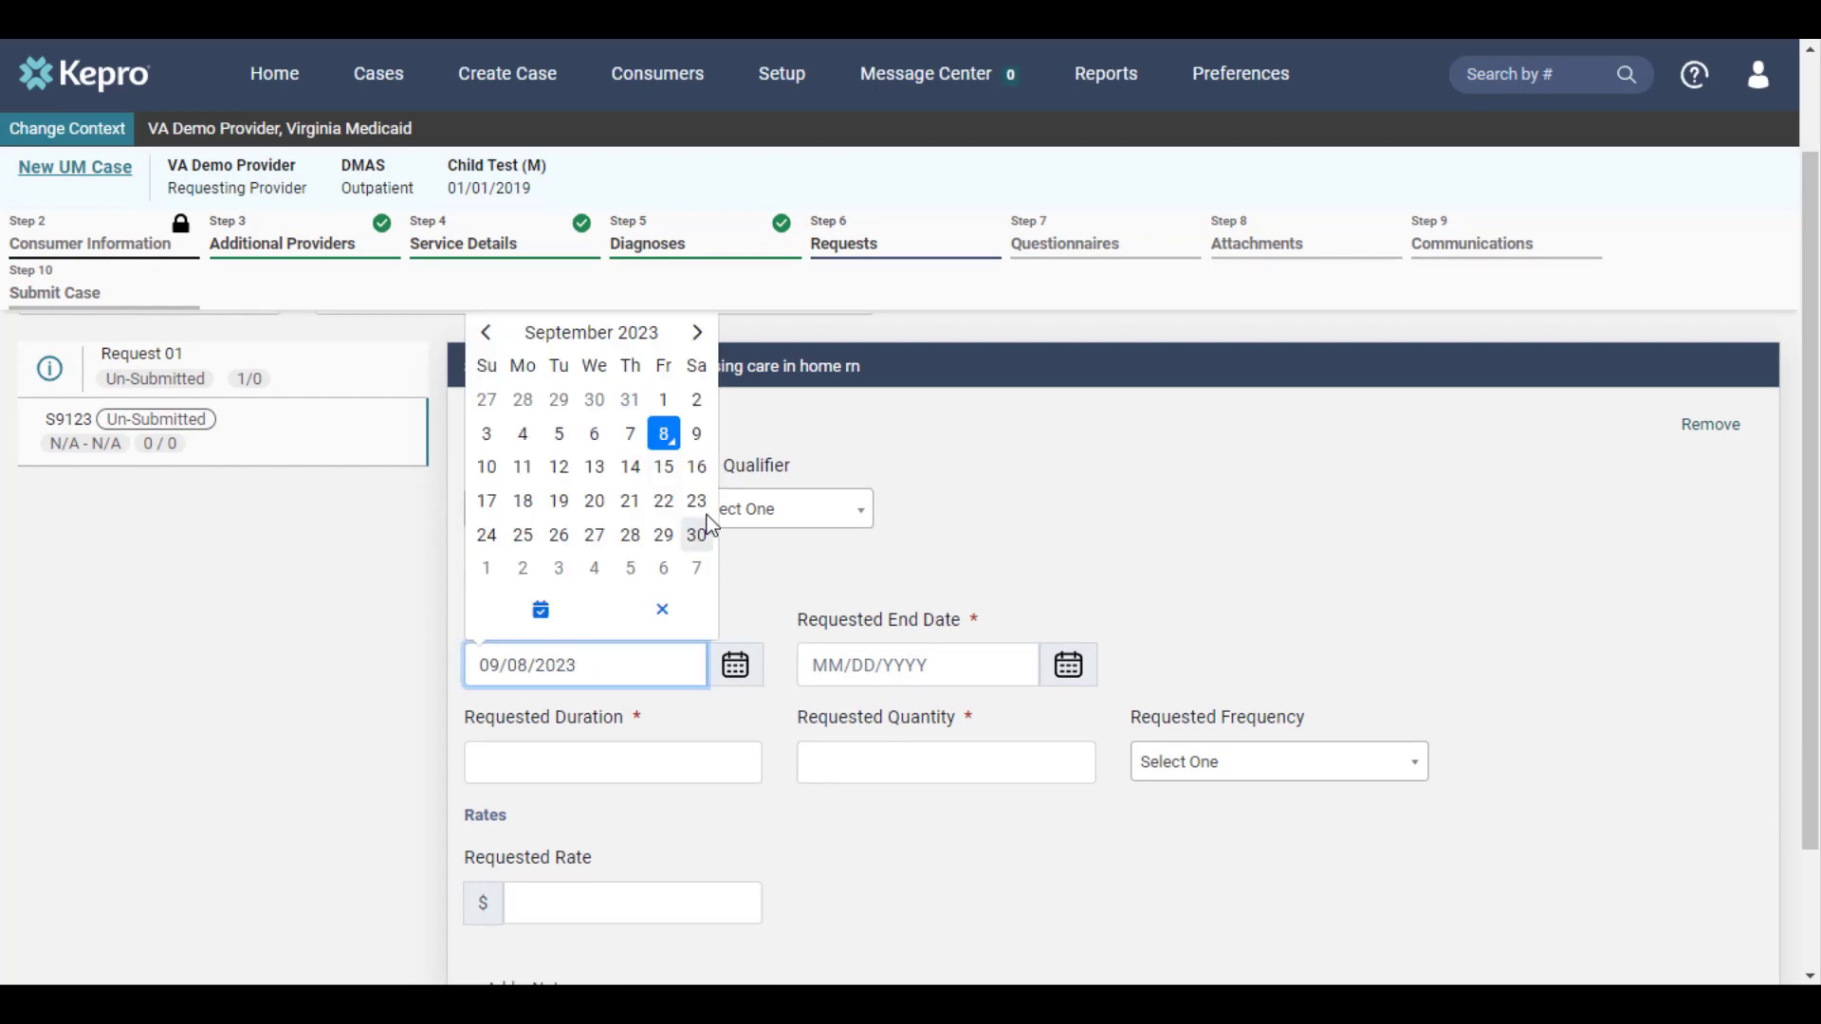
click(664, 434)
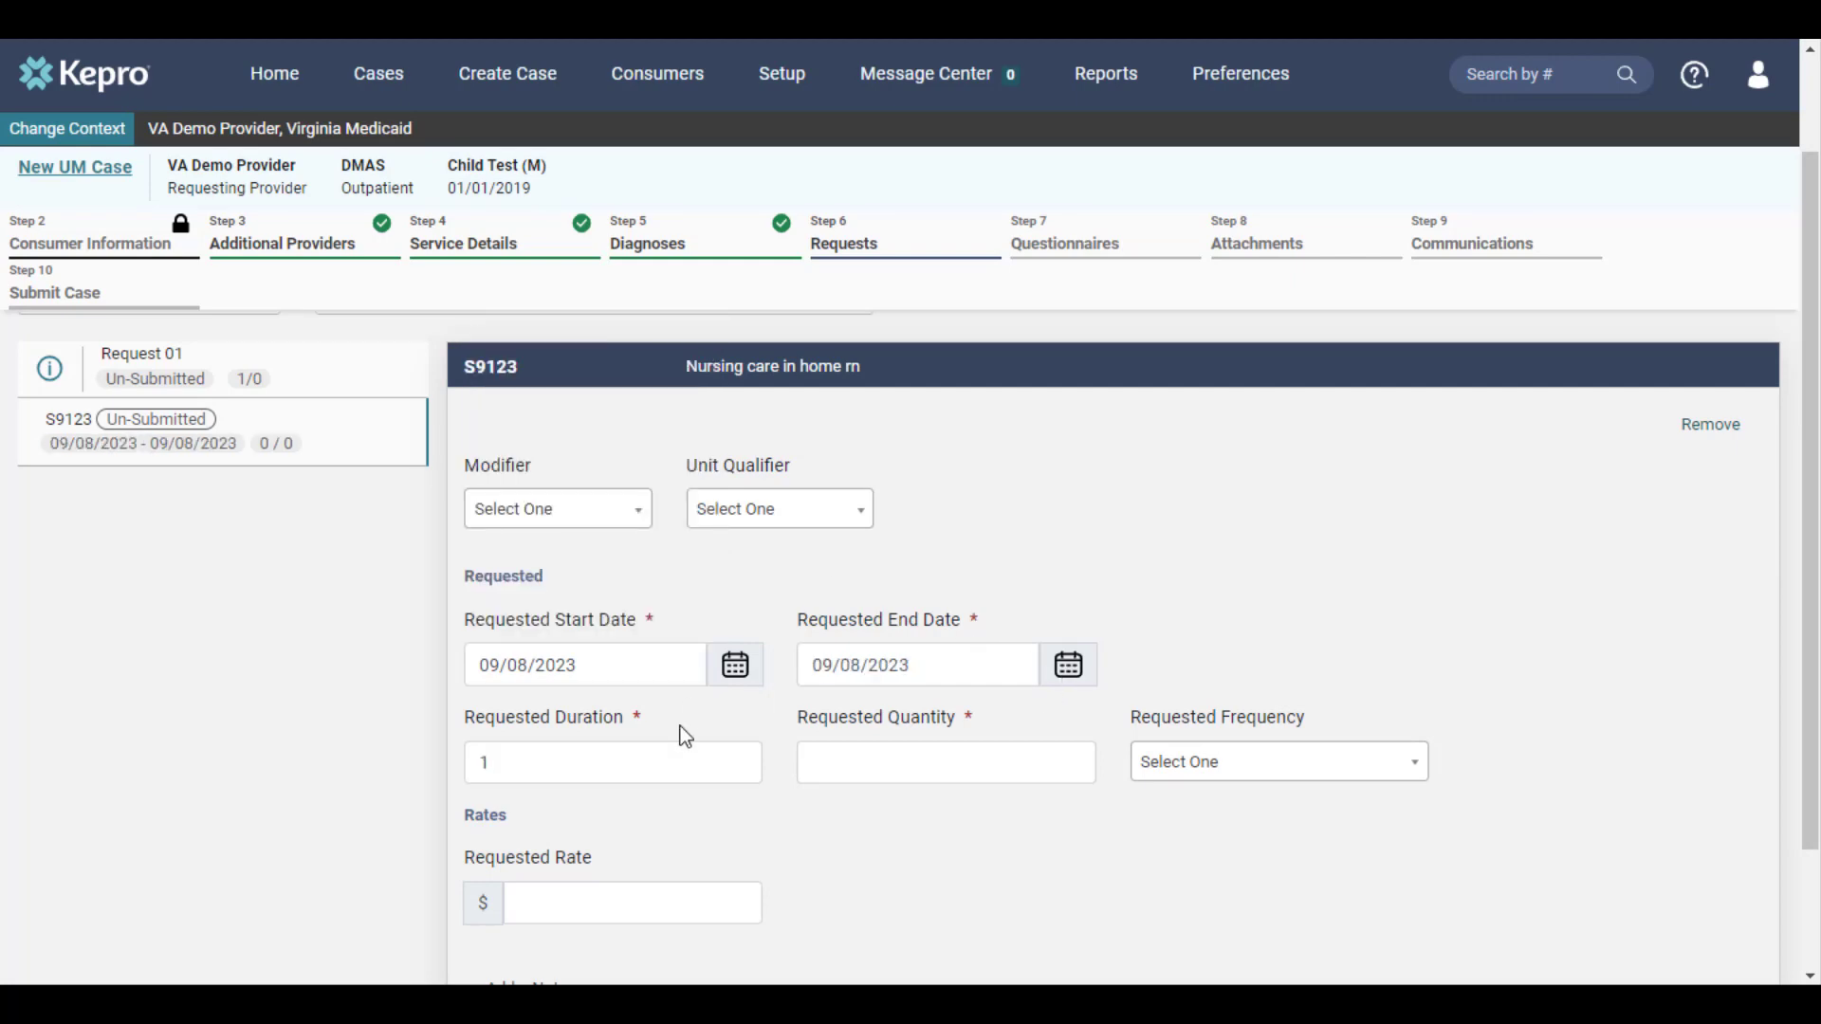
click(570, 766)
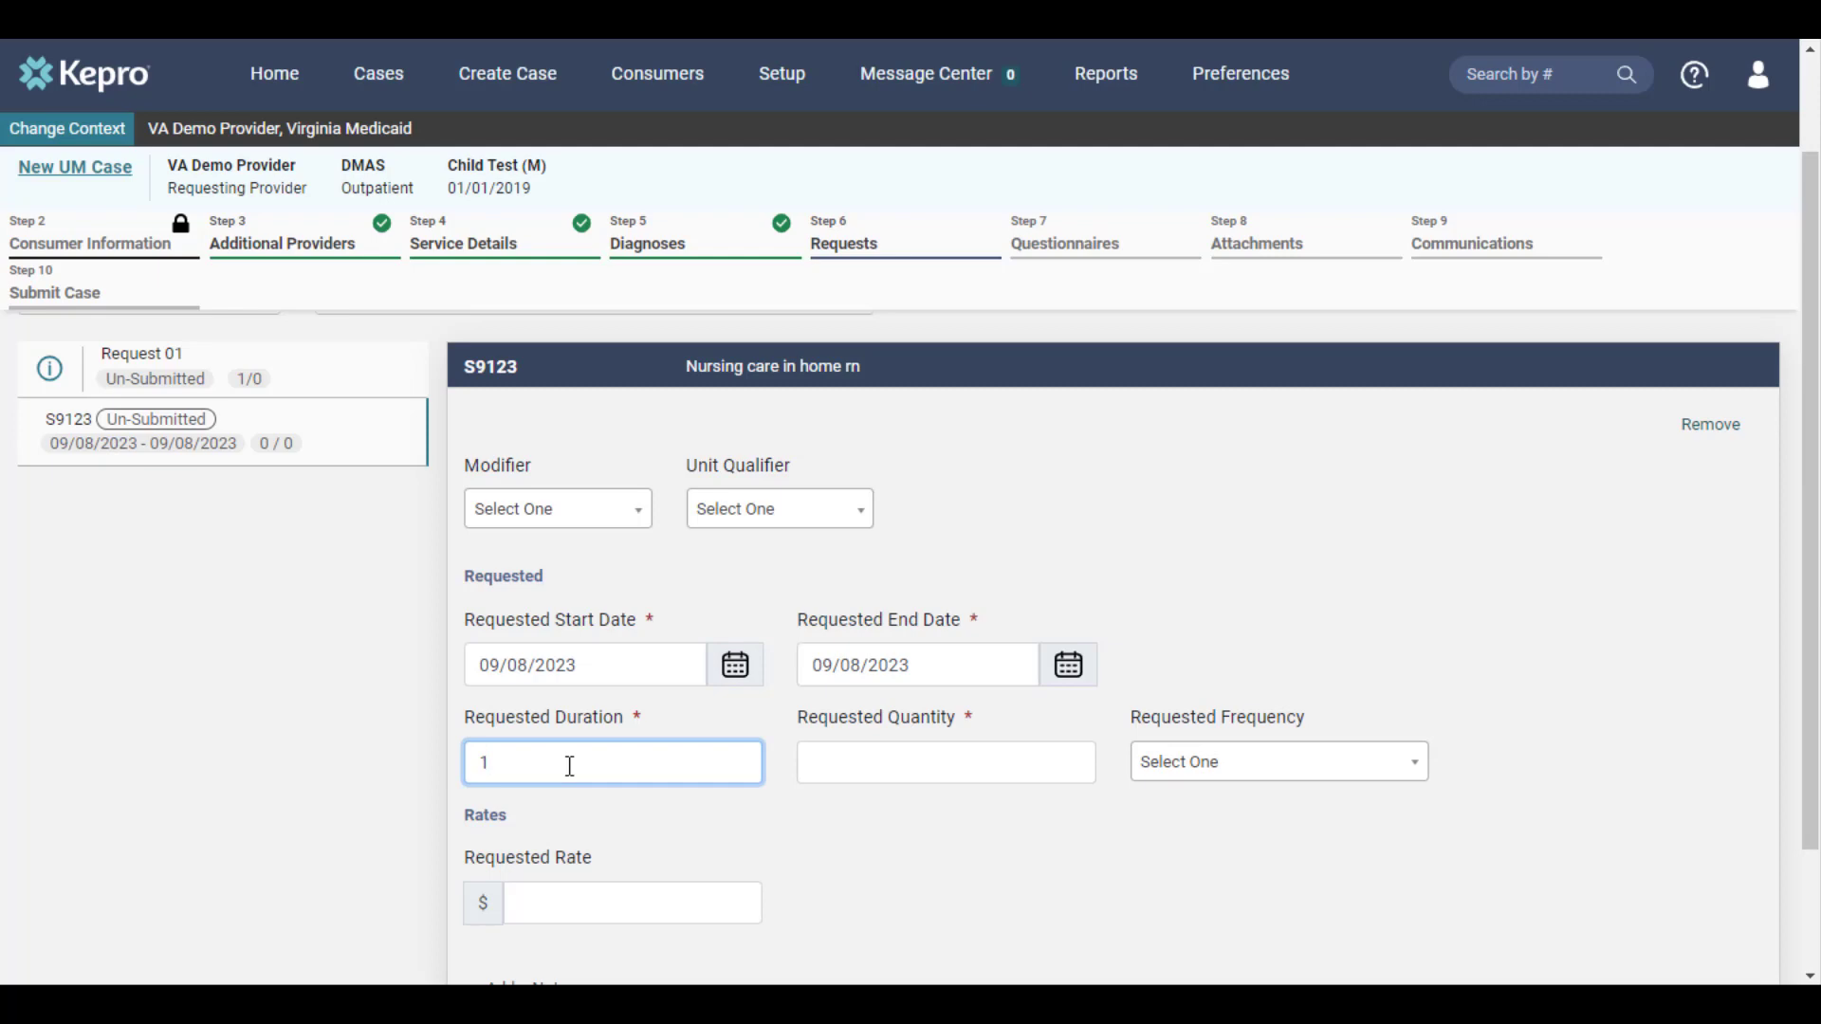
text(80)
click(689, 834)
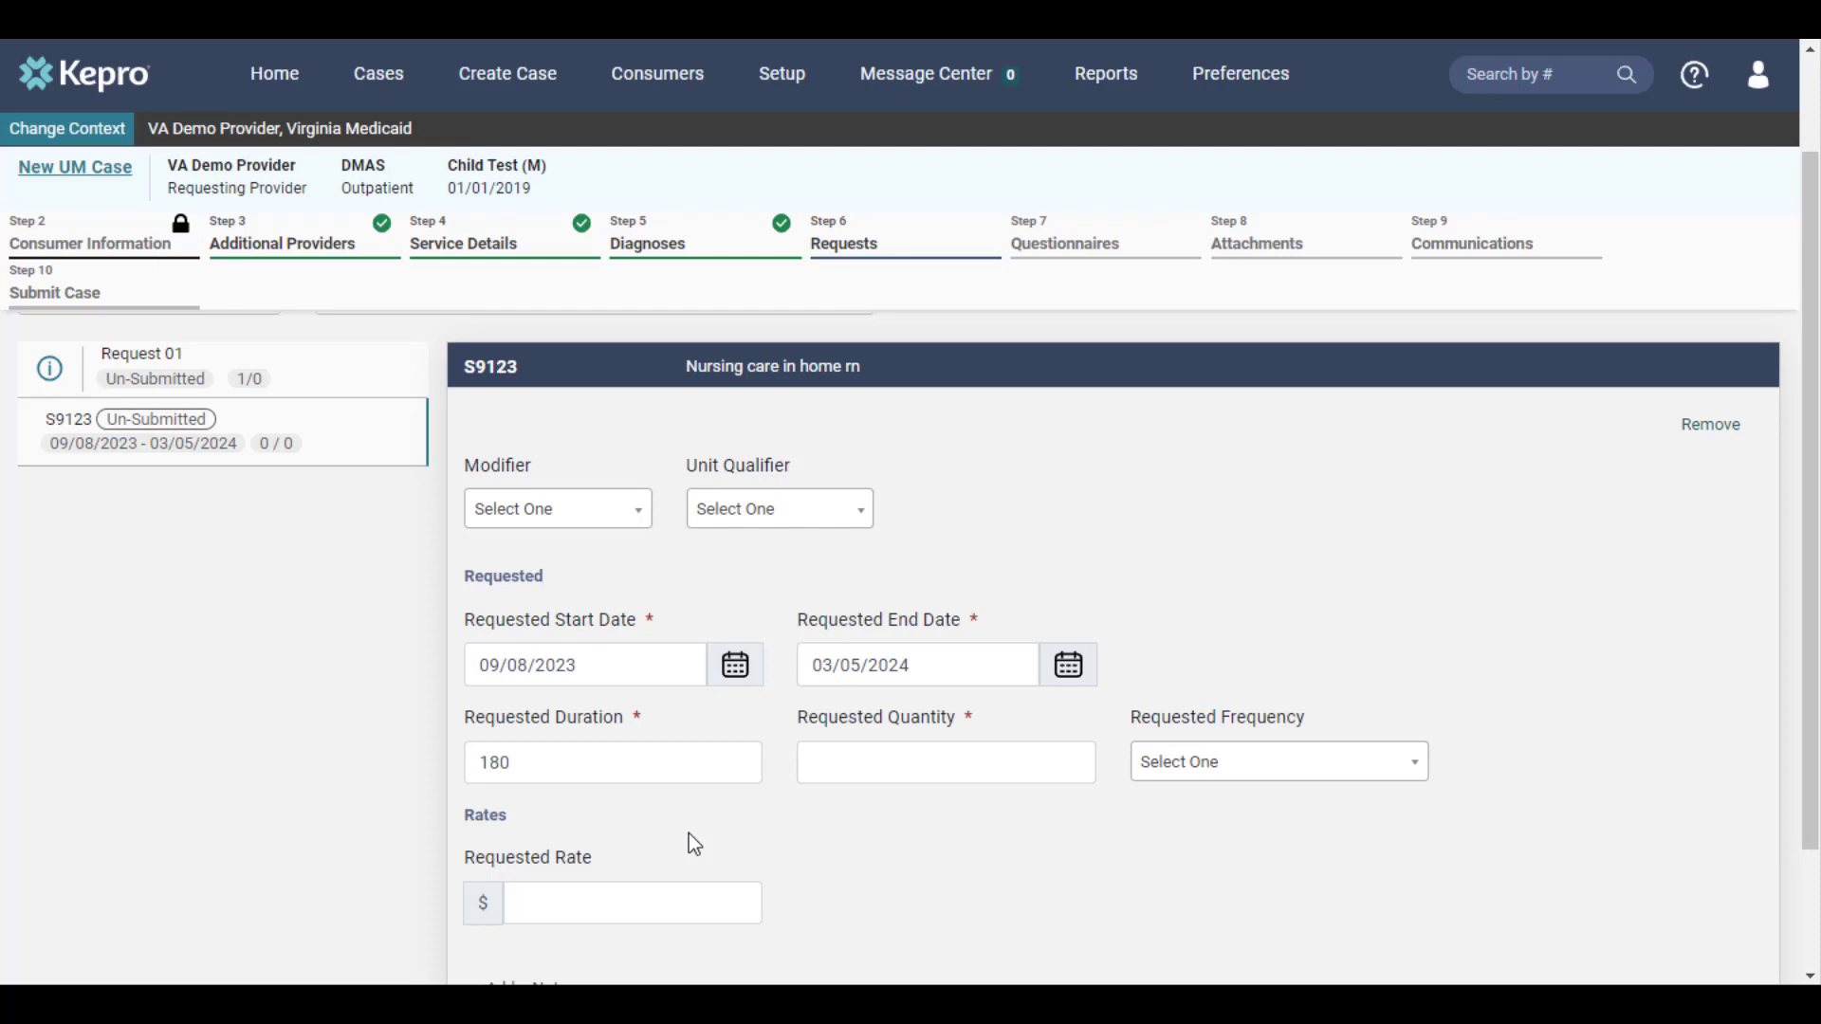
Set the procedure's requested quantity to 500 and continue past the questionnaires to the attachments
click(886, 769)
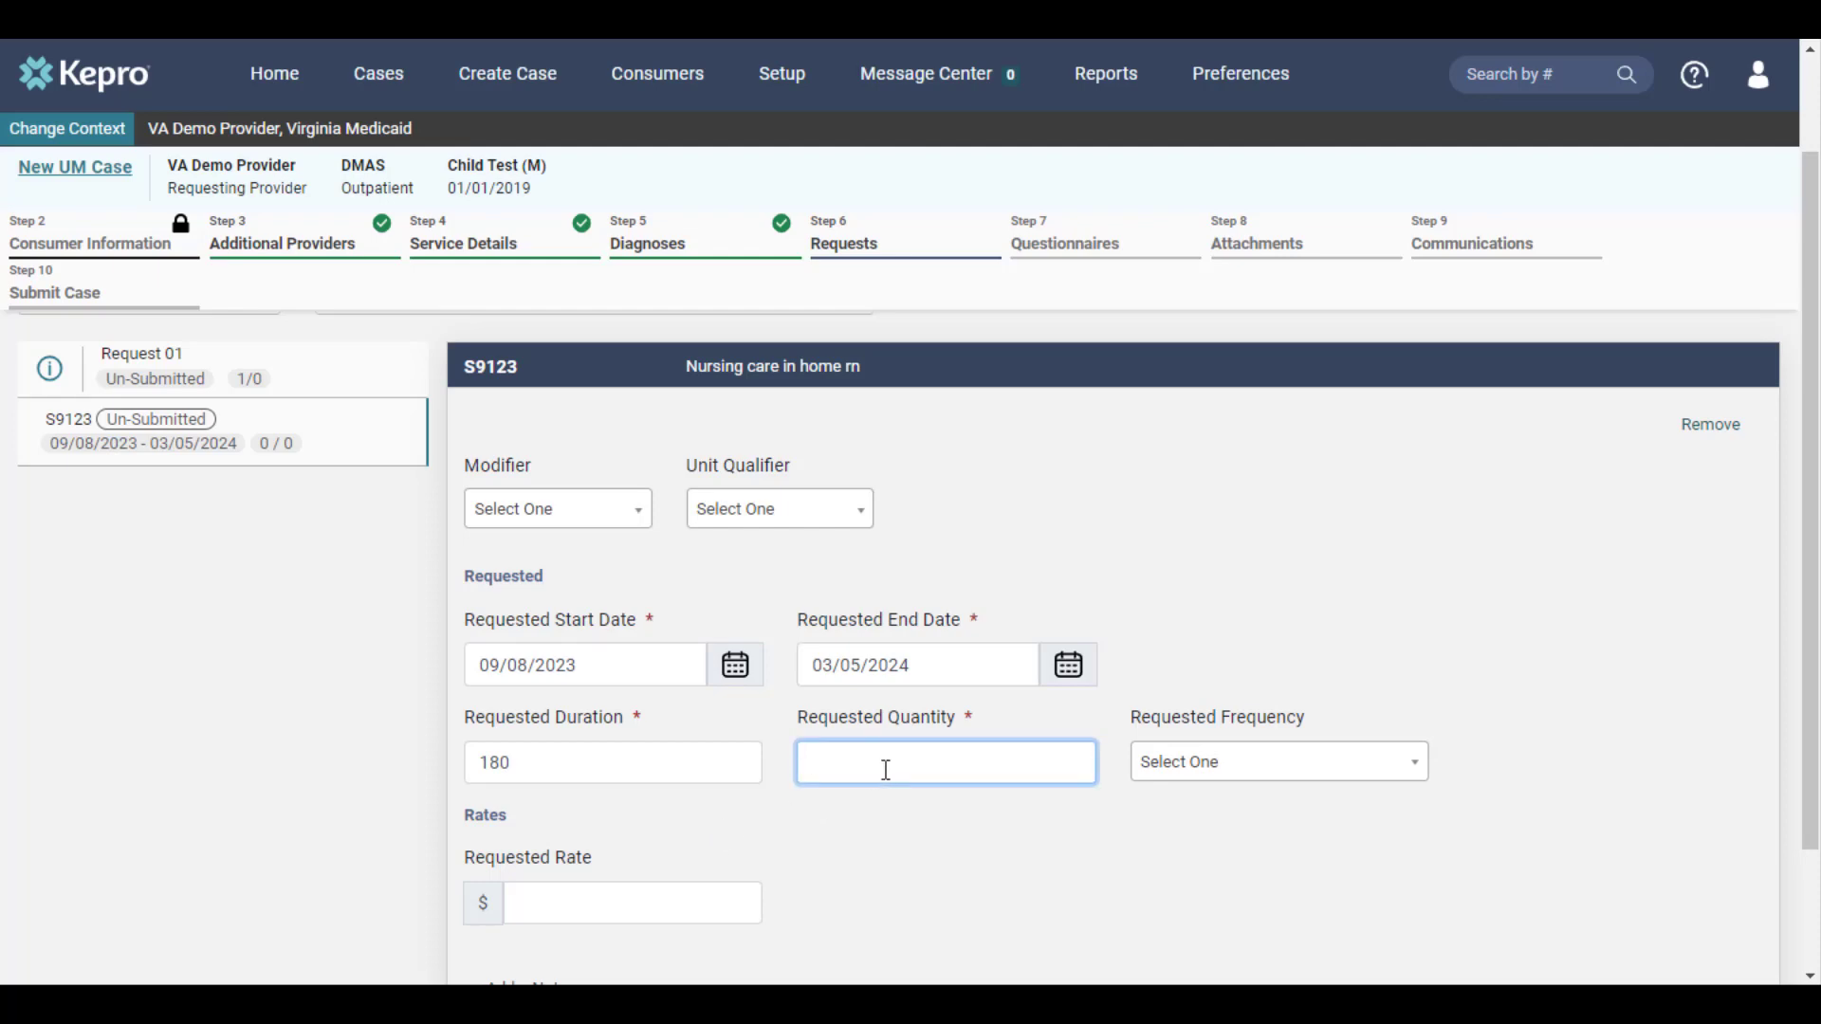
text(500)
scroll(1430, 840, down, 2)
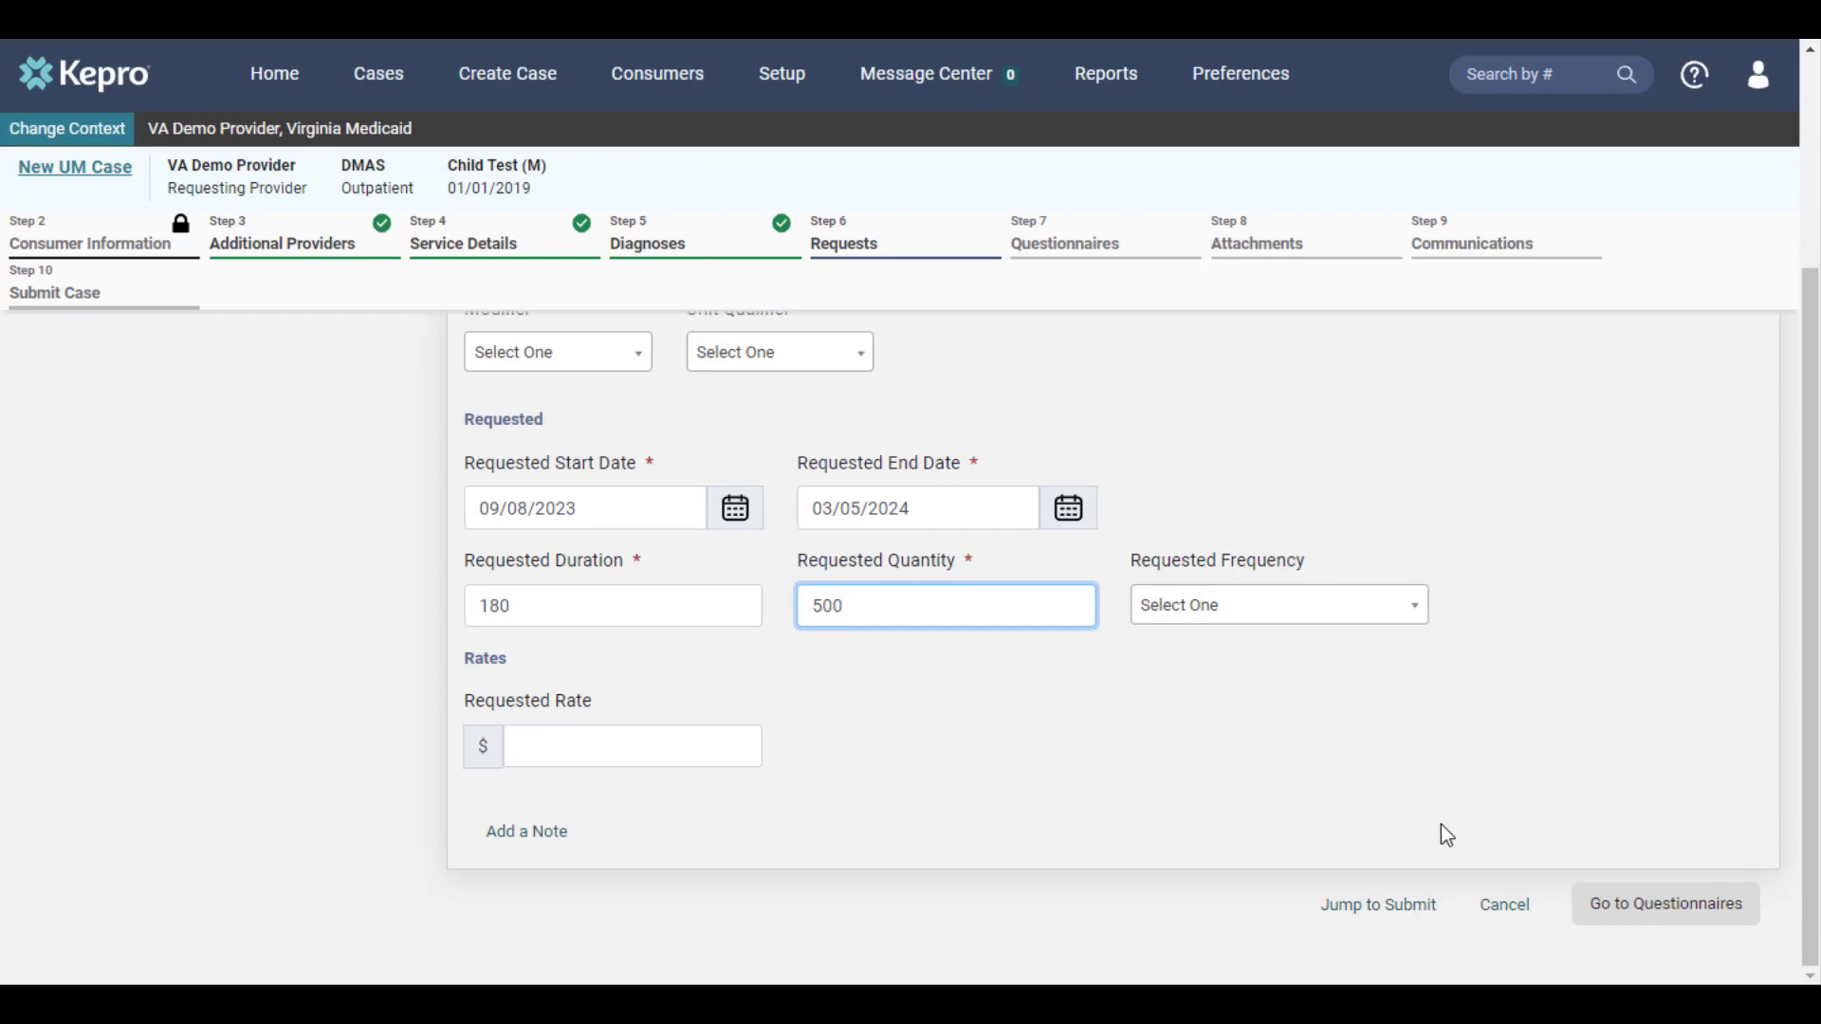
click(1457, 823)
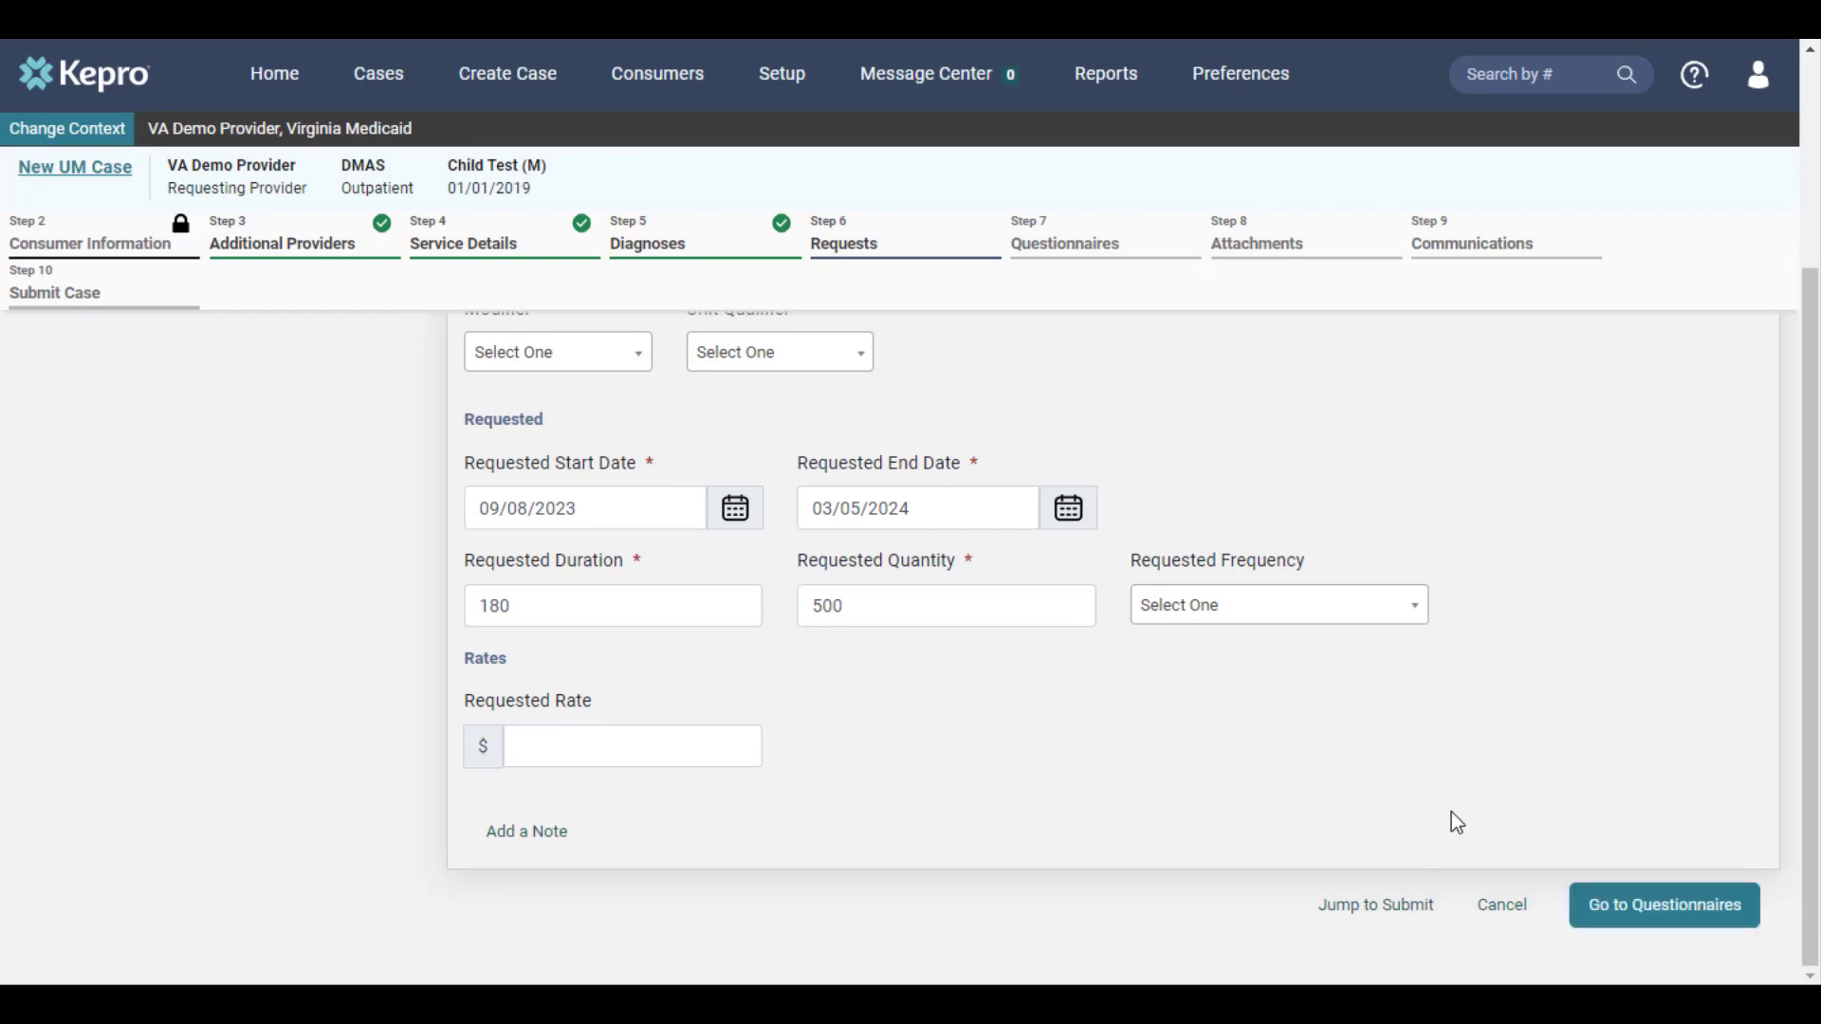
click(1628, 921)
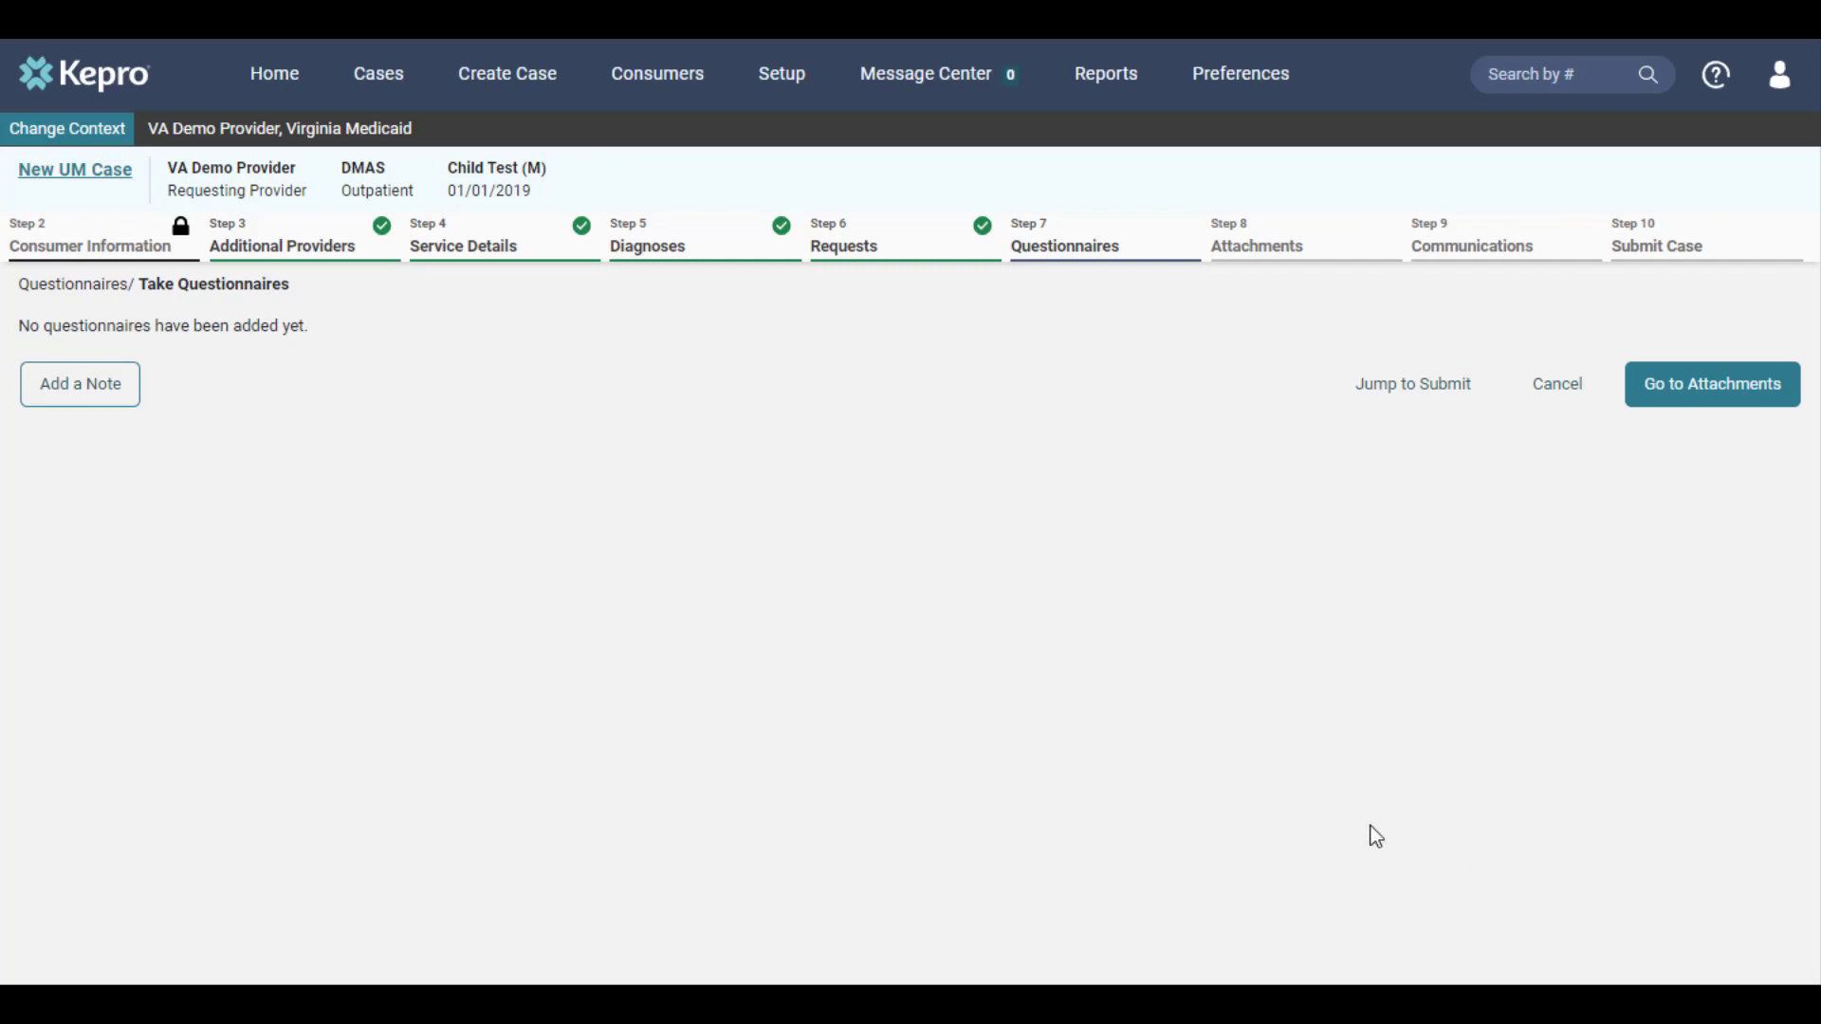
click(1707, 410)
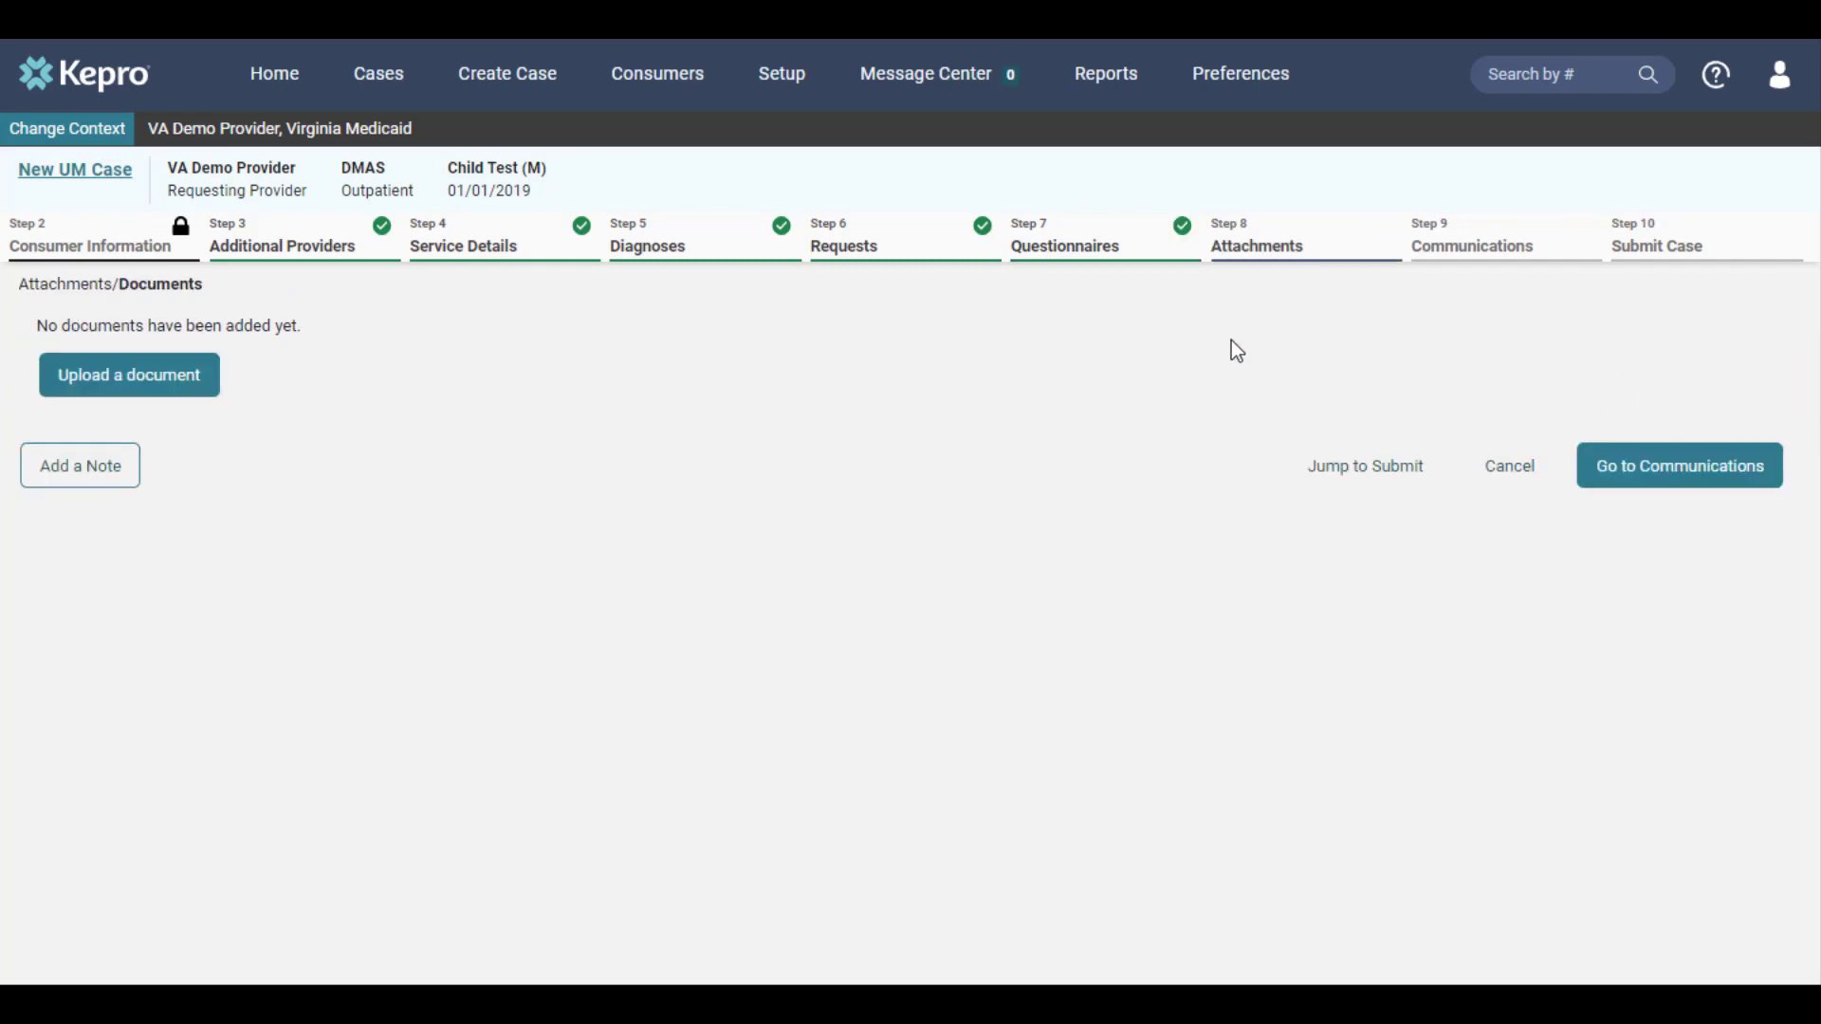
Start a document upload for request R01 and set its document type to DMAS-62
click(203, 394)
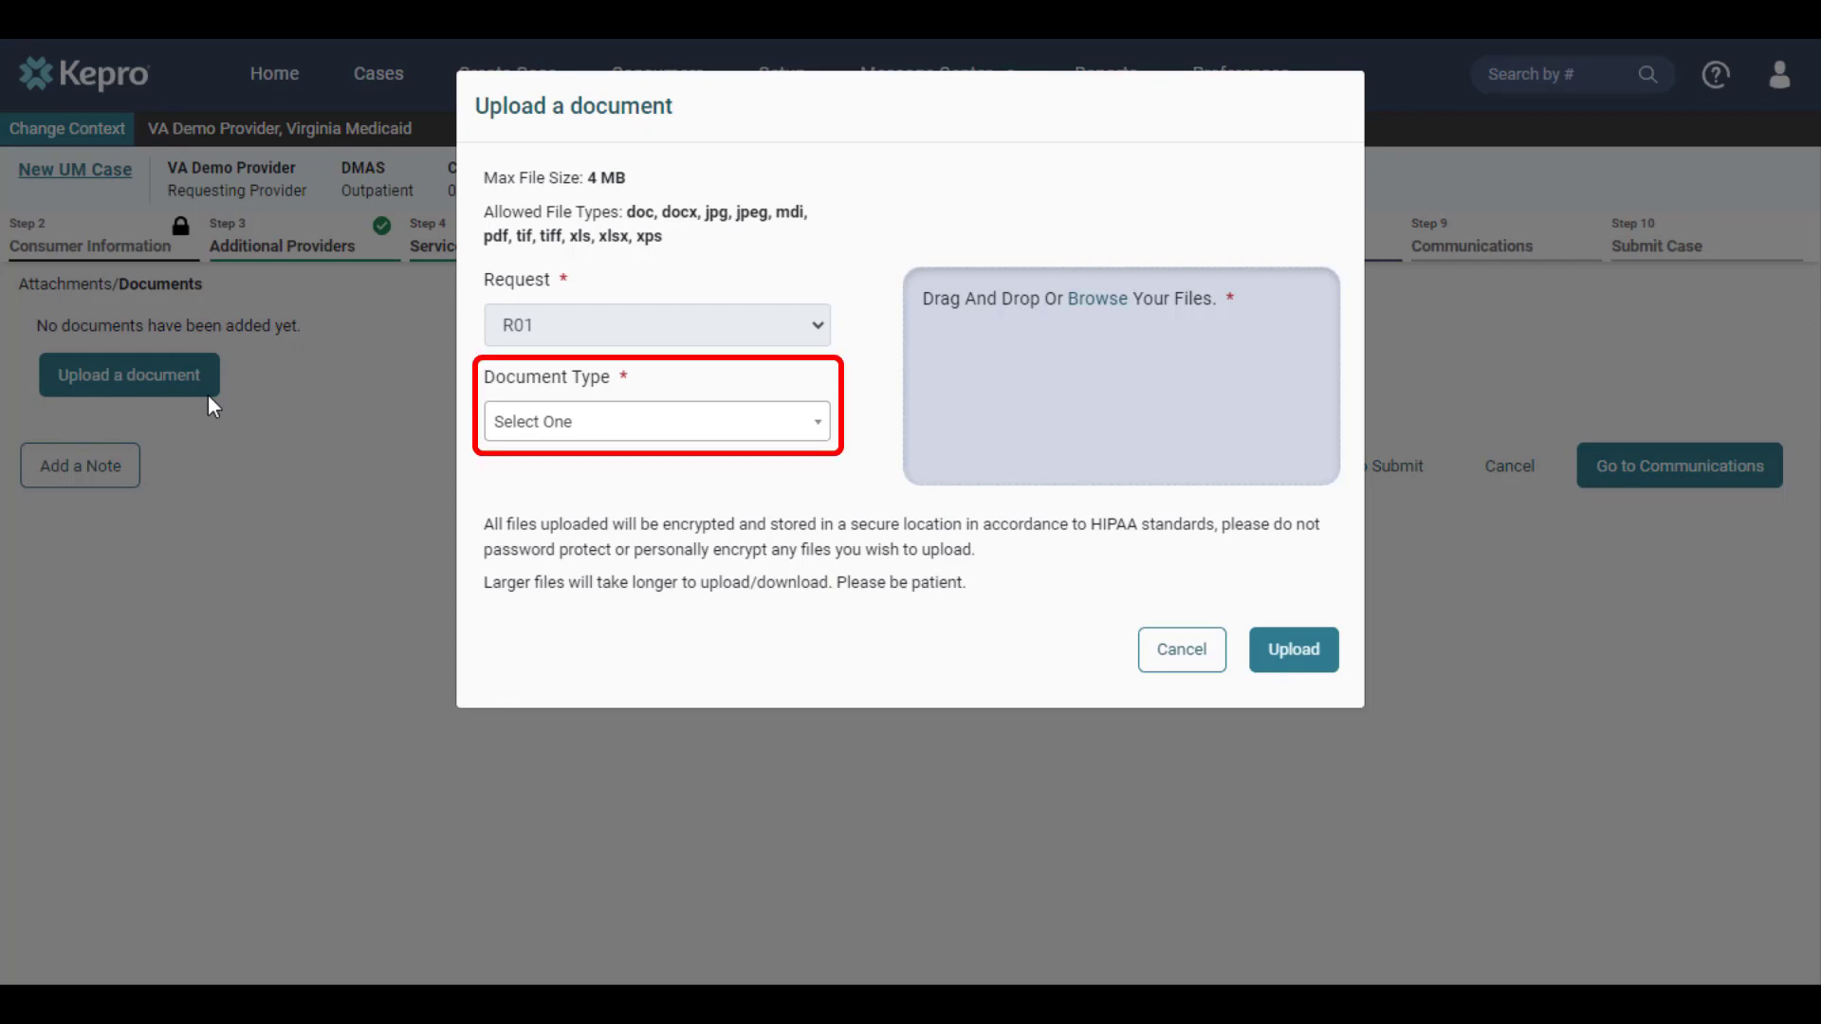
click(673, 438)
scroll(743, 567, down, 5)
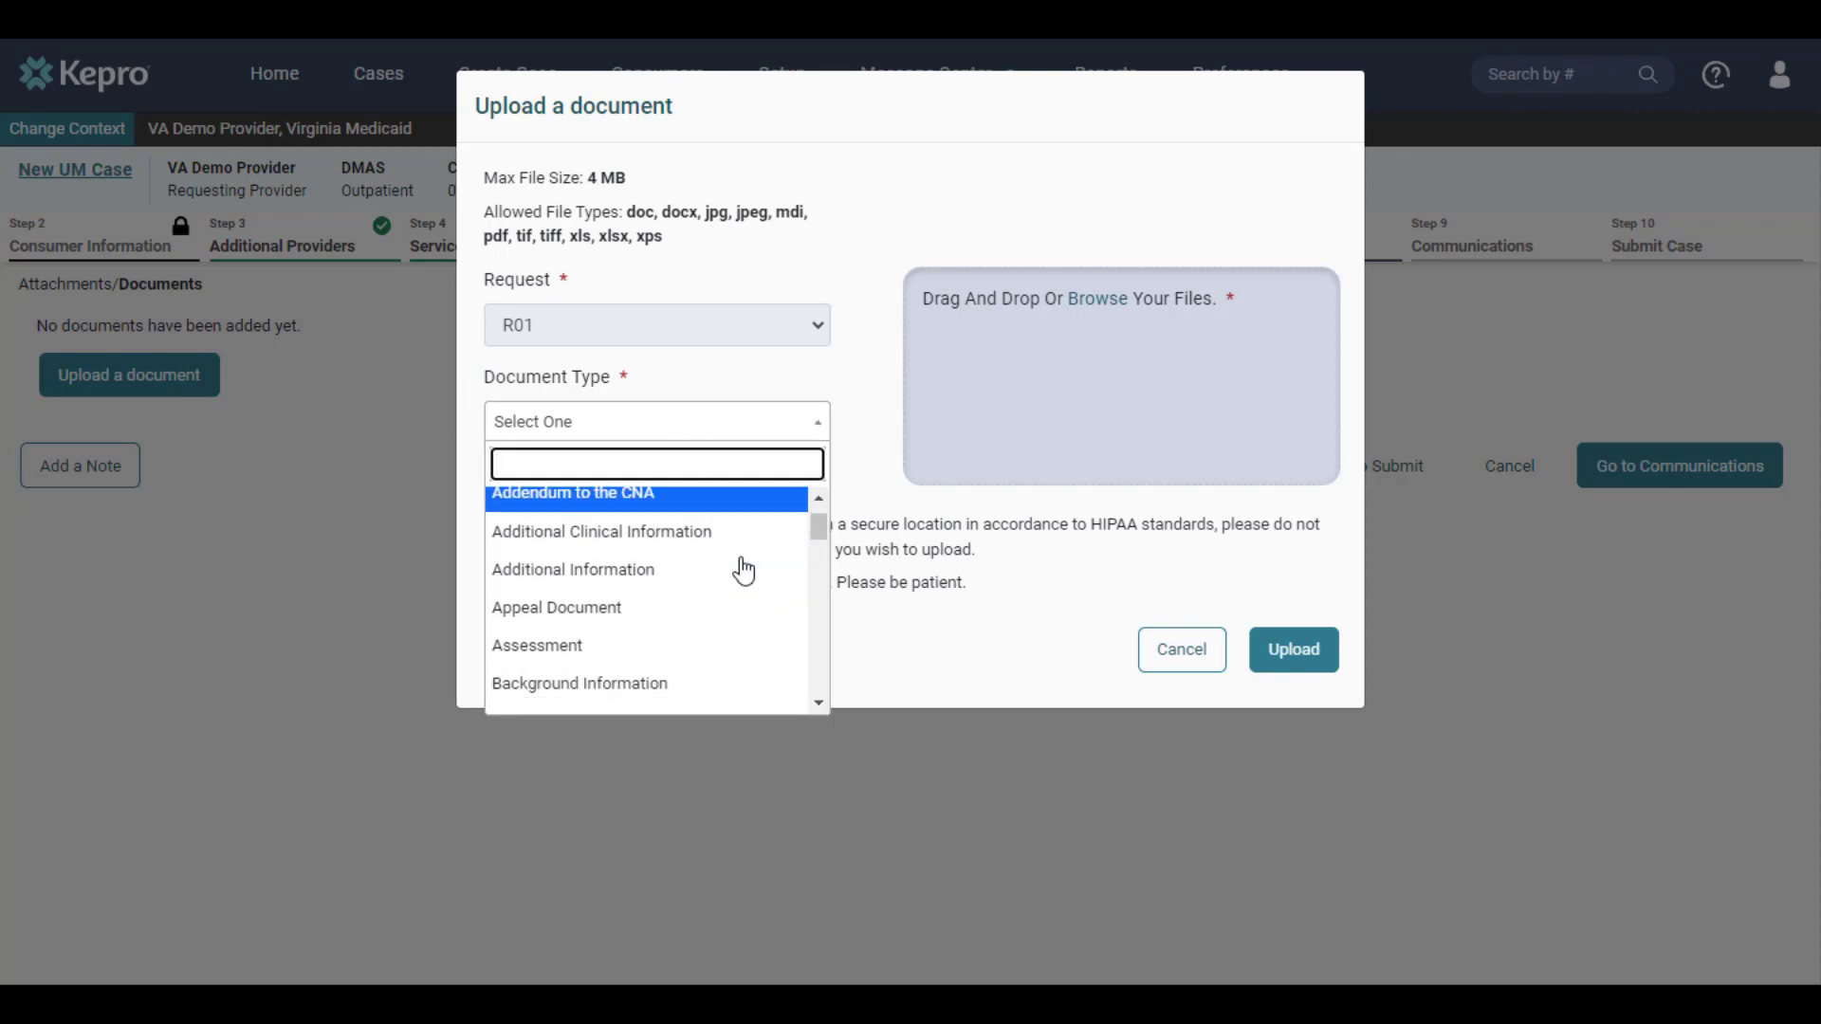
scroll(743, 567, down, 5)
scroll(584, 596, down, 1)
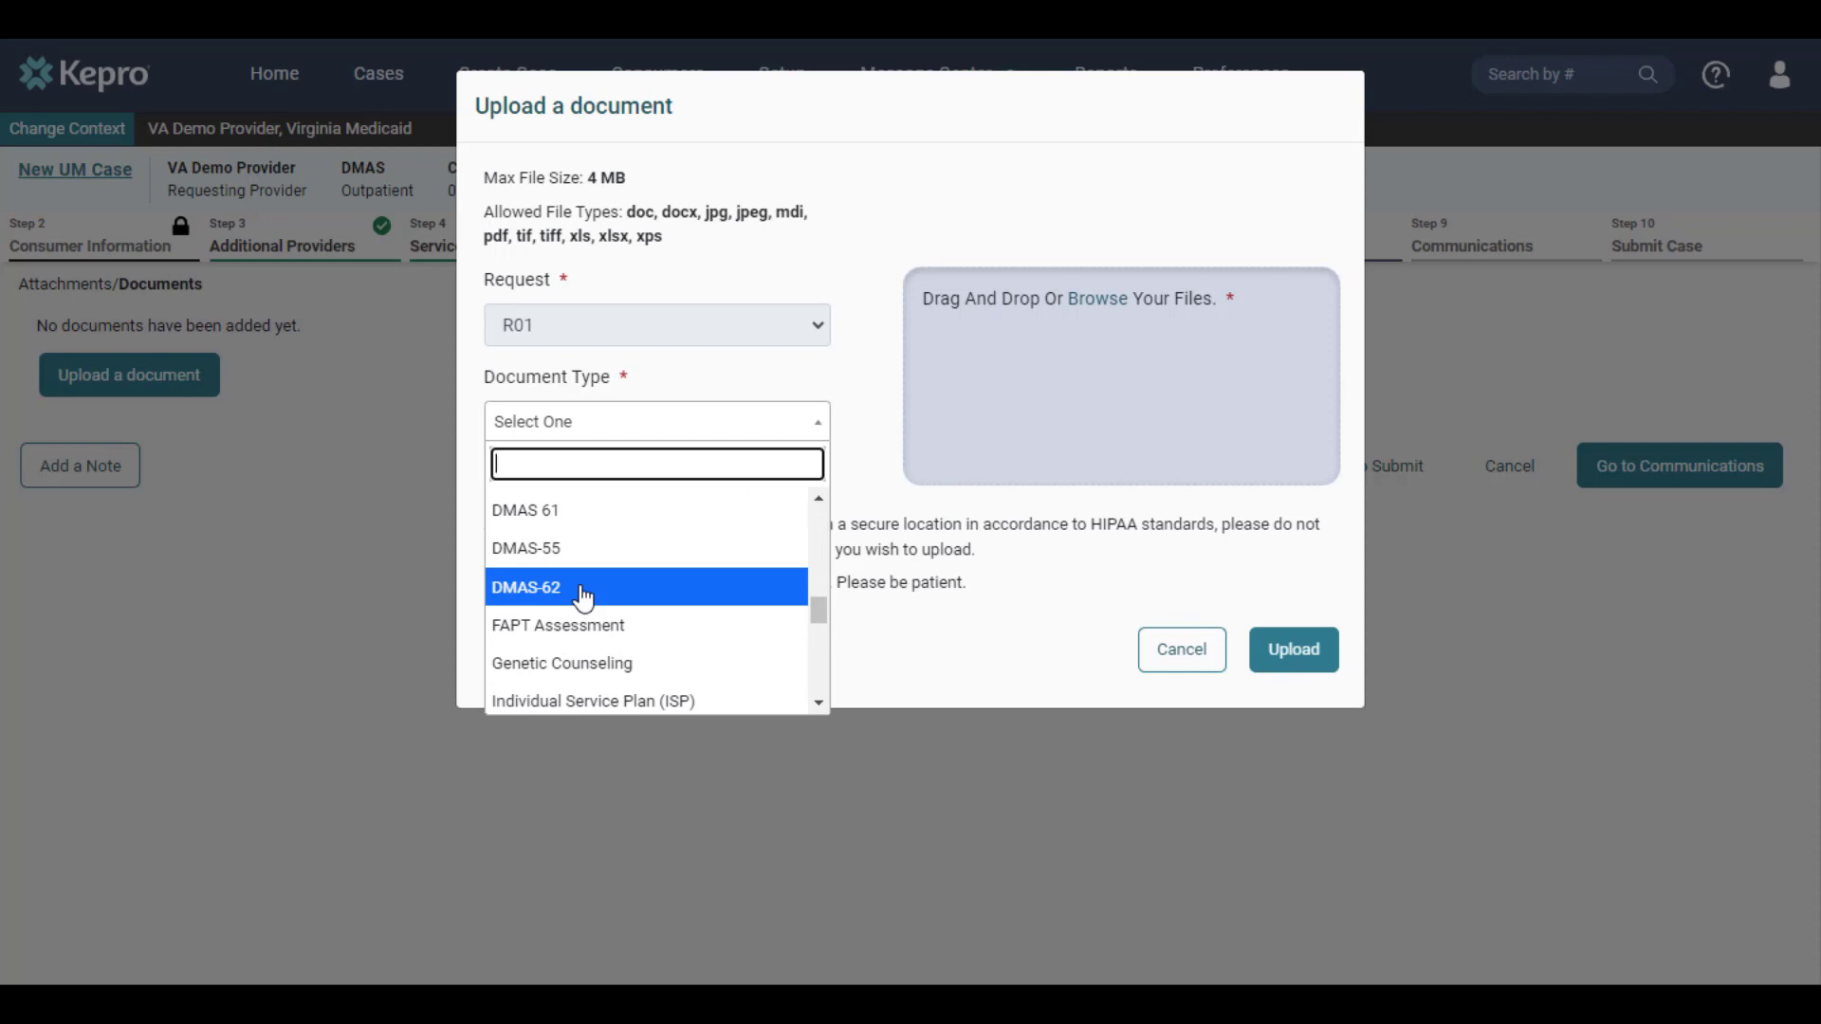
click(584, 596)
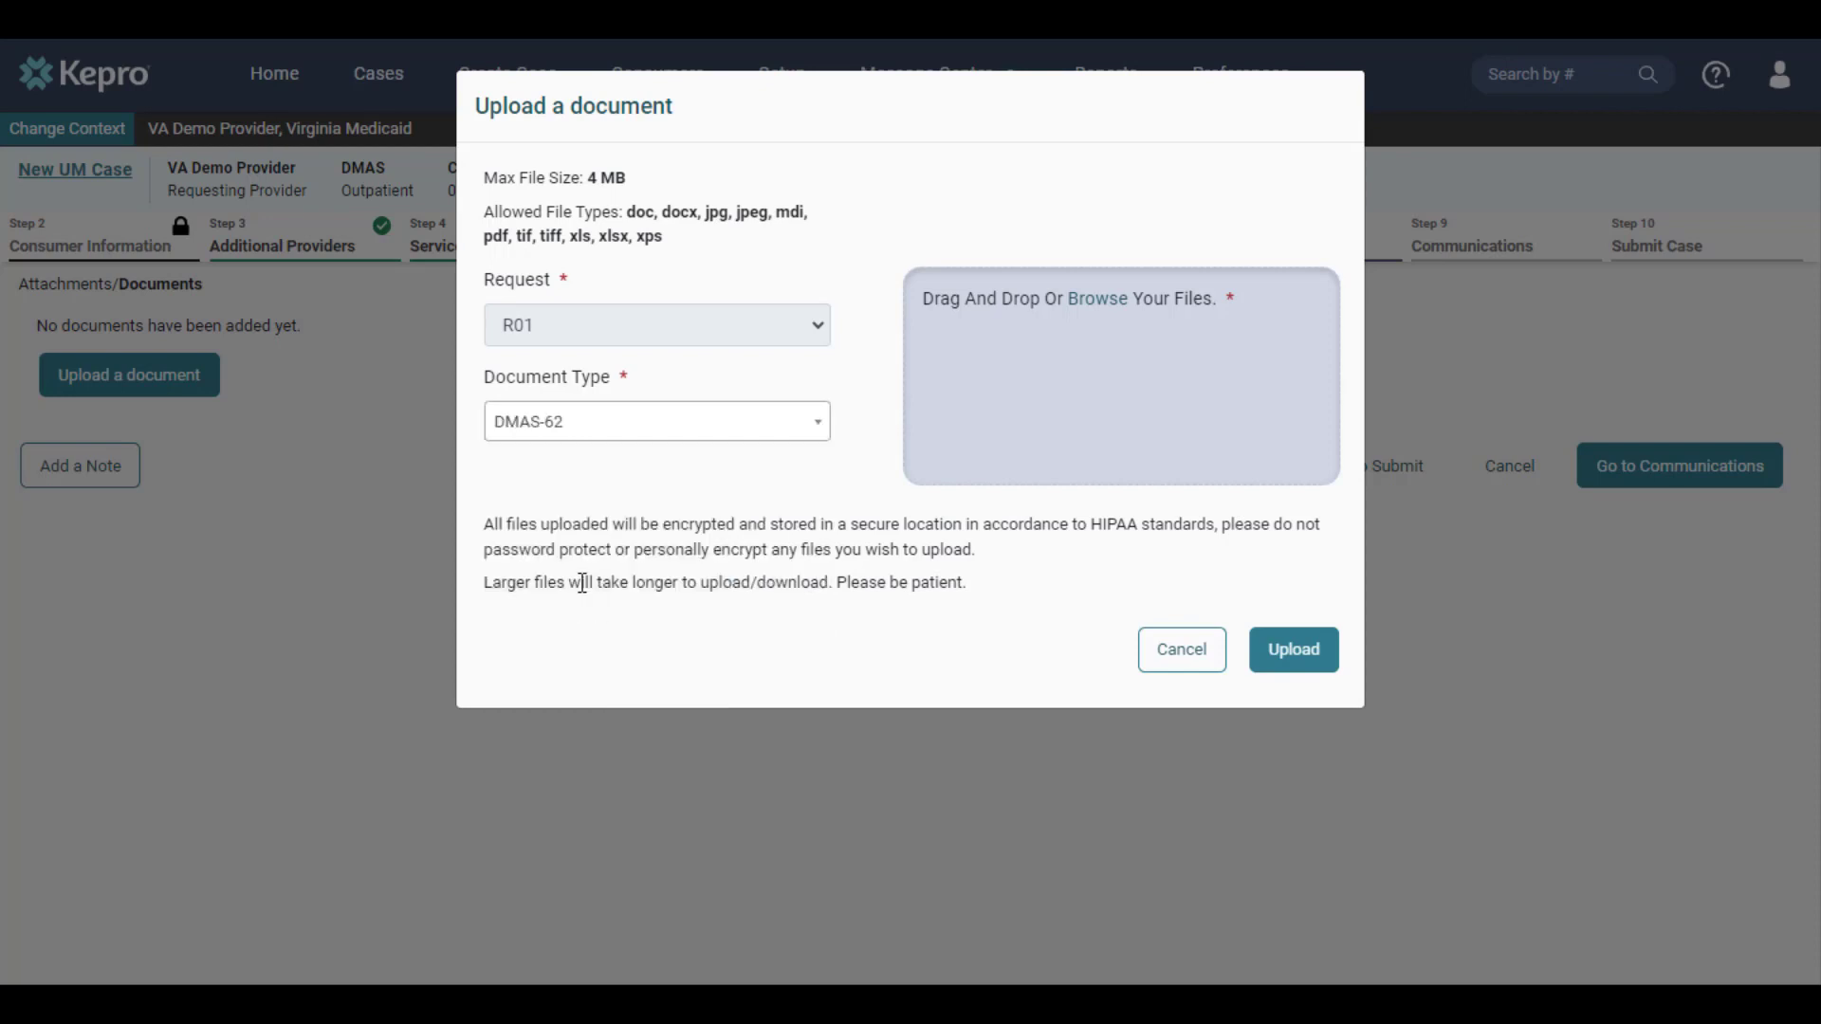
Choose the test file from the Desktop folder and upload it to the case
click(1098, 309)
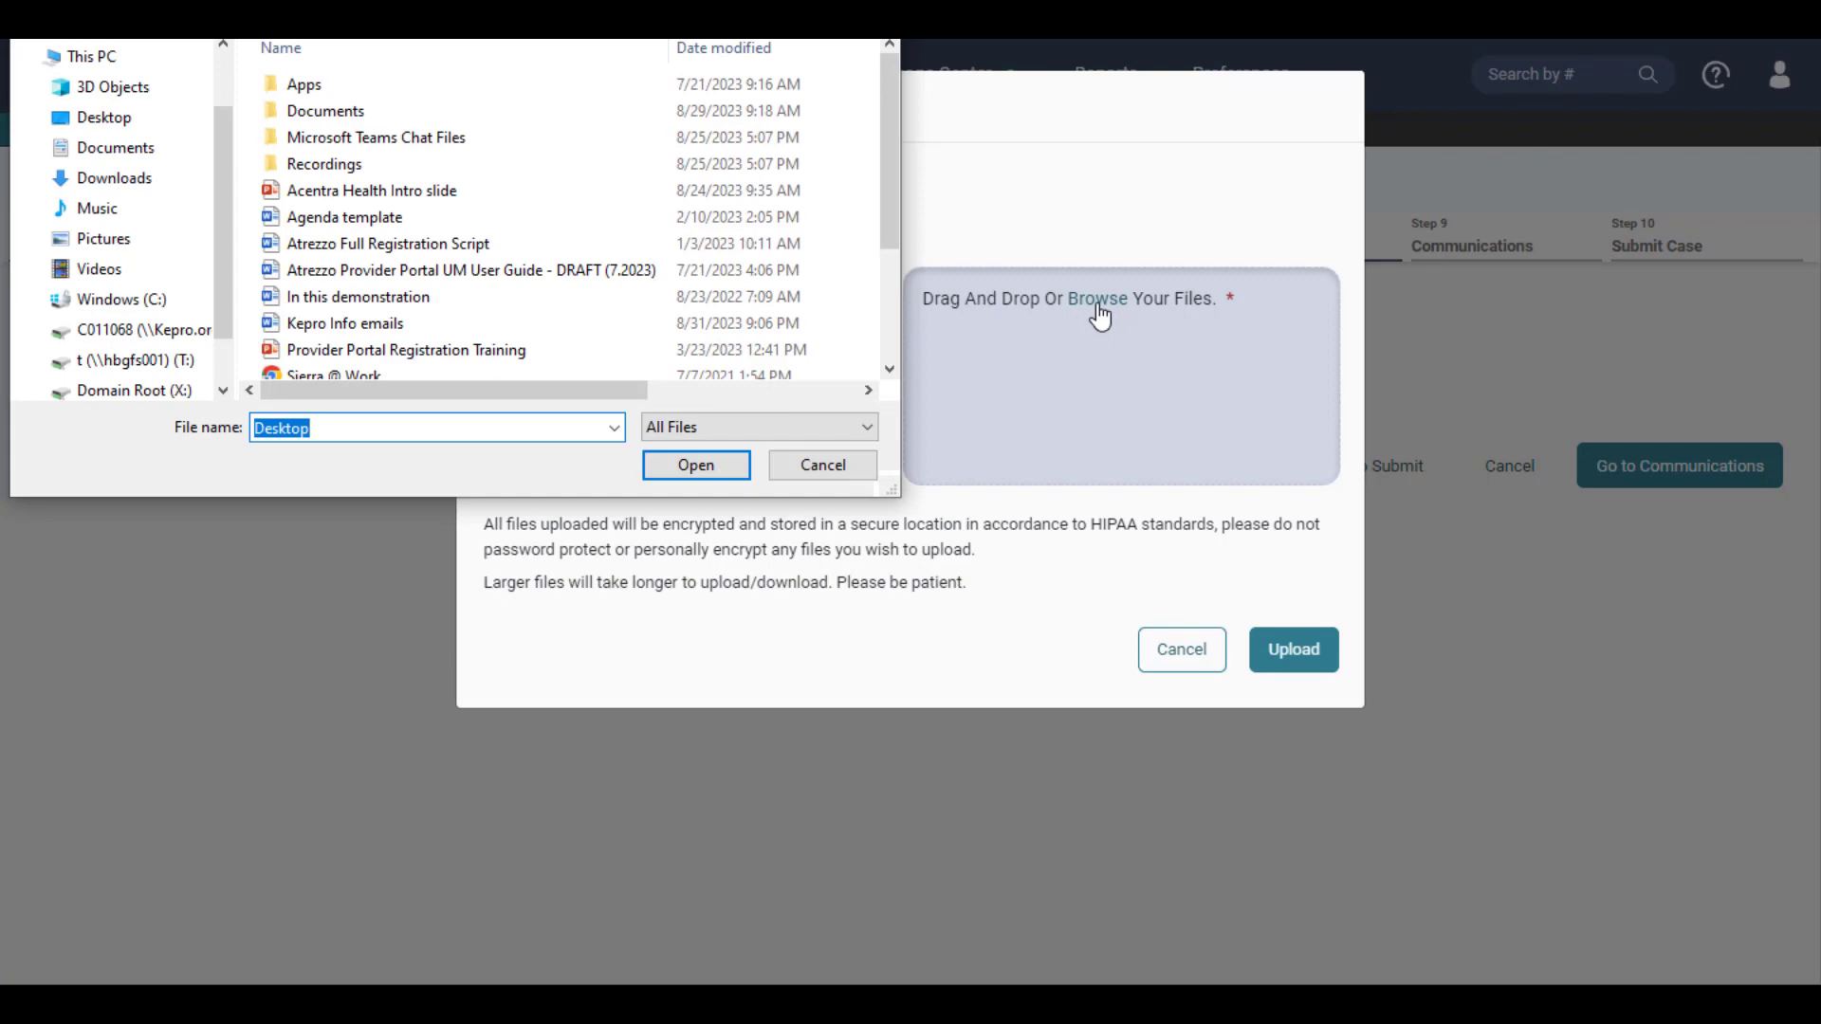
key(Return)
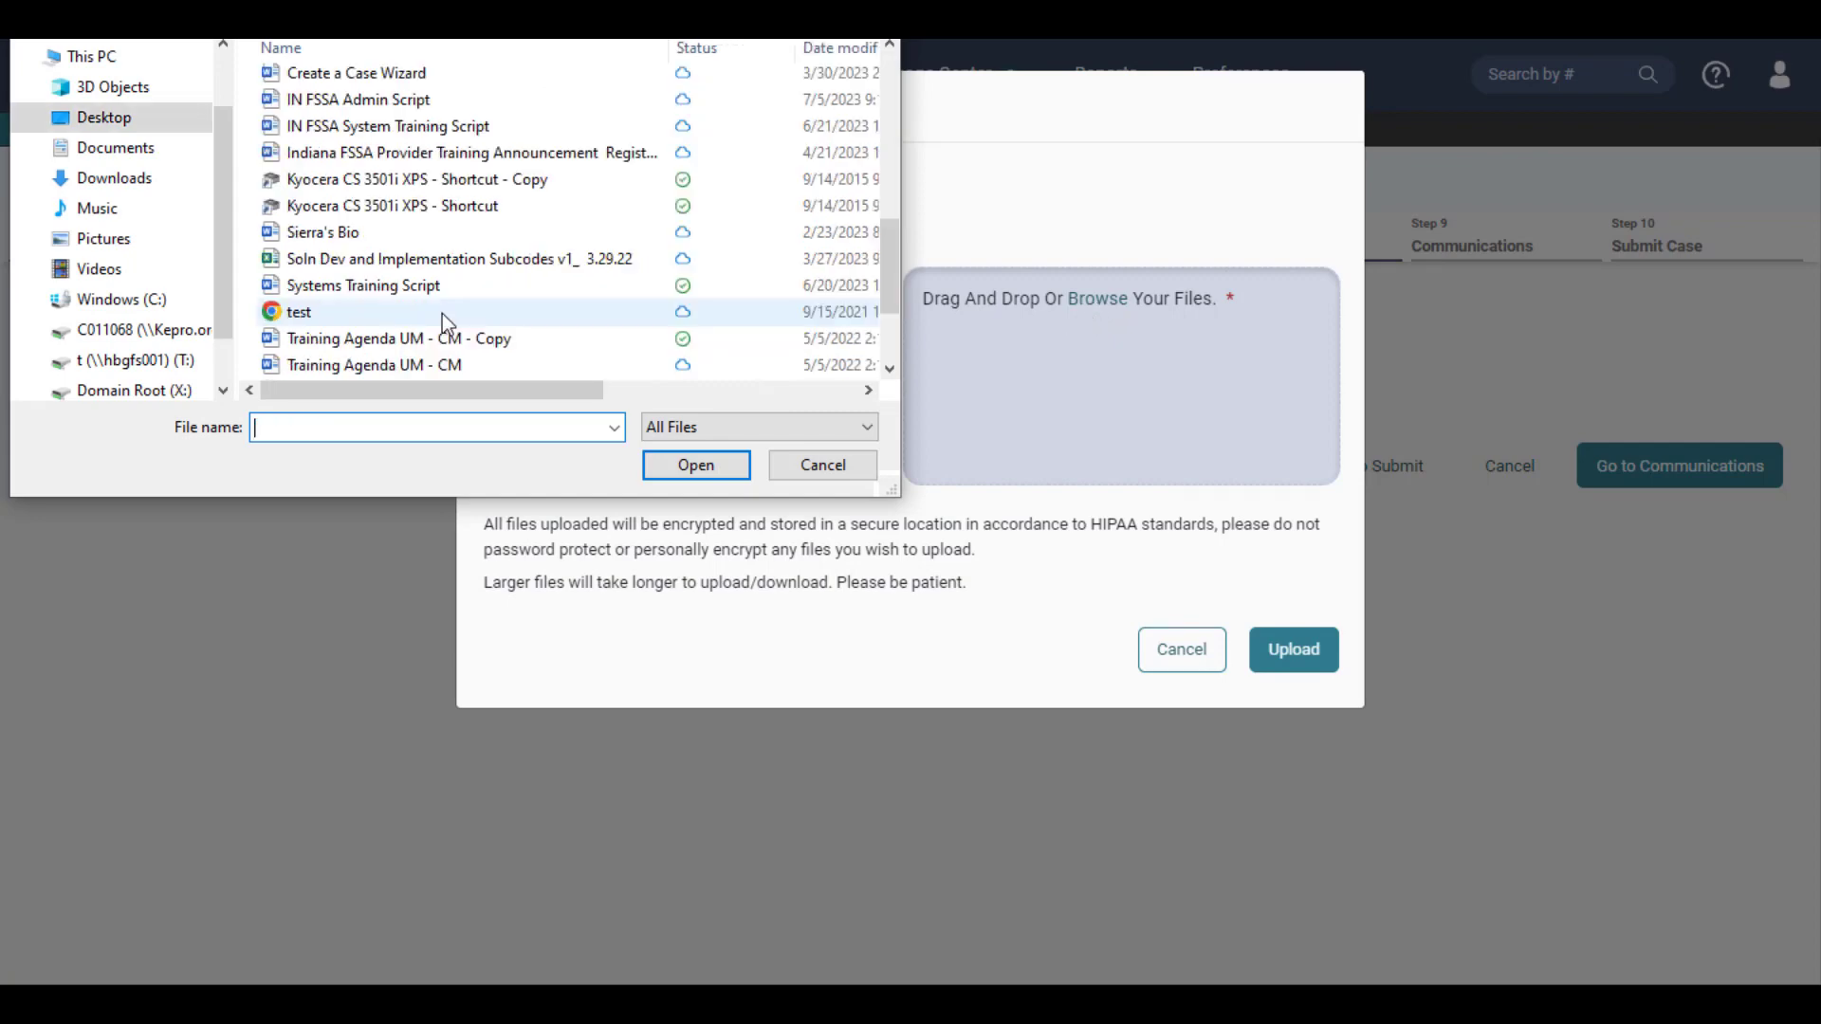
click(356, 315)
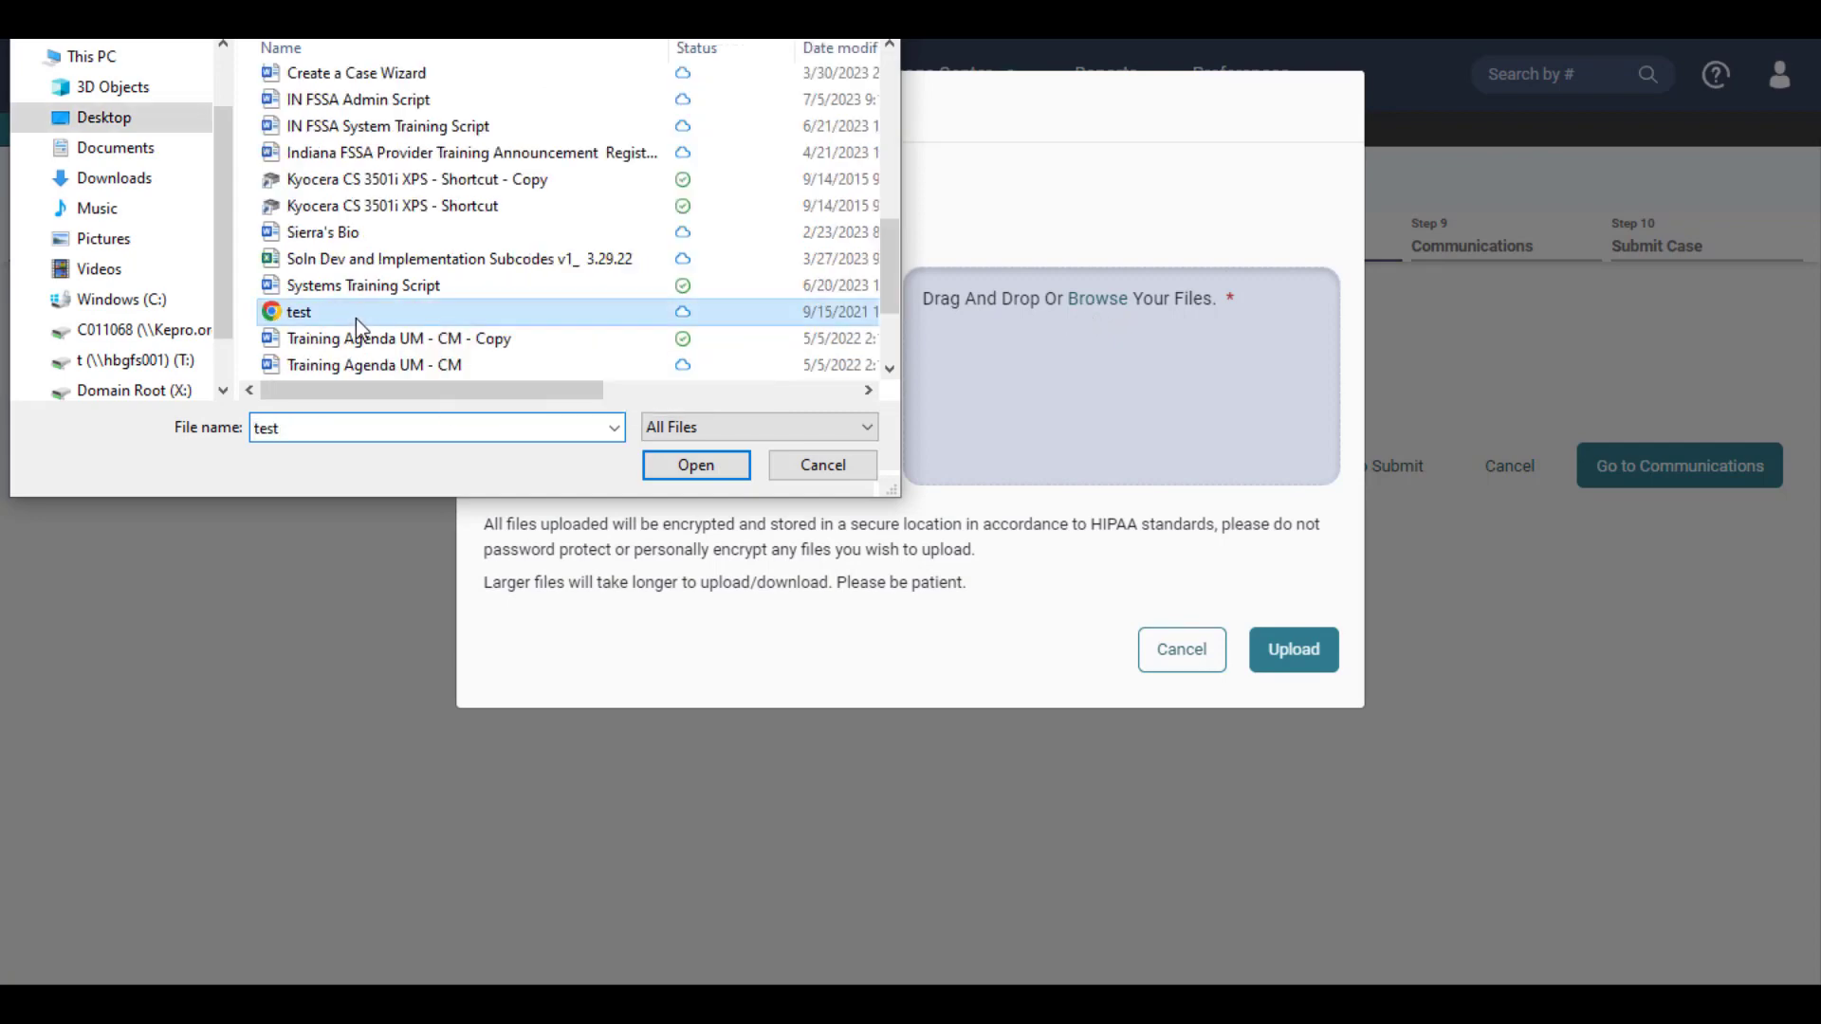
click(689, 474)
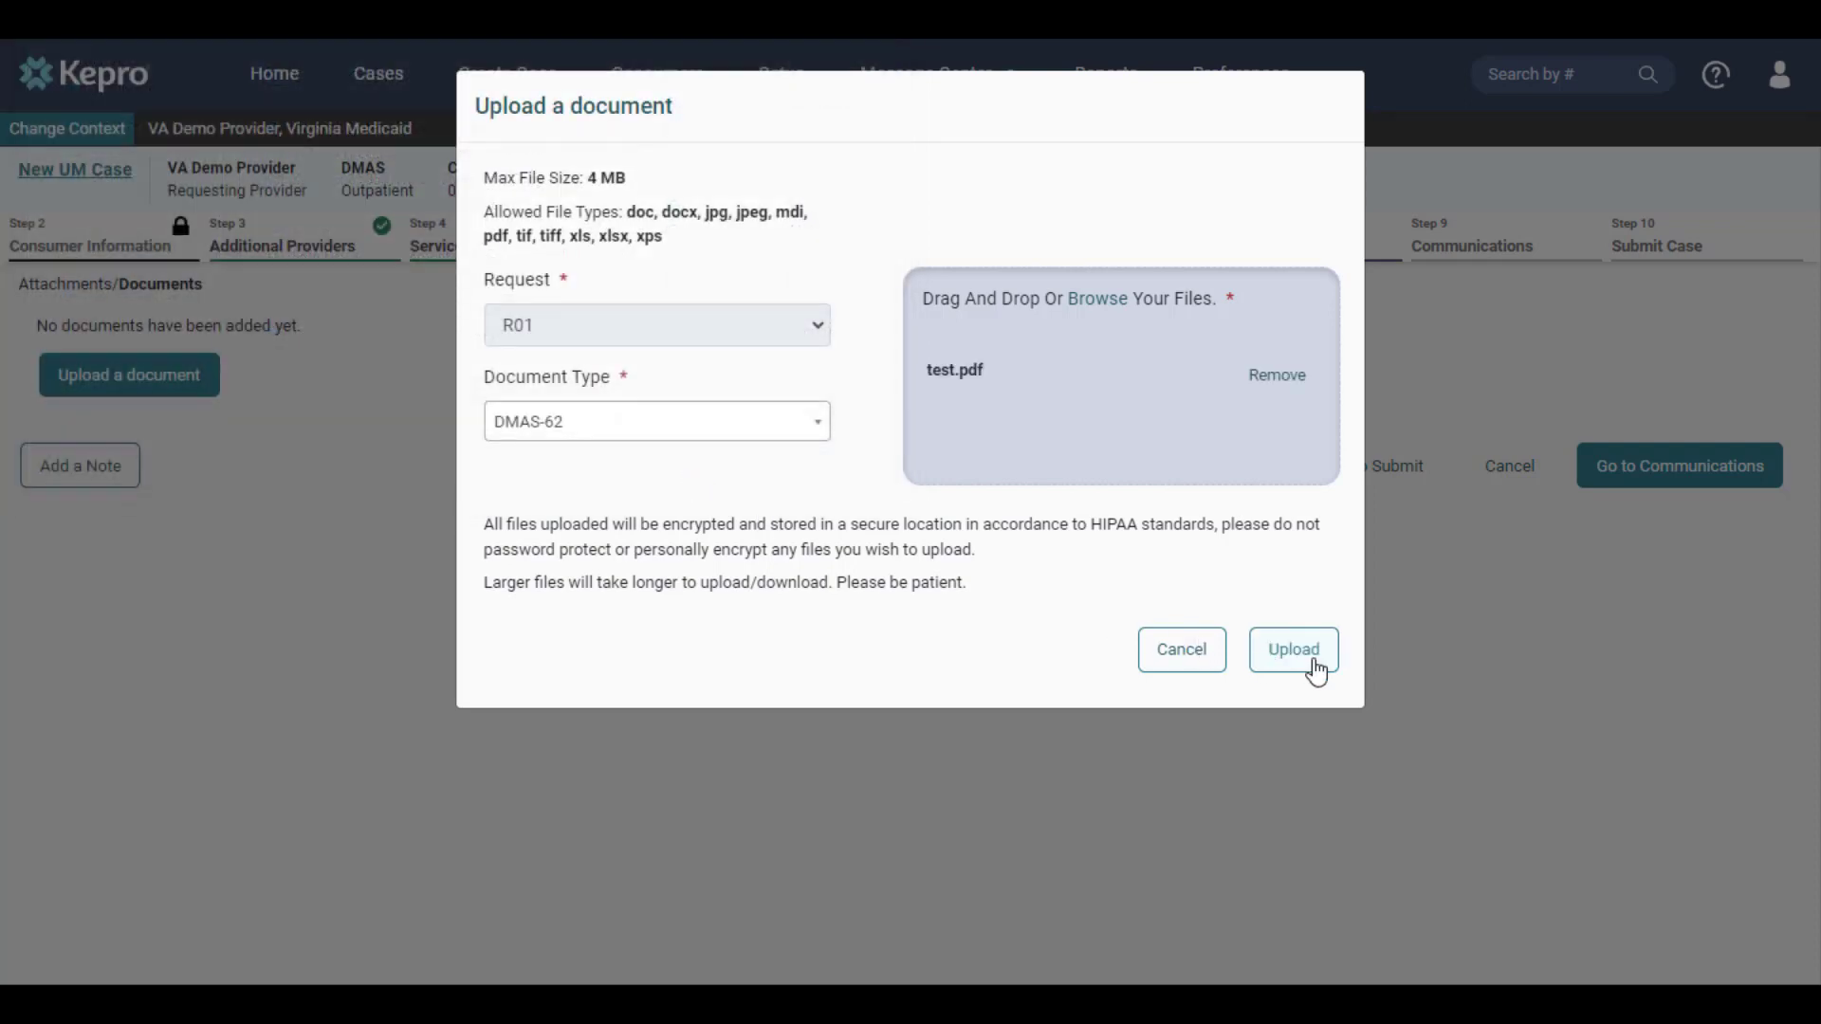
click(1315, 664)
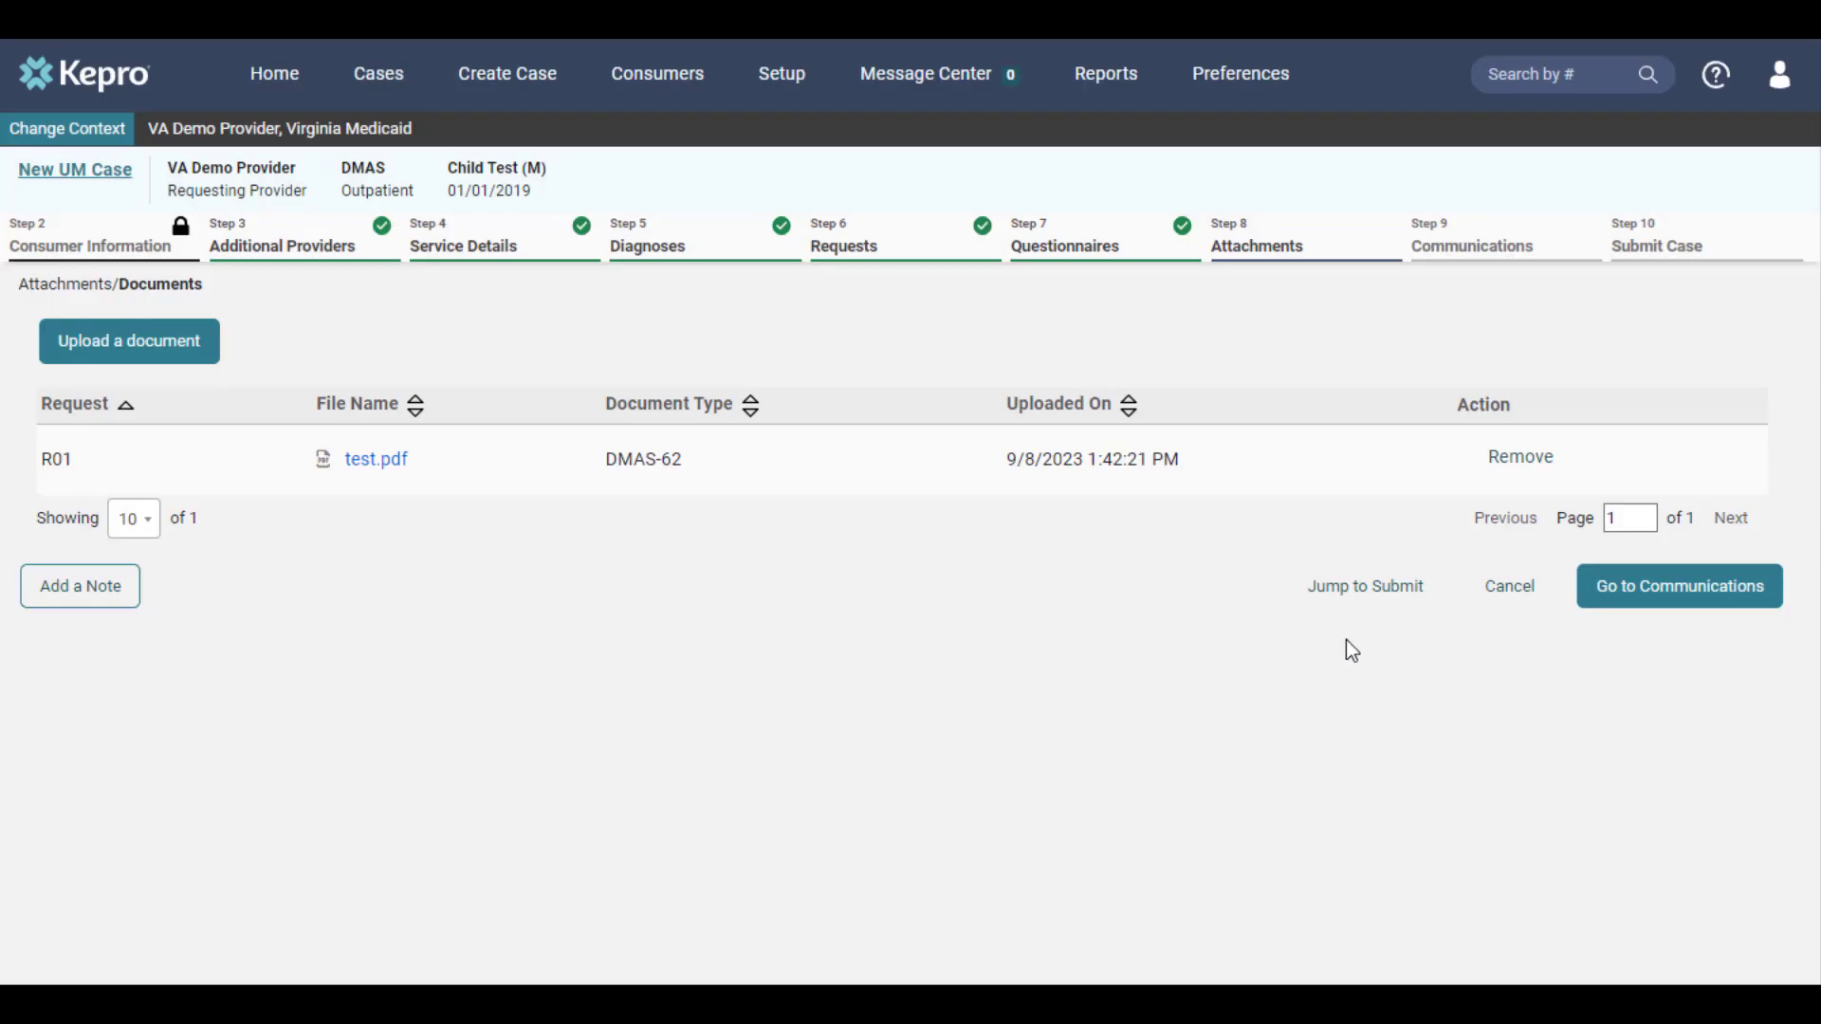
Skip the communications to reach the case review, submit the case and agree to the precertification disclaimer
click(1364, 608)
click(1365, 600)
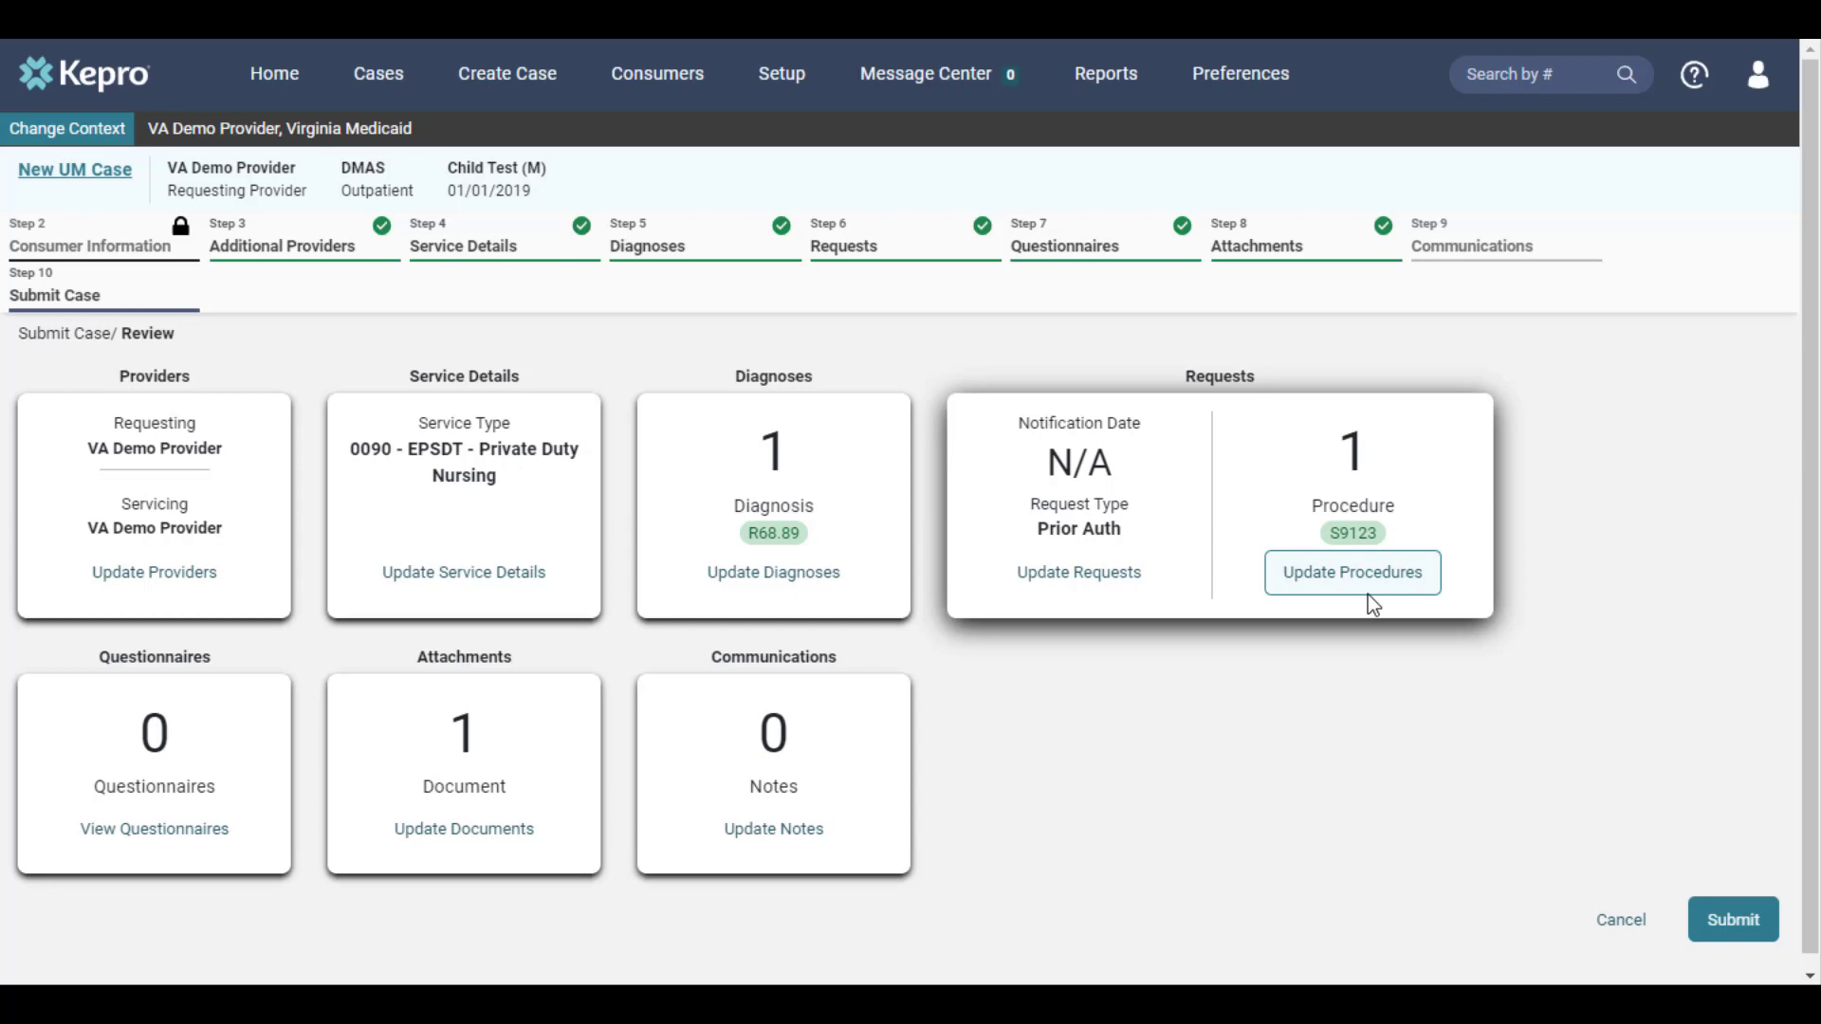
click(1739, 942)
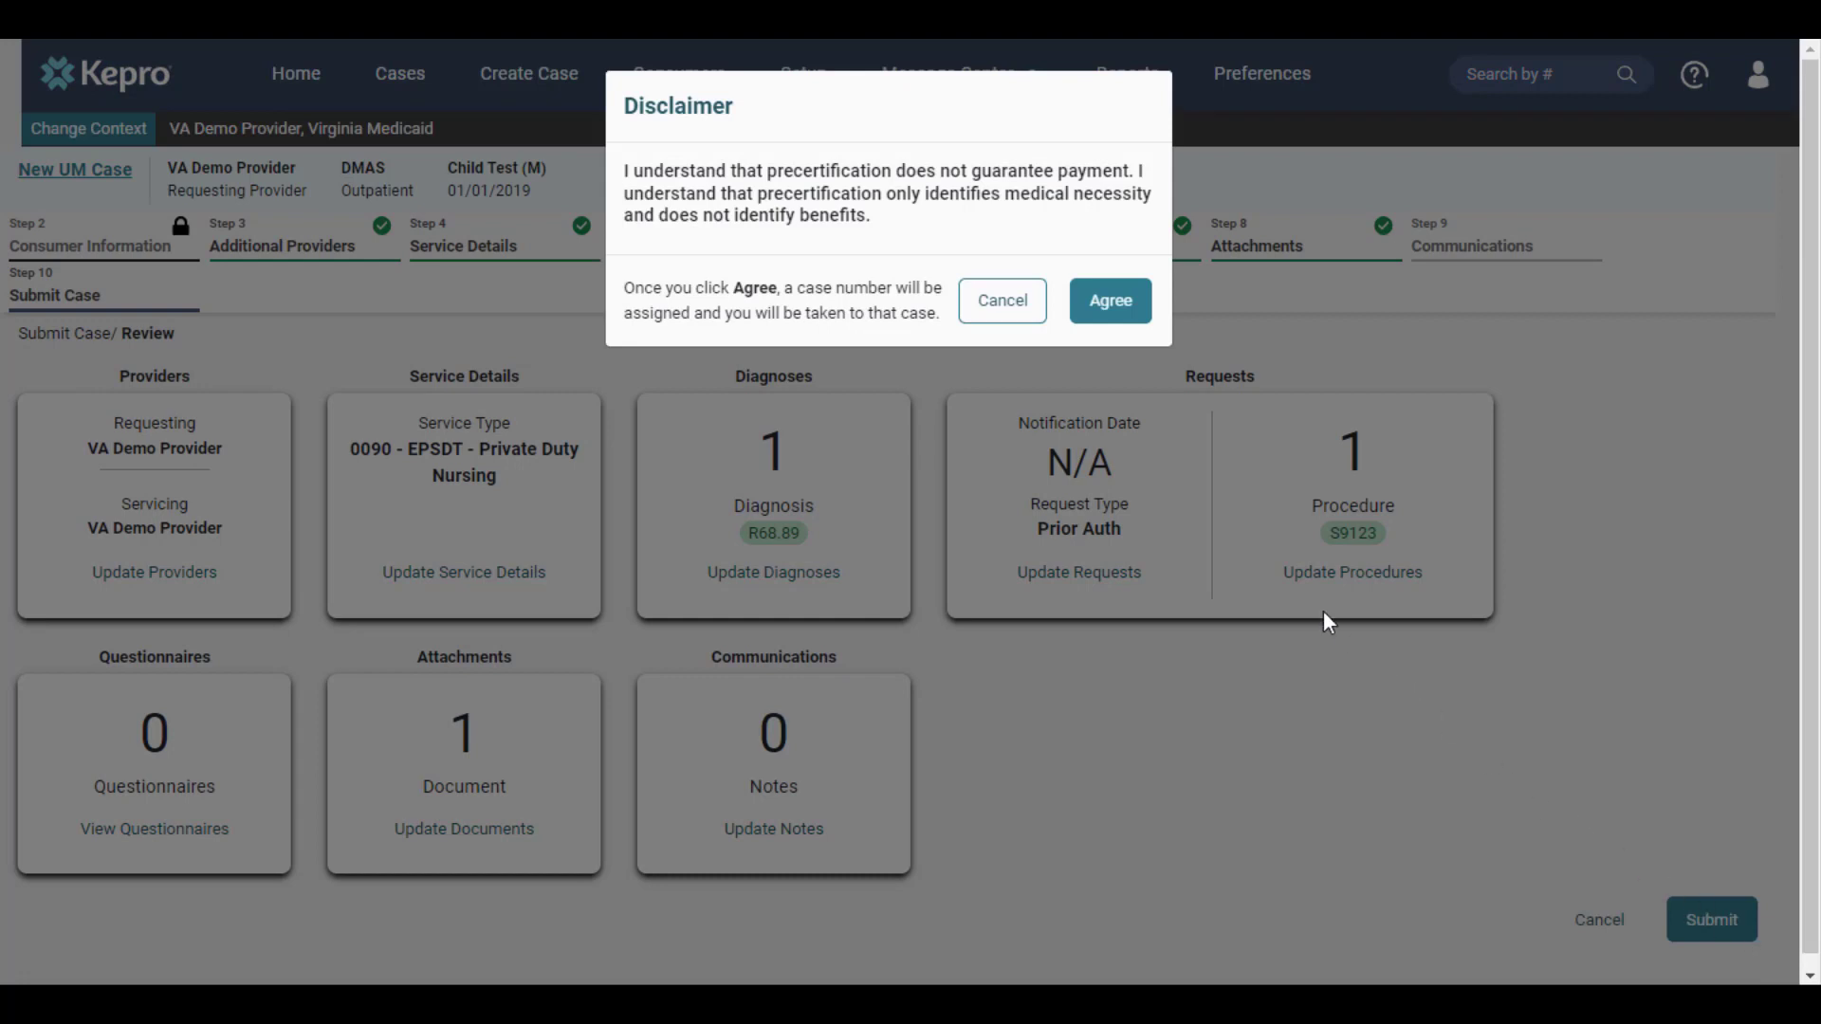
click(1123, 315)
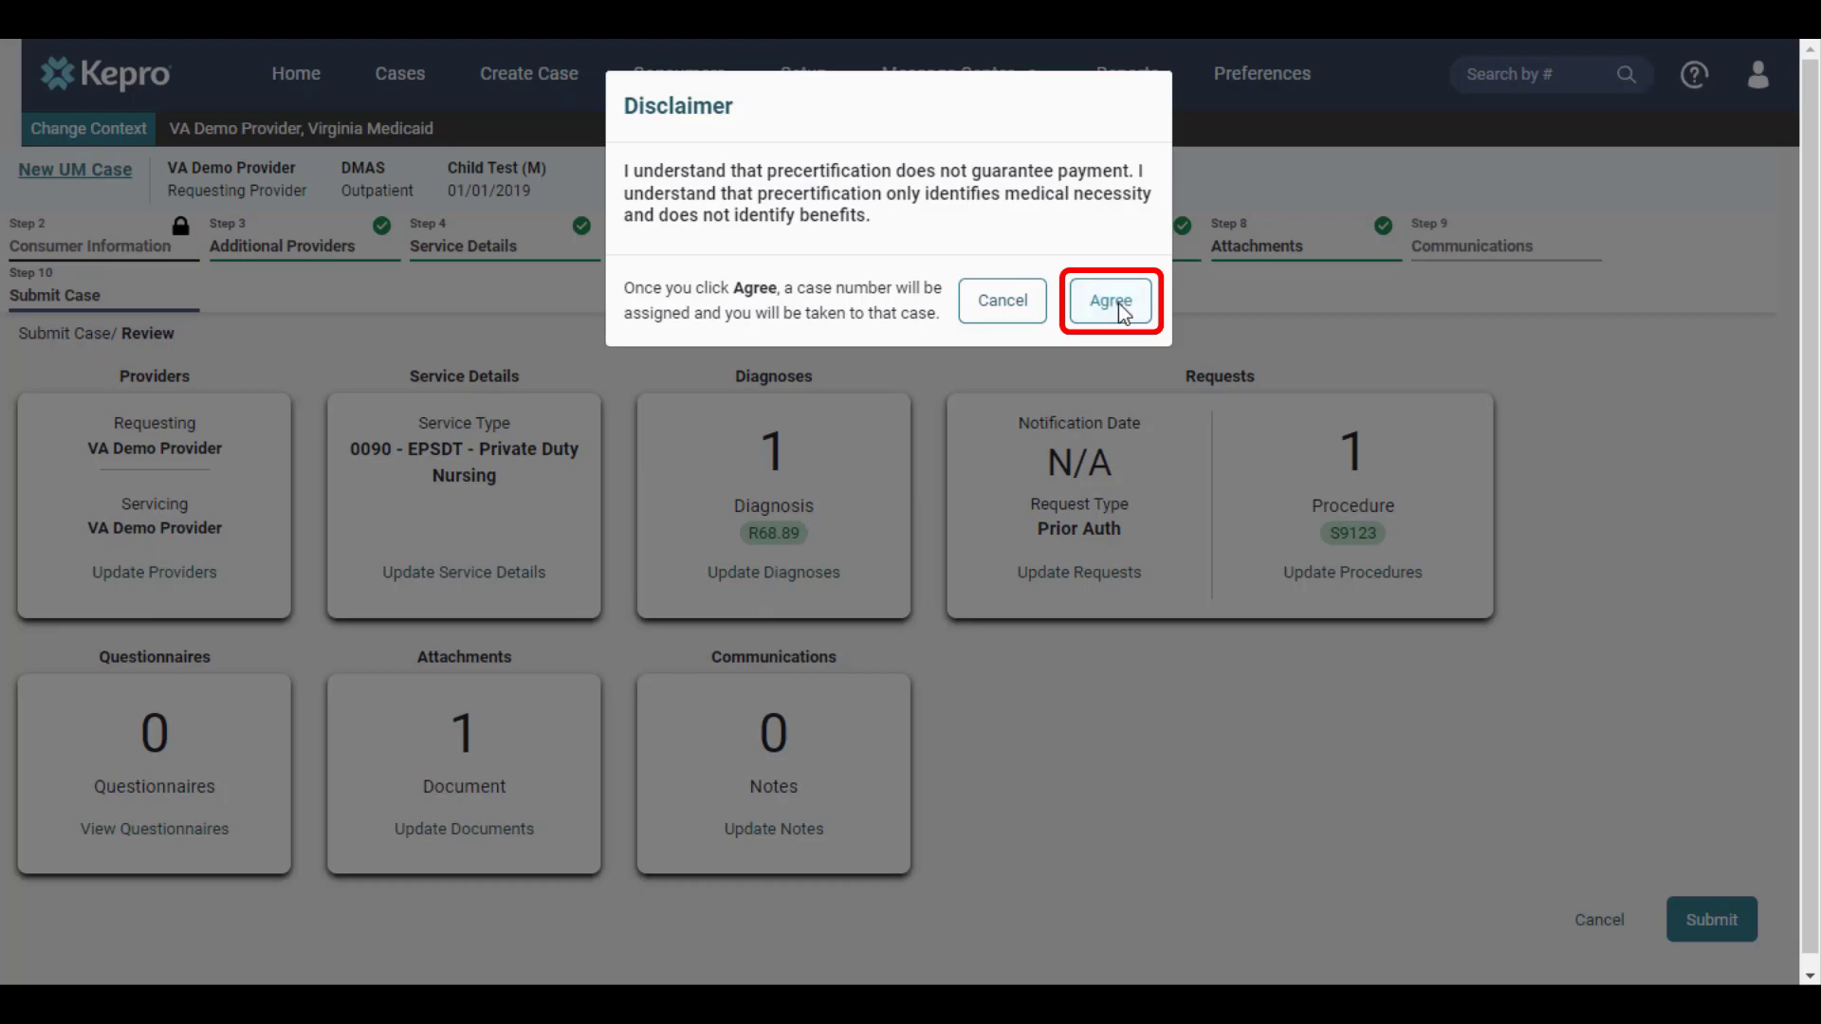
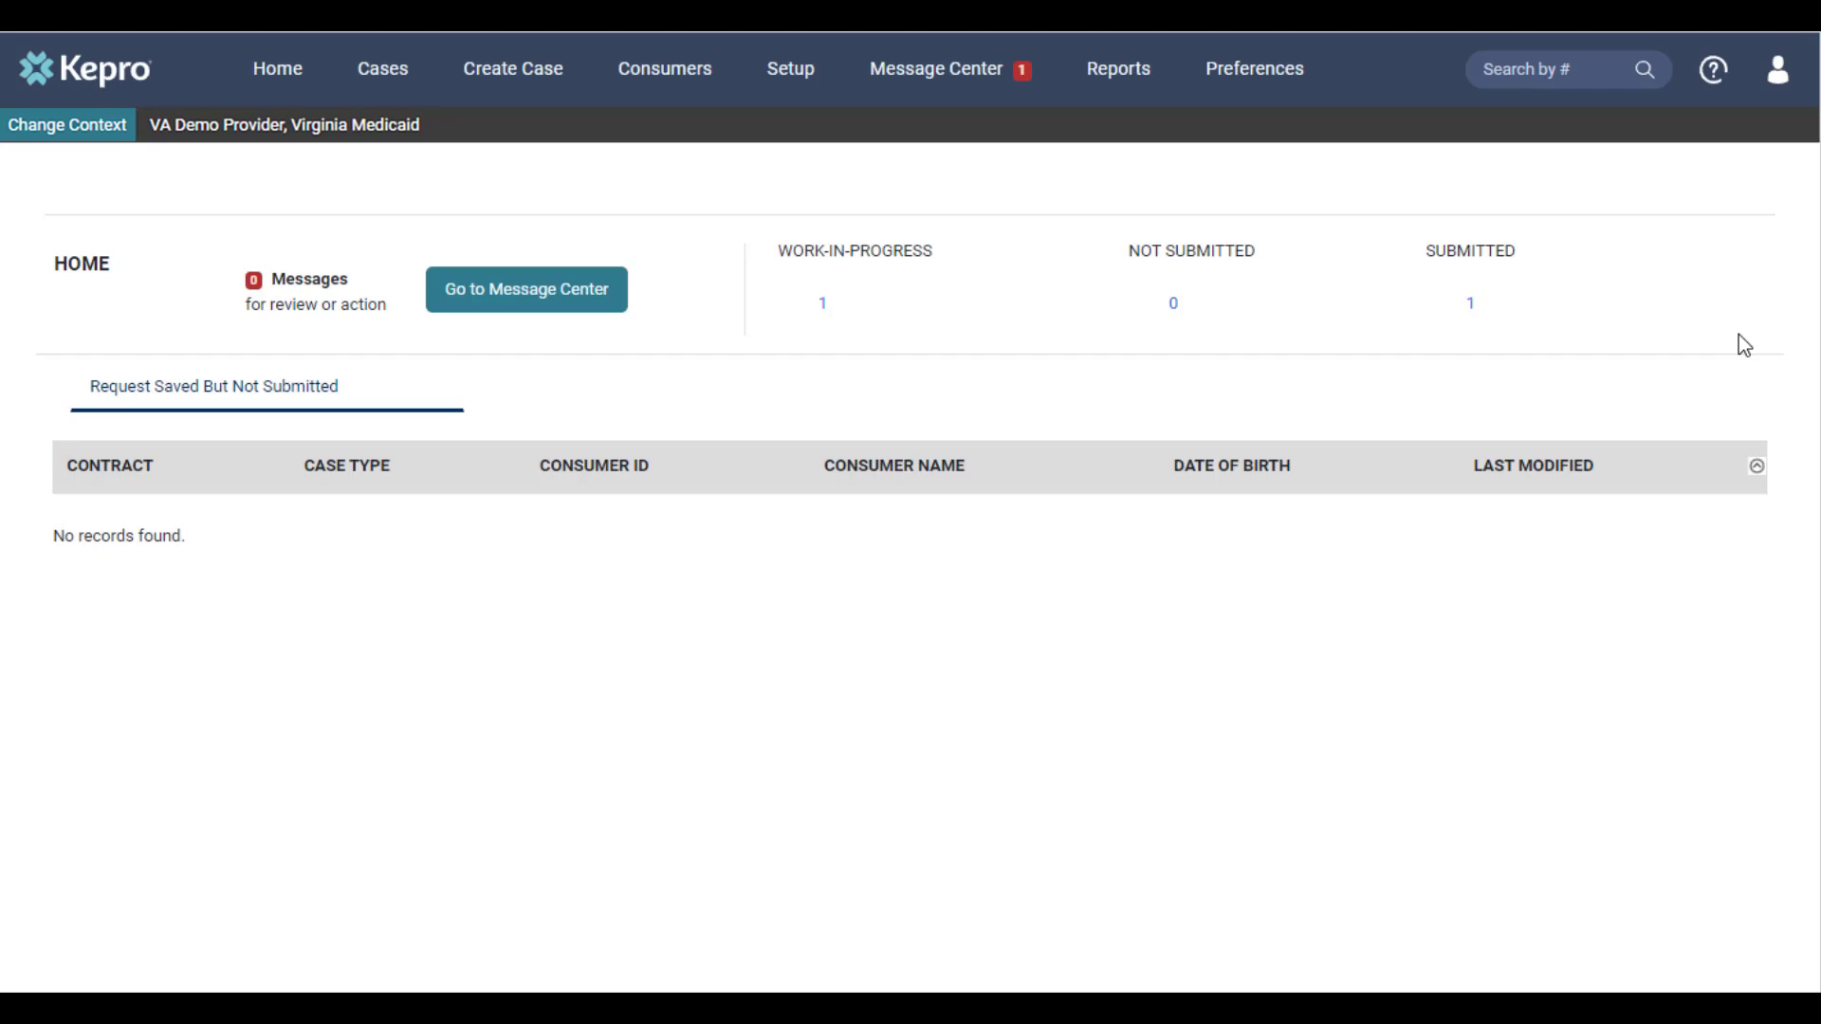
Open the Message Center and open the "Additional information needed" message for request R01
click(996, 79)
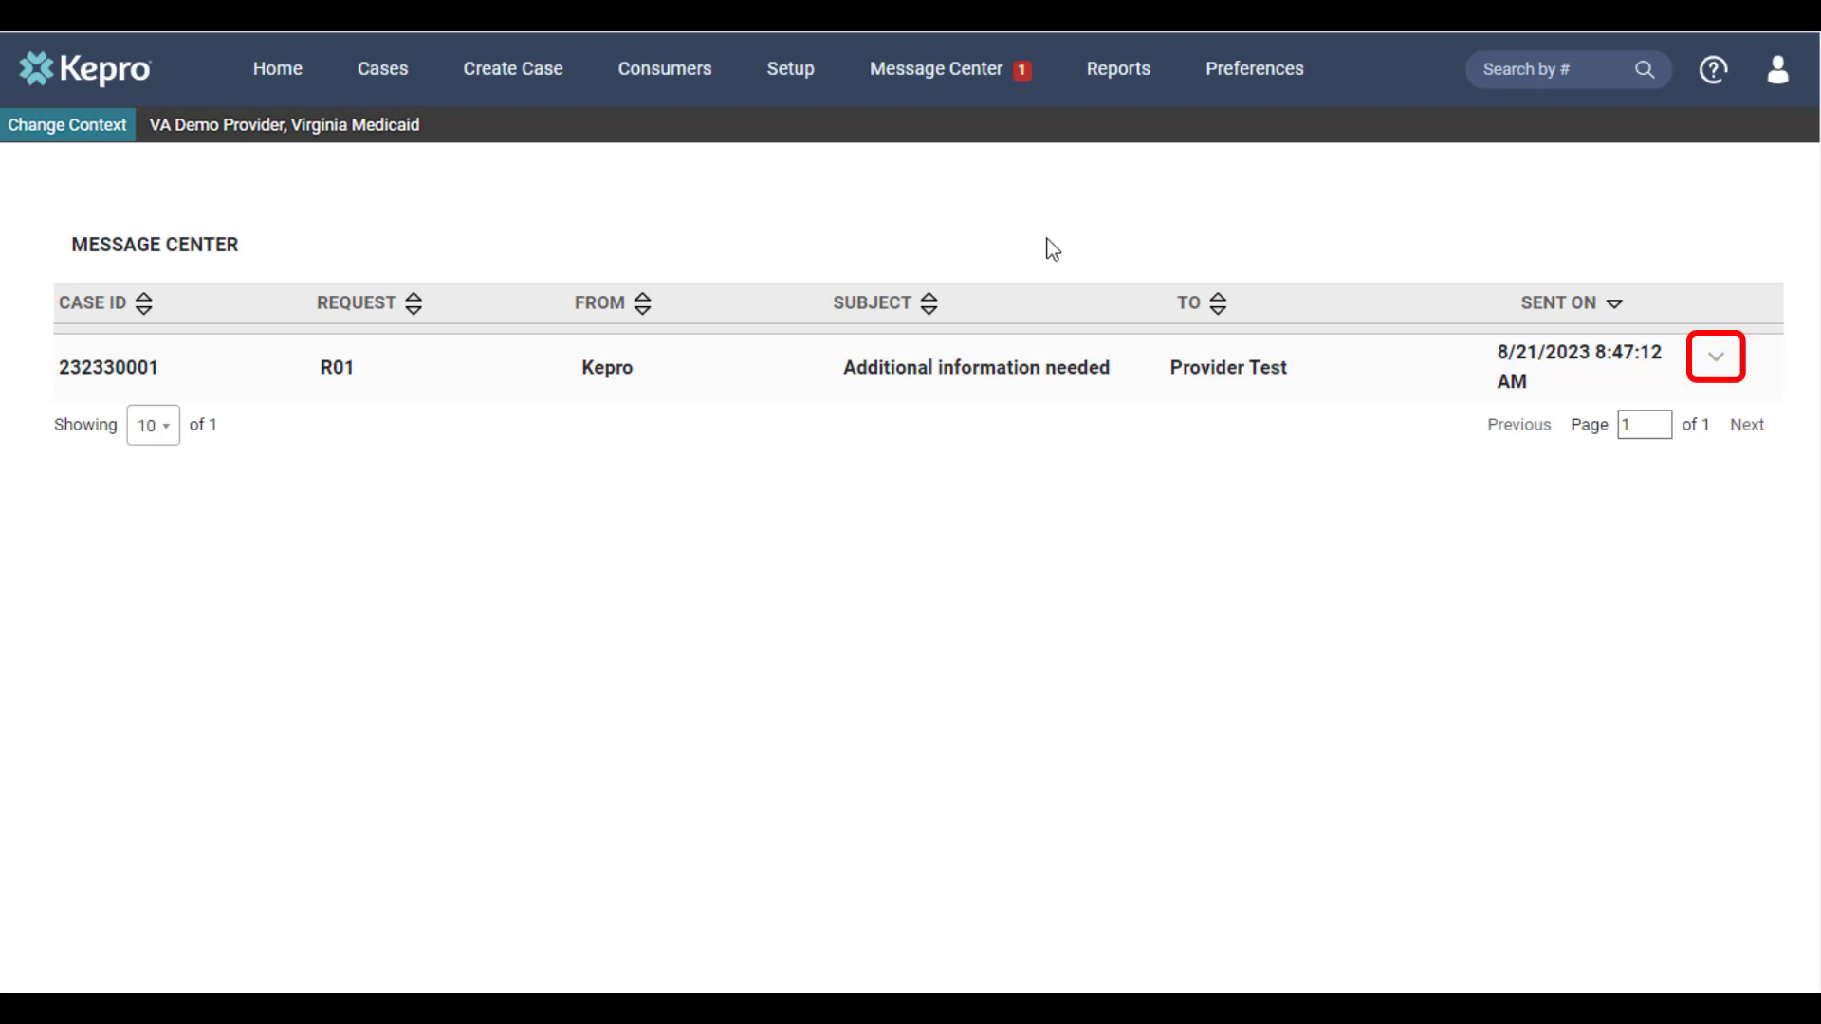
click(1722, 365)
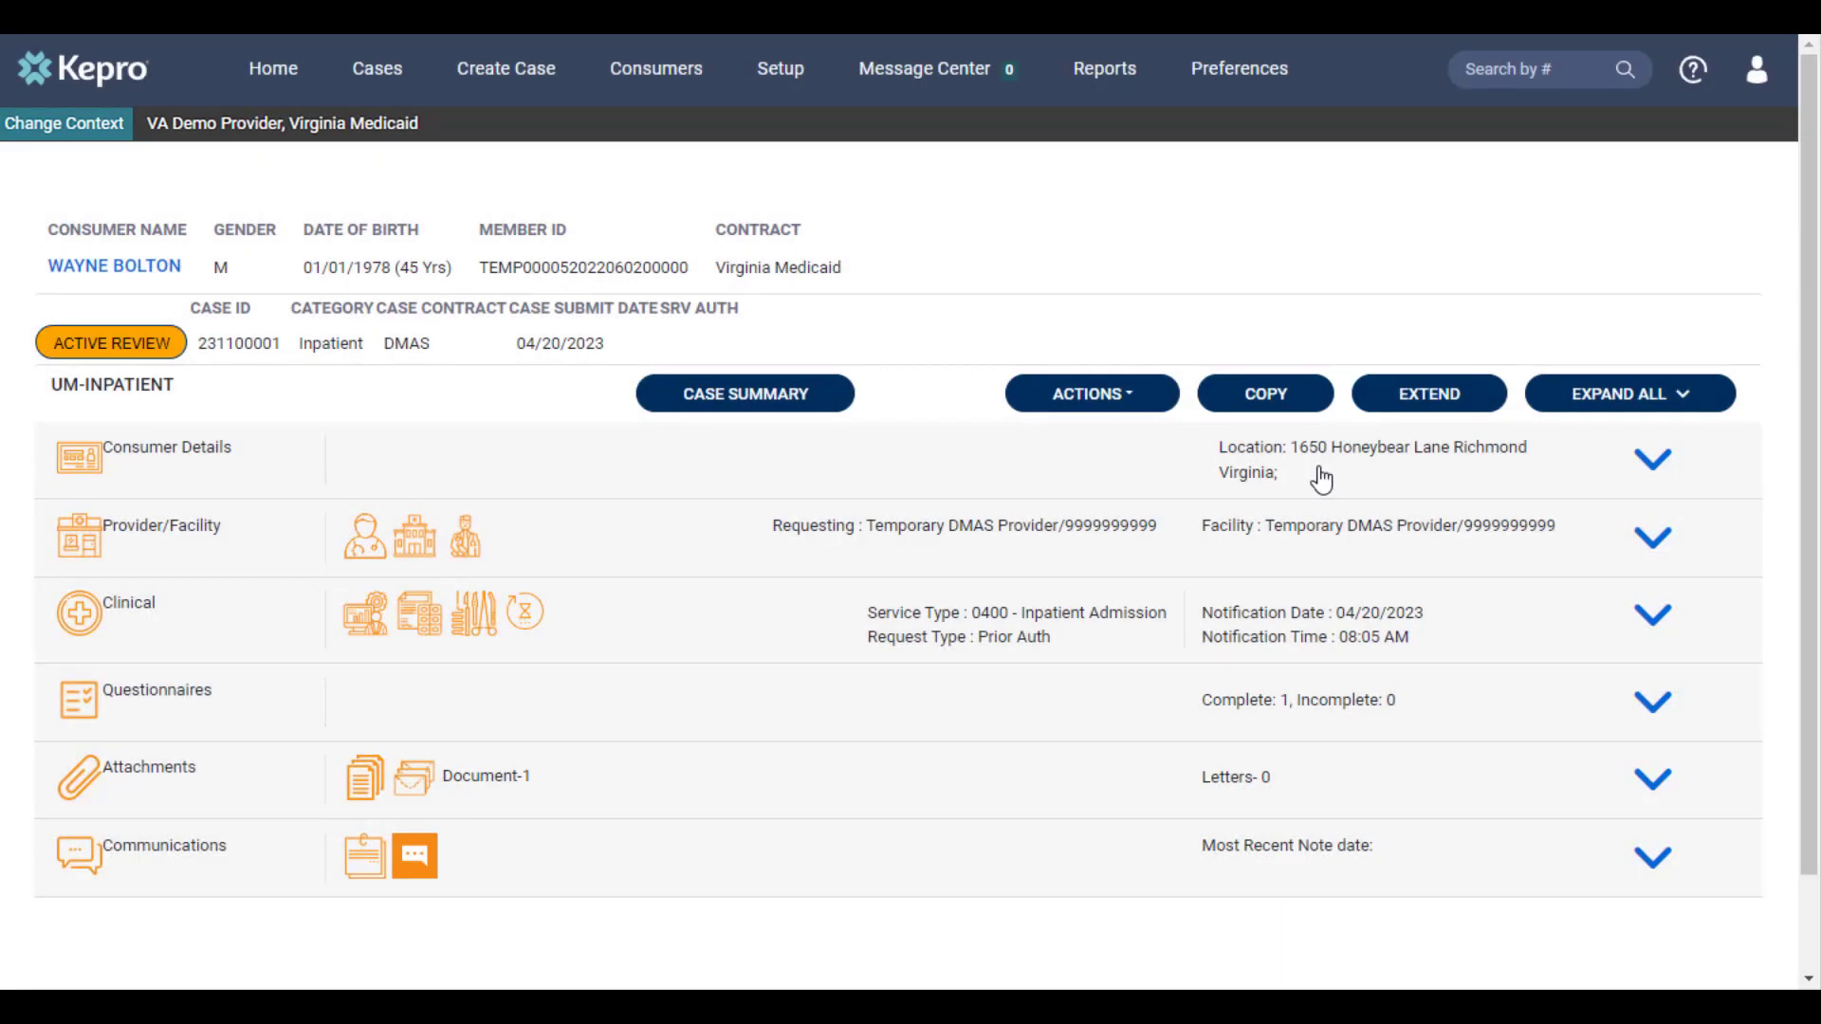
Start adding additional clinical information to the inpatient case for request R01
click(1144, 408)
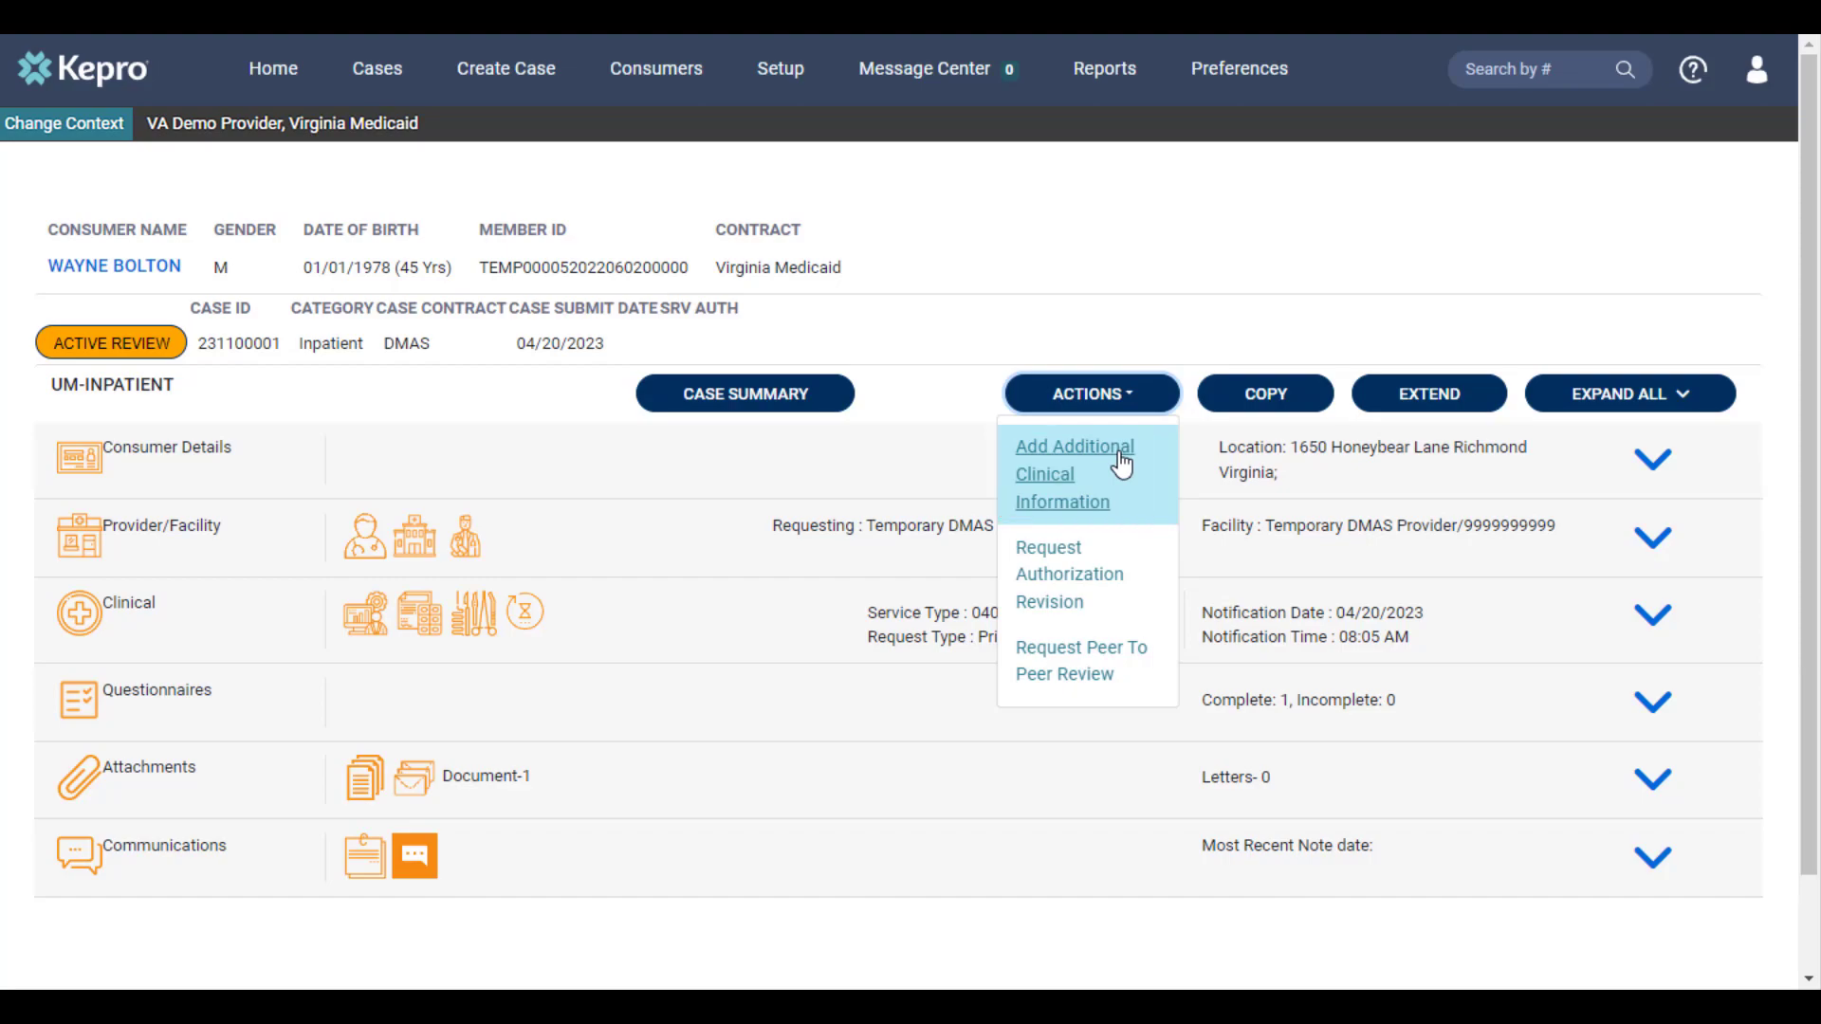
click(1122, 465)
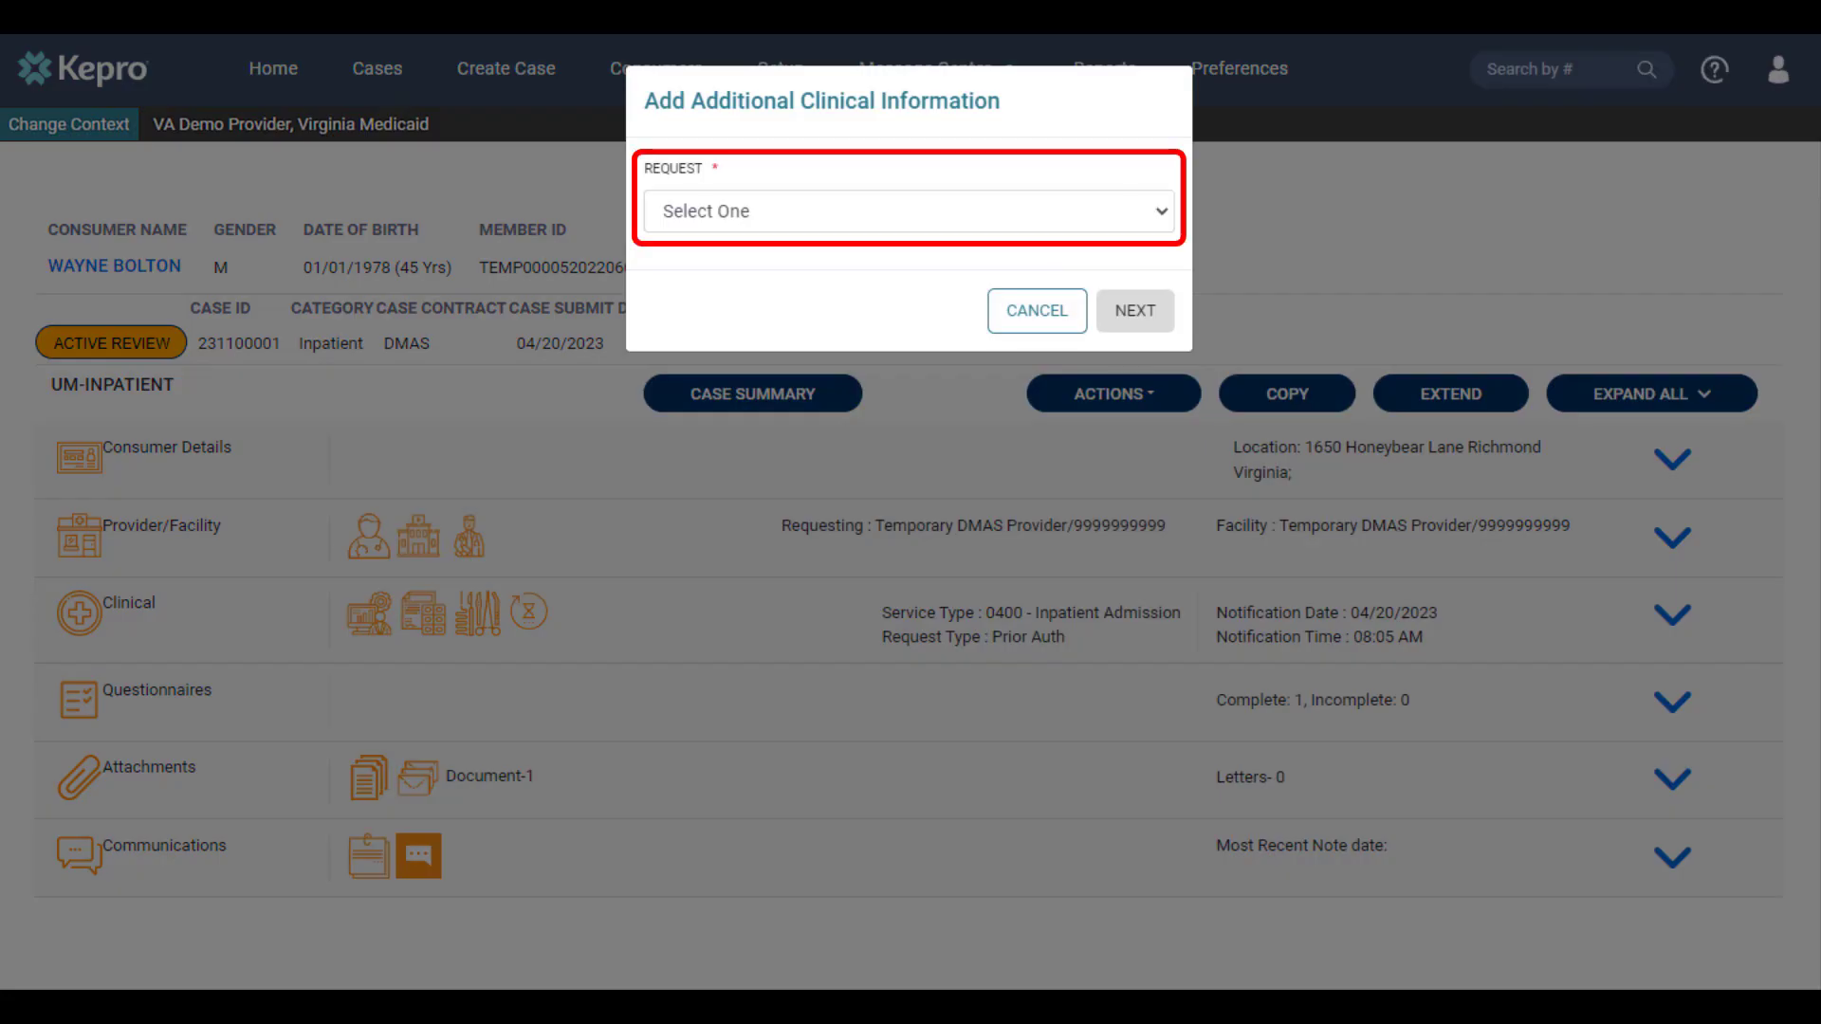
click(738, 219)
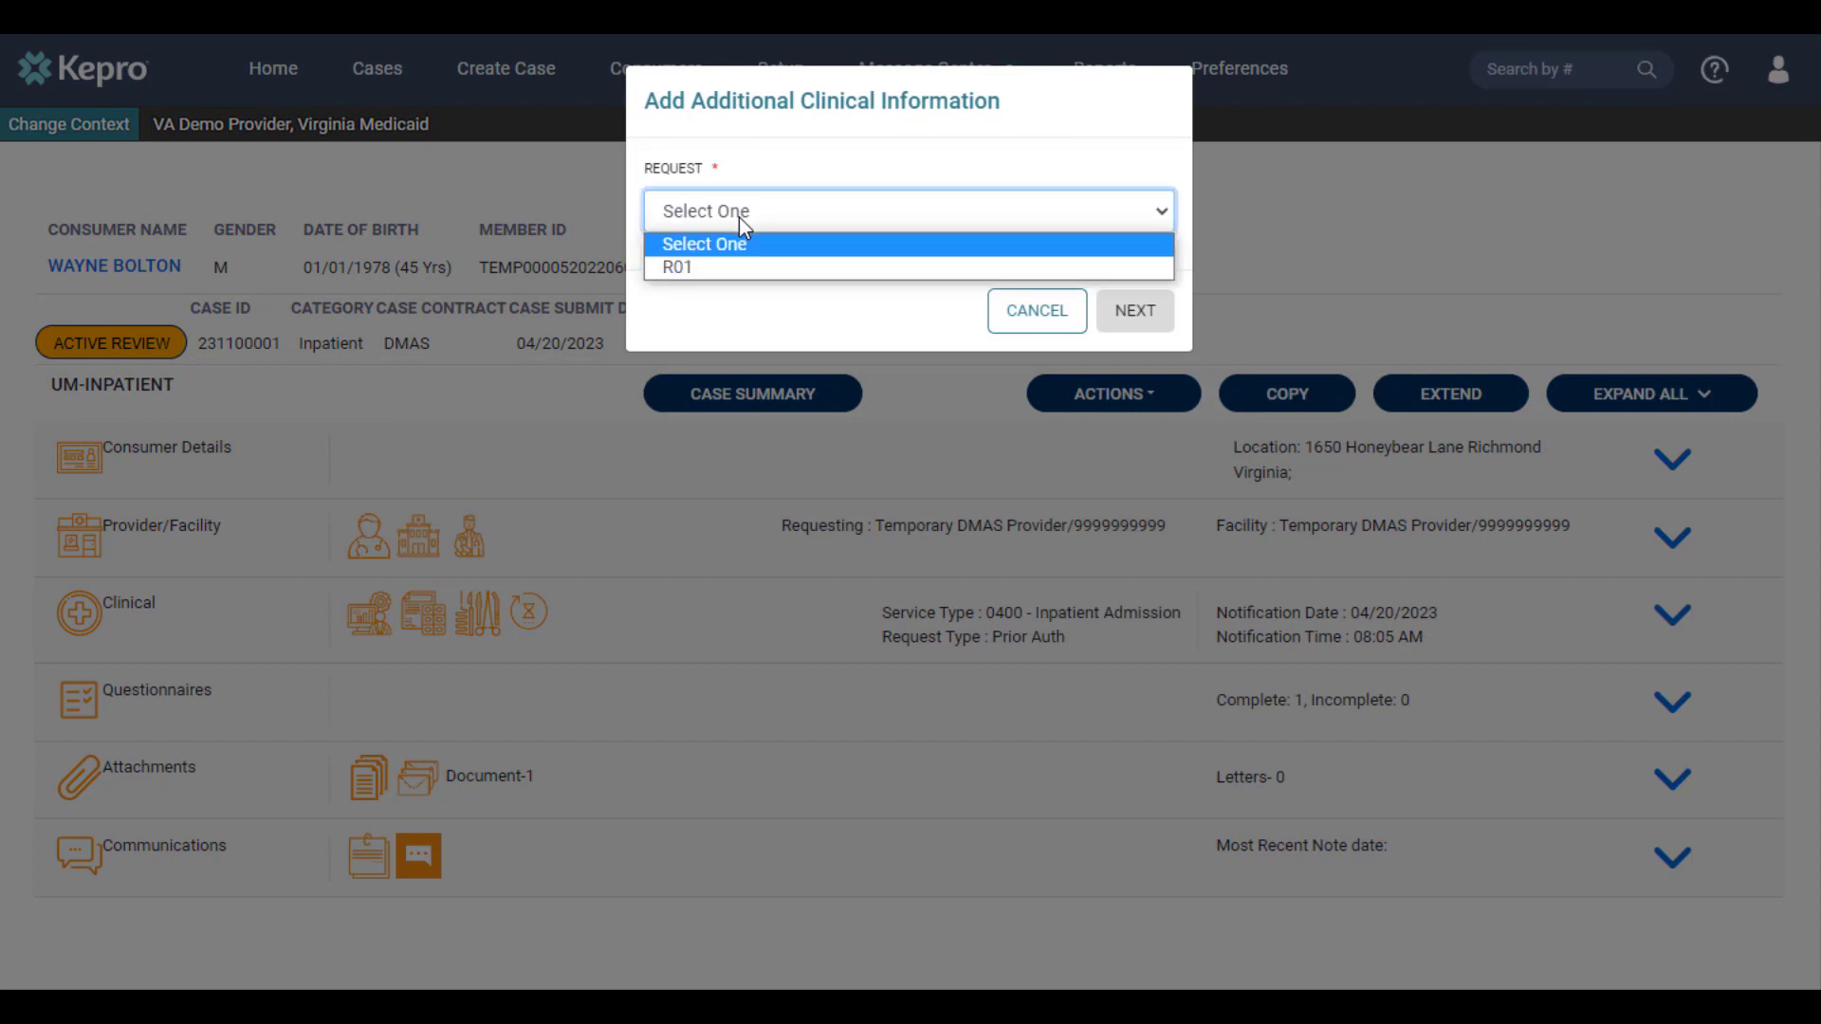
click(731, 270)
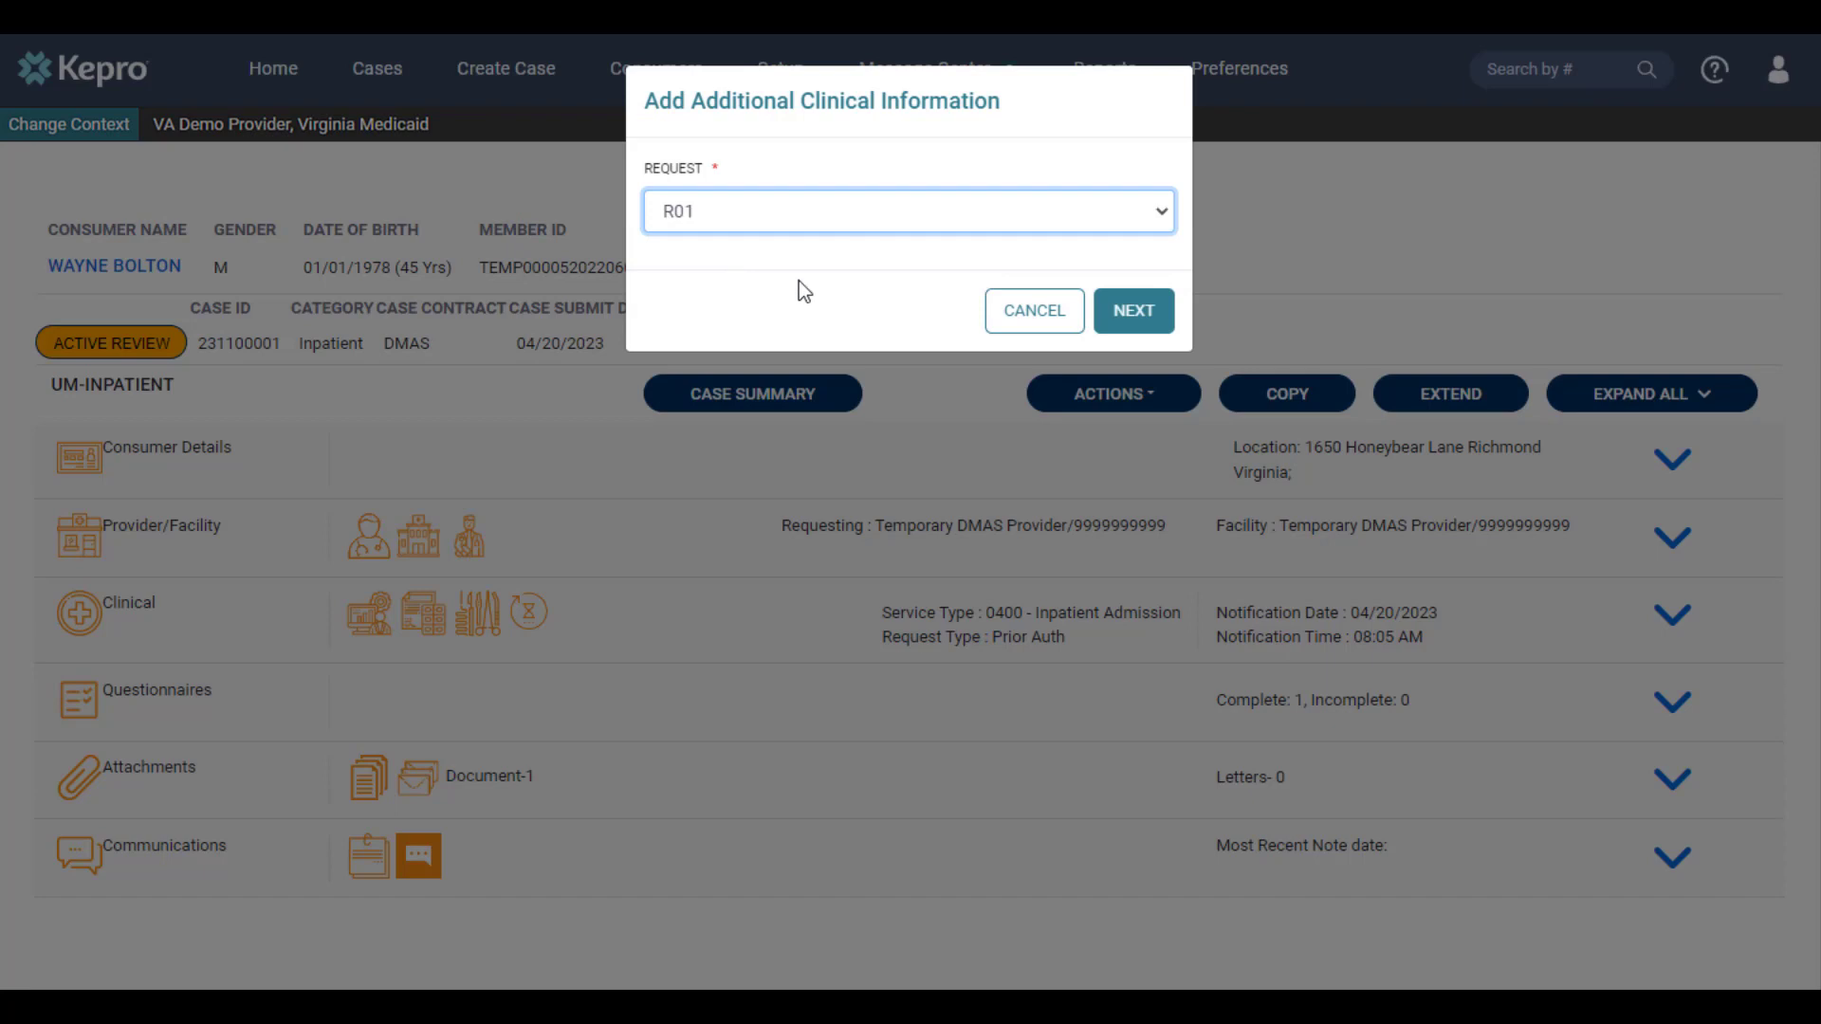
click(1120, 332)
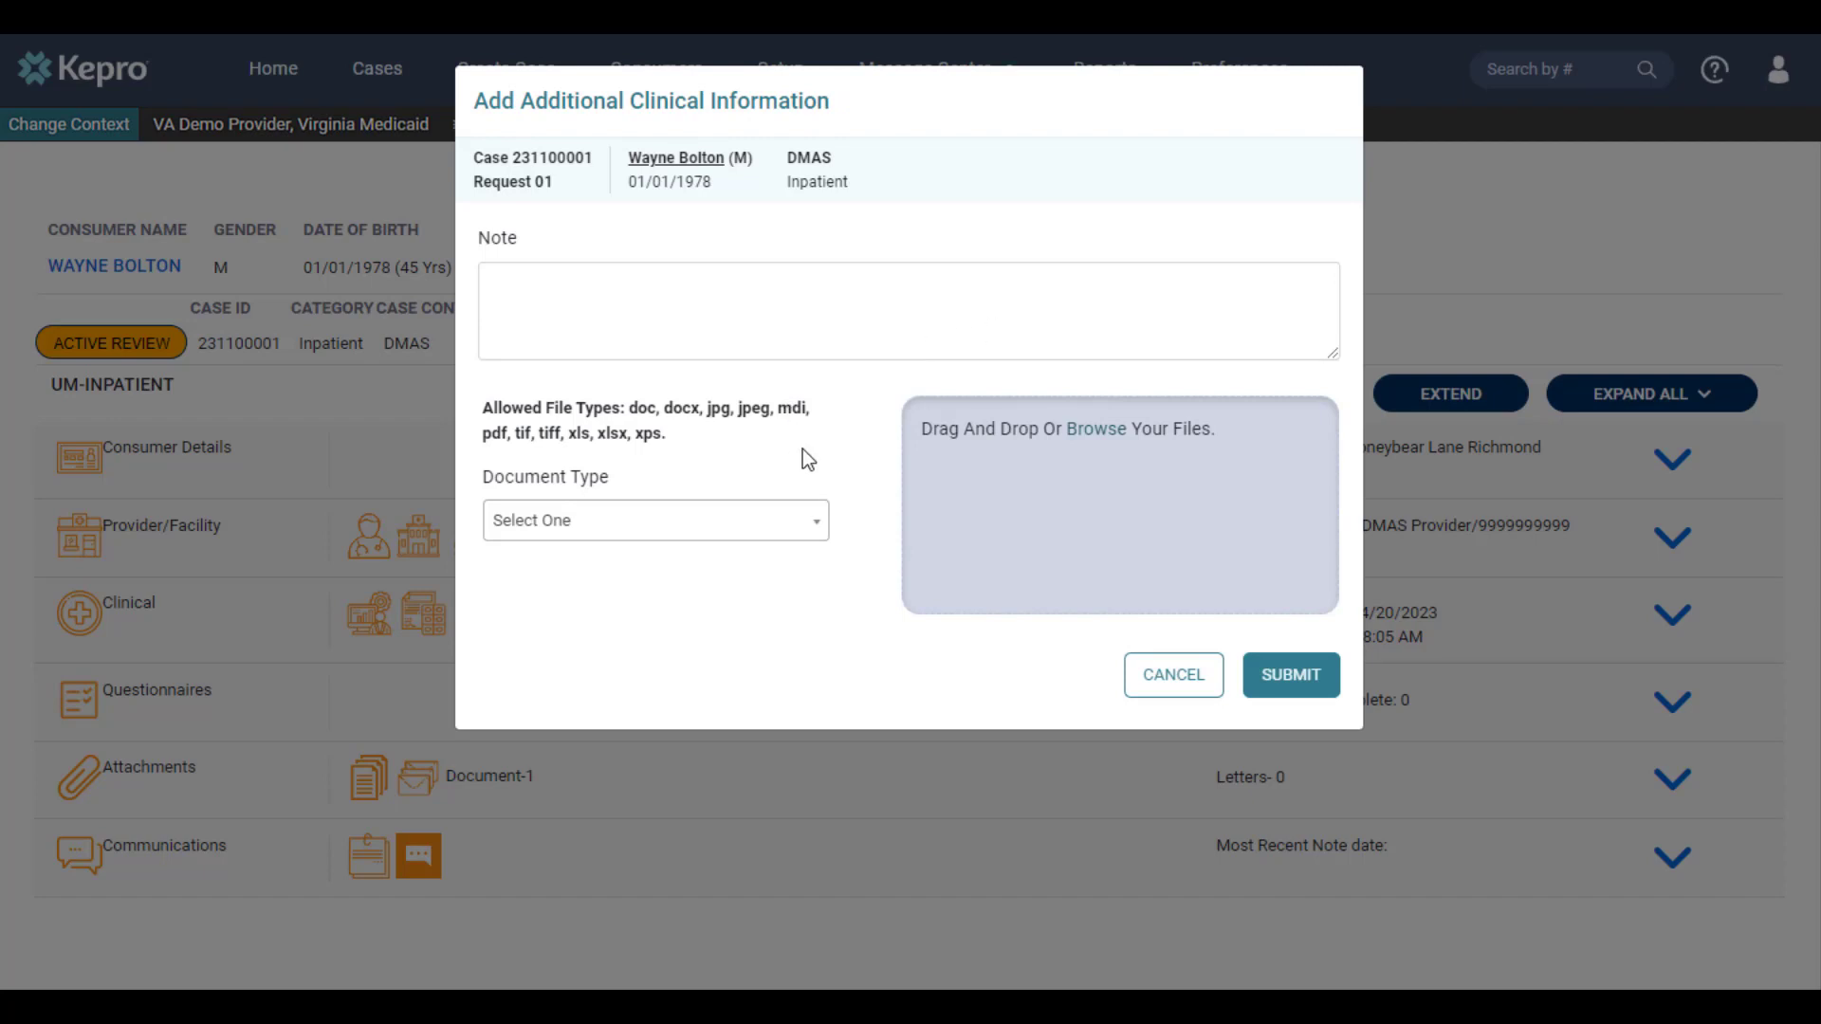
Attach test.pdf with document type Progress Summary and submit the additional clinical information
click(1095, 429)
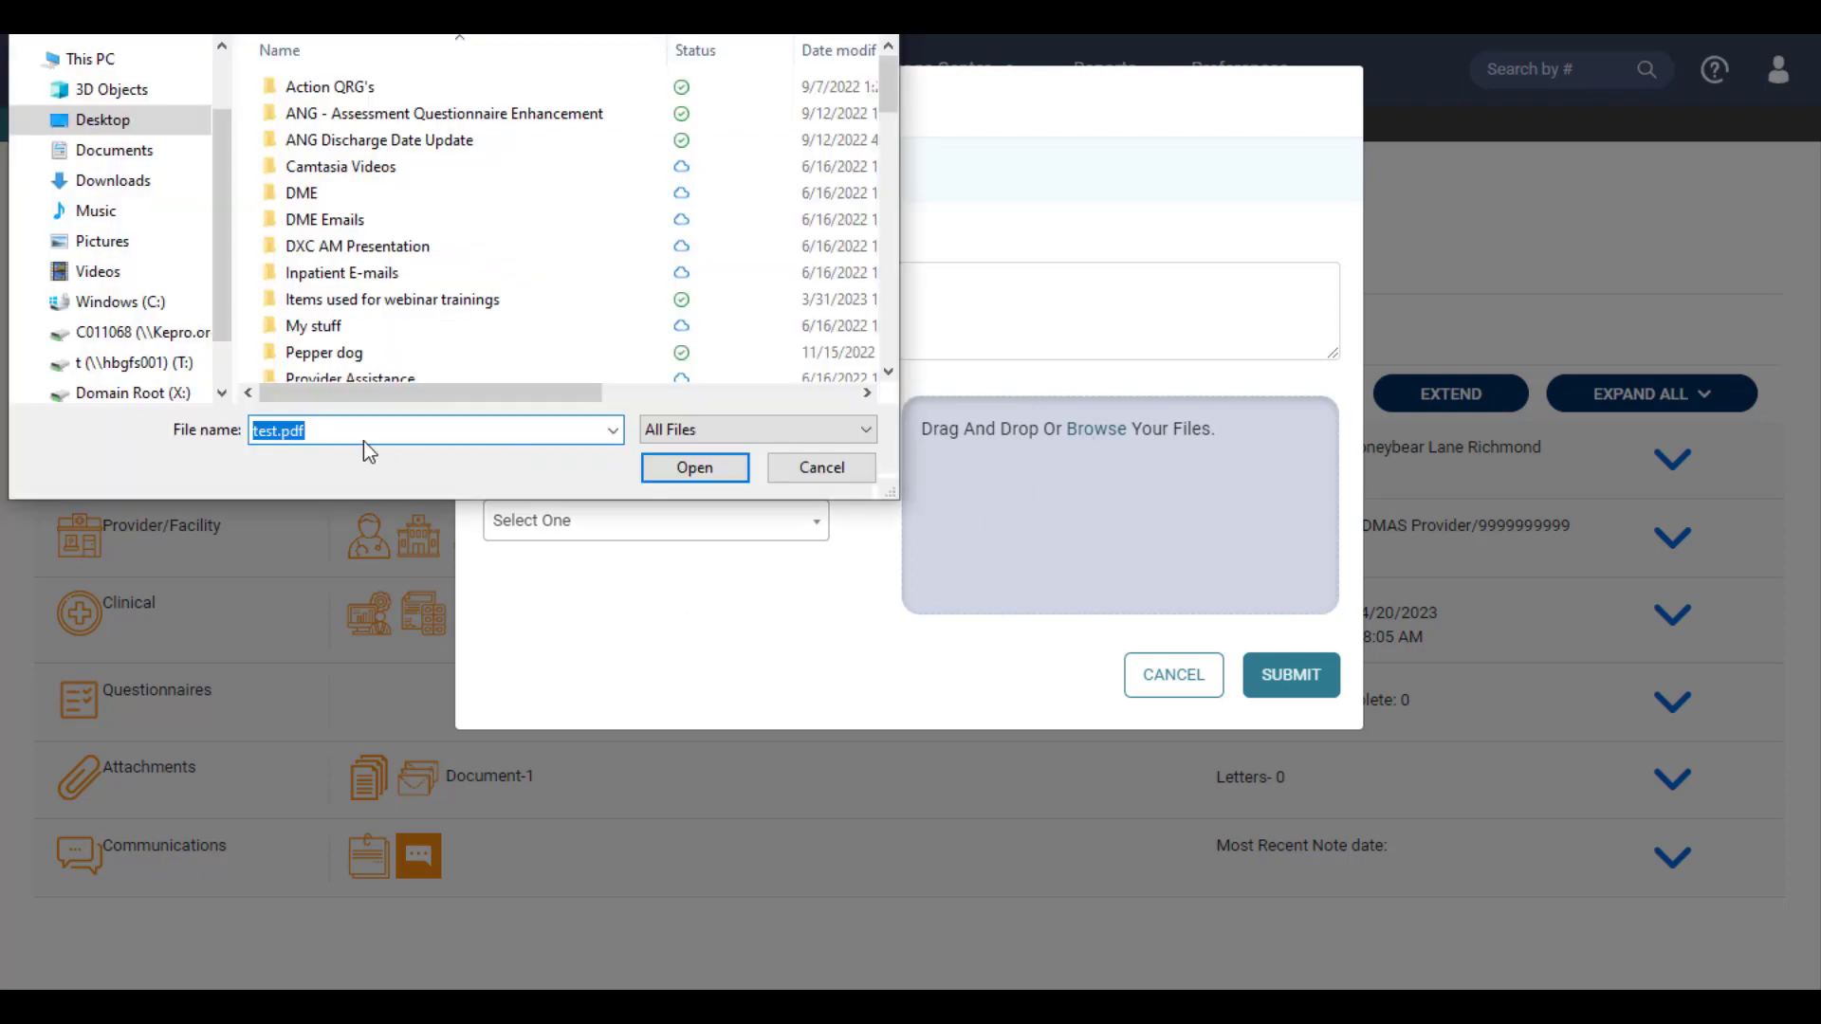
click(694, 467)
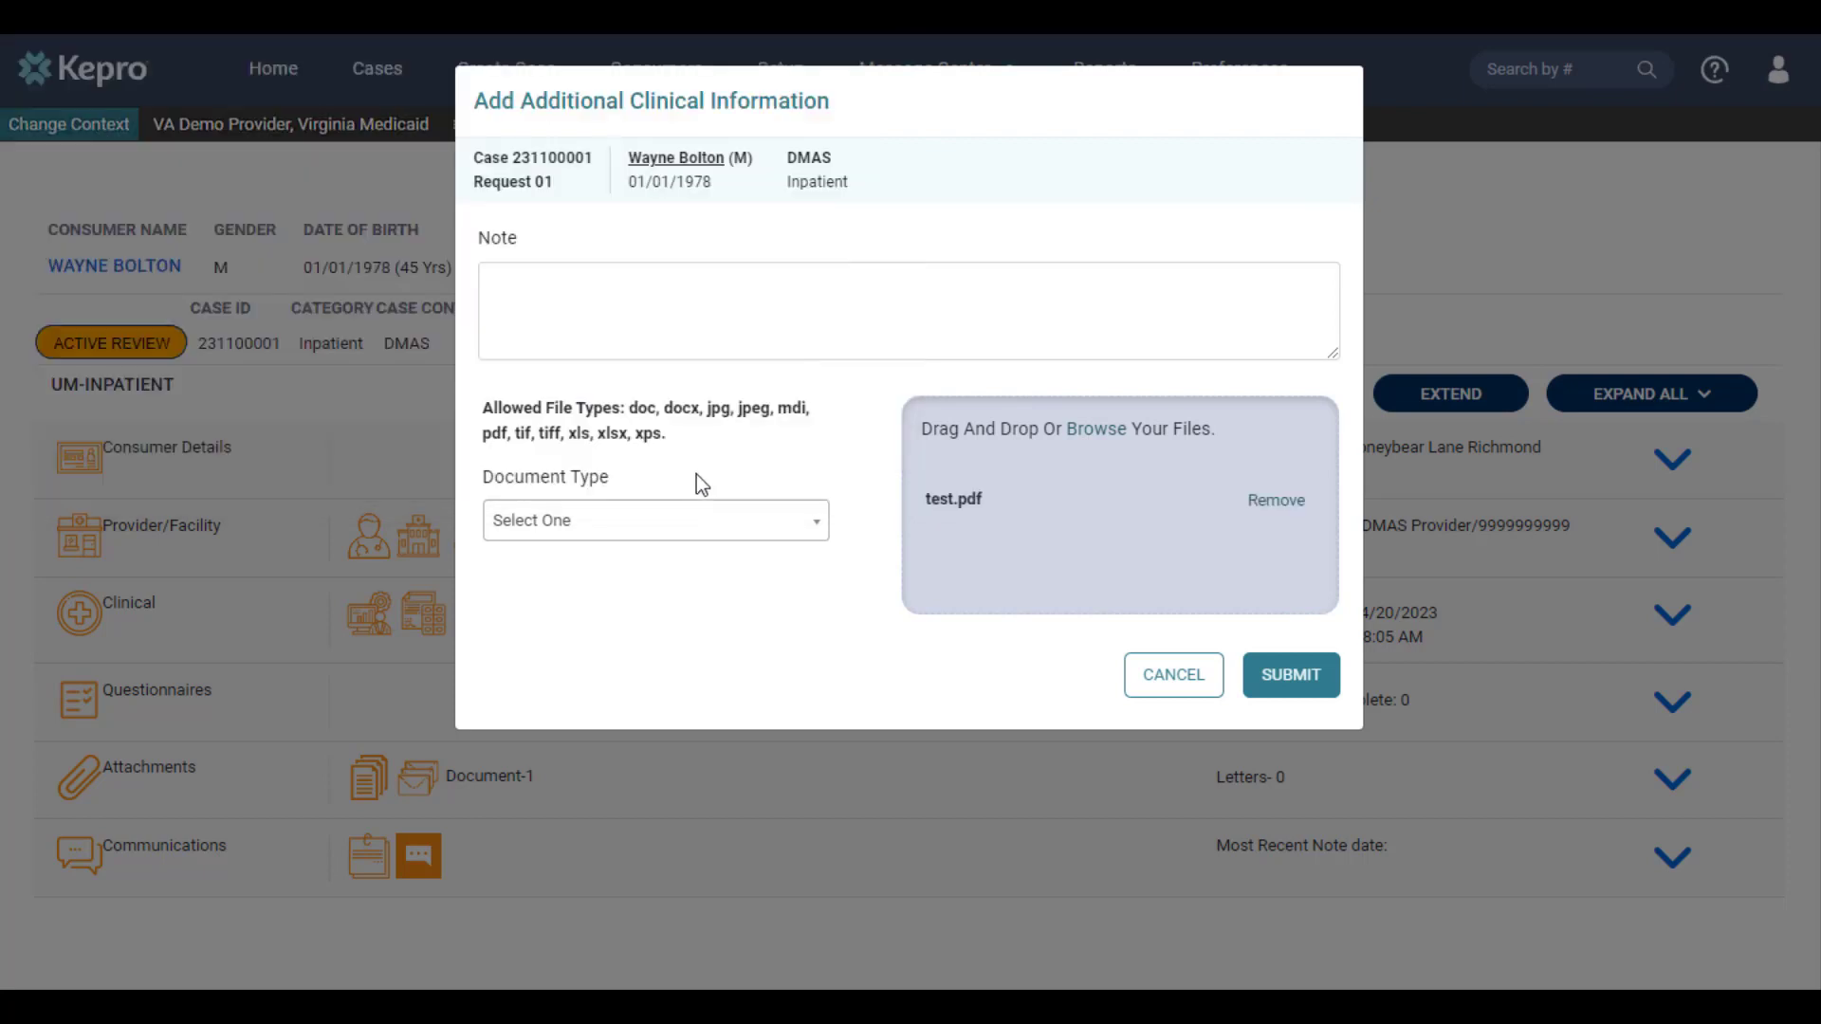
click(649, 542)
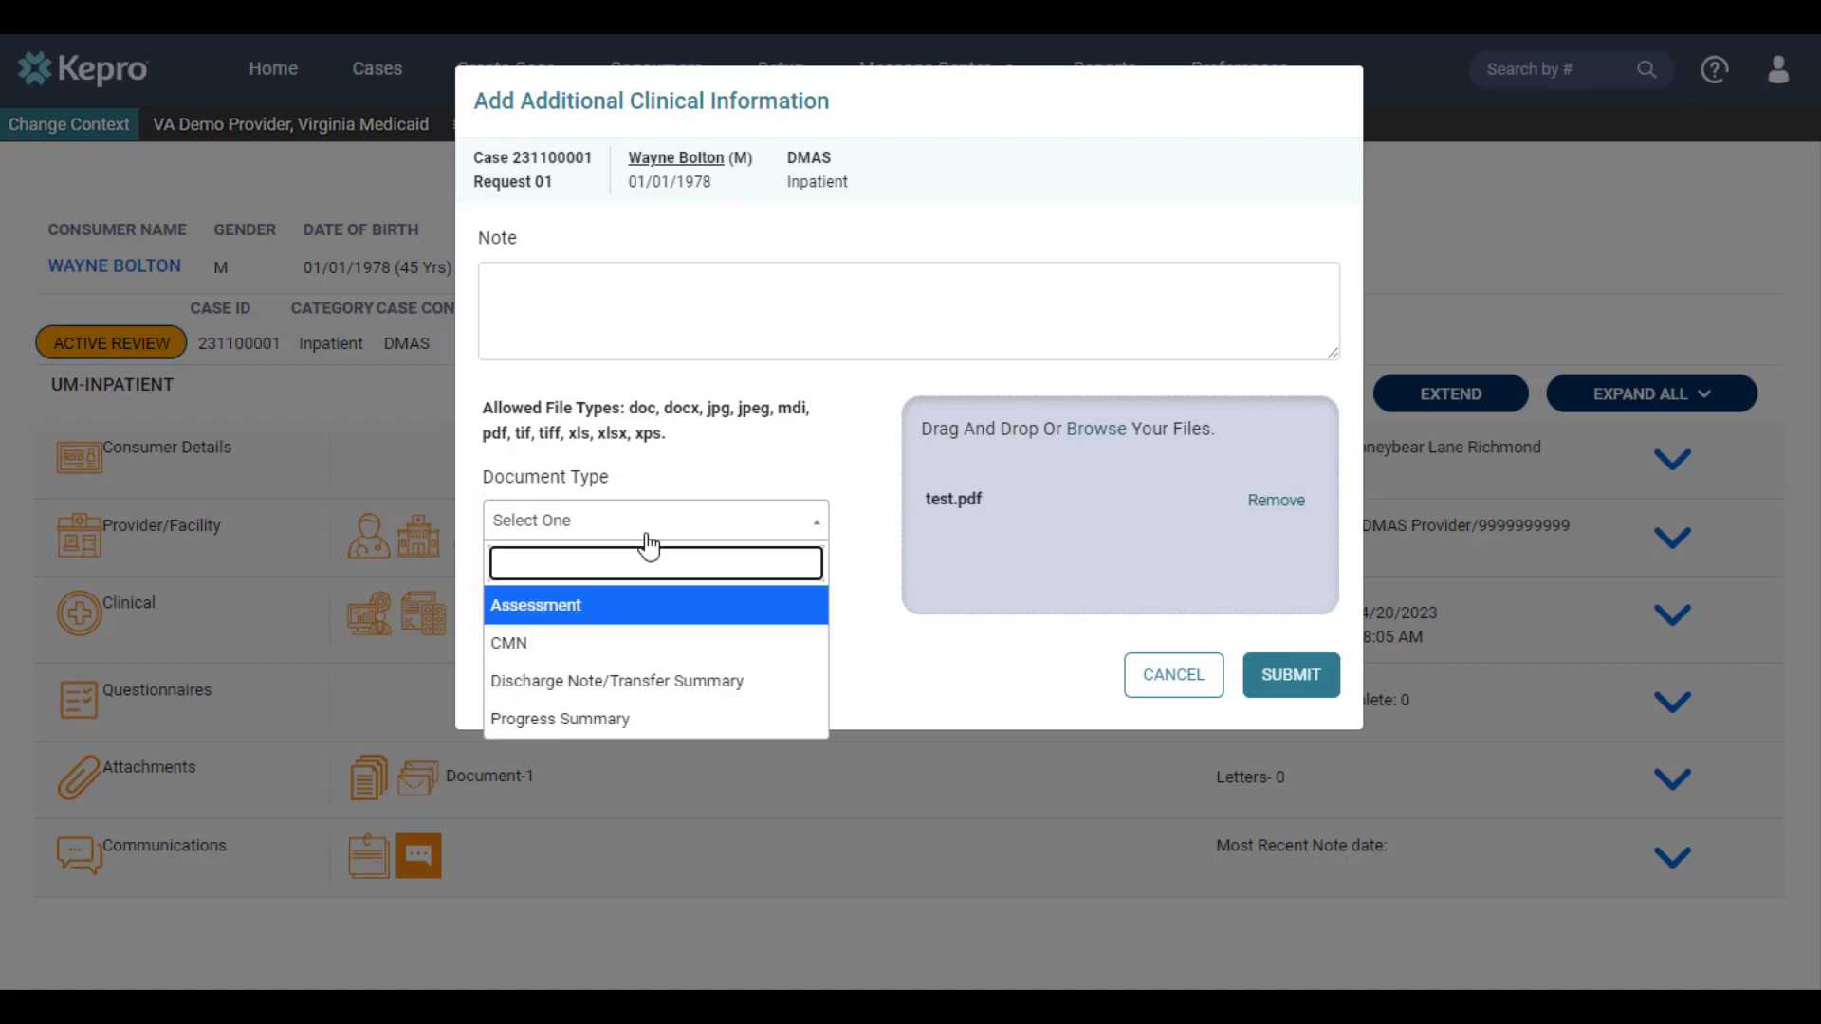
click(661, 723)
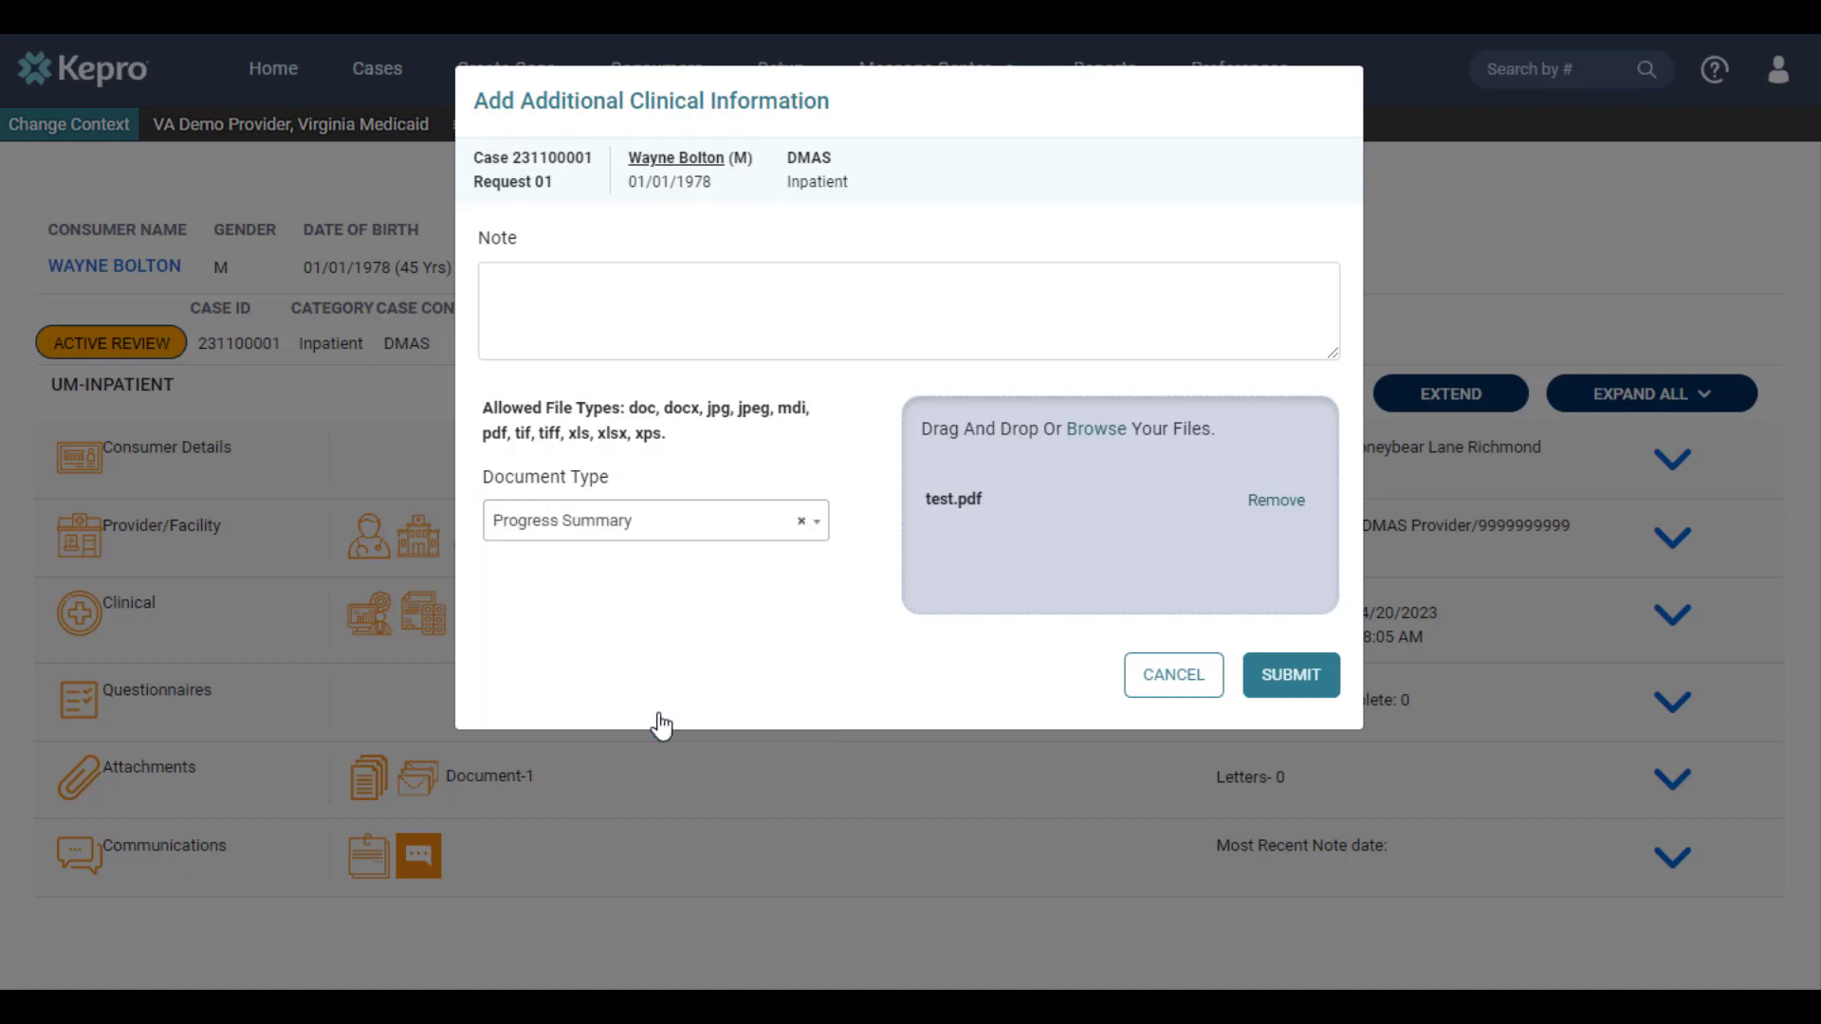
click(1258, 691)
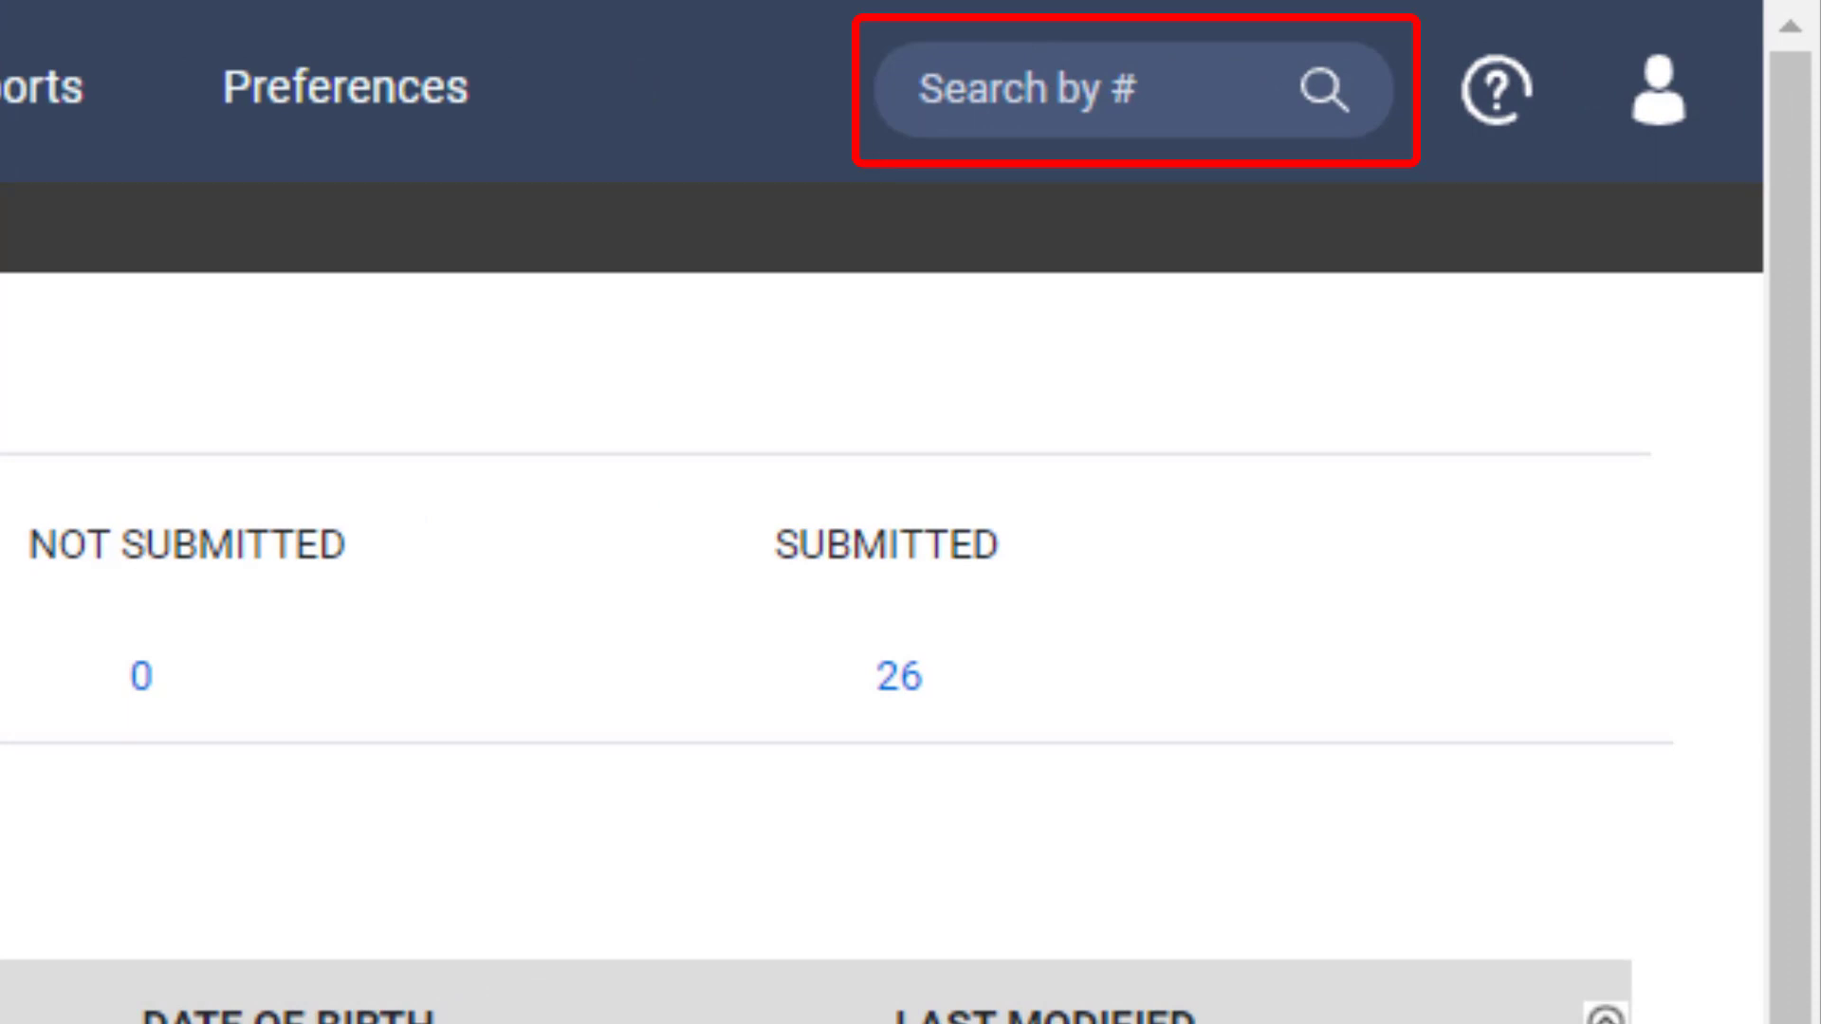
Search for the outpatient EDCD Waiver case by its case ID and open it
click(1087, 100)
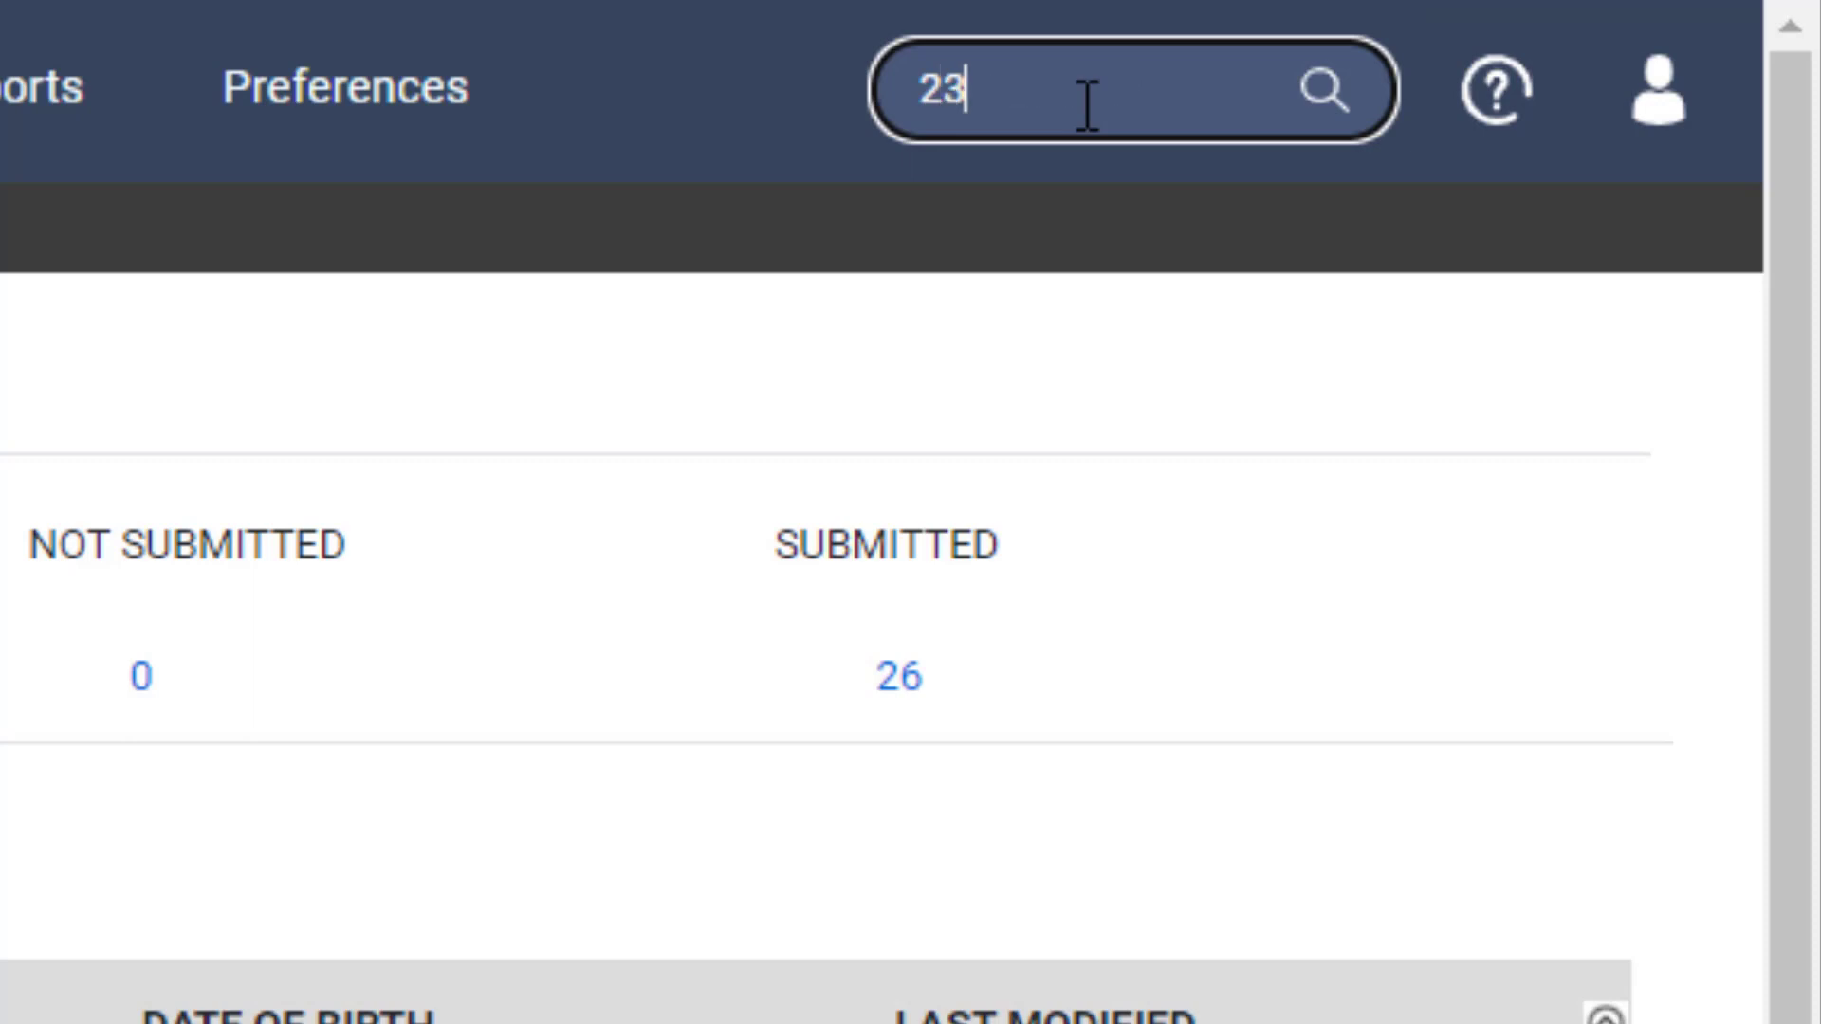
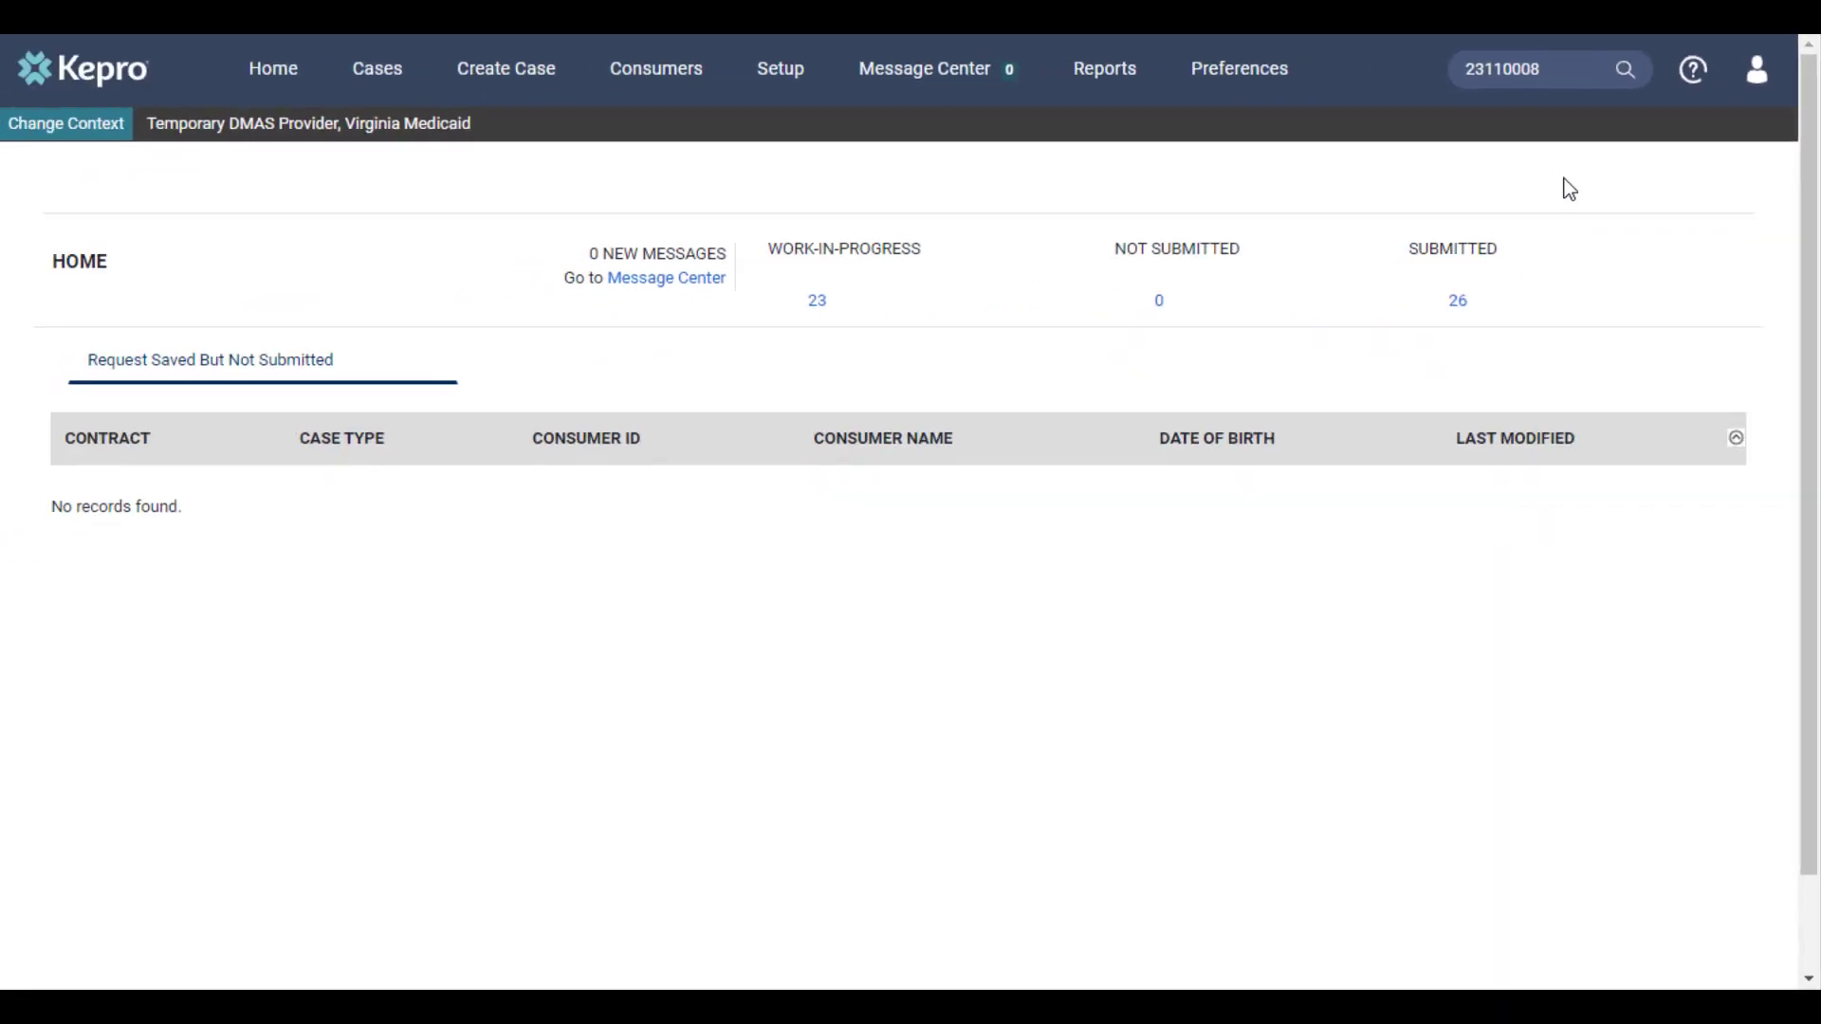
key(Return)
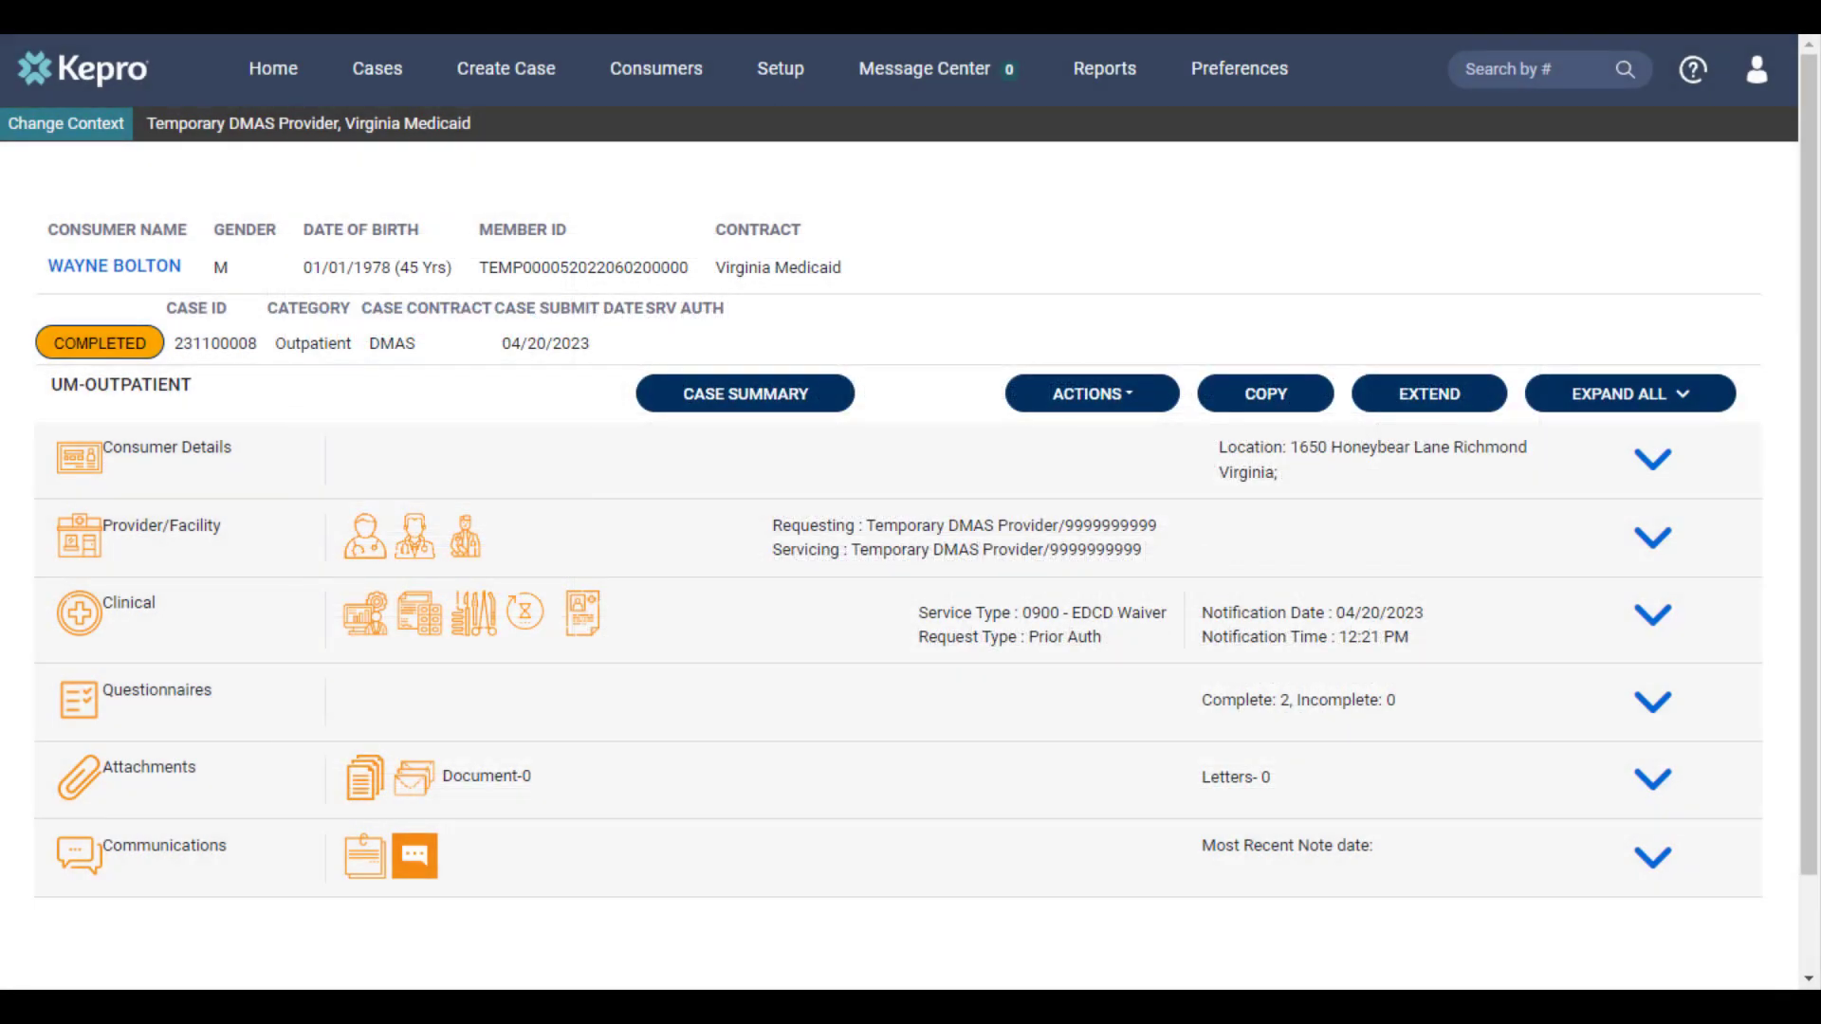
Open the case summary and review the authorization number field, diagnosis, requests and notes
click(763, 410)
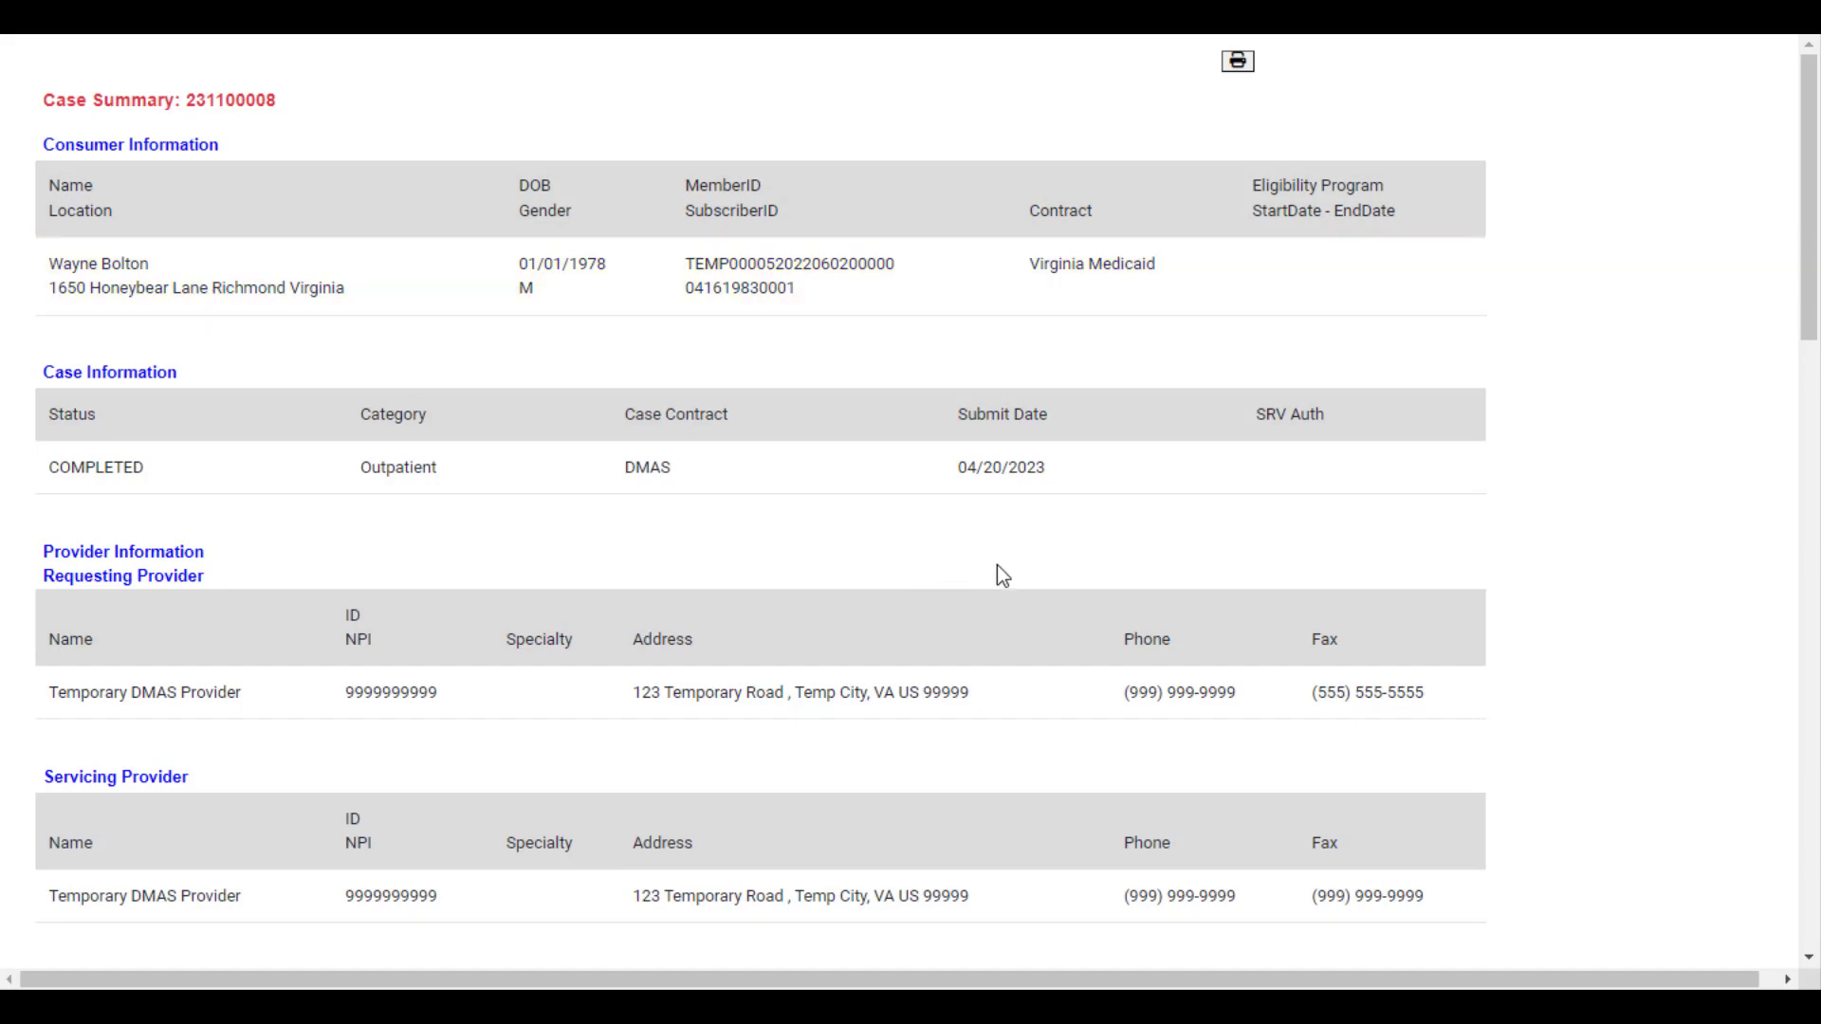
scroll(1034, 590, down, 8)
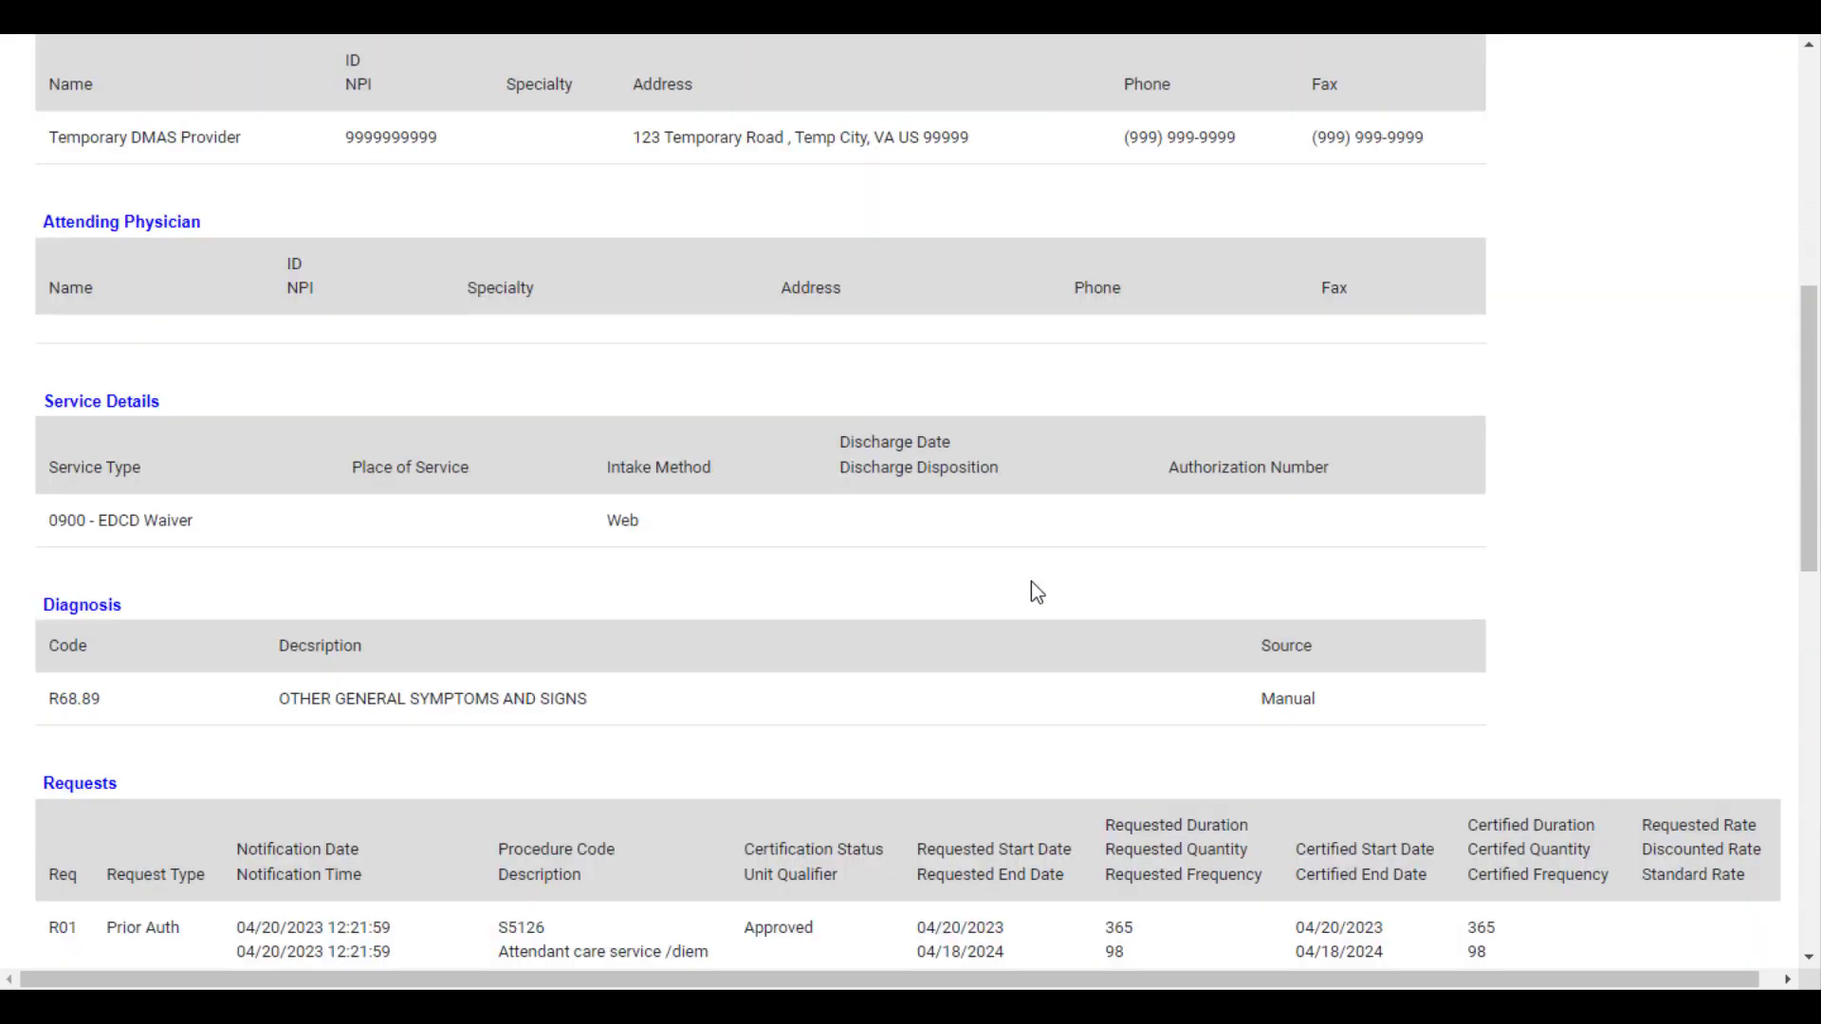
scroll(1034, 590, down, 3)
scroll(1035, 590, down, 1)
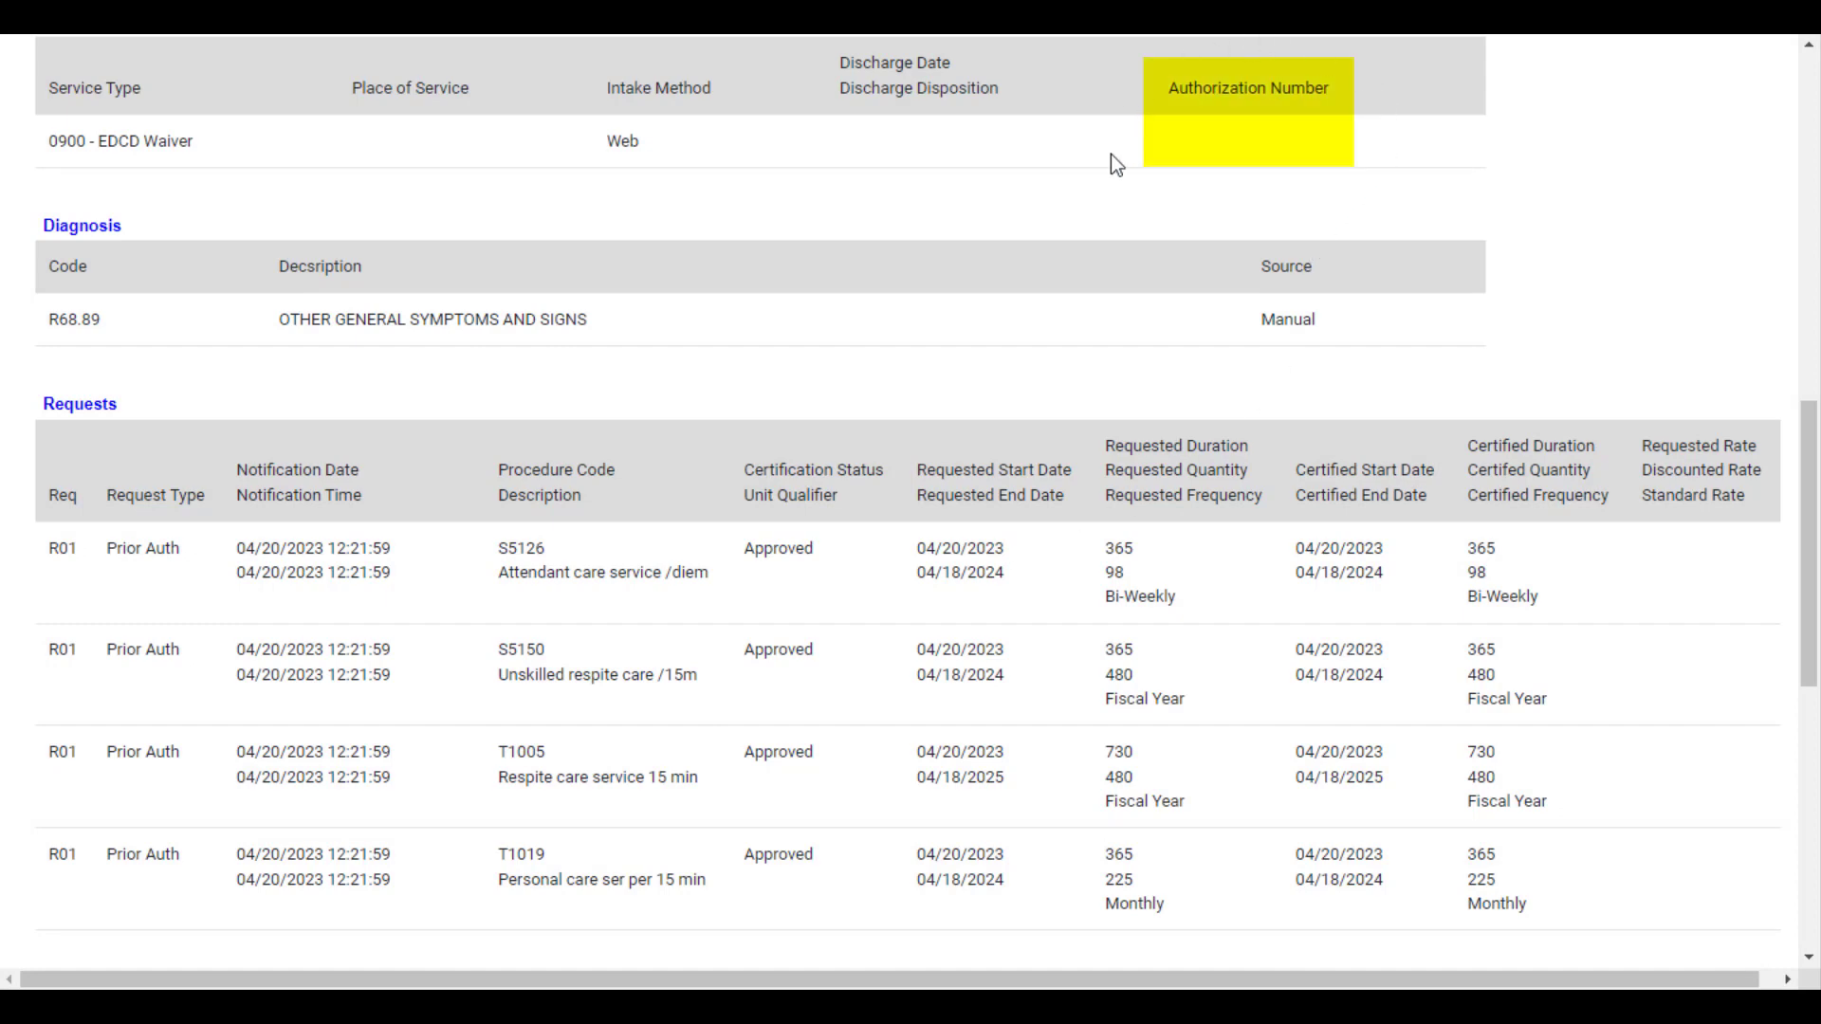
scroll(825, 488, down, 8)
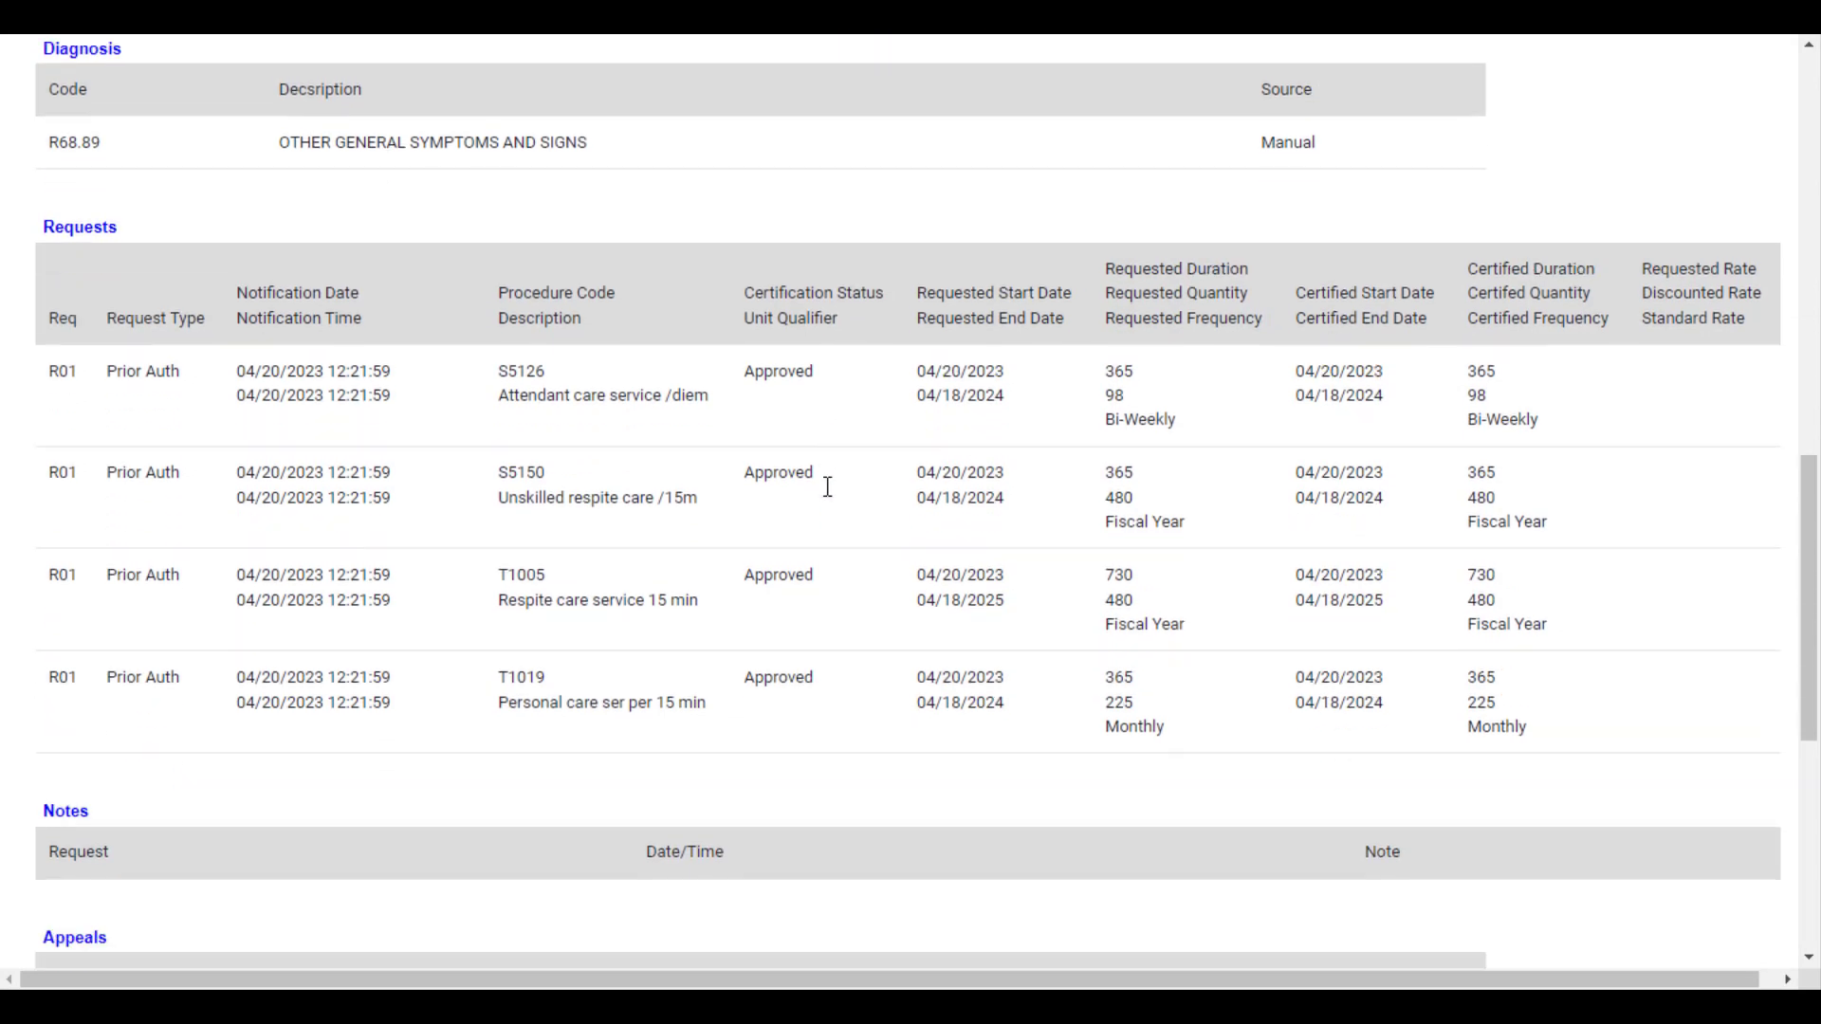
scroll(825, 493, down, 1)
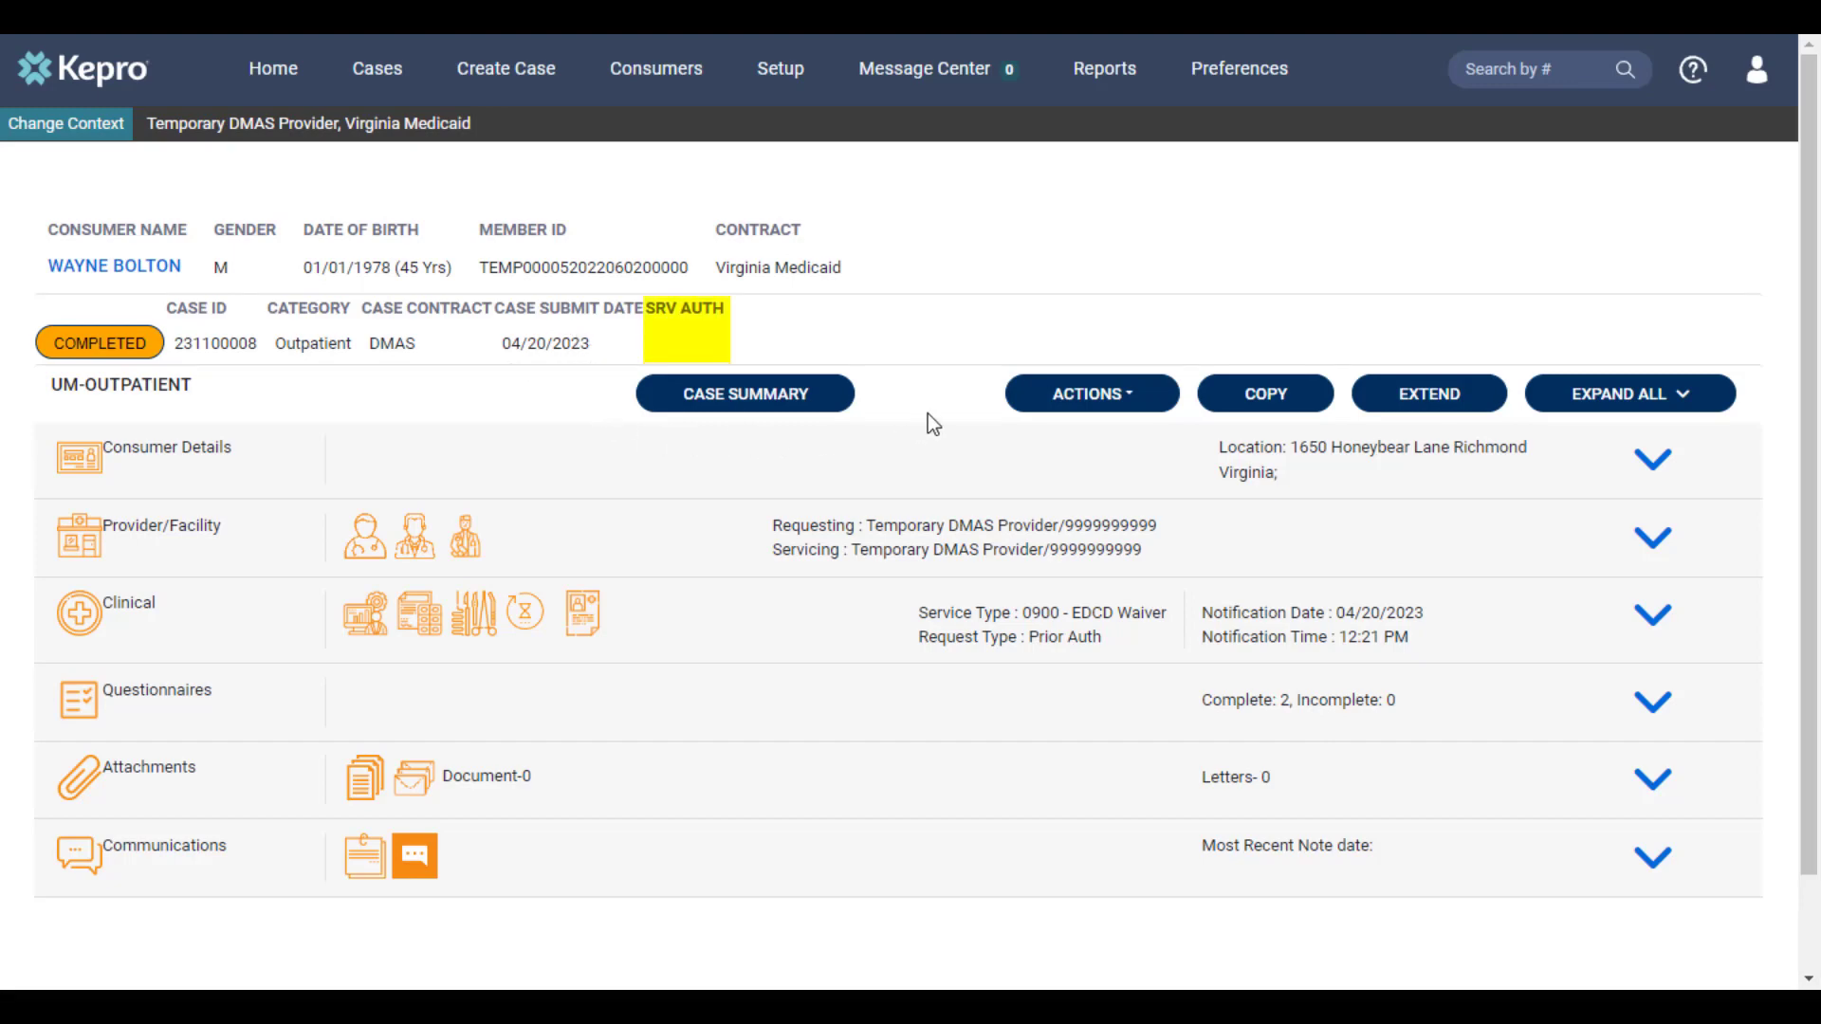
Expand the case's clinical section, then extend the outpatient case and confirm the extension
click(1651, 622)
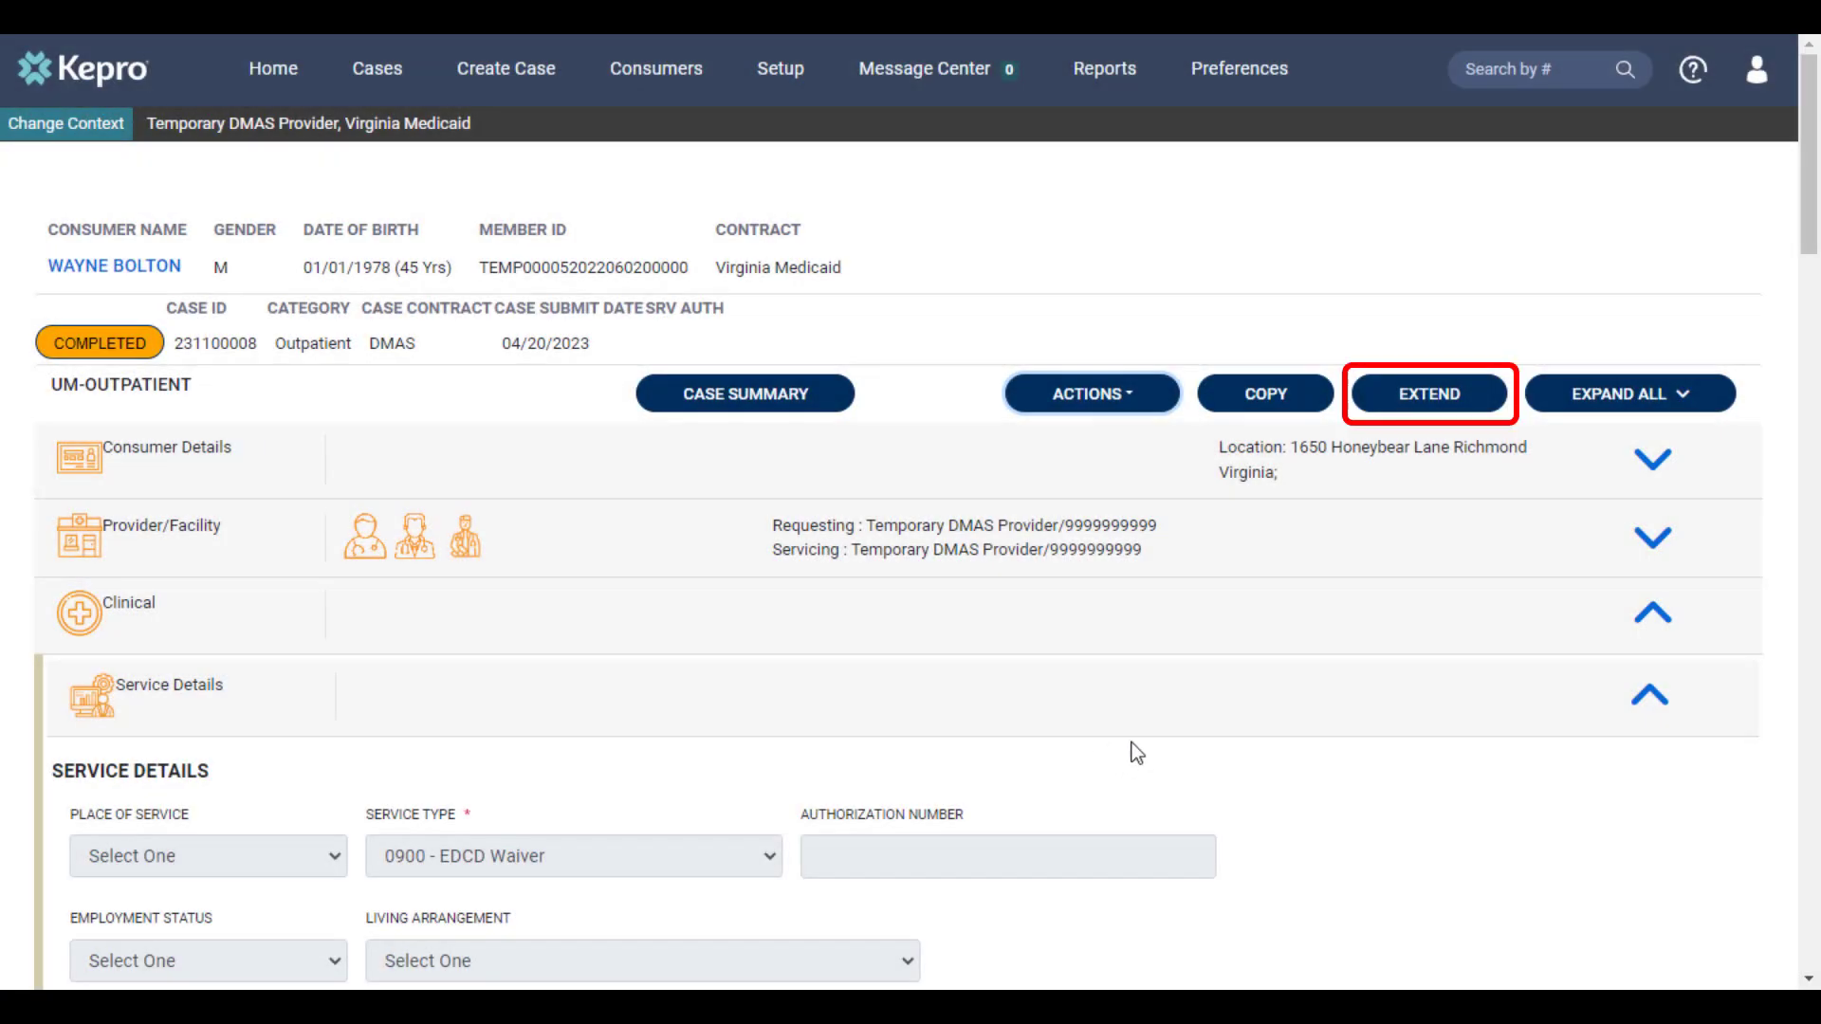
click(1417, 406)
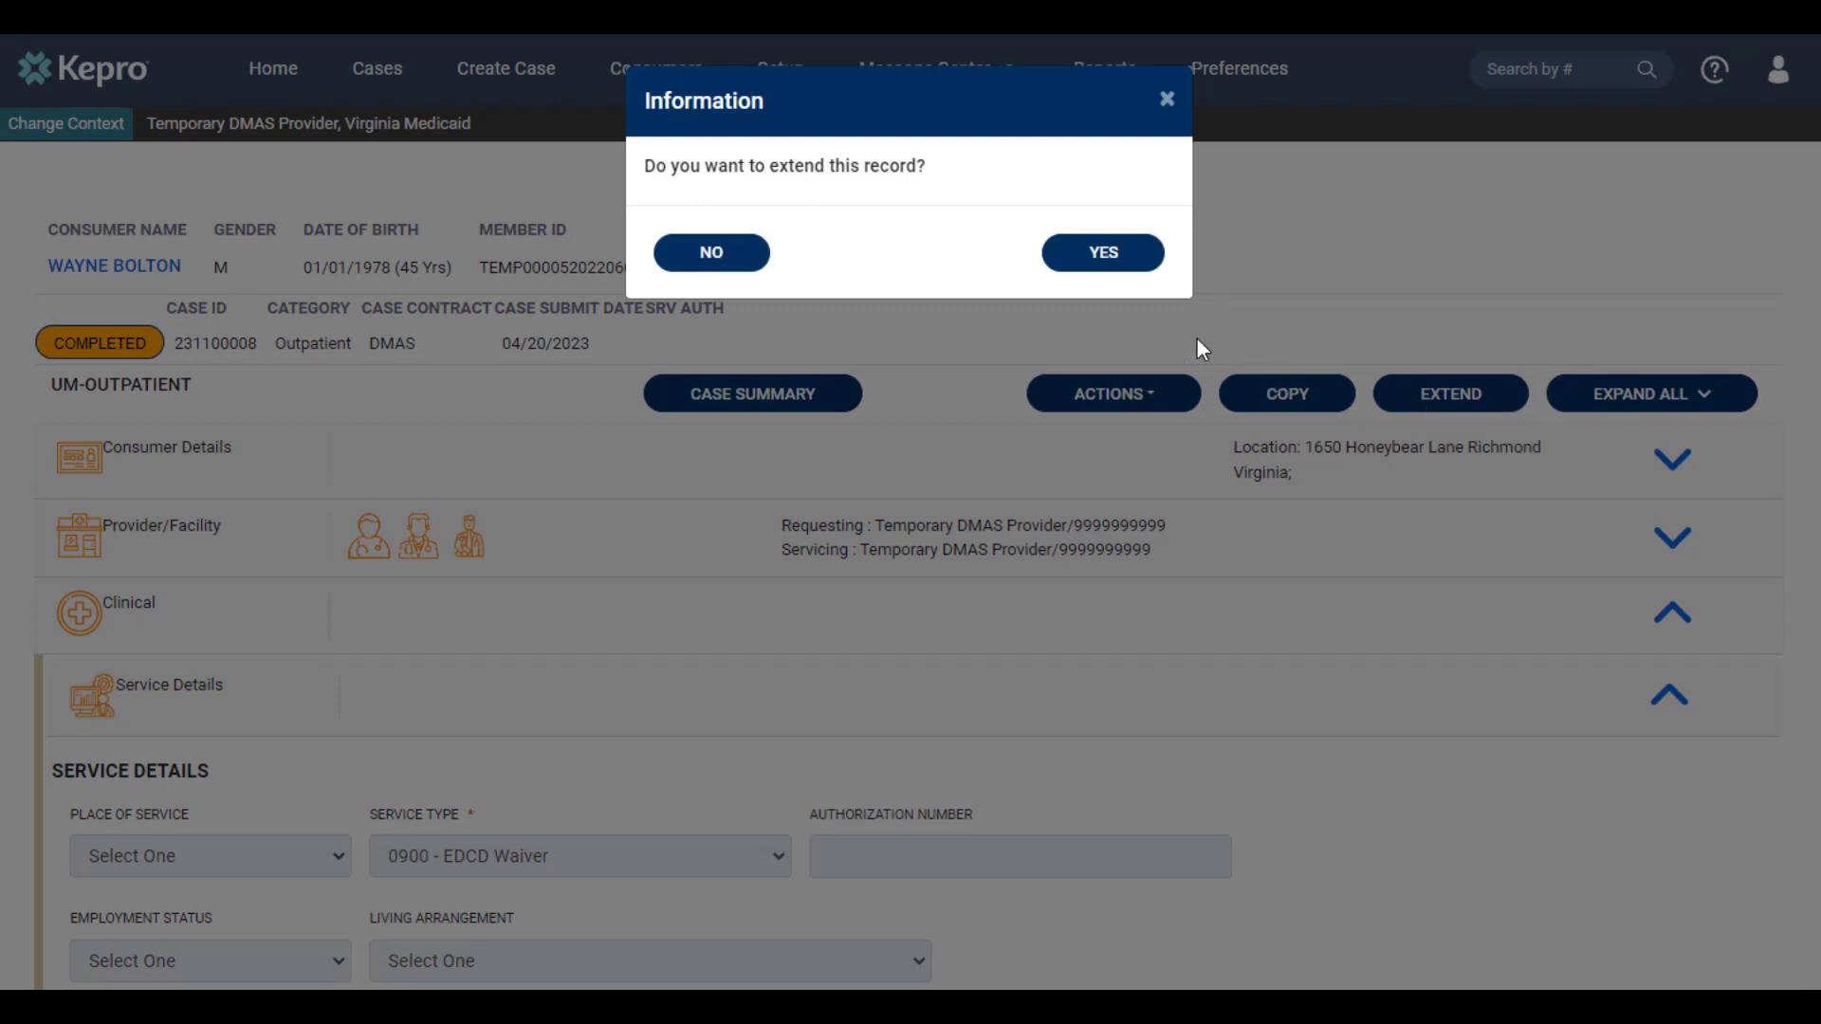
click(1105, 254)
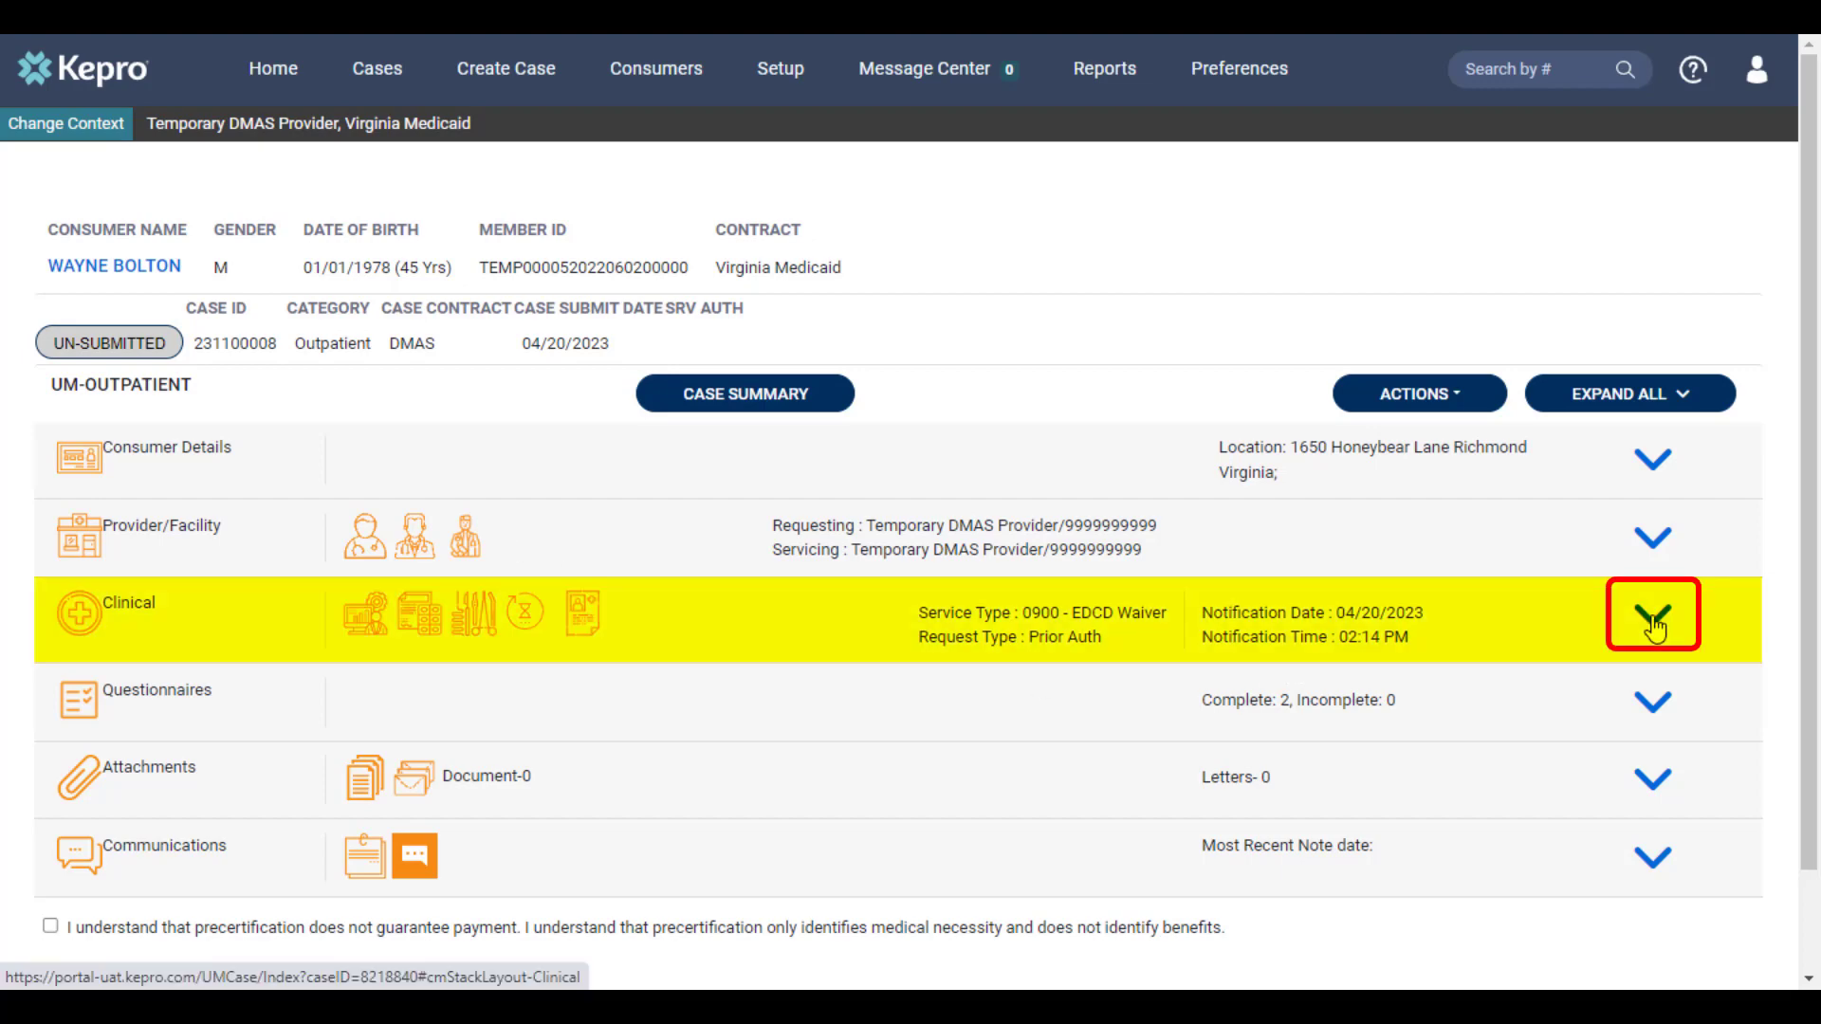
In the clinical section's Request 02, set procedure T1005's requested duration to 365 and requested quantity to 480
click(1655, 626)
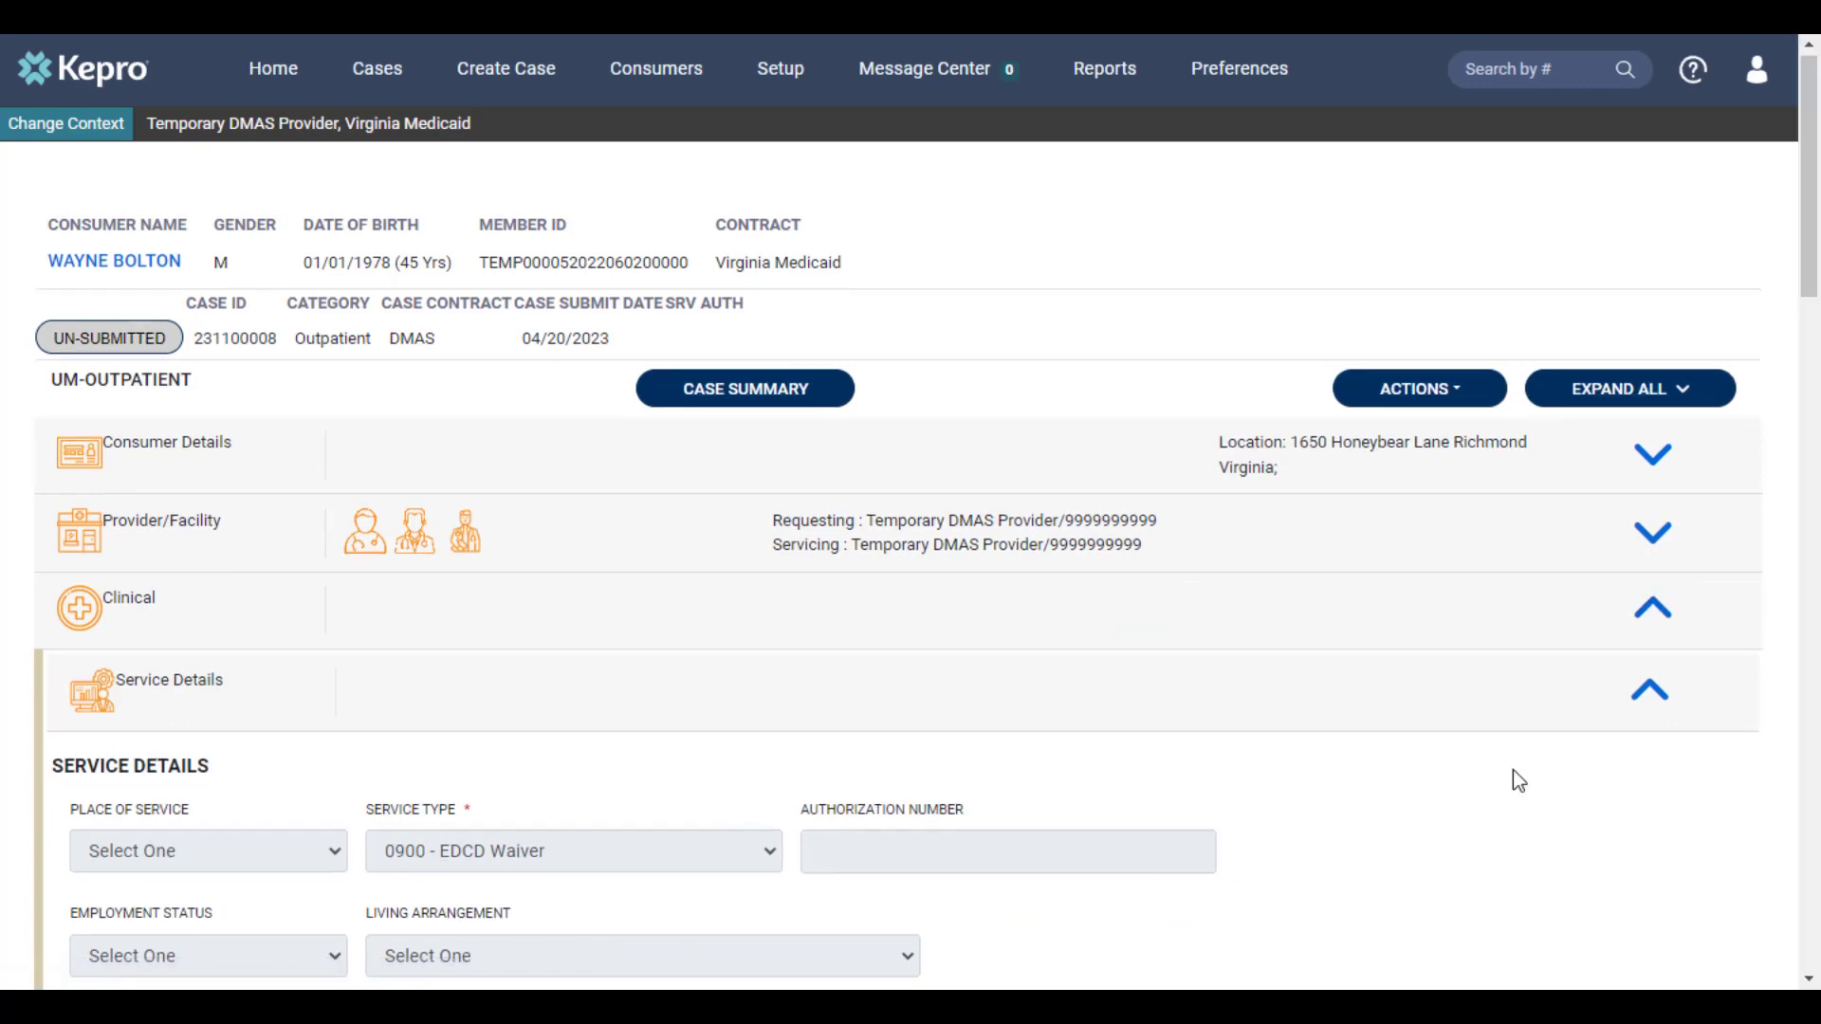
scroll(1516, 779, down, 3)
scroll(1511, 771, down, 3)
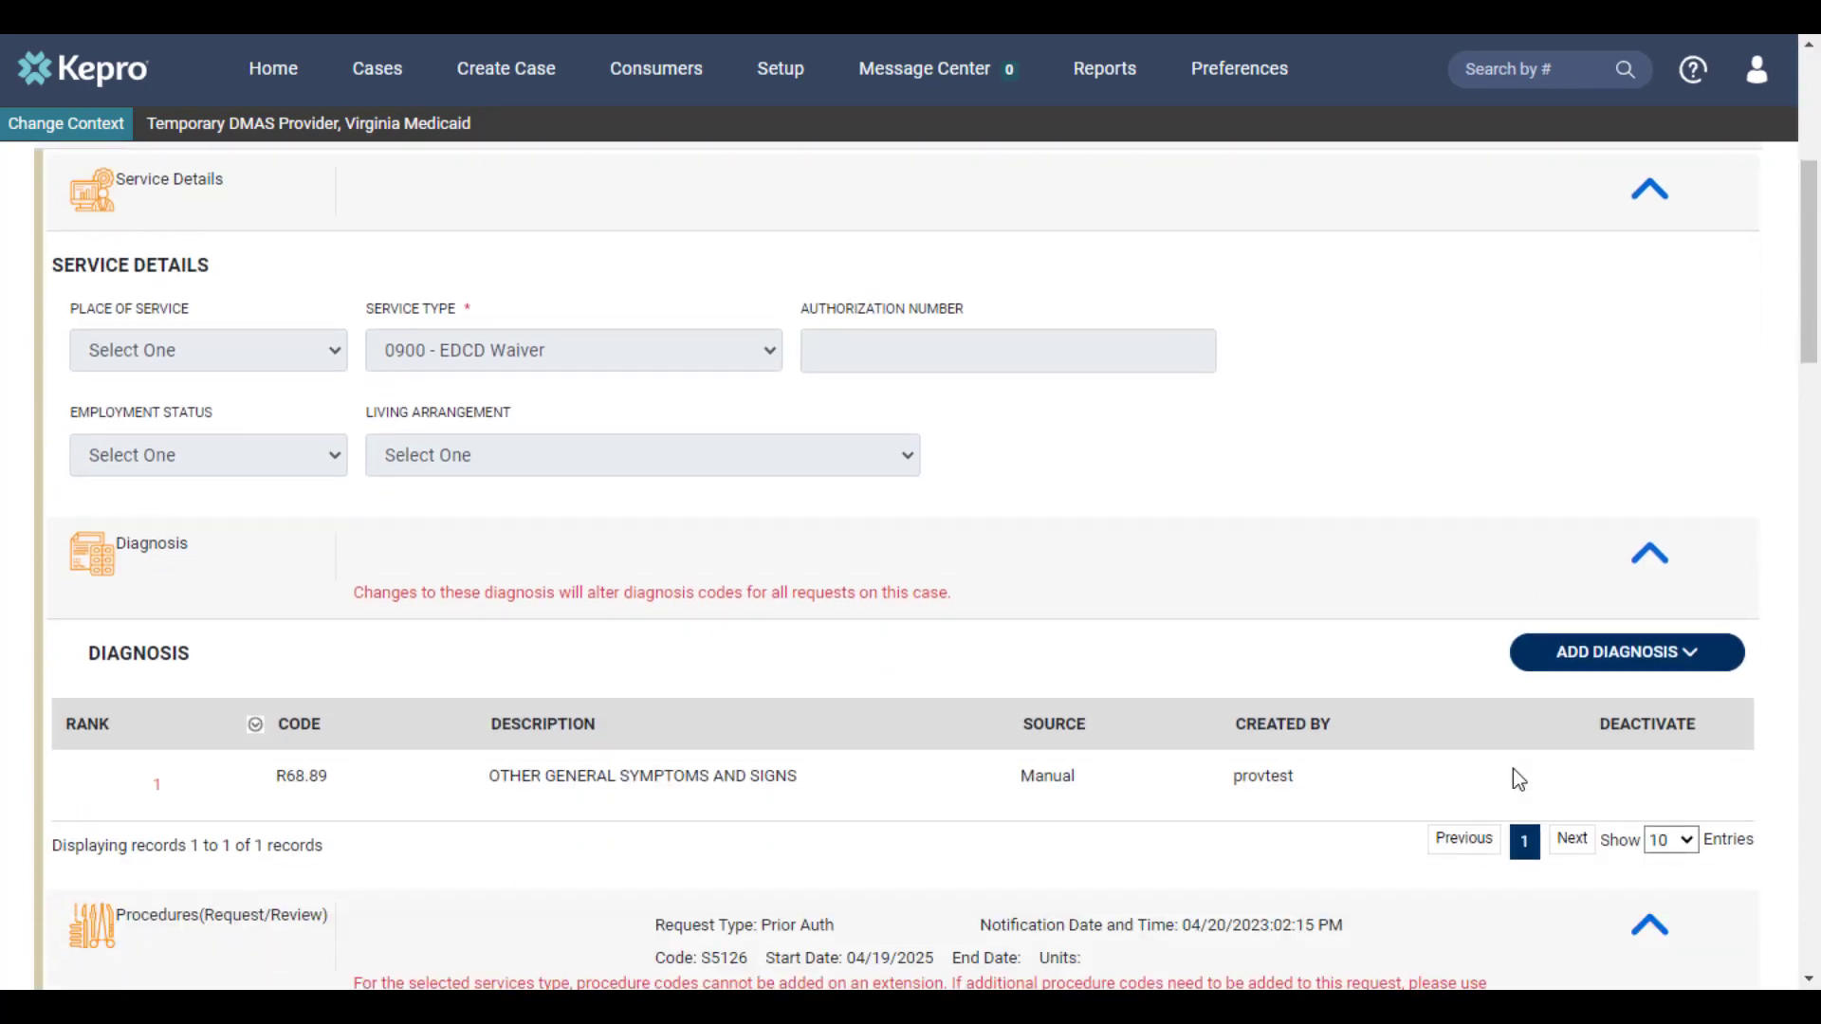
scroll(1512, 777, down, 6)
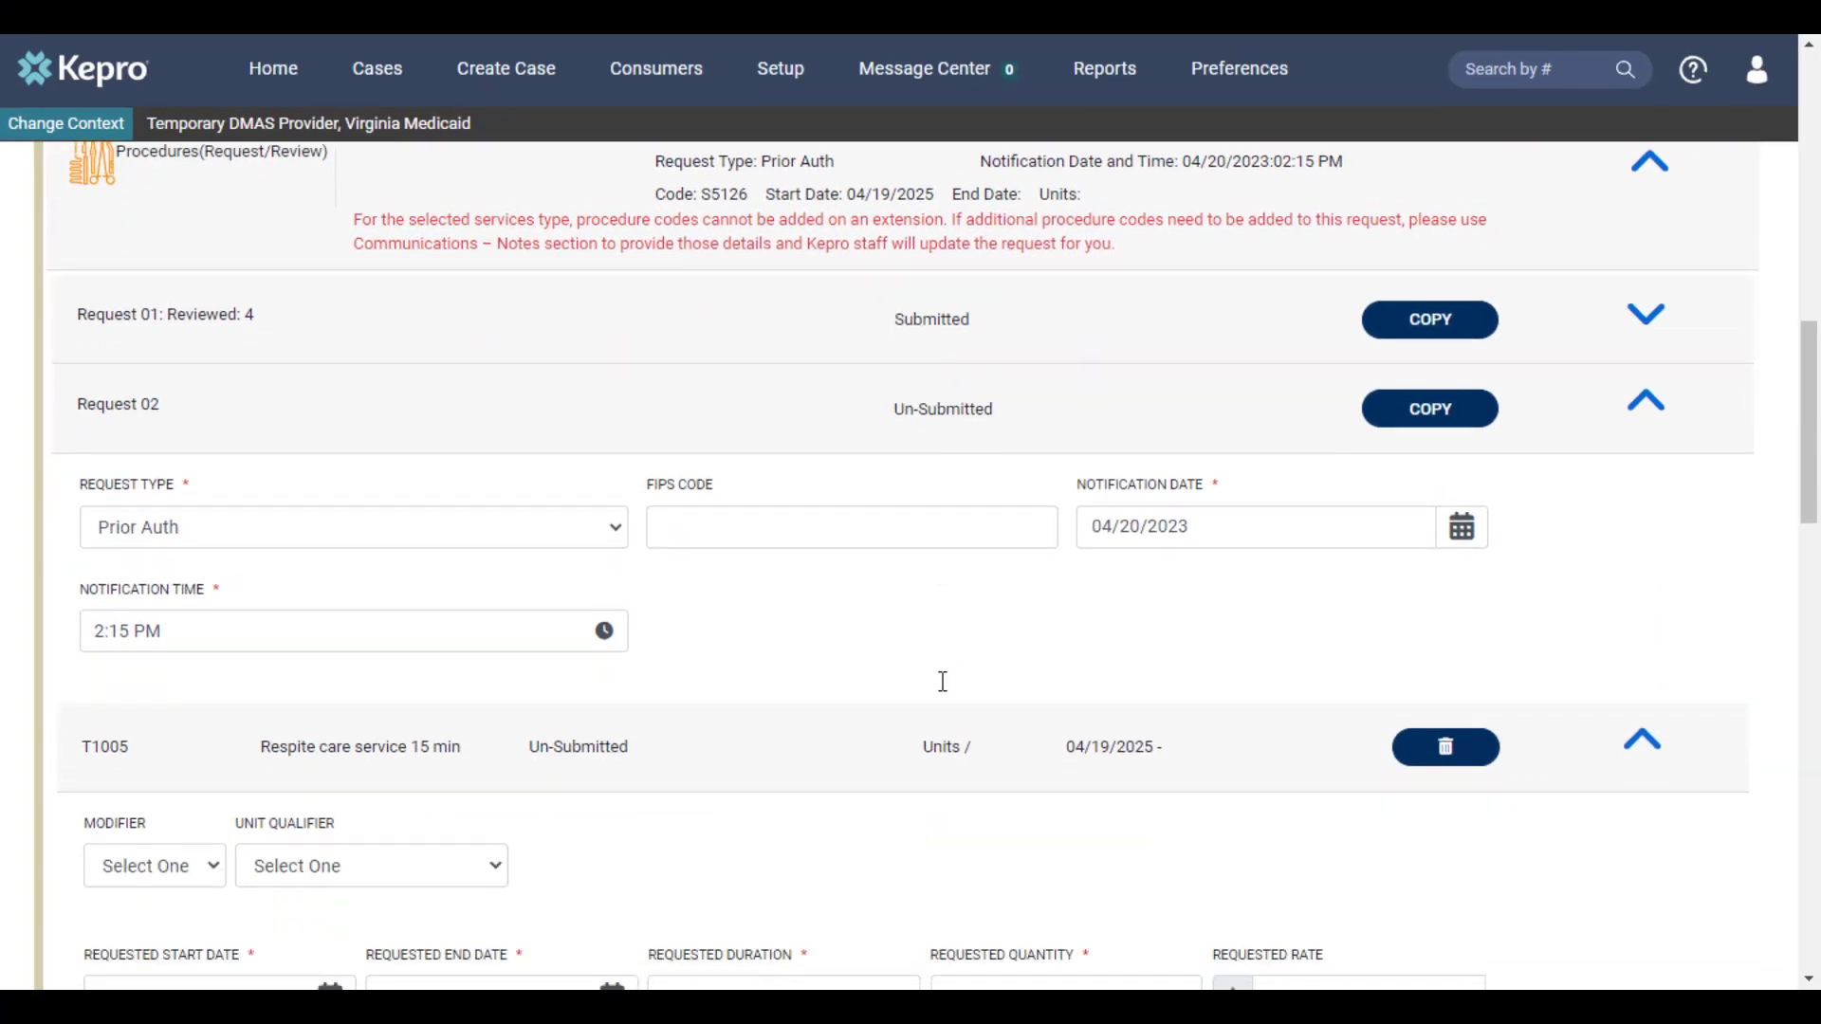
scroll(943, 681, down, 3)
scroll(944, 681, down, 1)
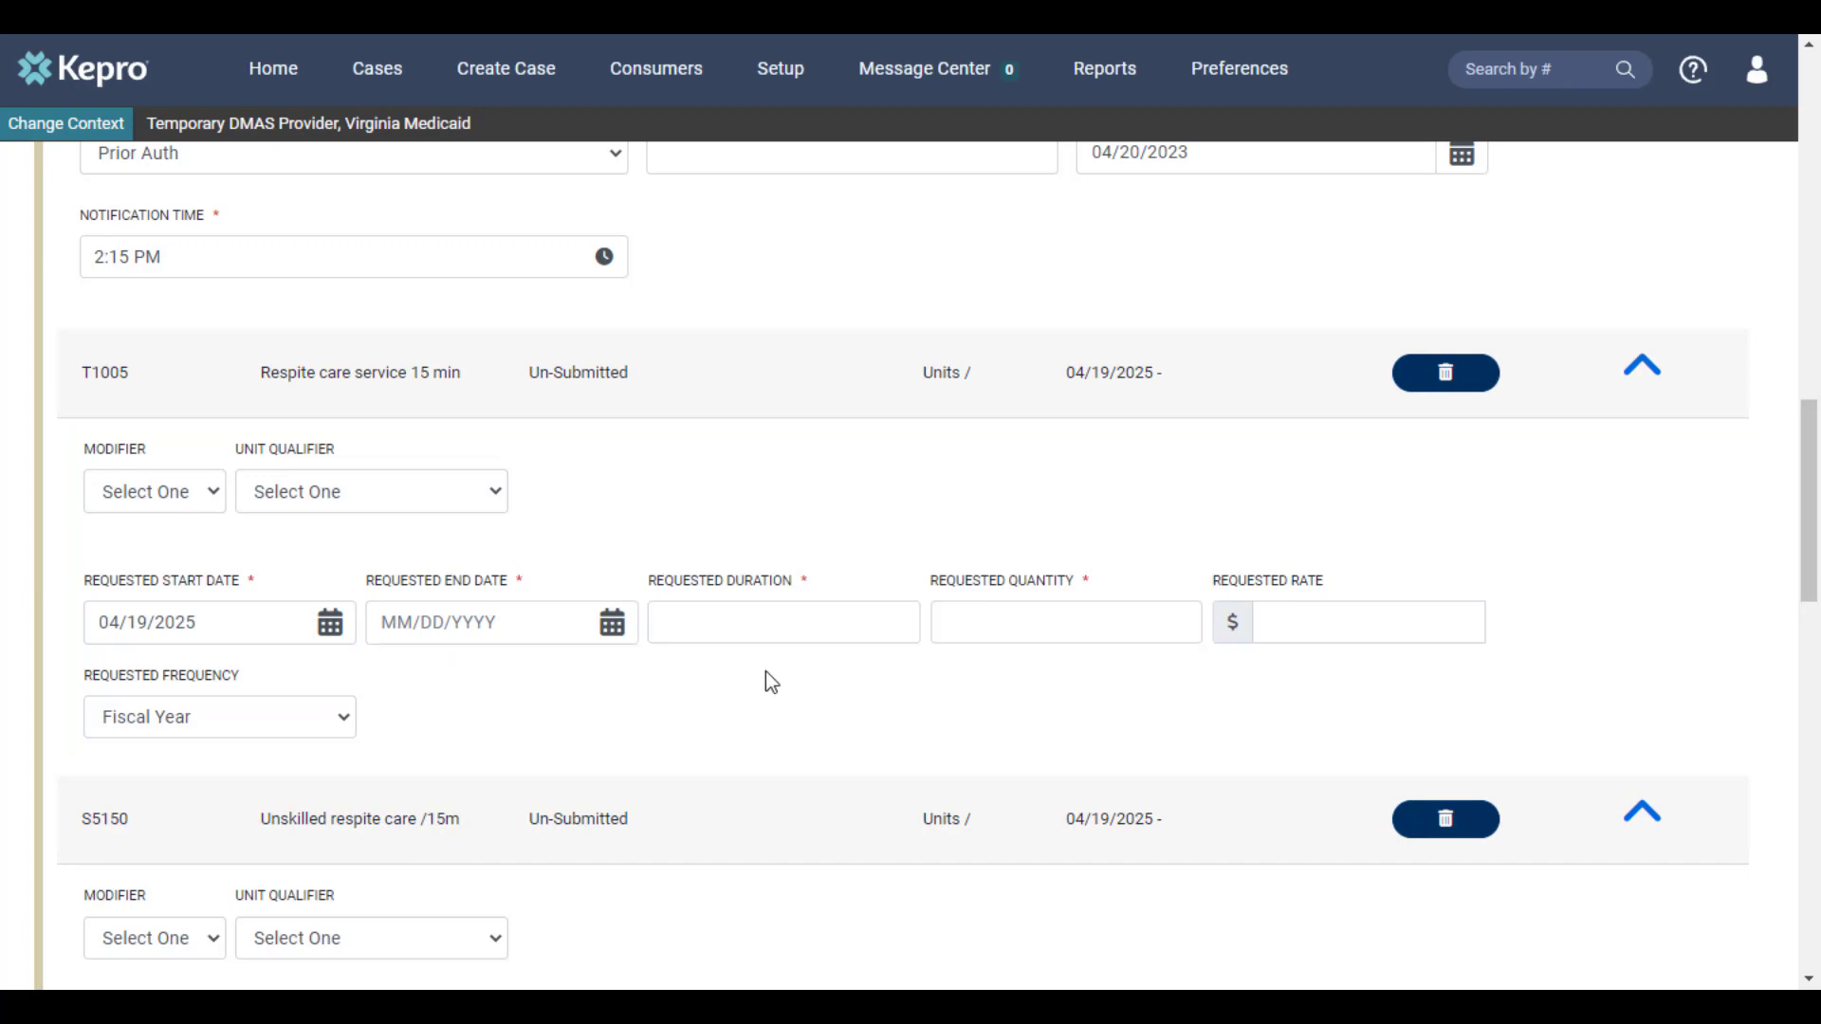
click(395, 620)
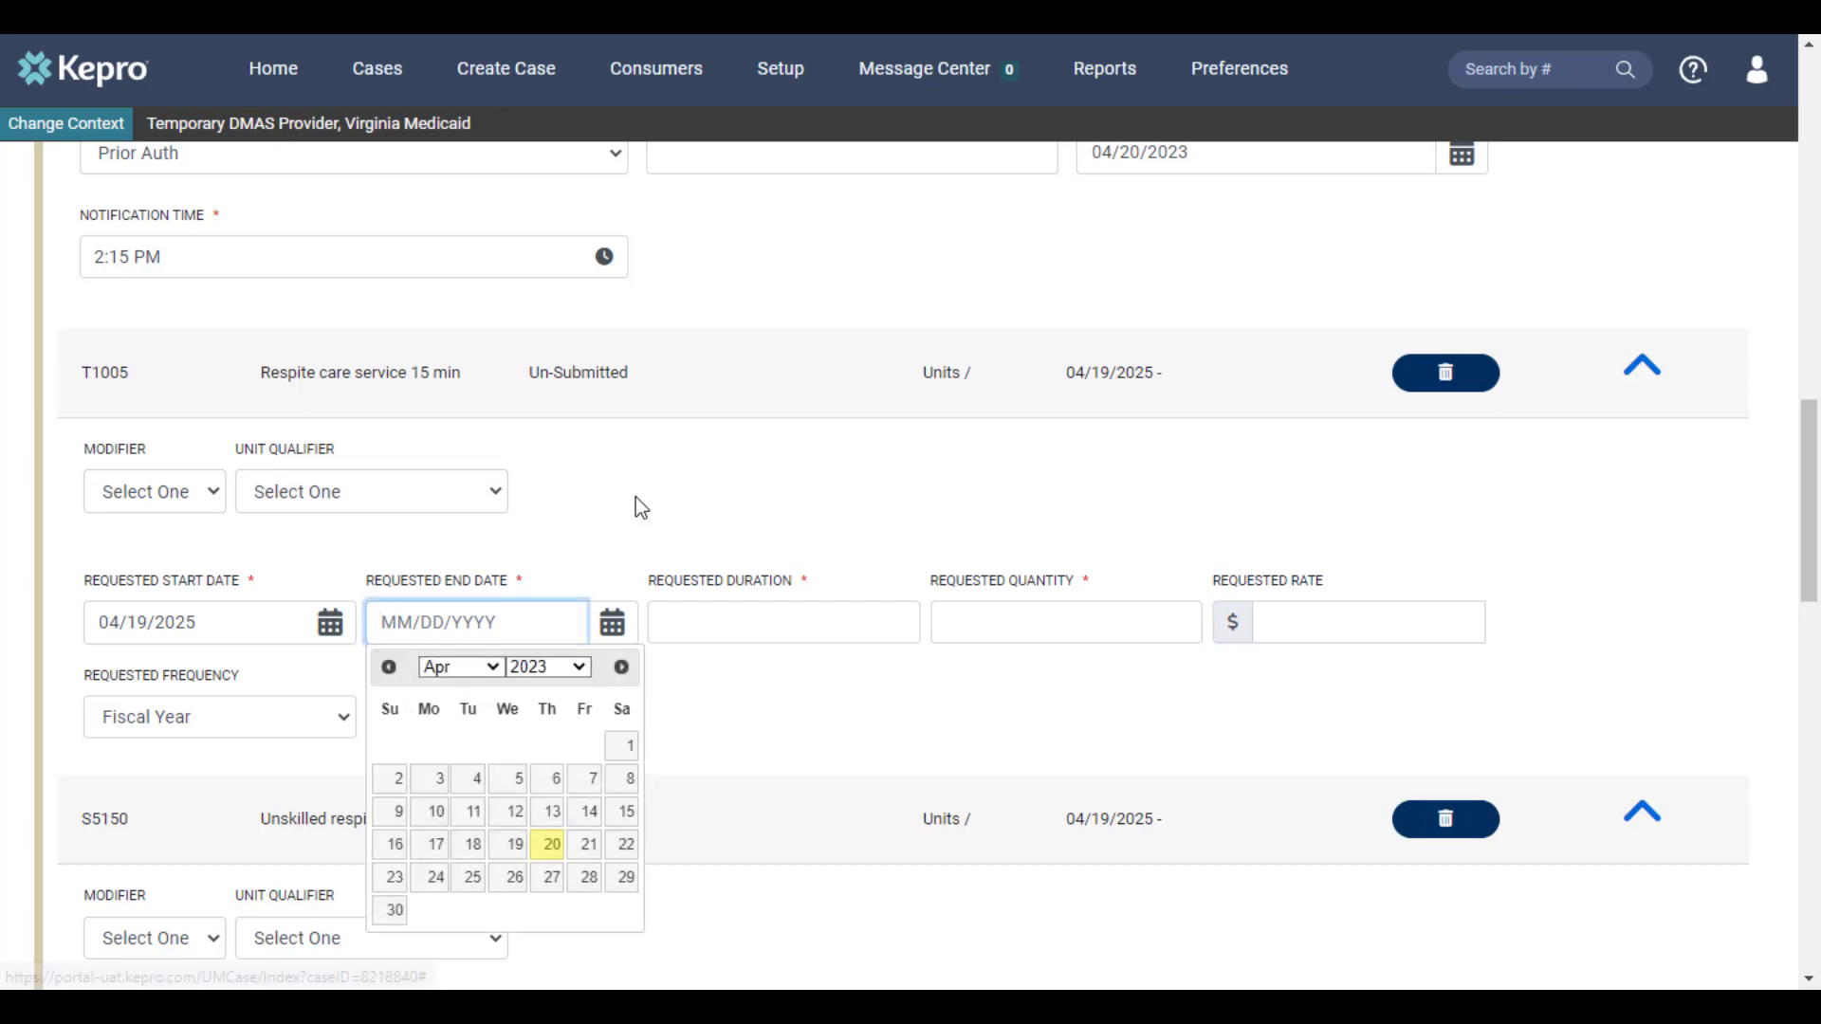
click(760, 629)
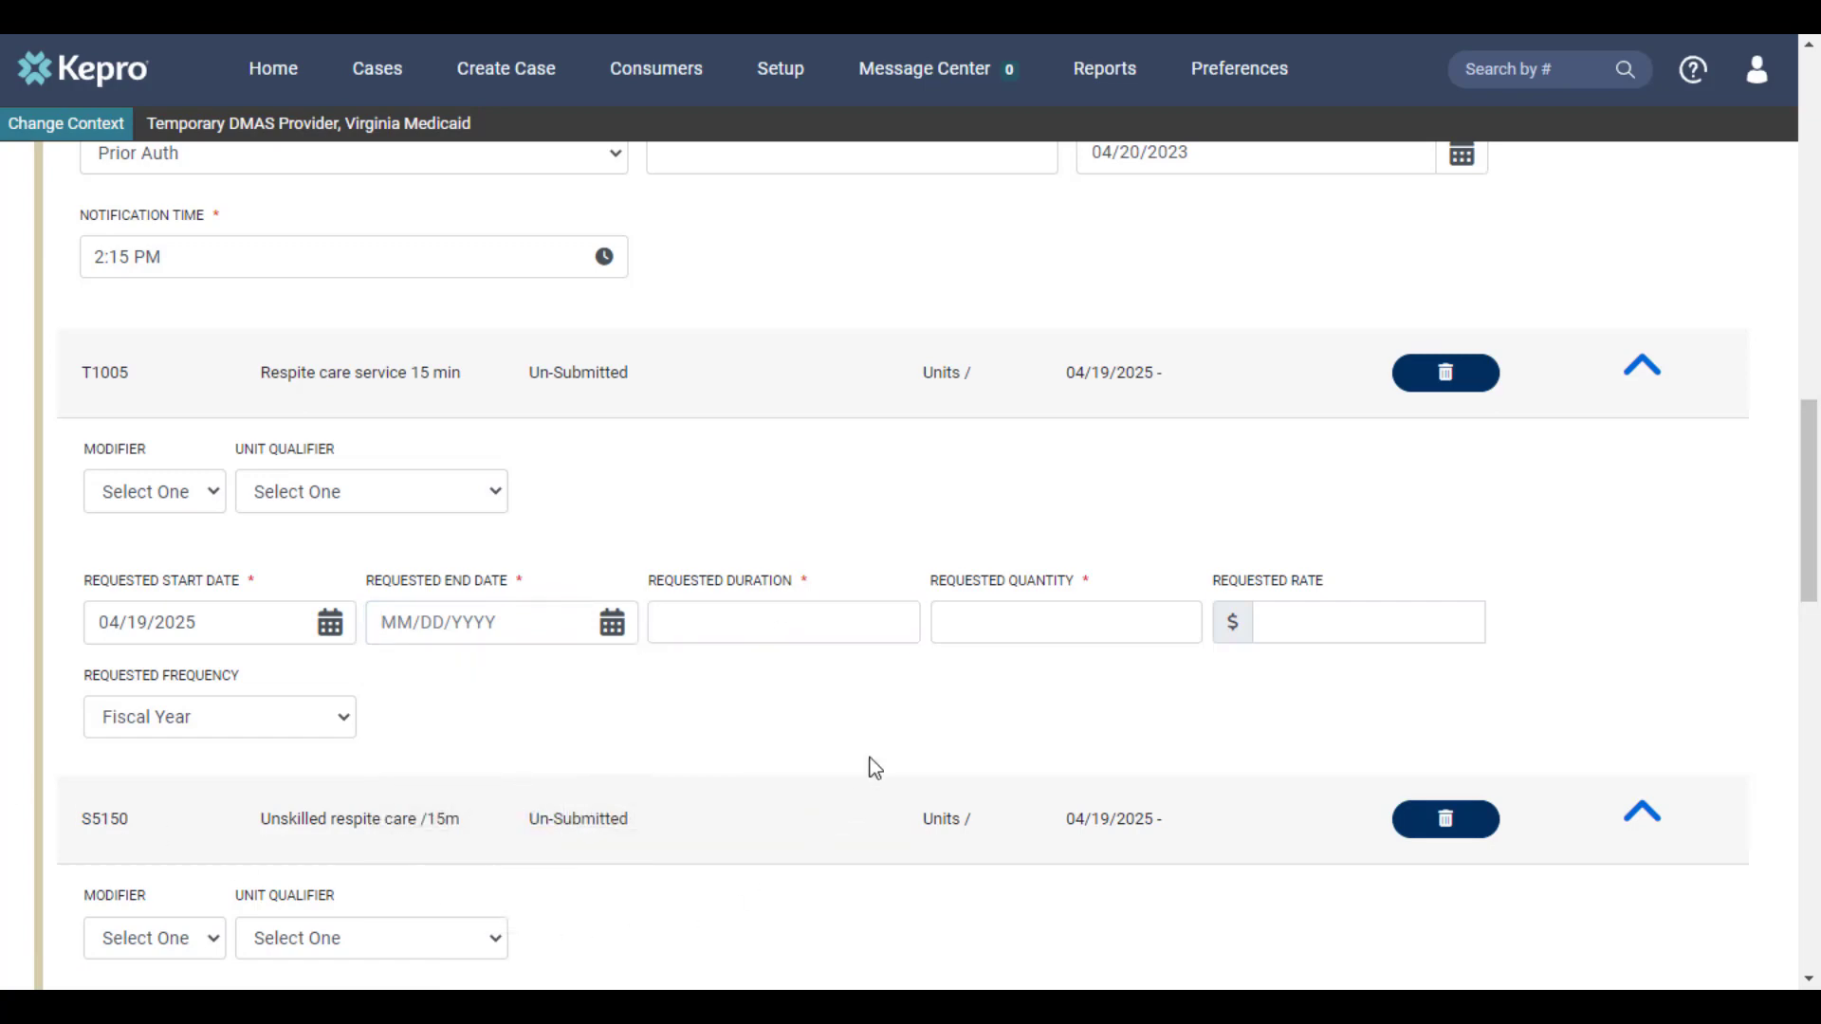
click(850, 626)
text(365)
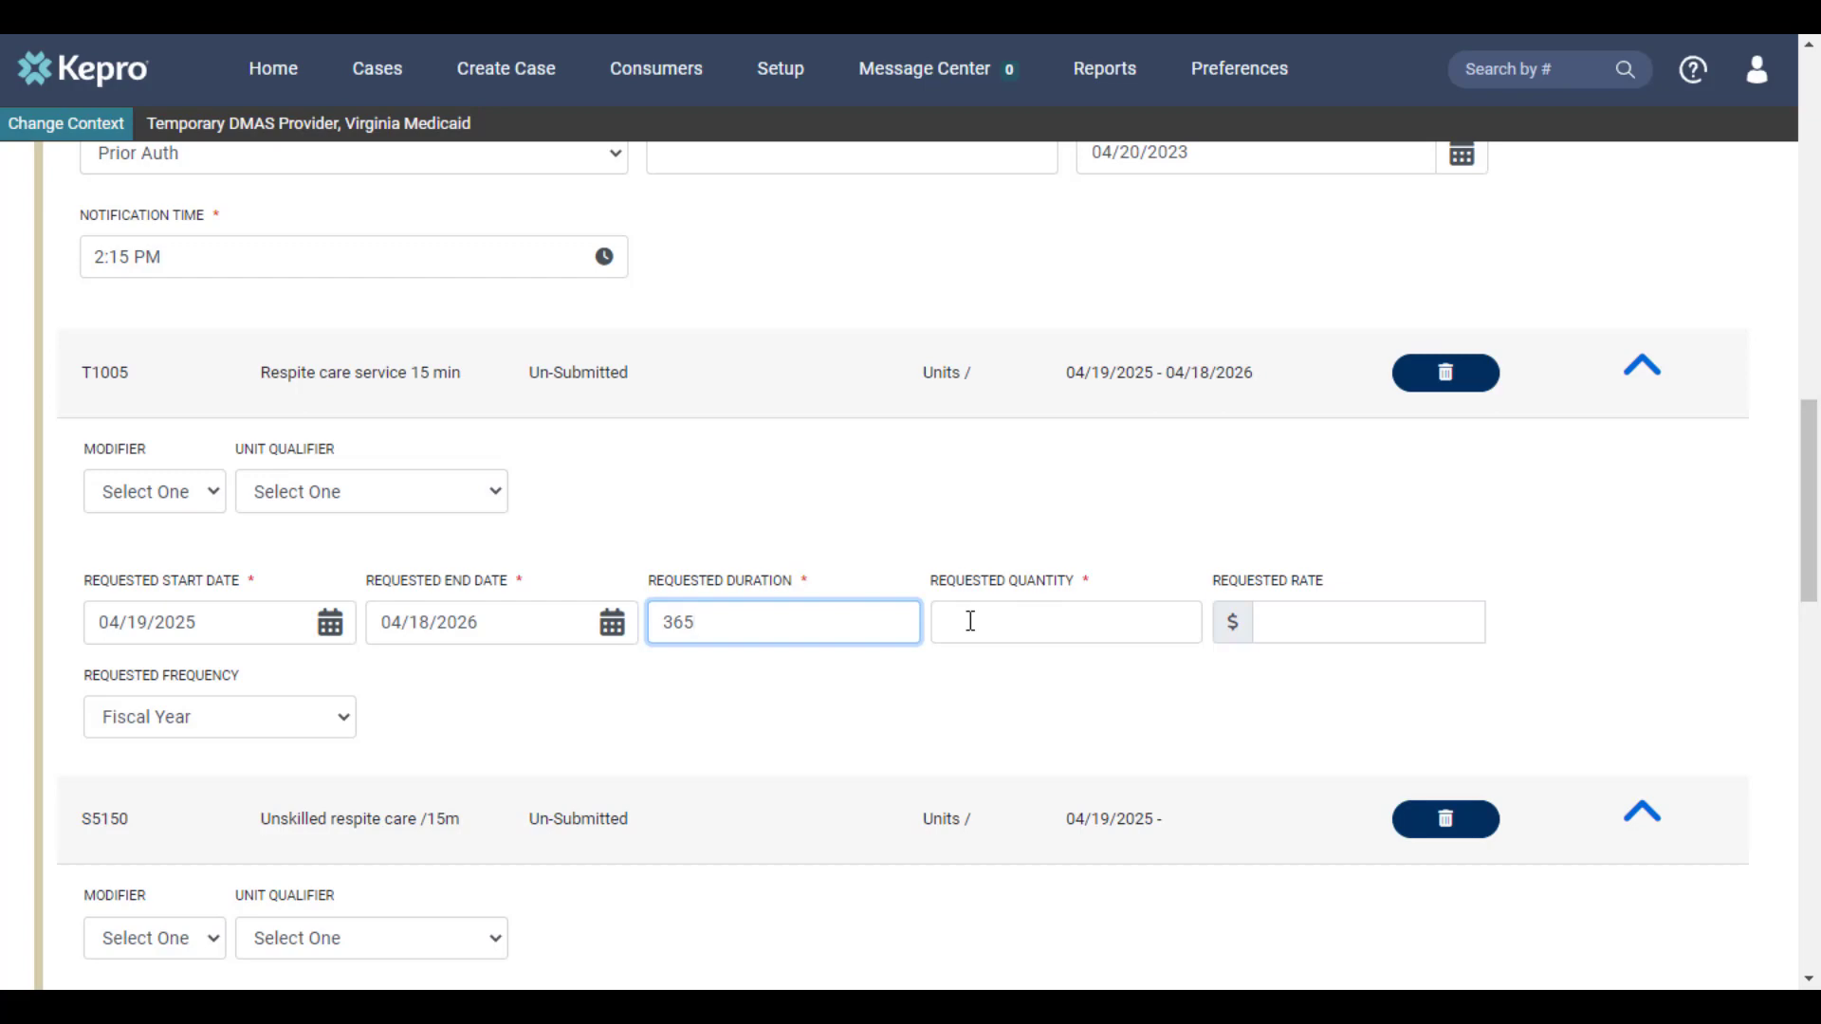
click(971, 621)
text(480)
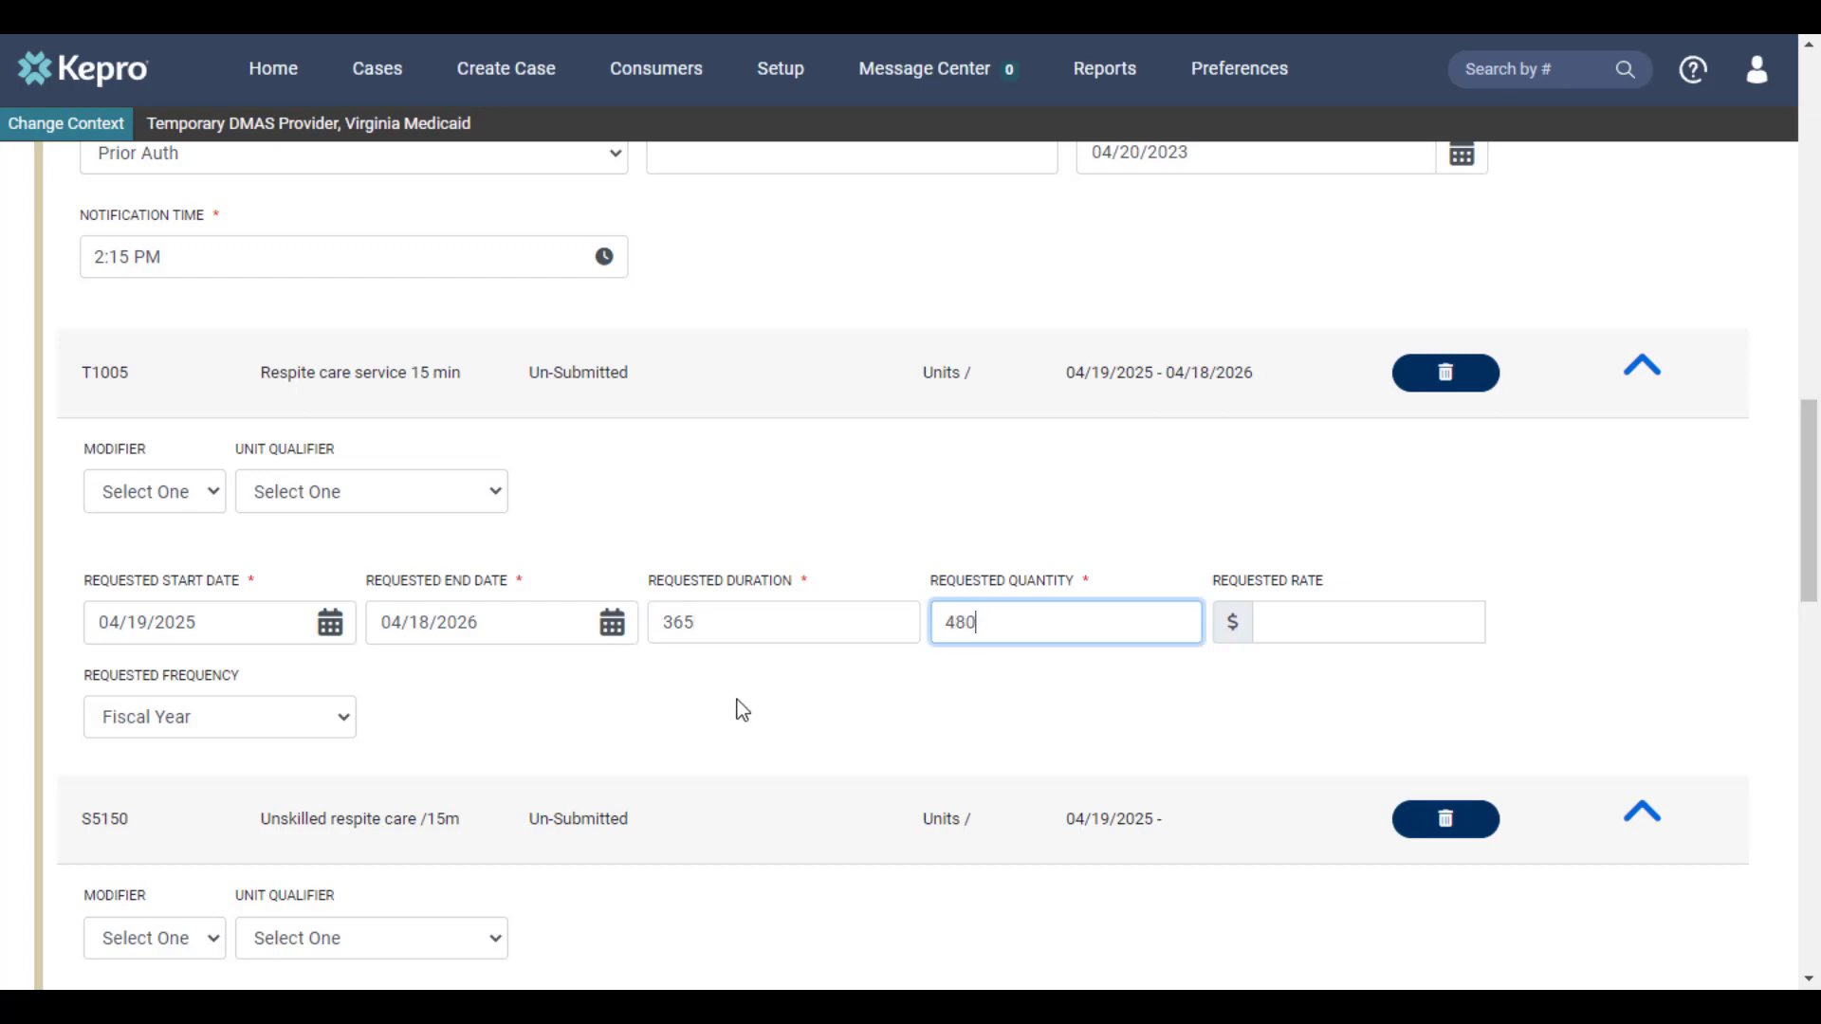
Set procedure S5150's requested duration to 365 and requested quantity to 480 in Request 02
scroll(735, 721, down, 4)
scroll(742, 708, down, 1)
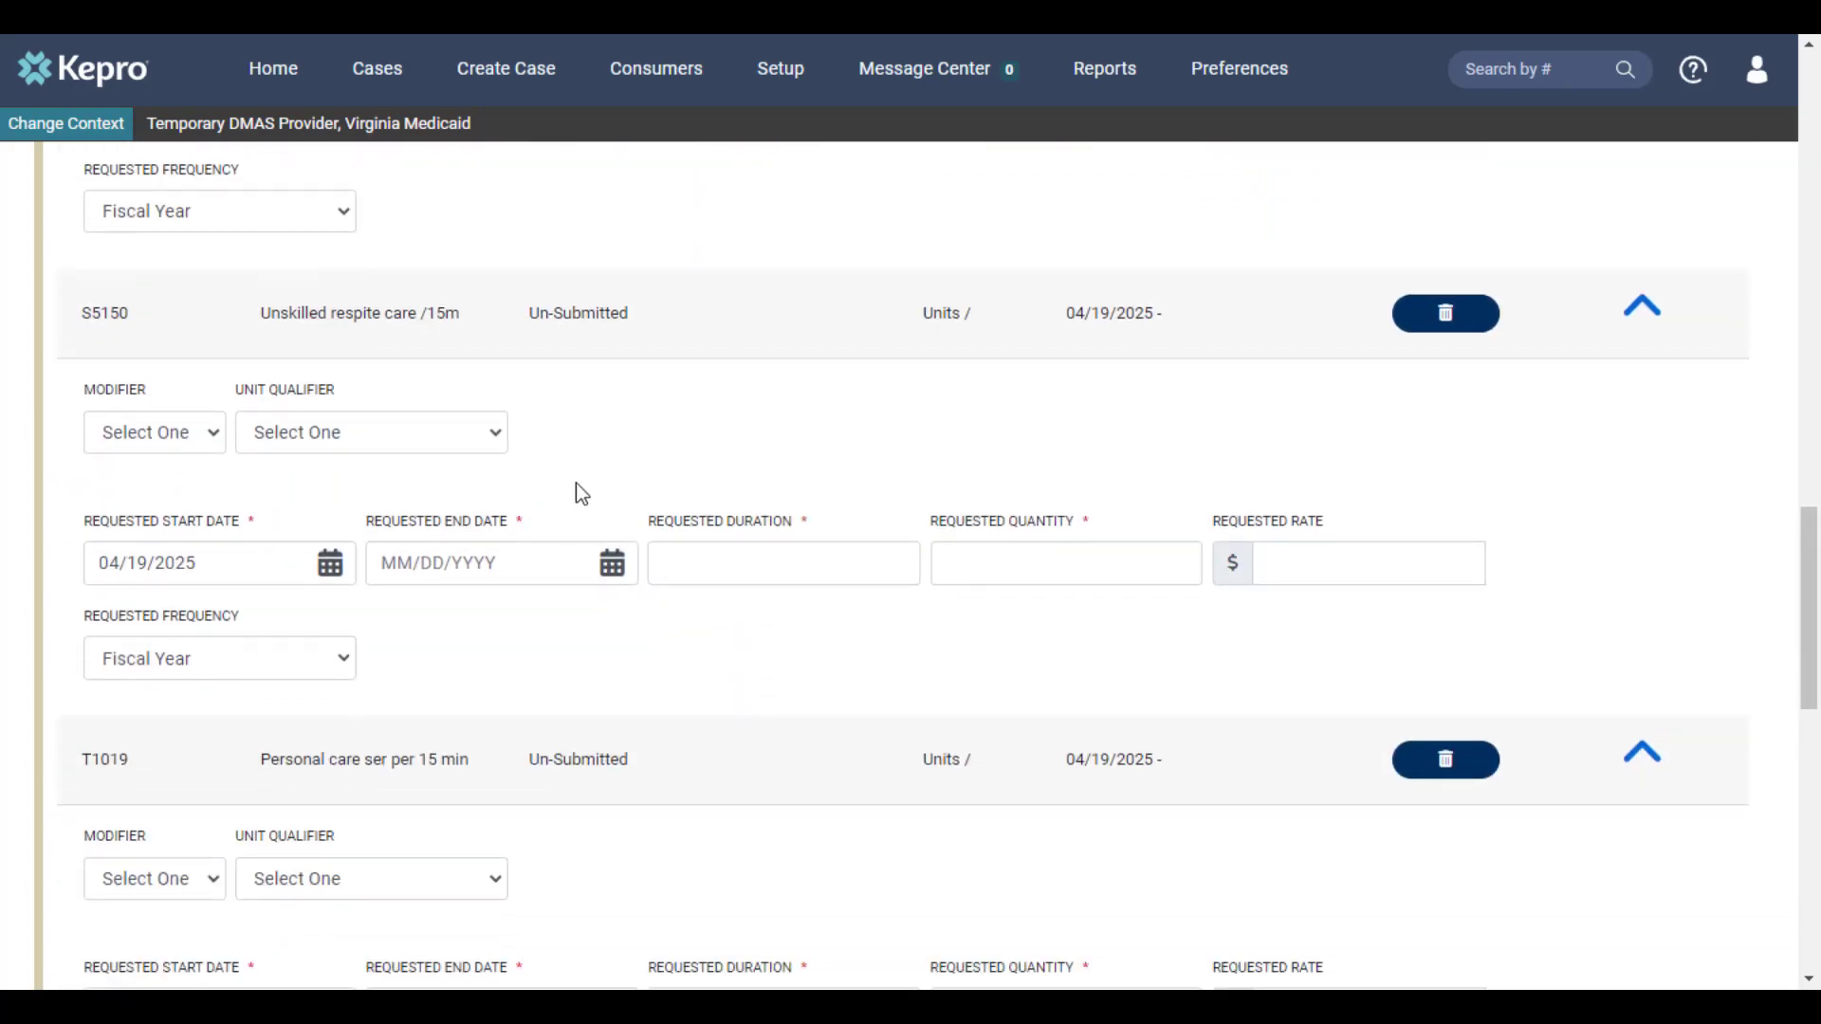
click(694, 559)
text(365)
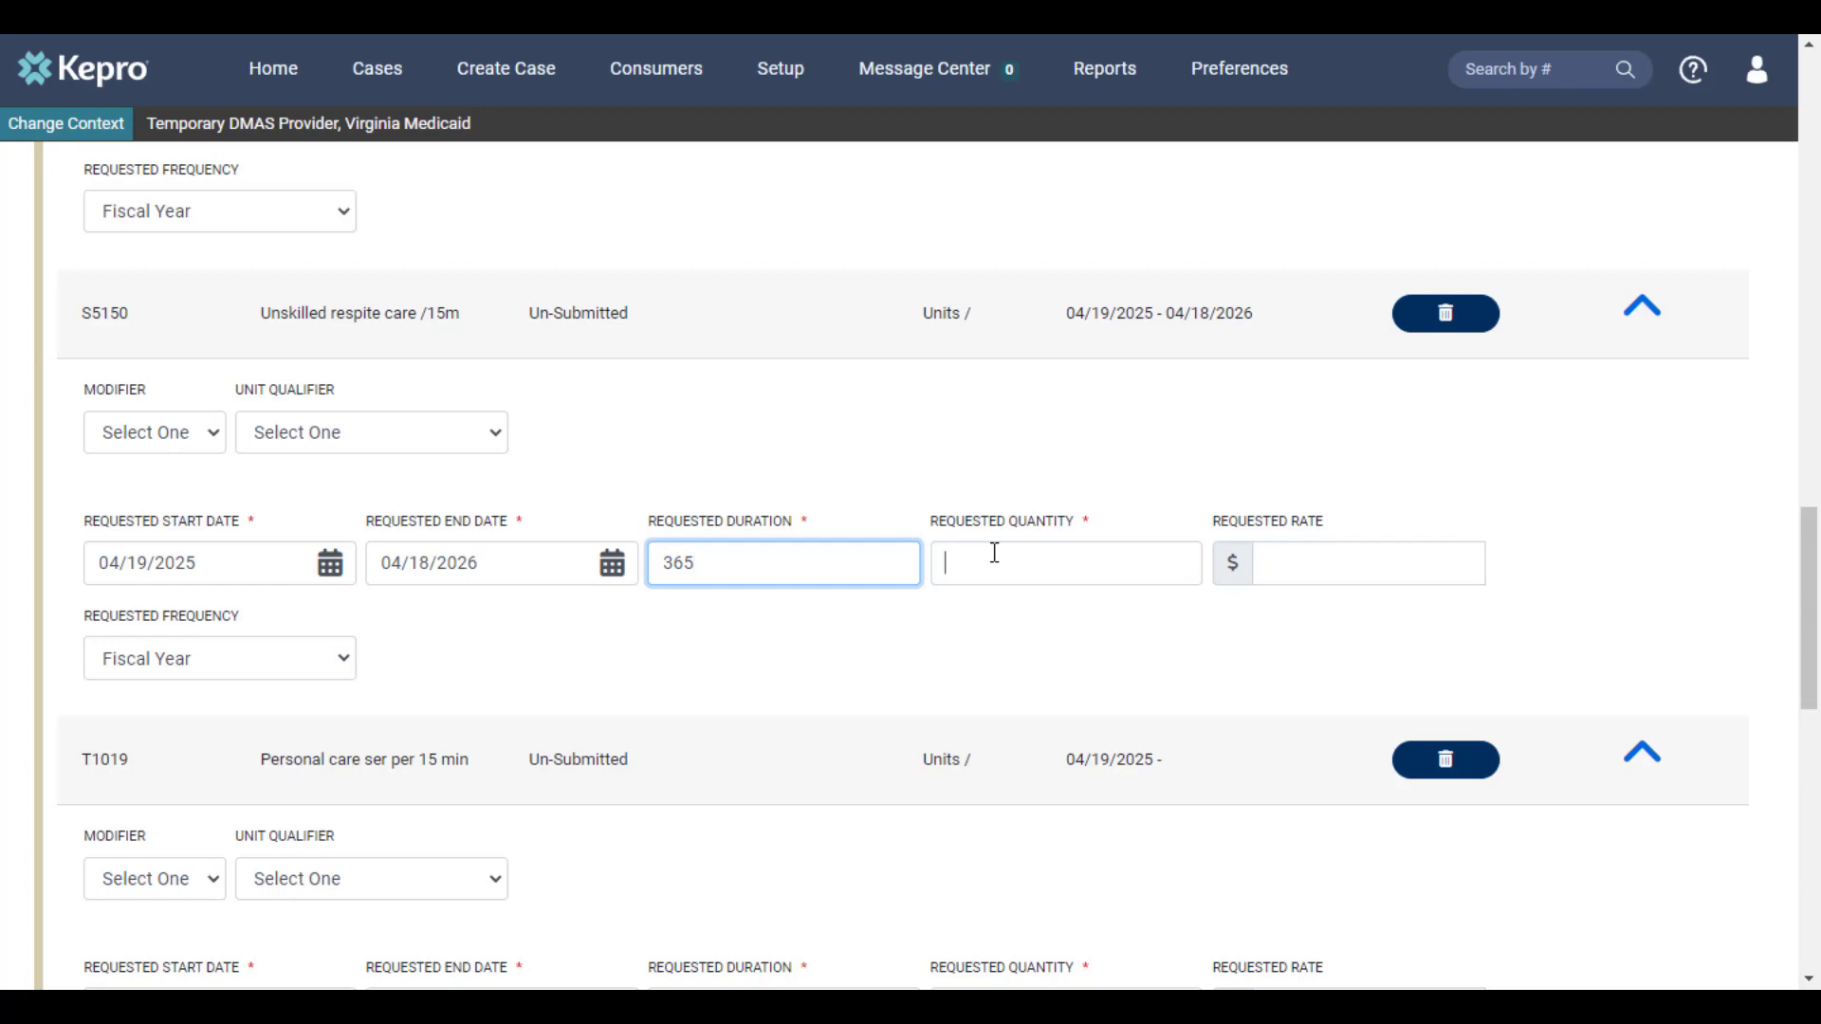
text(480)
Expand the Questionnaires section of the extended case to view the questionnaires for its requests
scroll(959, 617, down, 4)
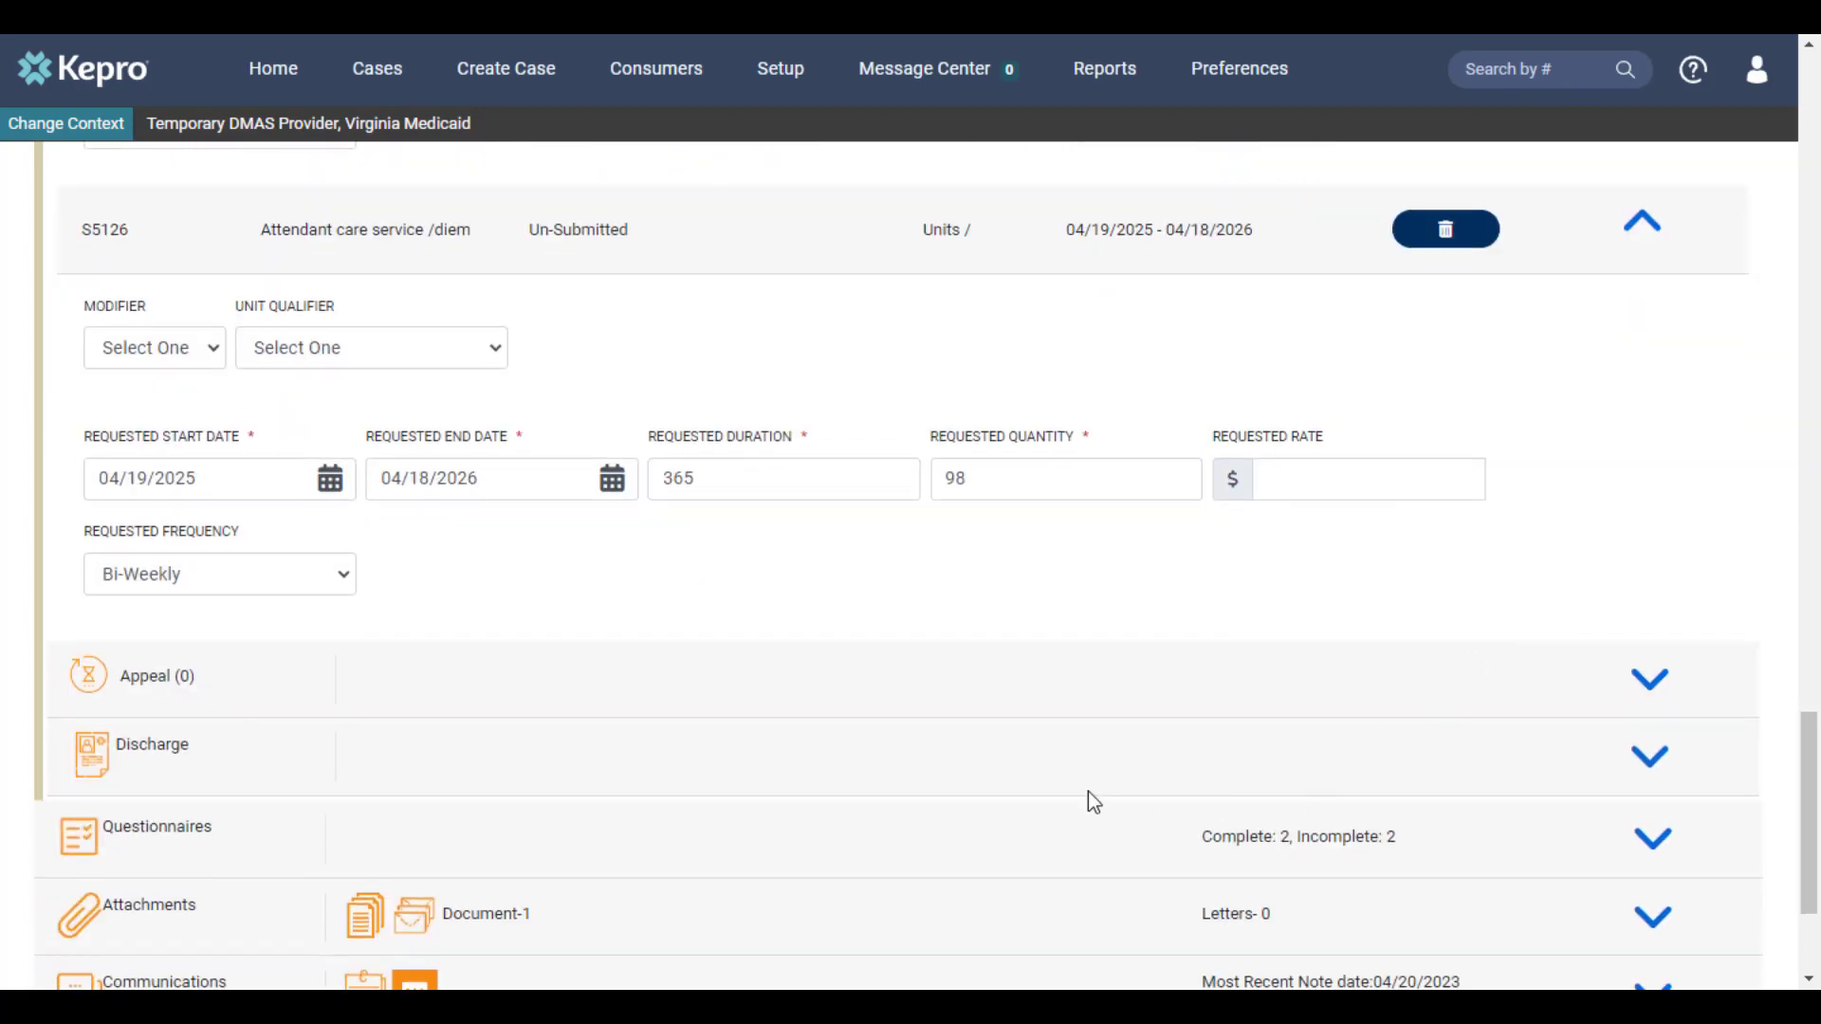
click(1656, 840)
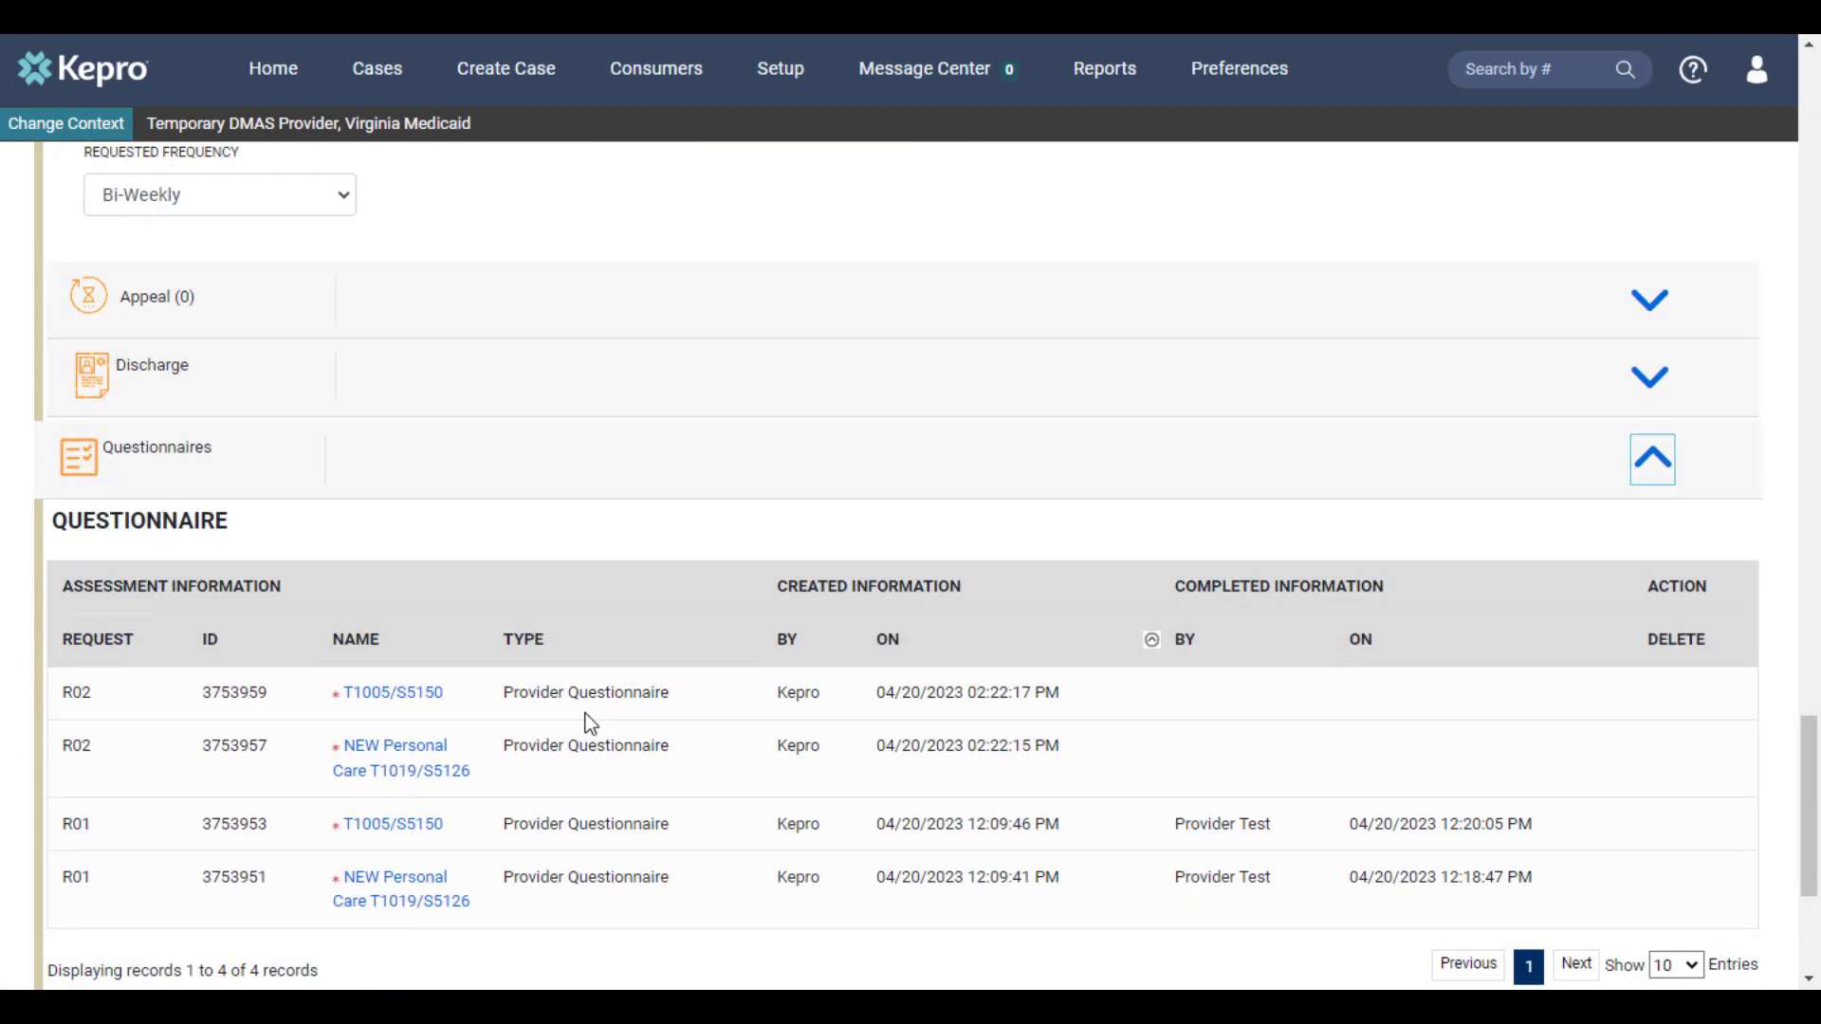
Open Request R02's NEW Personal Care T1019/S5126 questionnaire and mark the answered questionnaire as complete
click(418, 770)
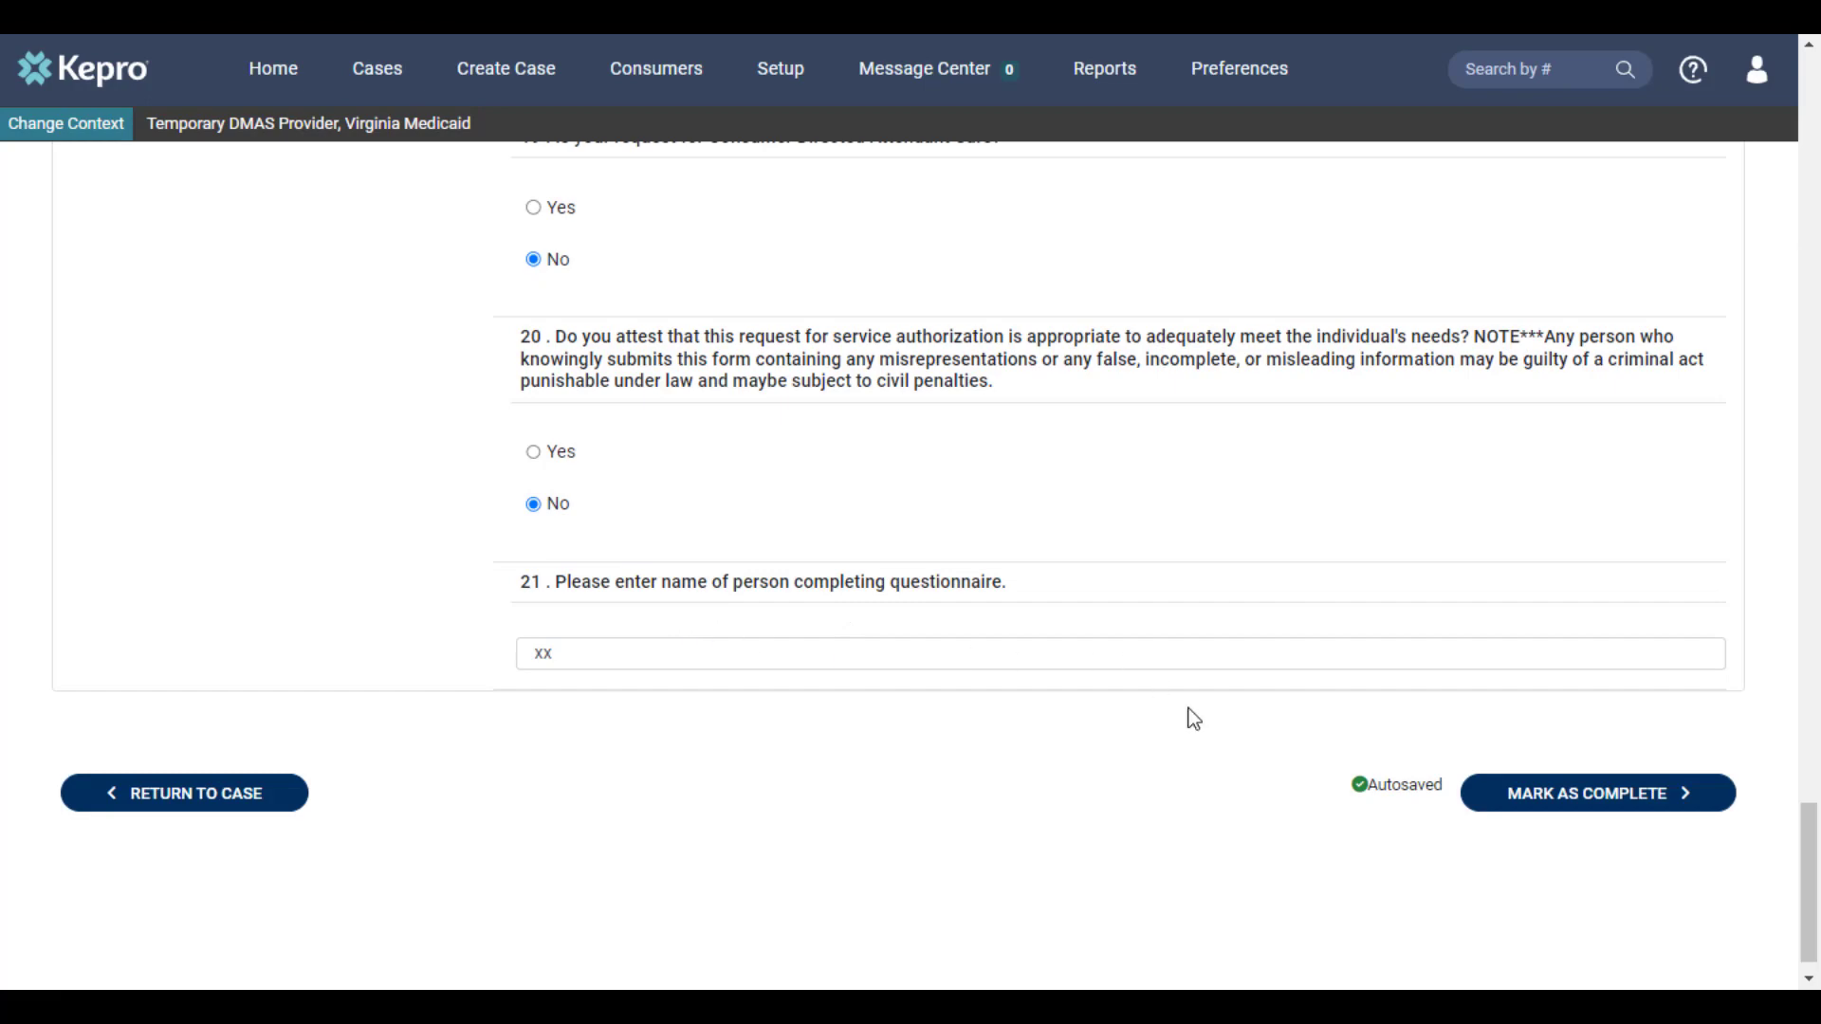
click(1556, 795)
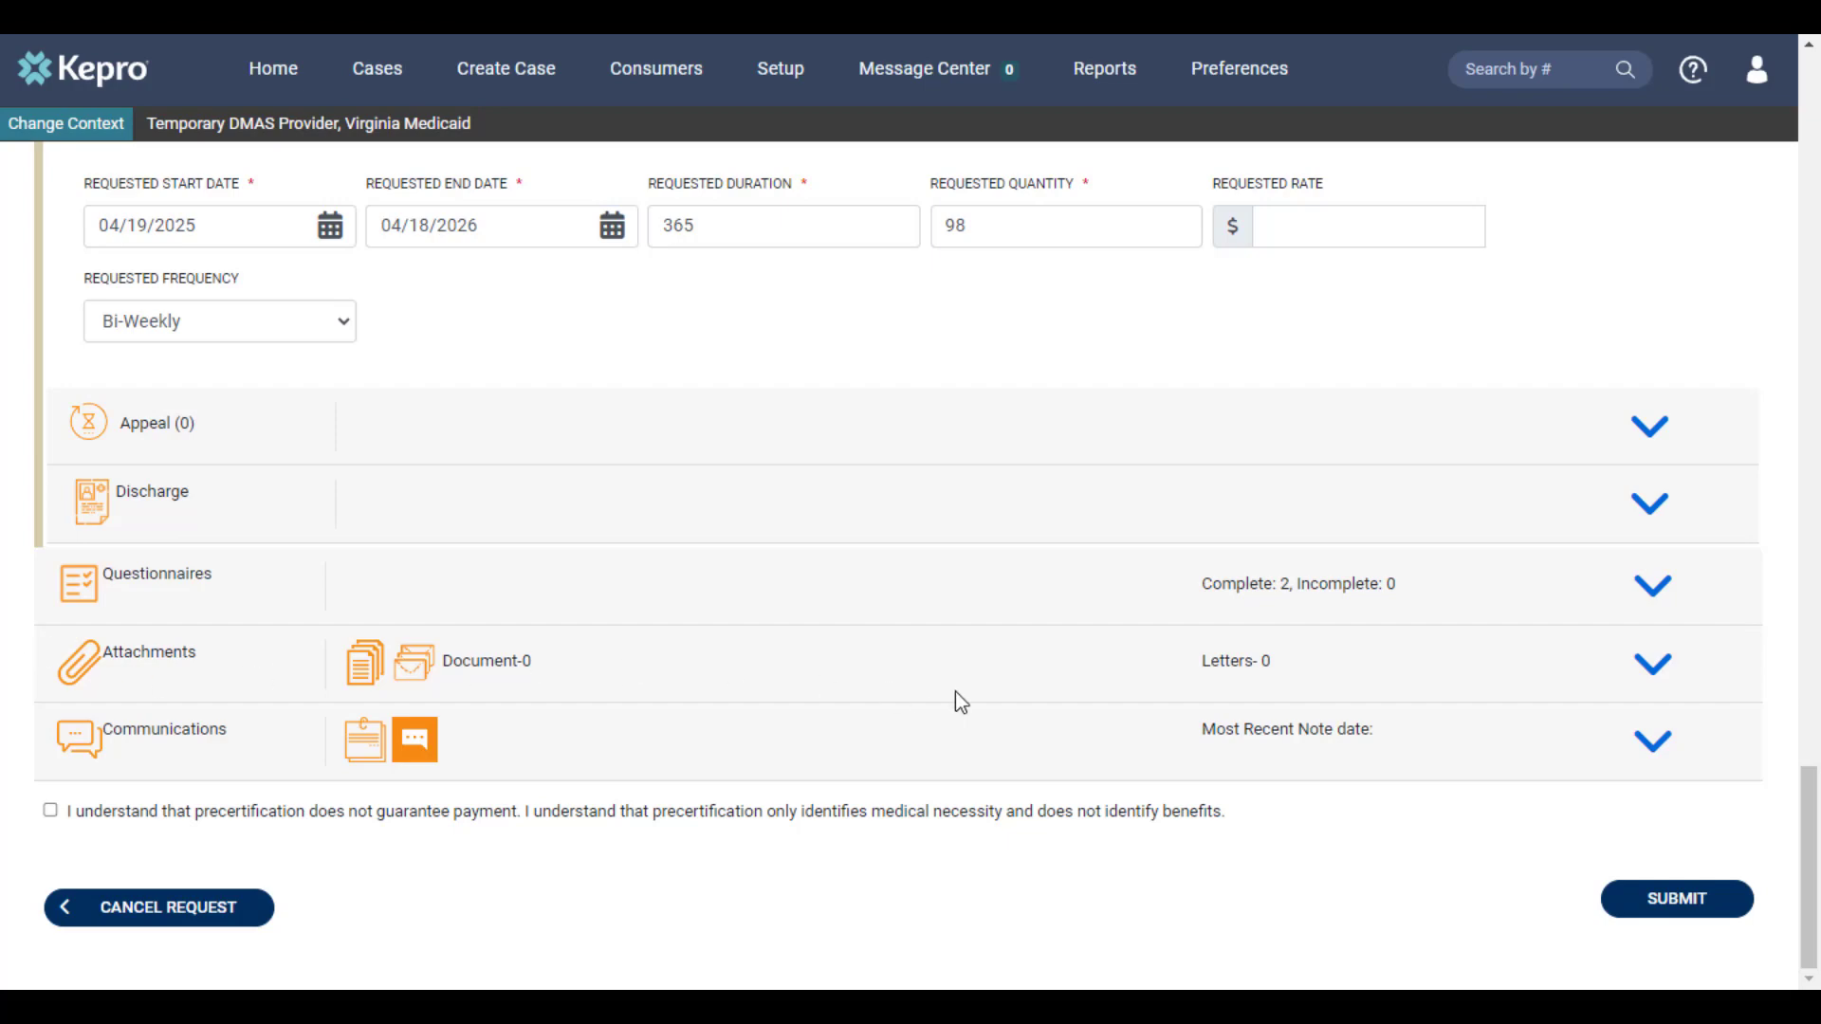
Start a file upload in the case's attached documents and choose test.pdf as the file
click(1652, 668)
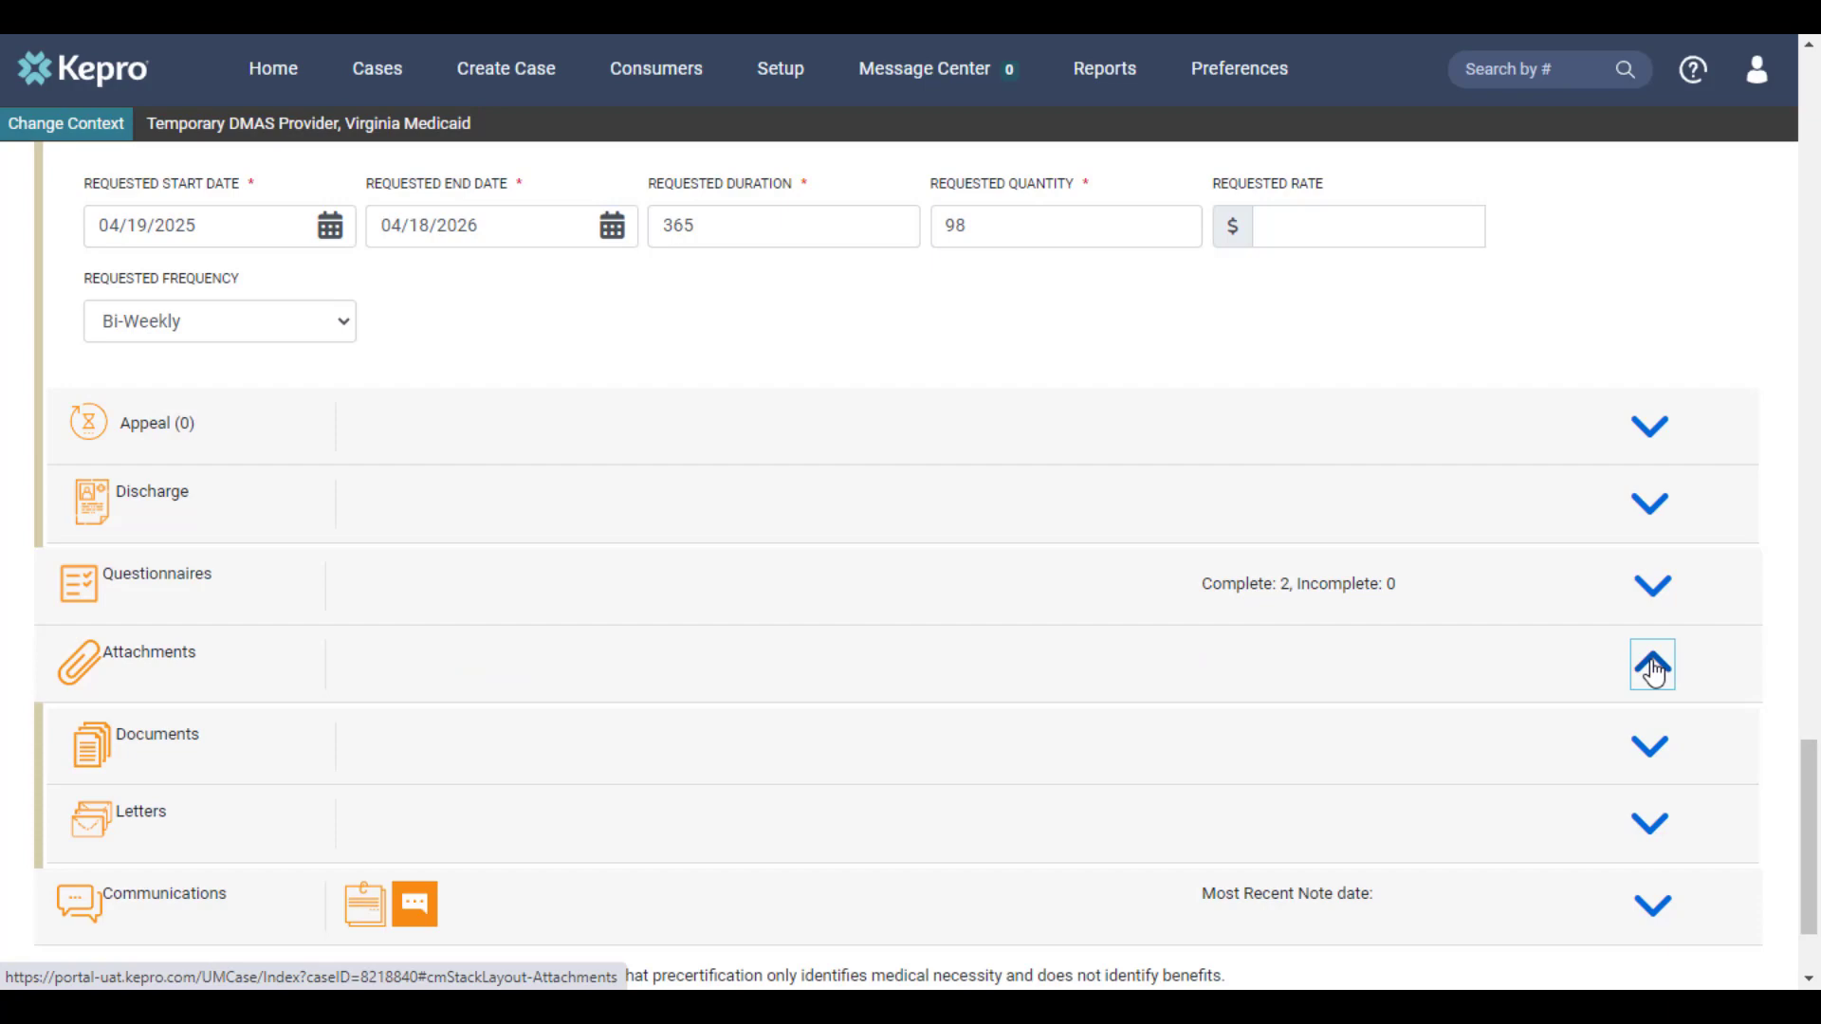
click(1653, 756)
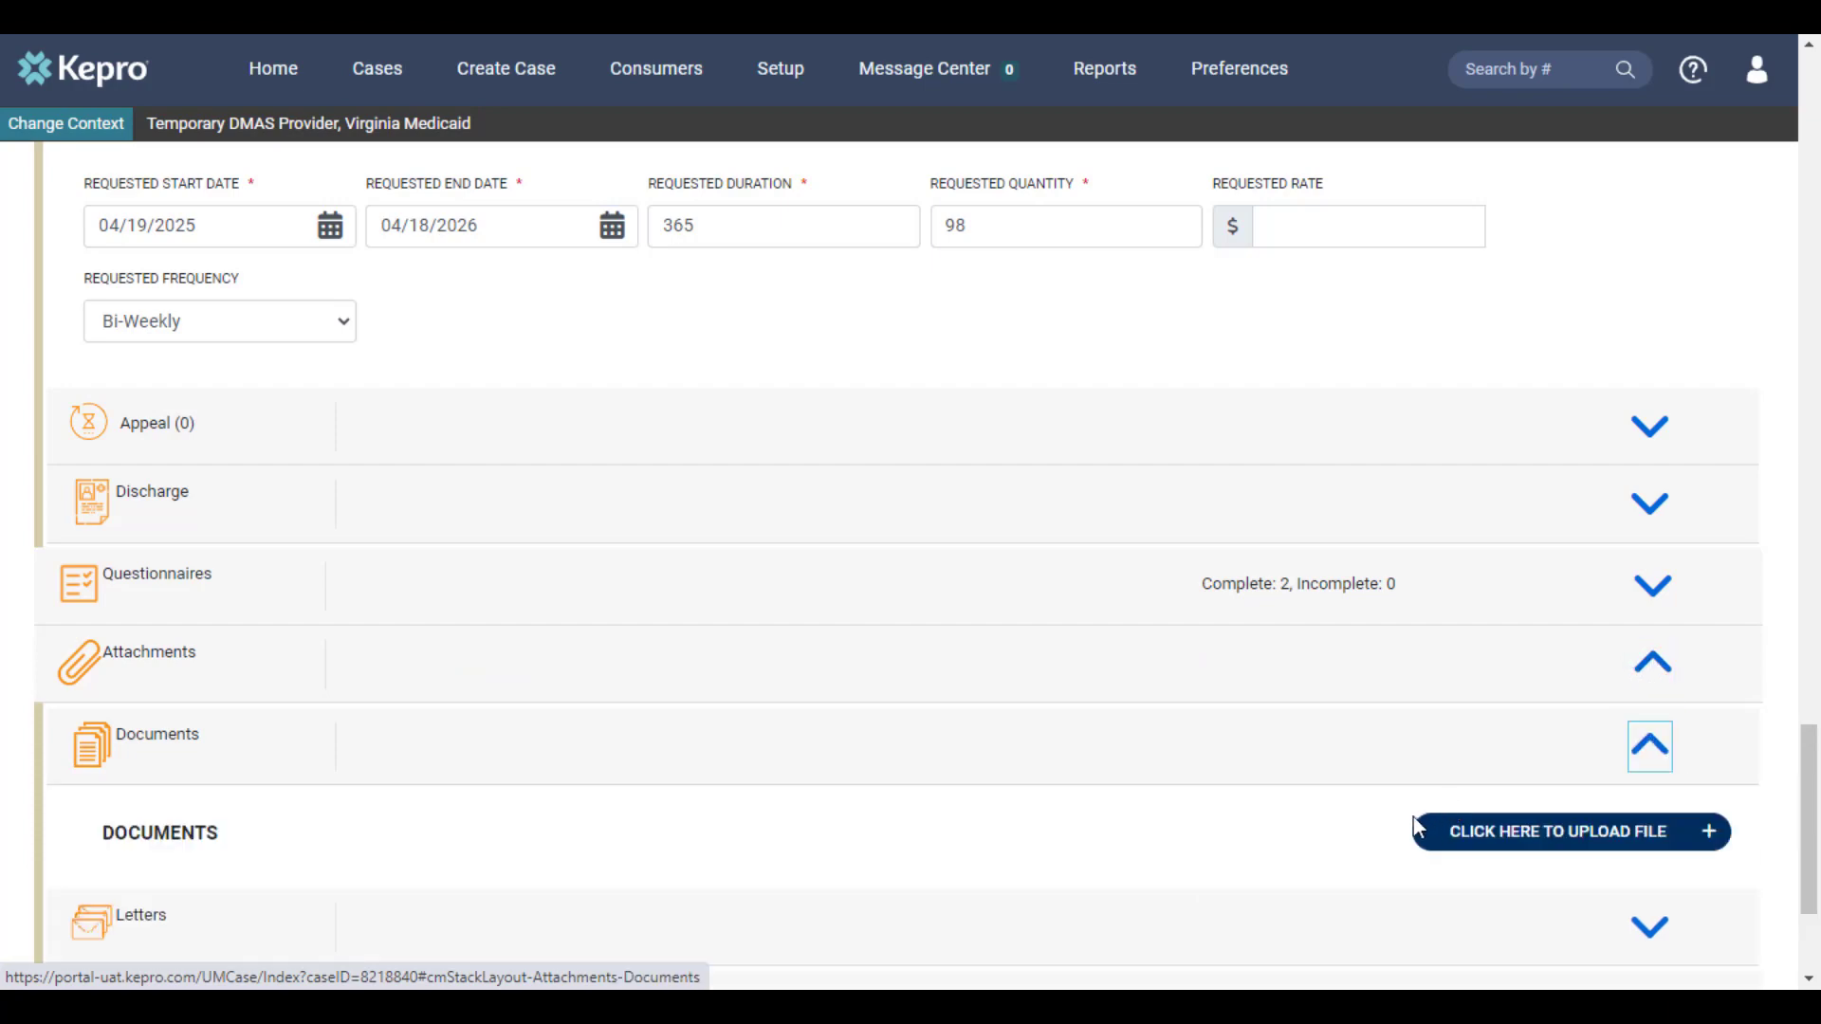
click(1529, 839)
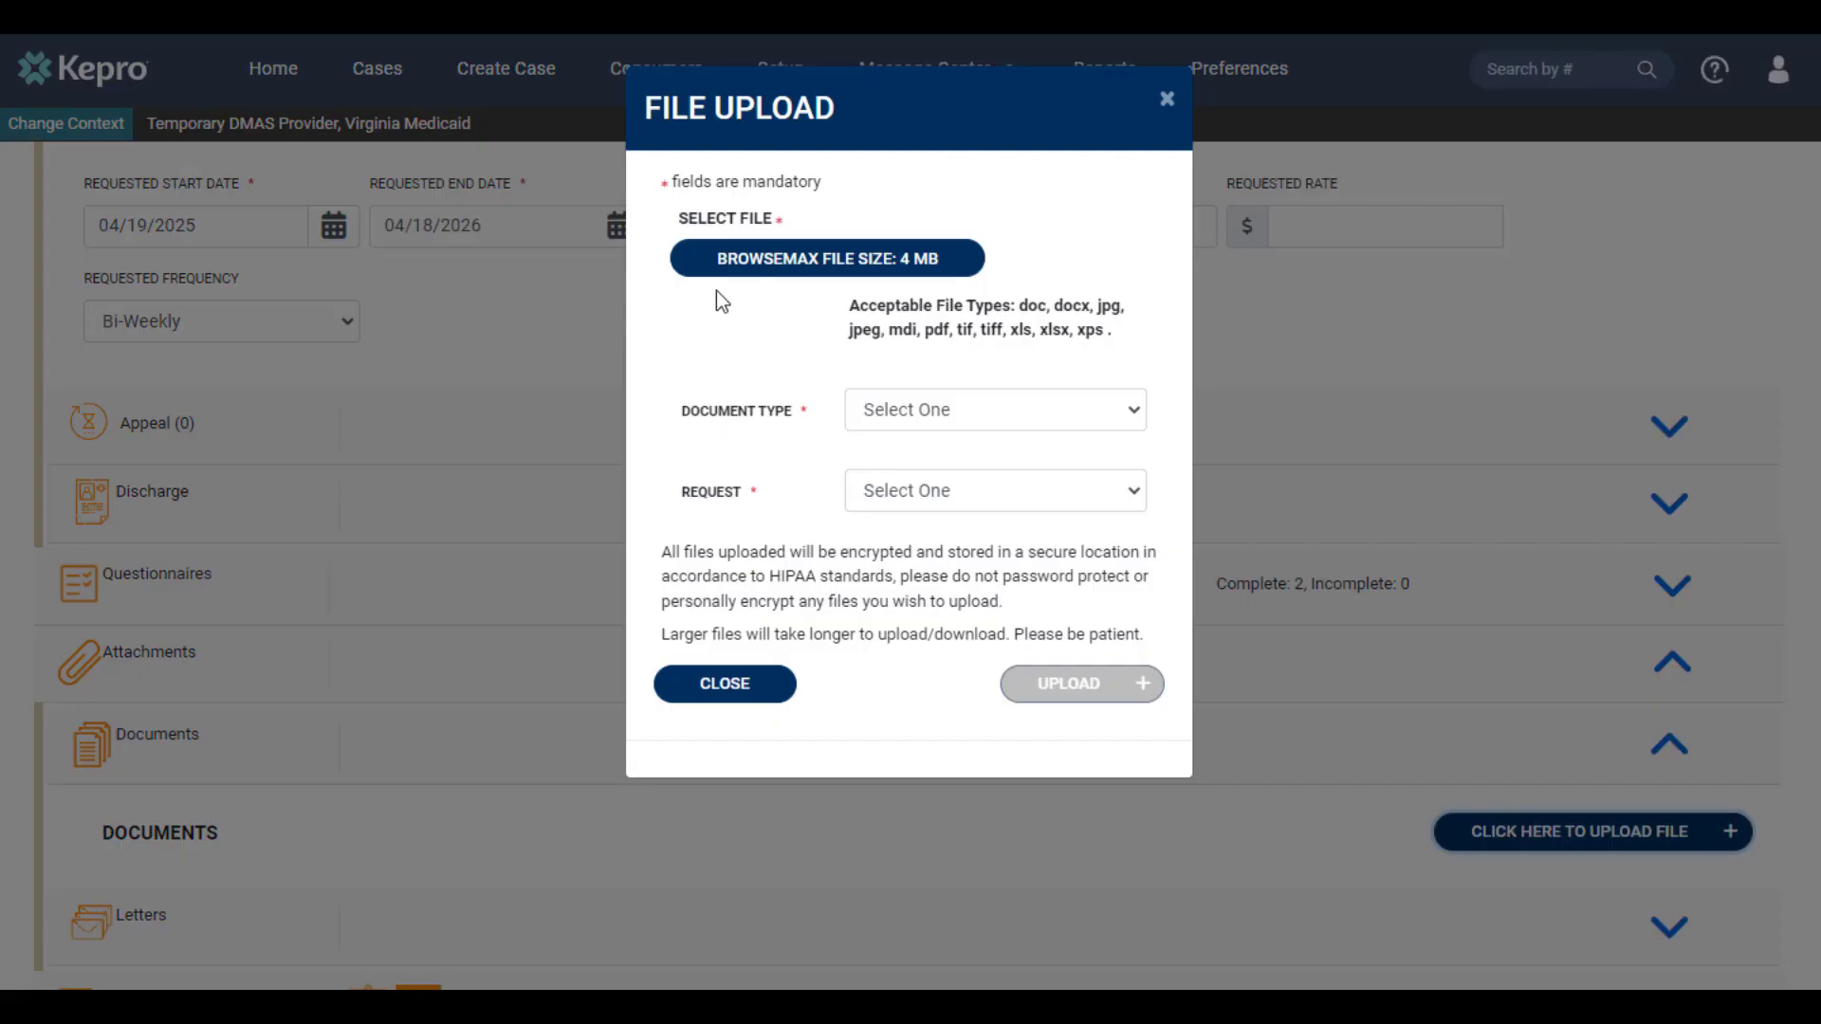
click(766, 259)
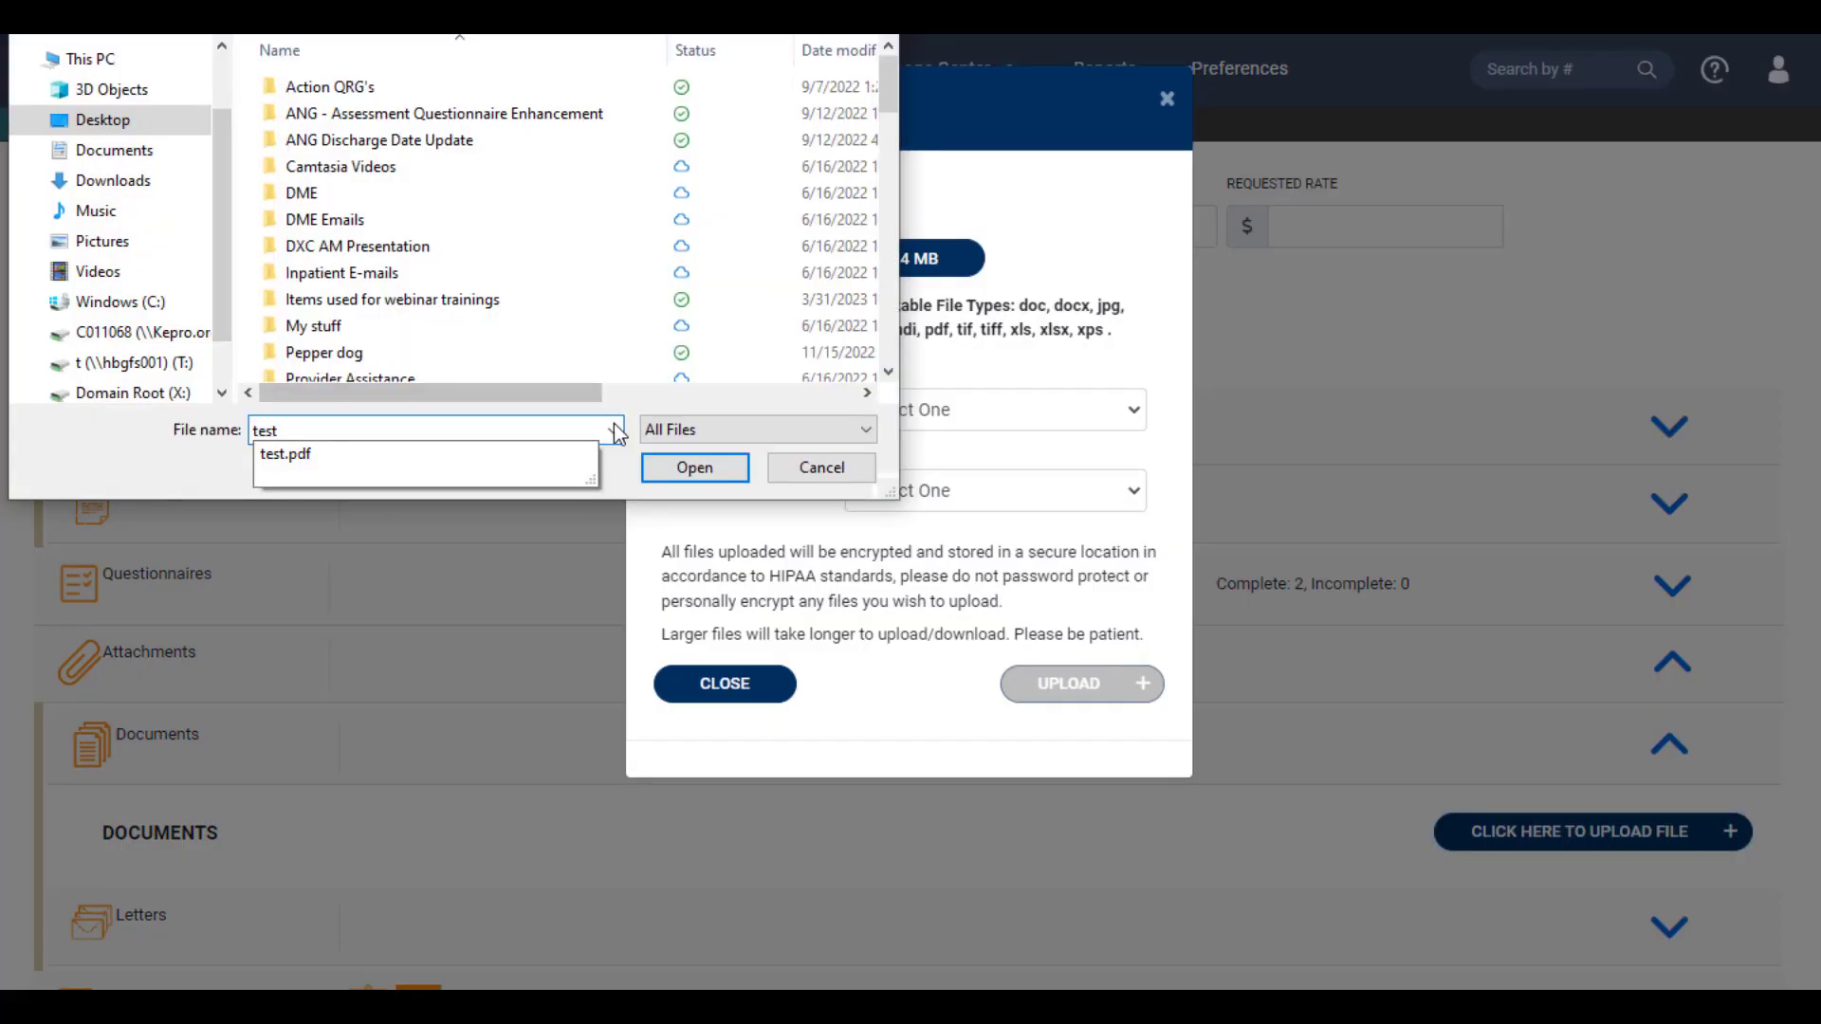
click(695, 468)
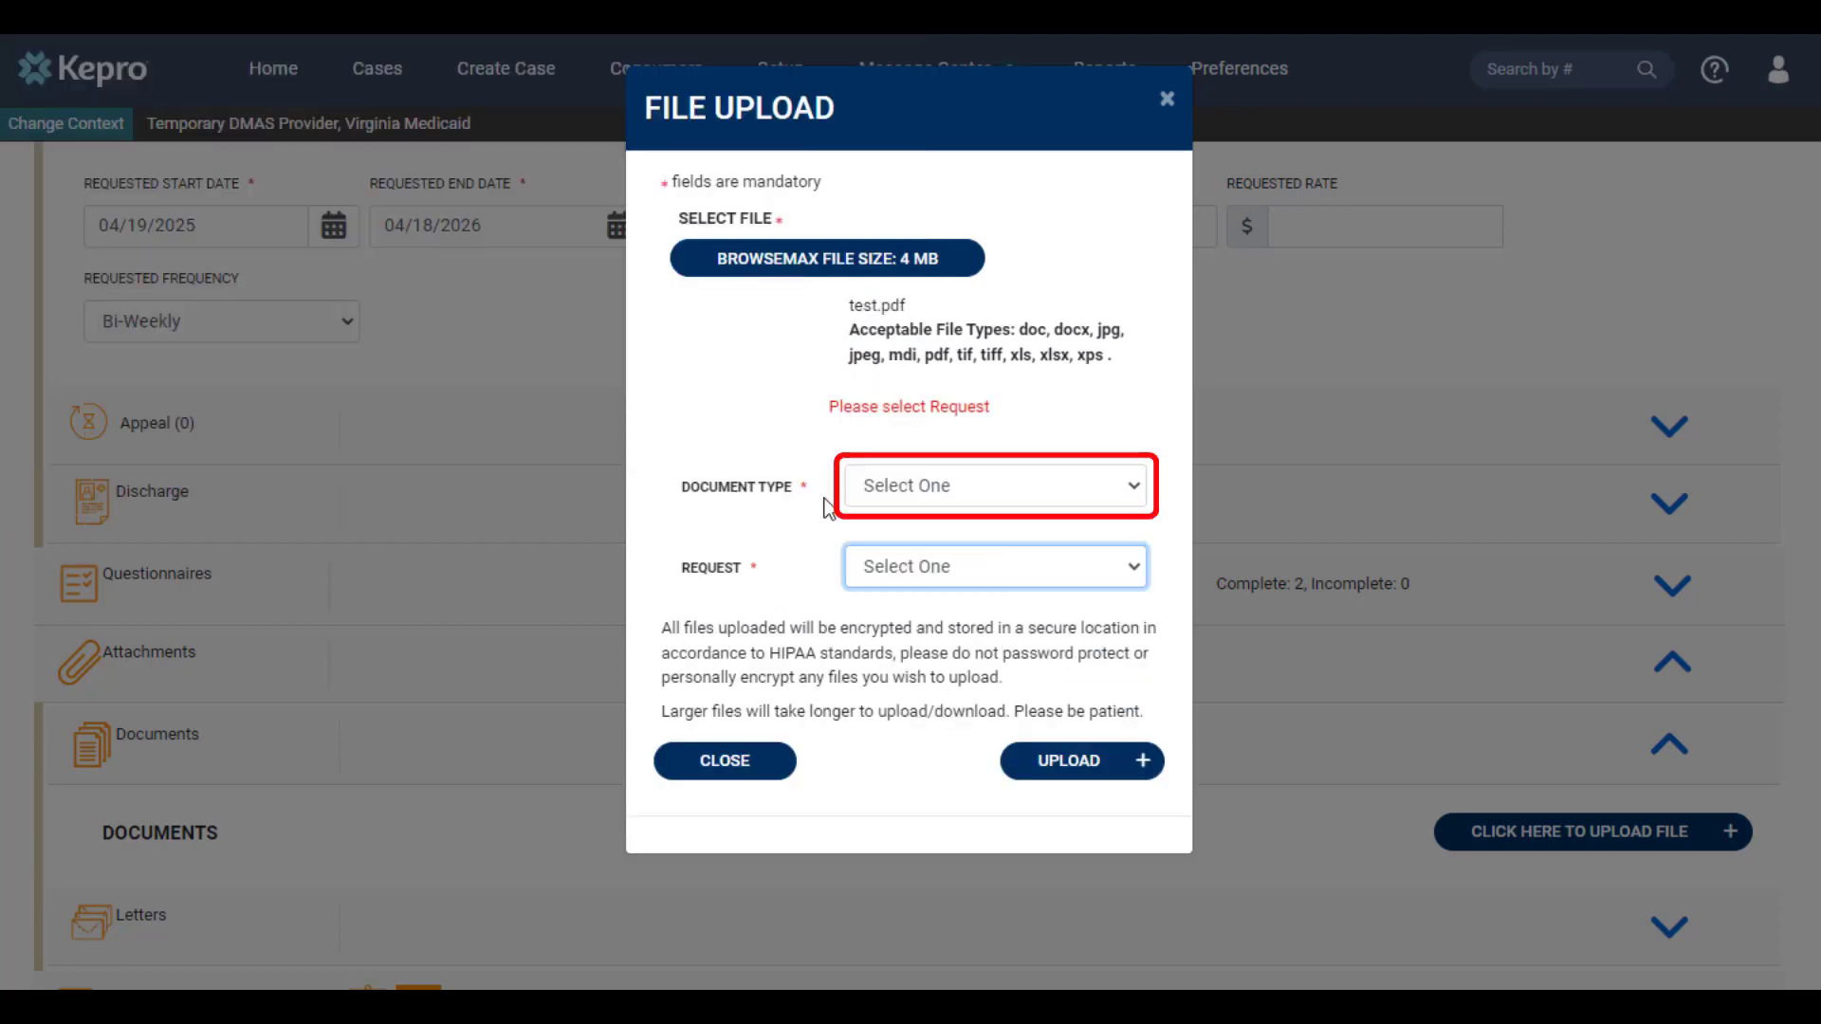
Set the document type to Progress Summary and the request to R02, then upload the file
click(936, 488)
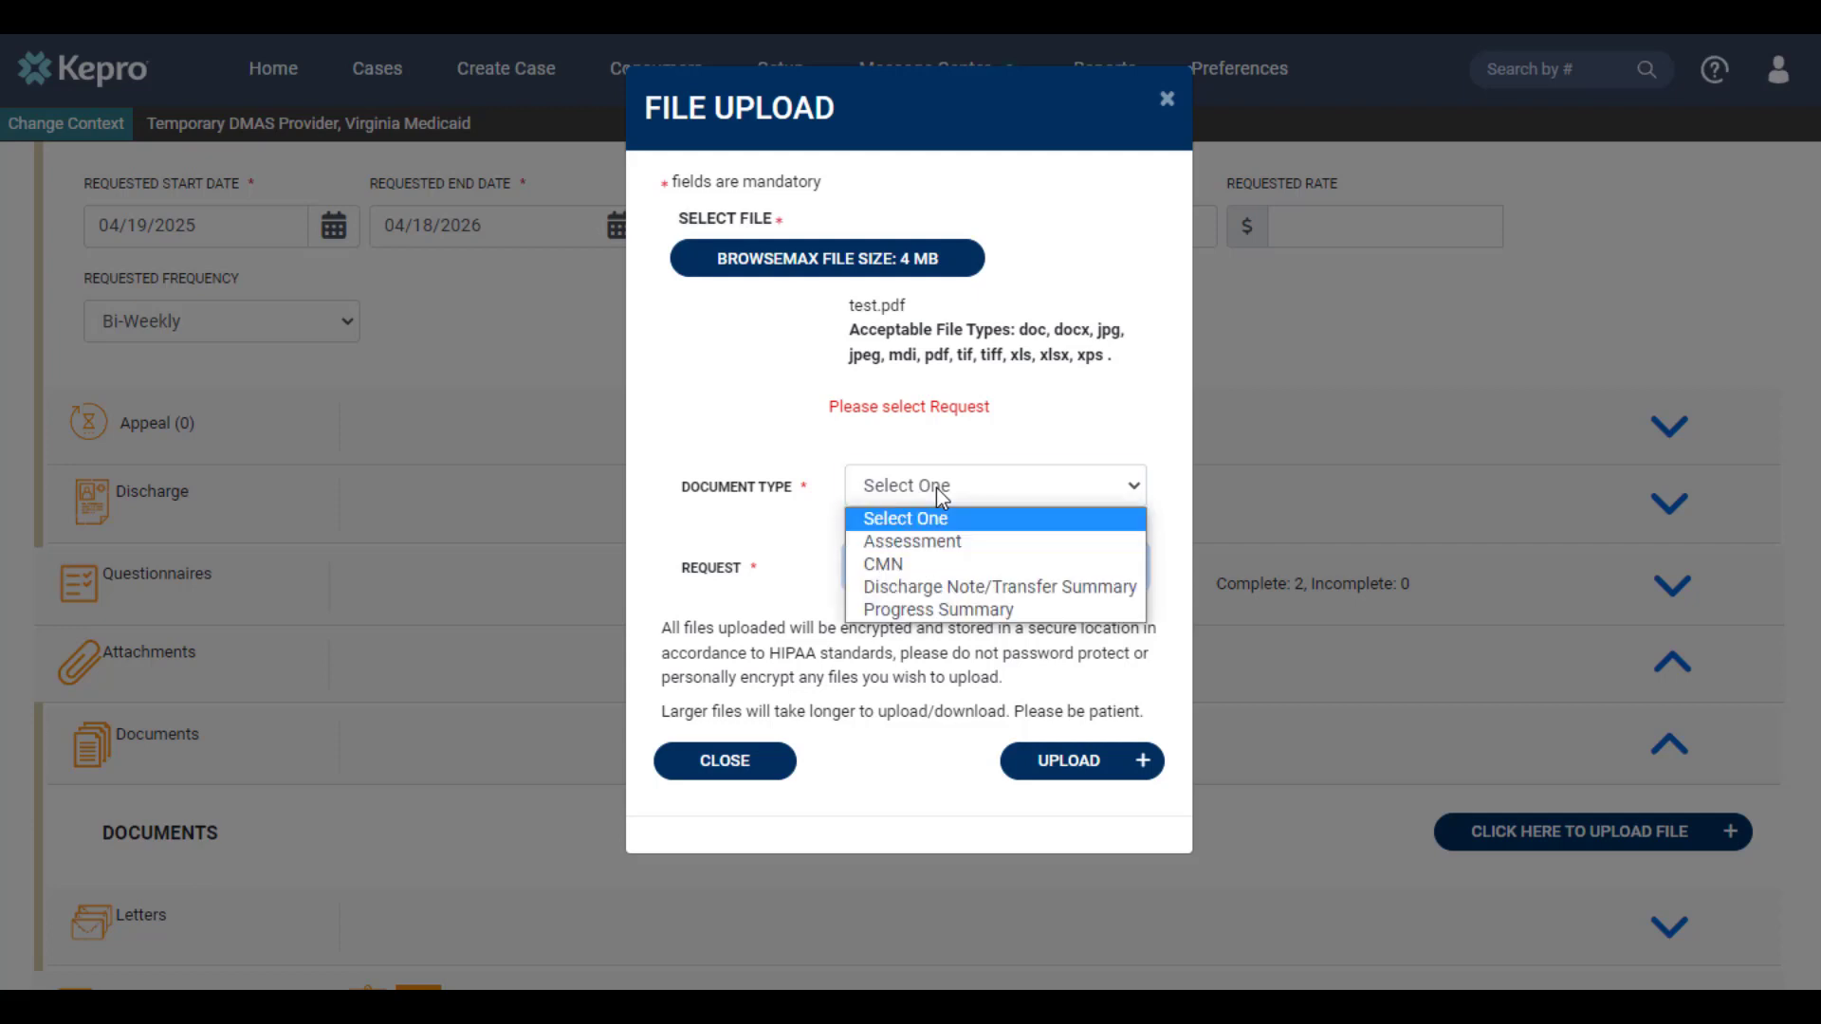
click(959, 607)
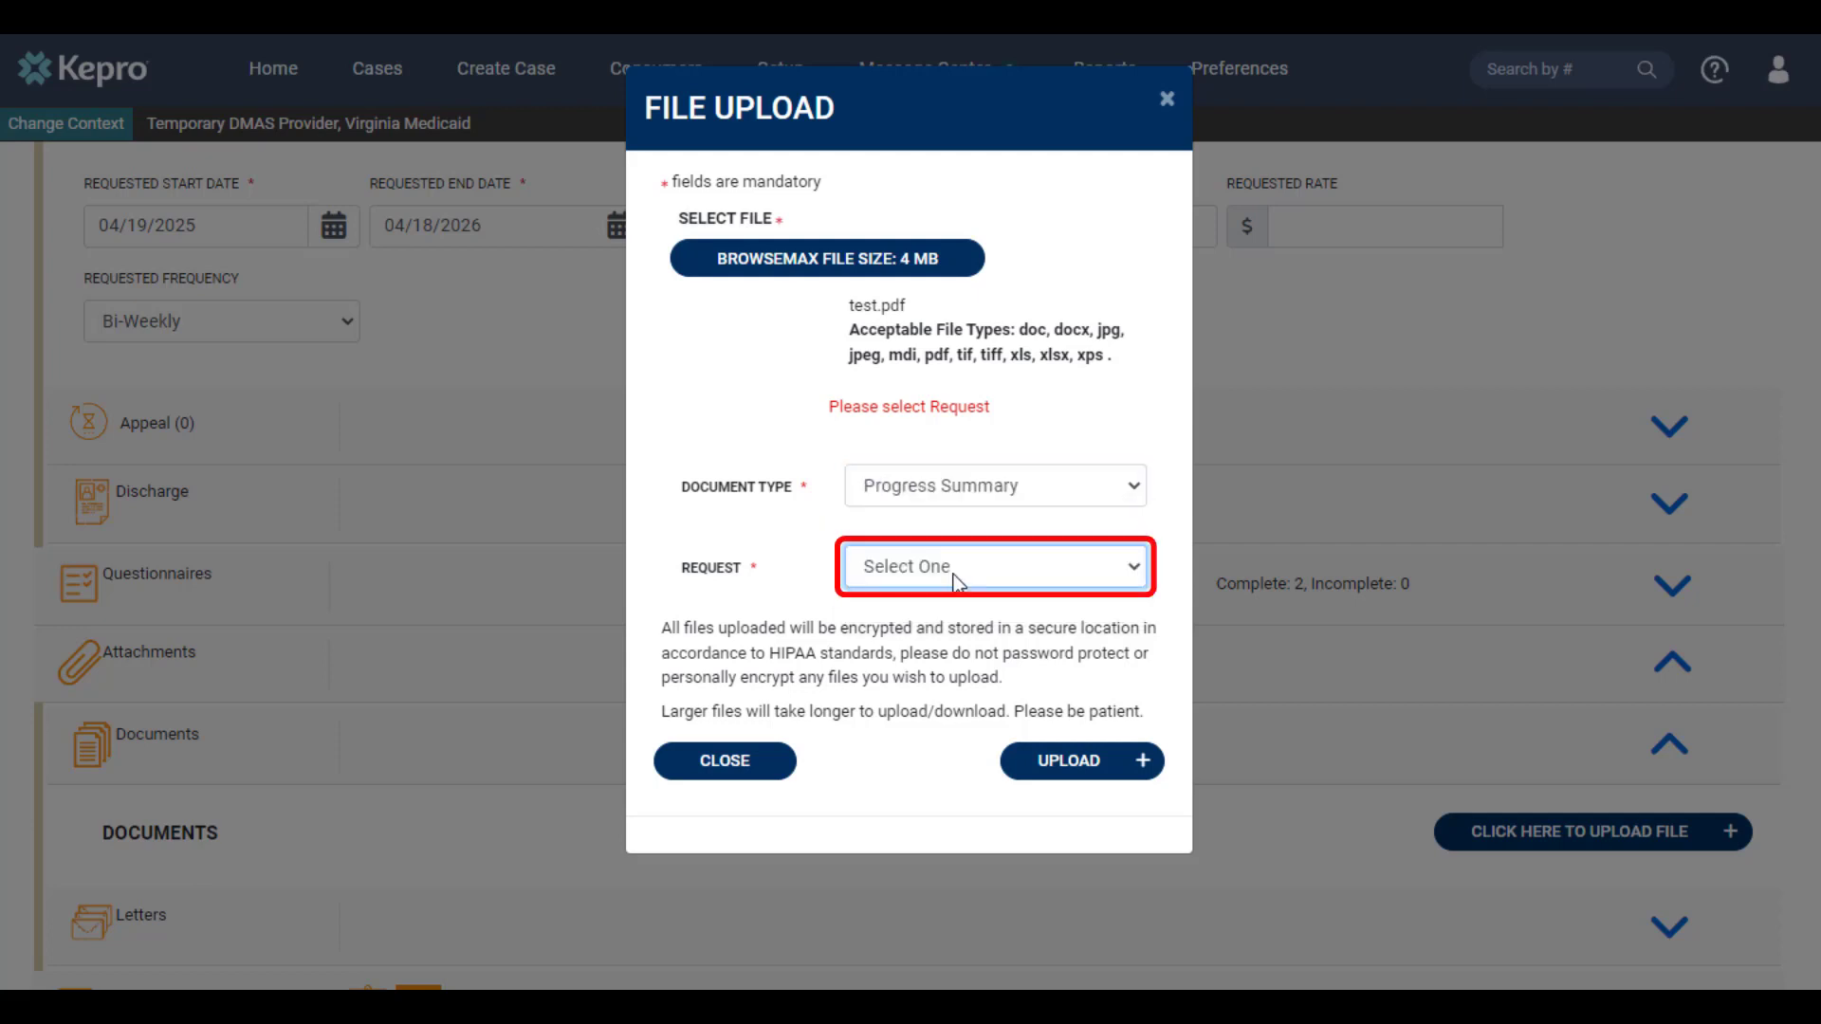
click(954, 573)
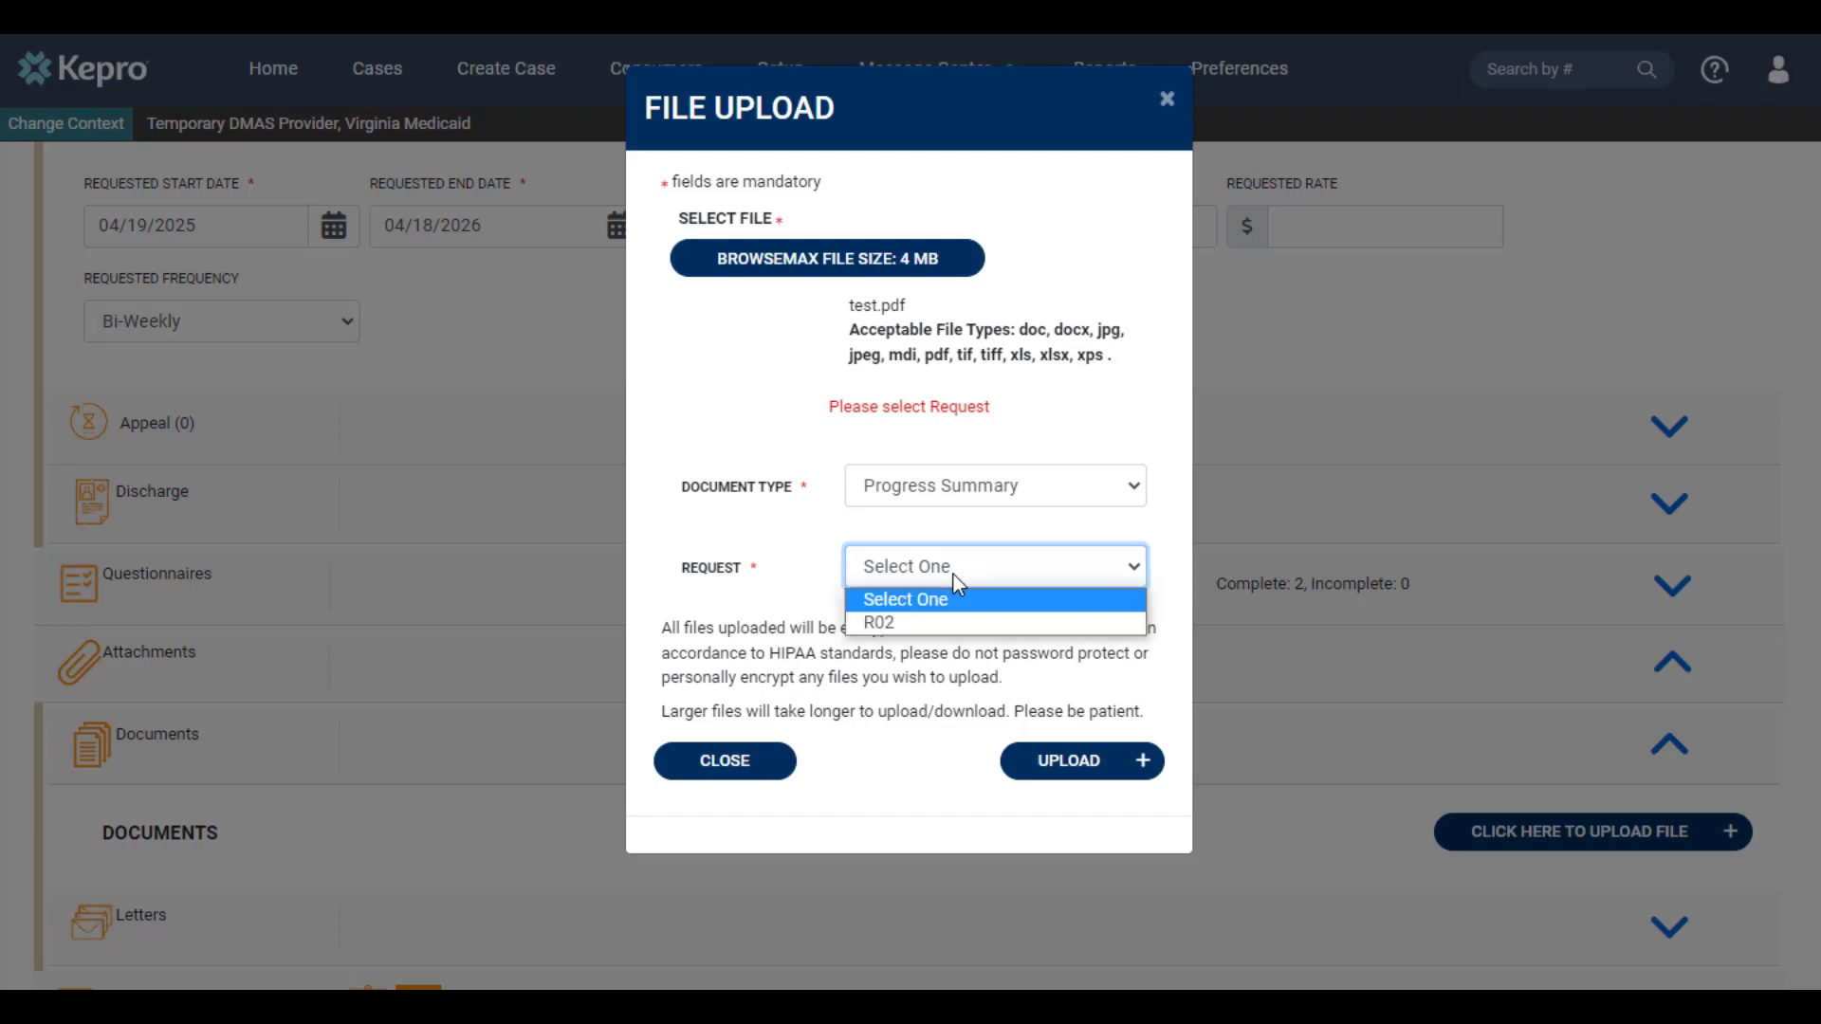
click(928, 626)
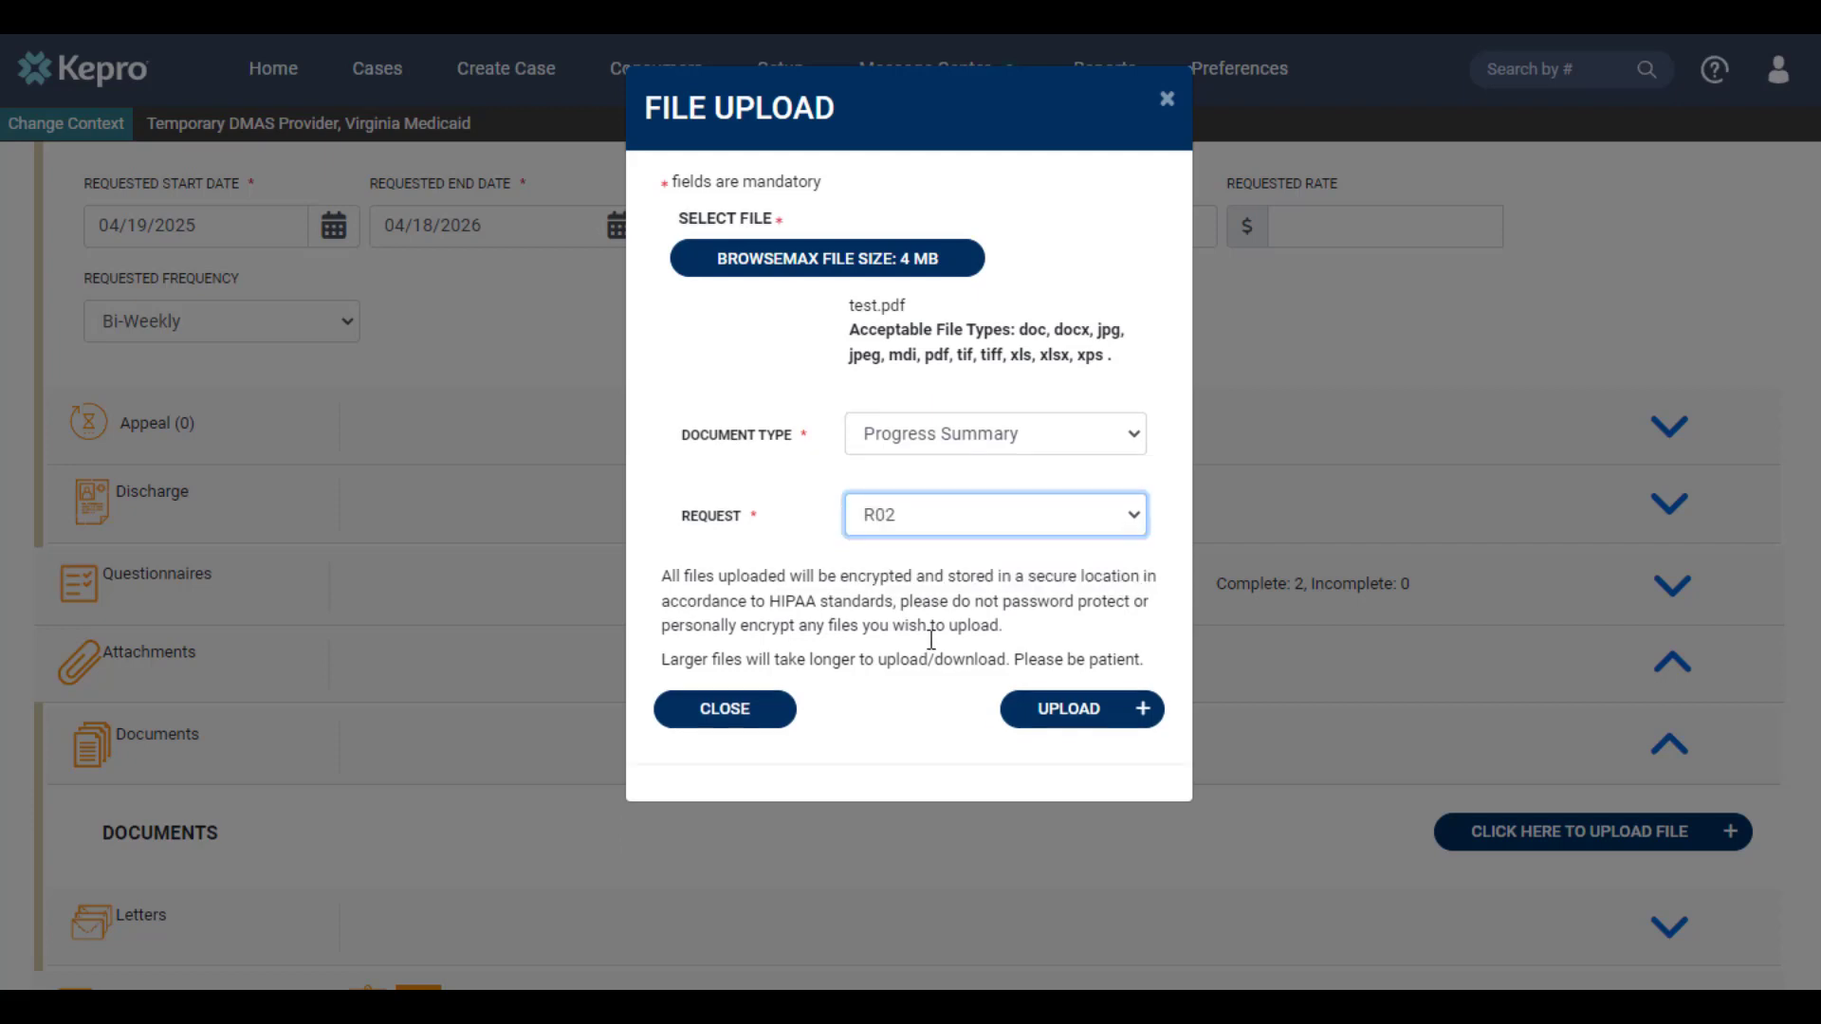
click(1066, 722)
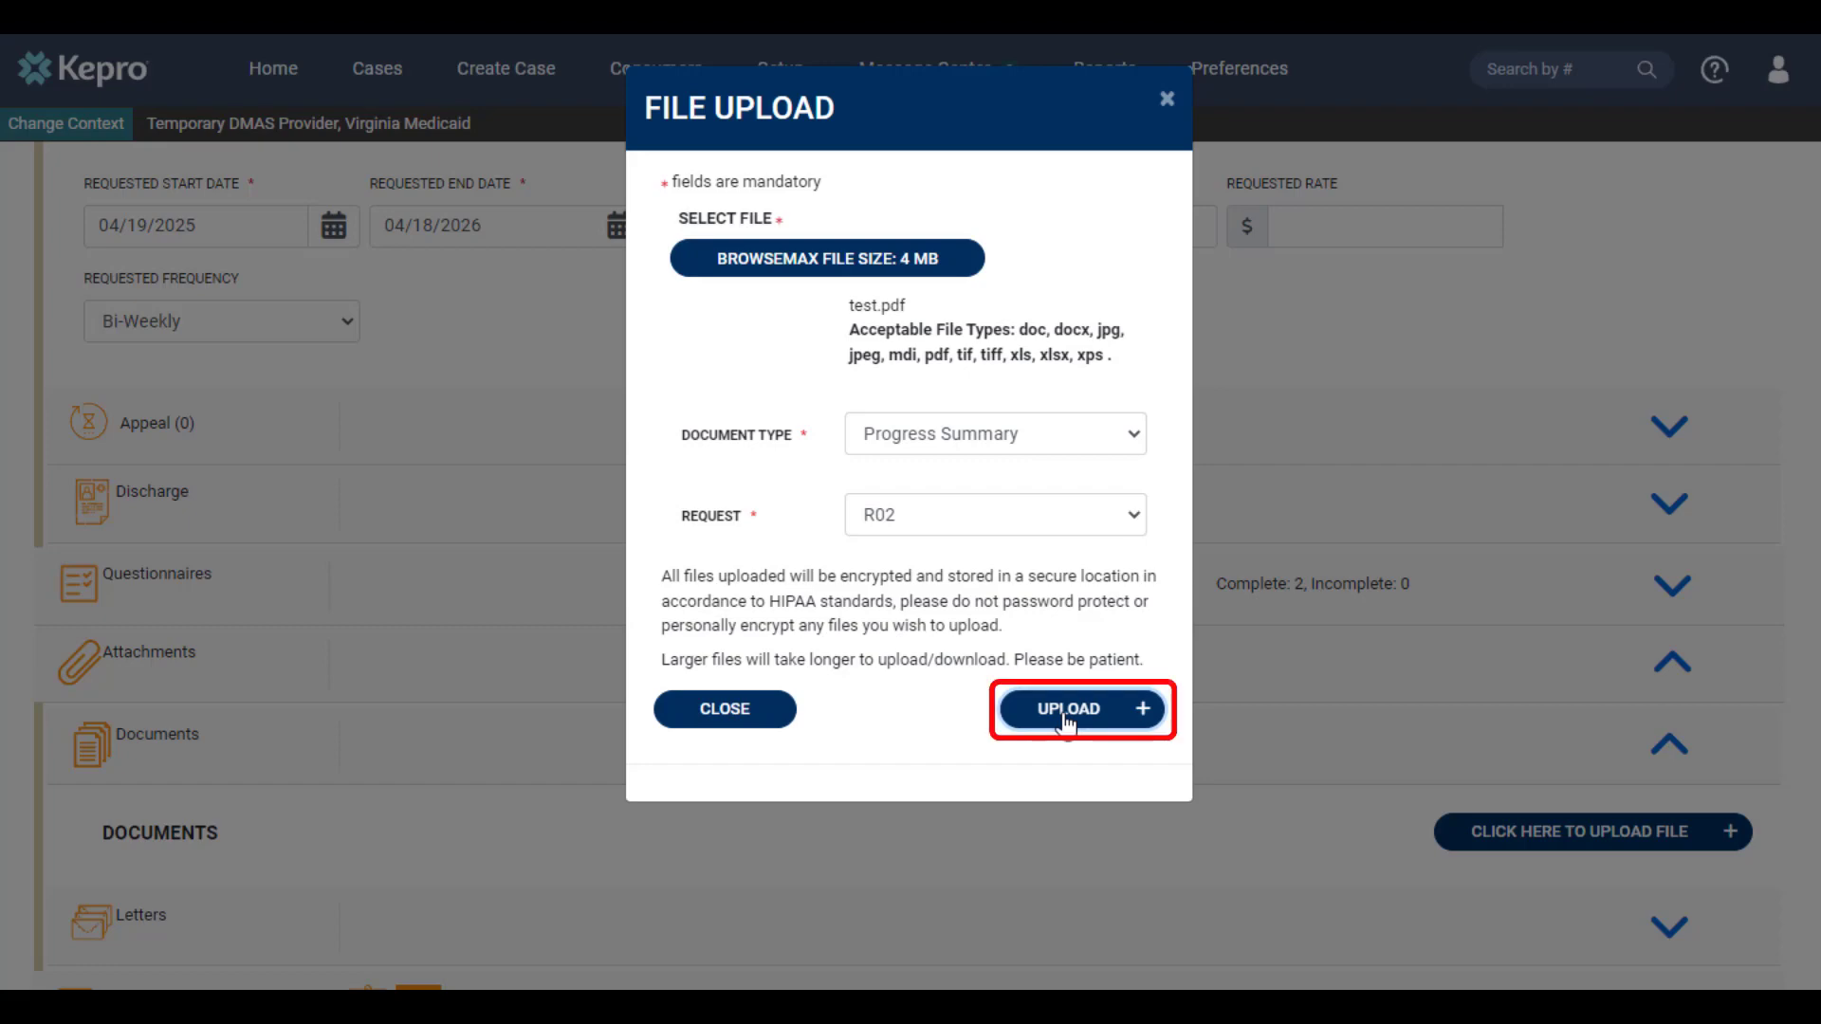
click(1066, 717)
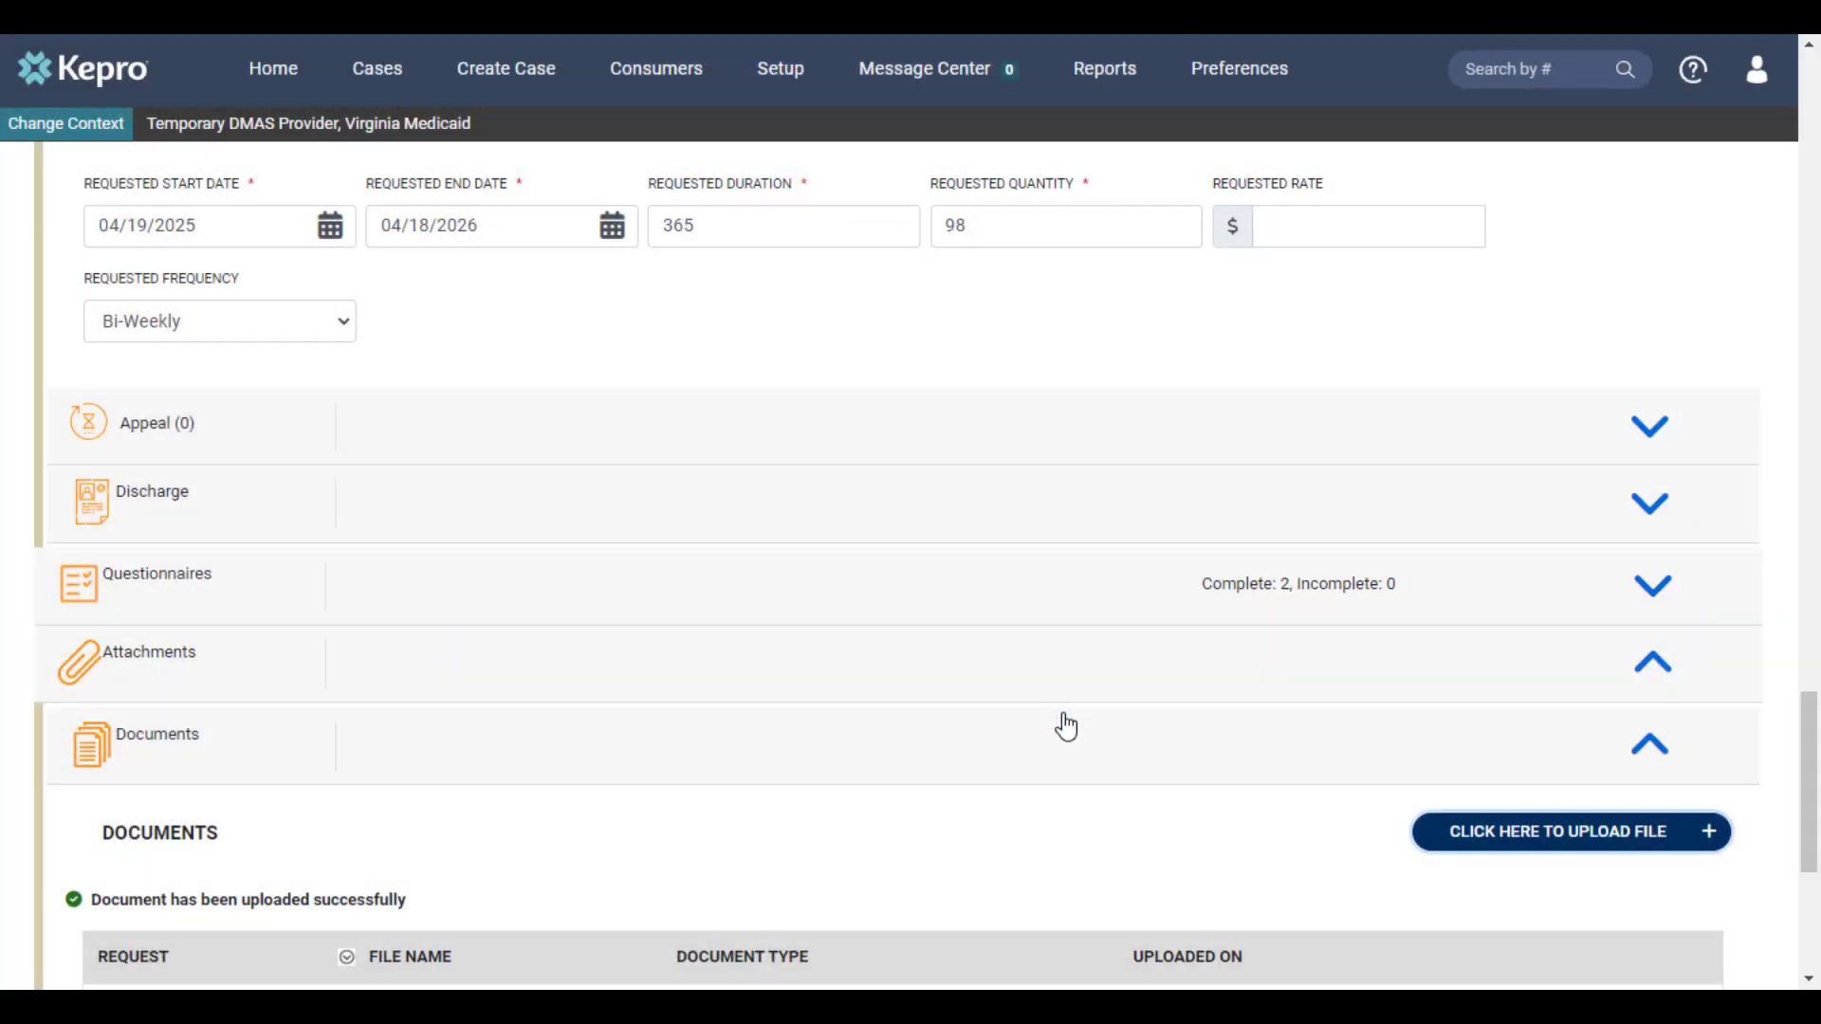
Add and save a communications note for request R02 reading "Additional information goes here"
scroll(1072, 721, down, 4)
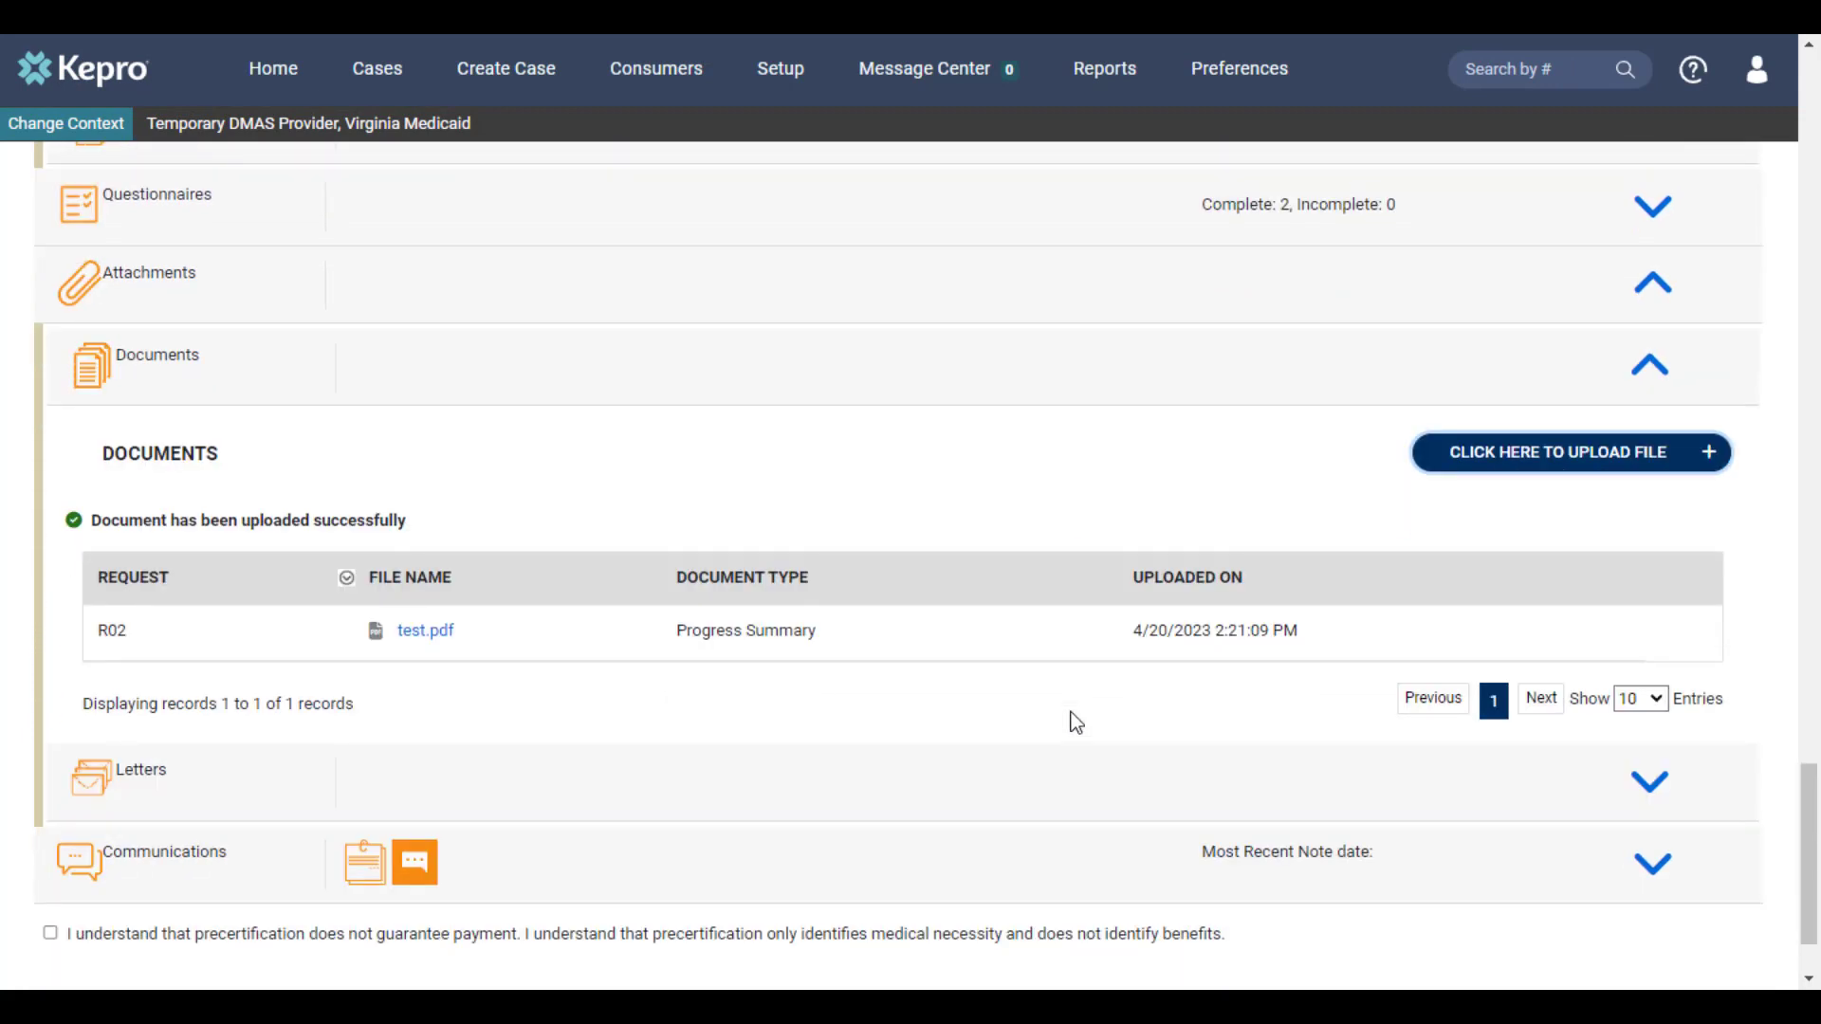
scroll(1072, 713, down, 2)
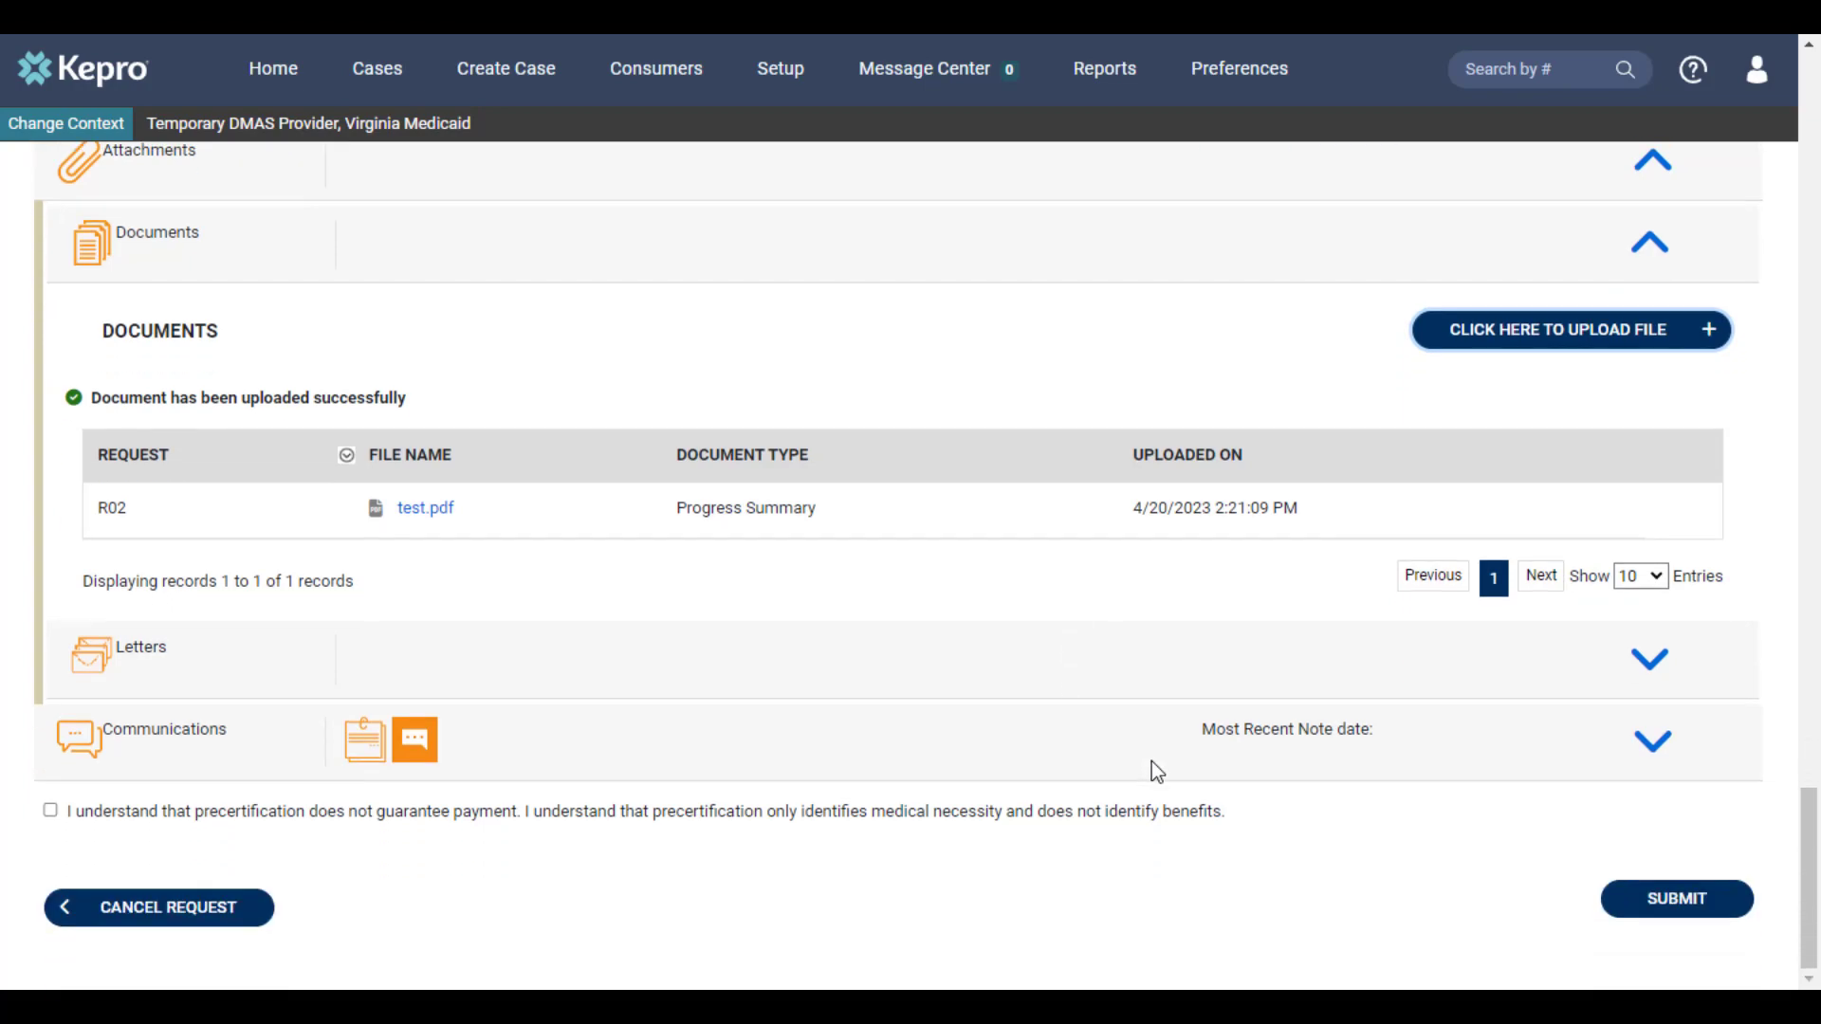
click(1667, 759)
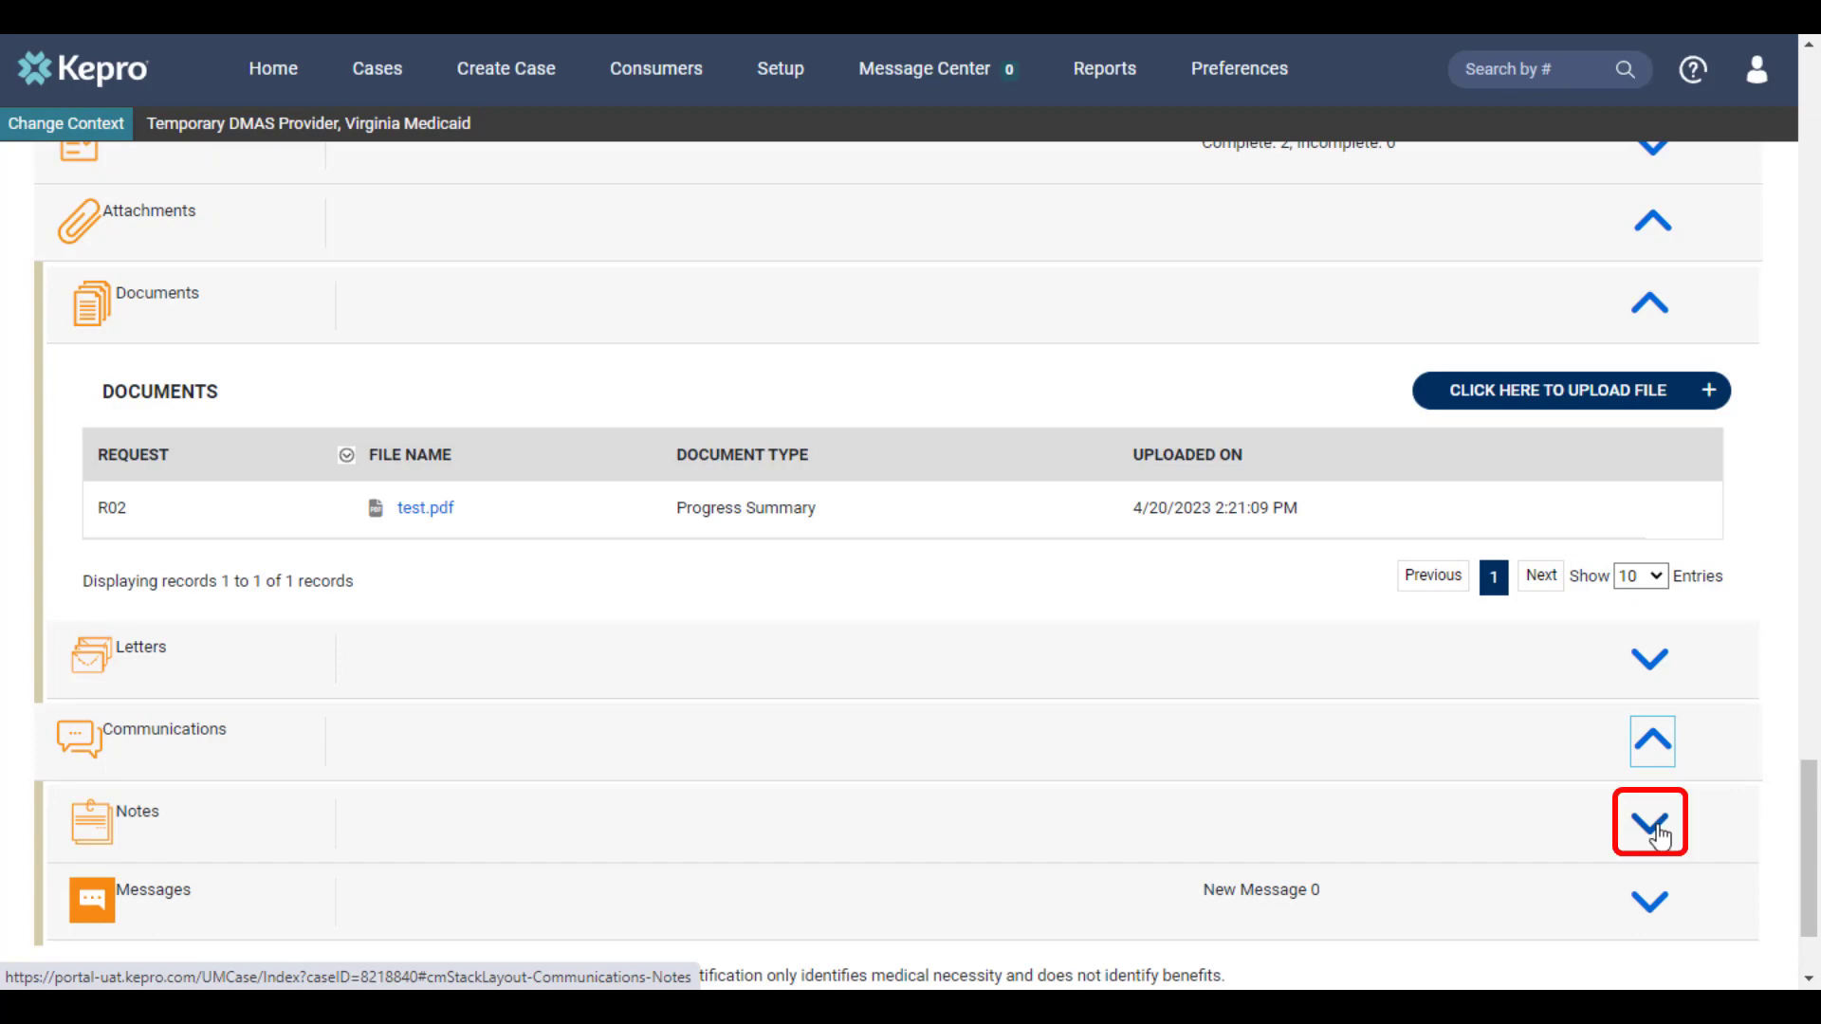
click(1651, 824)
scroll(1655, 835, down, 3)
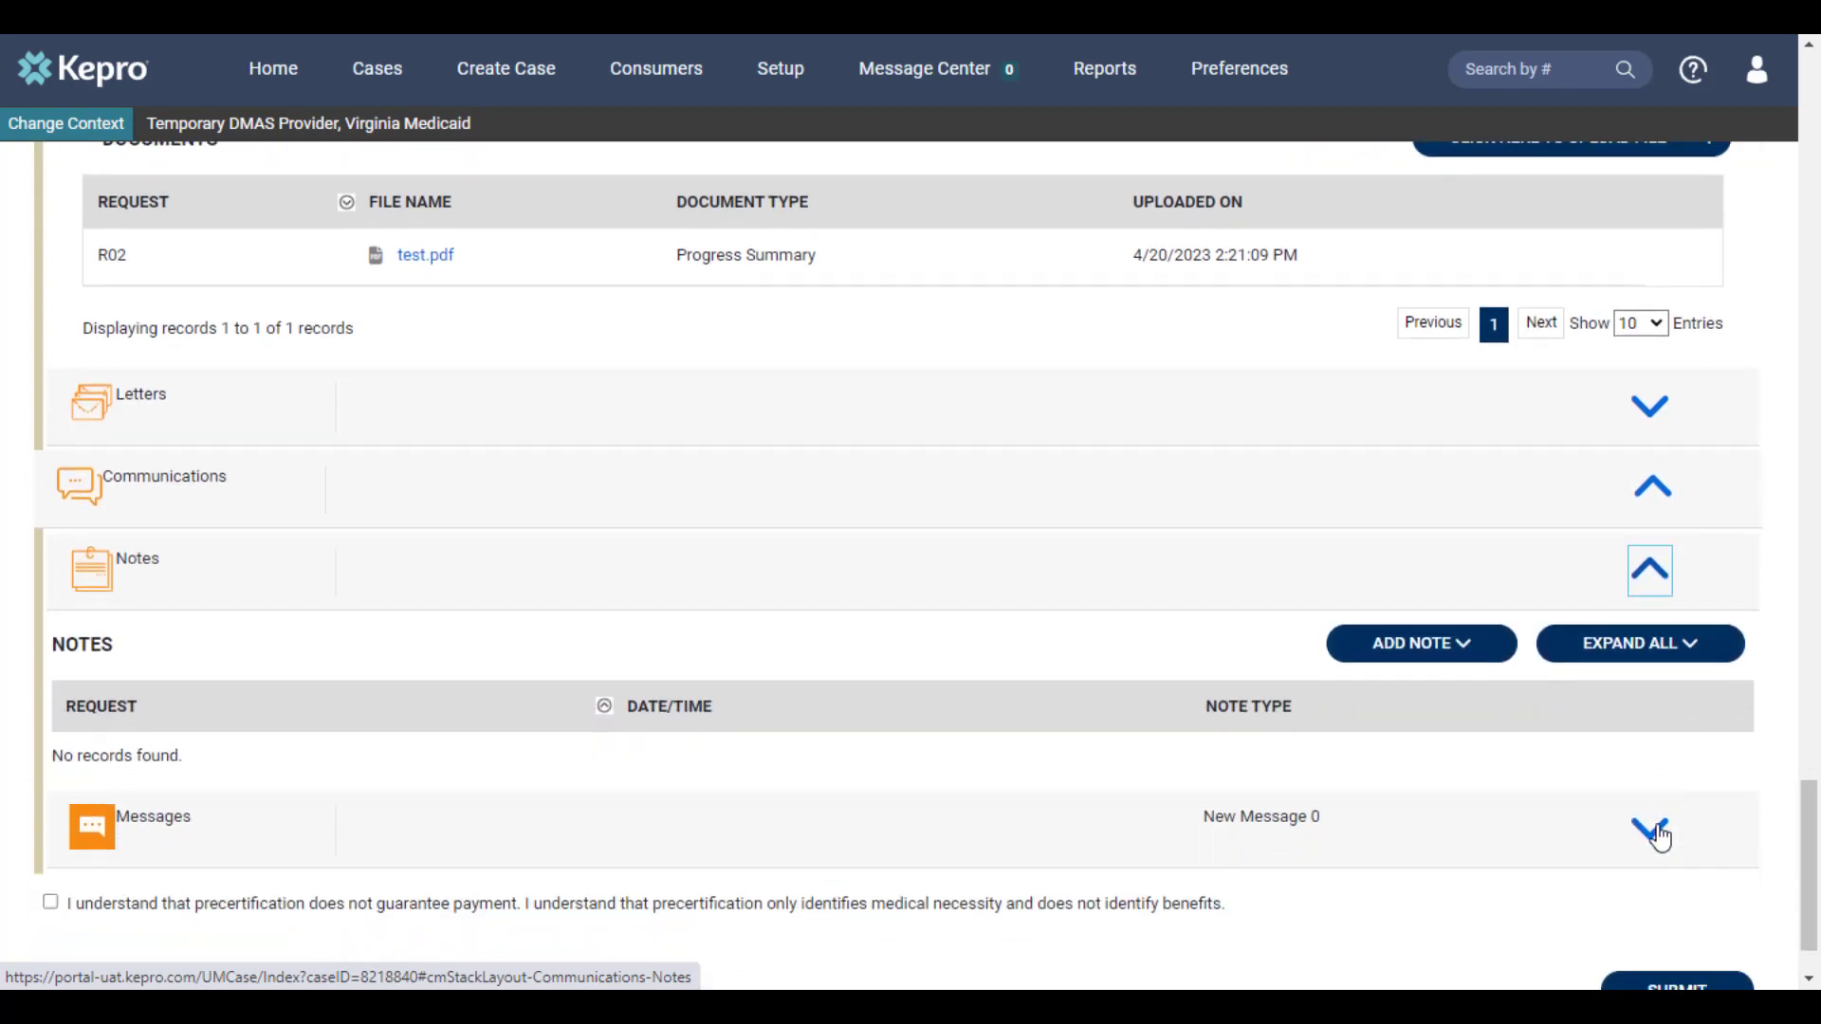
click(1443, 662)
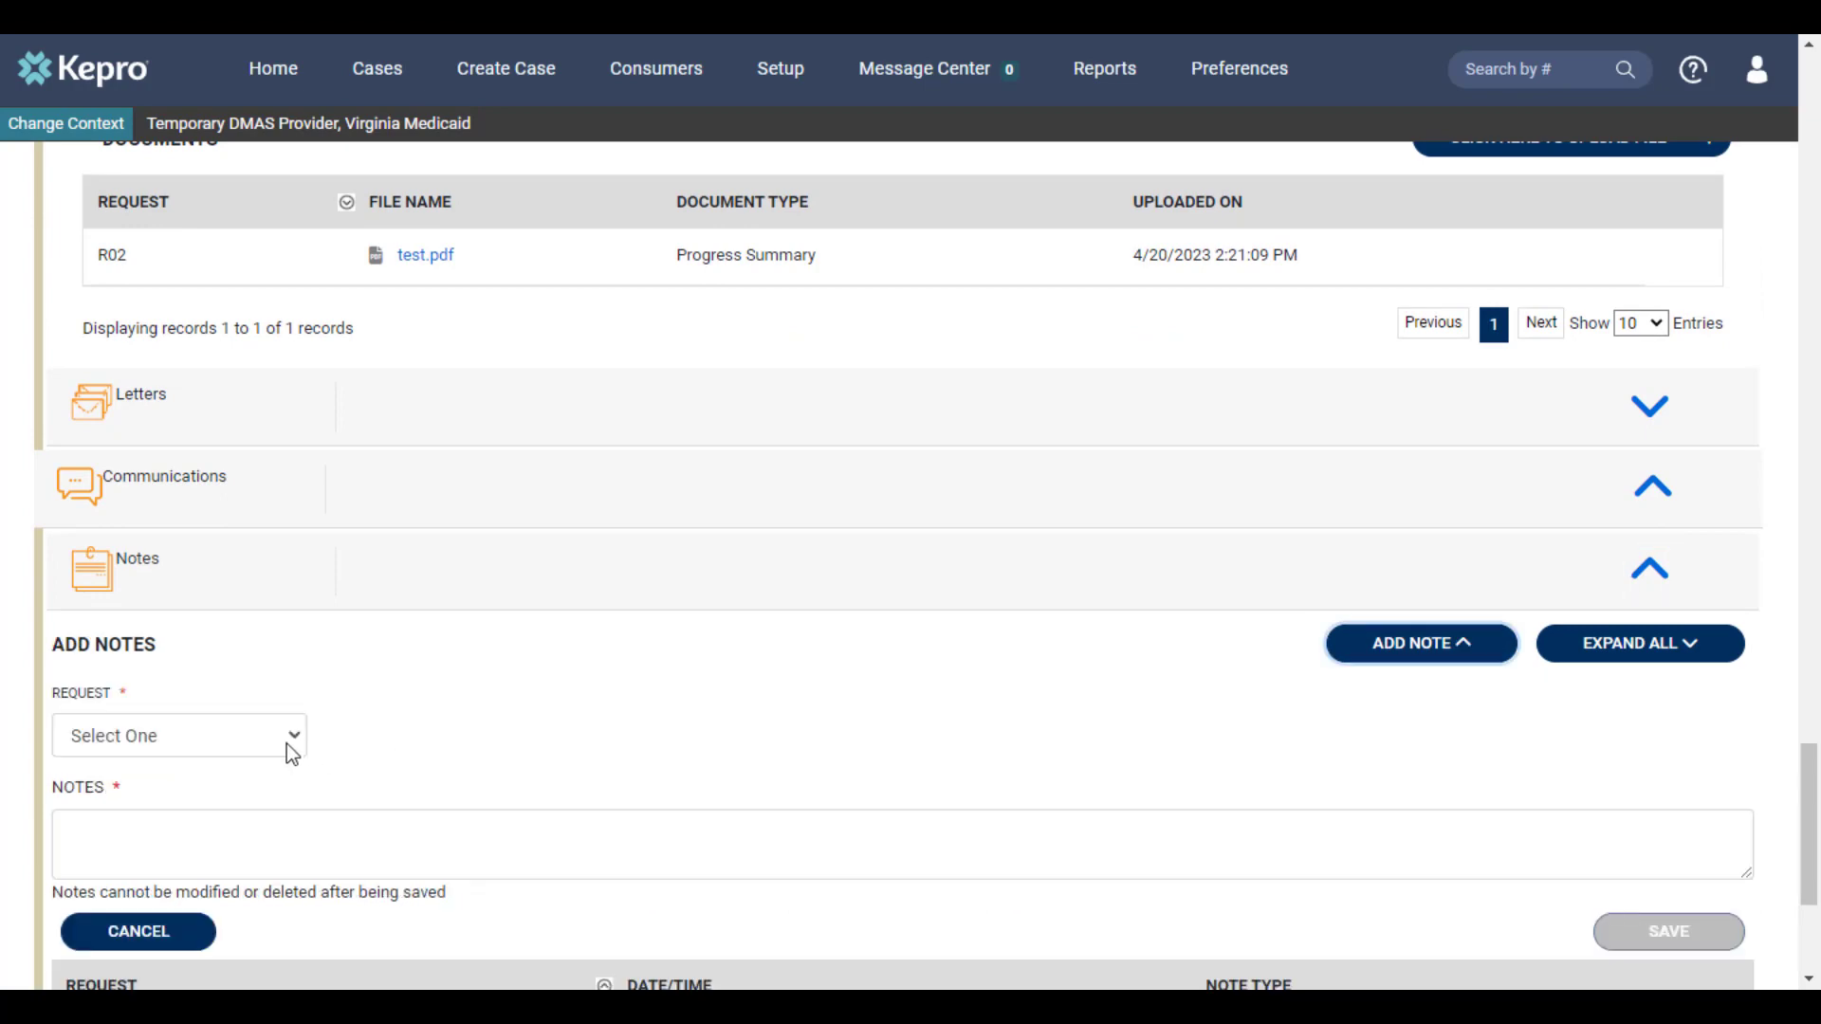
click(146, 747)
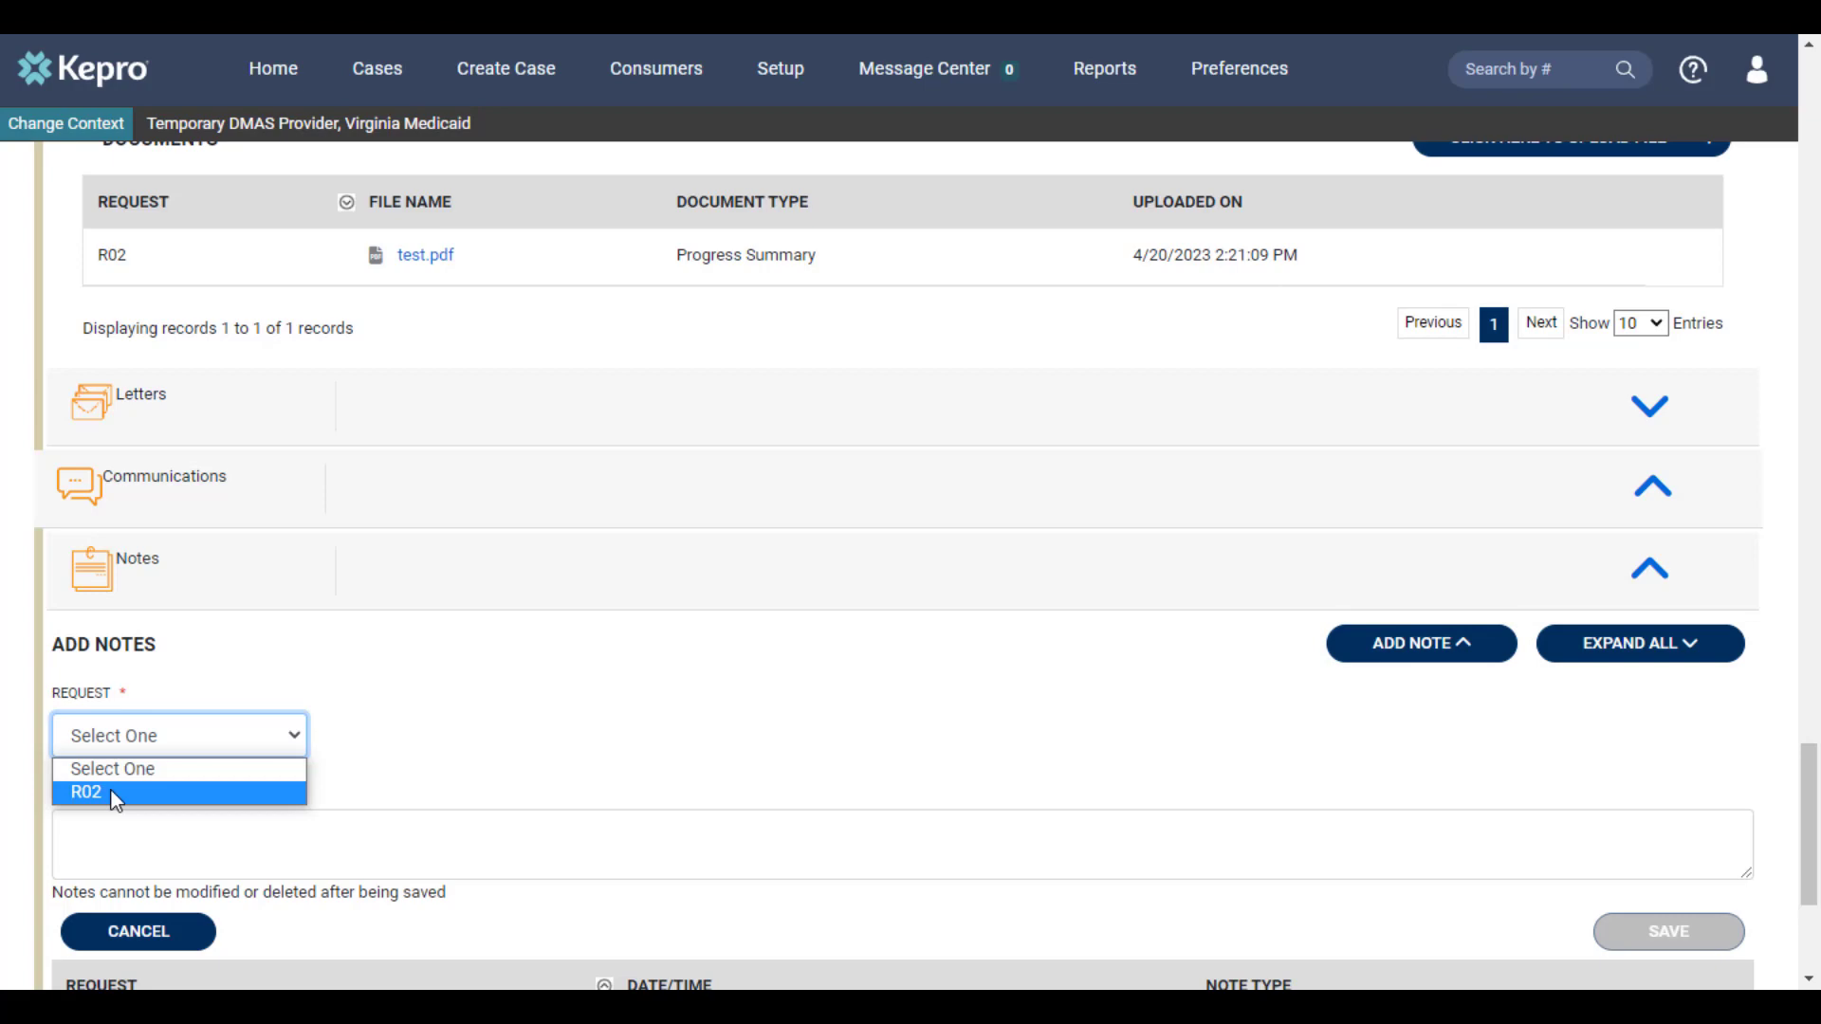
click(114, 802)
click(205, 841)
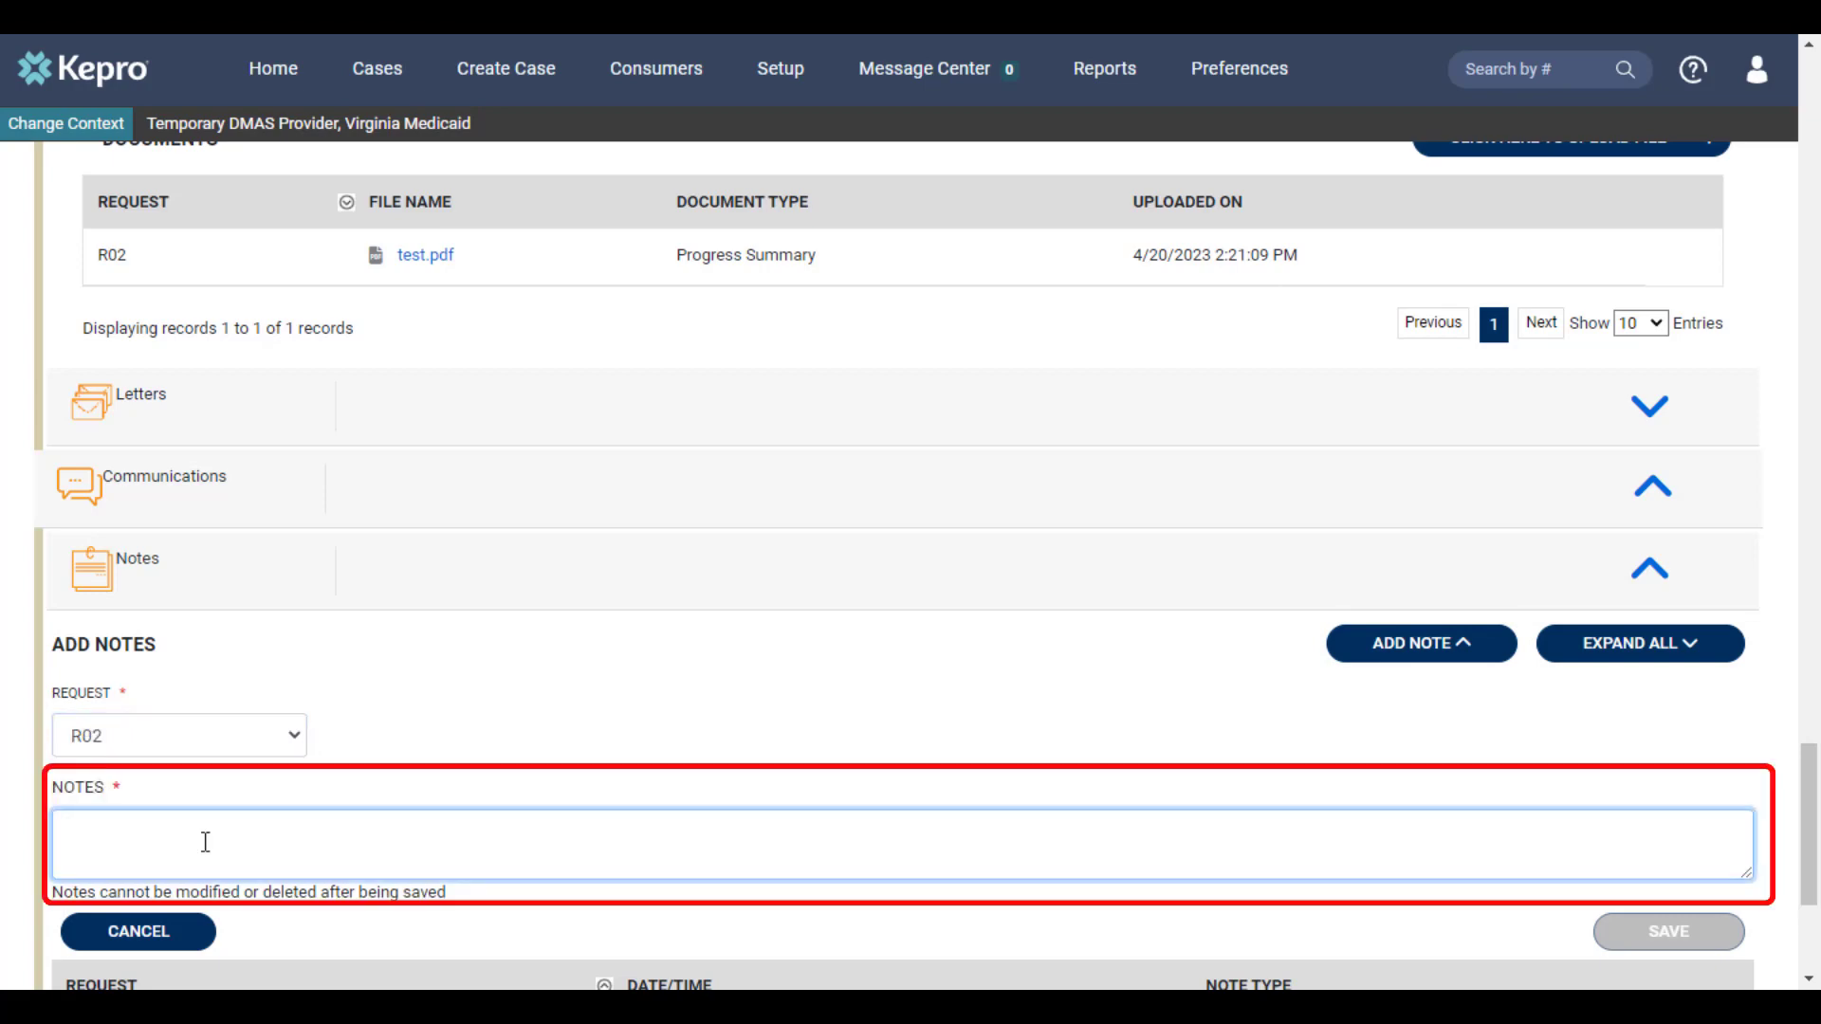
text(Additional information goes here)
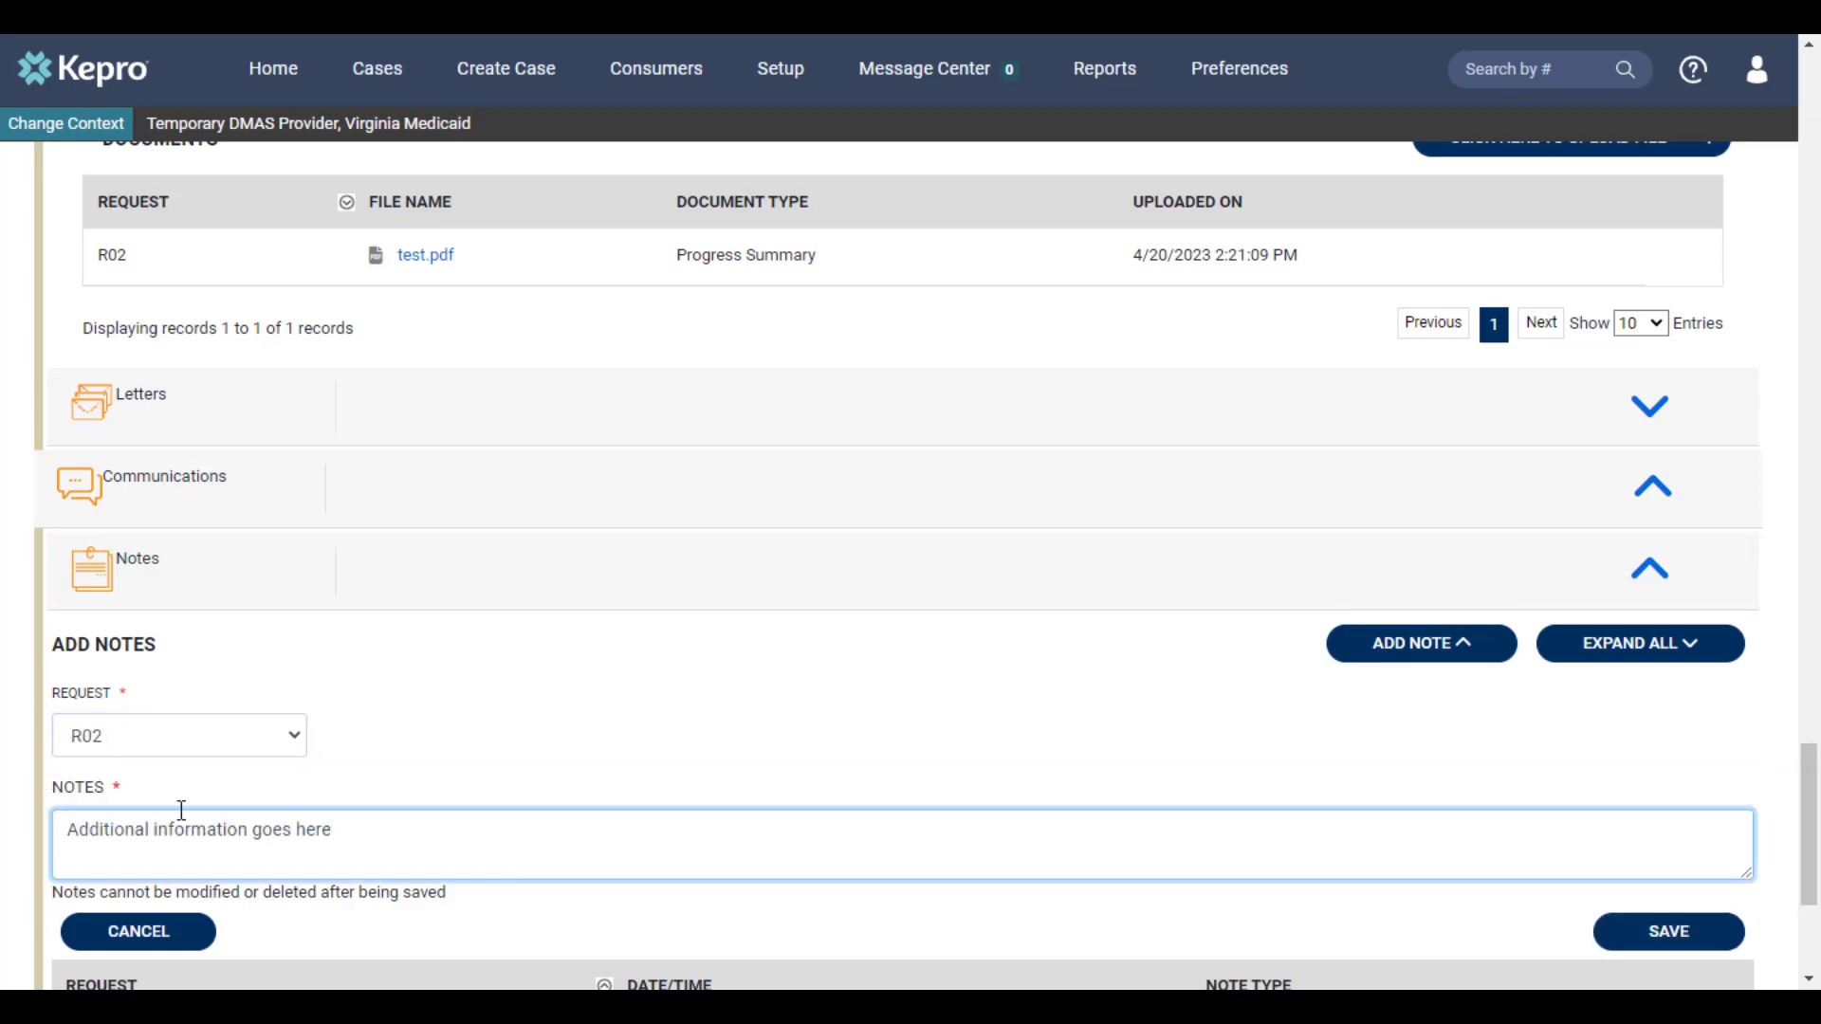
click(1684, 946)
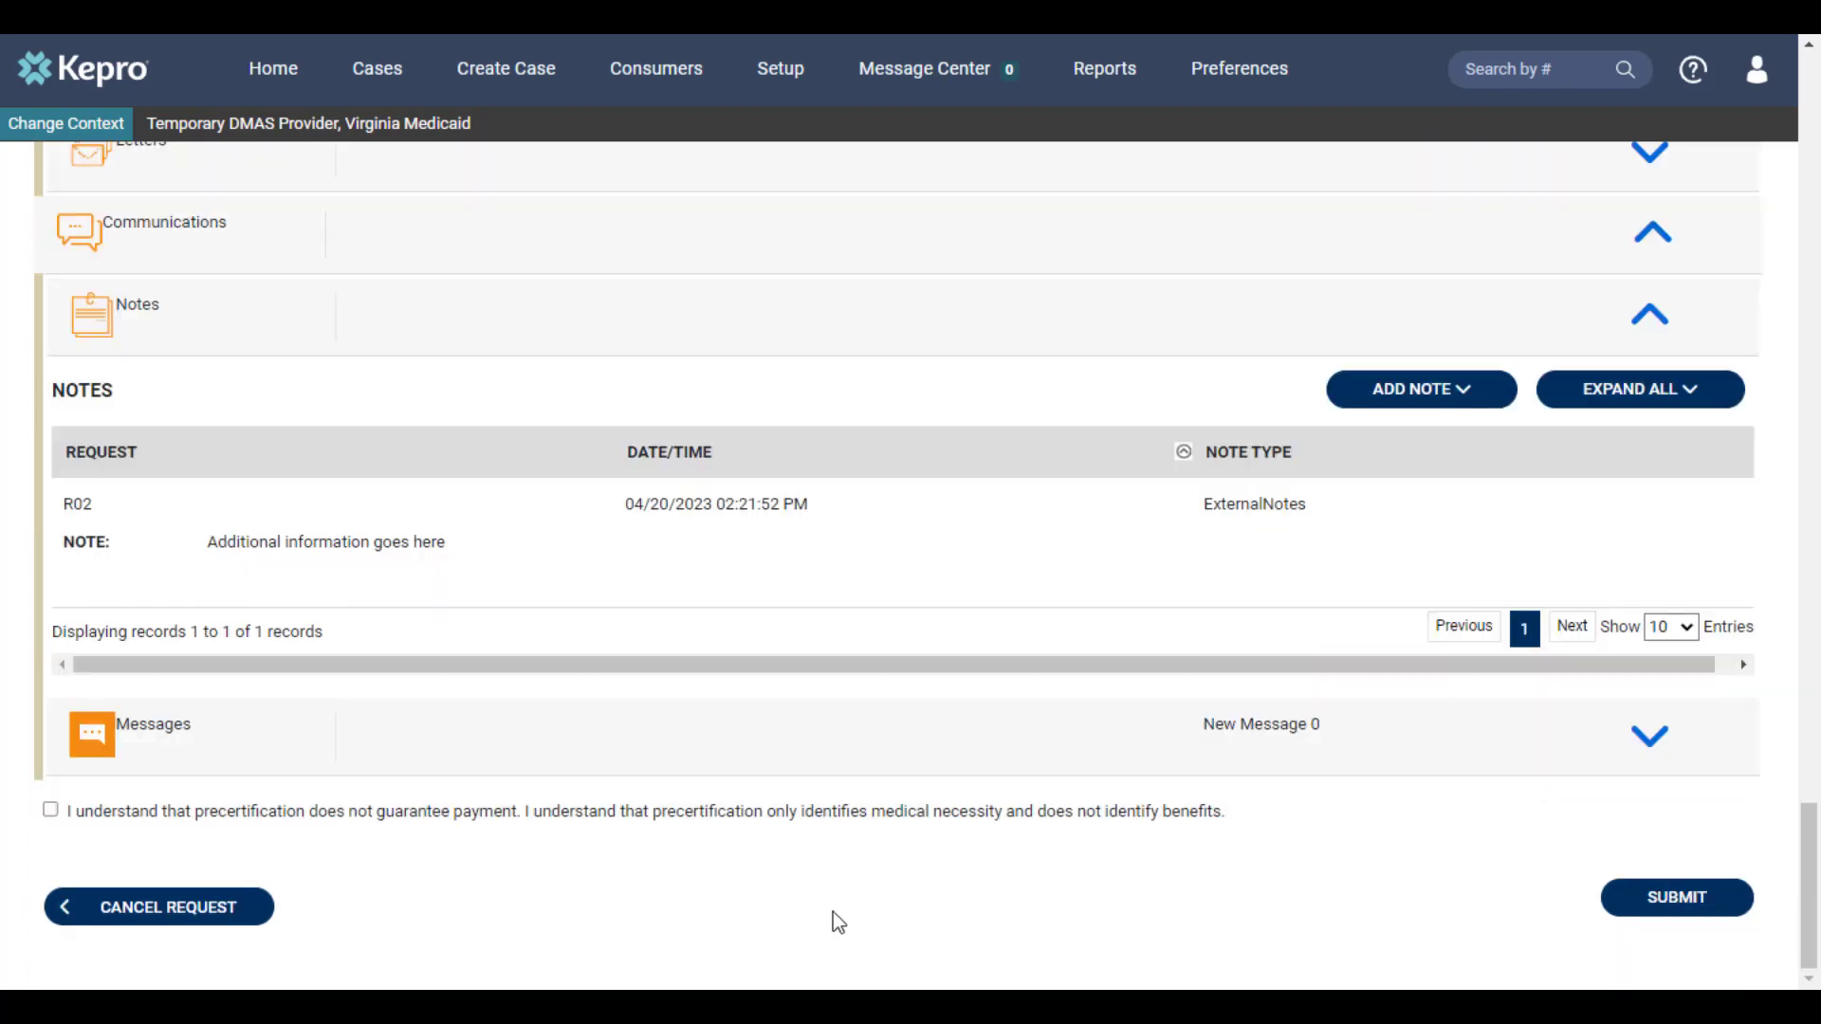
Accept the precertification acknowledgement and submit the case extension, ignoring the unit calculation warnings
click(52, 814)
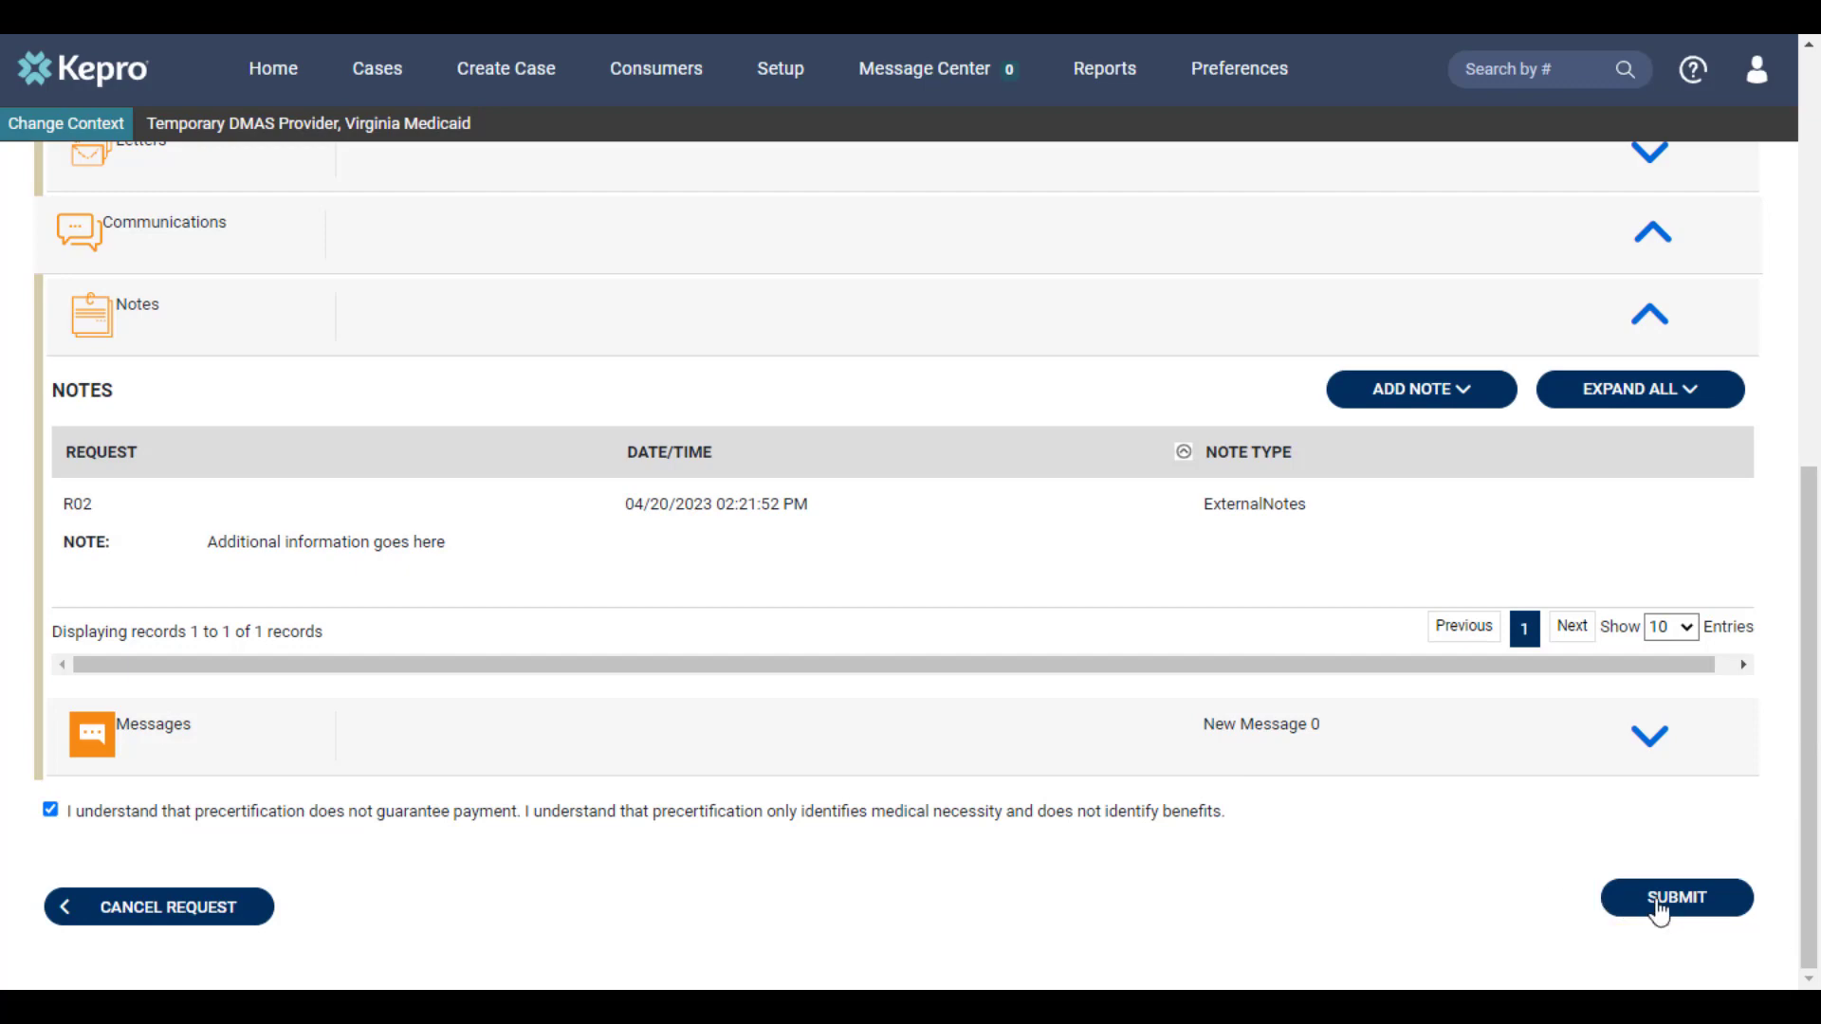
click(1659, 908)
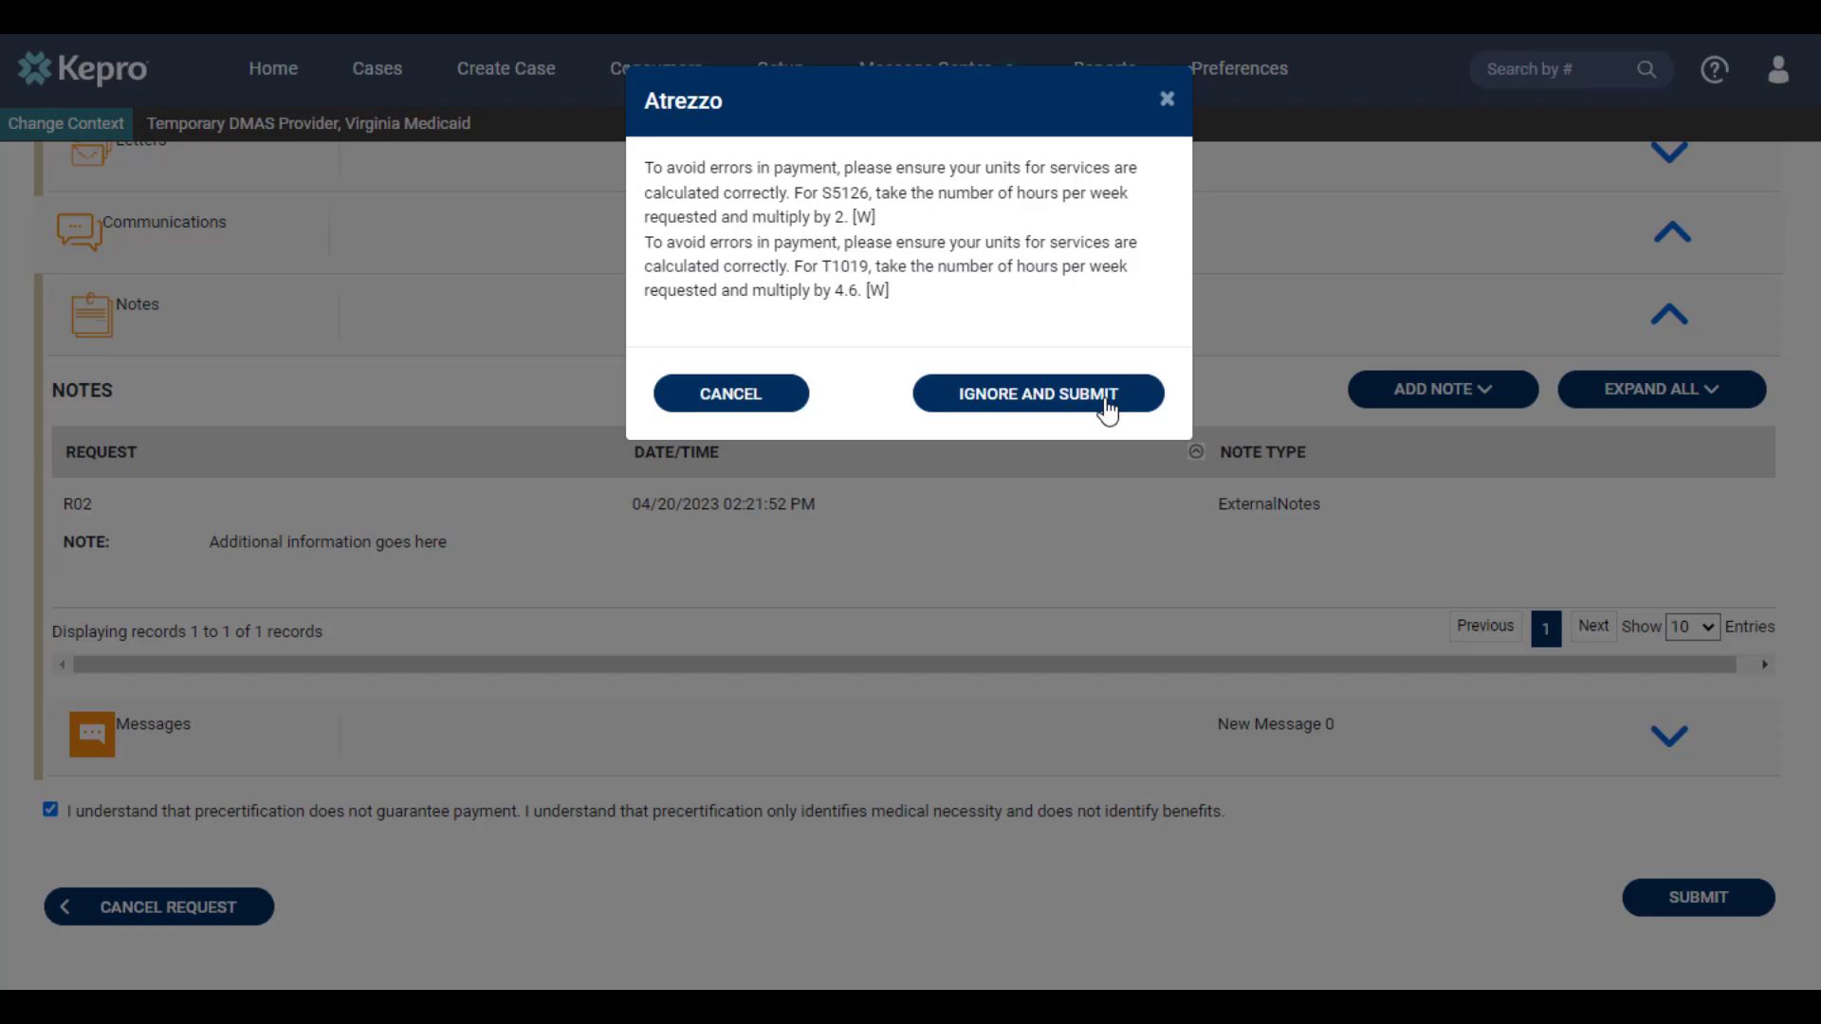
click(1024, 394)
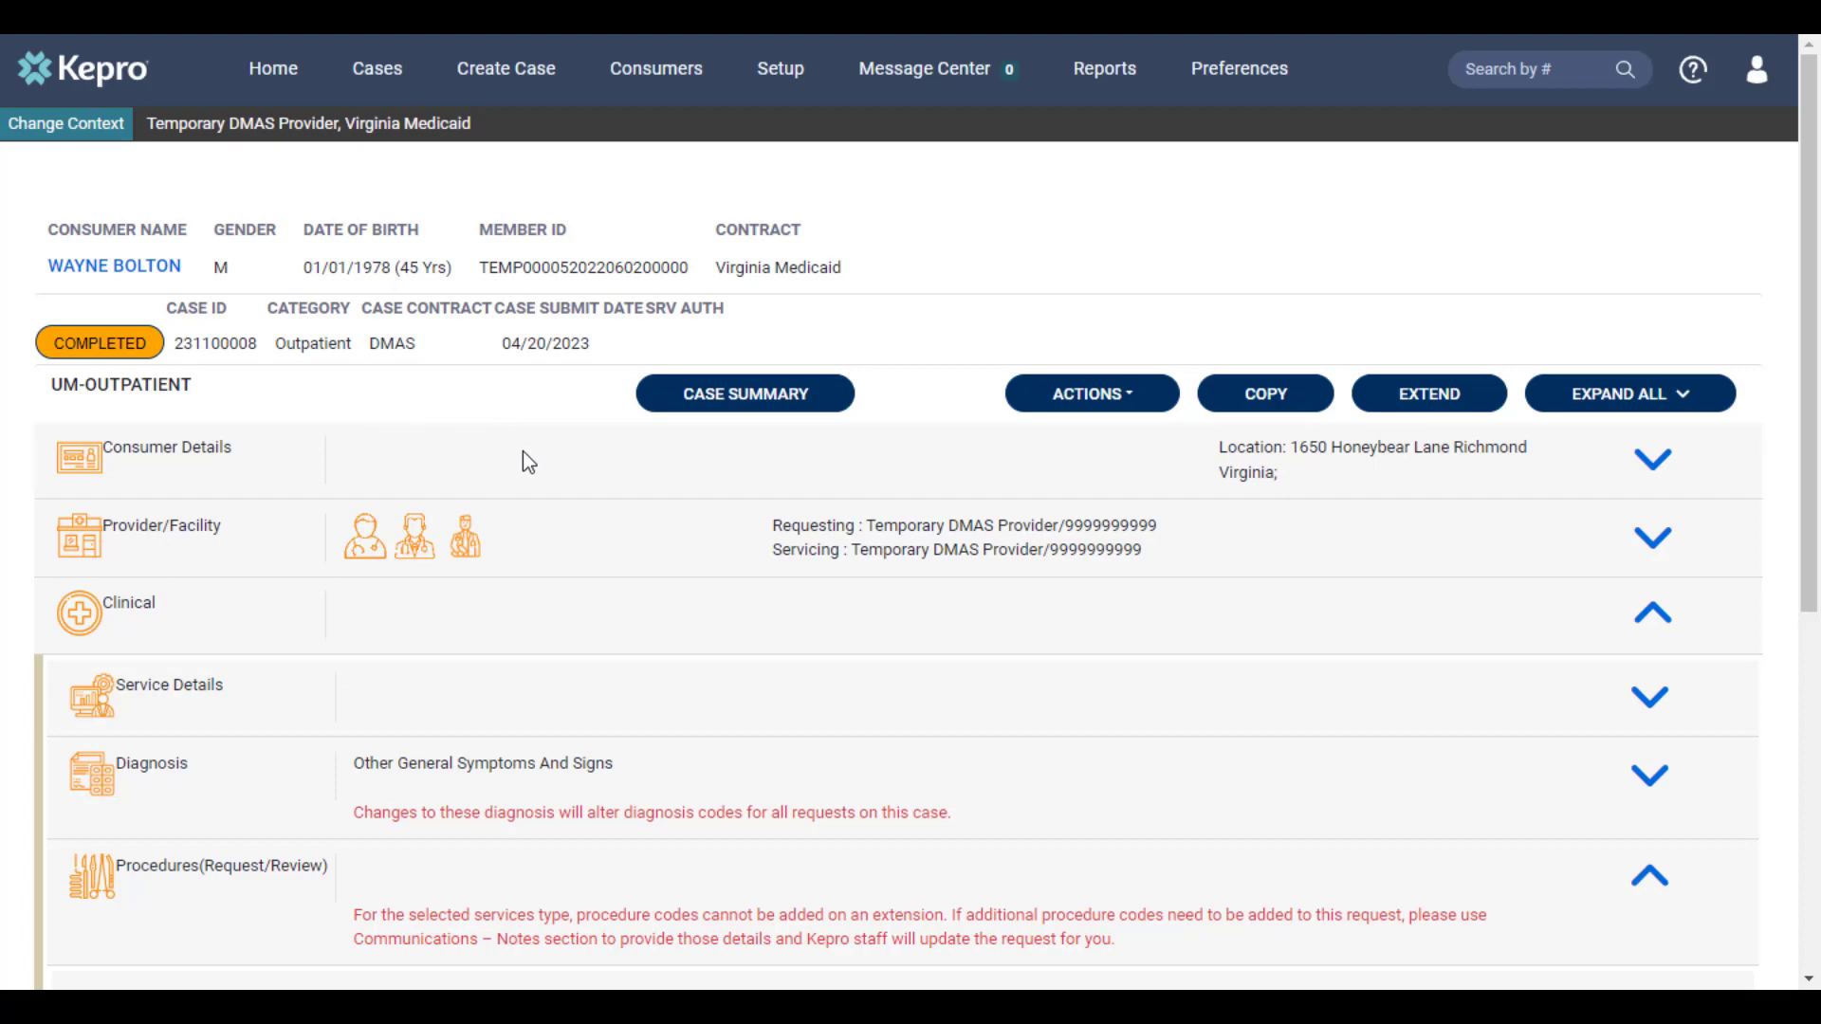
Copy the completed outpatient case into a new request and confirm the copy
scroll(524, 455, down, 5)
click(1287, 408)
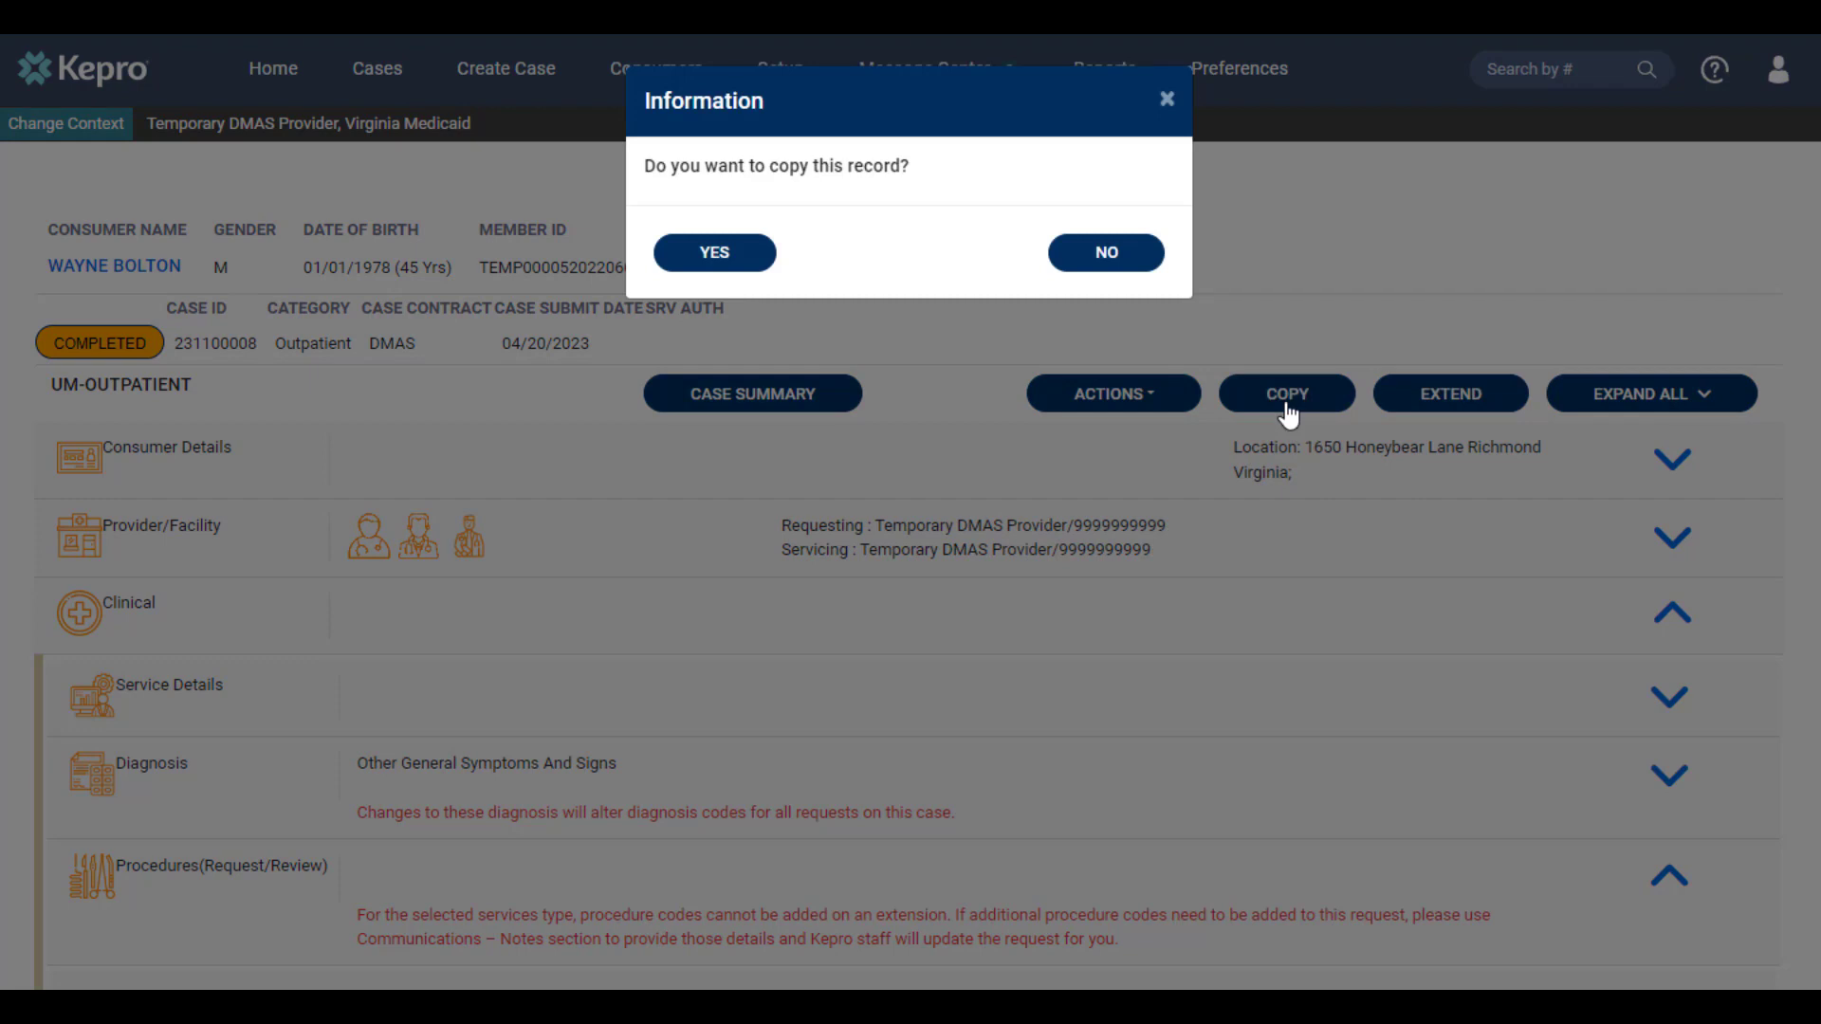
click(716, 252)
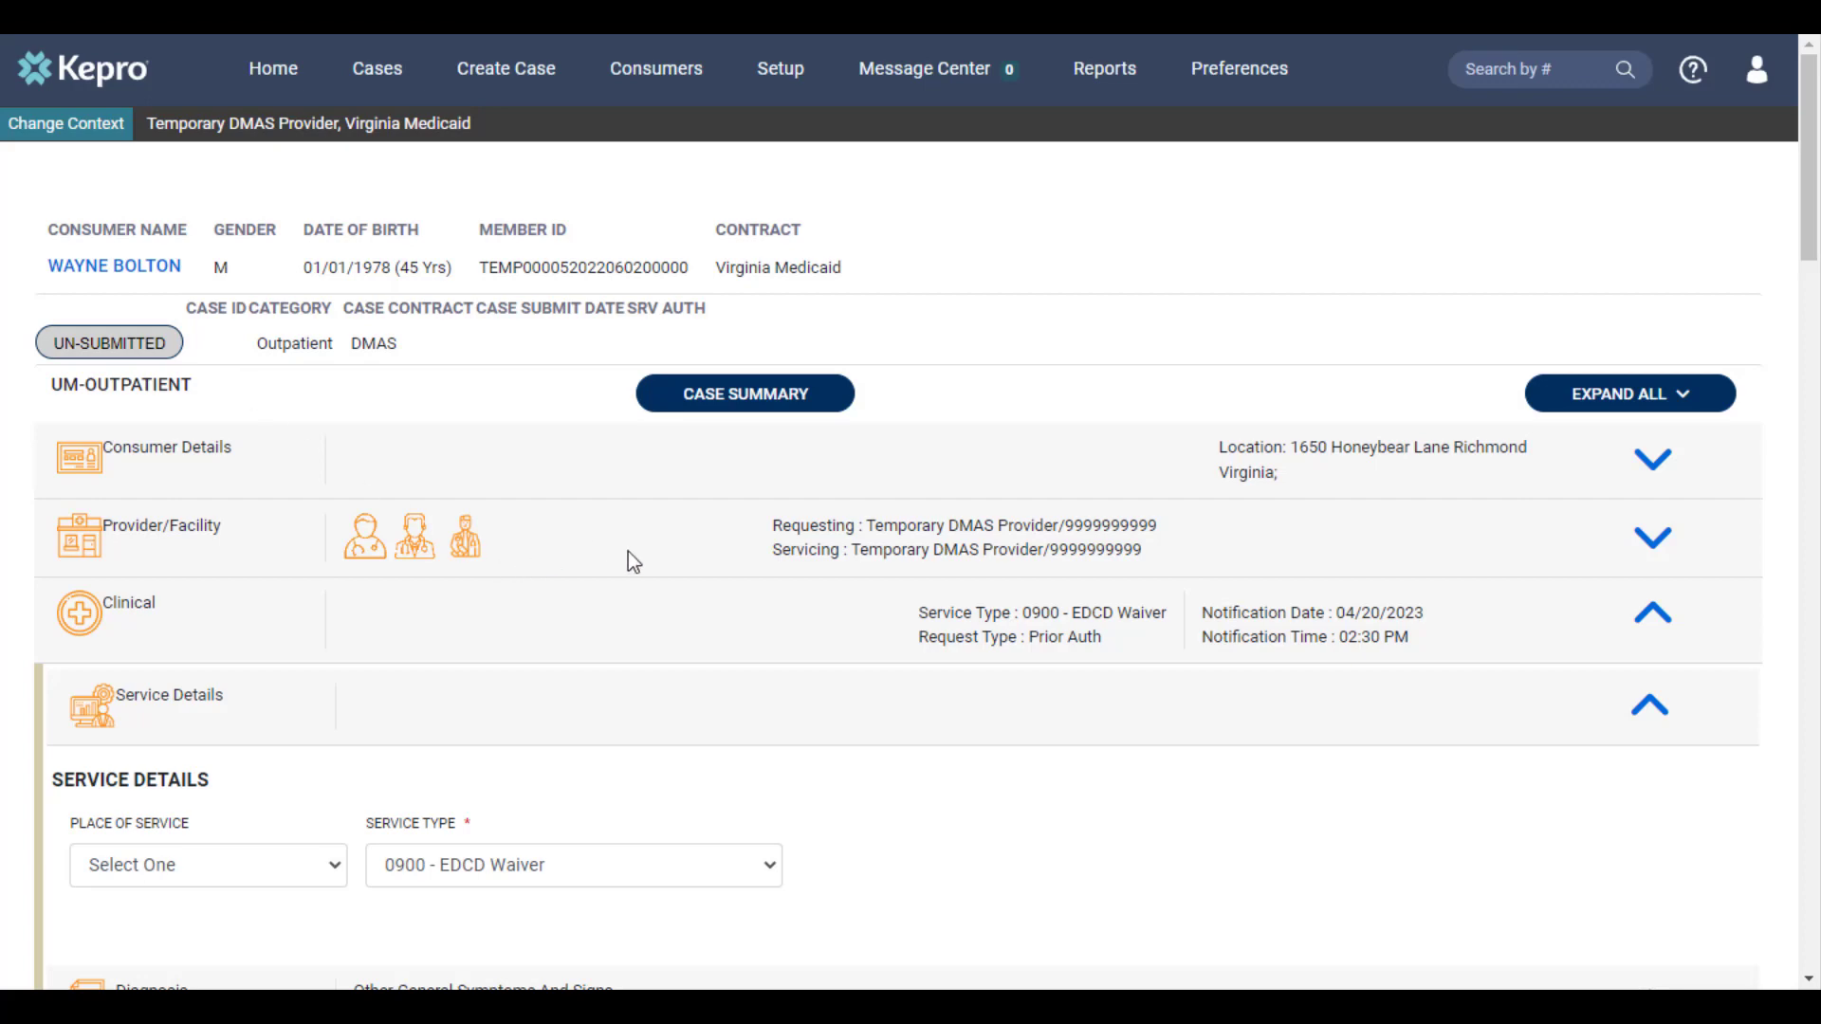
Submit the copied outpatient case and return to the portal's home page
scroll(980, 780, down, 1)
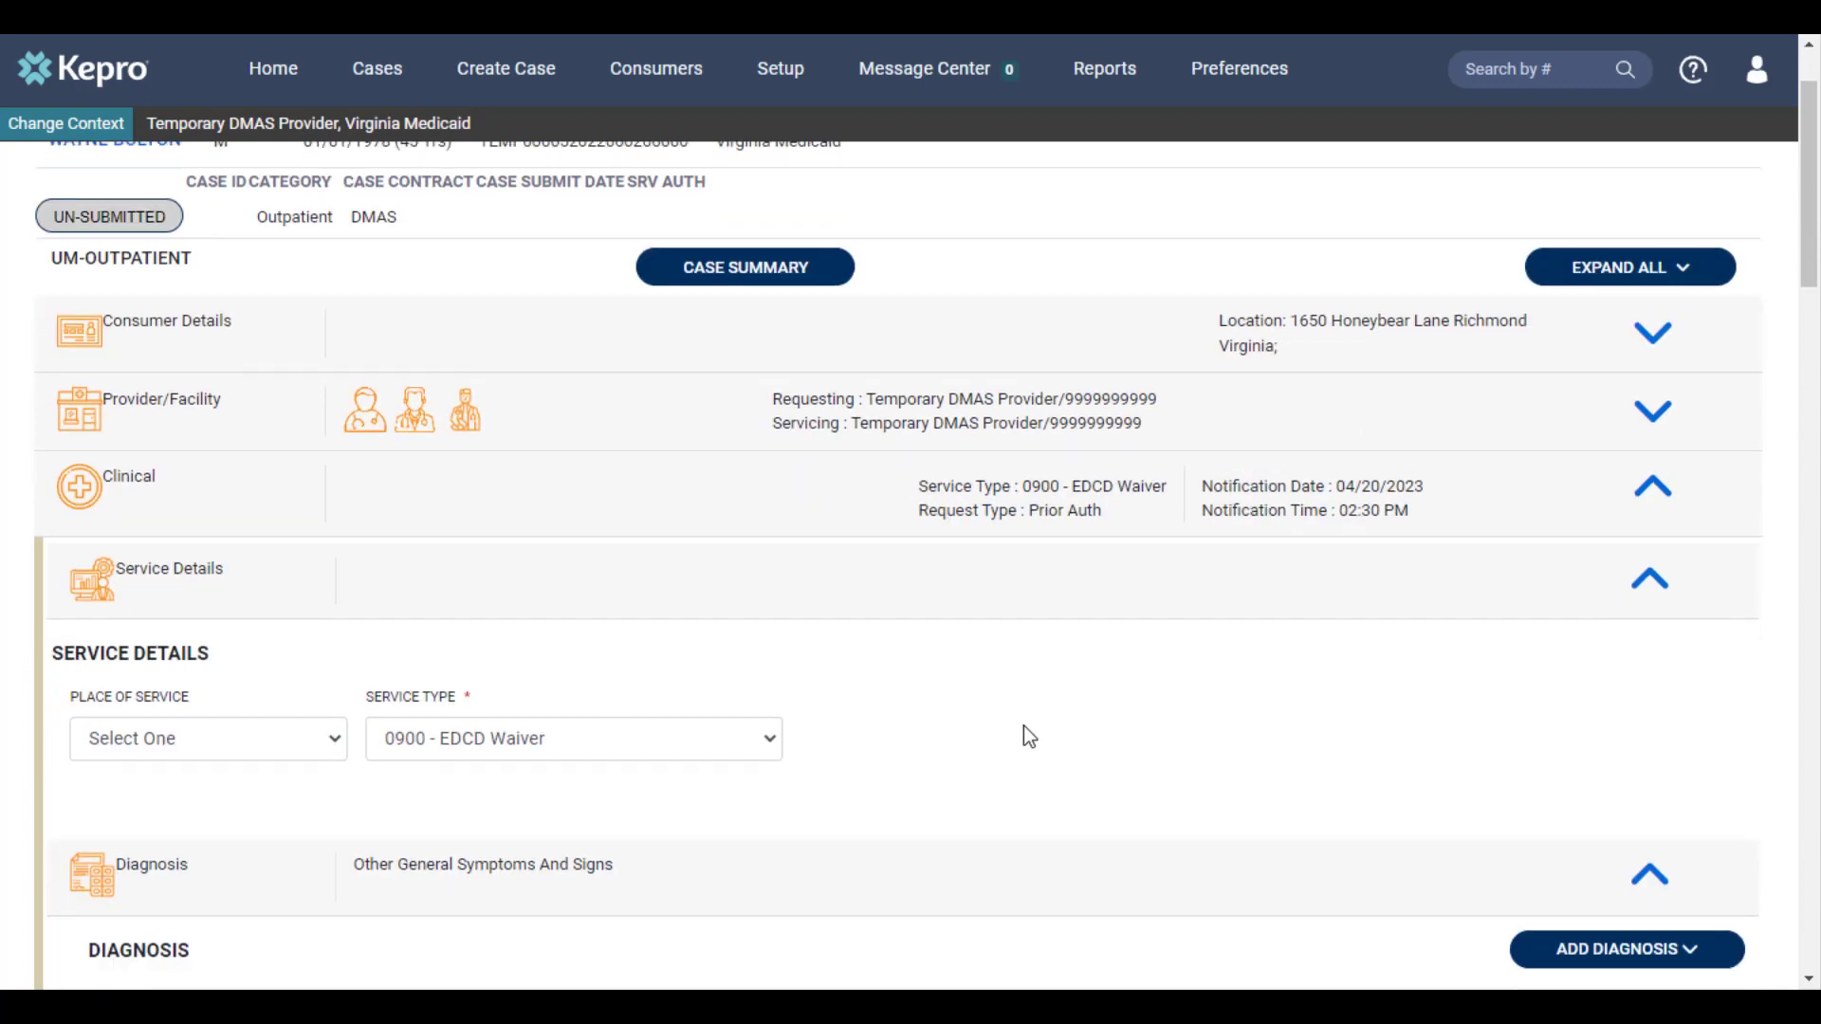
scroll(1024, 728, down, 5)
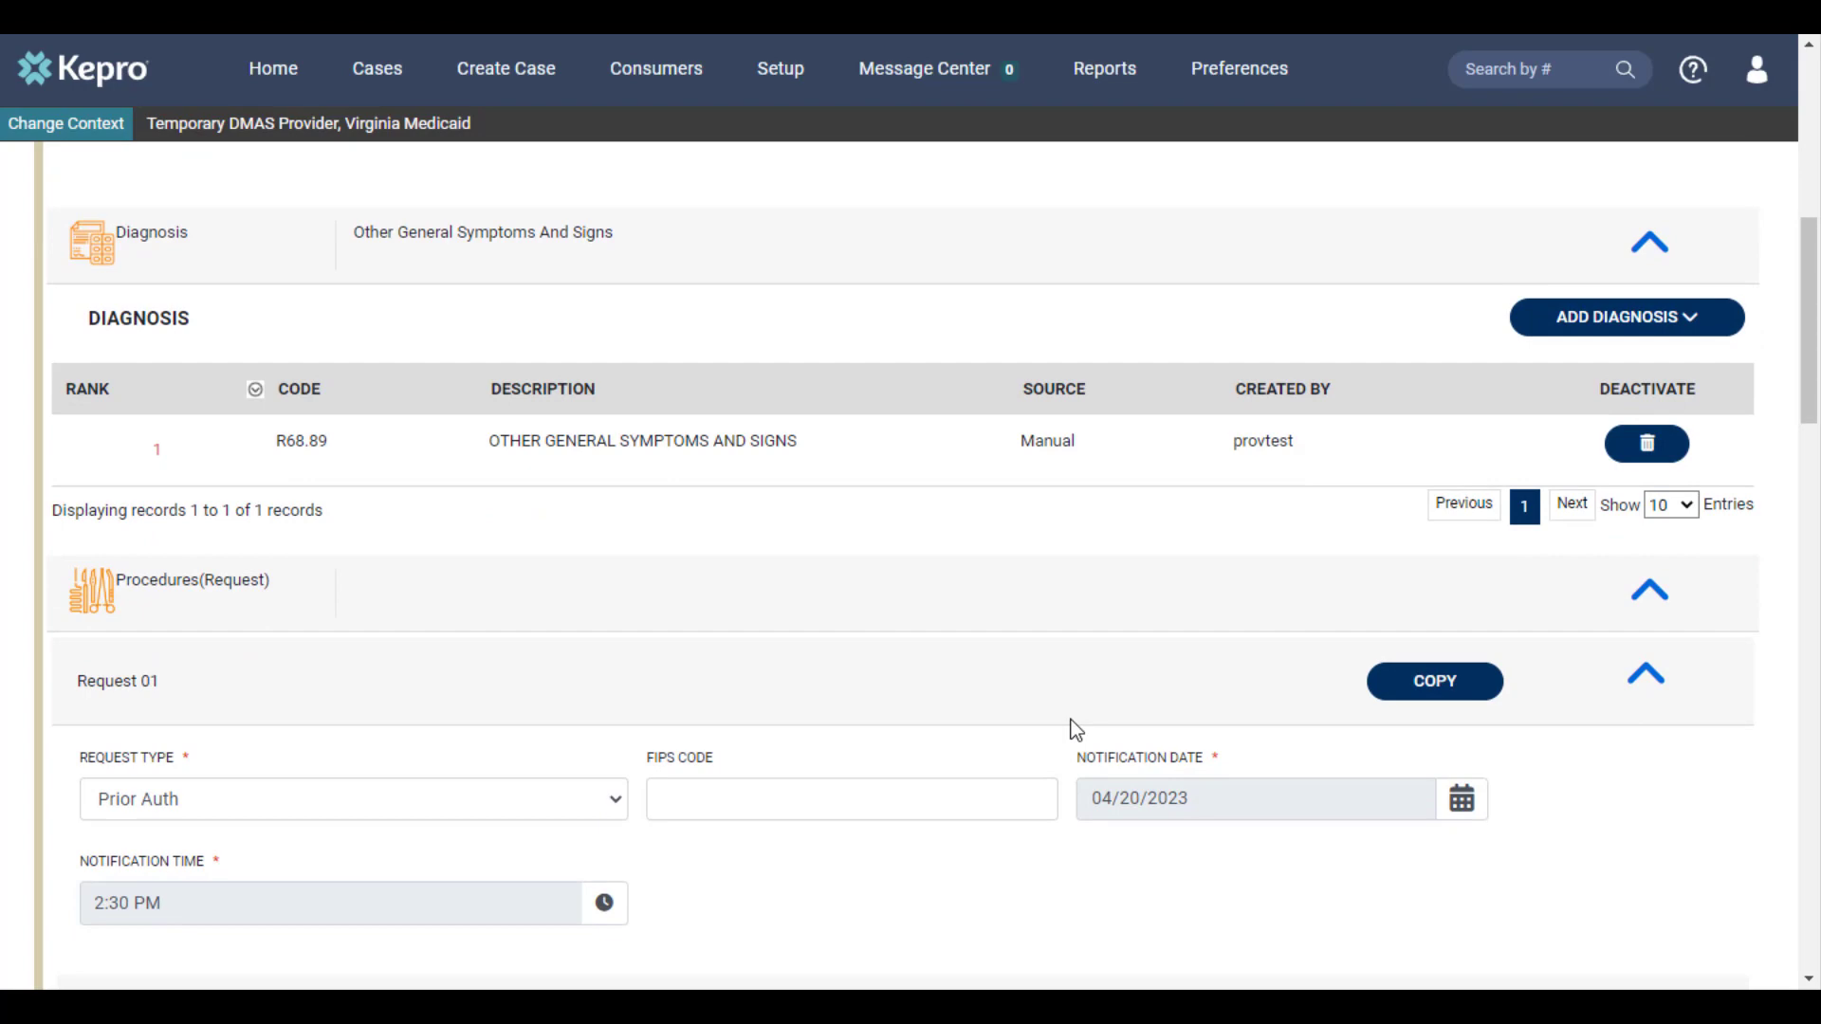
scroll(1077, 731, down, 4)
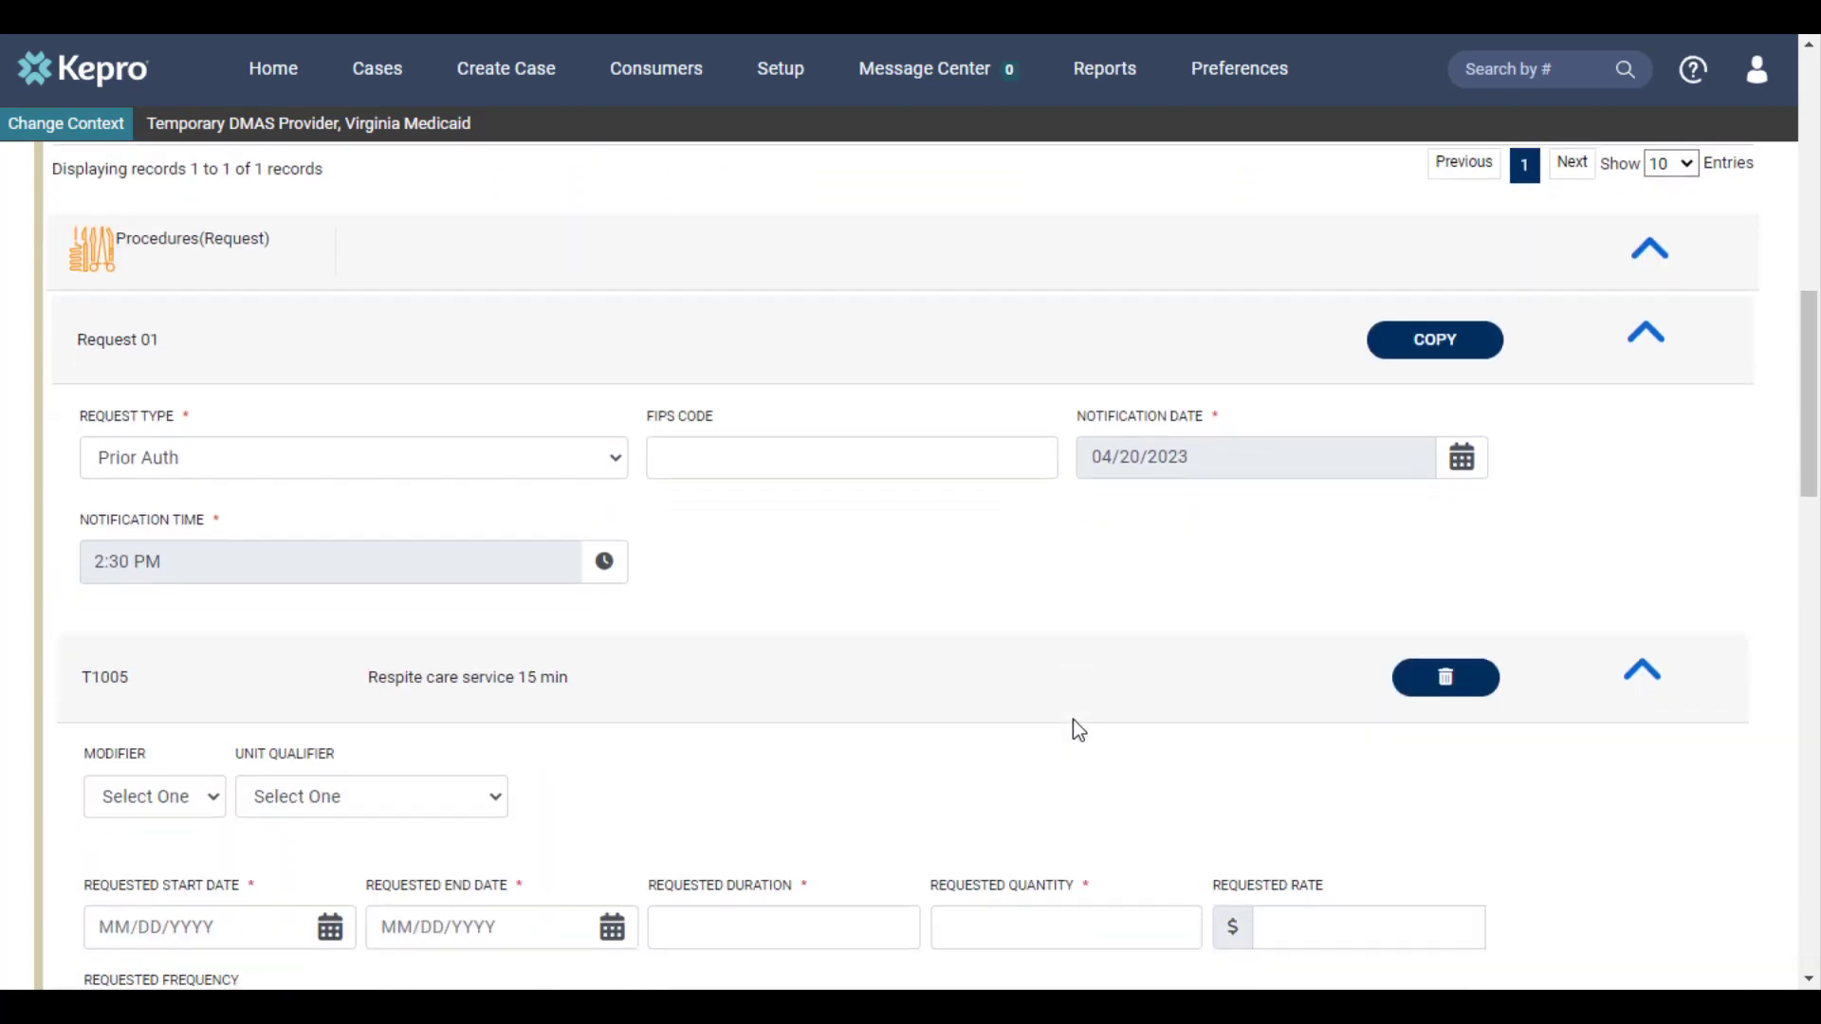
scroll(1086, 732, down, 2)
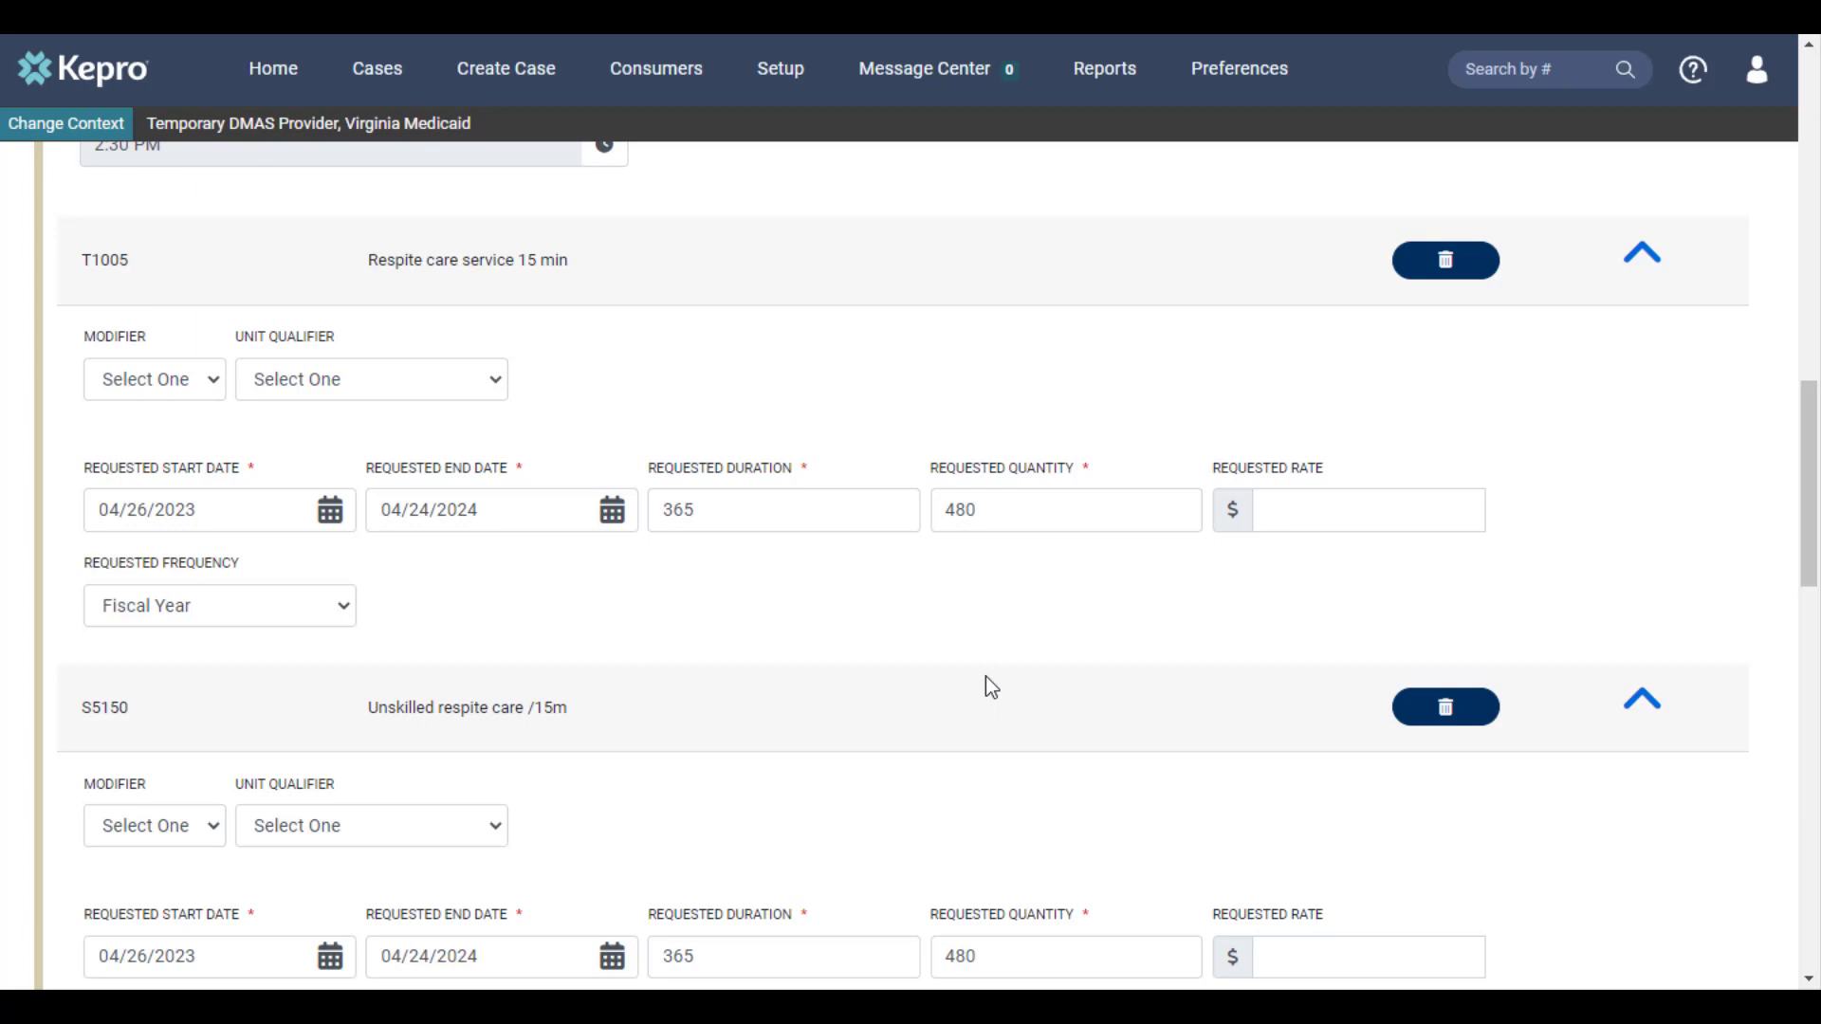
scroll(986, 678, down, 10)
scroll(987, 681, down, 9)
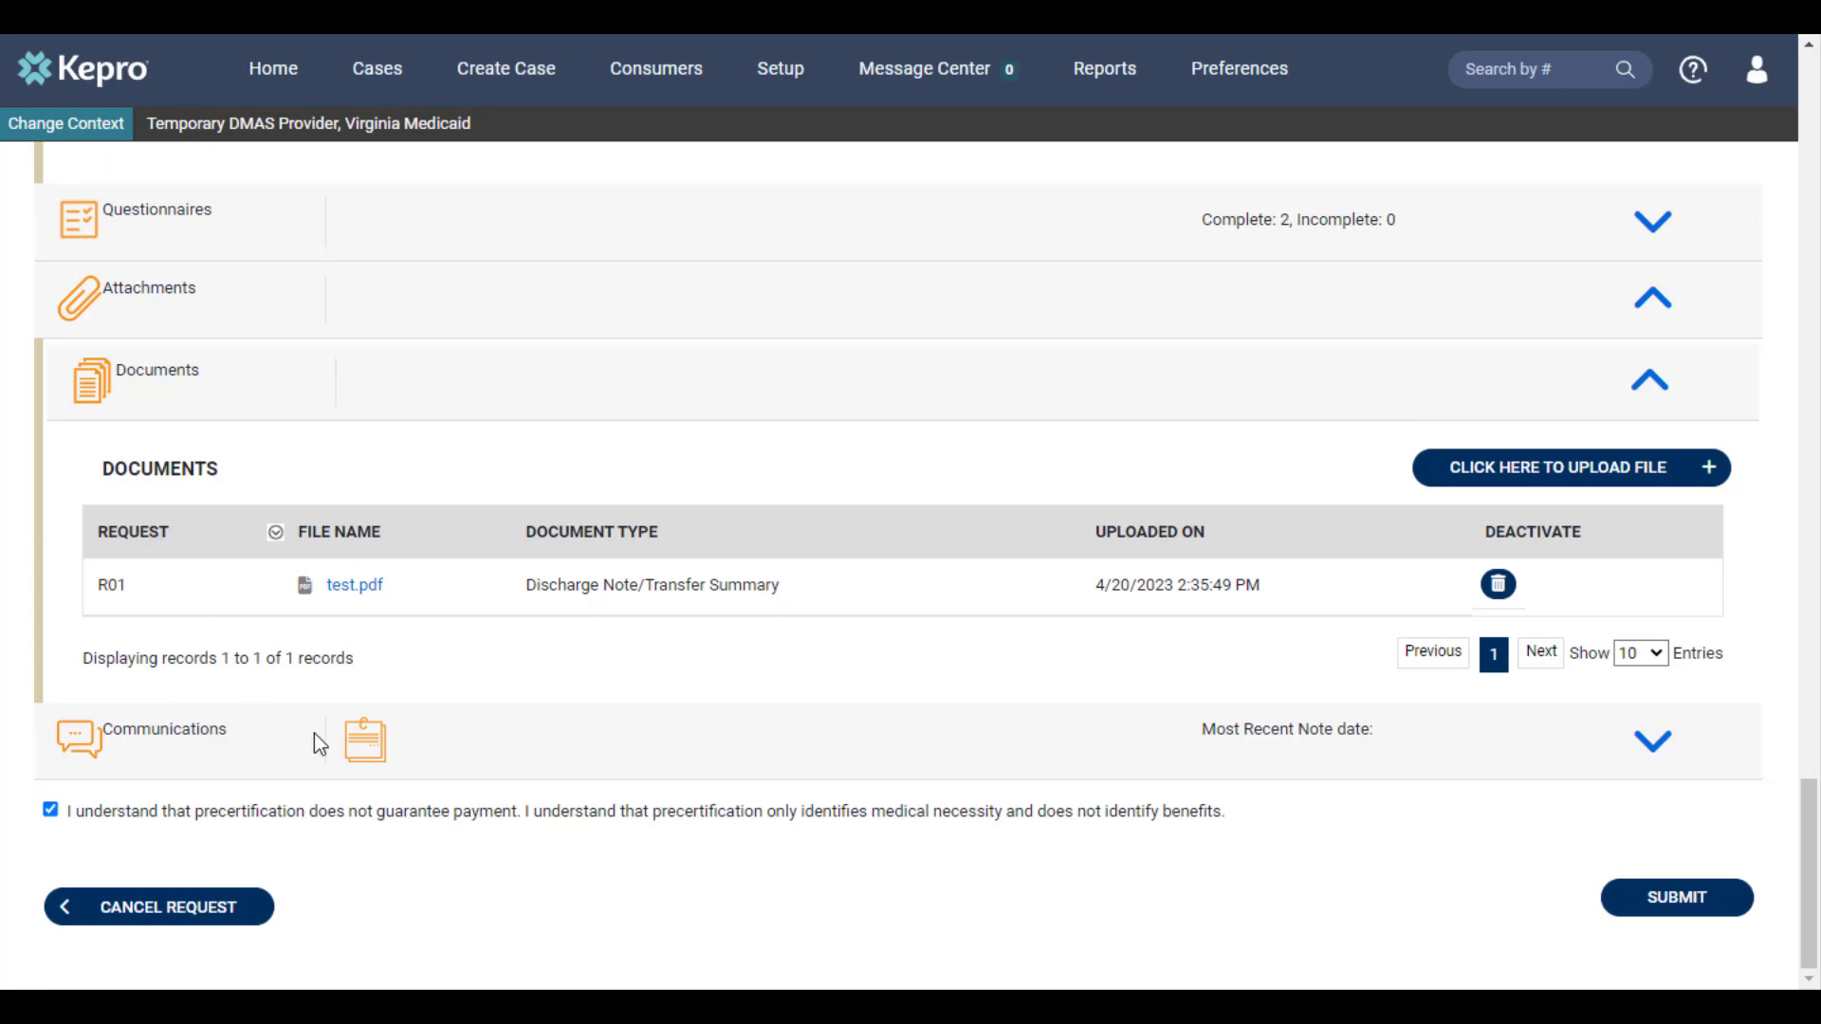
click(1635, 917)
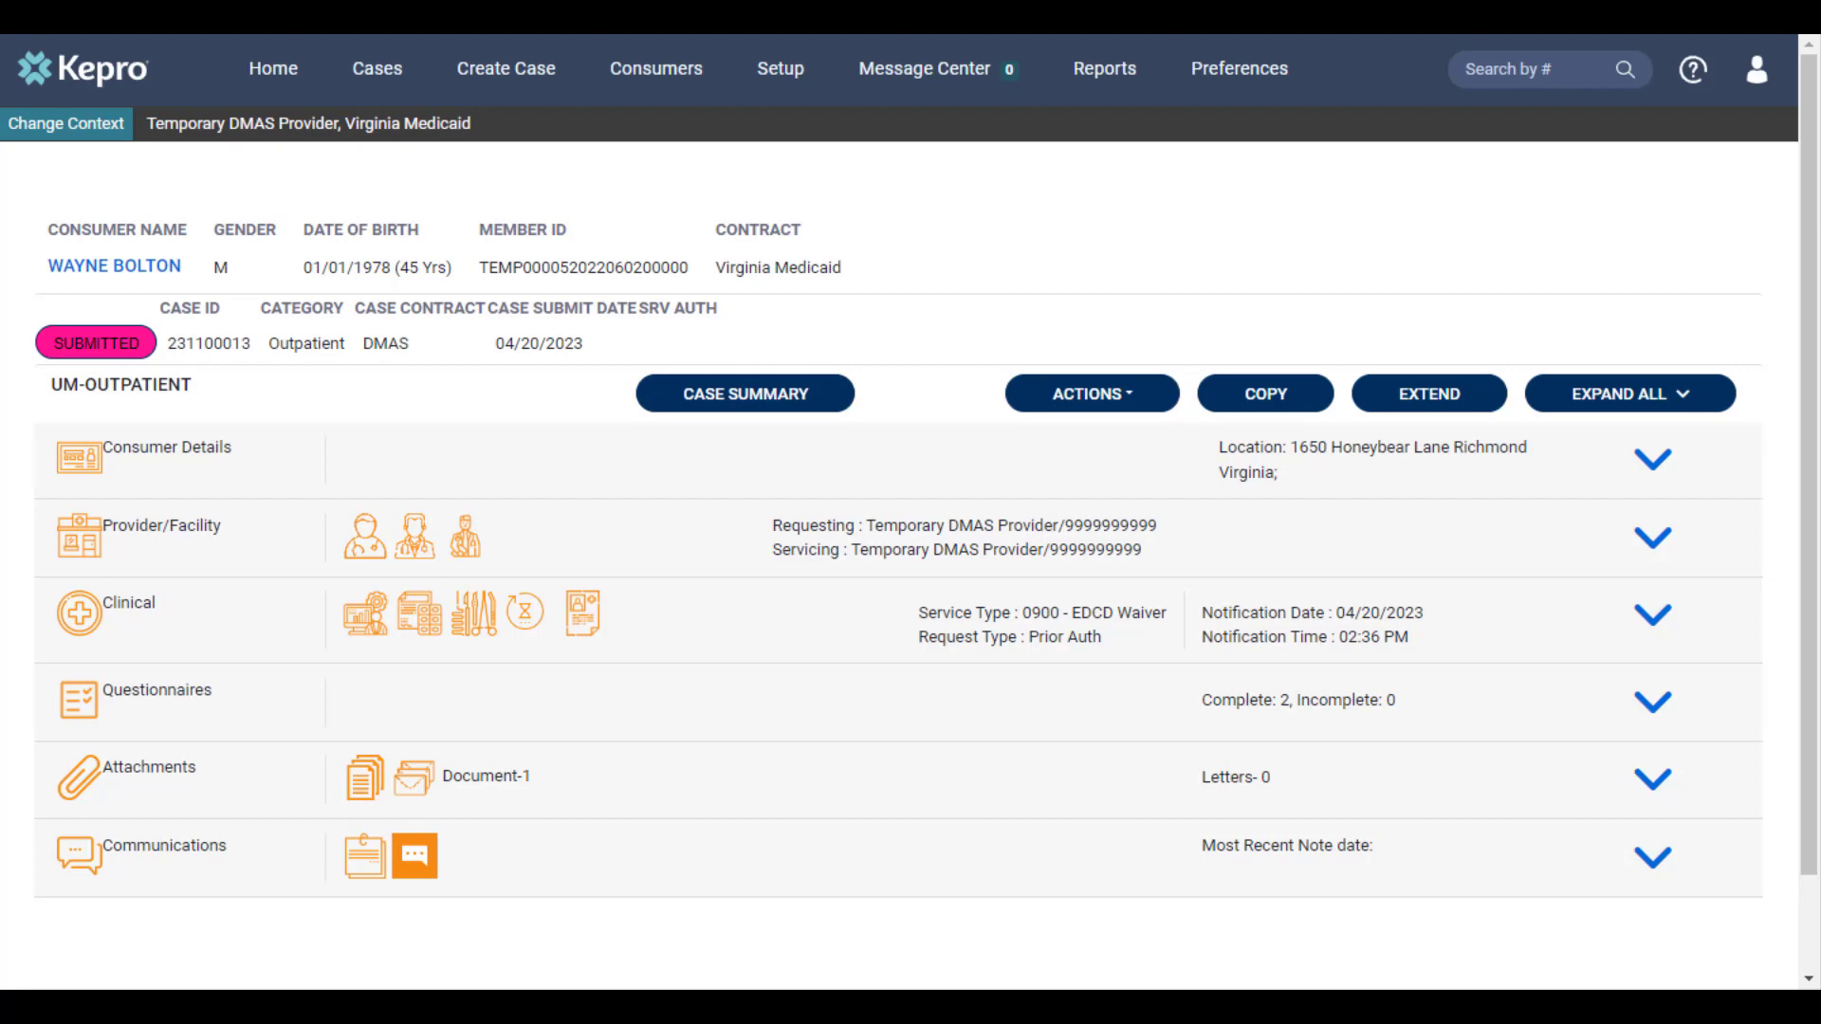
click(274, 69)
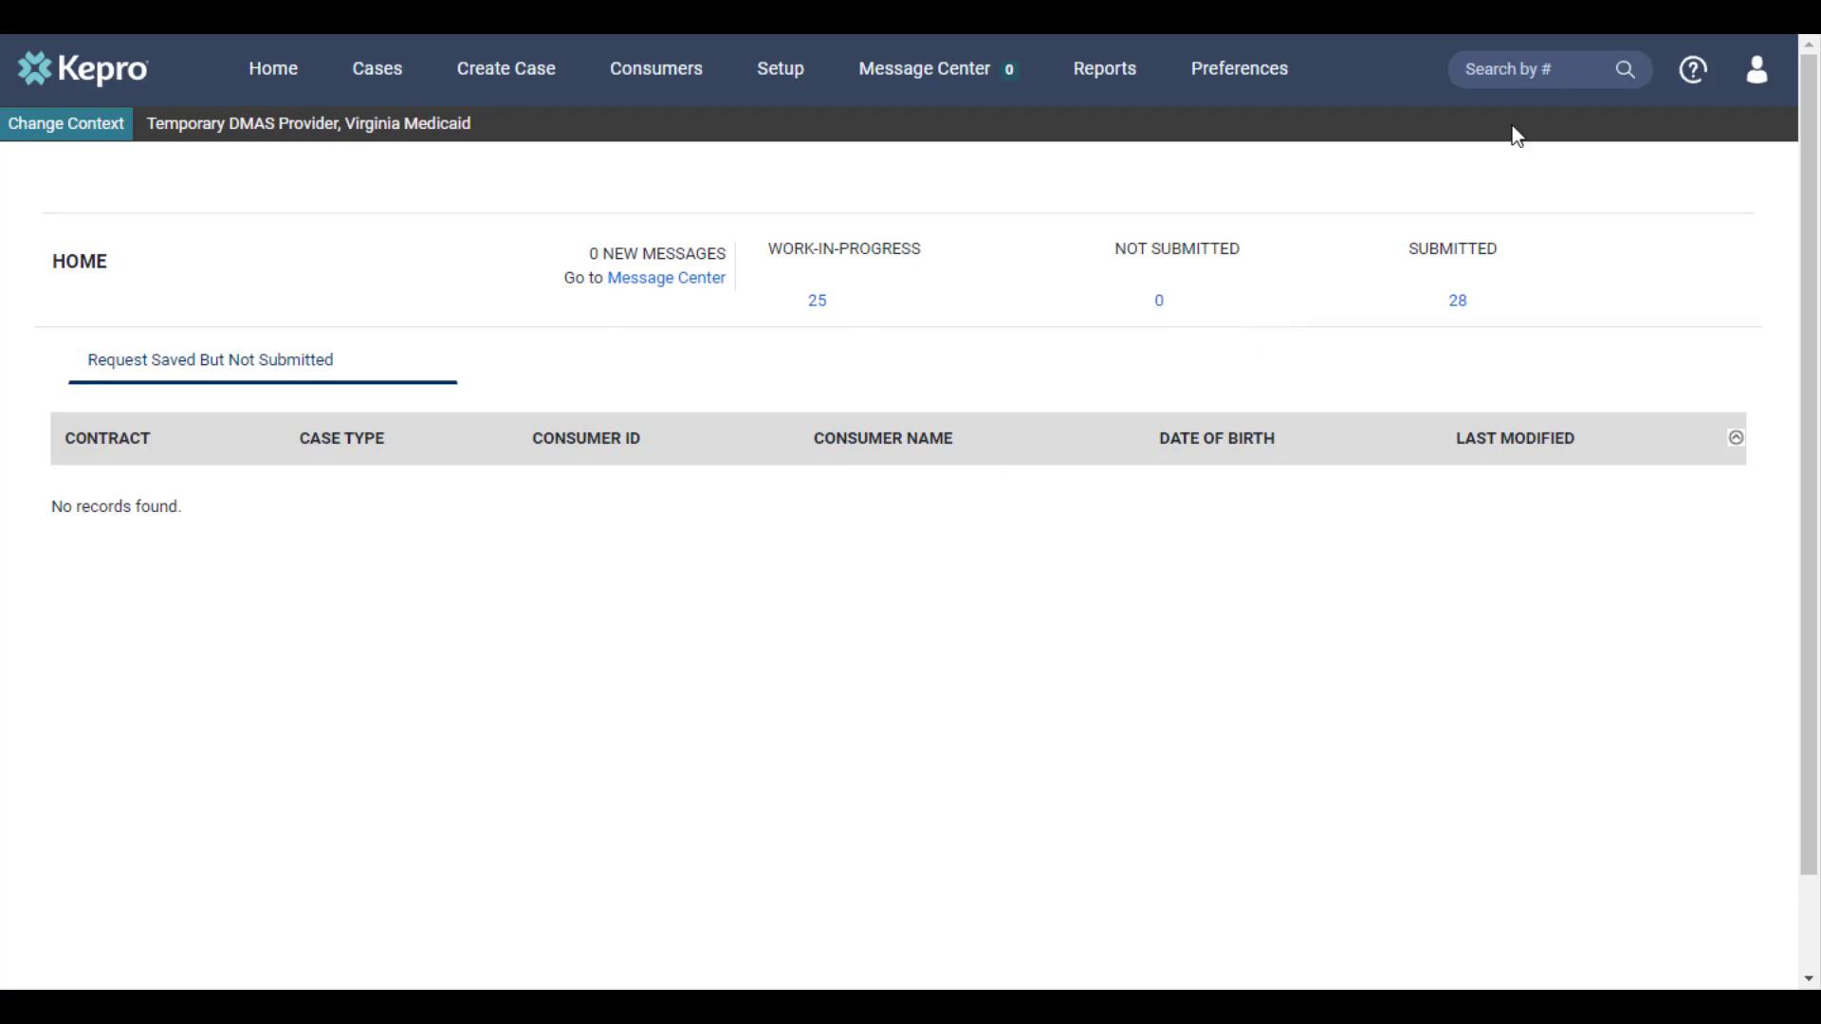
Look up the inpatient case by its case number and open it
click(1553, 74)
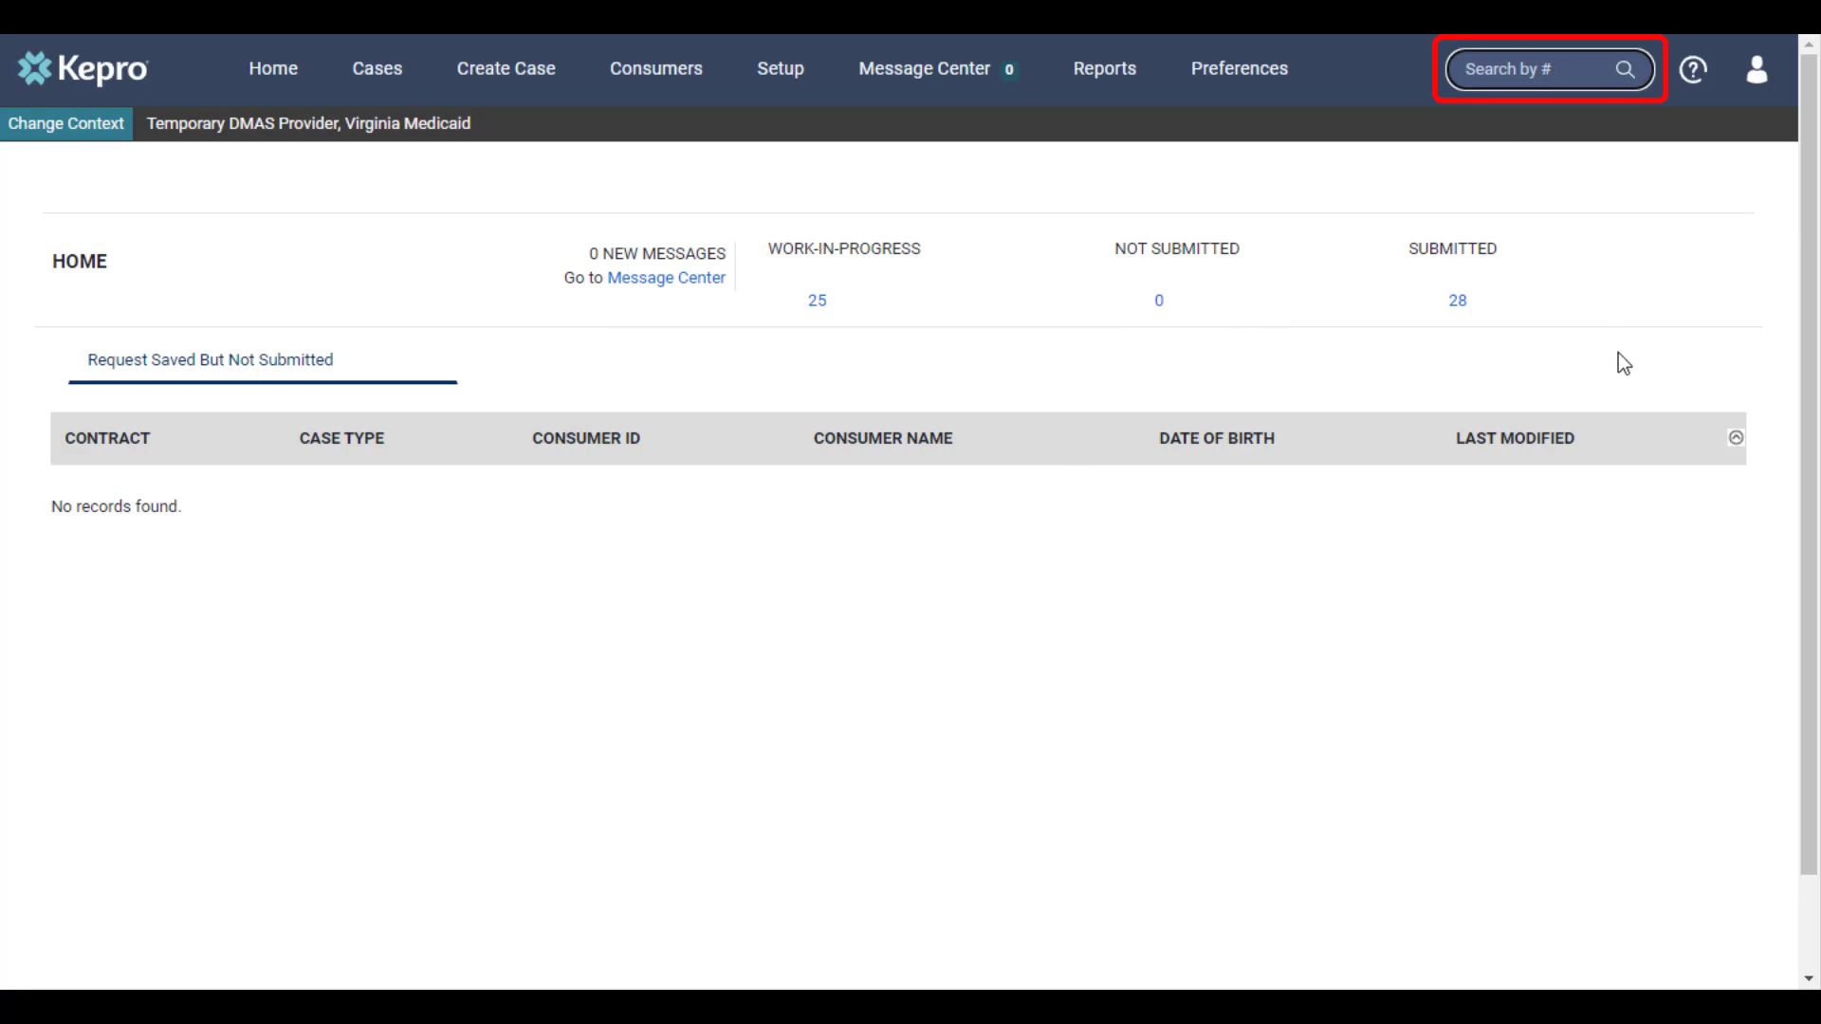
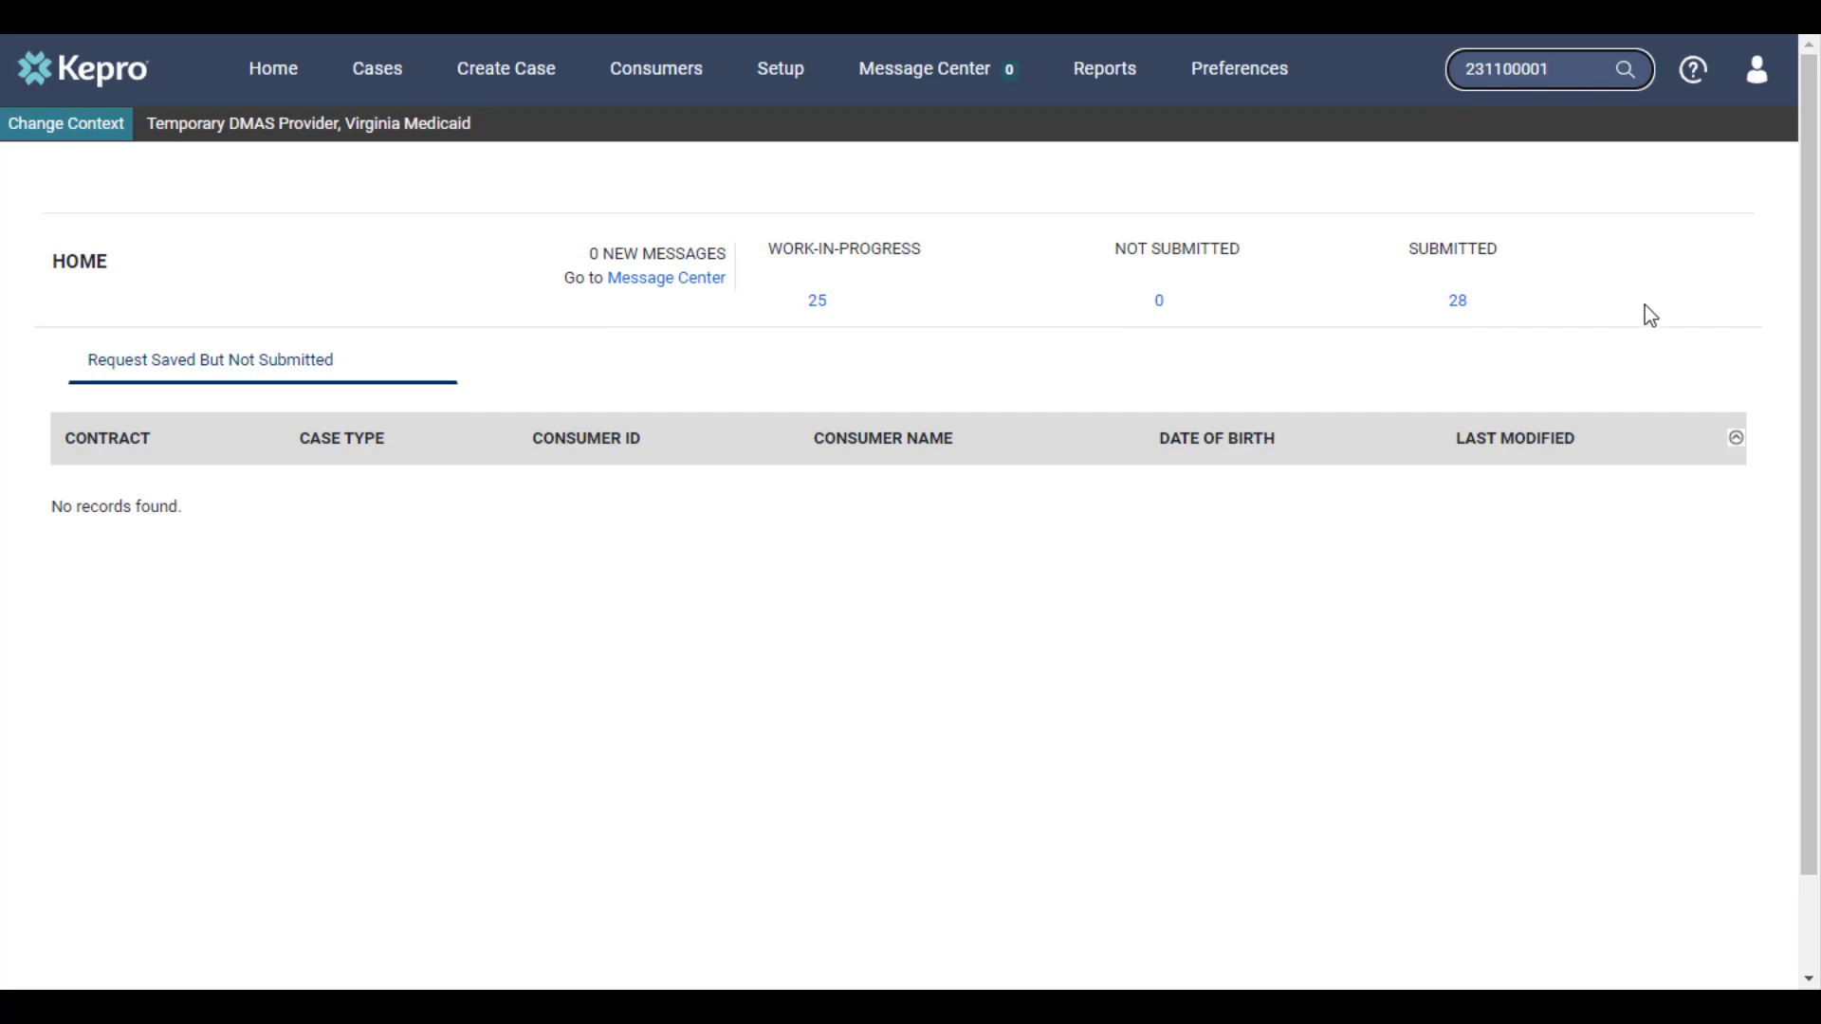
key(Return)
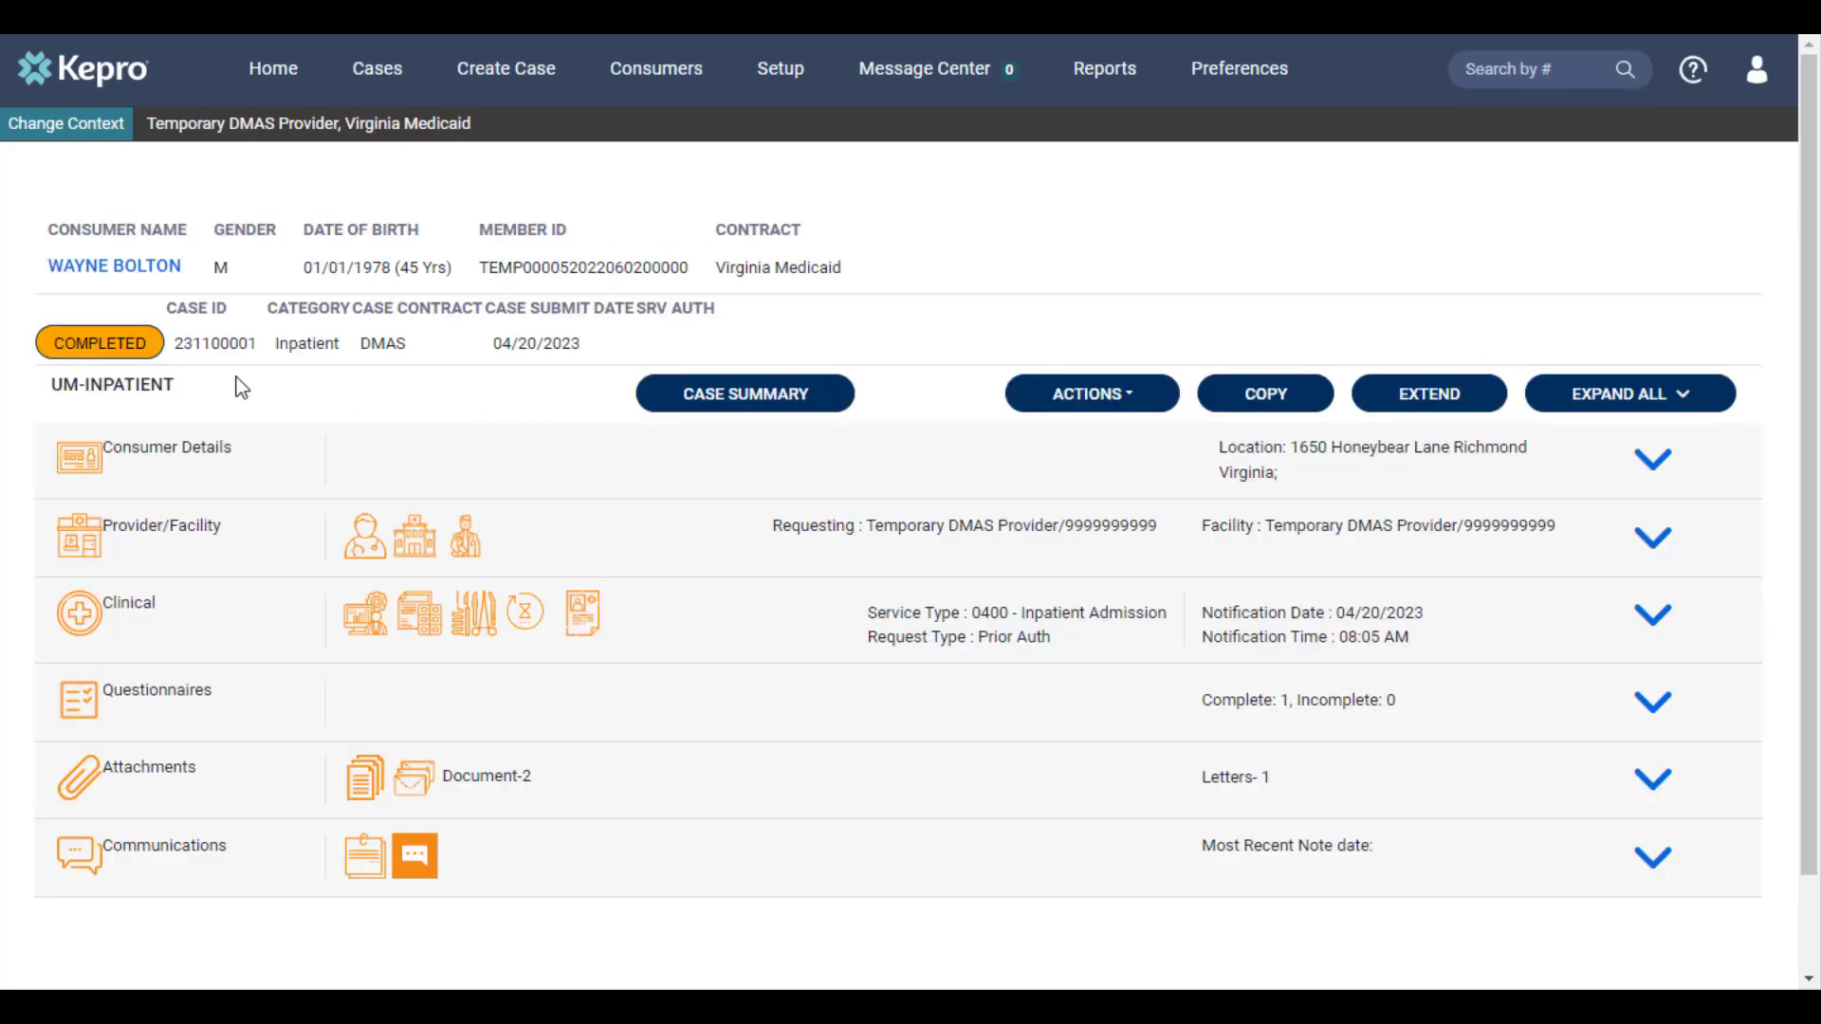
Open the case summary and review its requests, notes, questionnaires, documents and letters
click(754, 396)
scroll(1060, 520, down, 5)
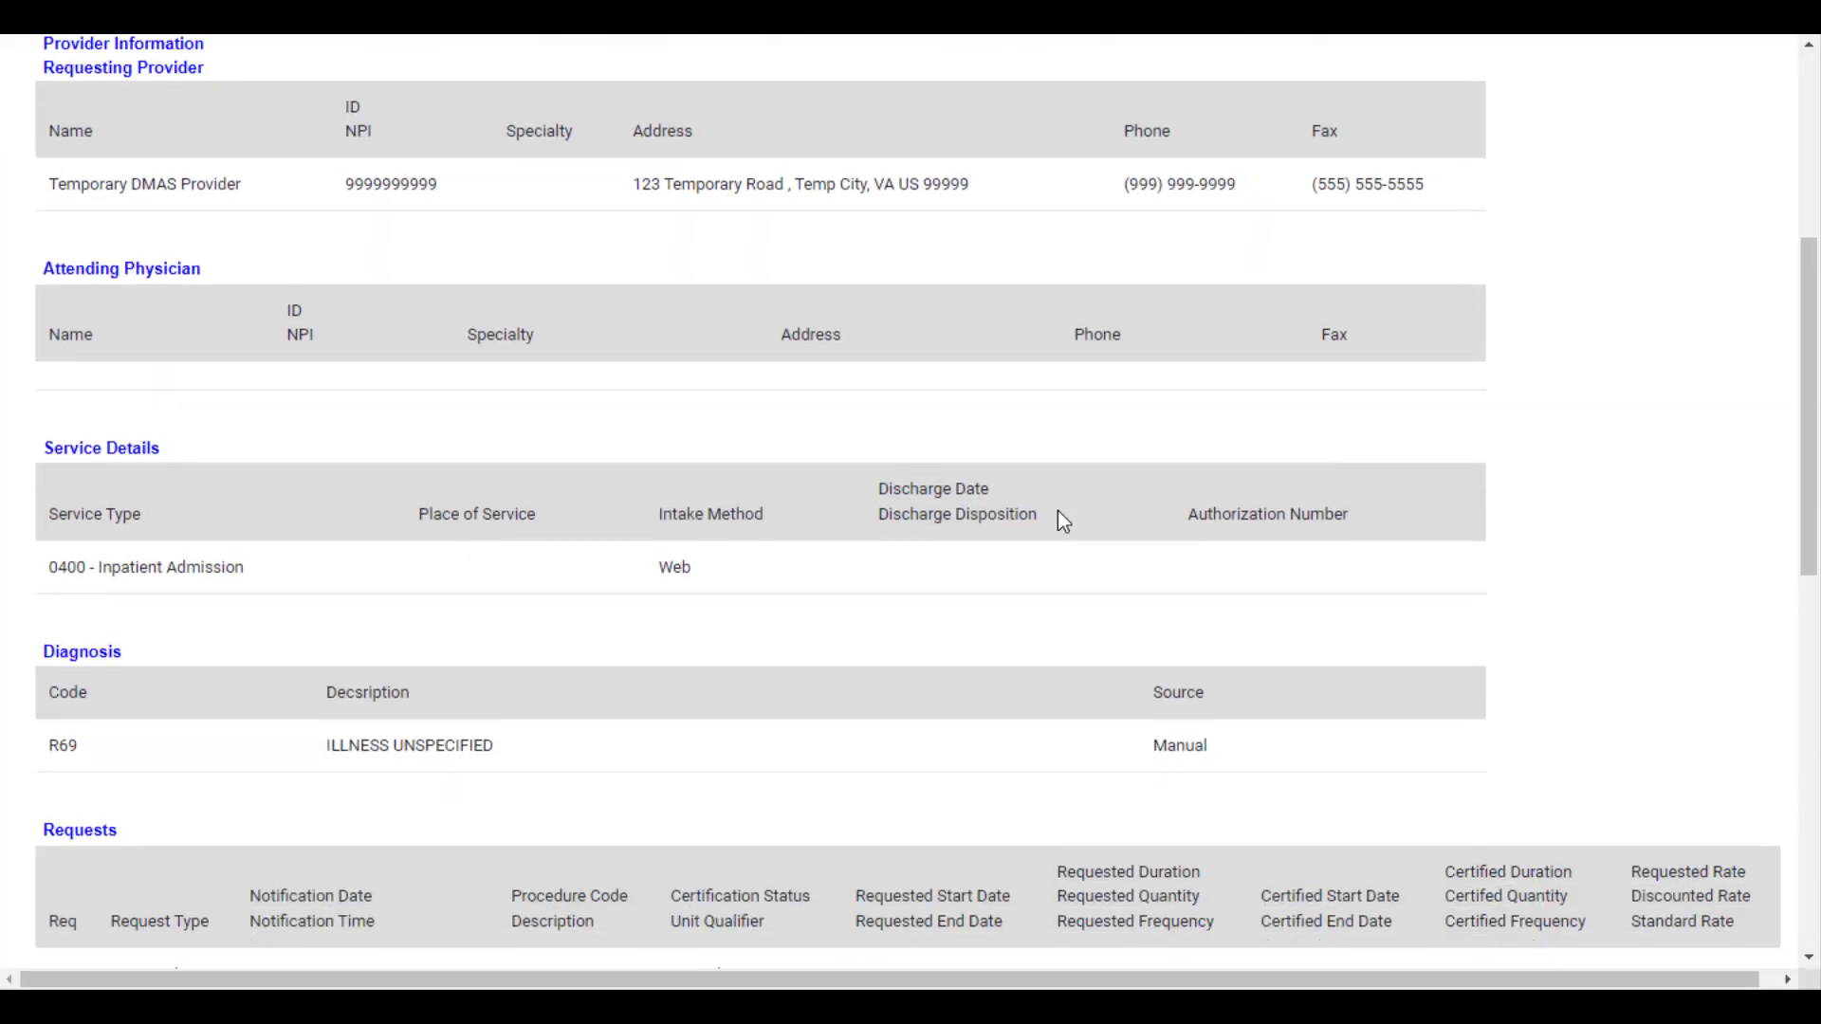
scroll(1057, 512, down, 4)
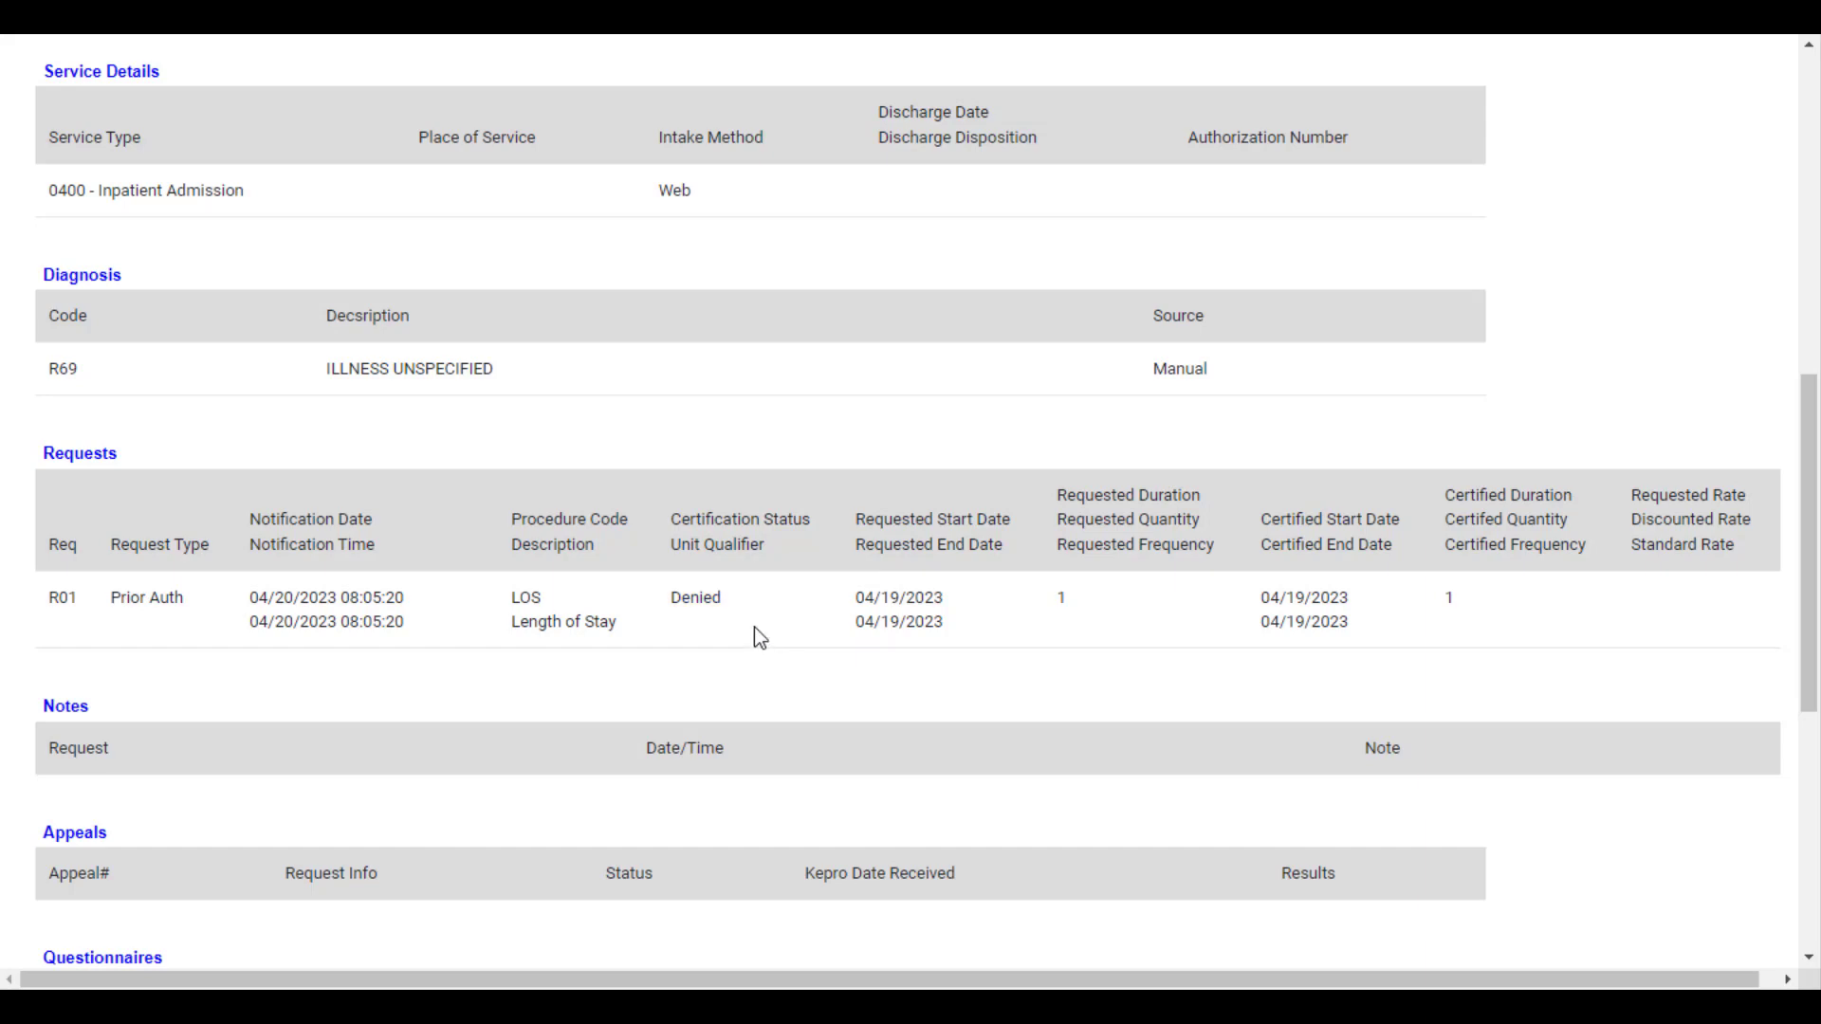
scroll(756, 634, down, 6)
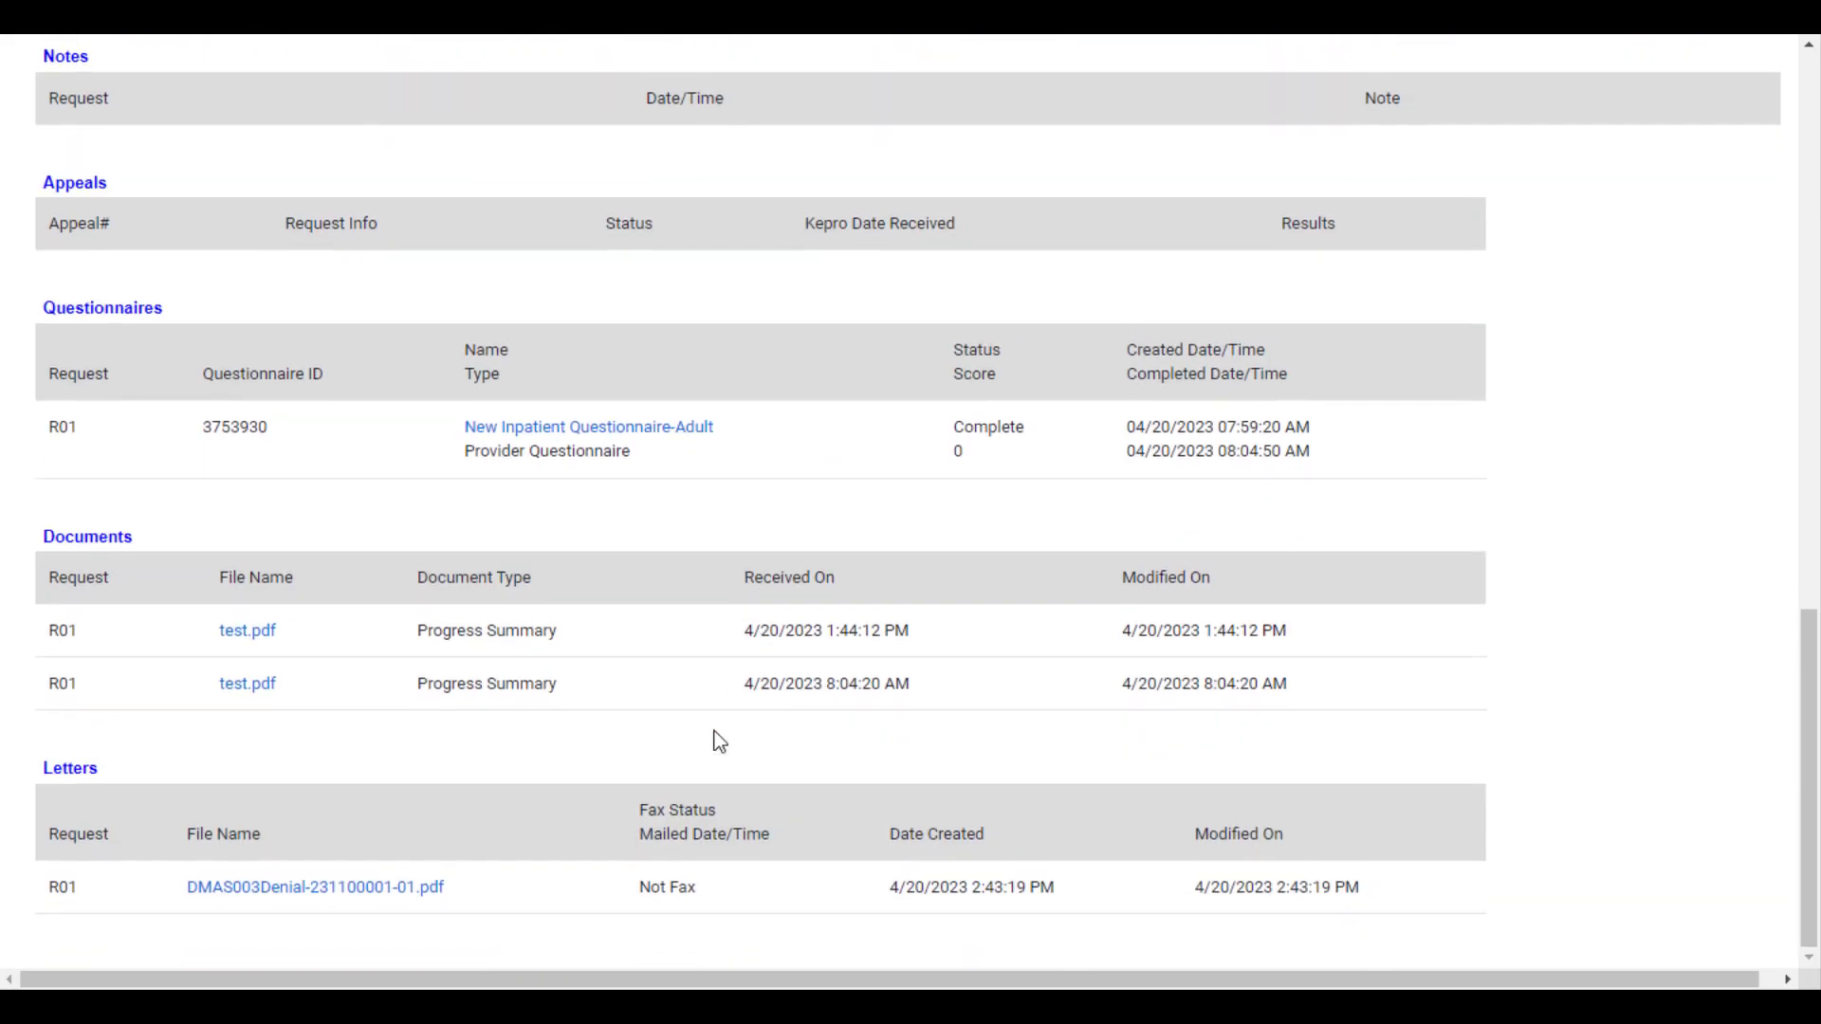
View the denial letter for request R01, close it and return to the case page
click(270, 901)
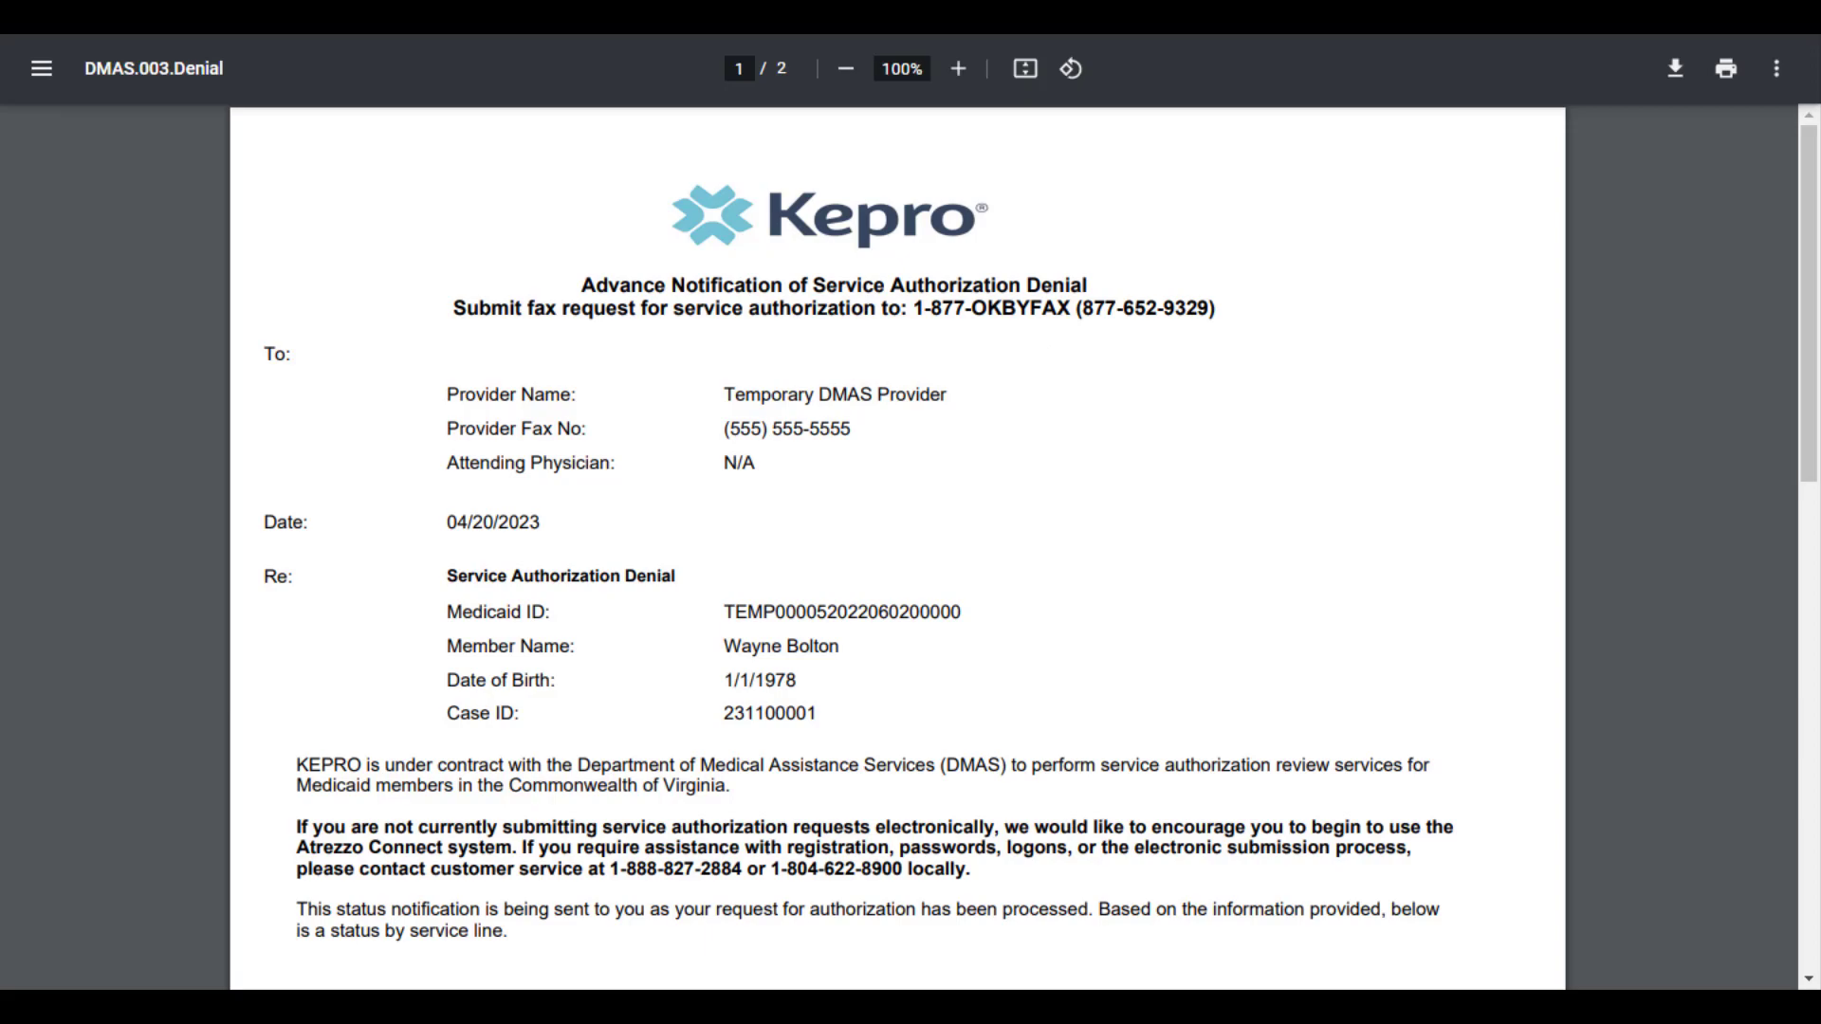
key(ctrl+w)
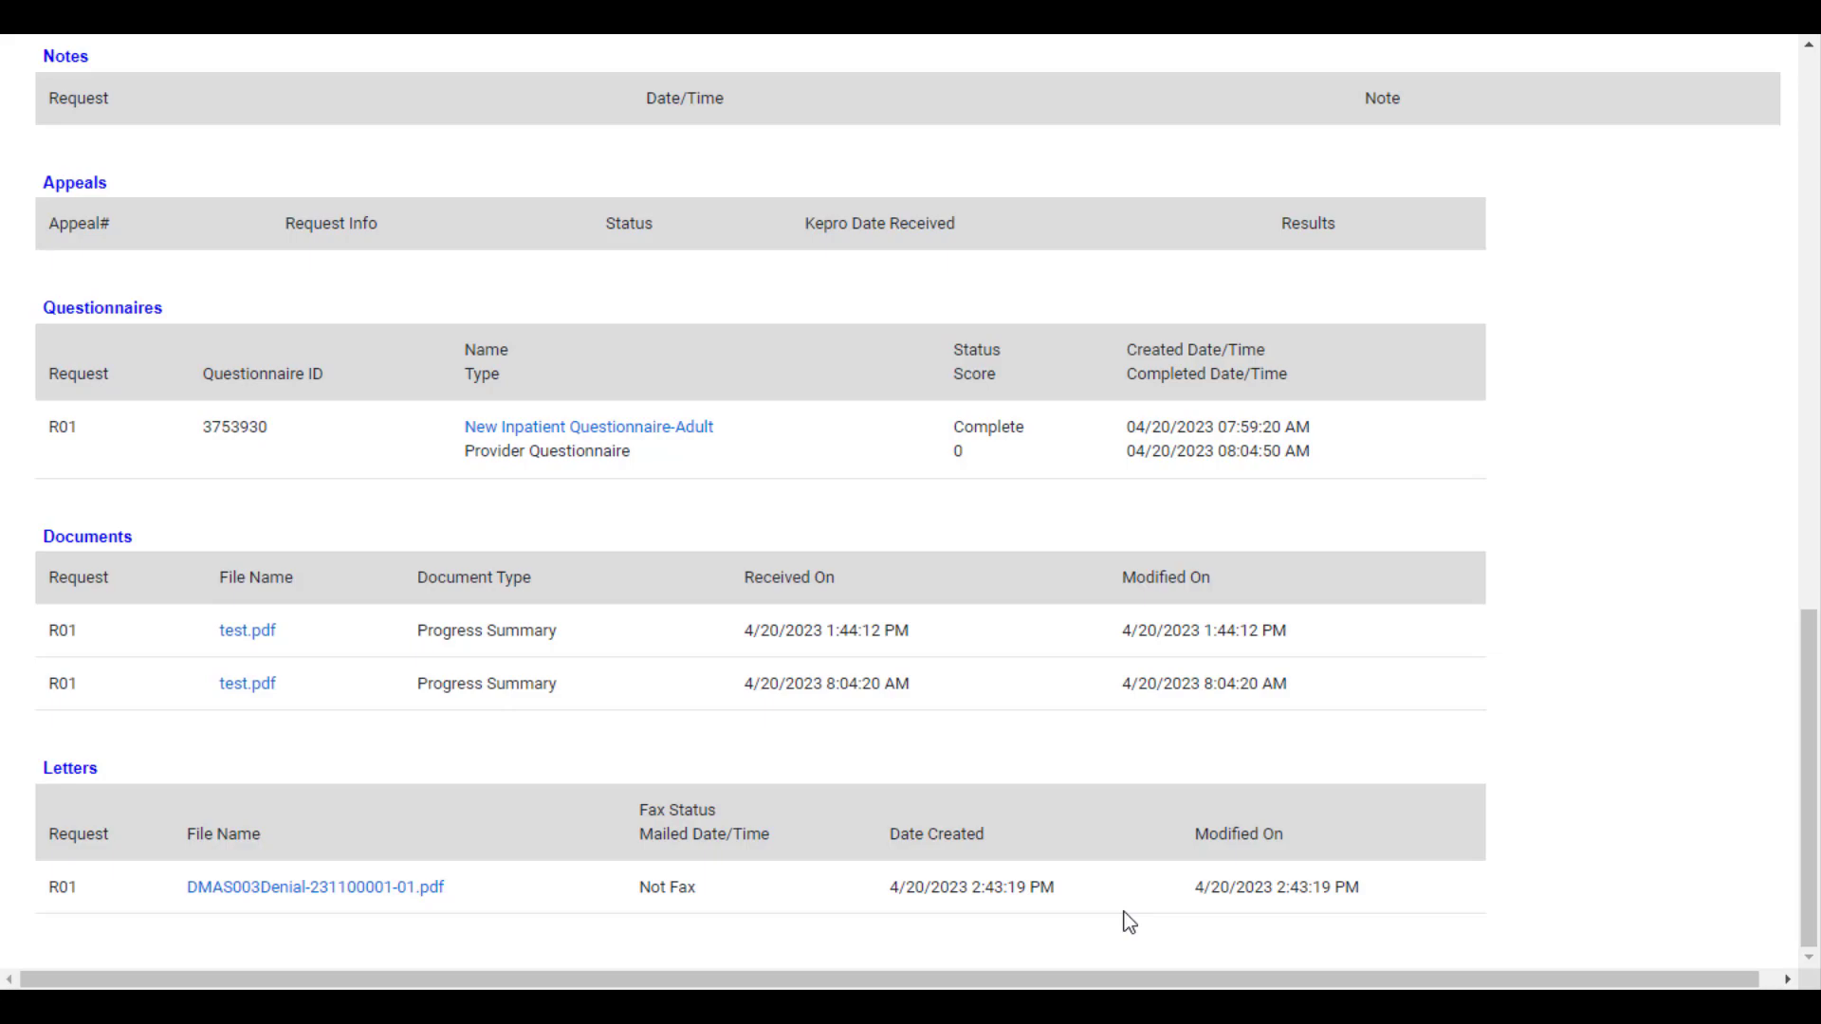
scroll(1129, 922, up, 15)
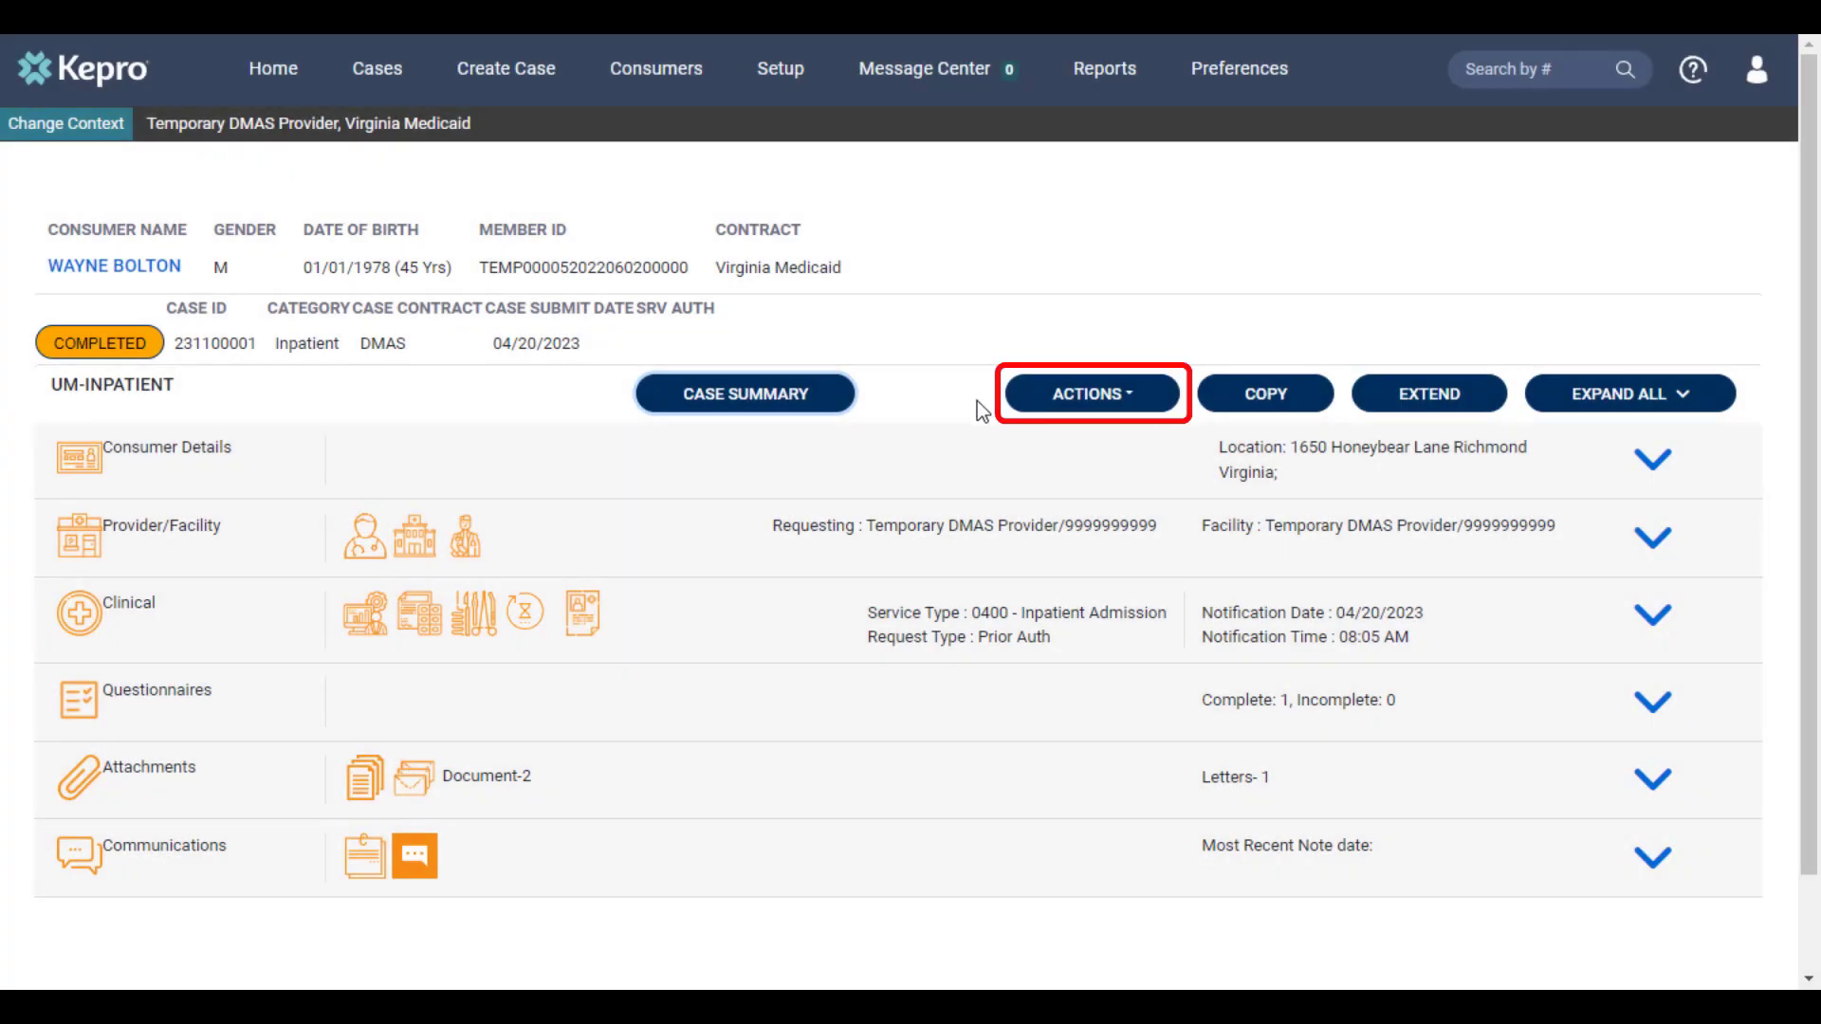
Start a peer to peer review request on the case for request R01
click(1136, 403)
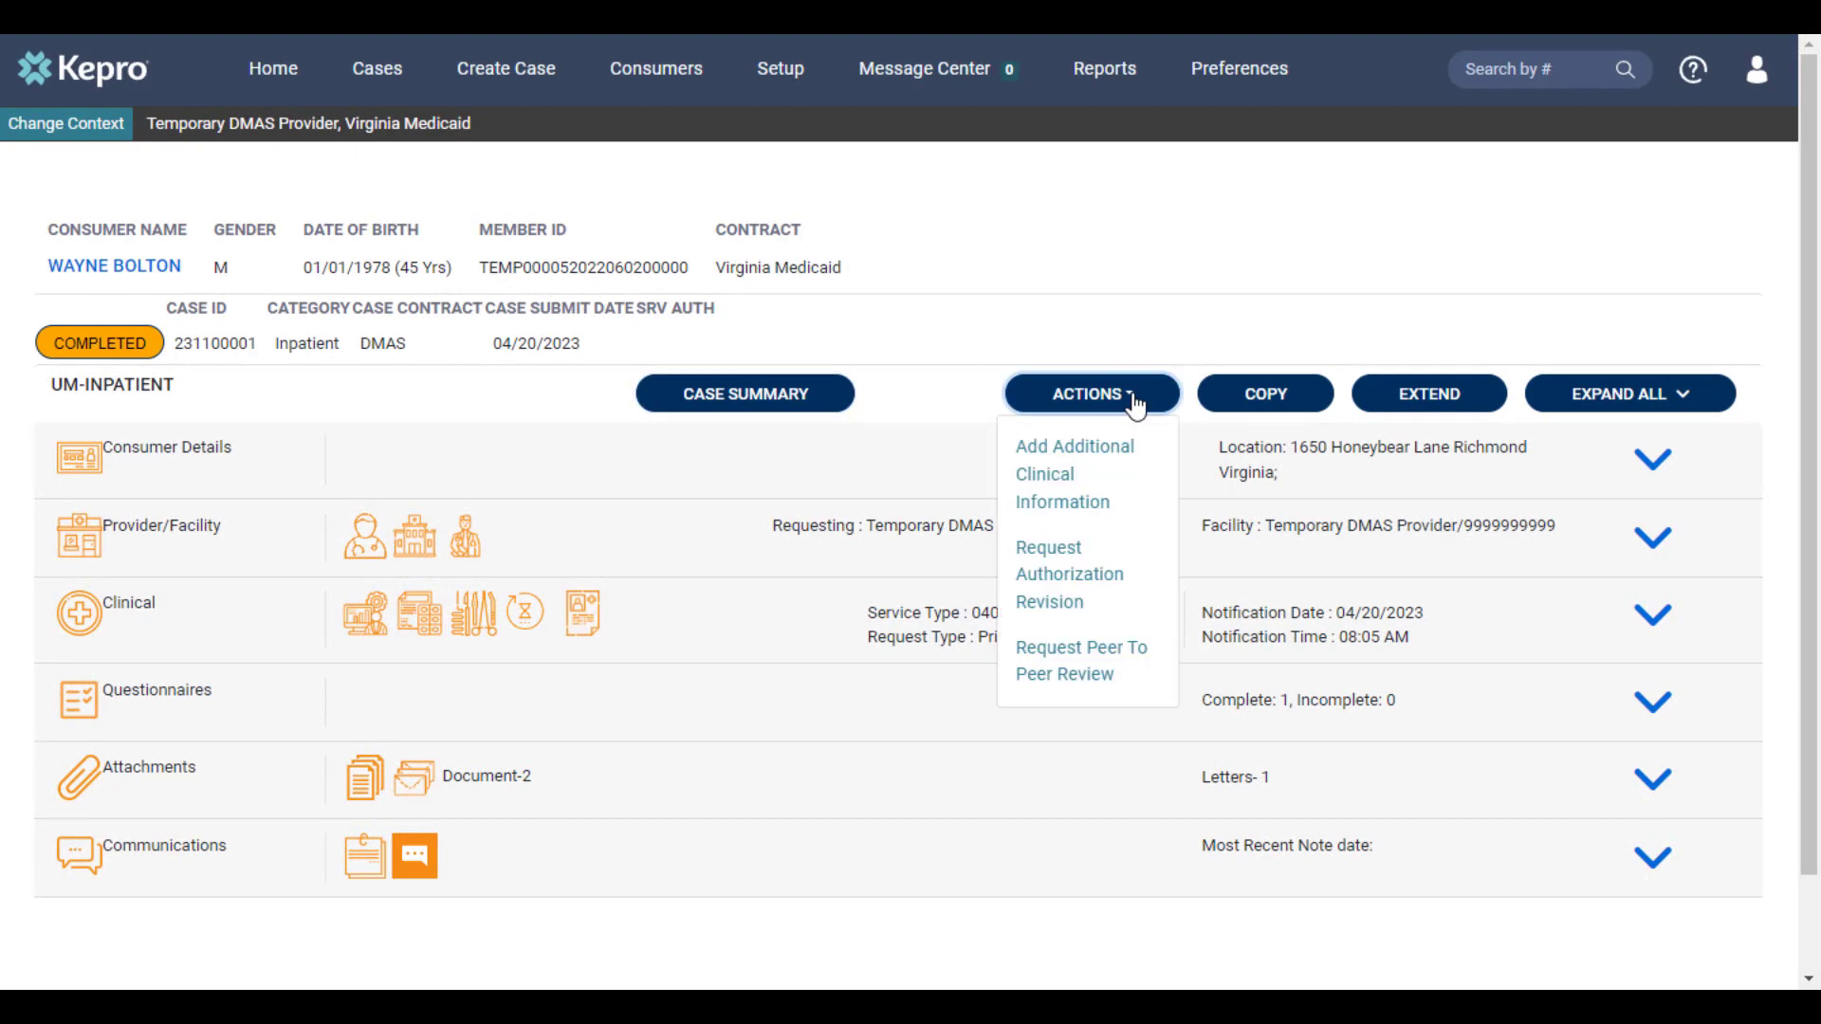
click(1077, 676)
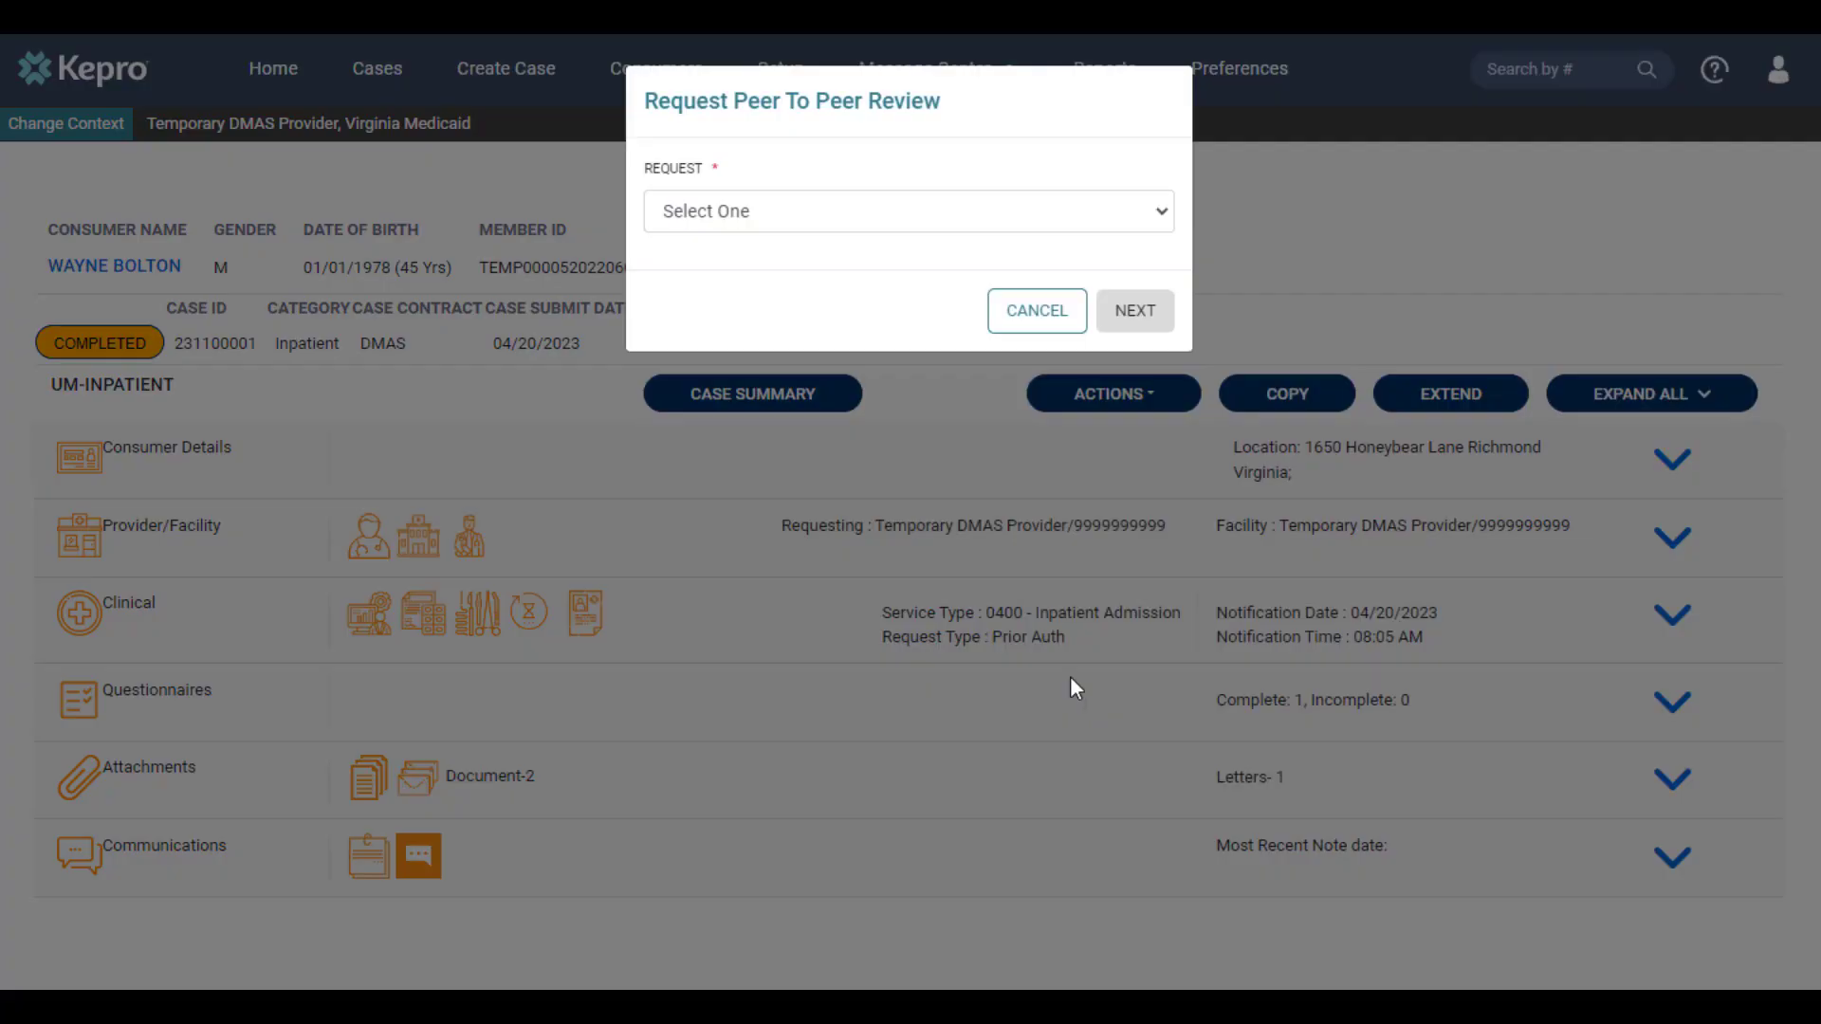
click(772, 213)
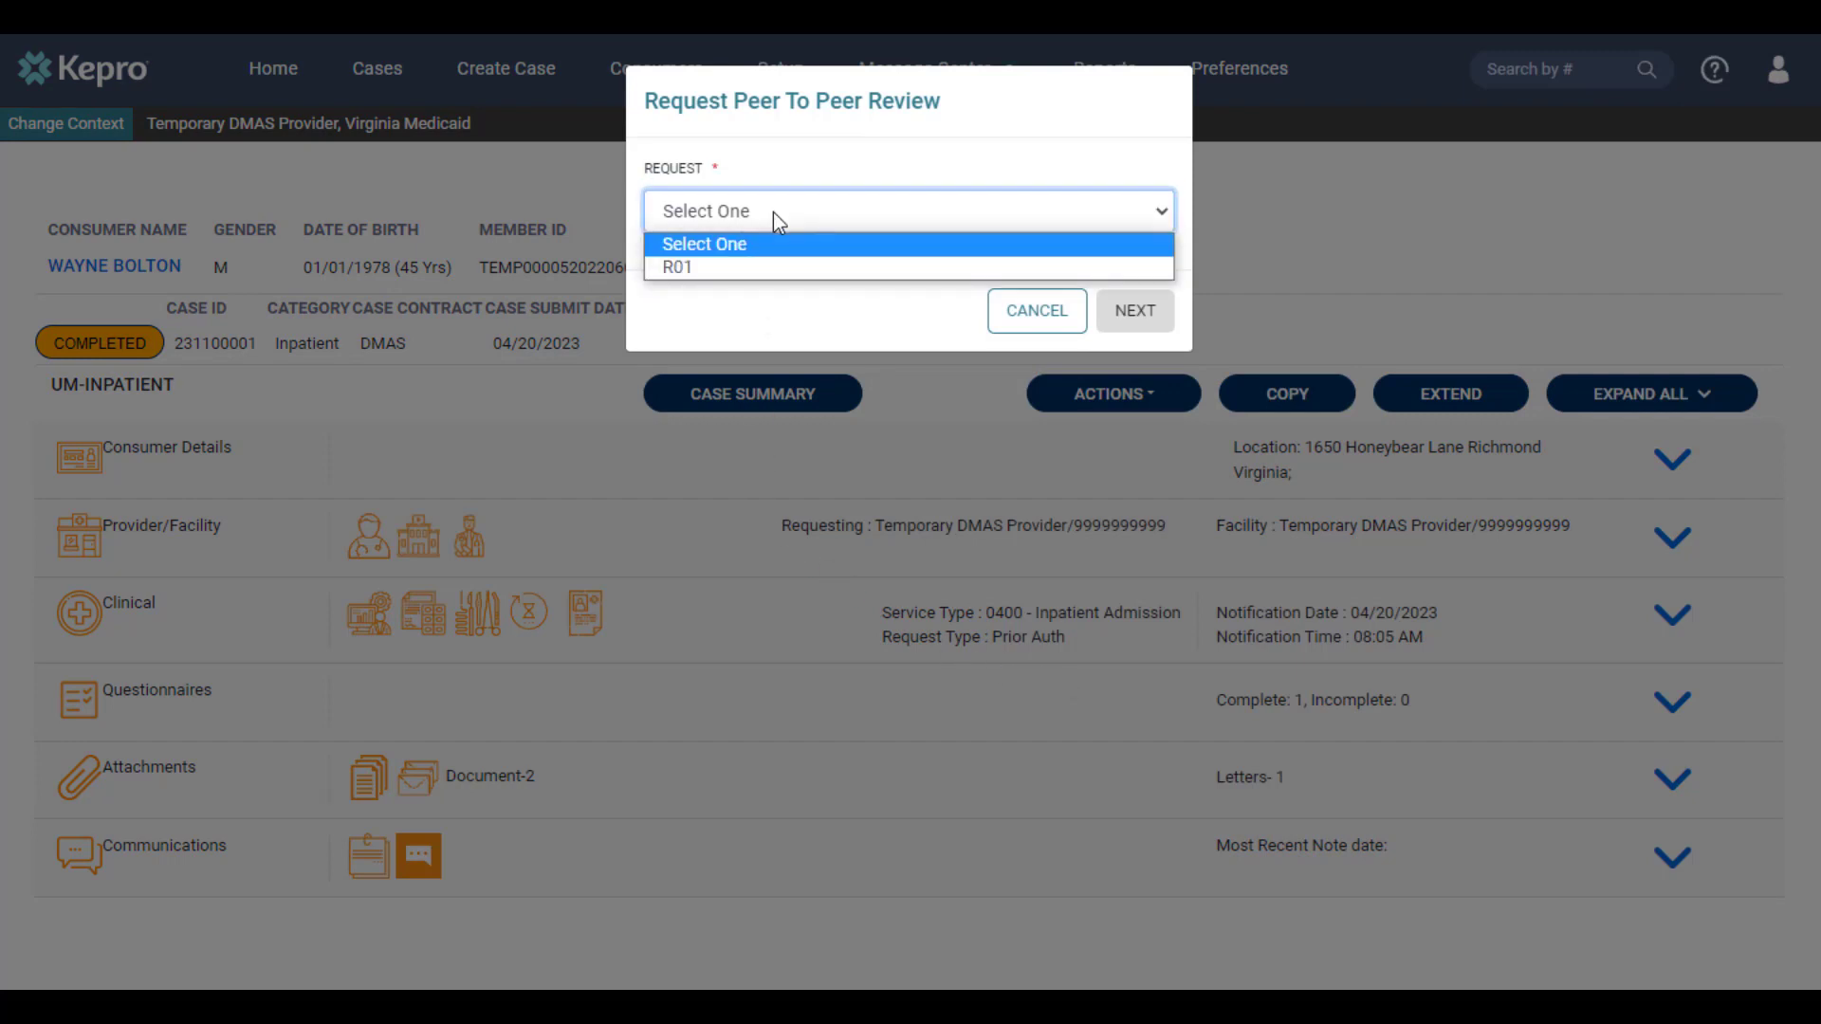
click(765, 267)
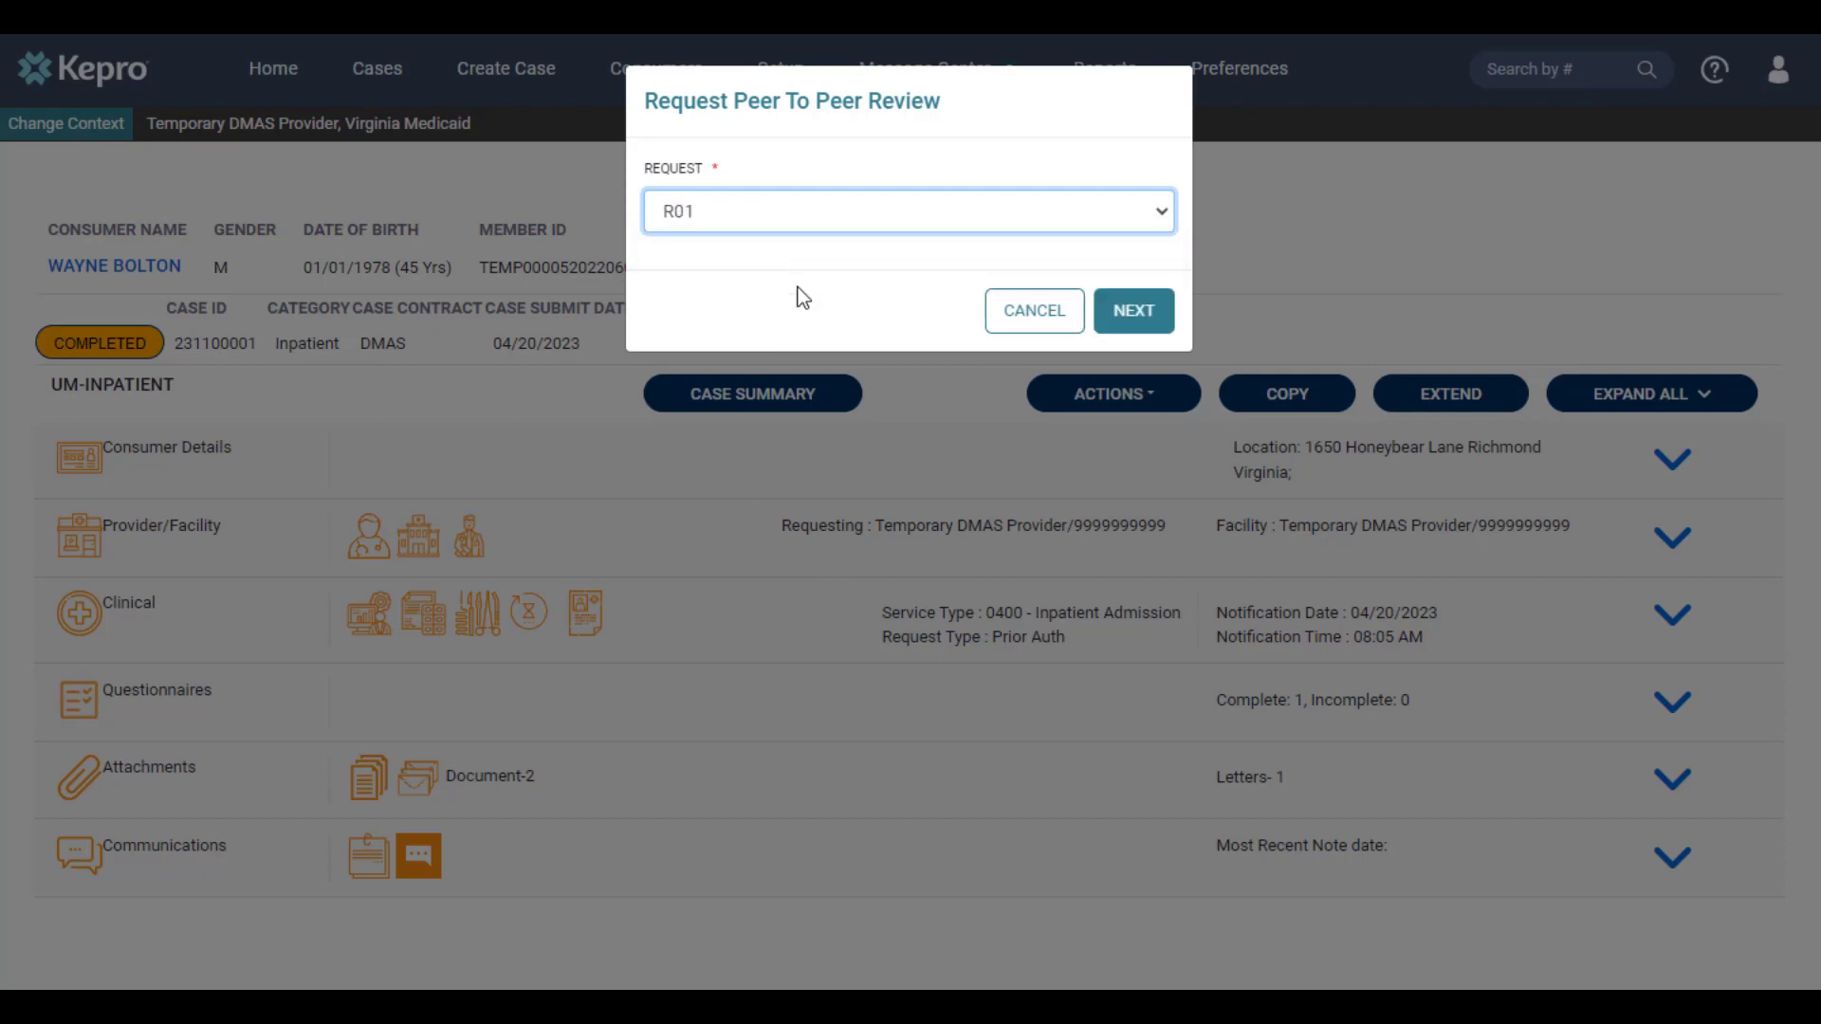
click(1127, 328)
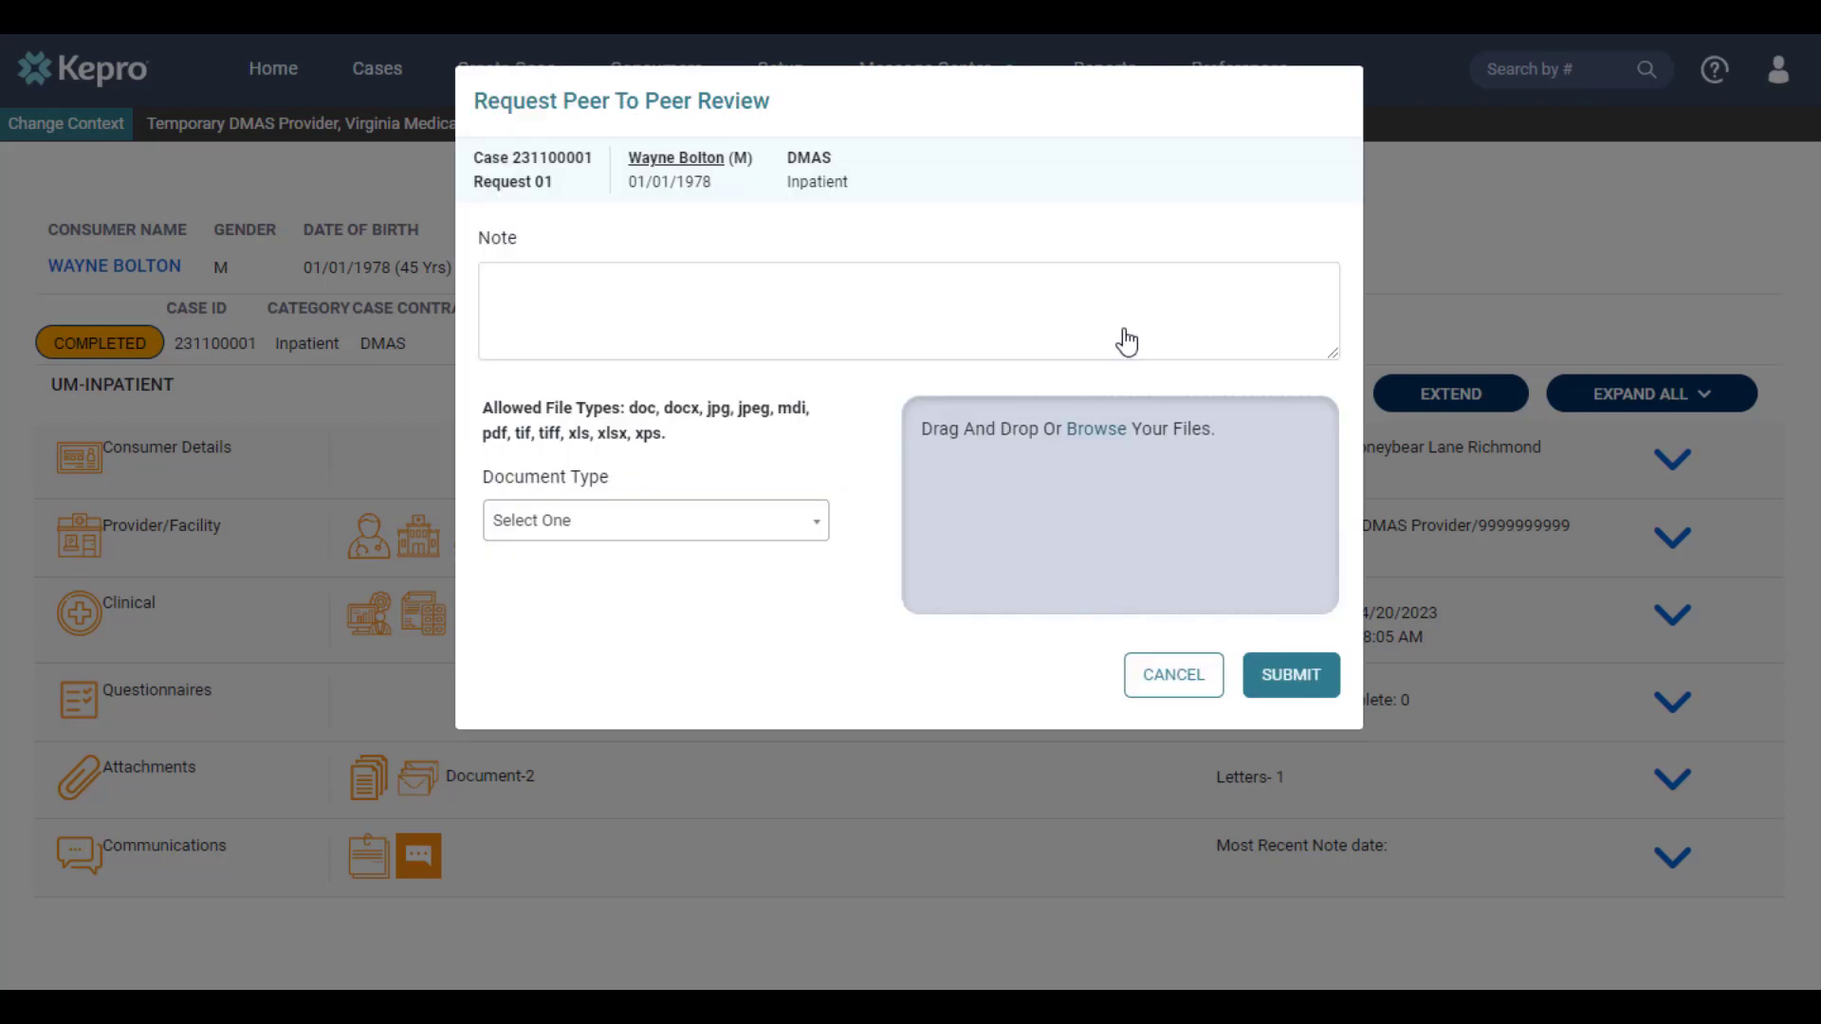
Enter the note "Peer to Peer information goes here." and submit the peer to peer review request
click(1126, 341)
text(Peer to Peer information goes here.)
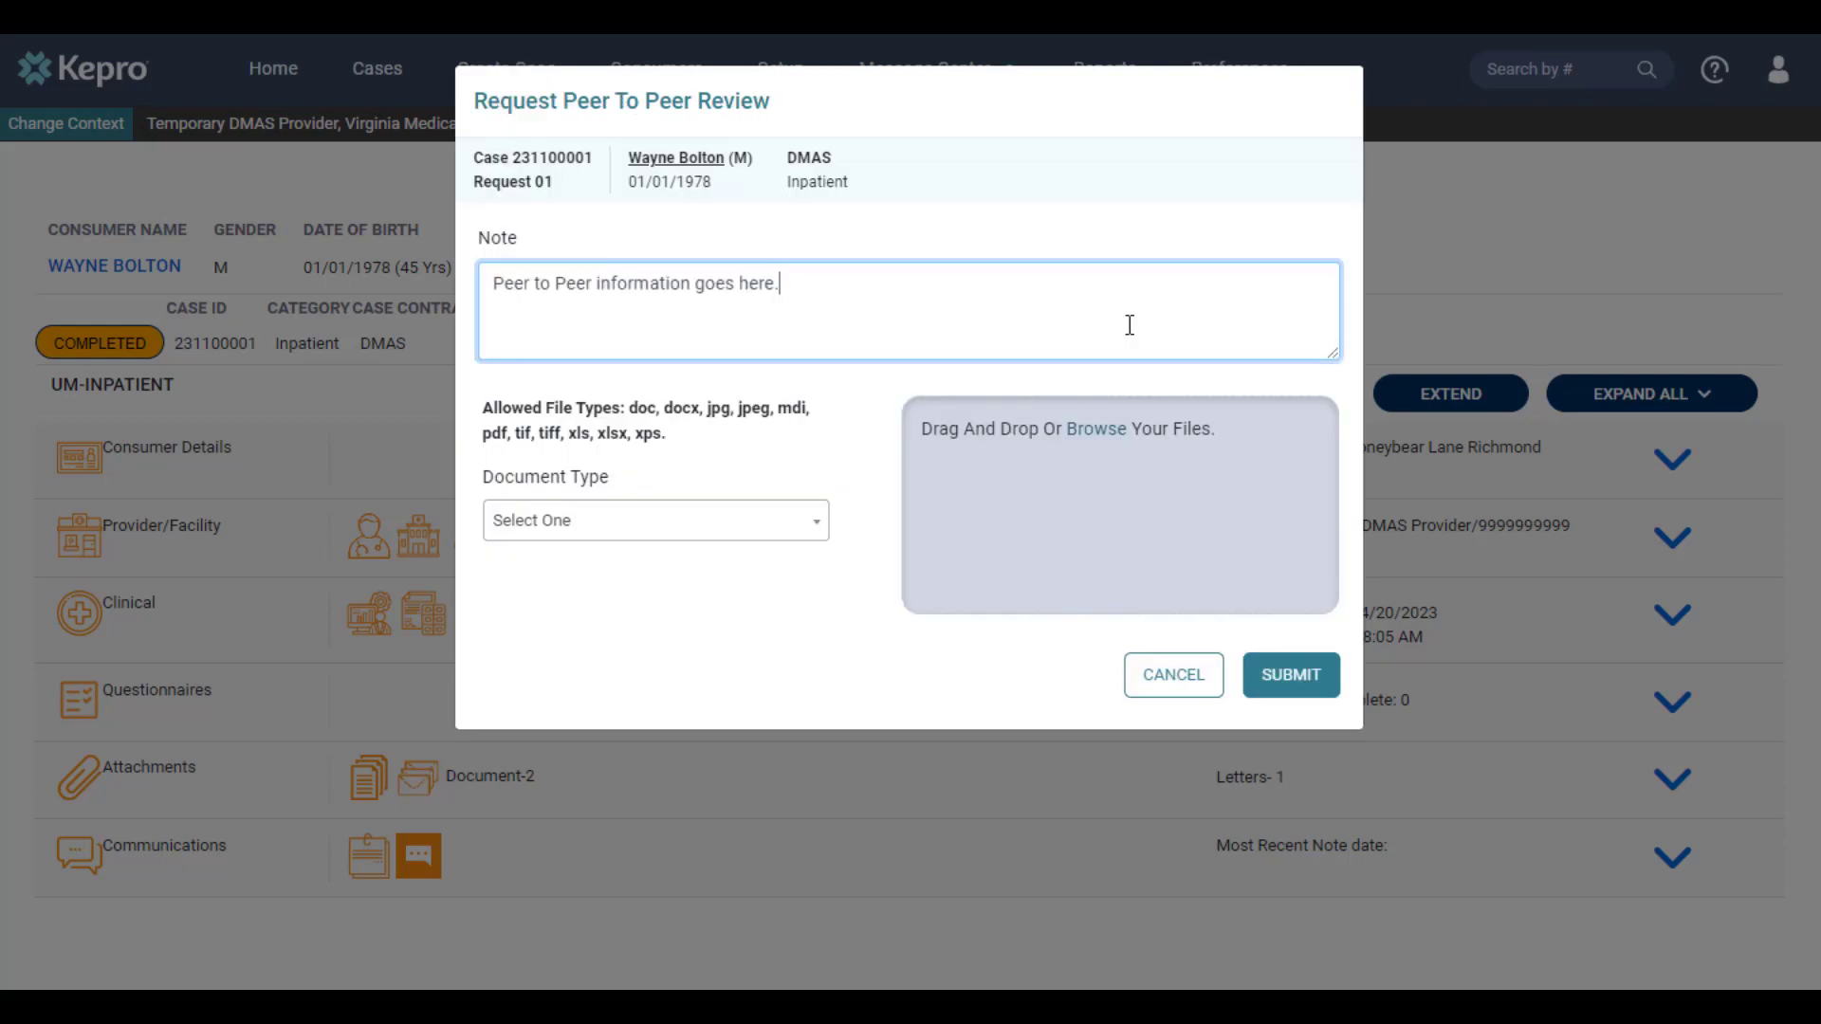
click(1270, 675)
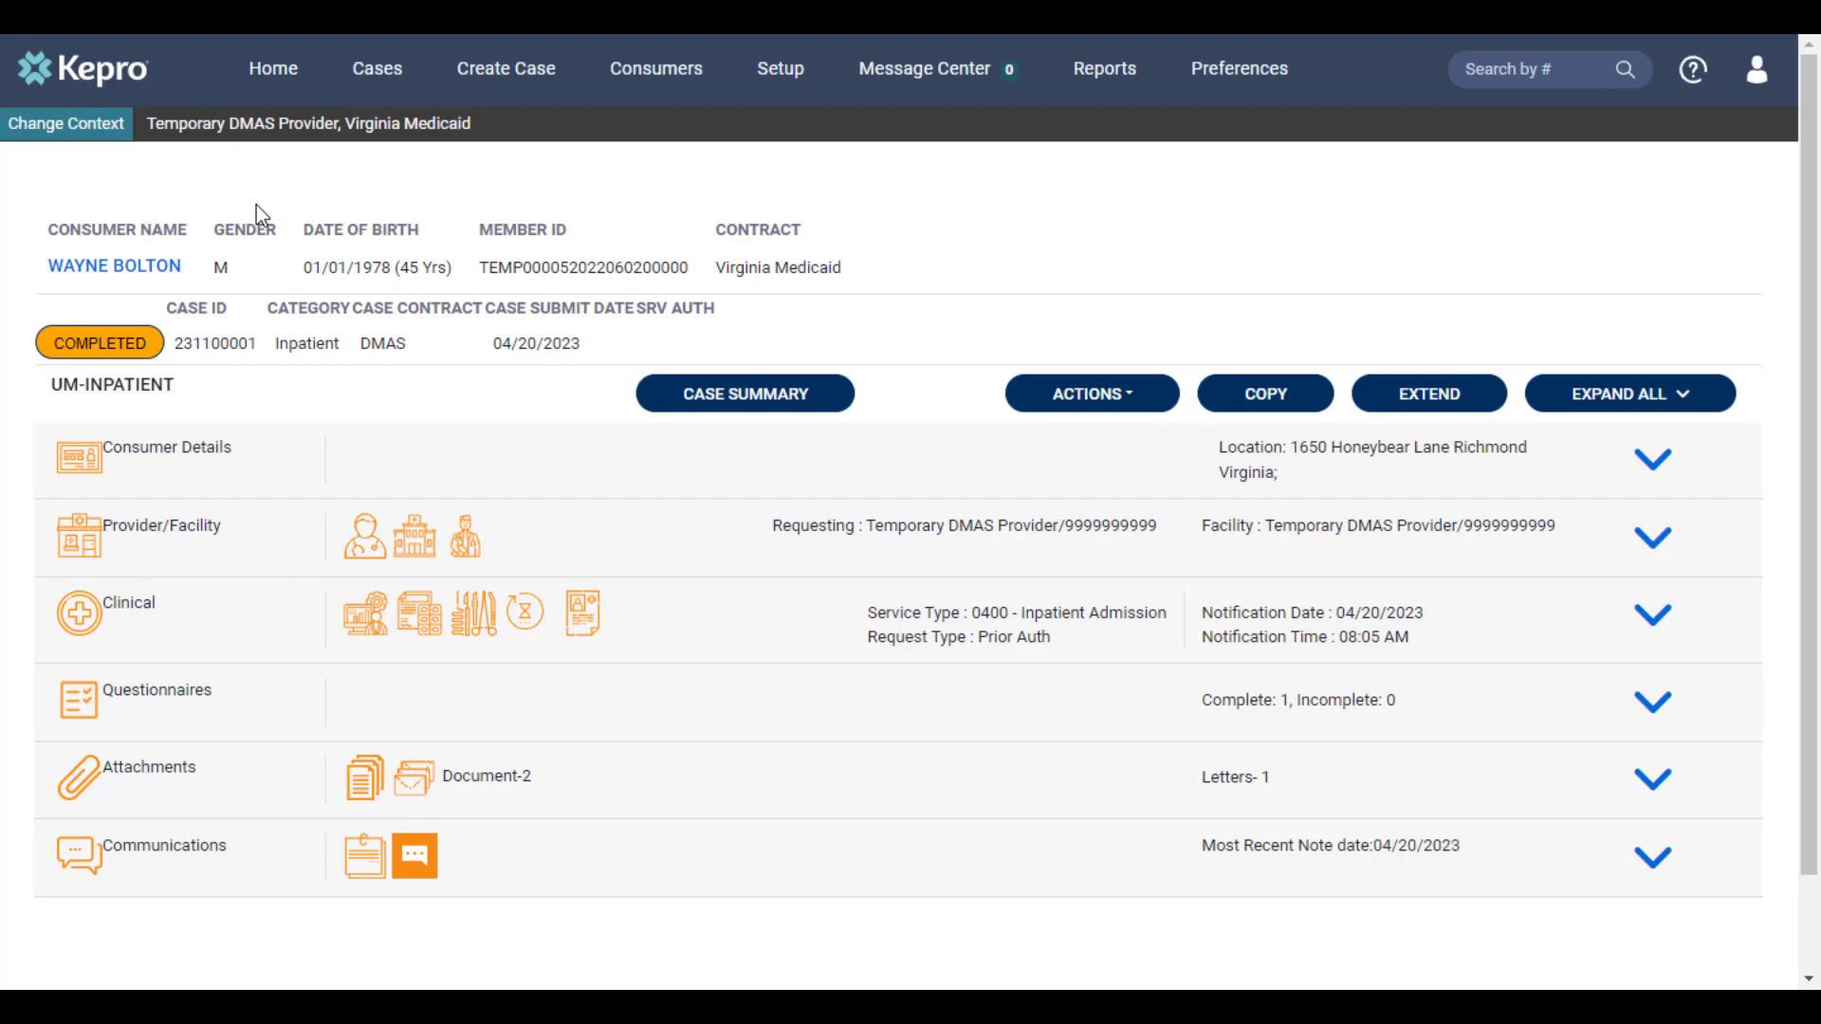
Return to the home page and open the saved but not submitted UM-INPATIENT request for editing
click(250, 87)
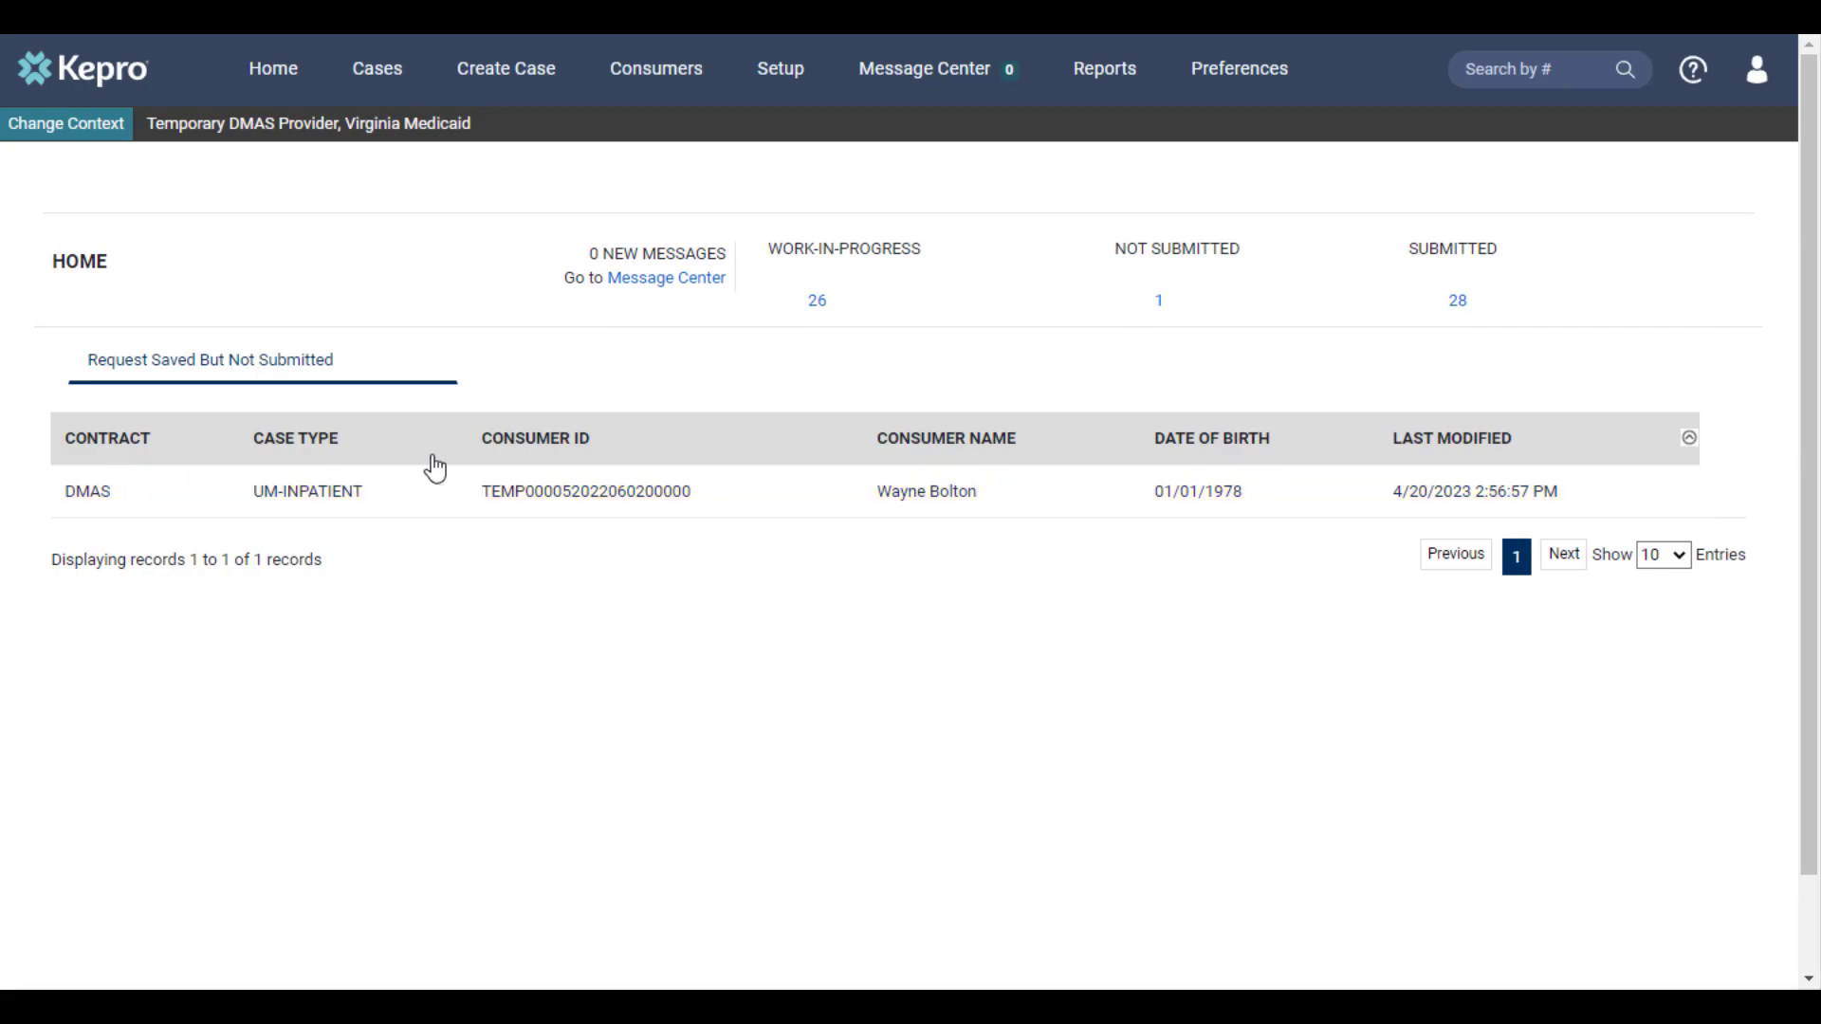
mouse_move(1550, 511)
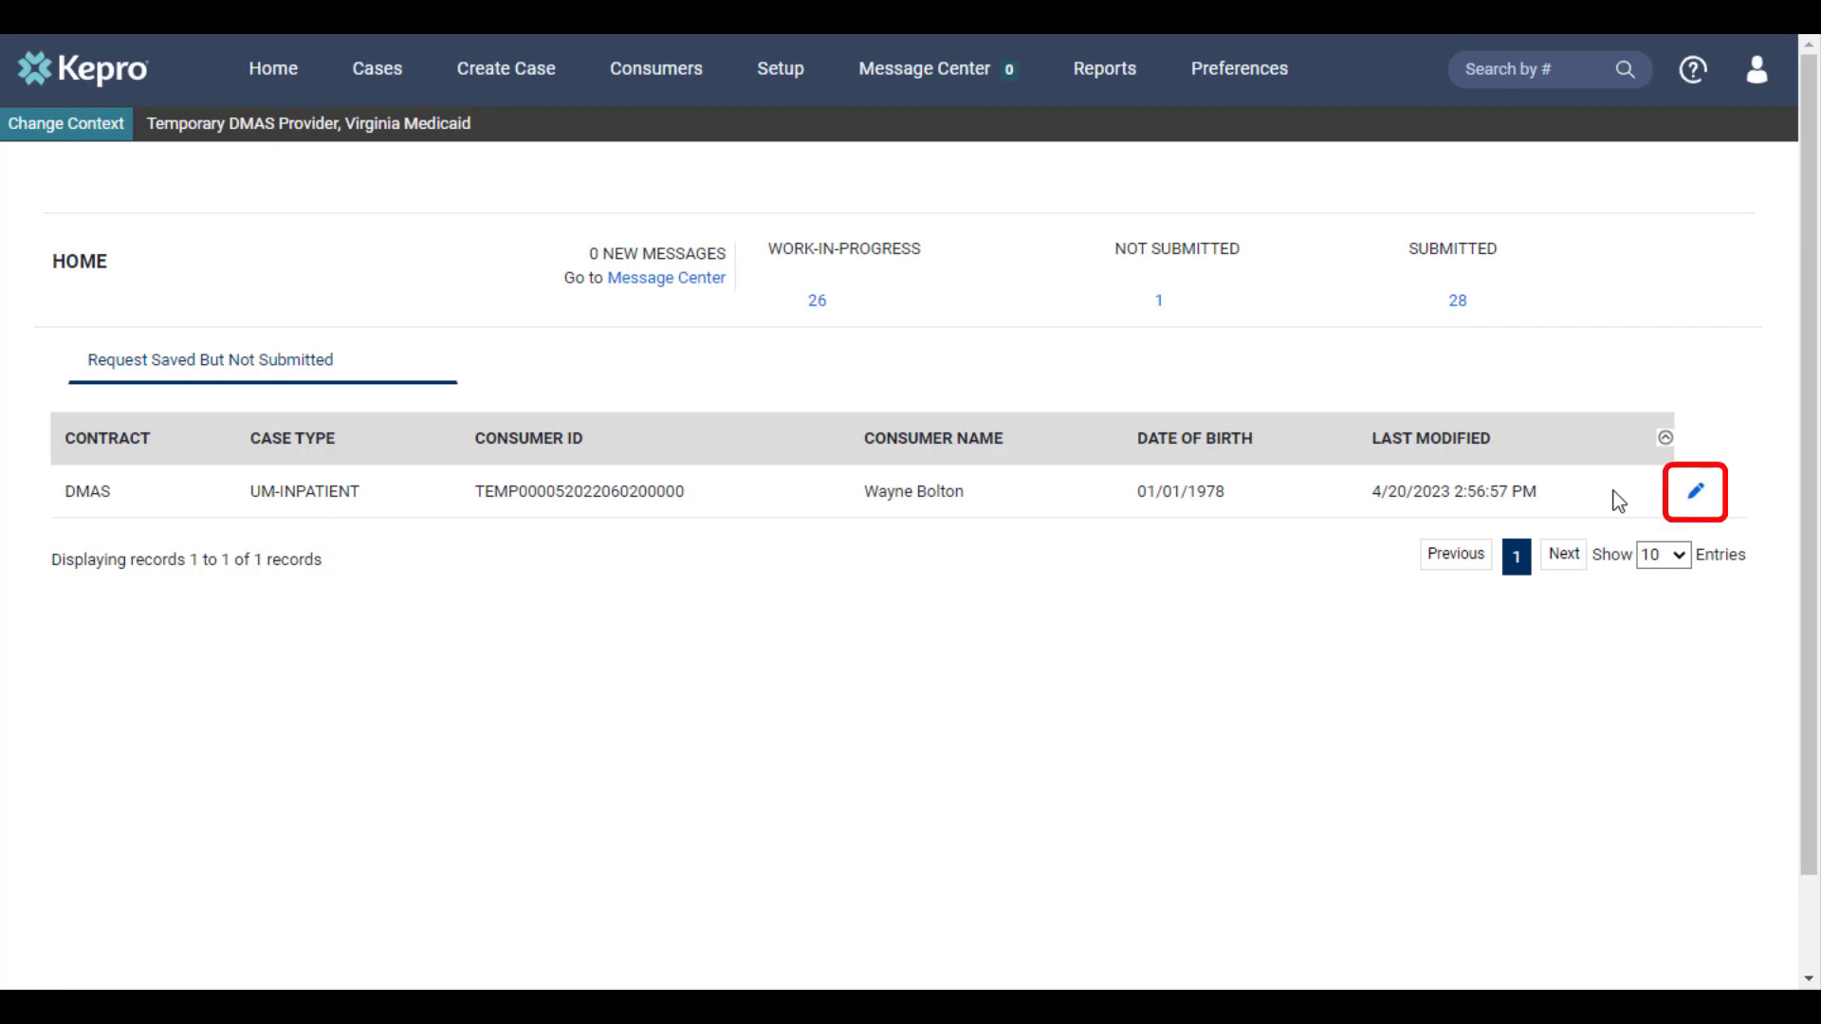
click(1690, 495)
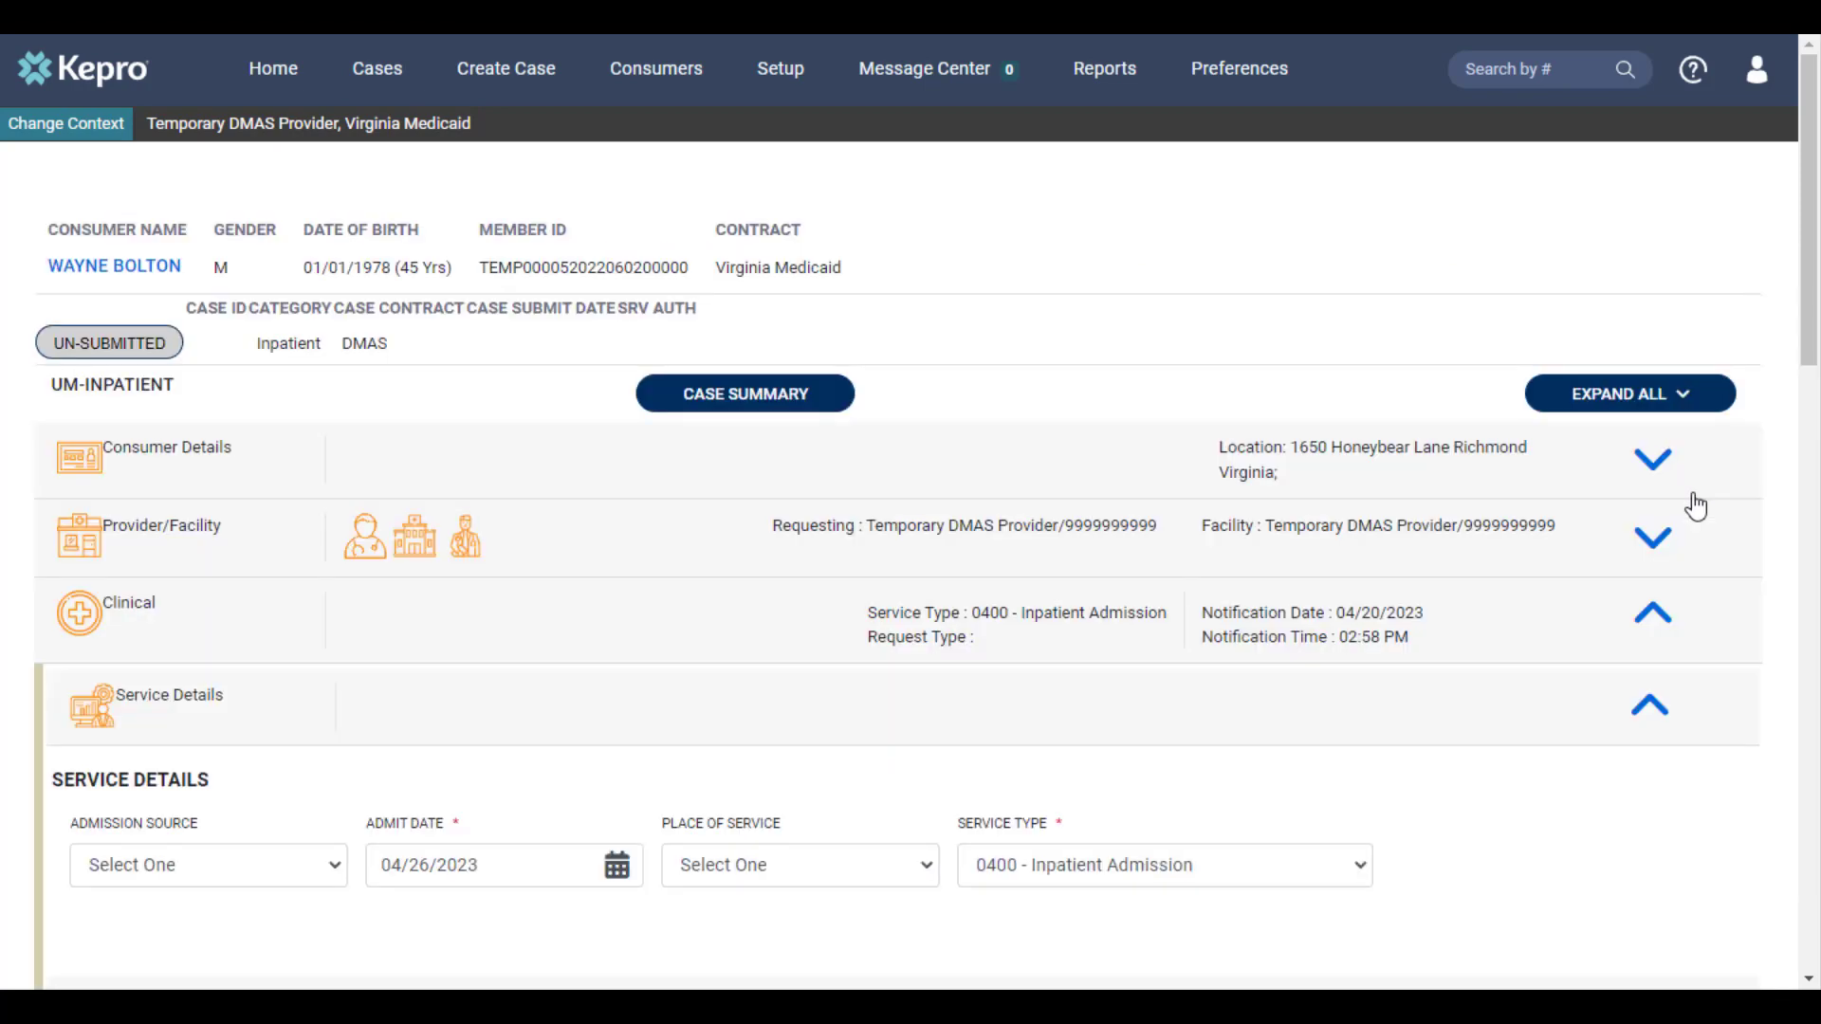